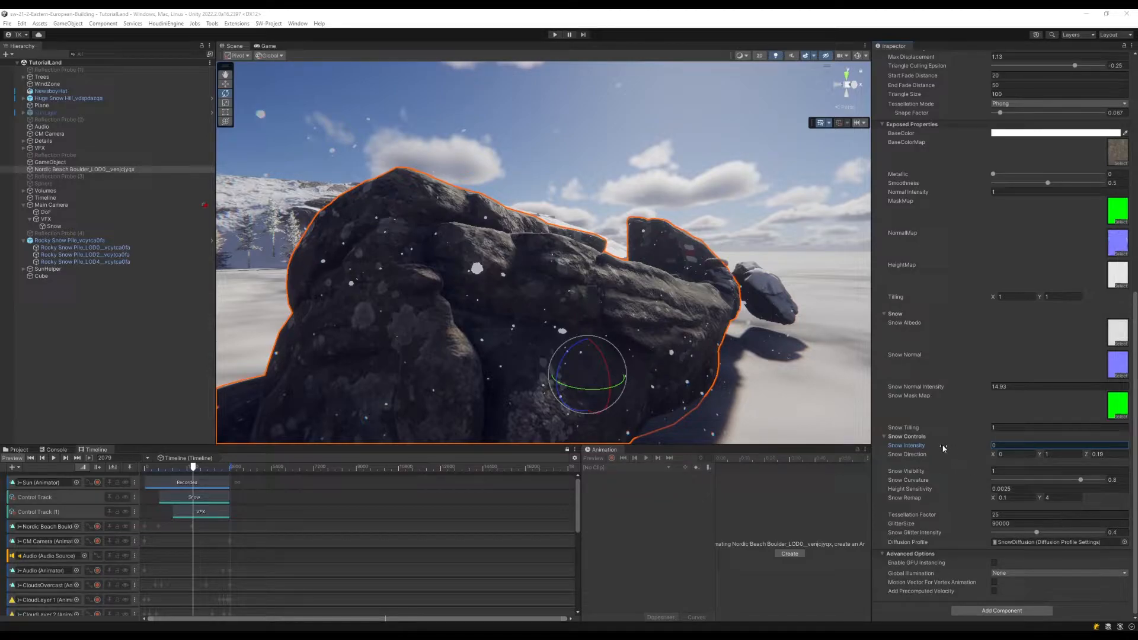
Set Snow Intensity to 3.72 on the Nordic Beach Boulder's material and try adjusting the value further
{"action": "type", "text": "3.72"}
{"action": "left_click_drag", "start_coordinate": [1001, 455], "coordinate": [1031, 475]}
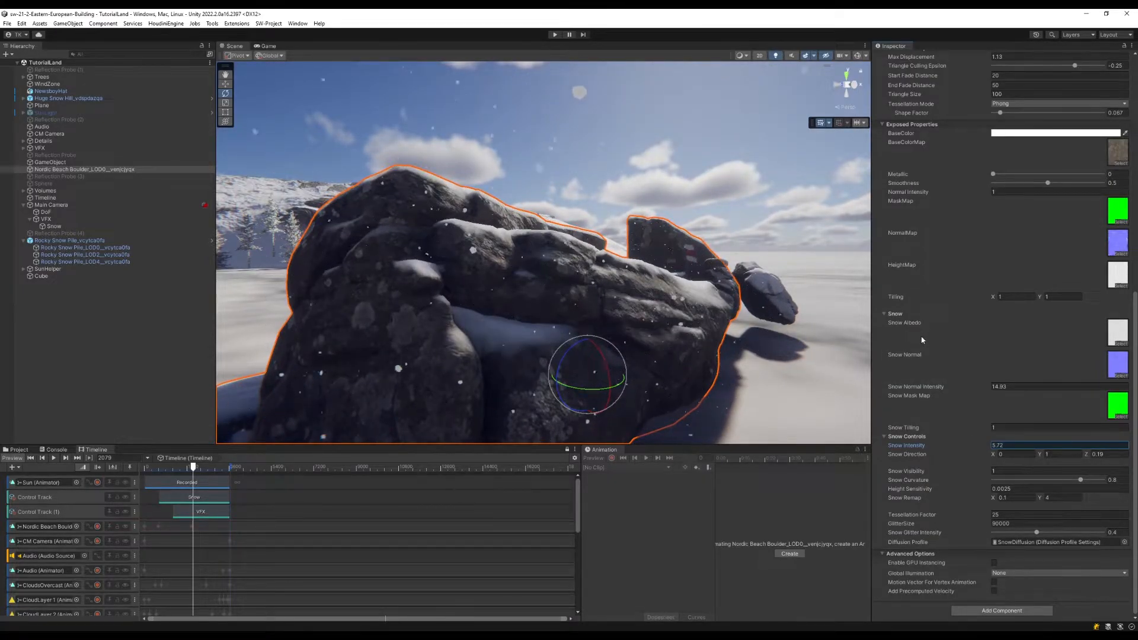
{"action": "scroll", "coordinate": [920, 335], "scroll_direction": "up", "scroll_amount": 2}
{"action": "scroll", "coordinate": [1001, 281], "scroll_direction": "up", "scroll_amount": 2}
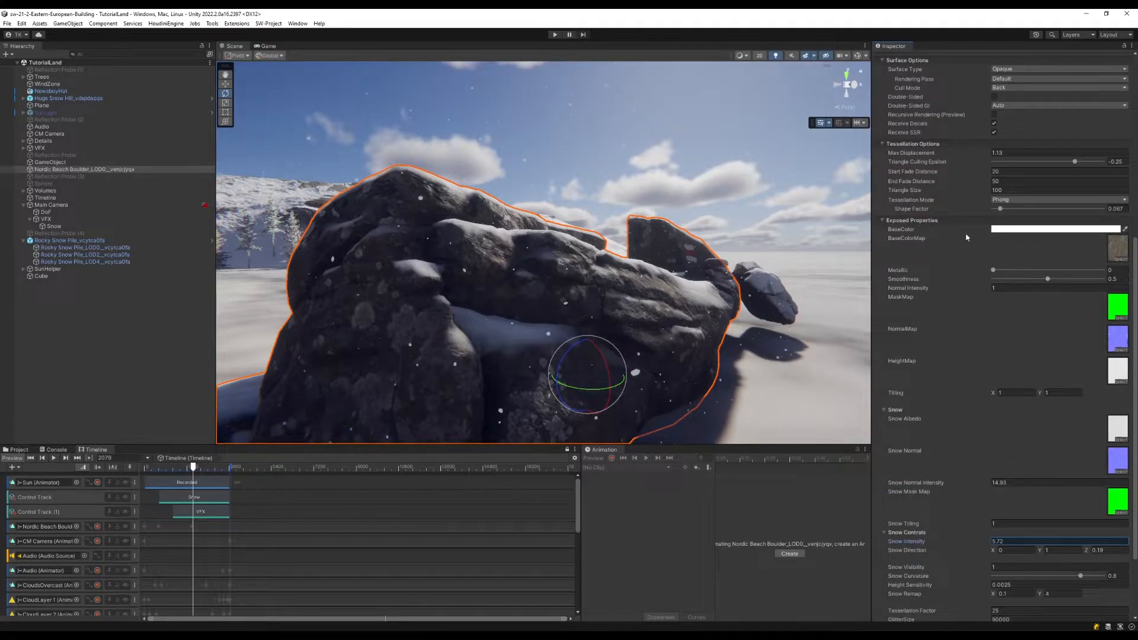
{"action": "scroll", "coordinate": [983, 257], "scroll_direction": "down", "scroll_amount": 3}
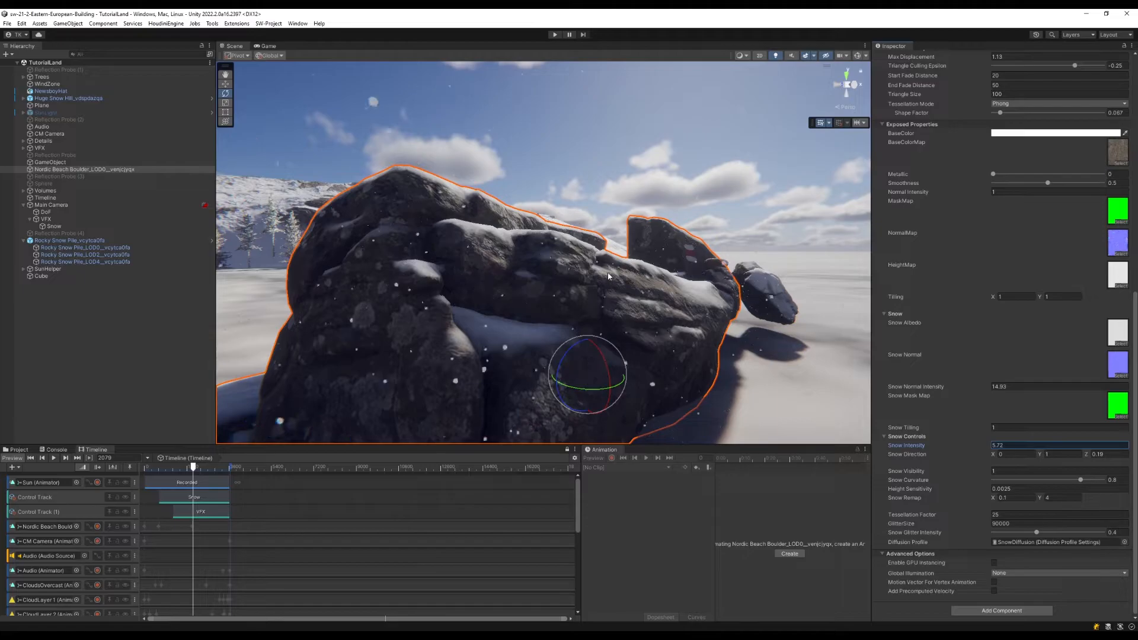
{"action": "mouse_move", "coordinate": [930, 445]}
{"action": "left_mouse_down"}
{"action": "mouse_move", "coordinate": [944, 449]}
{"action": "mouse_move", "coordinate": [929, 458]}
{"action": "left_mouse_up"}
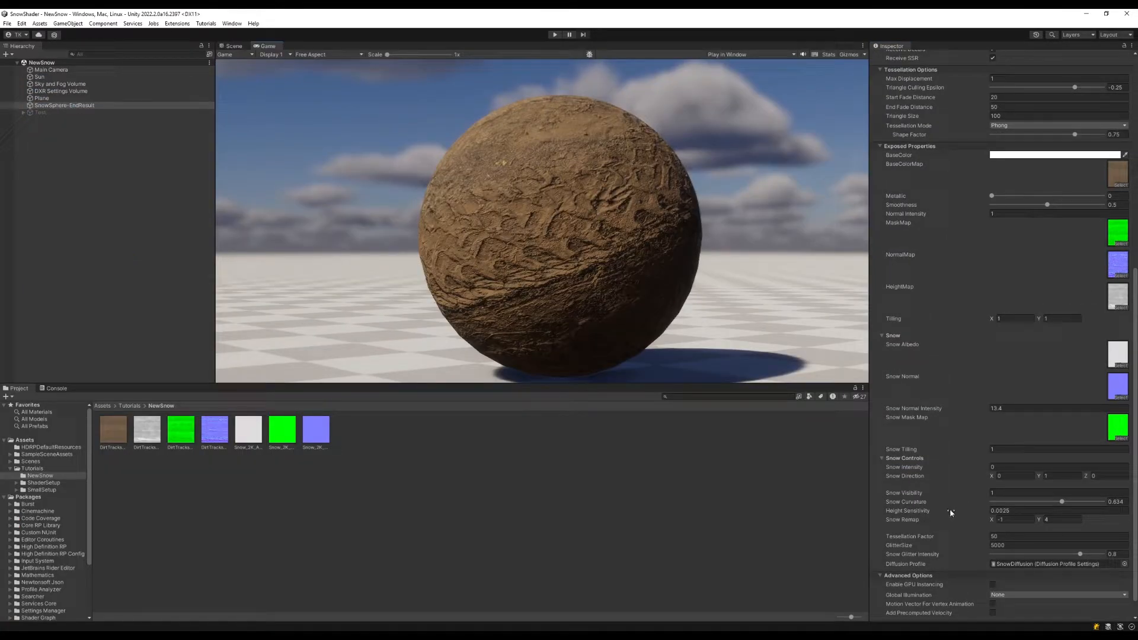
Raise the Snow Intensity of the SnowSphere-EndResult material to about 24.67
{"action": "left_click_drag", "start_coordinate": [918, 468], "coordinate": [1018, 235]}
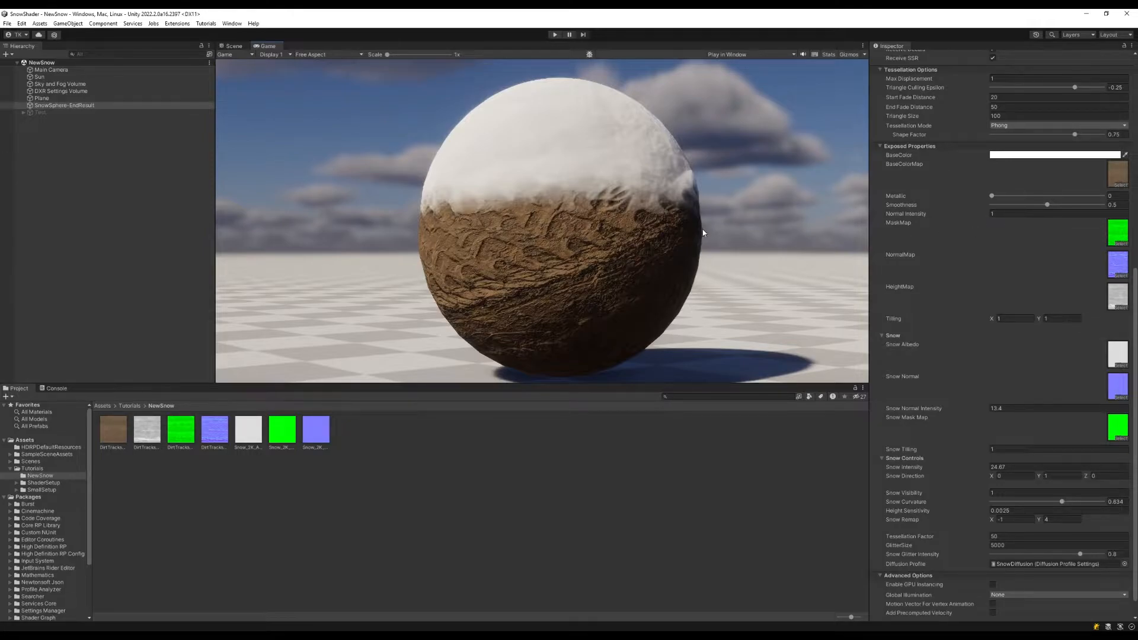
Examine the DirtTracks albedo and height textures, and the mask texture's red, green, blue and alpha channels
{"action": "left_click", "coordinate": [1123, 174]}
{"action": "left_click", "coordinate": [139, 449]}
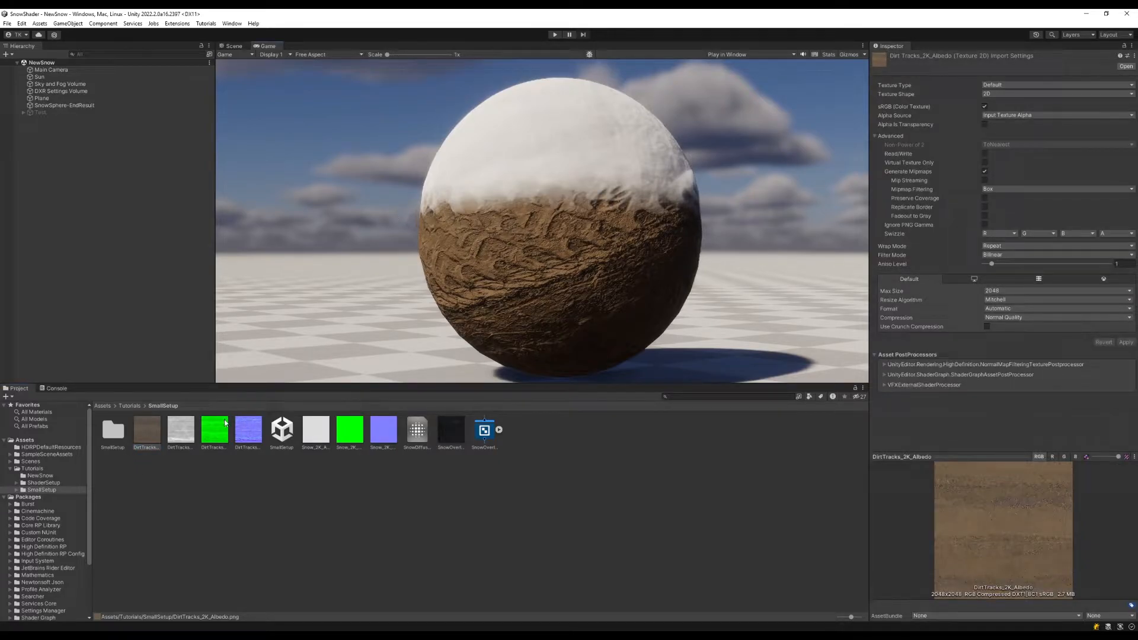
{"action": "left_click", "coordinate": [183, 428]}
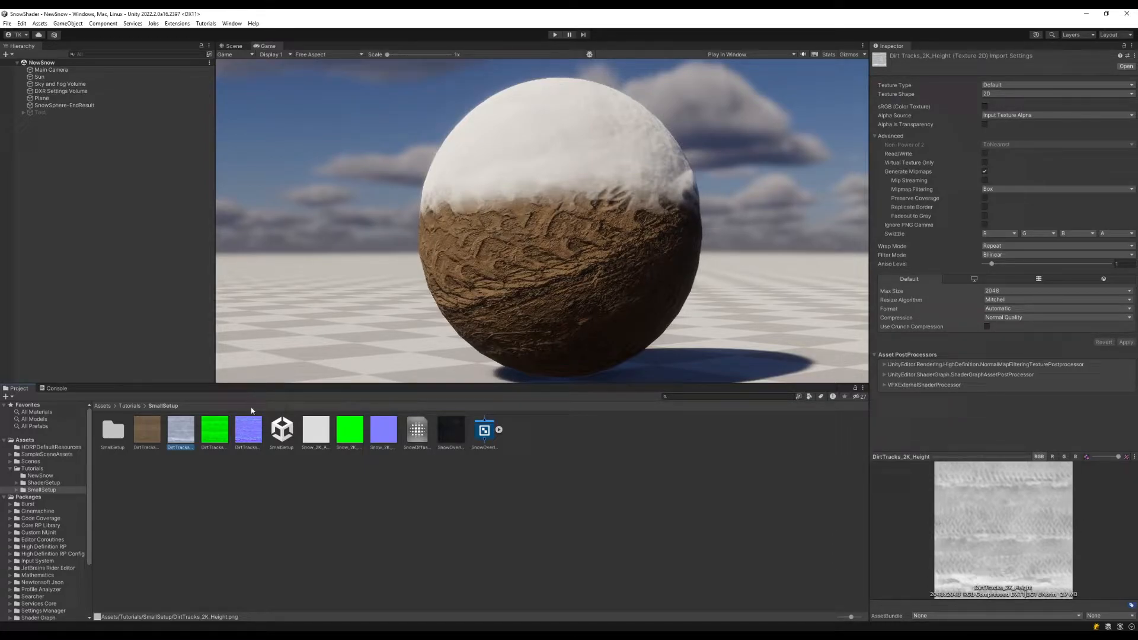
{"action": "left_click", "coordinate": [215, 430]}
{"action": "left_click", "coordinate": [1041, 457]}
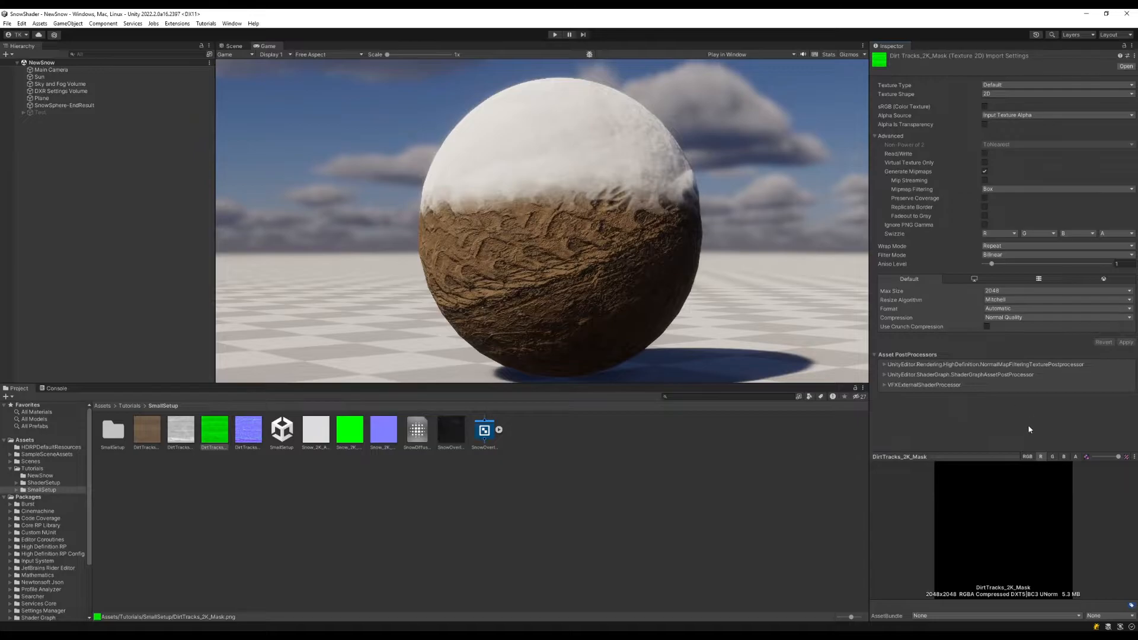
{"action": "left_click", "coordinate": [1052, 457]}
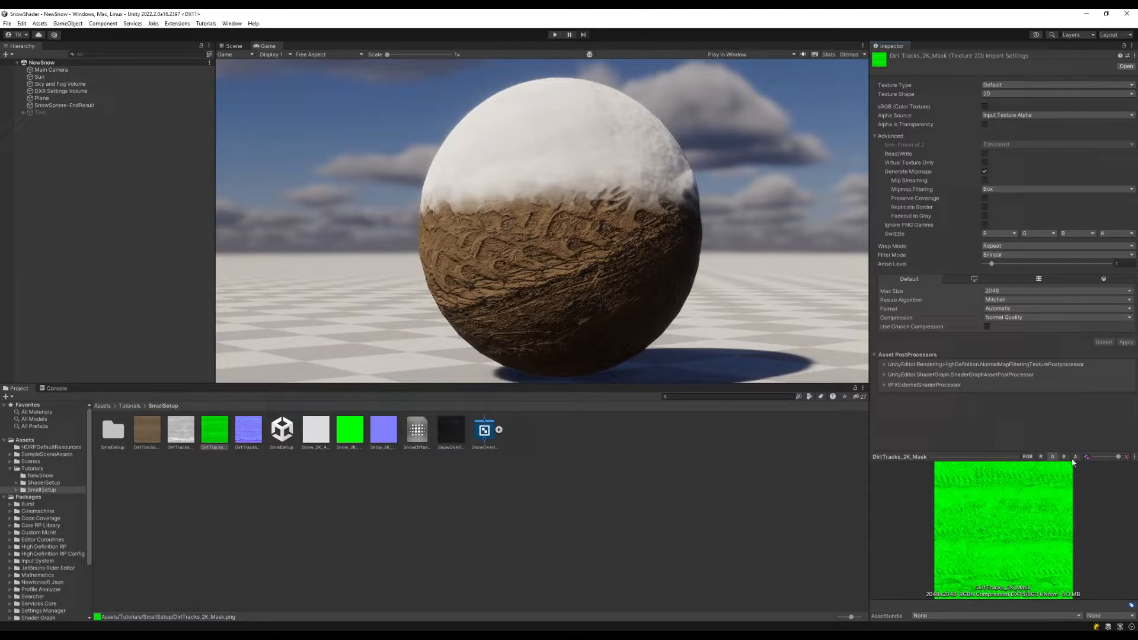
{"action": "left_click", "coordinate": [1063, 457]}
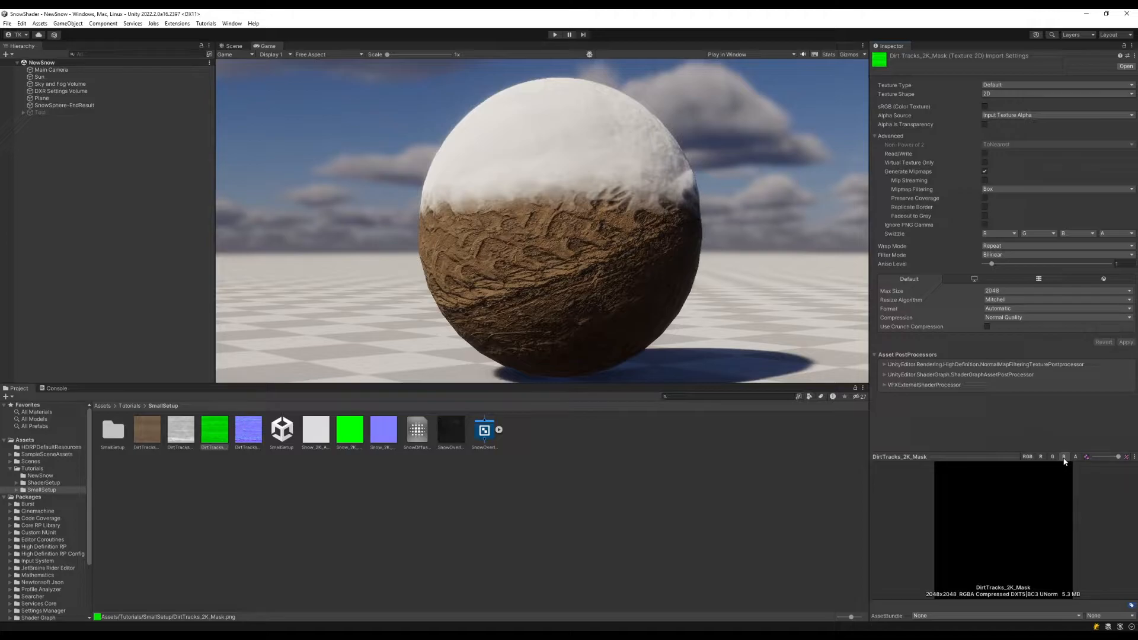
{"action": "left_click", "coordinate": [1076, 458]}
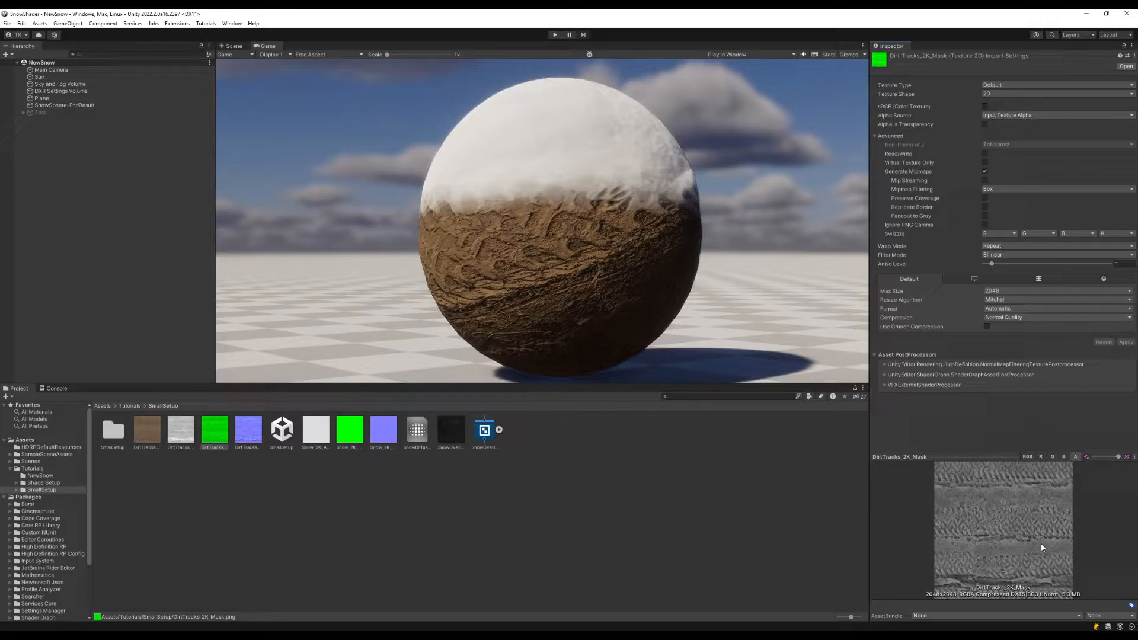
Examine the Snow_2K albedo and normal textures, and the alpha channel of the Snow_2K mask texture
{"action": "left_click", "coordinate": [323, 438]}
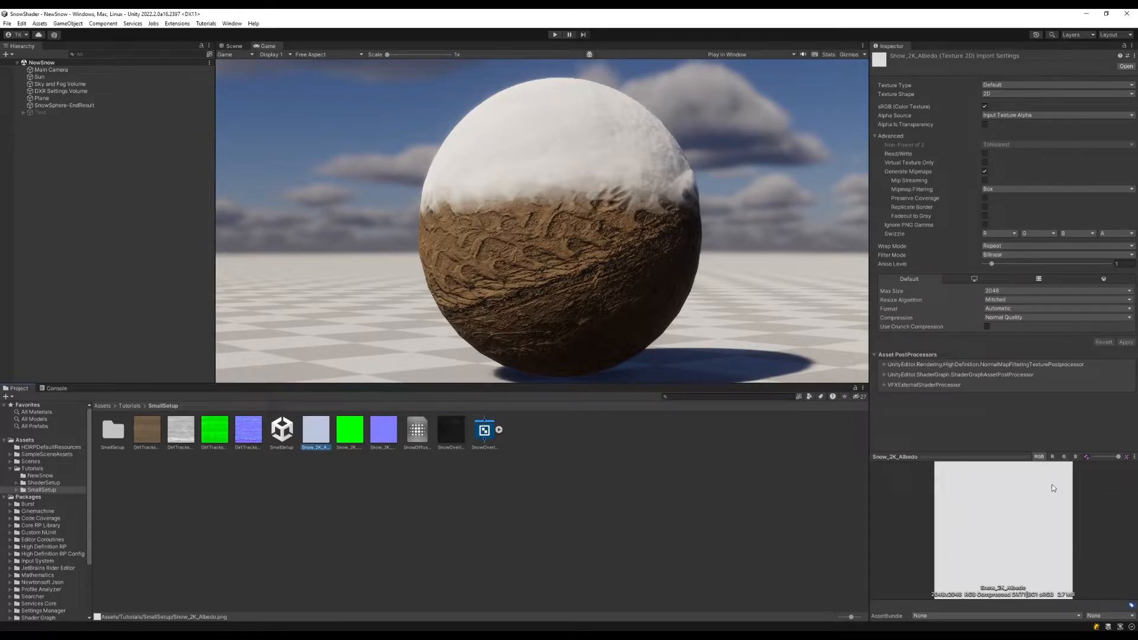
{"action": "left_click", "coordinate": [391, 431]}
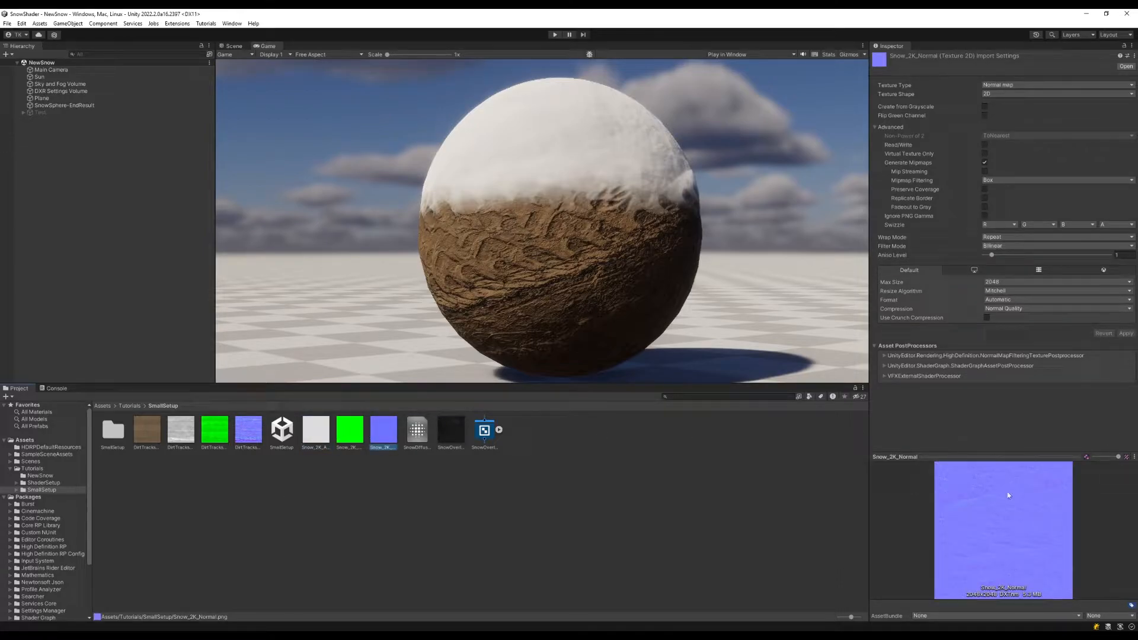
{"action": "left_click", "coordinate": [343, 437]}
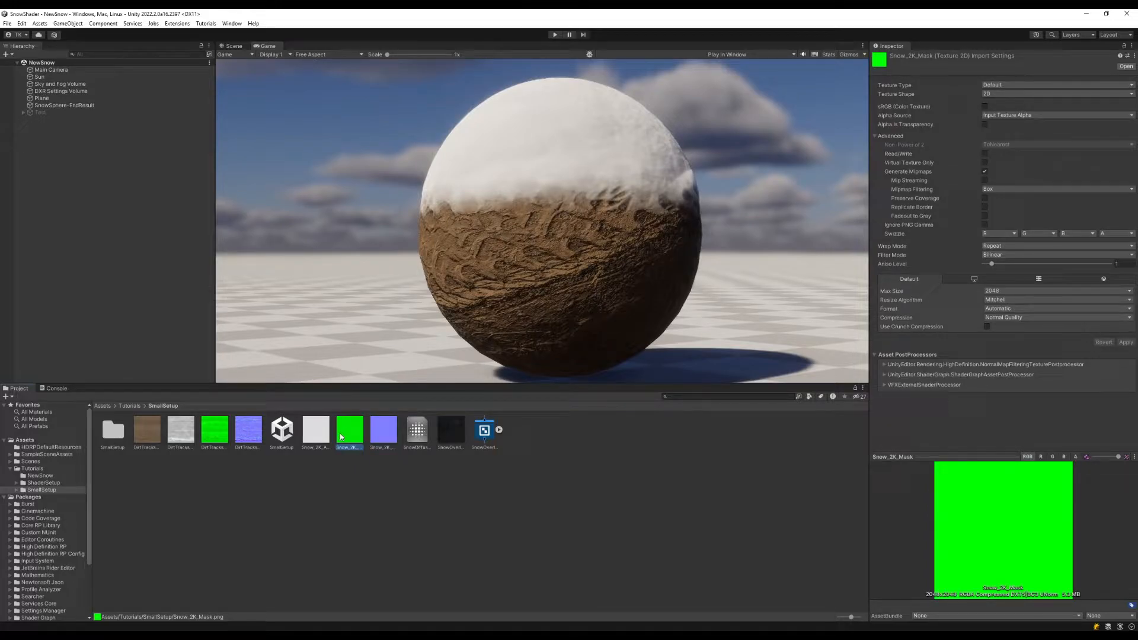
{"action": "left_click", "coordinate": [1074, 457]}
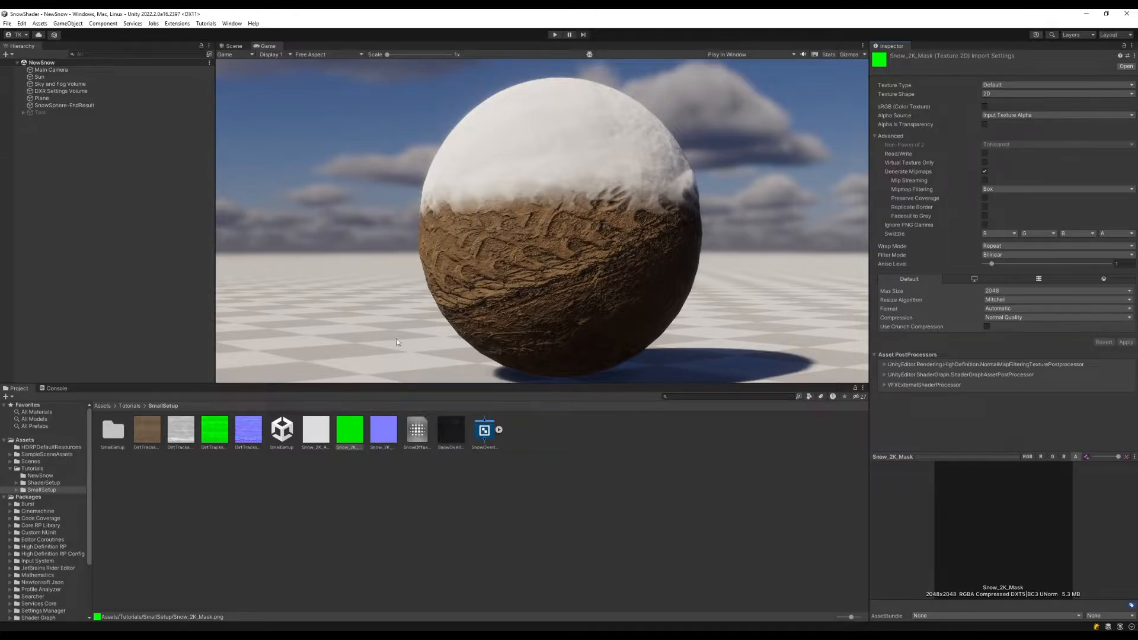
Deactivate the SnowSphere-EndResult object in the scene
{"action": "left_click", "coordinate": [98, 106]}
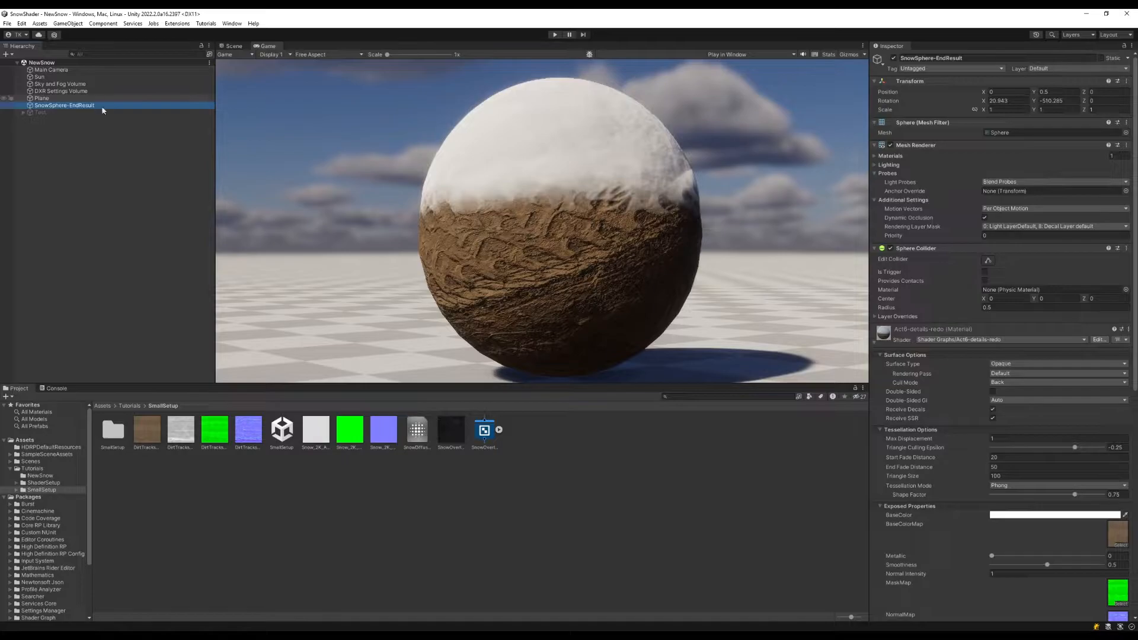
{"action": "left_click", "coordinate": [893, 58]}
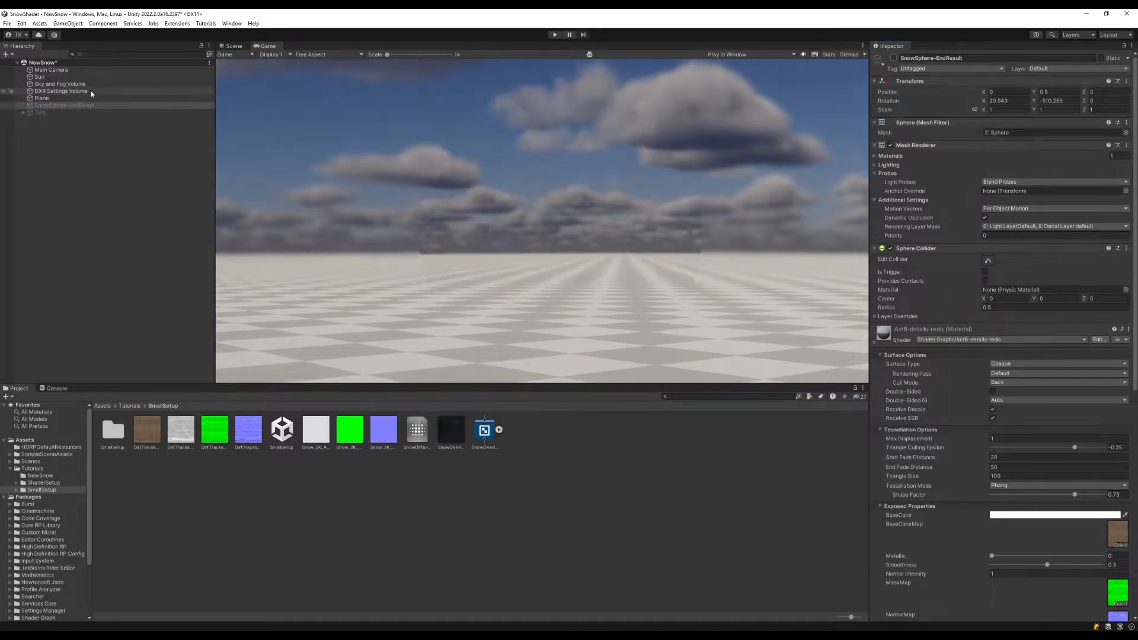
Create an HDRP Lit Shader Graph named NewSnow in the Tutorials/NewSnow folder
{"action": "left_click", "coordinate": [39, 475]}
{"action": "left_click", "coordinate": [560, 511]}
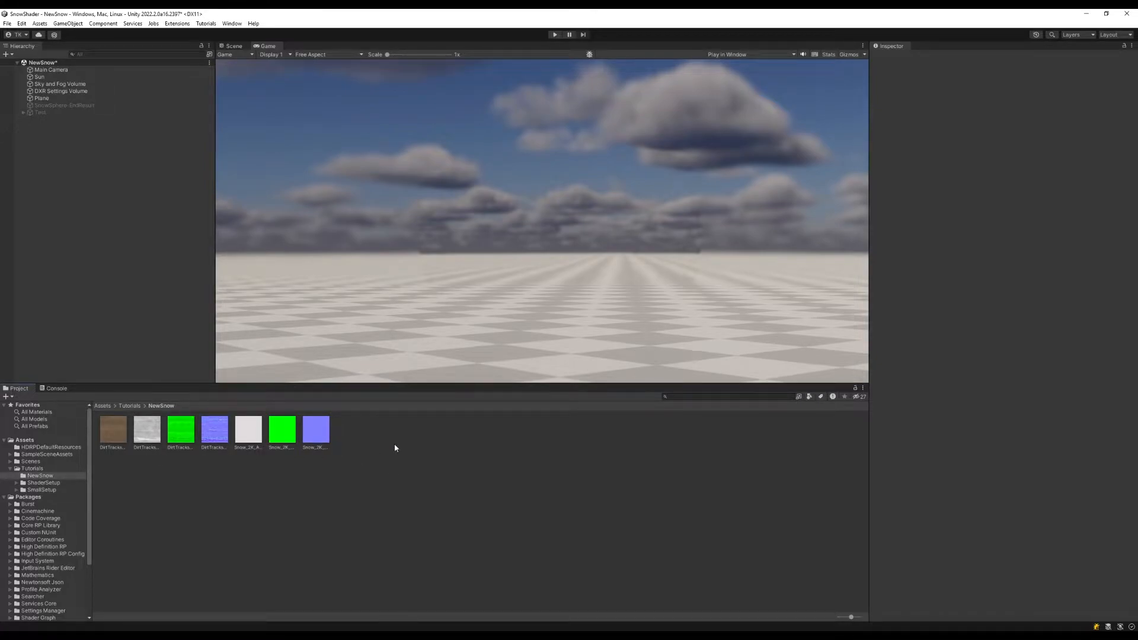
{"action": "right_click", "coordinate": [409, 514]}
{"action": "mouse_move", "coordinate": [451, 286]}
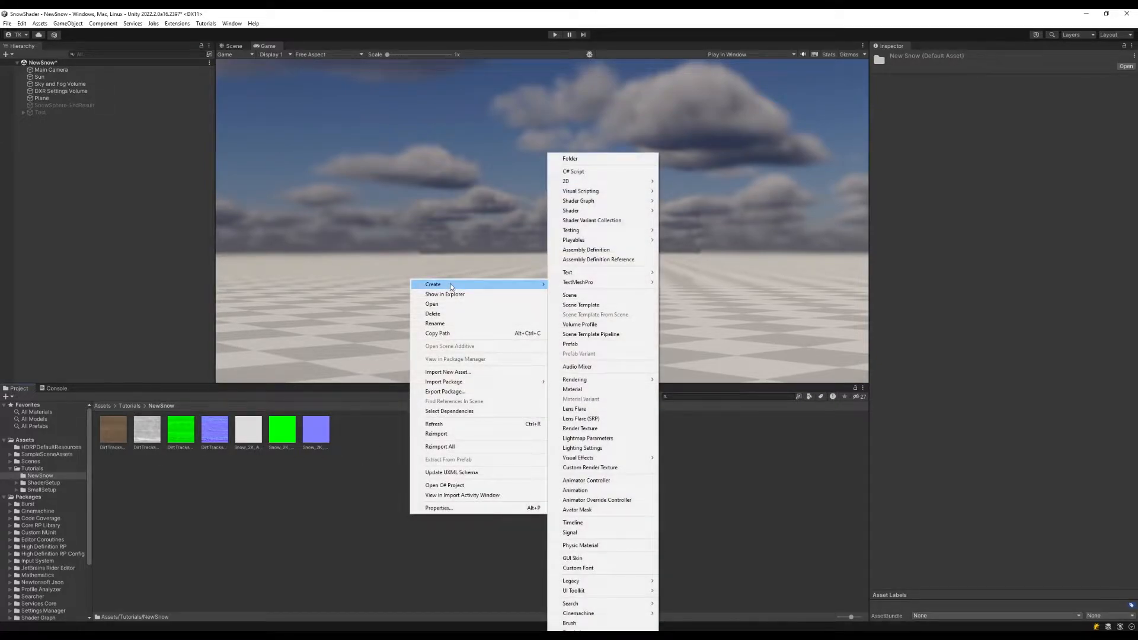
{"action": "mouse_move", "coordinate": [610, 201]}
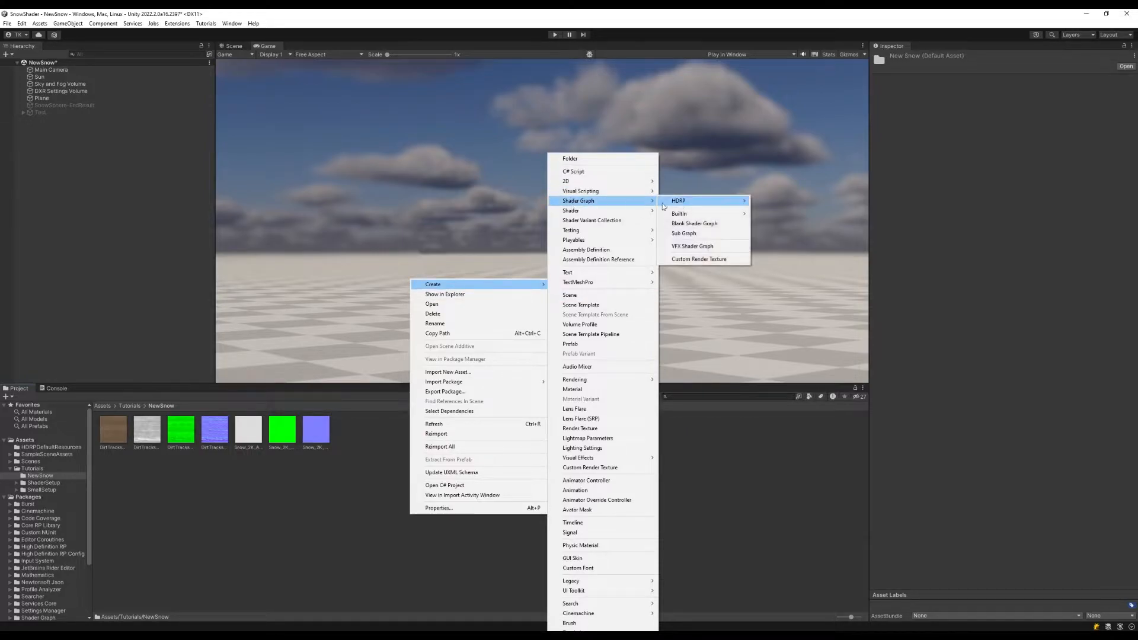
{"action": "mouse_move", "coordinate": [680, 206]}
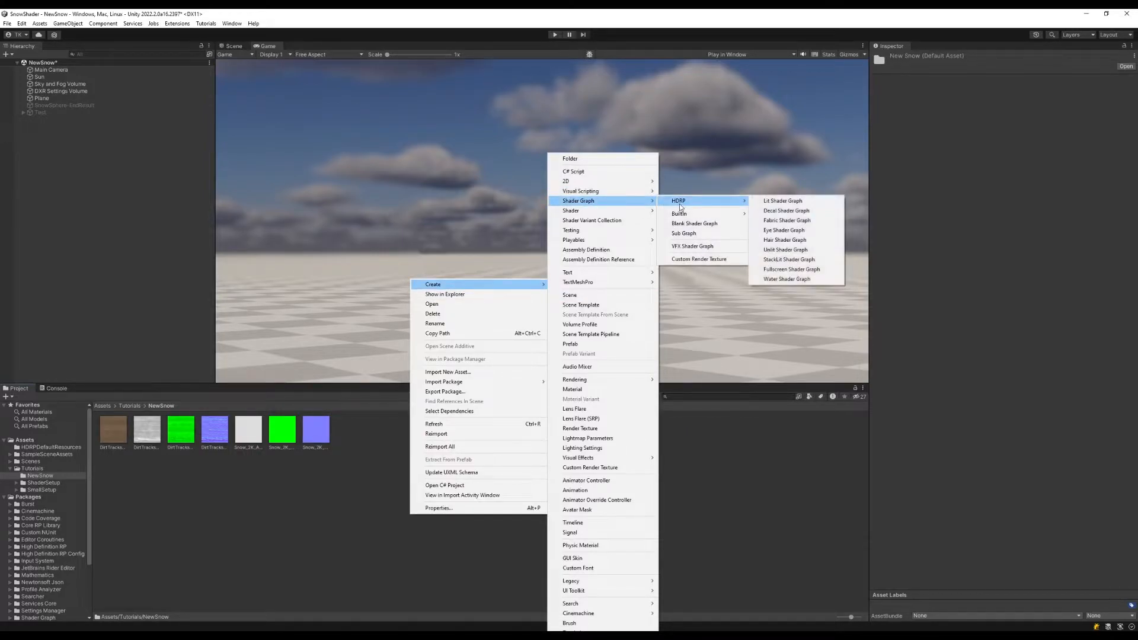
{"action": "left_click", "coordinate": [810, 204]}
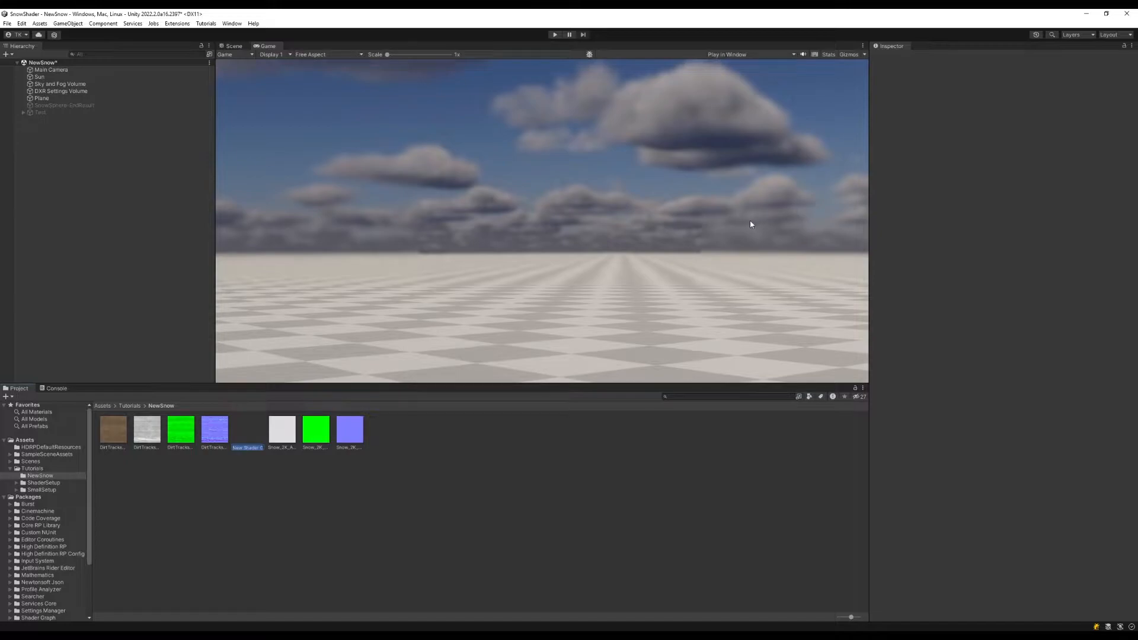
{"action": "type", "text": "S"}
{"action": "type", "text": "New"}
{"action": "key", "text": "Return"}
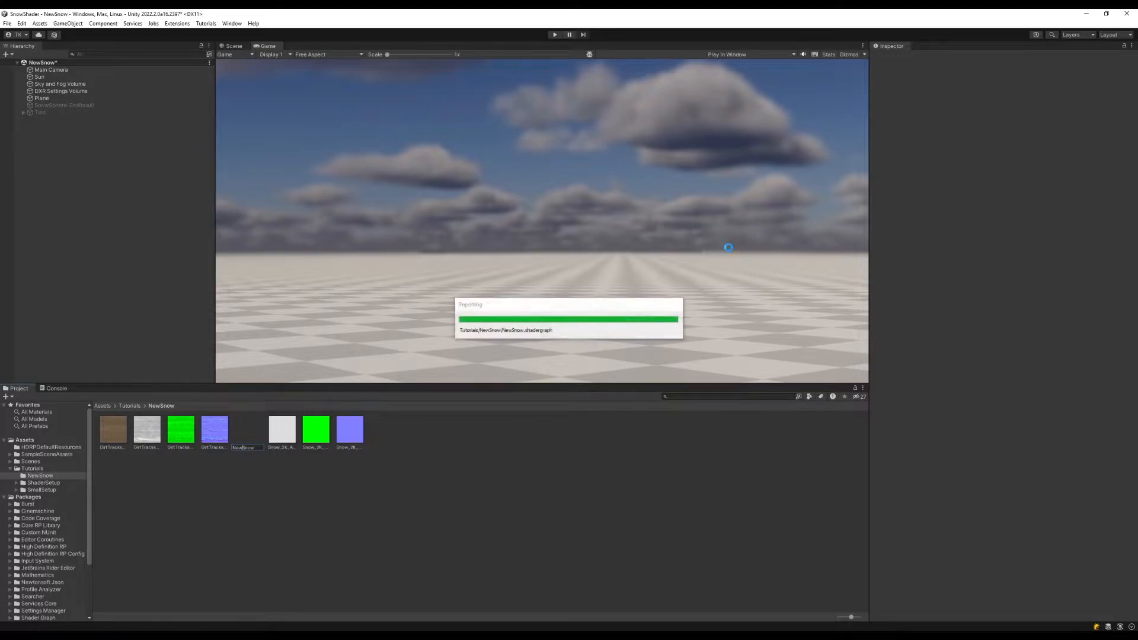
Create a material from the NewSnow shader graph and name it NewSnow
{"action": "right_click", "coordinate": [248, 432]}
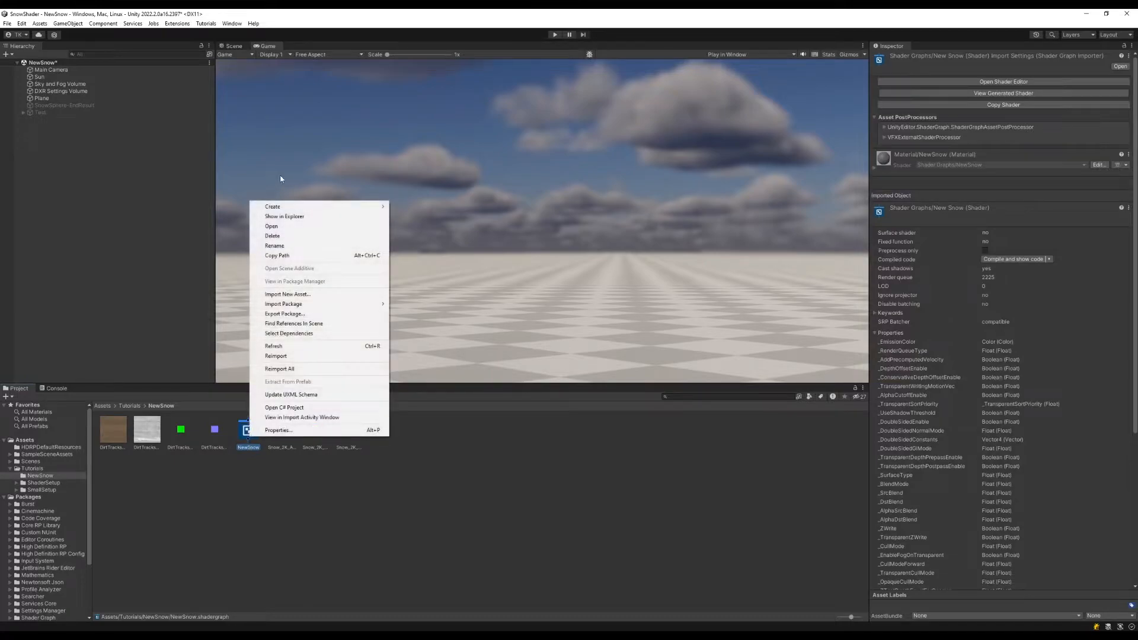
{"action": "mouse_move", "coordinate": [279, 207]}
{"action": "left_click", "coordinate": [413, 390]}
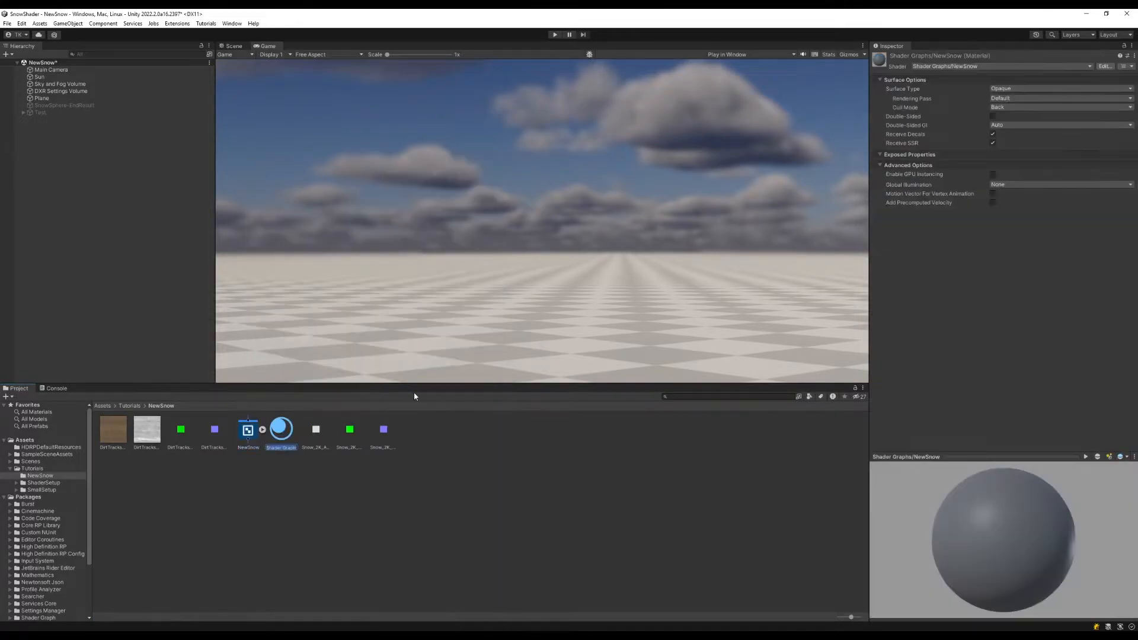
{"action": "type", "text": "NewSnow"}
{"action": "key", "text": "Return"}
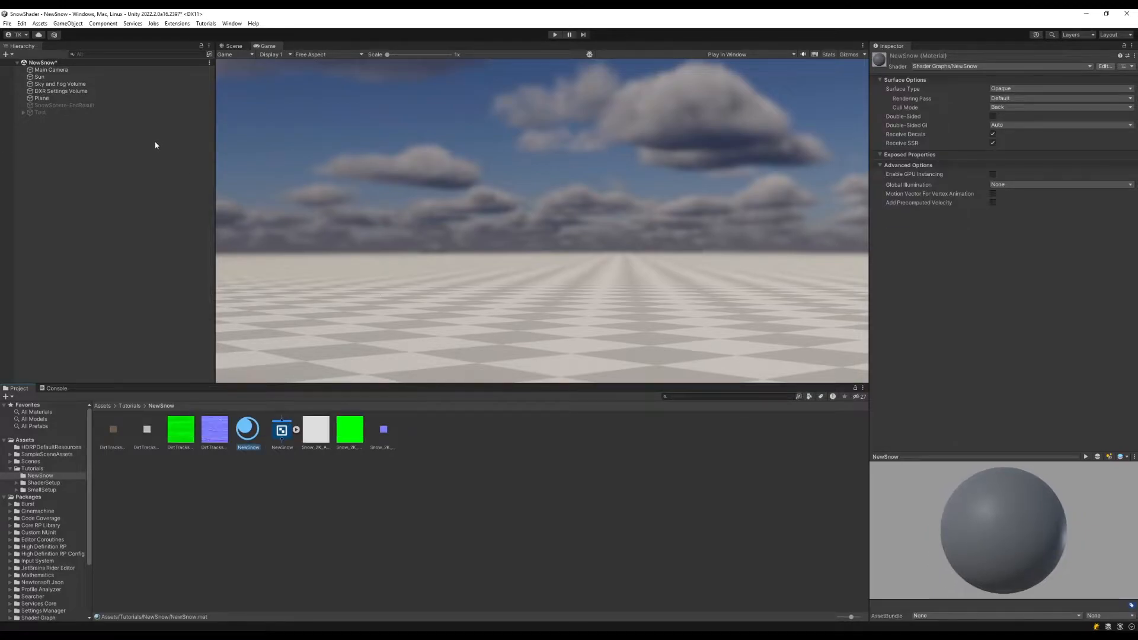
Add a 3D sphere to the scene and set its position to X 0, Y 0.5, Z 0
{"action": "left_click", "coordinate": [68, 24]}
{"action": "mouse_move", "coordinate": [77, 63]}
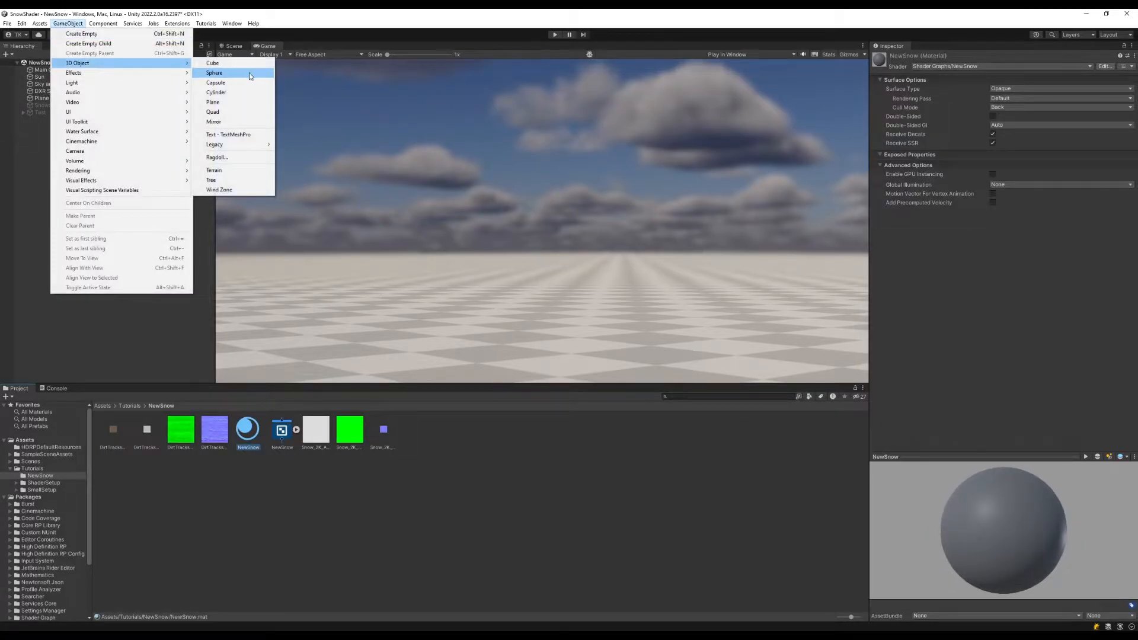
{"action": "left_click", "coordinate": [207, 73]}
{"action": "left_click", "coordinate": [1001, 91]}
{"action": "type", "text": "0"}
{"action": "key", "text": "Tab"}
{"action": "type", "text": "0"}
{"action": "key", "text": "Tab"}
{"action": "type", "text": "0"}
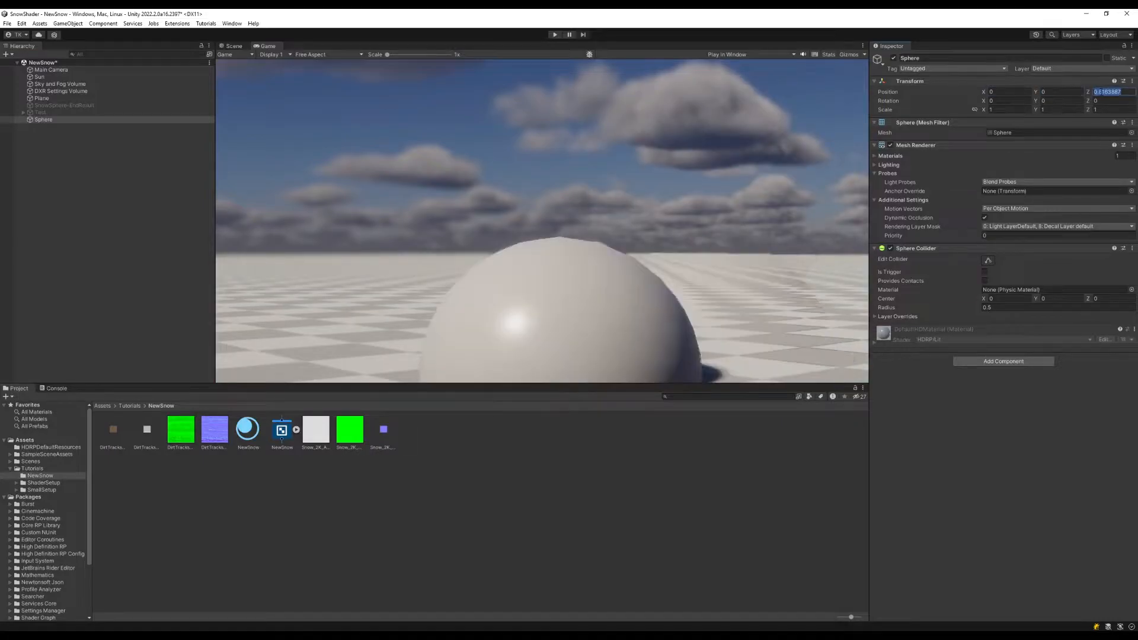
{"action": "left_click", "coordinate": [1050, 92]}
{"action": "type", "text": "0.5"}
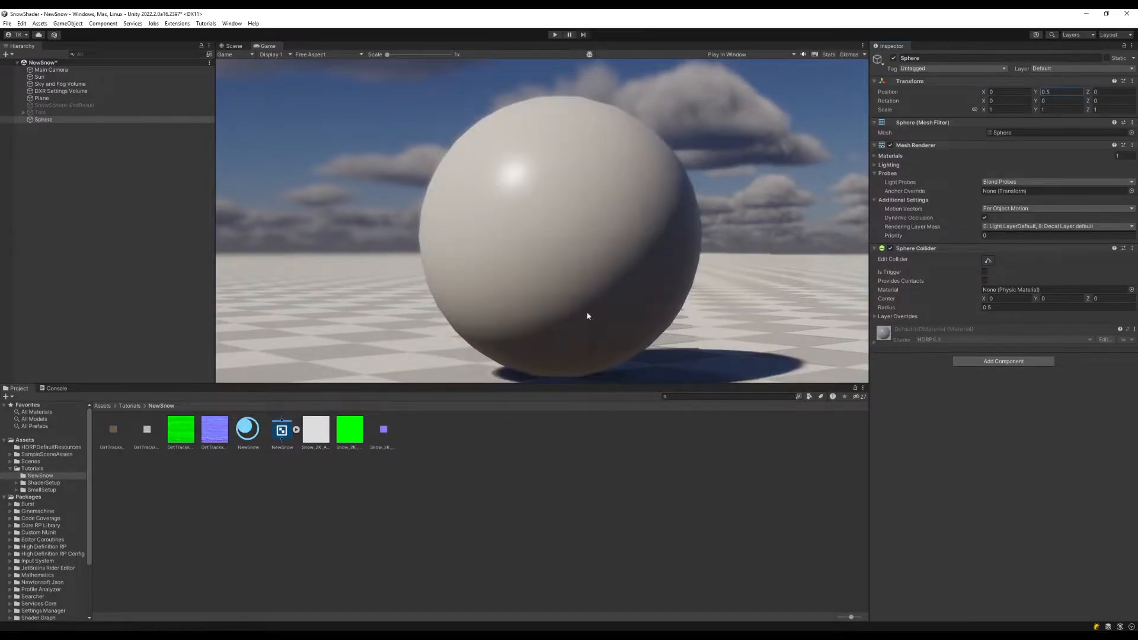
Apply the NewSnow material to the new sphere in the Scene view
{"action": "left_click", "coordinate": [232, 47]}
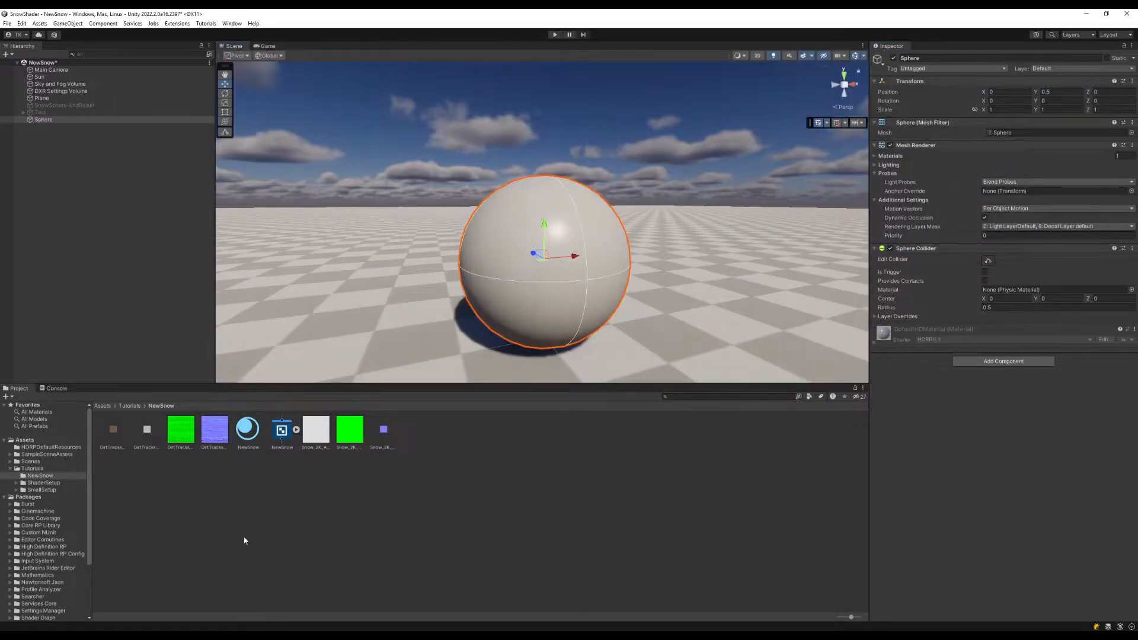
{"action": "left_click_drag", "start_coordinate": [248, 427], "coordinate": [550, 253]}
Open the NewSnow shader graph for editing and move its Blackboard up to the top of the graph area
{"action": "left_click", "coordinate": [281, 429]}
{"action": "left_click_drag", "start_coordinate": [1137, 119], "coordinate": [432, 254]}
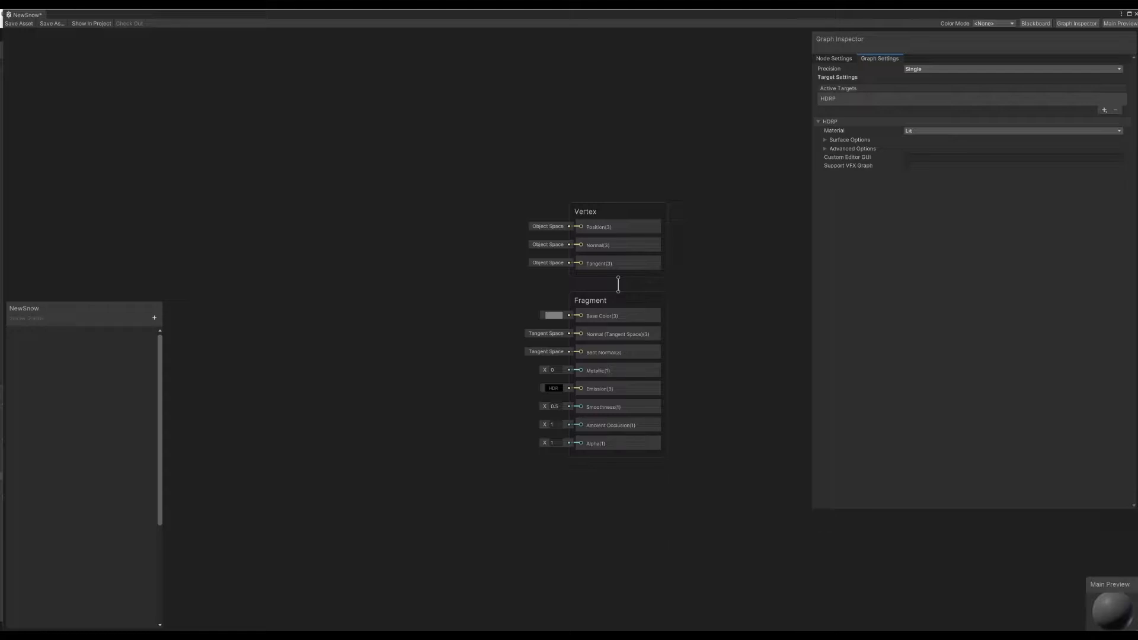
{"action": "left_click_drag", "start_coordinate": [75, 311], "coordinate": [74, 38]}
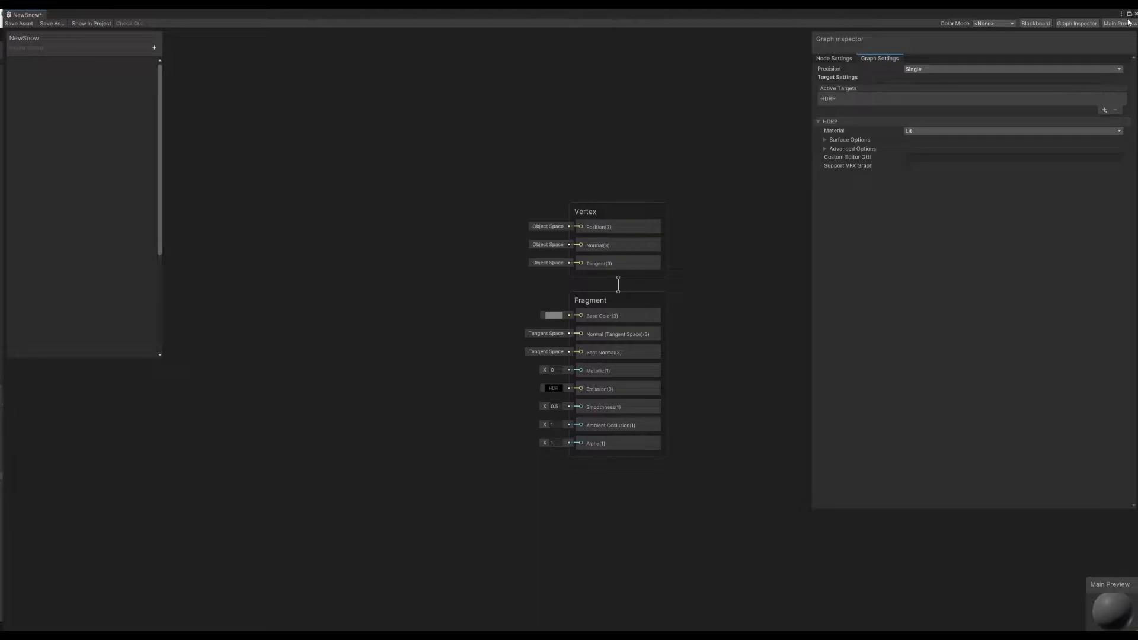
Add a Texture 2D property named BaseColor to the NewSnow graph's Blackboard
{"action": "left_click", "coordinate": [149, 48]}
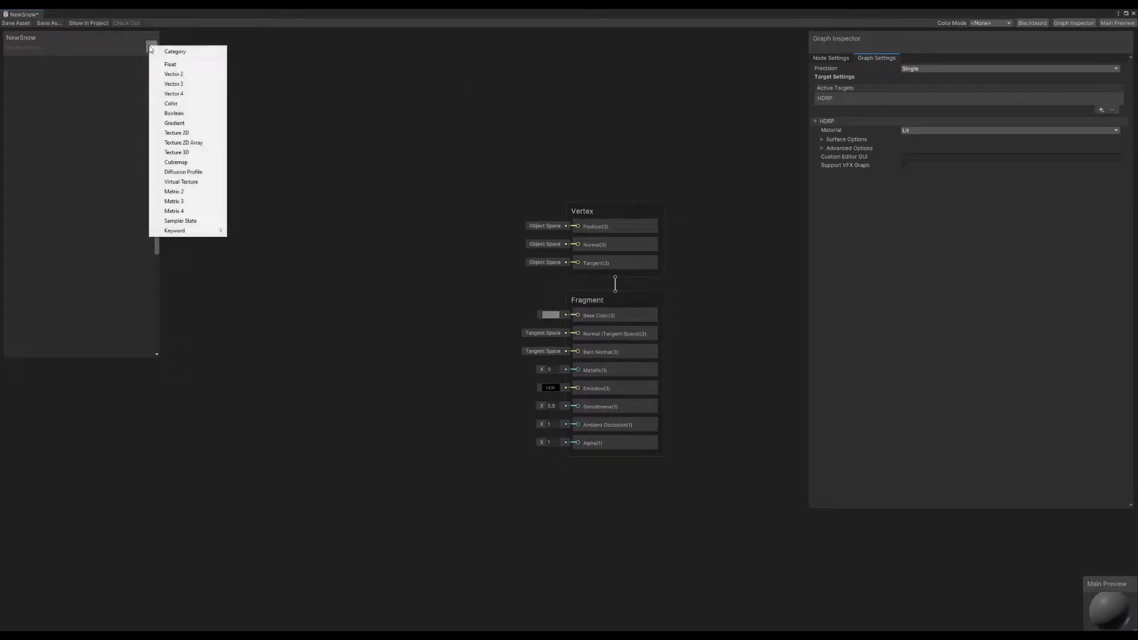
{"action": "left_click", "coordinate": [187, 144]}
{"action": "type", "text": "BaseColor"}
{"action": "key", "text": "Return"}
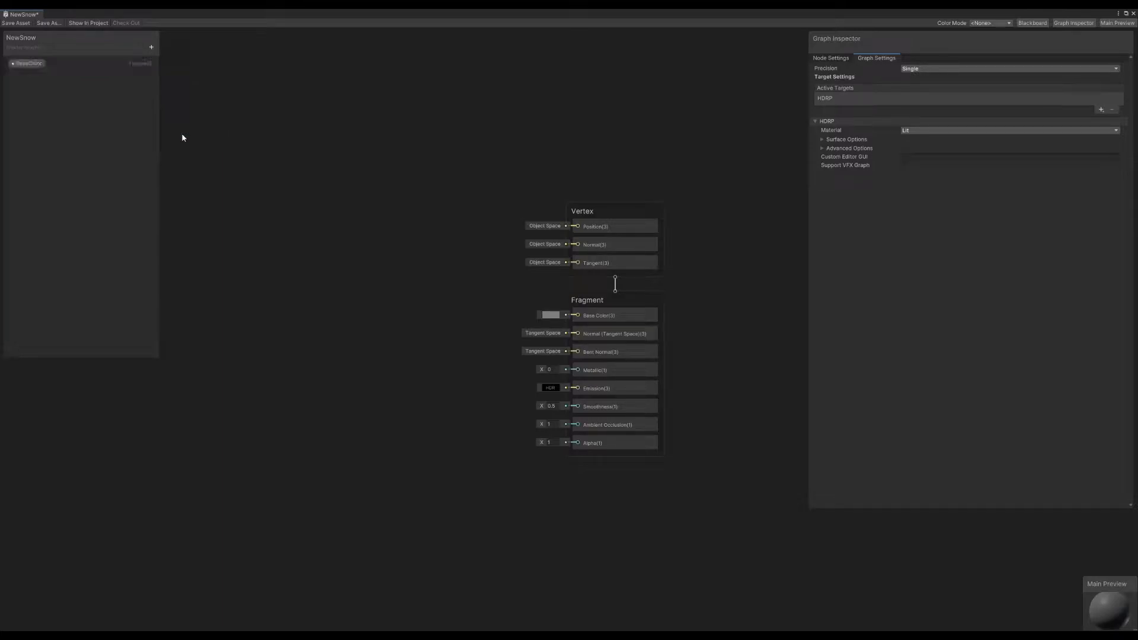
Rename the BaseColor texture property on the Blackboard to BaseColorMap
{"action": "left_click", "coordinate": [152, 47]}
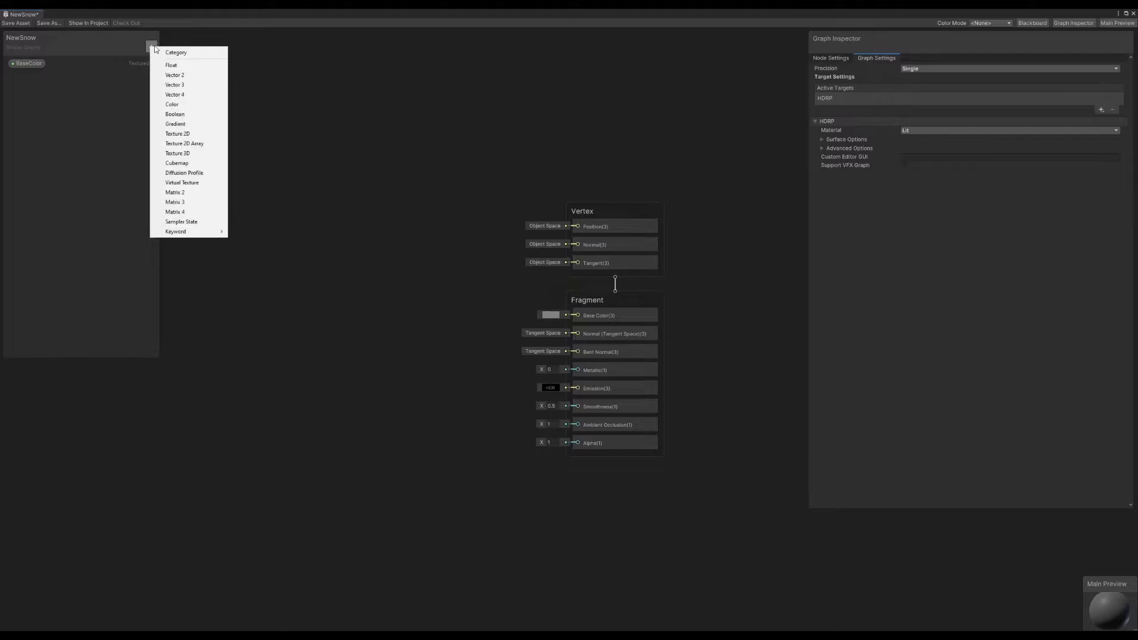
{"action": "left_click", "coordinate": [45, 61]}
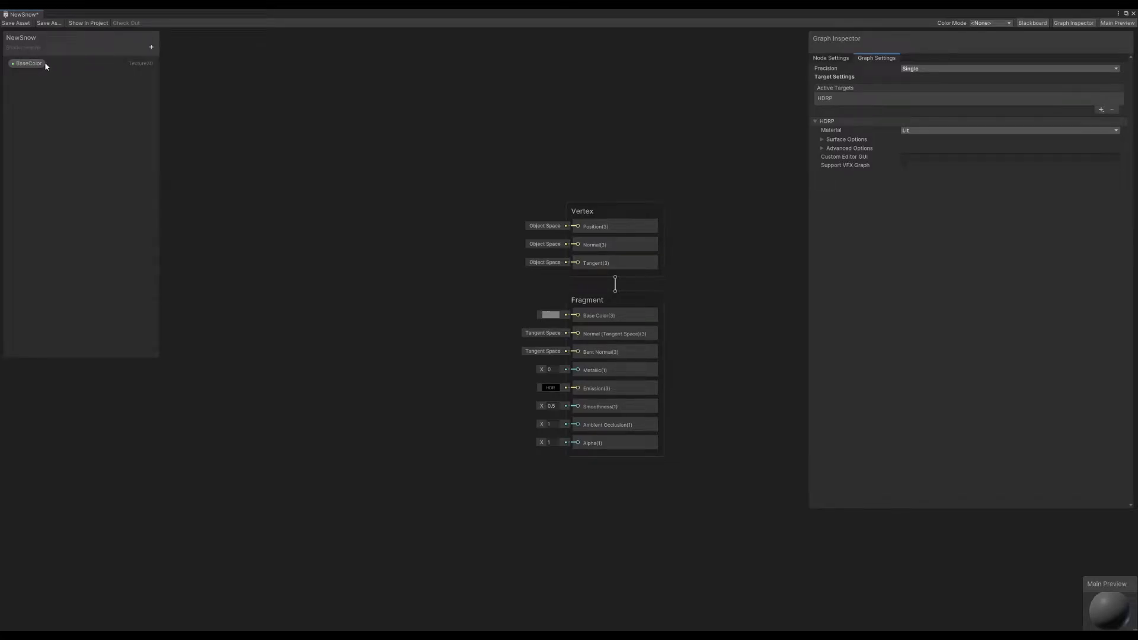
{"action": "double_click", "coordinate": [37, 62]}
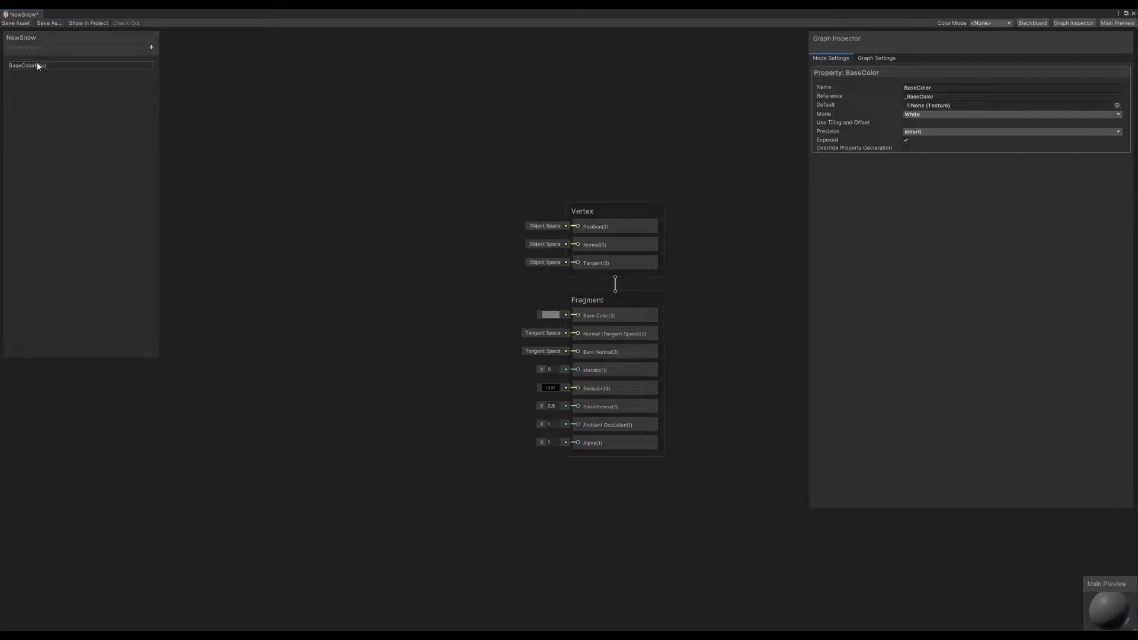
{"action": "type", "text": "Map"}
{"action": "key", "text": "Return"}
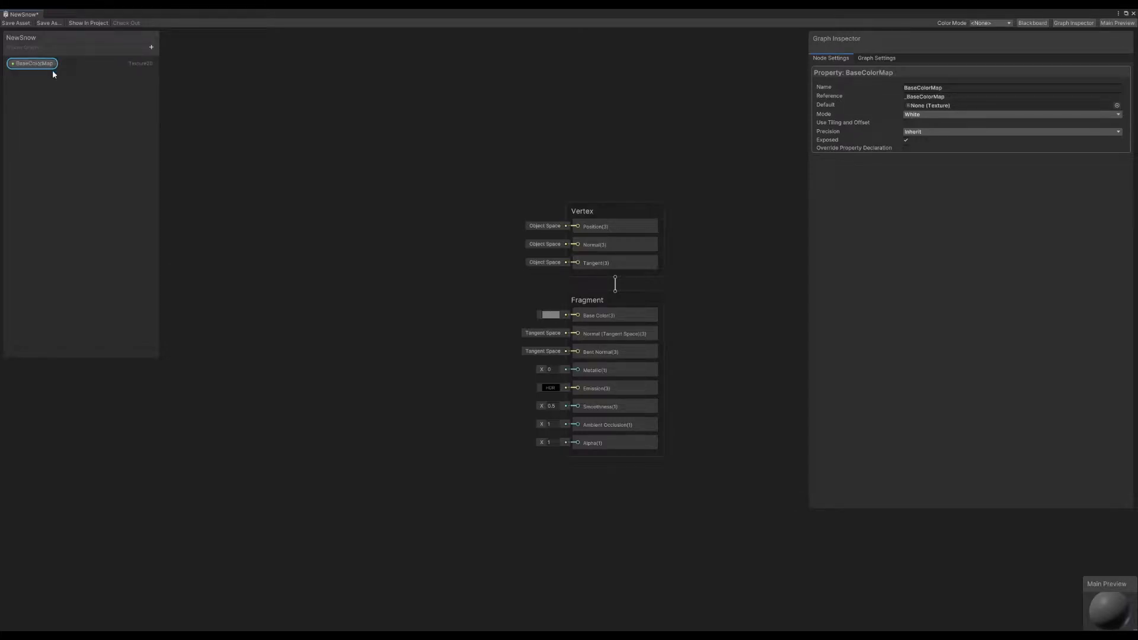
Add a Color property named BaseColor to the Blackboard and place it above BaseColorMap
{"action": "left_click", "coordinate": [151, 48]}
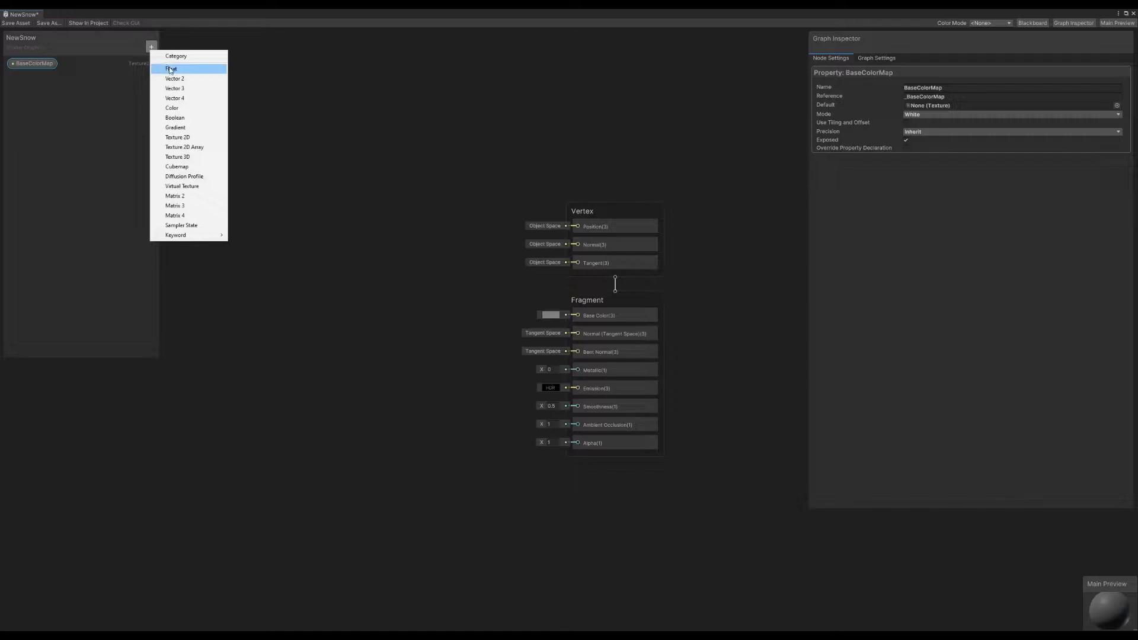
{"action": "left_click", "coordinate": [173, 109]}
{"action": "type", "text": "BaseColor"}
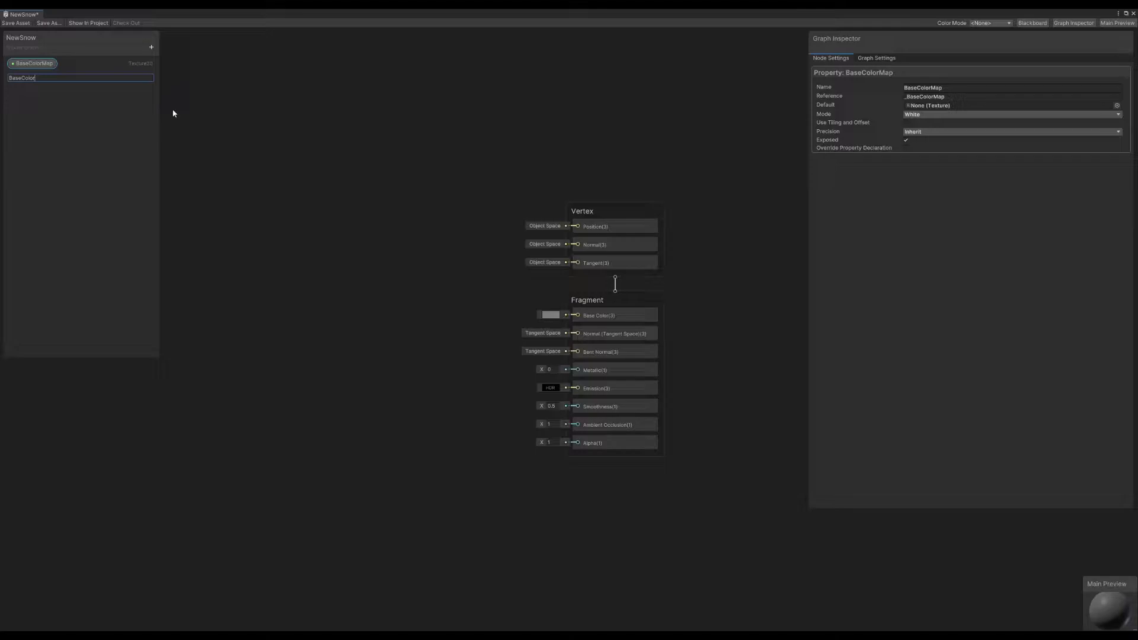
{"action": "key", "text": "Return"}
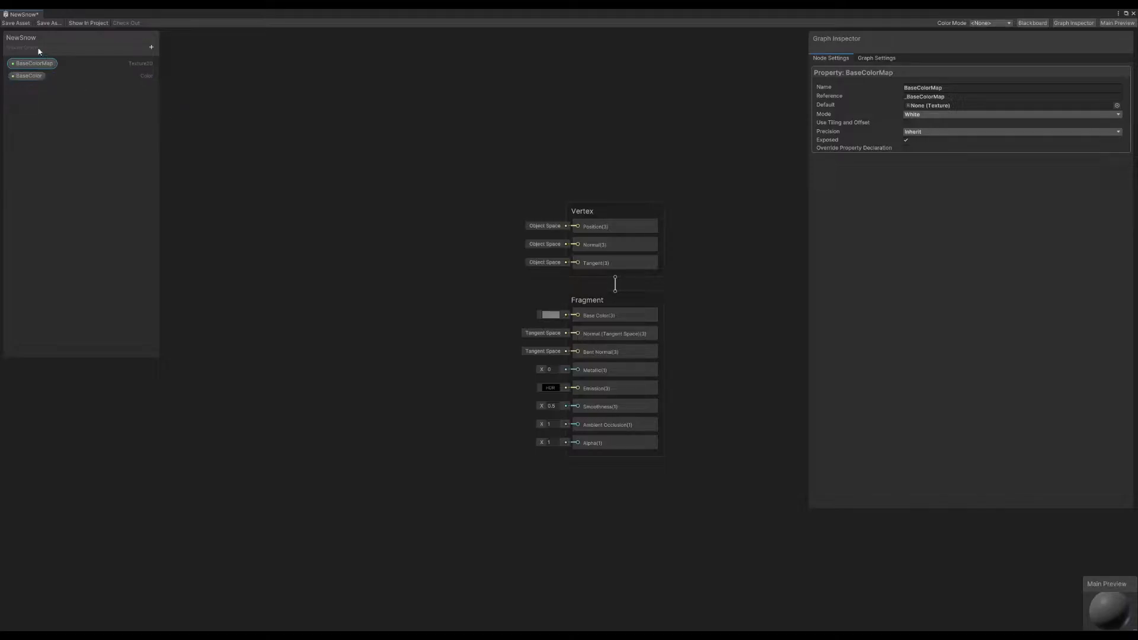
{"action": "left_click_drag", "start_coordinate": [28, 76], "coordinate": [36, 64]}
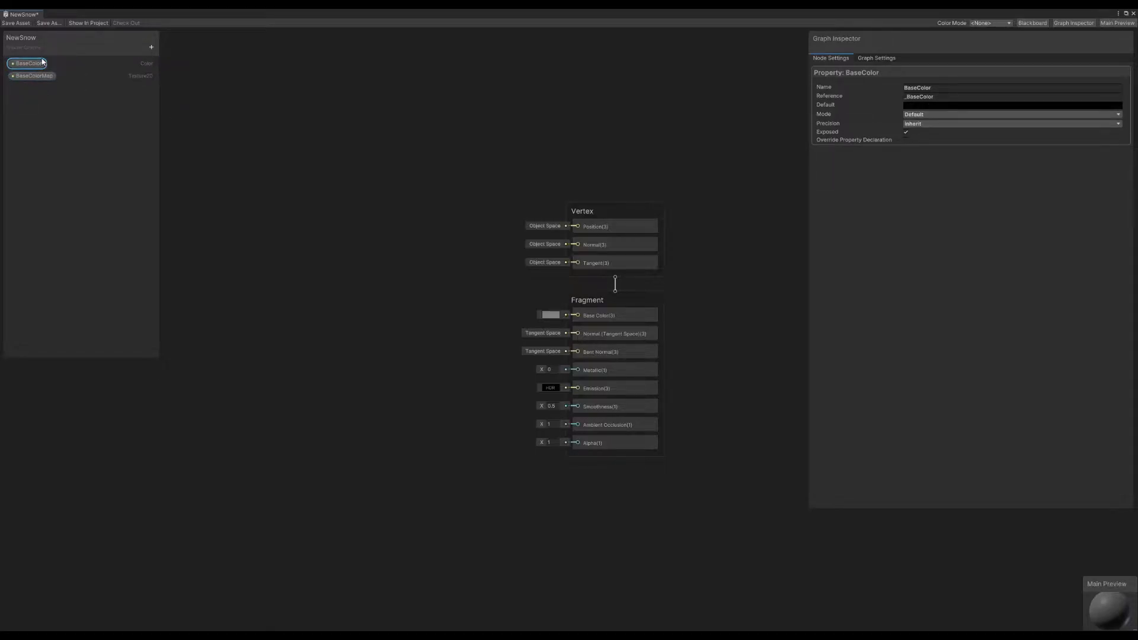
Set the default colour of the BaseColor property to white
{"action": "left_click", "coordinate": [918, 104]}
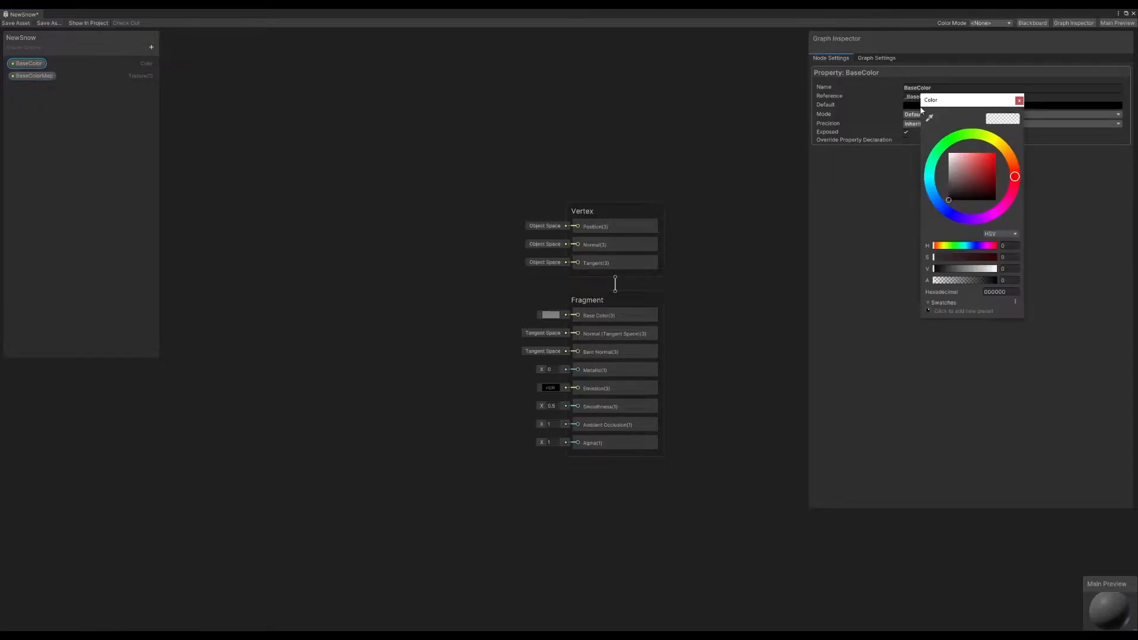
{"action": "left_click_drag", "start_coordinate": [946, 284], "coordinate": [1042, 287]}
{"action": "left_click", "coordinate": [1015, 125]}
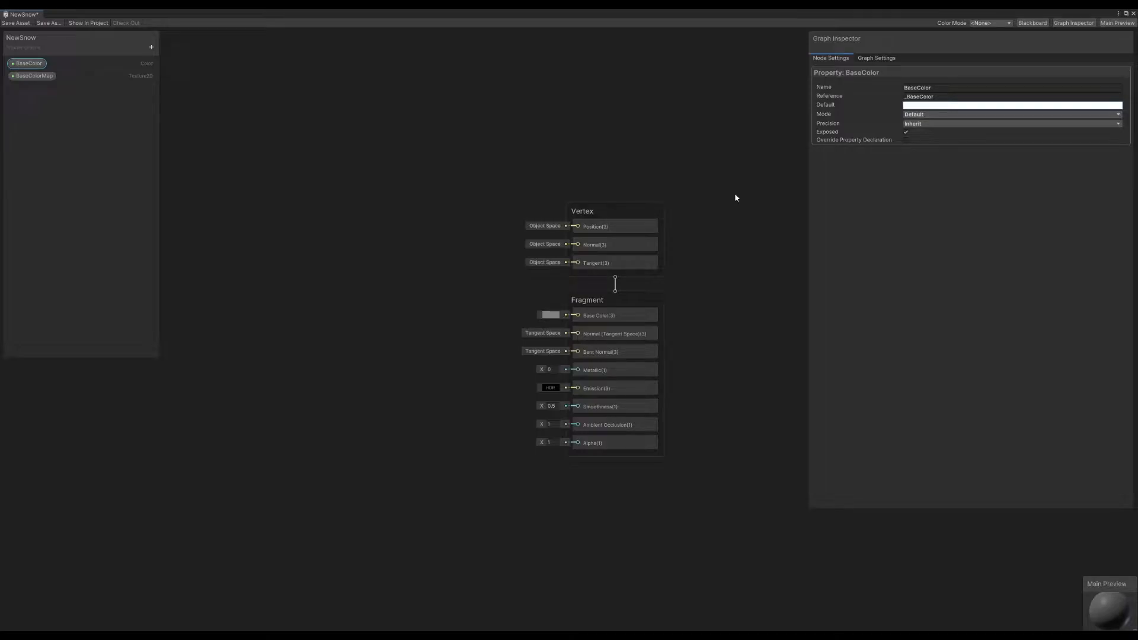
Add a Float property named Metallic to the Blackboard and set its mode to Slider
{"action": "left_click", "coordinate": [152, 46]}
{"action": "left_click", "coordinate": [177, 62]}
{"action": "type", "text": "Metallic"}
{"action": "key", "text": "Return"}
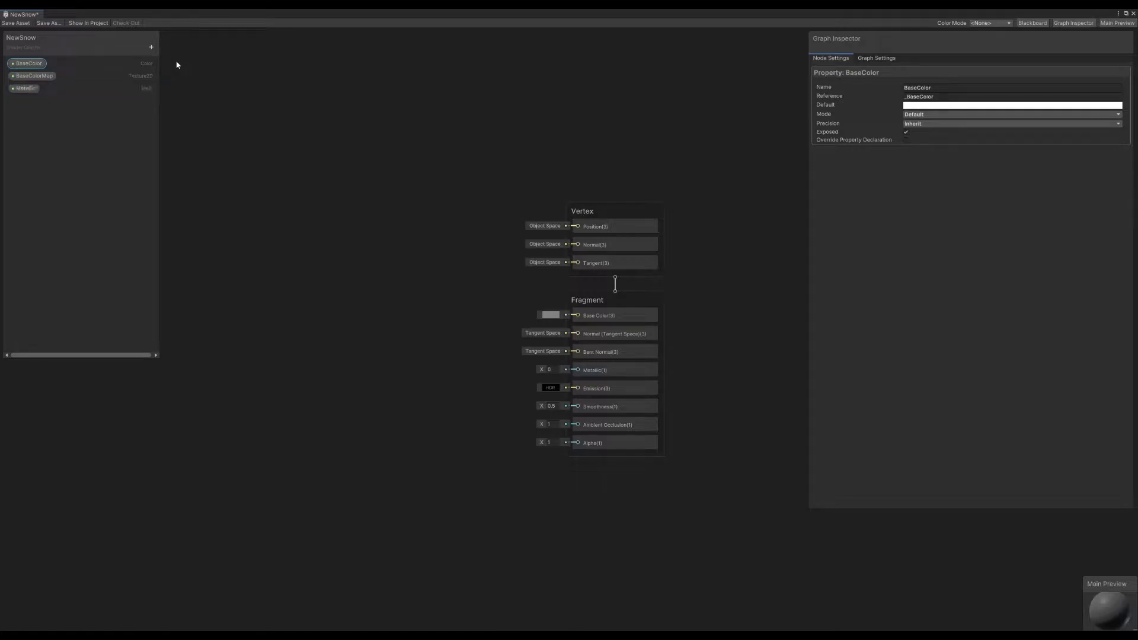
{"action": "left_click", "coordinate": [34, 88]}
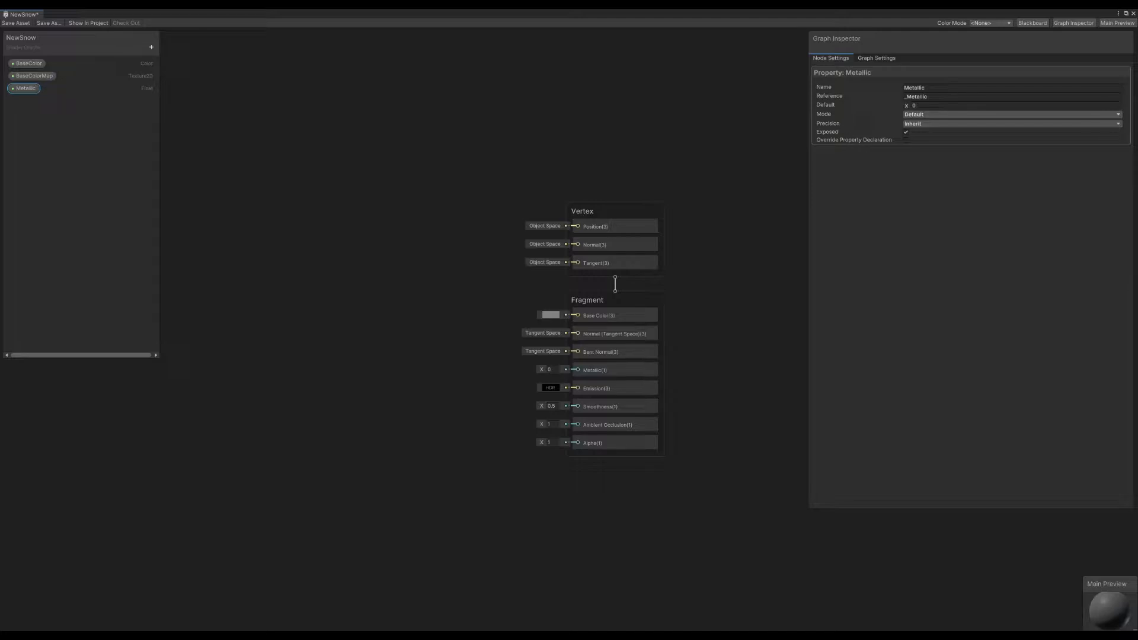
{"action": "left_click", "coordinate": [915, 115]}
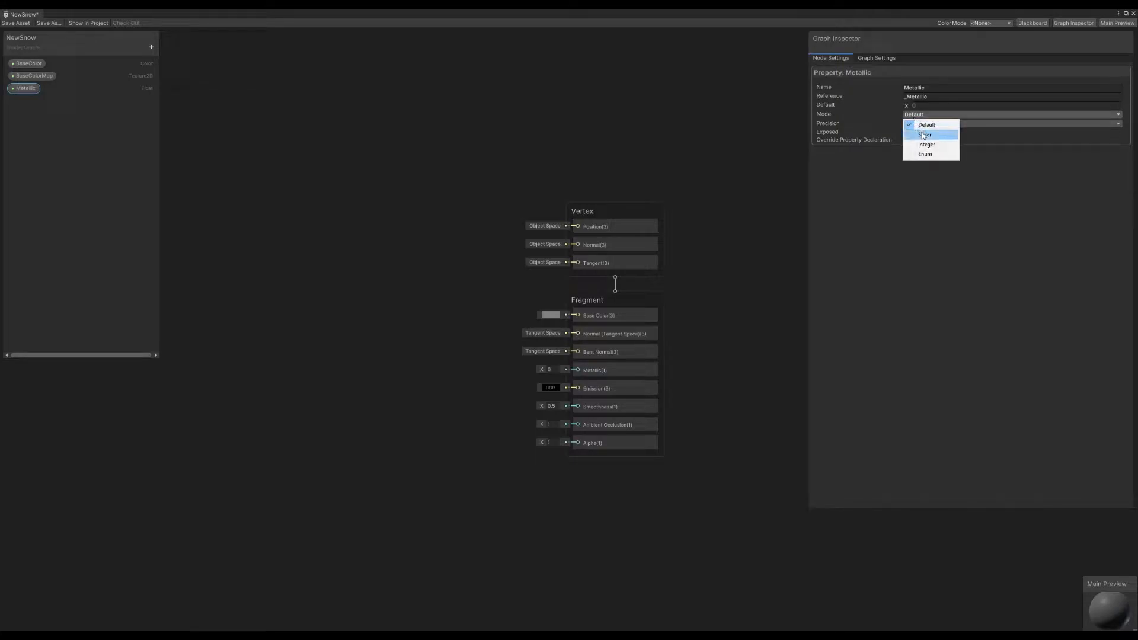
{"action": "left_click", "coordinate": [924, 135]}
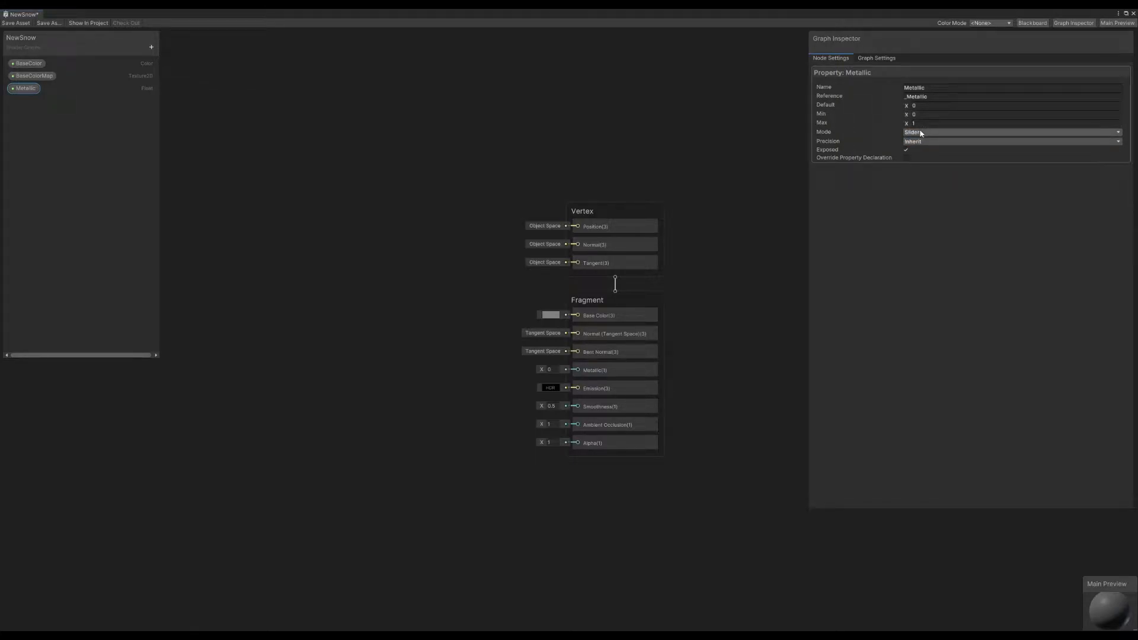
Add a Float property named Smoothness with a default of 0.5 and set its mode to Slider
{"action": "left_click", "coordinate": [151, 47]}
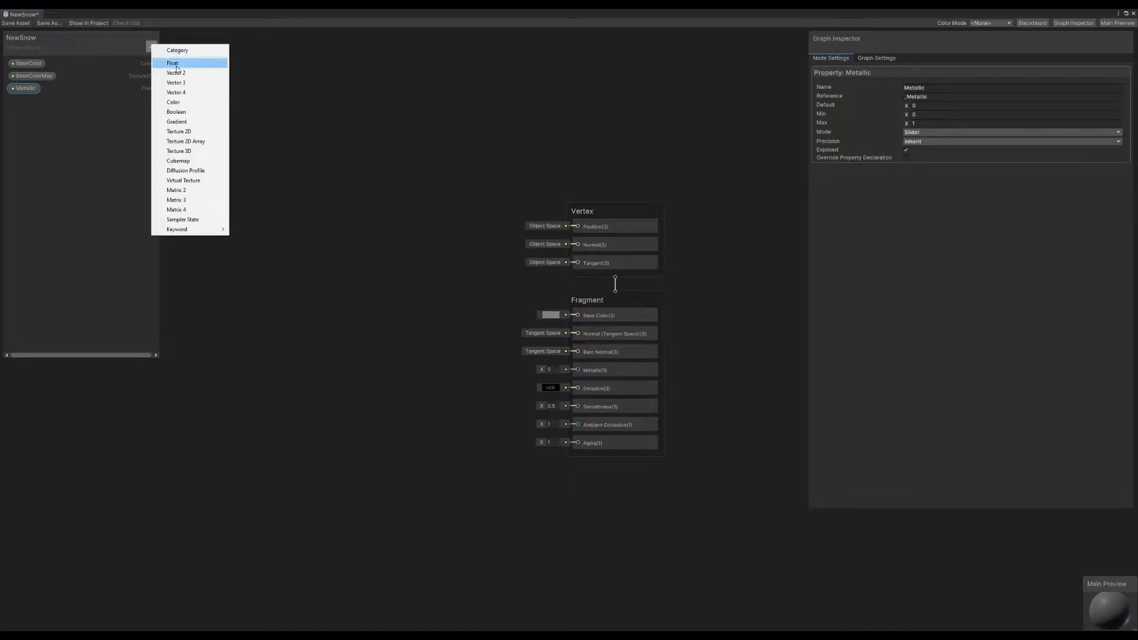
{"action": "left_click", "coordinate": [174, 63]}
{"action": "type", "text": "Smoot"}
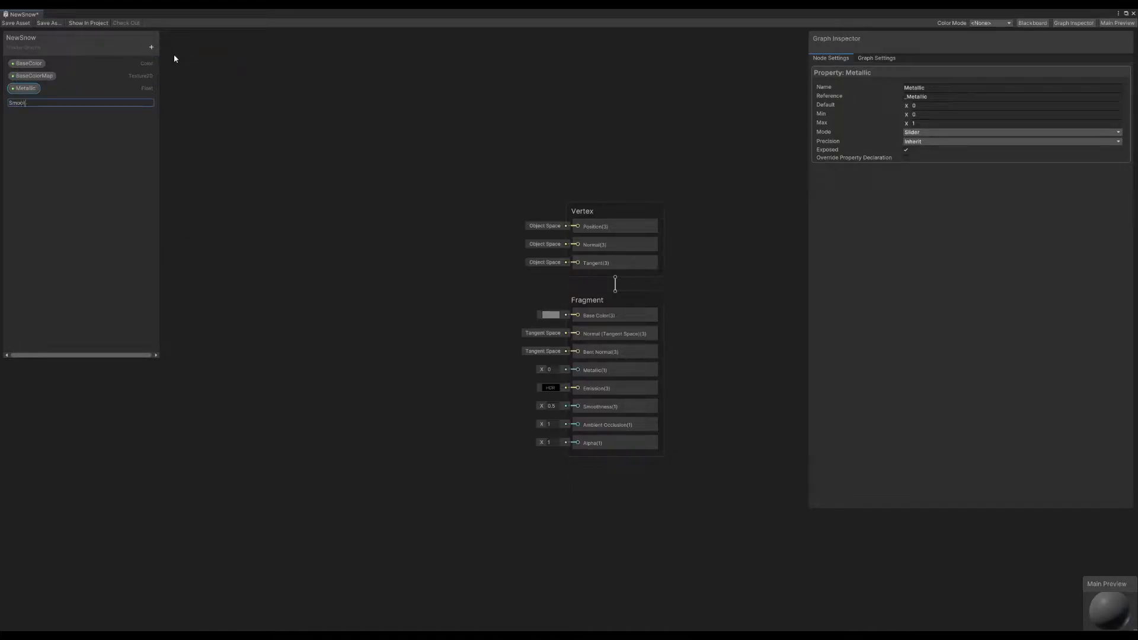
{"action": "type", "text": "hness"}
{"action": "key", "text": "Return"}
{"action": "left_click", "coordinate": [31, 101]}
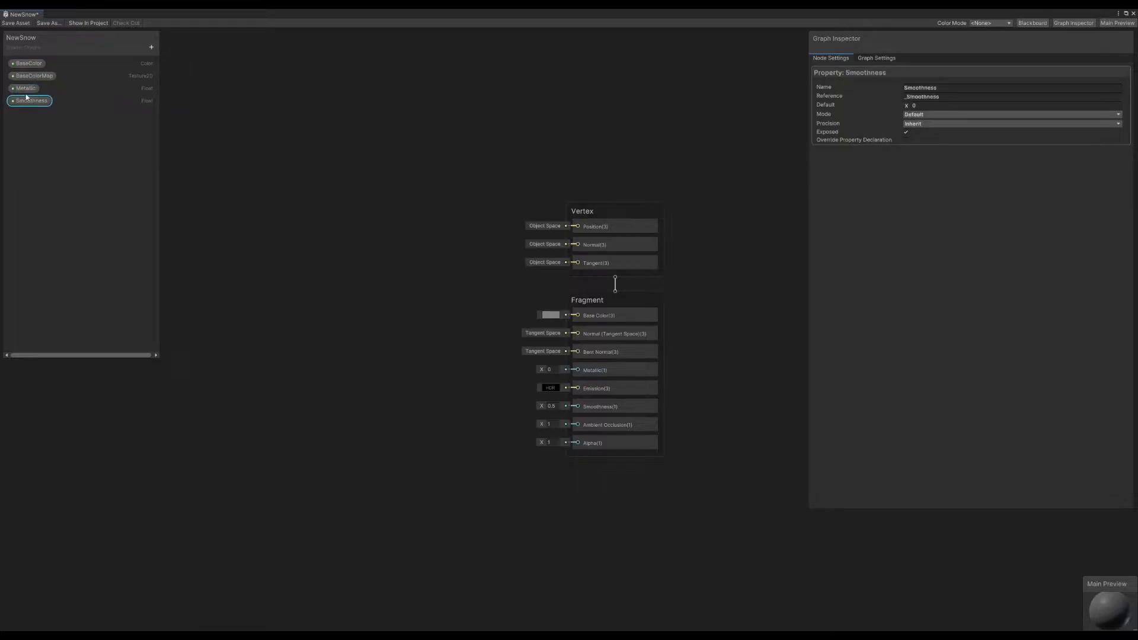
{"action": "left_click", "coordinate": [932, 108]}
{"action": "type", "text": "0.5"}
{"action": "left_click", "coordinate": [928, 124]}
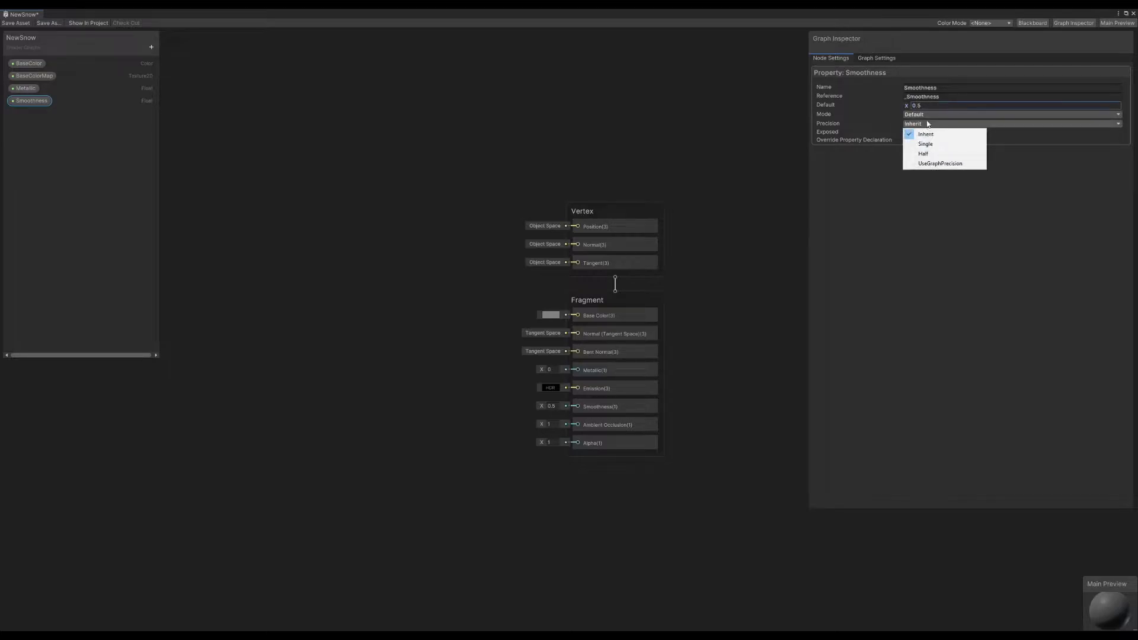
{"action": "left_click", "coordinate": [928, 114]}
{"action": "left_click", "coordinate": [928, 135]}
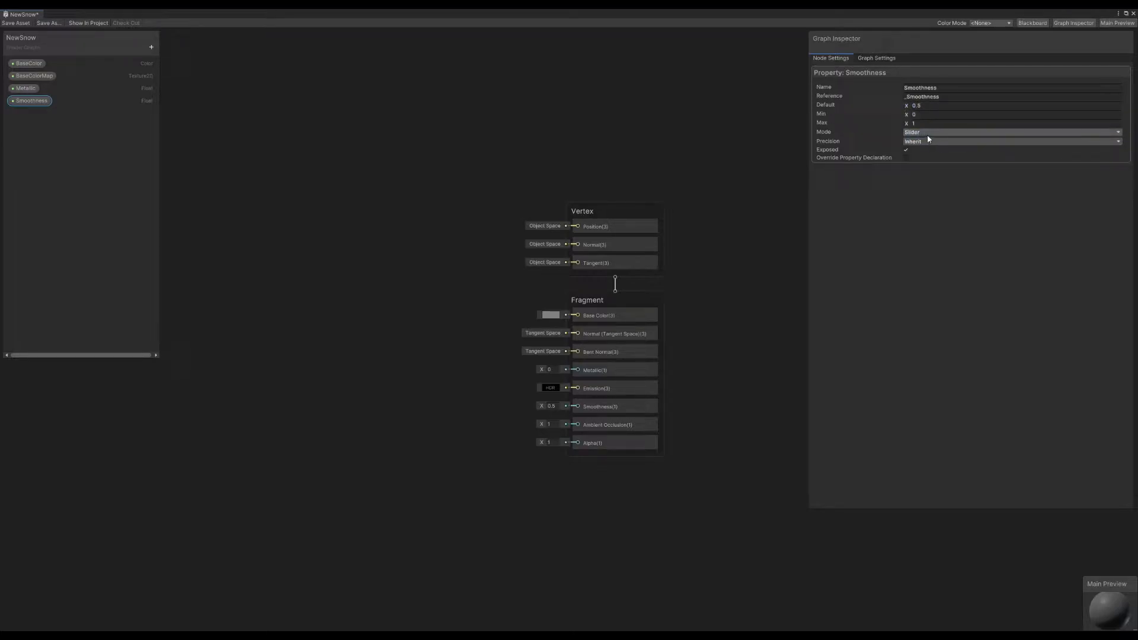
Add a Float property named Normal Intensity to the Blackboard with a default value of 1
{"action": "left_click", "coordinate": [152, 47]}
{"action": "left_click", "coordinate": [180, 66]}
{"action": "type", "text": "Normal Intensity"}
{"action": "key", "text": "Return"}
{"action": "left_click", "coordinate": [53, 113]}
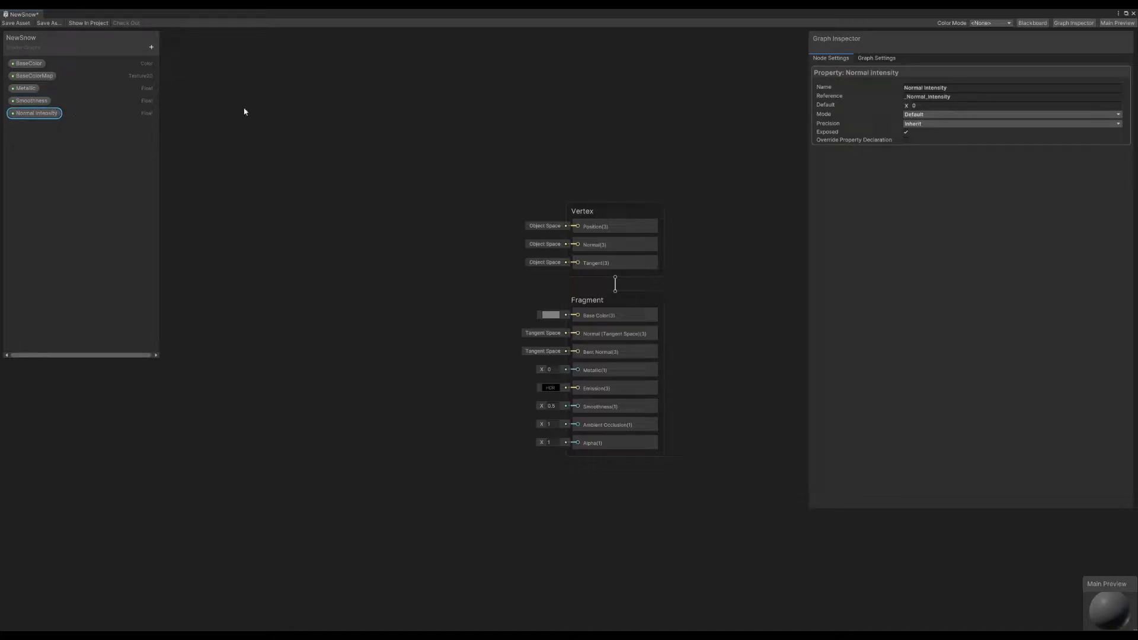
{"action": "left_click", "coordinate": [933, 106]}
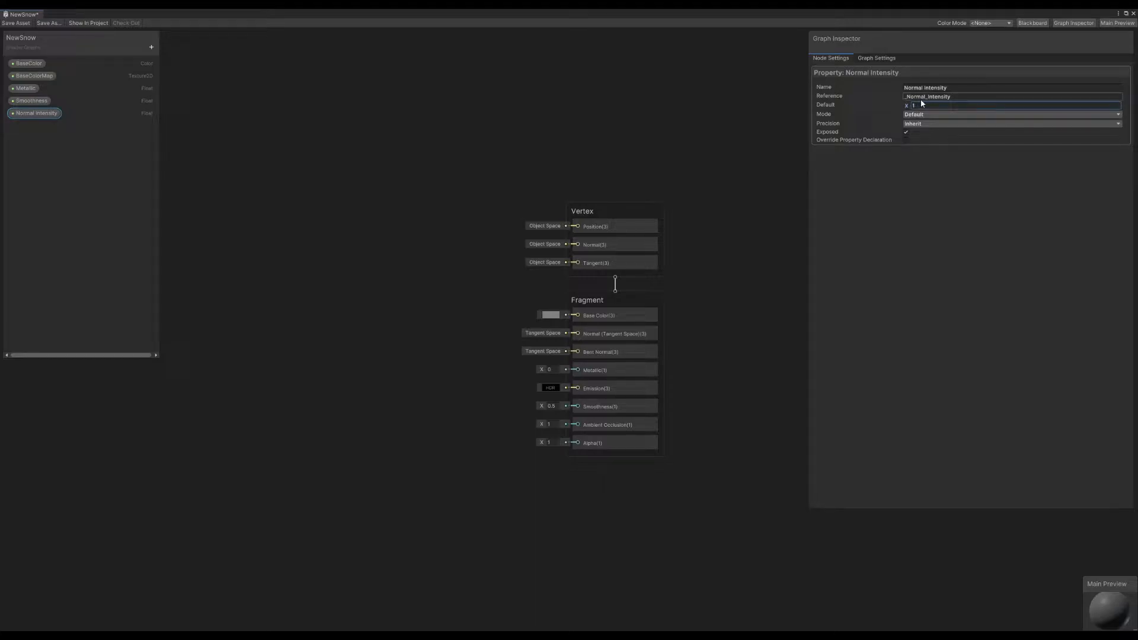
{"action": "left_click", "coordinate": [673, 120]}
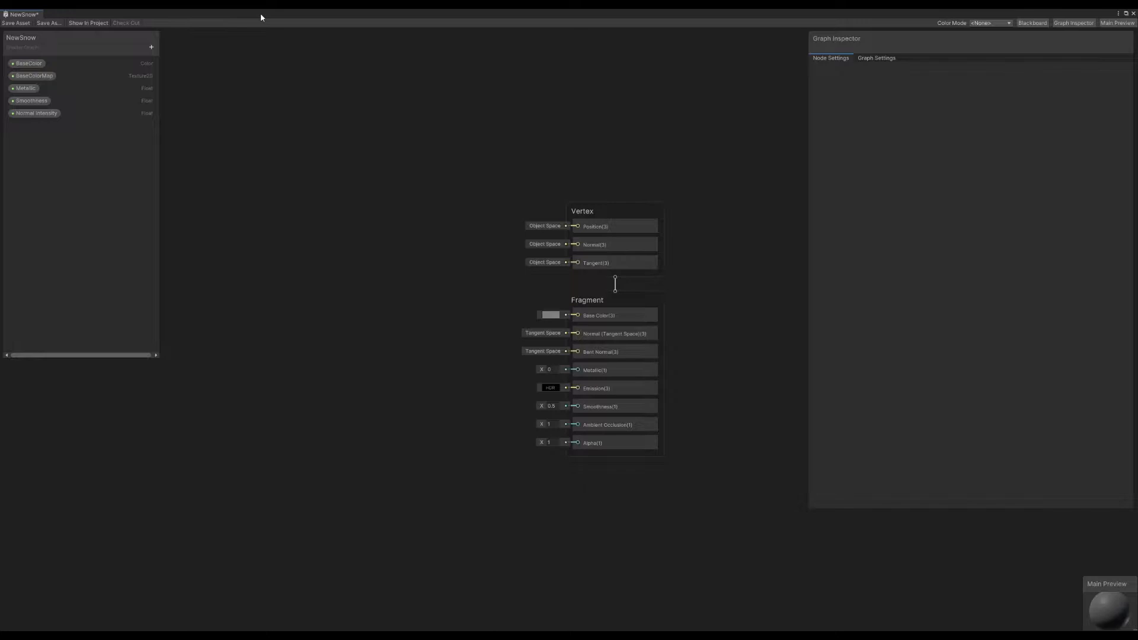
Search the project's packages for the HDRP Lit shader and examine the reference names of its properties
{"action": "left_click", "coordinate": [44, 116]}
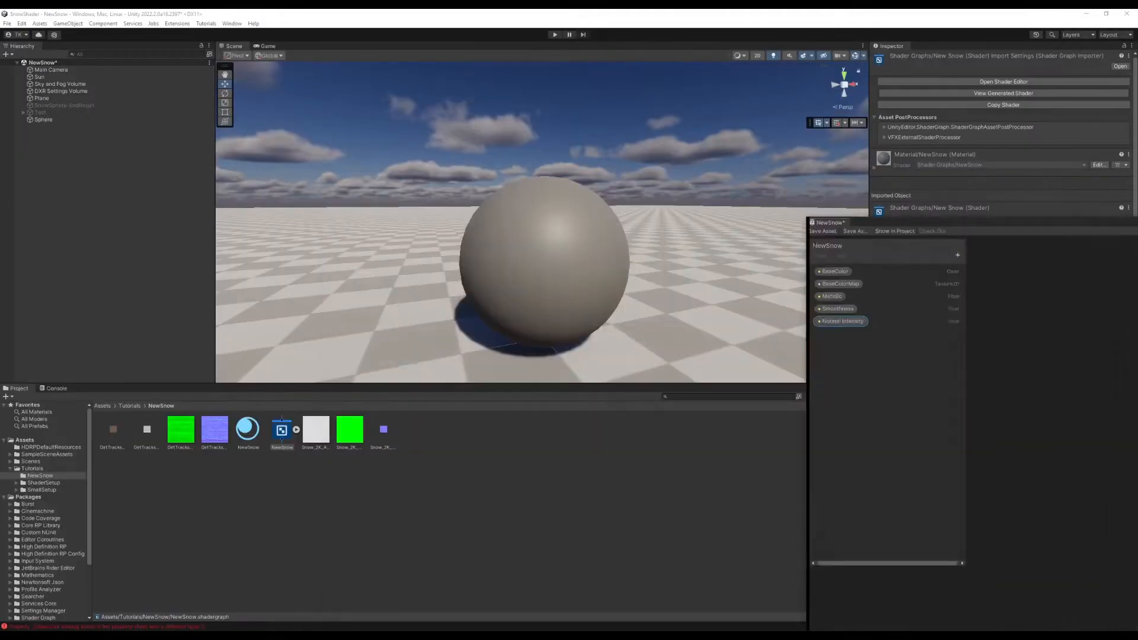
{"action": "left_click", "coordinate": [733, 396]}
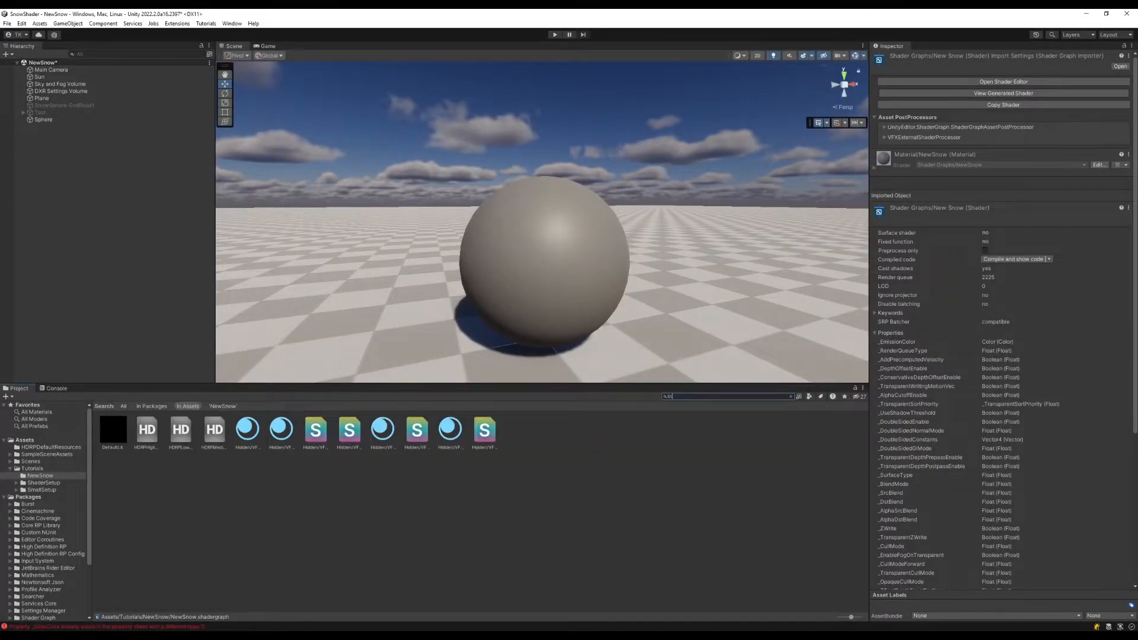
{"action": "left_click", "coordinate": [152, 407]}
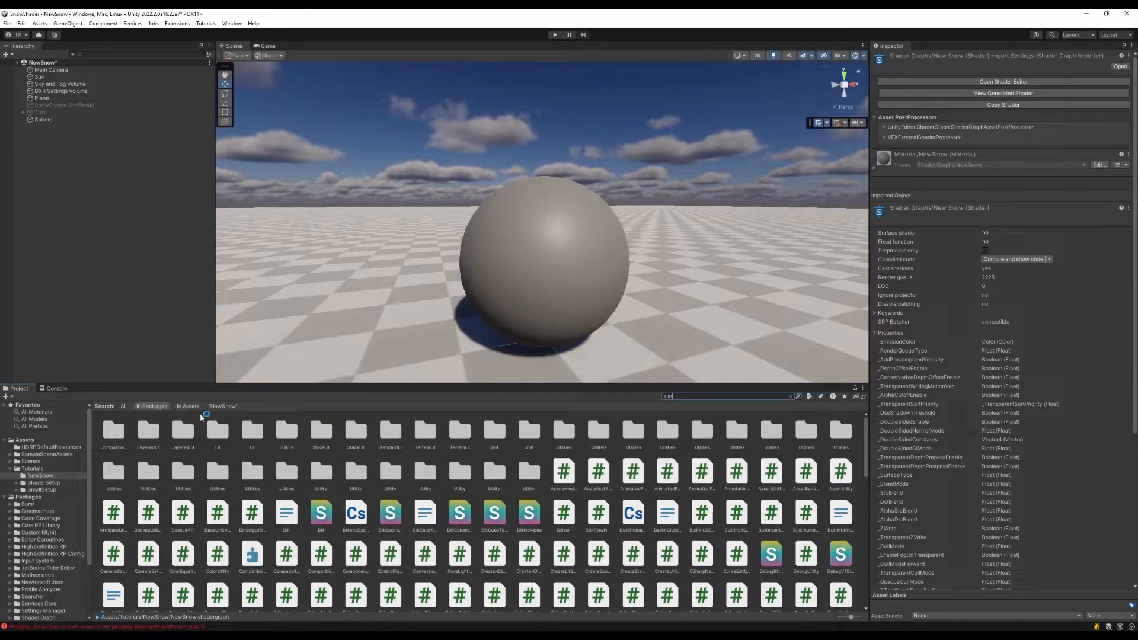
{"action": "scroll", "coordinate": [490, 542], "scroll_direction": "down", "scroll_amount": 8}
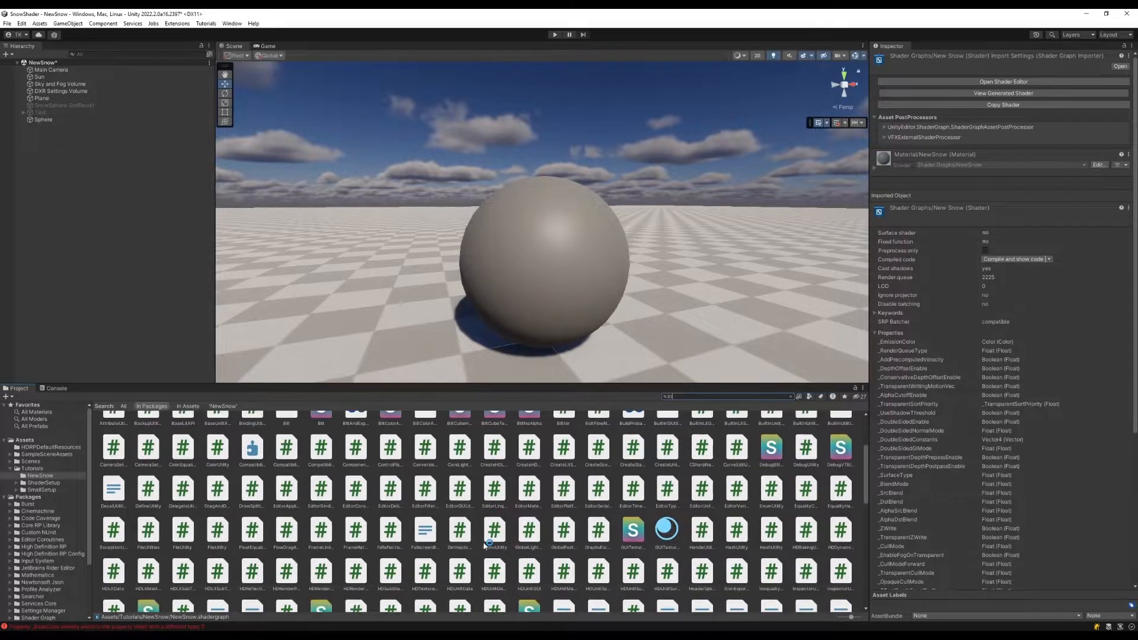
{"action": "left_click", "coordinate": [529, 478]}
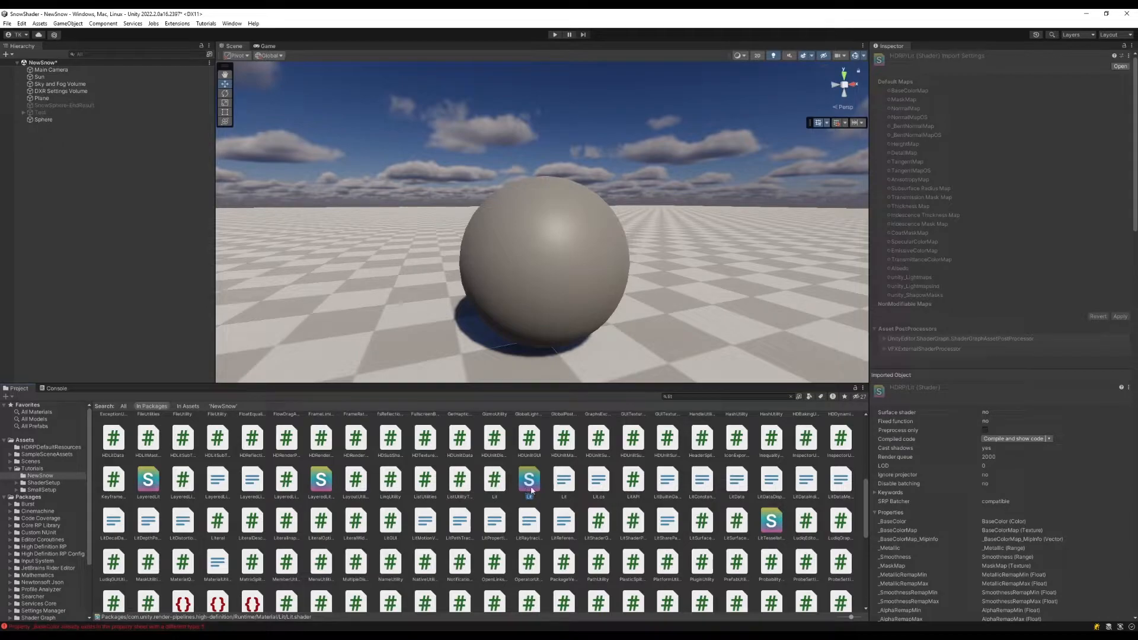
{"action": "scroll", "coordinate": [922, 408], "scroll_direction": "down", "scroll_amount": 4}
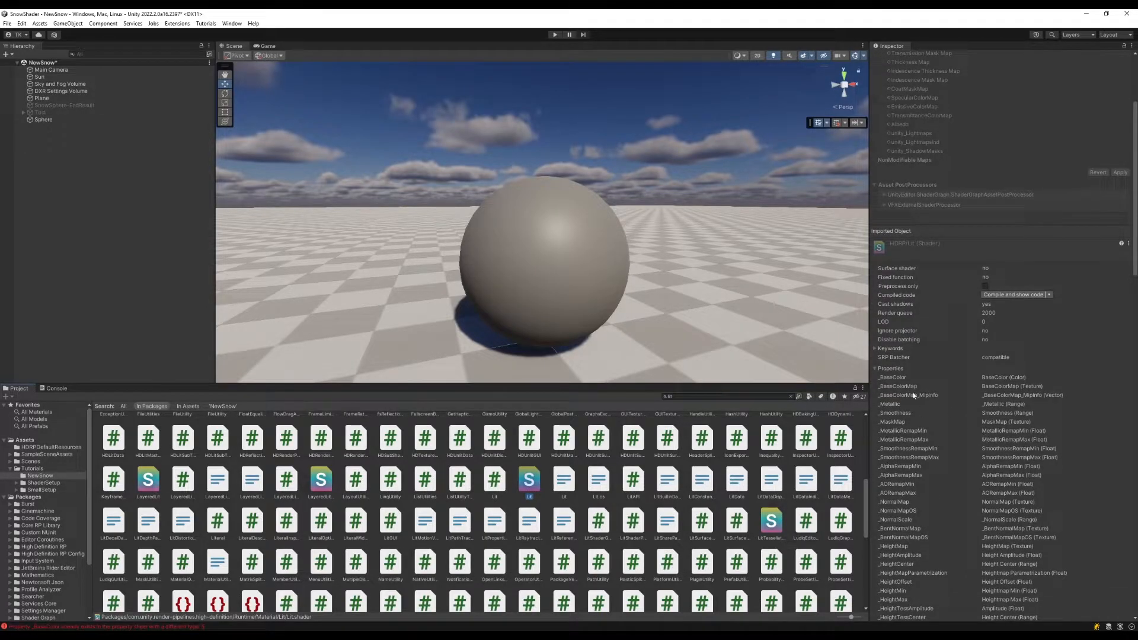
{"action": "scroll", "coordinate": [922, 414], "scroll_direction": "down", "scroll_amount": 1}
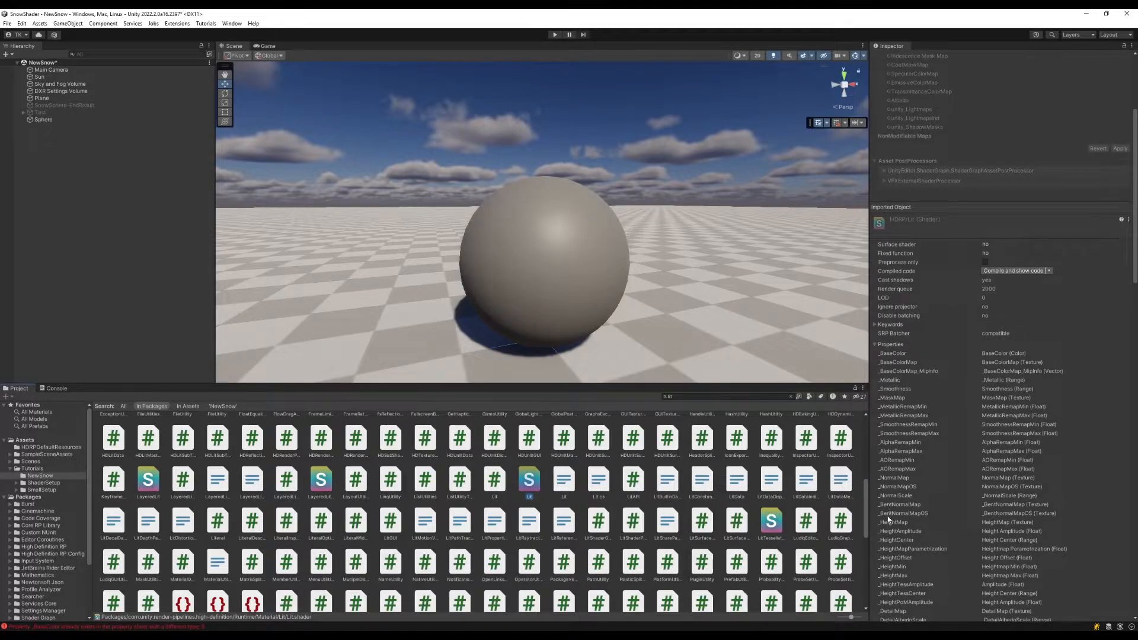
Return to the maximized NewSnow graph and change the Normal Intensity property's reference to _NormalScale
{"action": "left_click_drag", "start_coordinate": [1137, 180], "coordinate": [51, 177]}
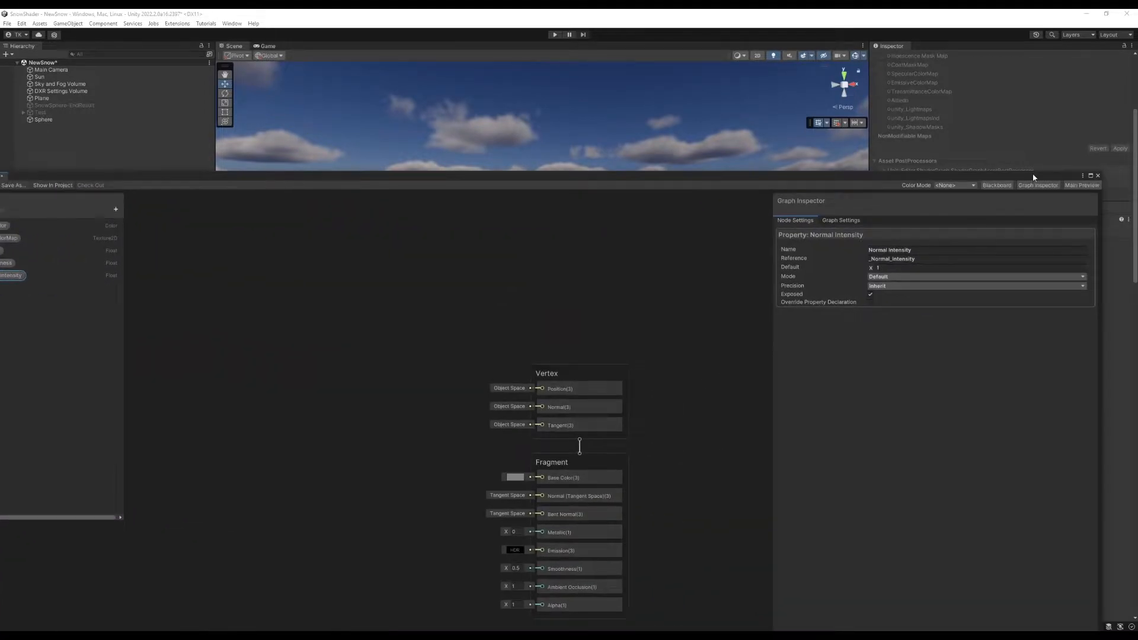
{"action": "left_click", "coordinate": [1091, 176]}
{"action": "left_click", "coordinate": [967, 98]}
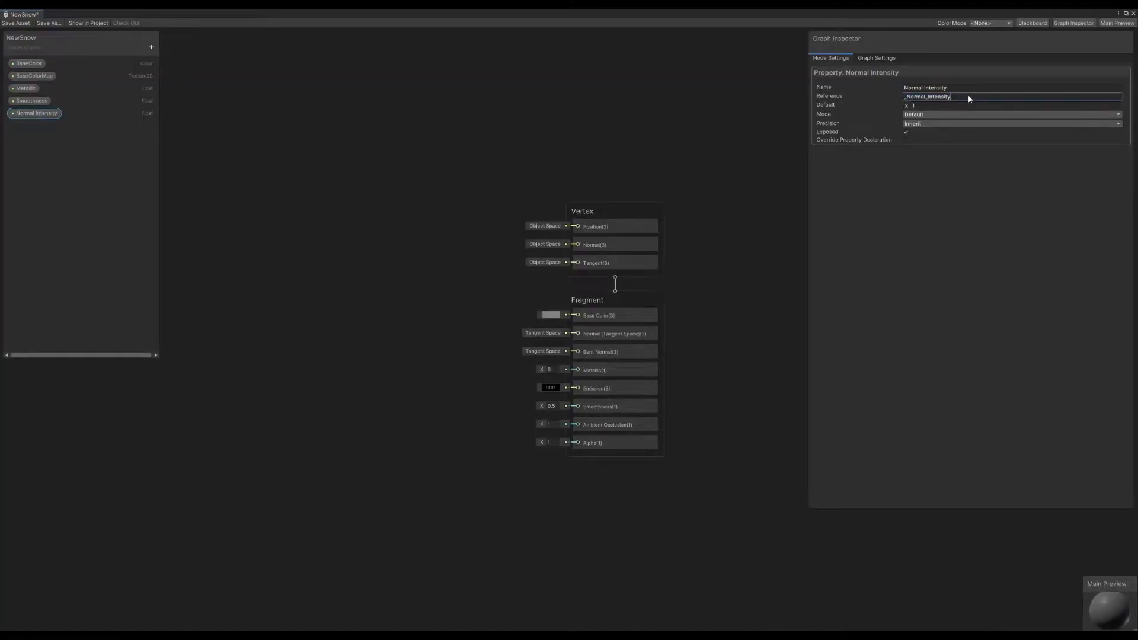
{"action": "left_click_drag", "start_coordinate": [947, 98], "coordinate": [926, 99]}
{"action": "type", "text": "Scale"}
{"action": "key", "text": "Return"}
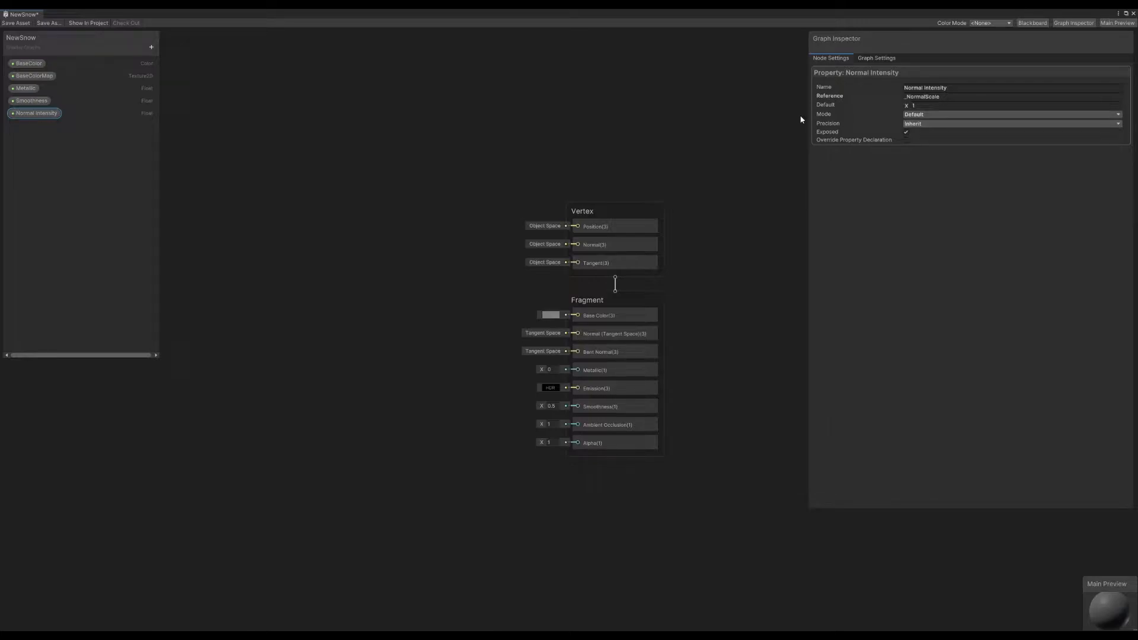
Add a Texture 2D property named Mask Map to the Blackboard
{"action": "left_click", "coordinate": [151, 47]}
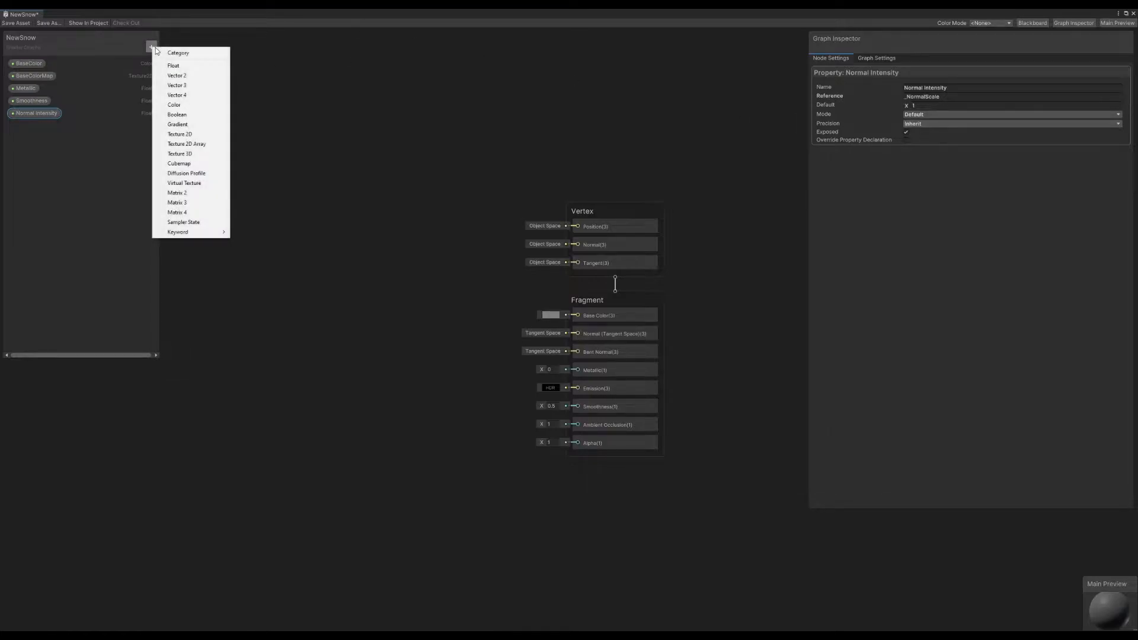
{"action": "left_click", "coordinate": [191, 134]}
{"action": "type", "text": "Mask Map"}
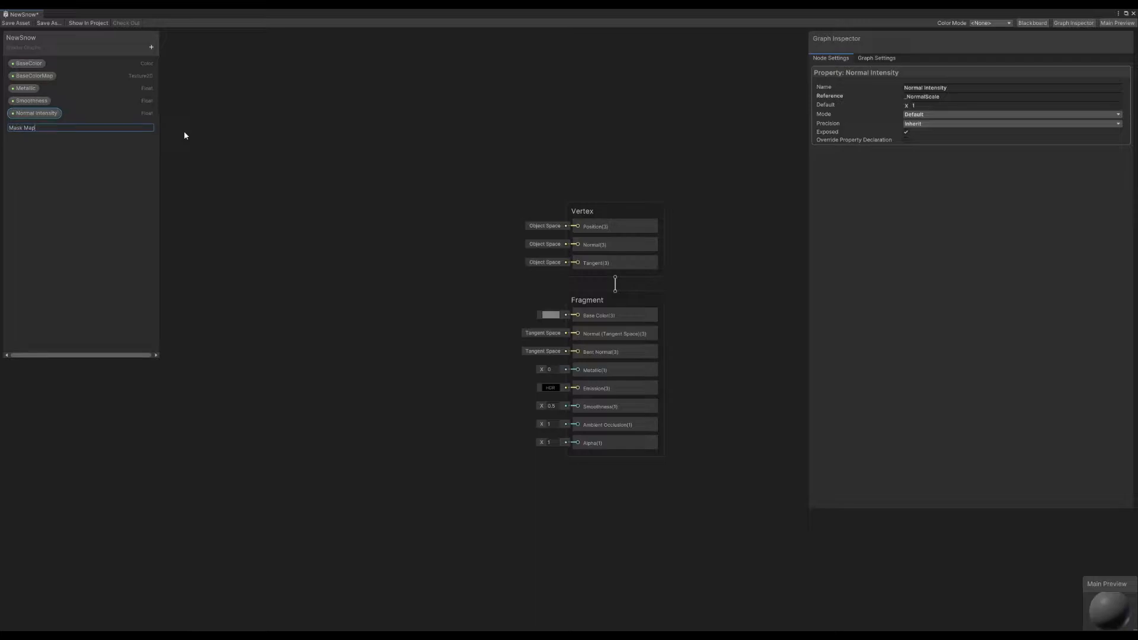
{"action": "key", "text": "Return"}
Add two Texture 2D properties named Normal Map and Height Map to the Blackboard
{"action": "left_click", "coordinate": [151, 47]}
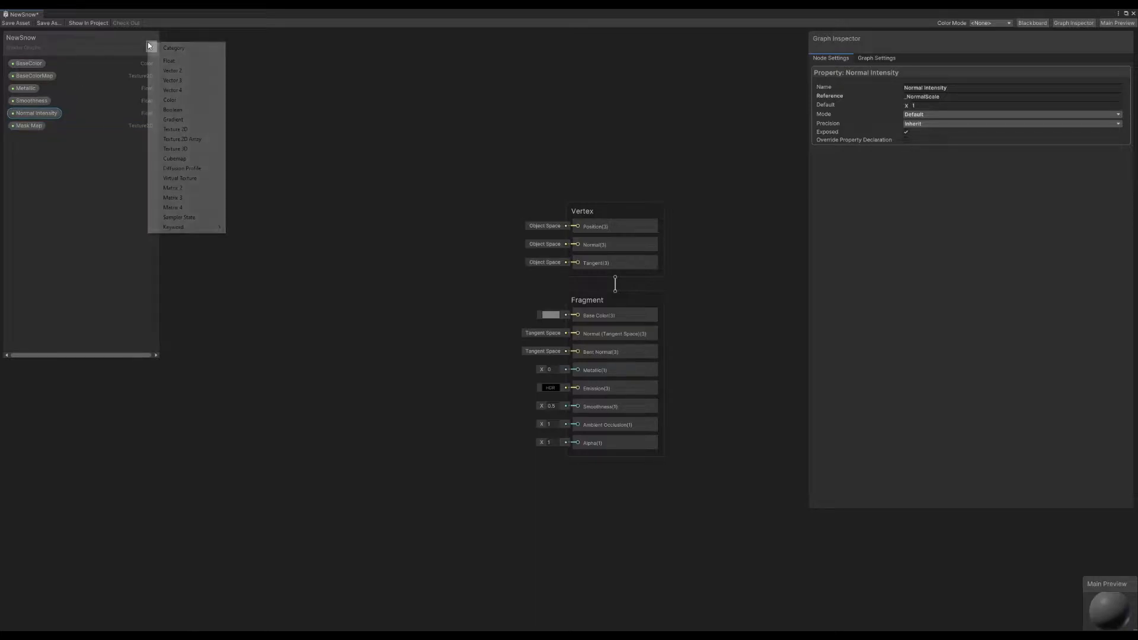
{"action": "left_click", "coordinate": [187, 129]}
{"action": "type", "text": "Normal Map"}
{"action": "key", "text": "Return"}
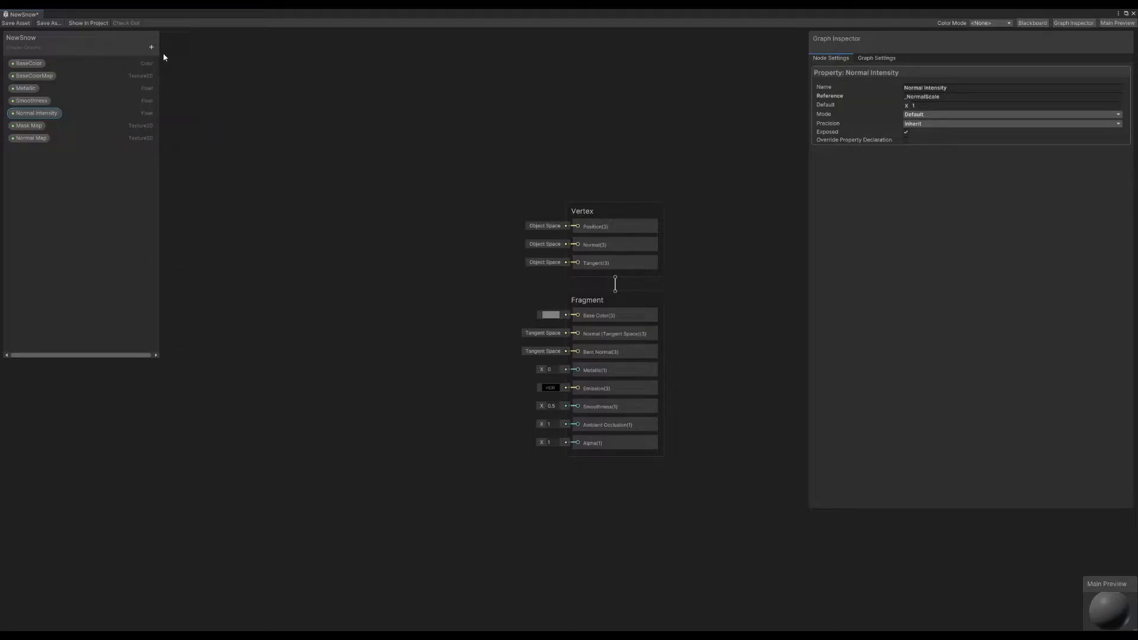
{"action": "left_click", "coordinate": [151, 46]}
{"action": "left_click", "coordinate": [175, 139]}
{"action": "type", "text": "Height Map"}
{"action": "key", "text": "Return"}
Add a Vector 2 property named Tiling to the Blackboard
{"action": "left_click", "coordinate": [152, 47]}
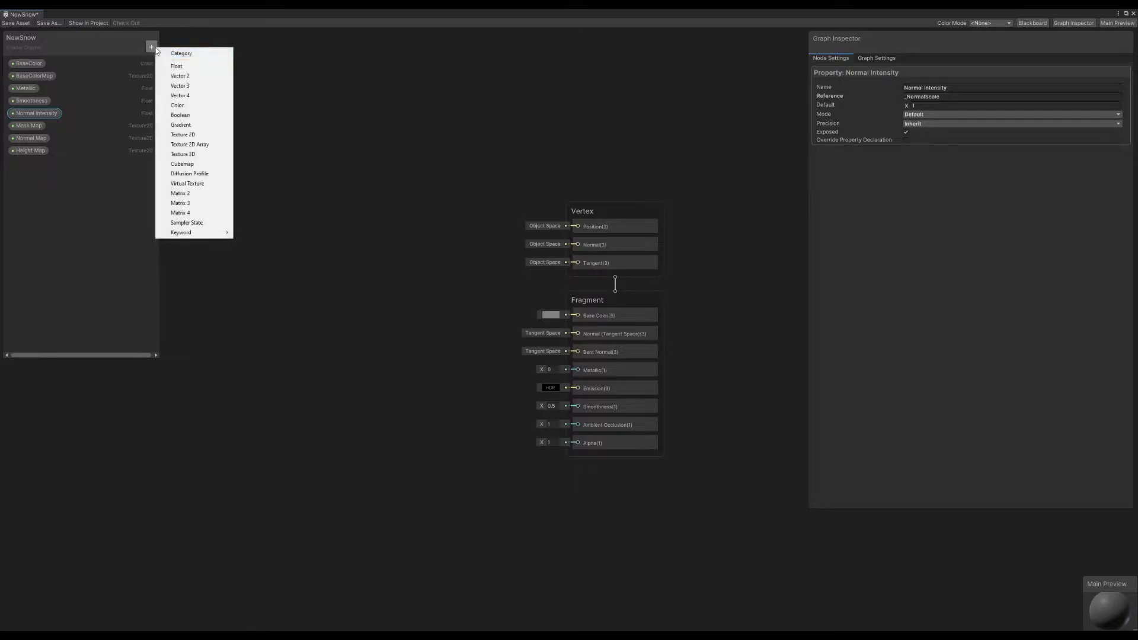
{"action": "left_click", "coordinate": [177, 76]}
{"action": "type", "text": "Tilling"}
{"action": "key", "text": "Return"}
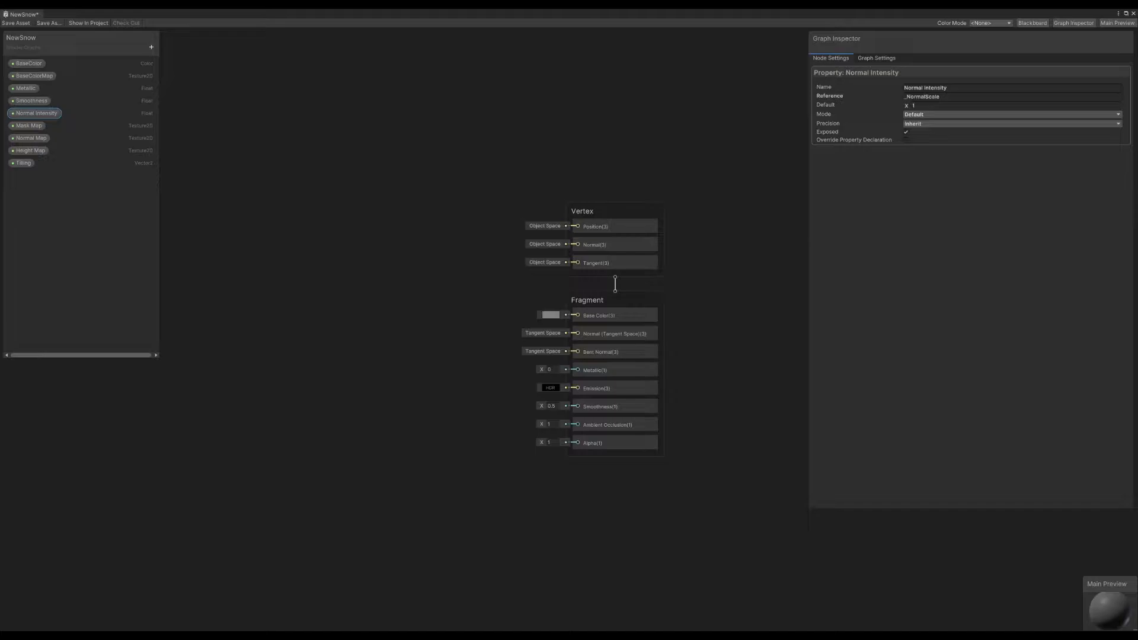
Place the BaseColorMap and BaseColor properties as nodes in the empty graph area beside the Vertex and Fragment stacks
{"action": "middle_click_drag", "start_coordinate": [512, 177], "coordinate": [613, 210]}
{"action": "scroll", "coordinate": [614, 211], "scroll_direction": "down", "scroll_amount": 2}
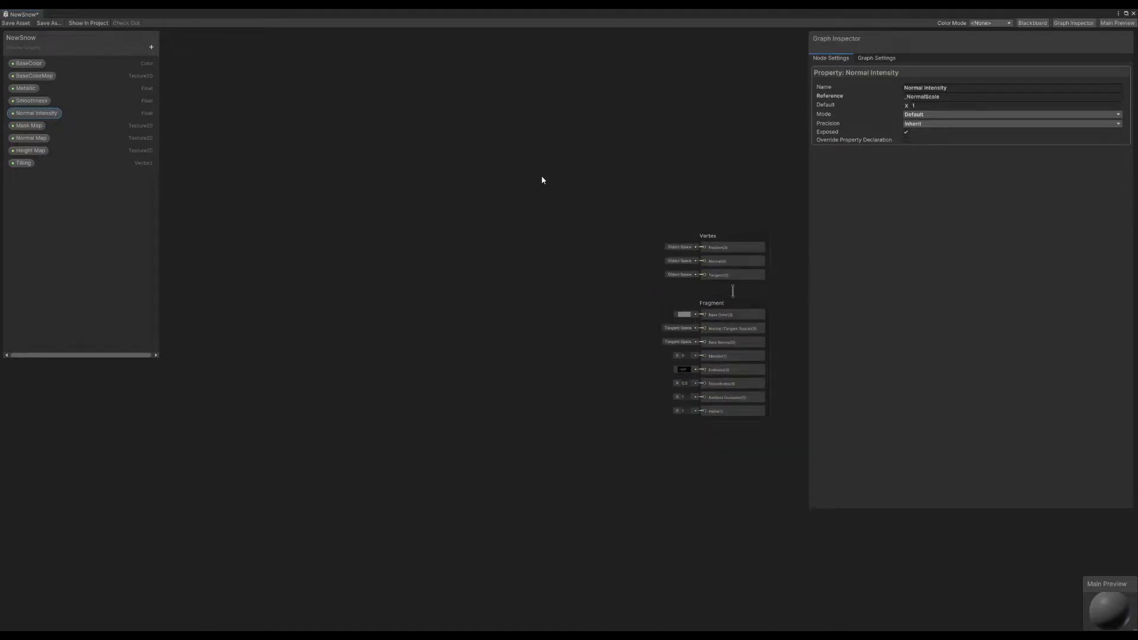
{"action": "middle_click_drag", "start_coordinate": [477, 181], "coordinate": [508, 194]}
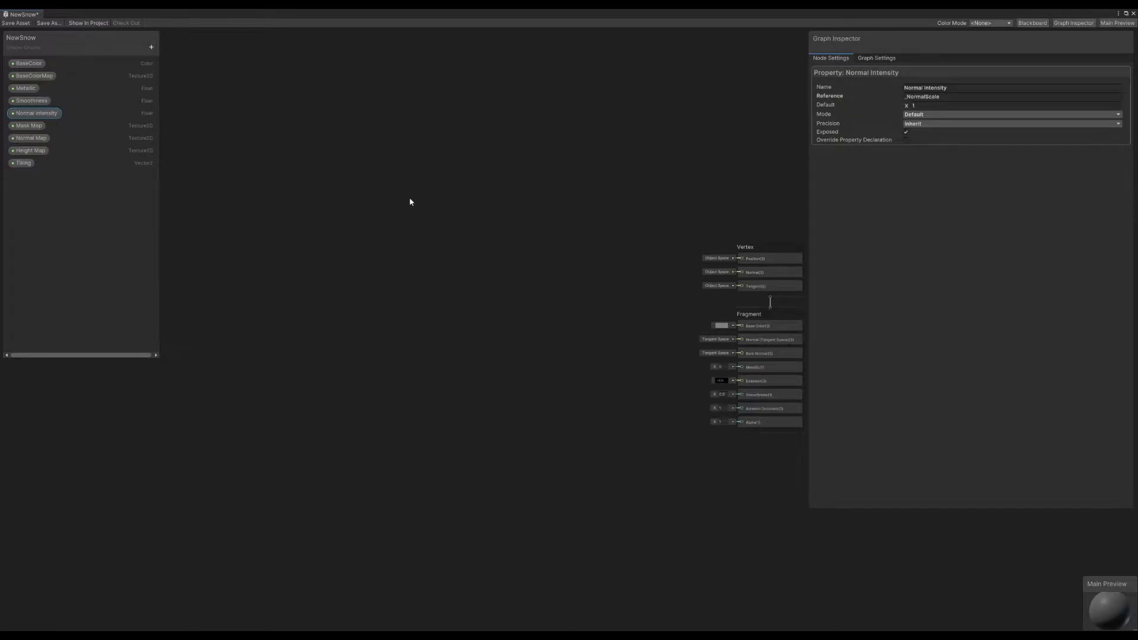
{"action": "left_click_drag", "start_coordinate": [34, 75], "coordinate": [290, 242]}
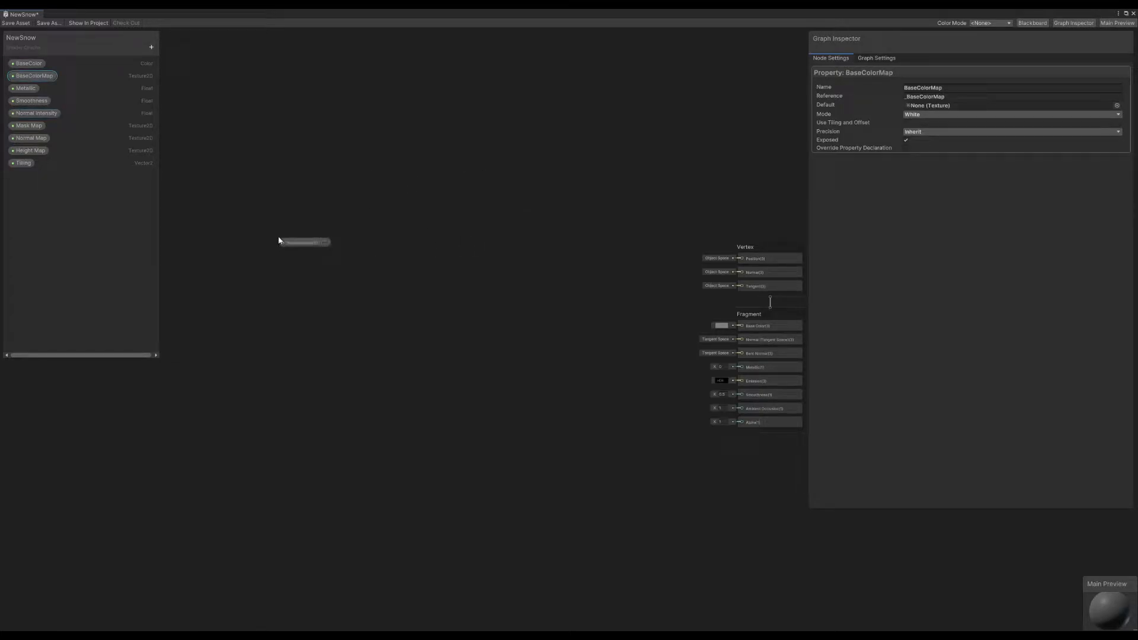
{"action": "left_click_drag", "start_coordinate": [29, 63], "coordinate": [338, 176]}
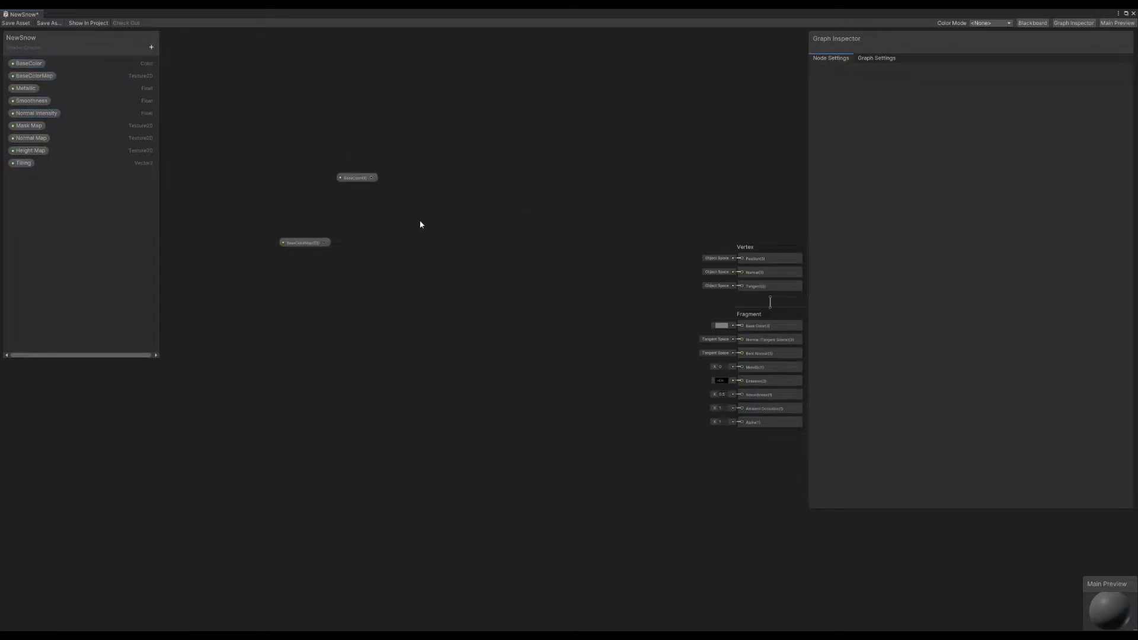
Create a Sample Texture 2D node, connect BaseColorMap to its Texture input, and shift both nodes away from the master stack
{"action": "key", "text": "space"}
{"action": "type", "text": "sa"}
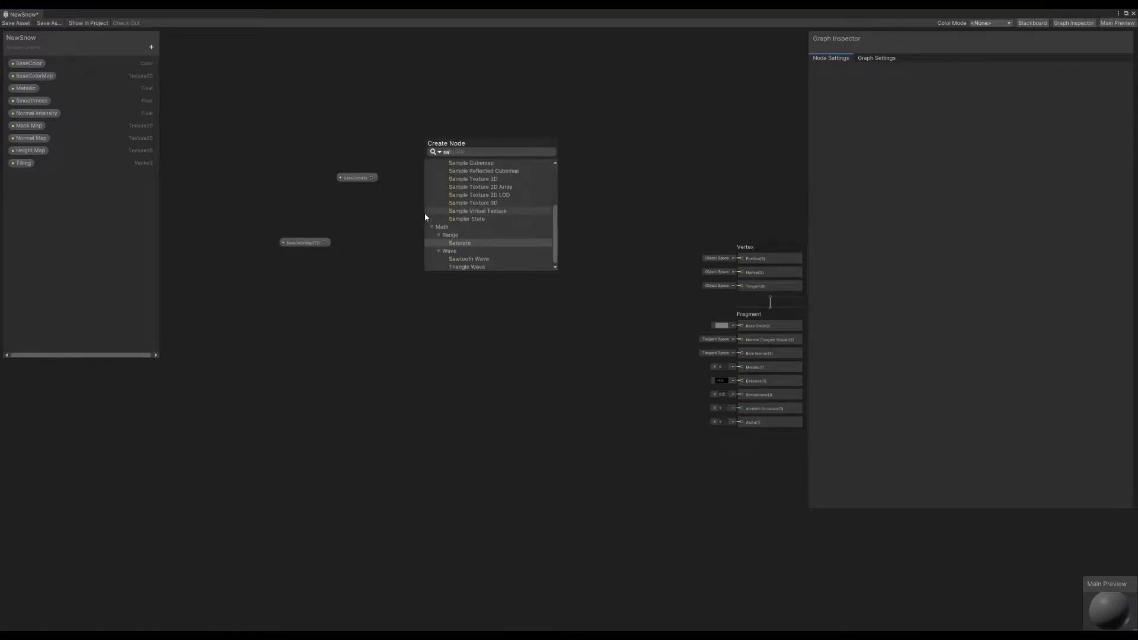
{"action": "left_click", "coordinate": [473, 179]}
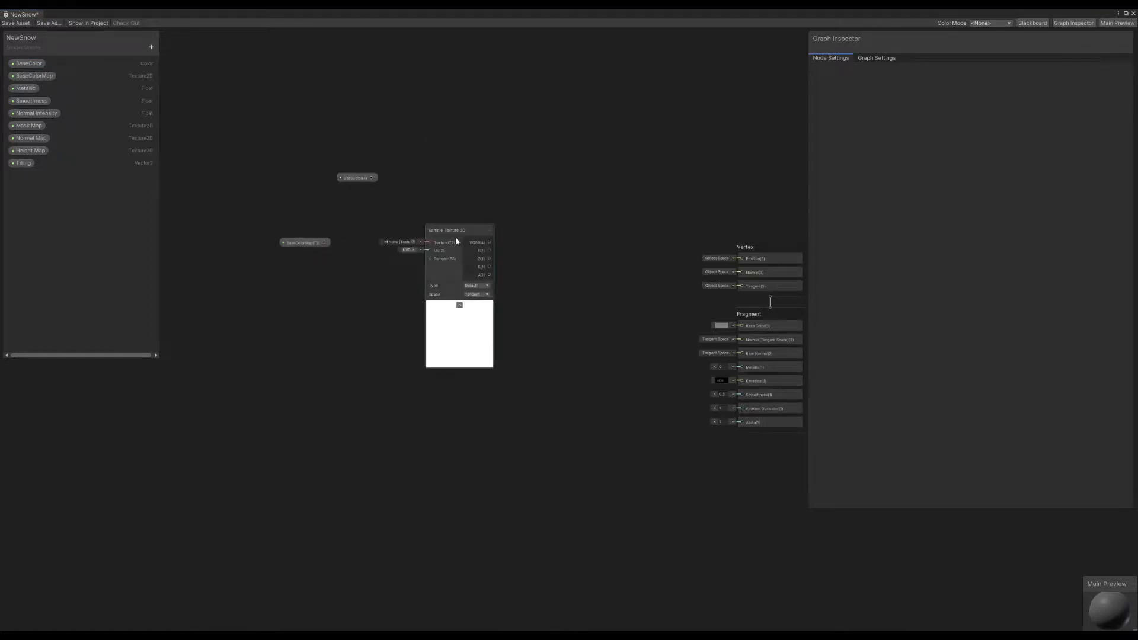
{"action": "left_click", "coordinate": [406, 216]}
{"action": "left_click_drag", "start_coordinate": [325, 242], "coordinate": [417, 243]}
{"action": "left_click_drag", "start_coordinate": [296, 225], "coordinate": [347, 266]}
{"action": "left_click", "coordinate": [384, 214]}
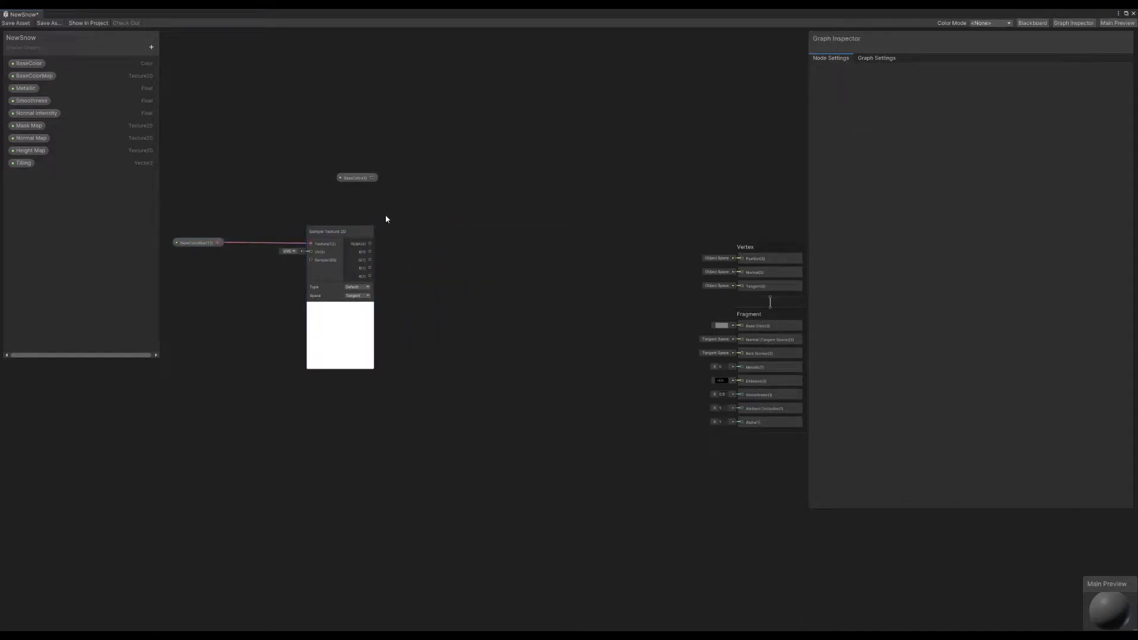
Create a Multiply node with BaseColor into A and the texture sample's RGBA output into B, and collapse its preview
{"action": "key", "text": "space"}
{"action": "type", "text": "mul"}
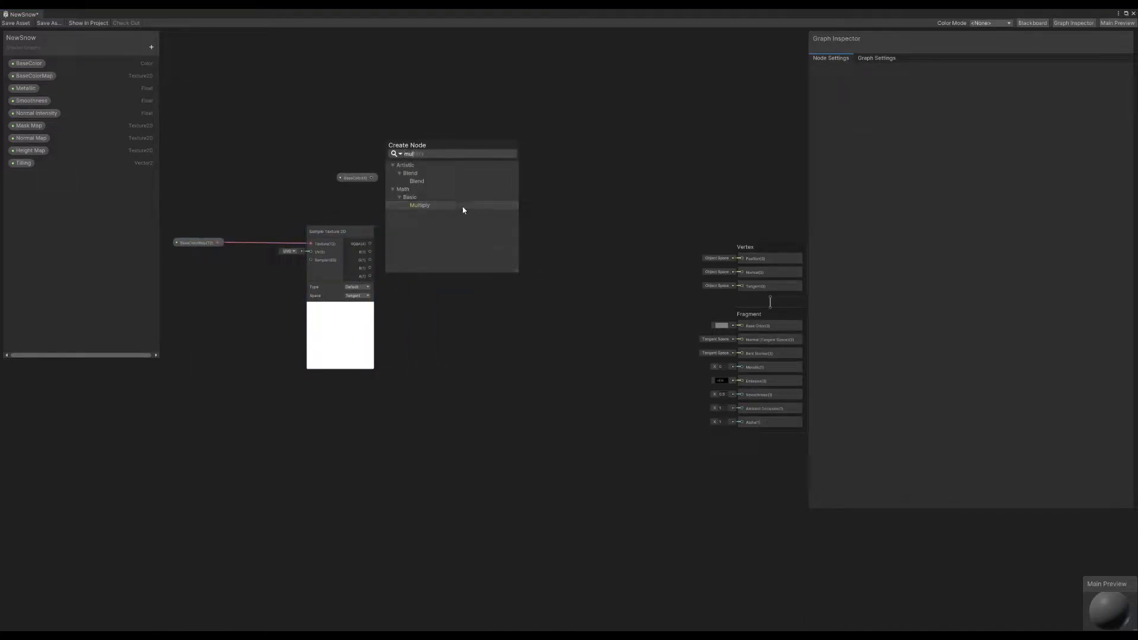
{"action": "left_click", "coordinate": [451, 205]}
{"action": "left_click_drag", "start_coordinate": [403, 227], "coordinate": [432, 220]}
{"action": "left_click", "coordinate": [357, 164]}
{"action": "left_click_drag", "start_coordinate": [361, 178], "coordinate": [424, 236]}
{"action": "left_click", "coordinate": [386, 214]}
{"action": "scroll", "coordinate": [417, 228], "scroll_direction": "up", "scroll_amount": 4}
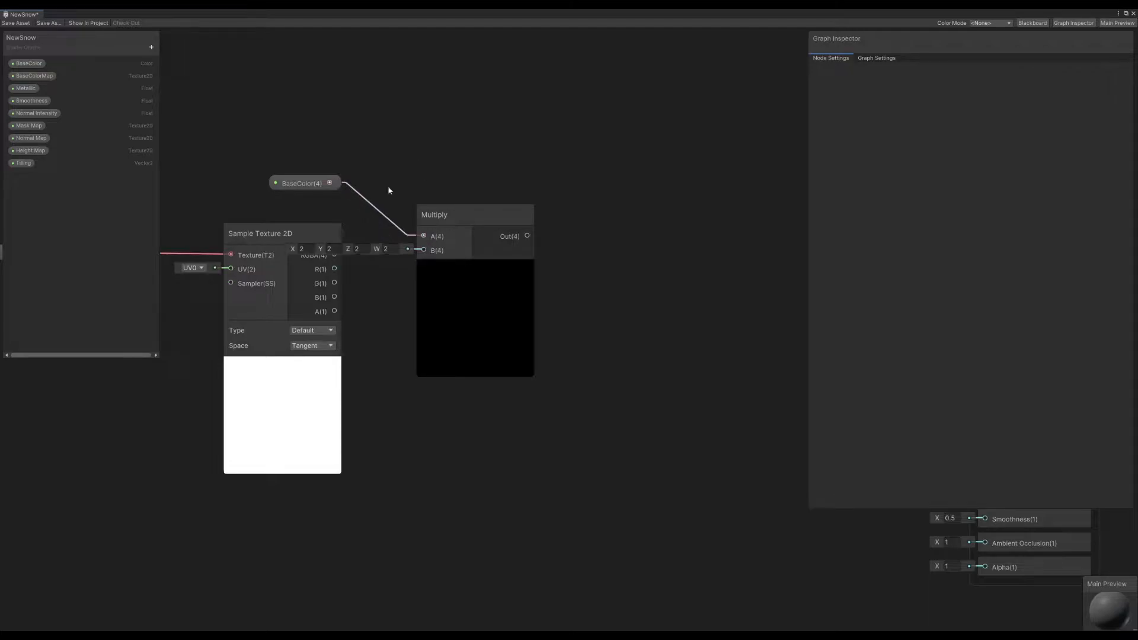
{"action": "left_click_drag", "start_coordinate": [335, 256], "coordinate": [425, 250]}
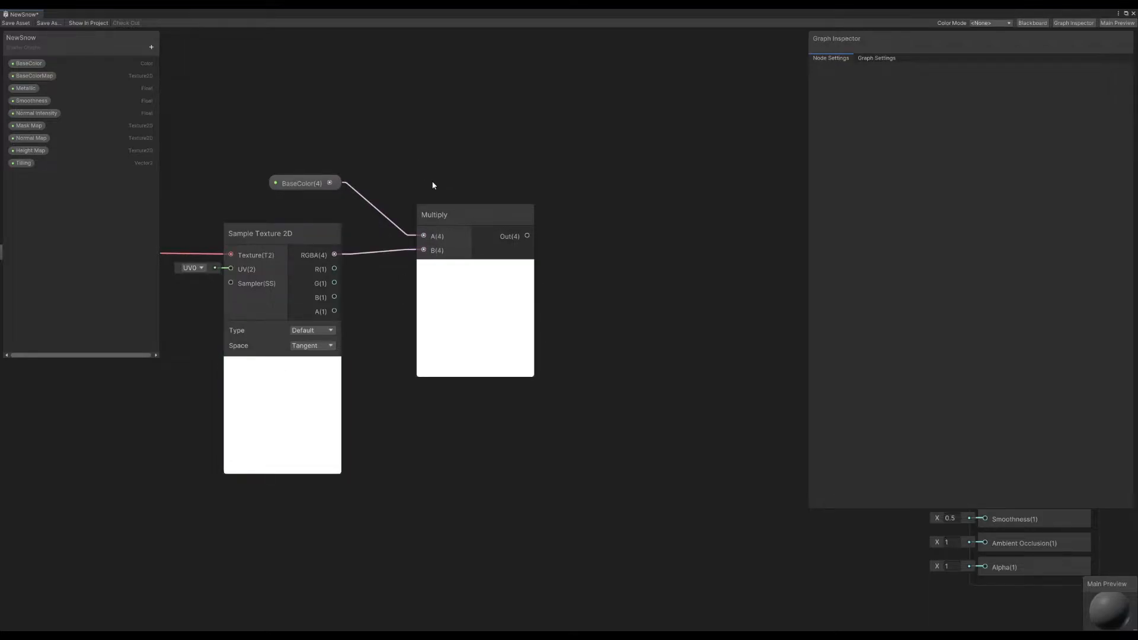
{"action": "scroll", "coordinate": [434, 185], "scroll_direction": "down", "scroll_amount": 2}
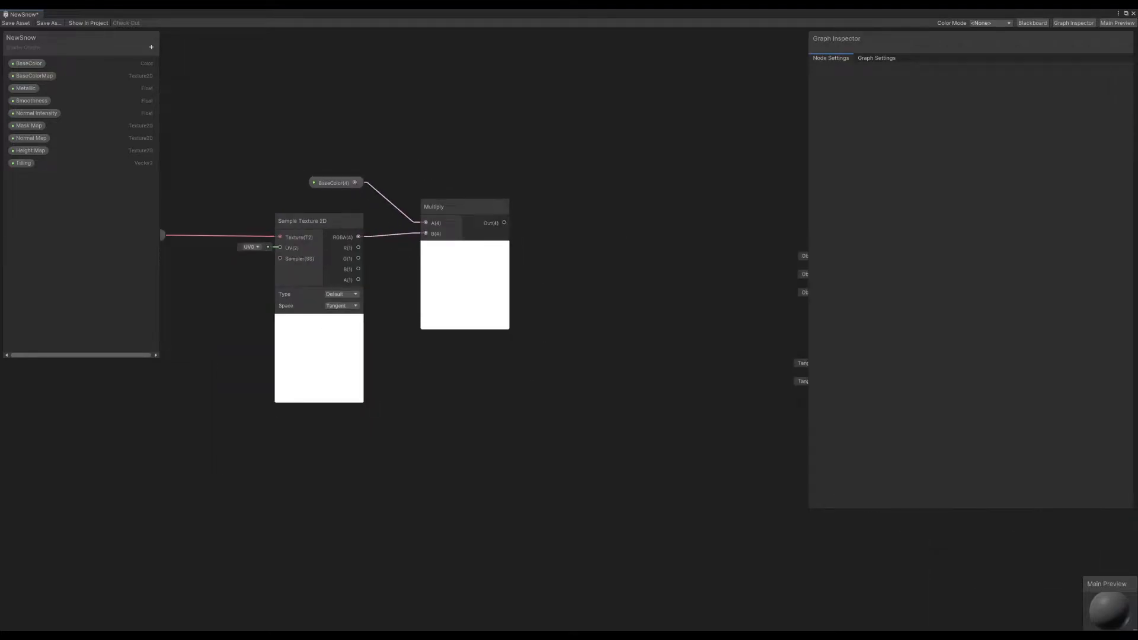
{"action": "left_click", "coordinate": [466, 244]}
Create a Tiling And Offset node driven by the Tiling property, connect it to the texture sample's UV input, and collapse its preview
{"action": "middle_click_drag", "start_coordinate": [382, 191], "coordinate": [585, 194]}
{"action": "key", "text": "space"}
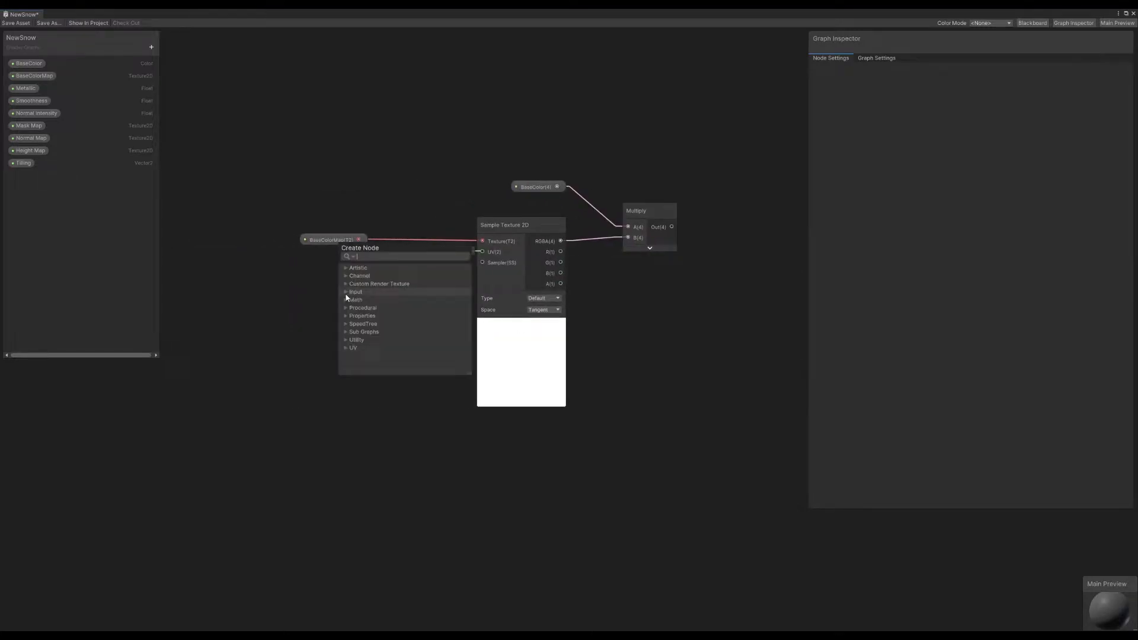
{"action": "type", "text": "off"}
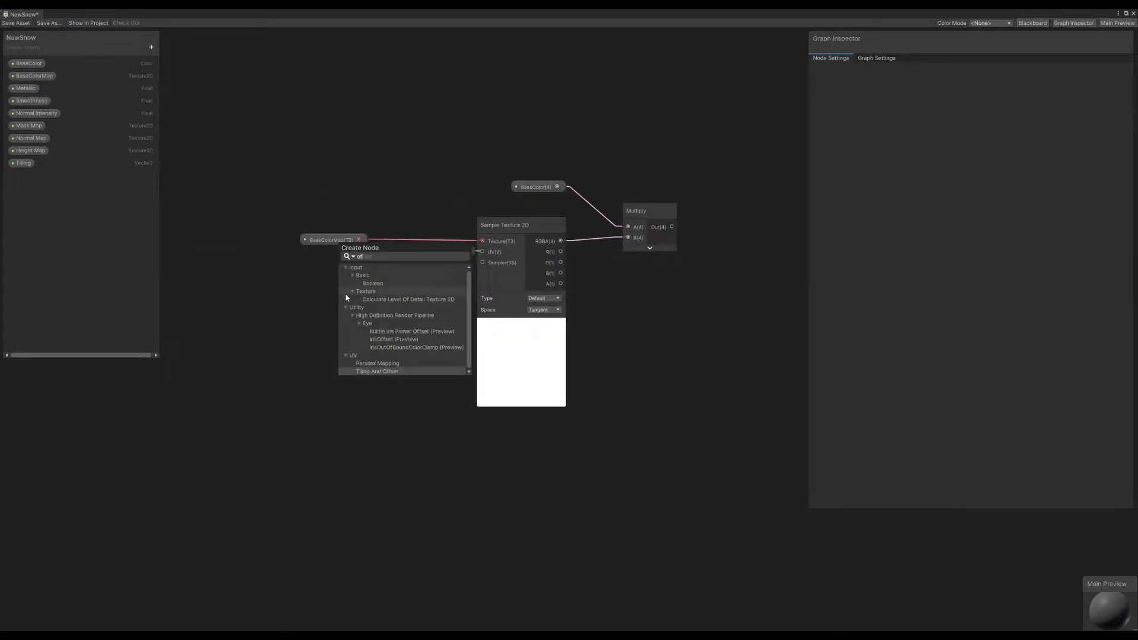
{"action": "left_click", "coordinate": [377, 371]}
{"action": "left_click_drag", "start_coordinate": [365, 333], "coordinate": [482, 252]}
{"action": "left_click", "coordinate": [357, 335]}
{"action": "left_click_drag", "start_coordinate": [22, 163], "coordinate": [358, 316]}
{"action": "left_click_drag", "start_coordinate": [289, 300], "coordinate": [275, 315]}
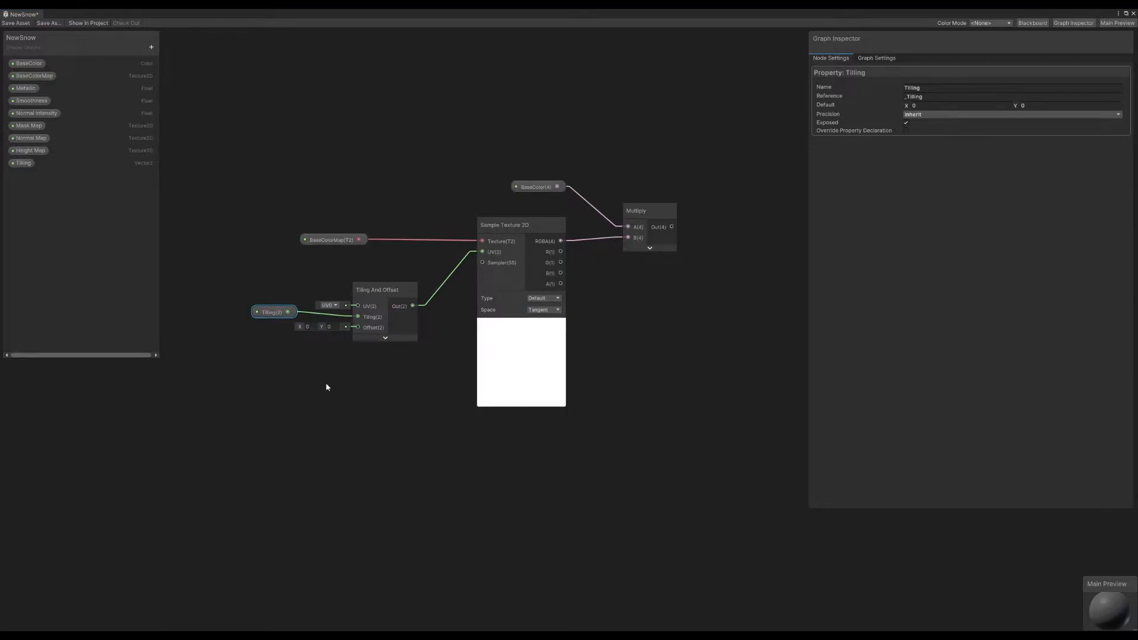
Select the whole base color node group and move it farther away from the master stack
{"action": "middle_click_drag", "start_coordinate": [658, 344], "coordinate": [527, 345]}
{"action": "scroll", "coordinate": [528, 345], "scroll_direction": "down", "scroll_amount": 3}
{"action": "left_click", "coordinate": [587, 348]}
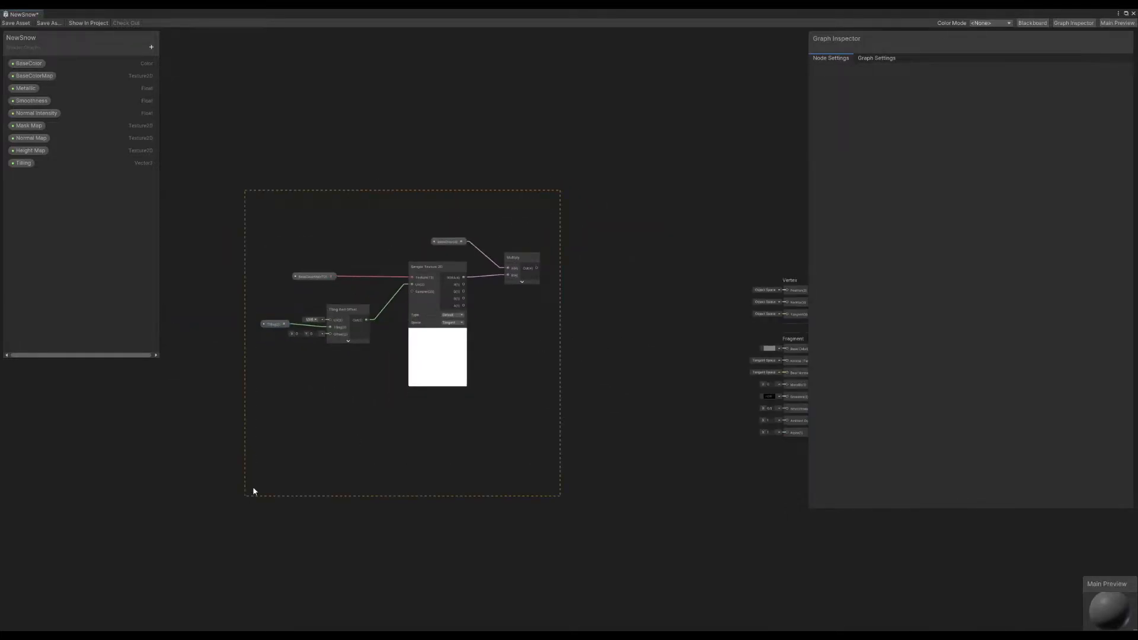
{"action": "left_click_drag", "start_coordinate": [249, 493], "coordinate": [245, 496]}
{"action": "left_click_drag", "start_coordinate": [422, 365], "coordinate": [297, 338]}
{"action": "middle_click_drag", "start_coordinate": [534, 336], "coordinate": [645, 337]}
{"action": "left_click", "coordinate": [645, 336]}
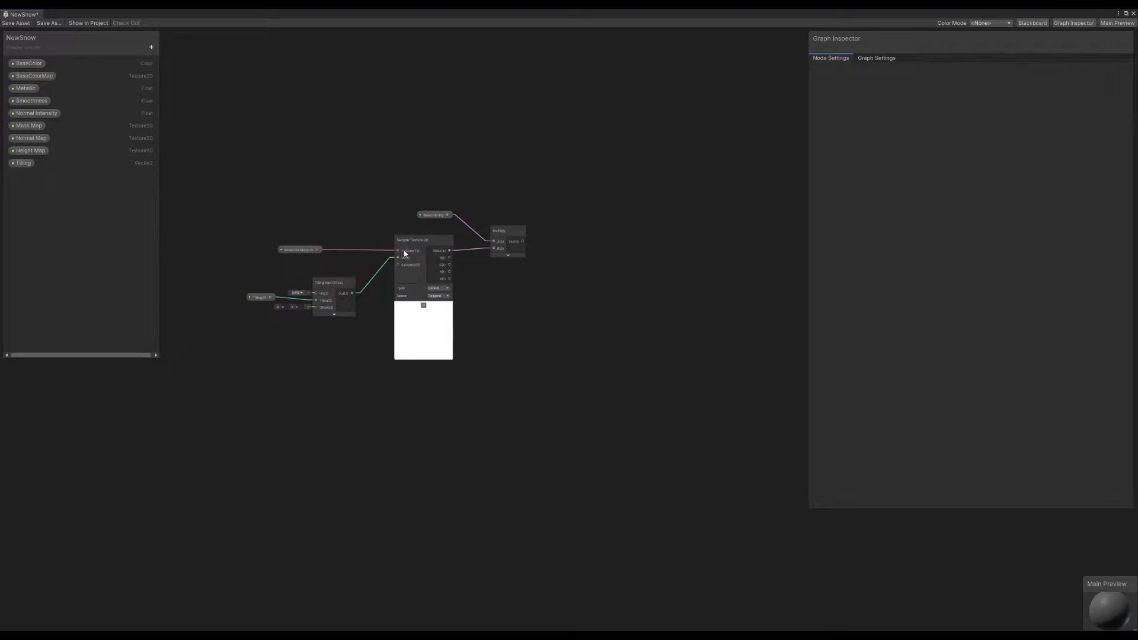
Create a Lerp node and place it between the Multiply node and the master stack, below the Multiply node
{"action": "key", "text": "space"}
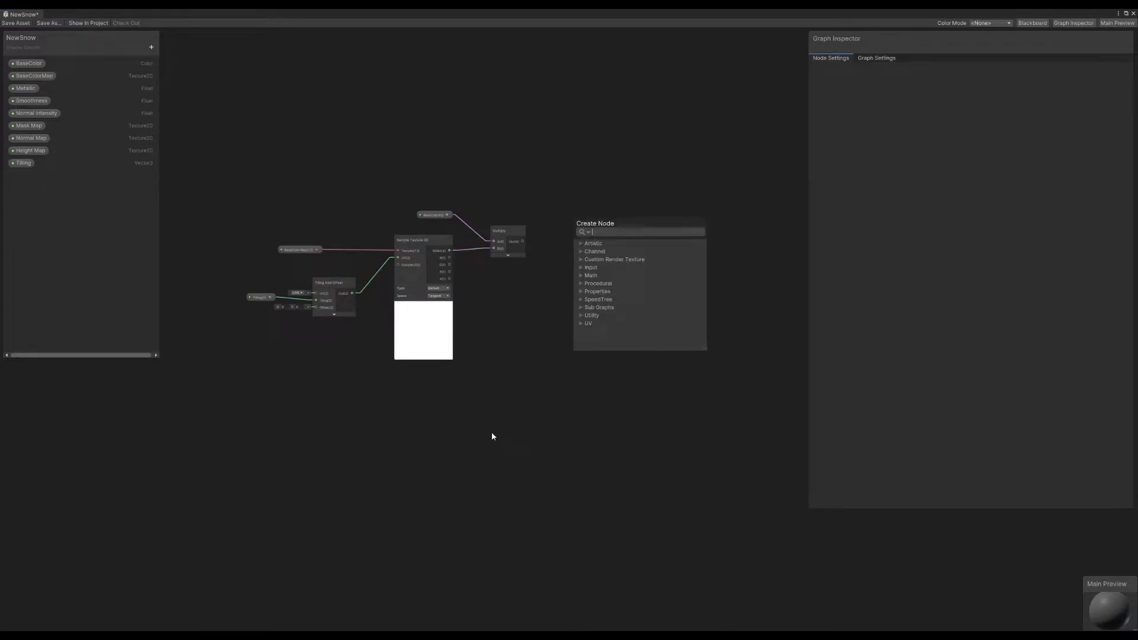
{"action": "type", "text": "ler"}
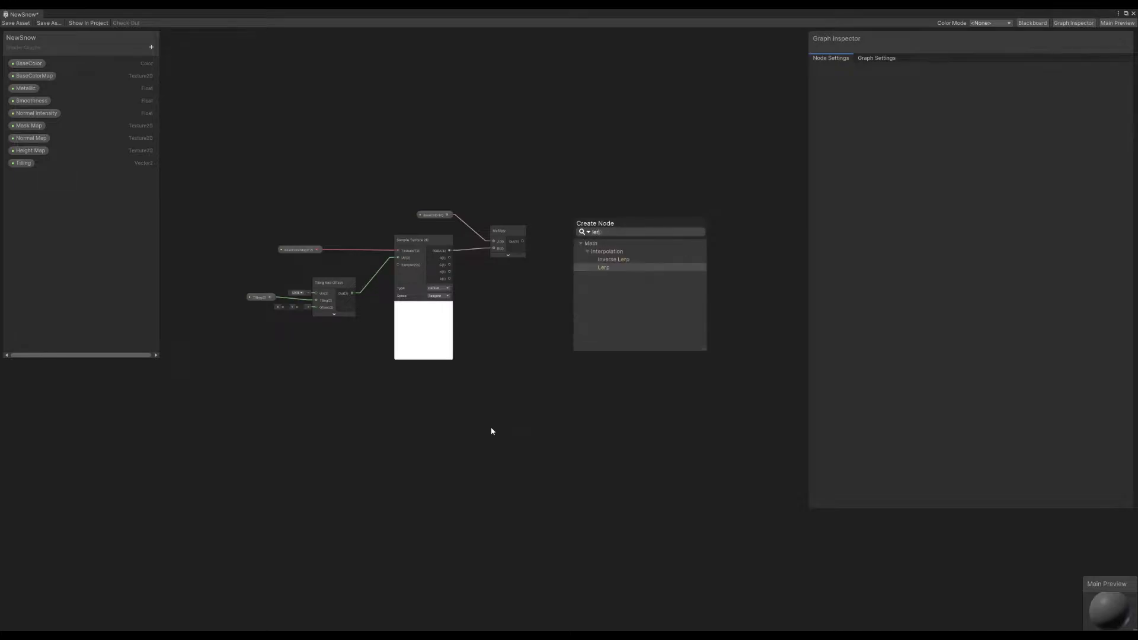
{"action": "key", "text": "Return"}
{"action": "left_click_drag", "start_coordinate": [619, 312], "coordinate": [648, 317]}
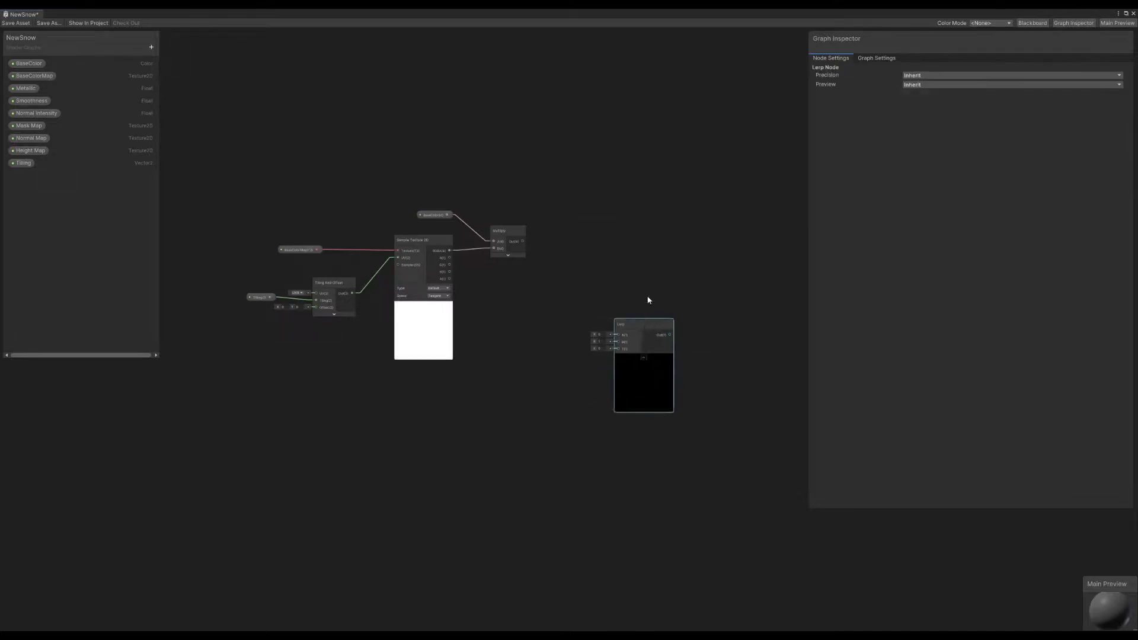
Try different T values on the Lerp node to preview the blend, and set T back to 0
{"action": "scroll", "coordinate": [629, 303], "scroll_direction": "up", "scroll_amount": 3}
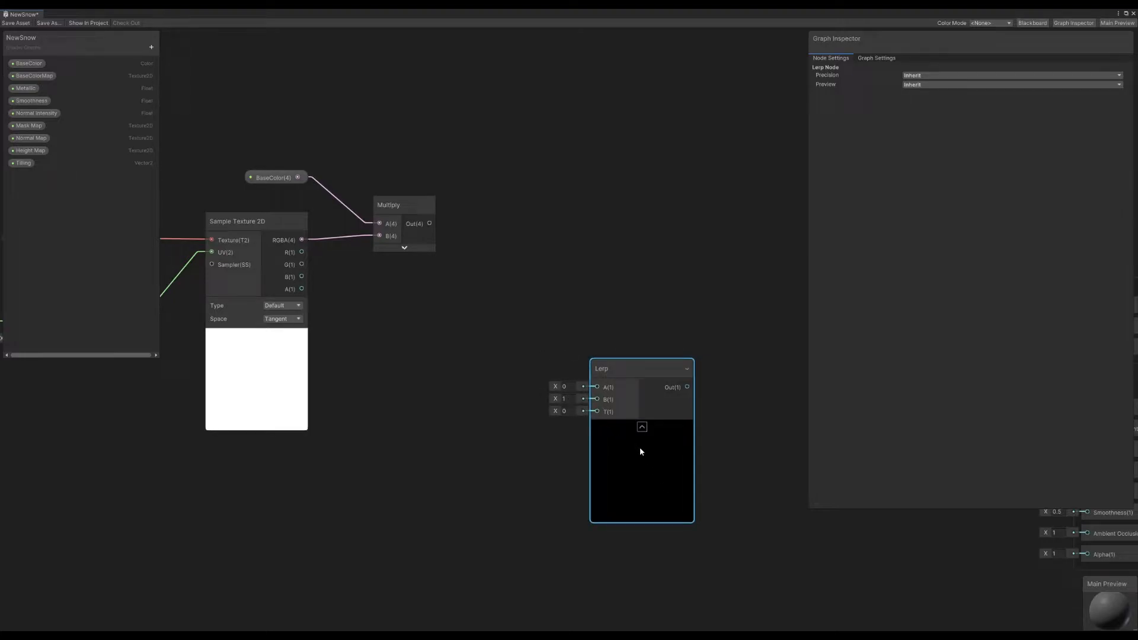
{"action": "left_click", "coordinate": [532, 417]}
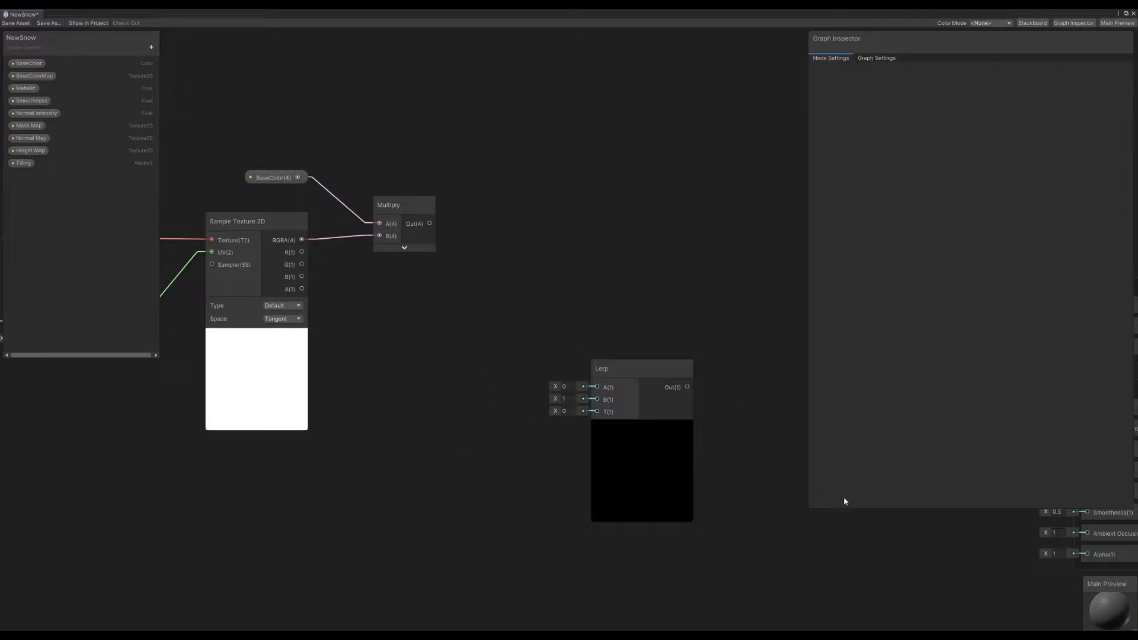
{"action": "left_click_drag", "start_coordinate": [556, 412], "coordinate": [560, 419]}
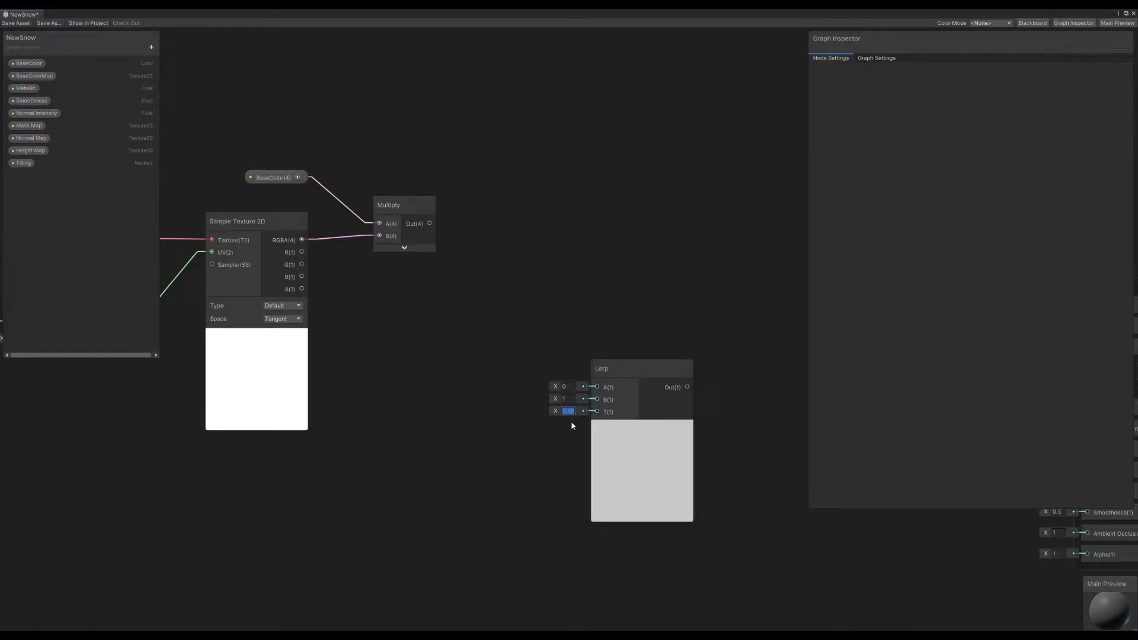
{"action": "type", "text": "0"}
{"action": "key", "text": "Return"}
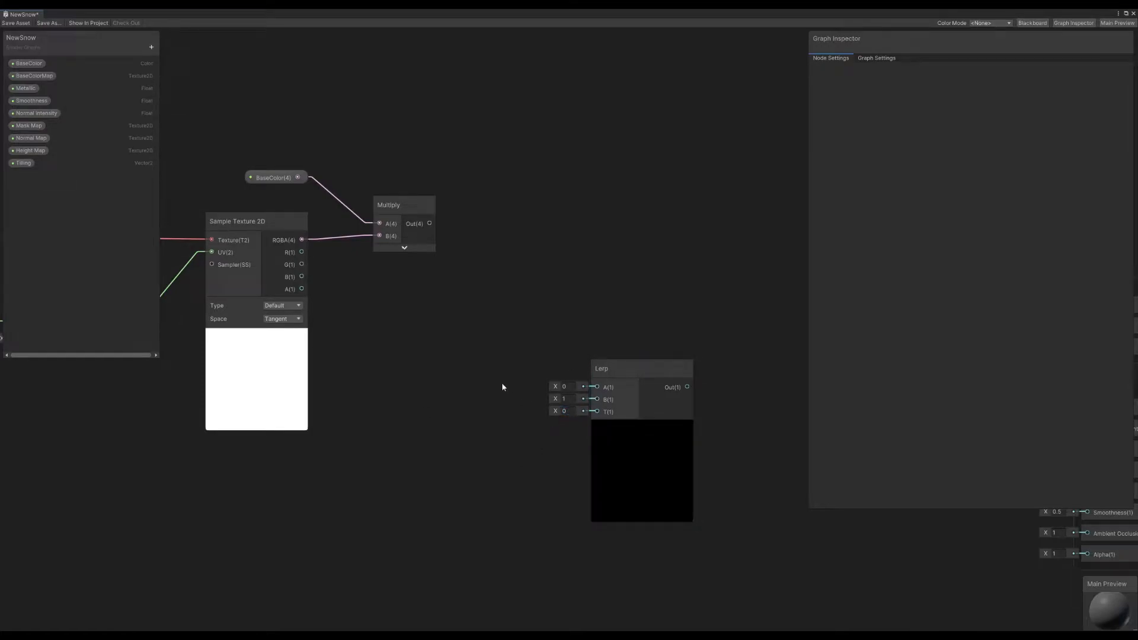
Connect the Multiply output to the Lerp node's A input and move the Lerp node farther from the base color nodes
{"action": "left_click_drag", "start_coordinate": [429, 223], "coordinate": [597, 386]}
{"action": "middle_click_drag", "start_coordinate": [595, 257], "coordinate": [635, 260]}
{"action": "scroll", "coordinate": [659, 266], "scroll_direction": "down", "scroll_amount": 2}
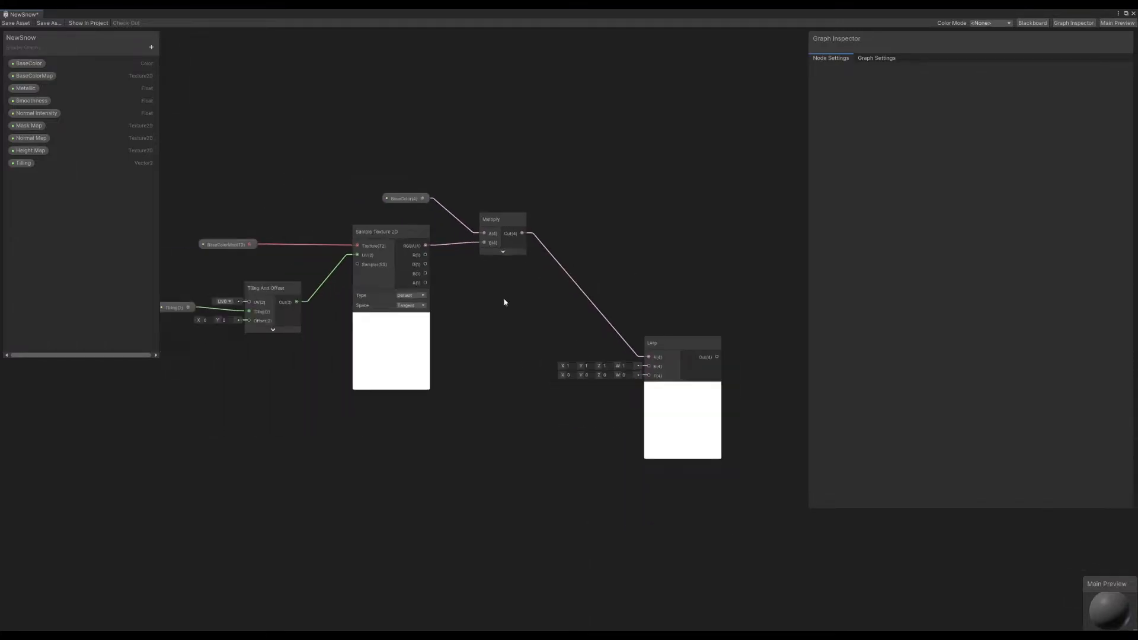
{"action": "middle_click_drag", "start_coordinate": [332, 221], "coordinate": [387, 209]}
{"action": "left_click_drag", "start_coordinate": [706, 391], "coordinate": [772, 448]}
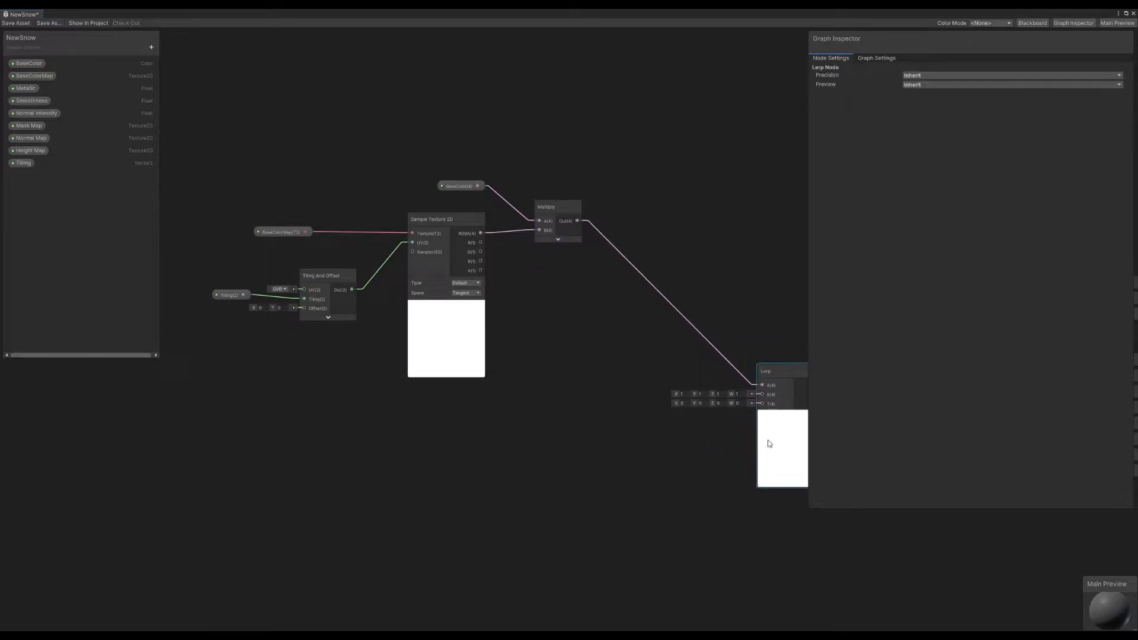
{"action": "scroll", "coordinate": [705, 336], "scroll_direction": "down", "scroll_amount": 2}
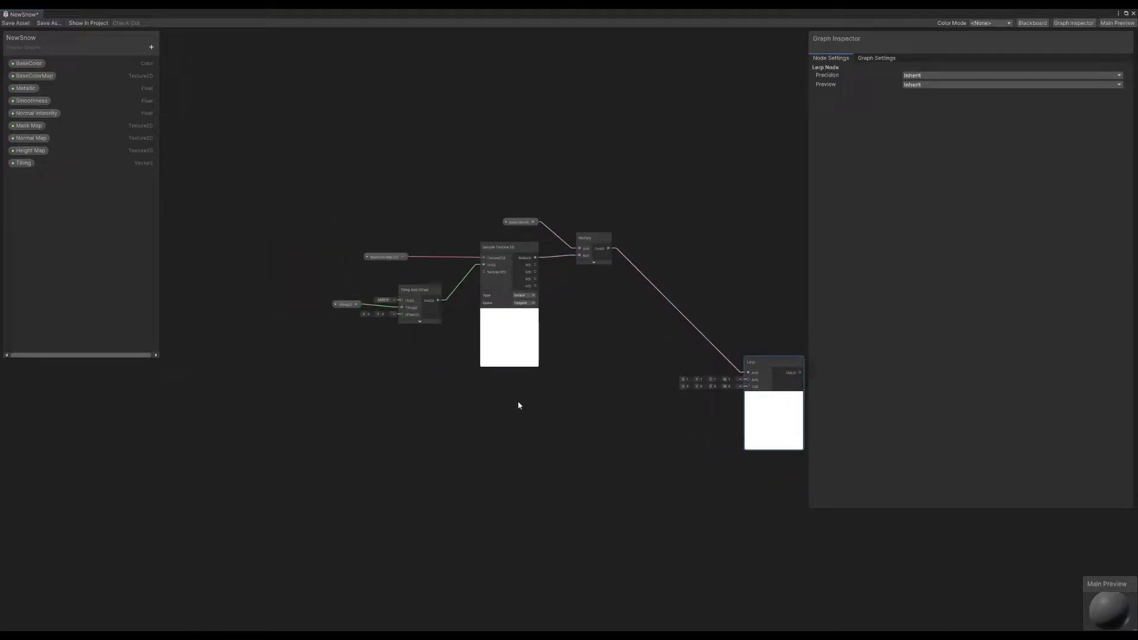
Add a category to the Blackboard and name it Snow
{"action": "left_click", "coordinate": [151, 46]}
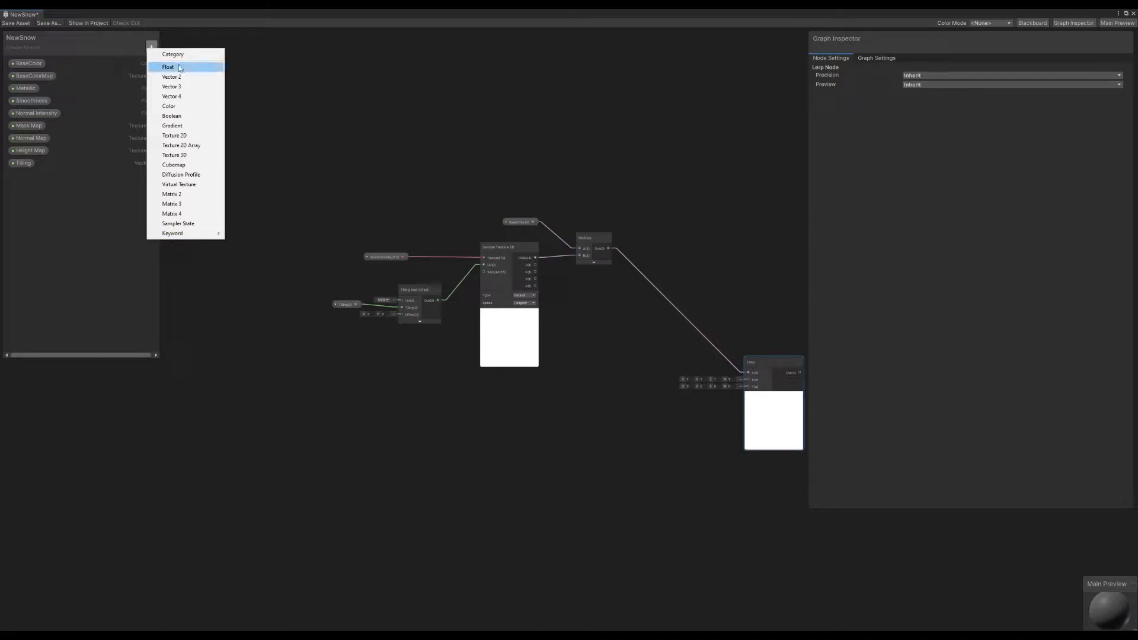
{"action": "left_click", "coordinate": [173, 54]}
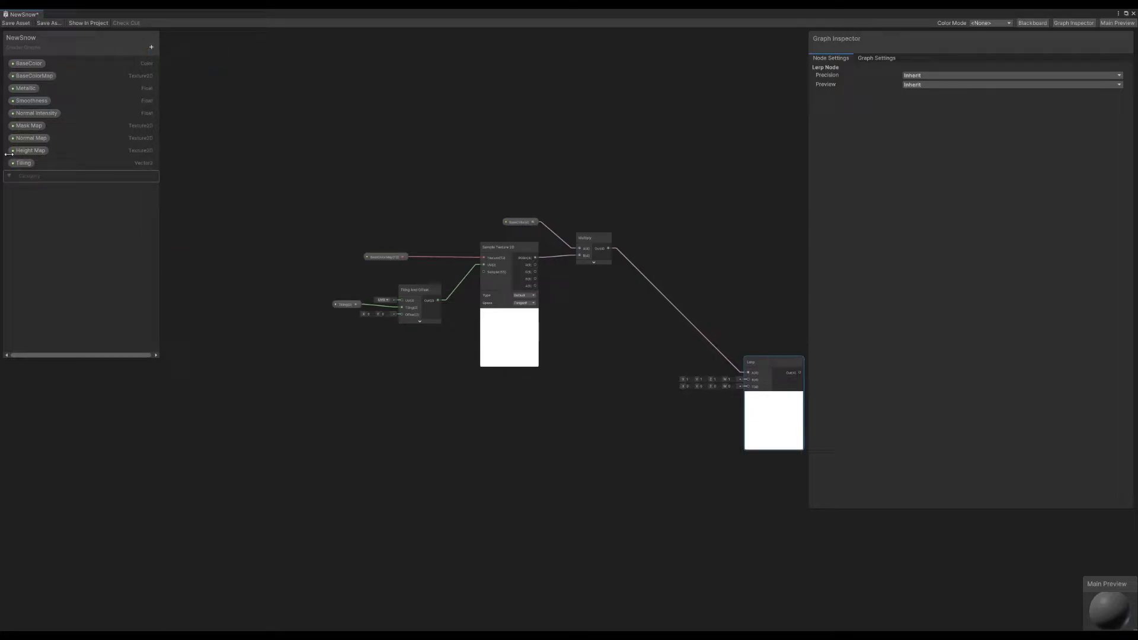
{"action": "double_click", "coordinate": [42, 175]}
{"action": "type", "text": "Snow"}
{"action": "key", "text": "Return"}
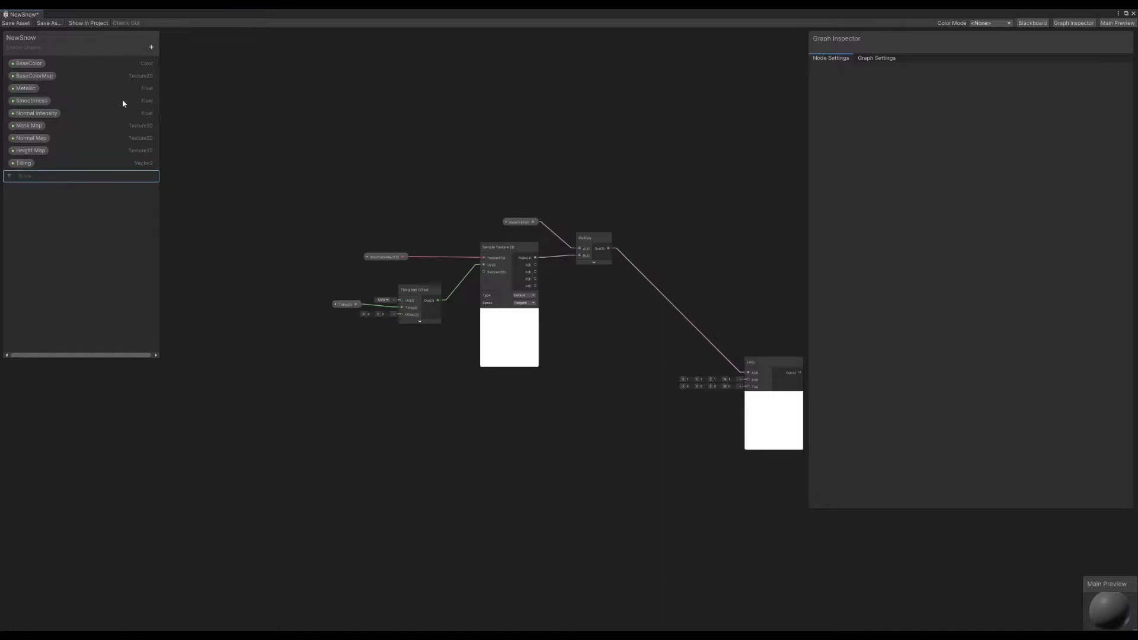
Add a Texture 2D property named Snow Albedo to the Snow category
{"action": "left_click", "coordinate": [151, 47]}
{"action": "left_click", "coordinate": [187, 133]}
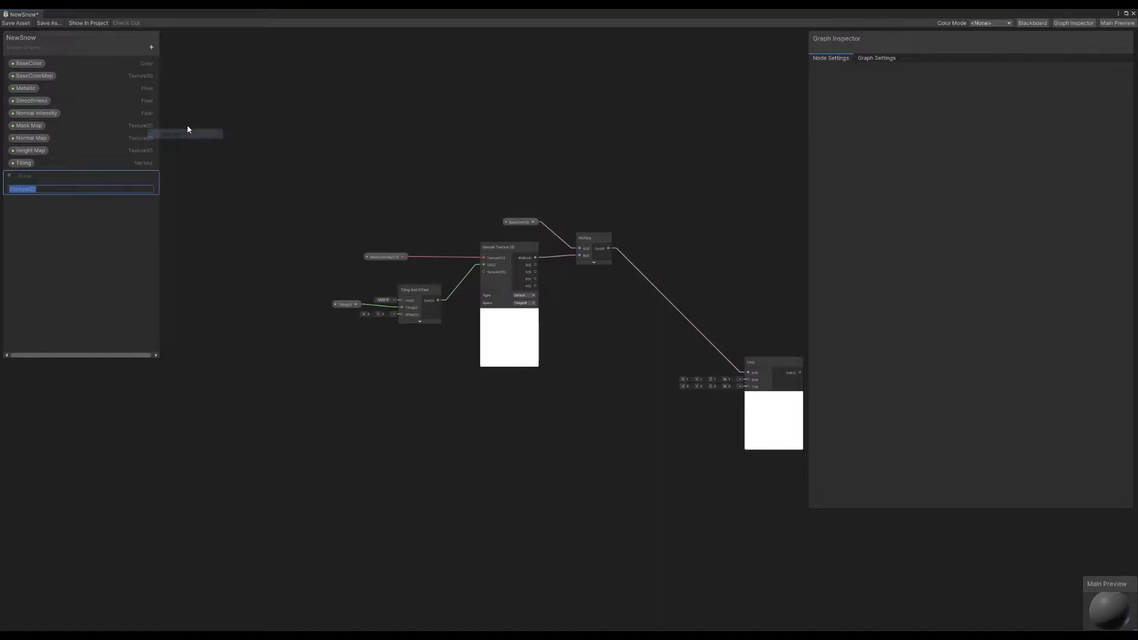
{"action": "type", "text": "Snow Albedo"}
{"action": "key", "text": "Return"}
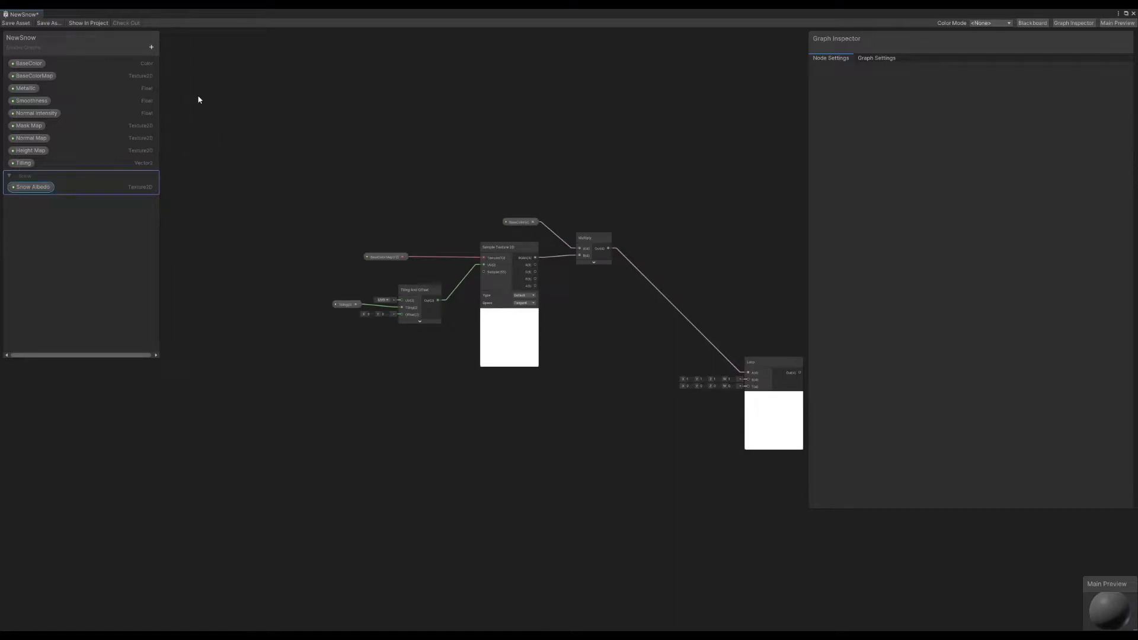
Add a Texture 2D property named Snow Normal to the Snow category
{"action": "left_click", "coordinate": [151, 46]}
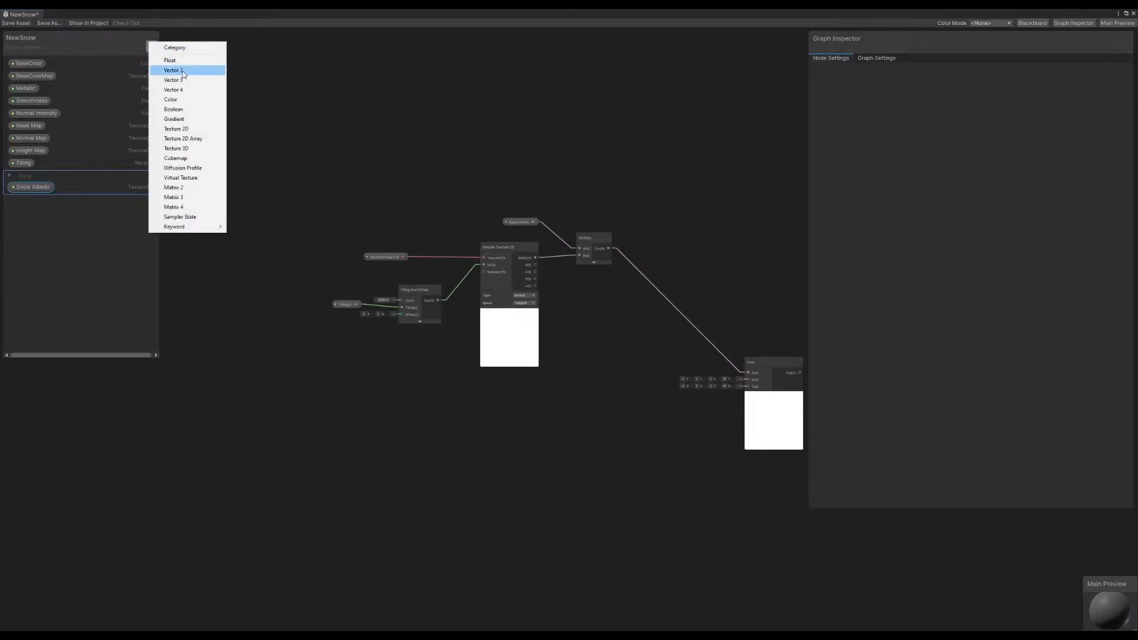
{"action": "left_click", "coordinate": [189, 130]}
{"action": "type", "text": "Snow Normal"}
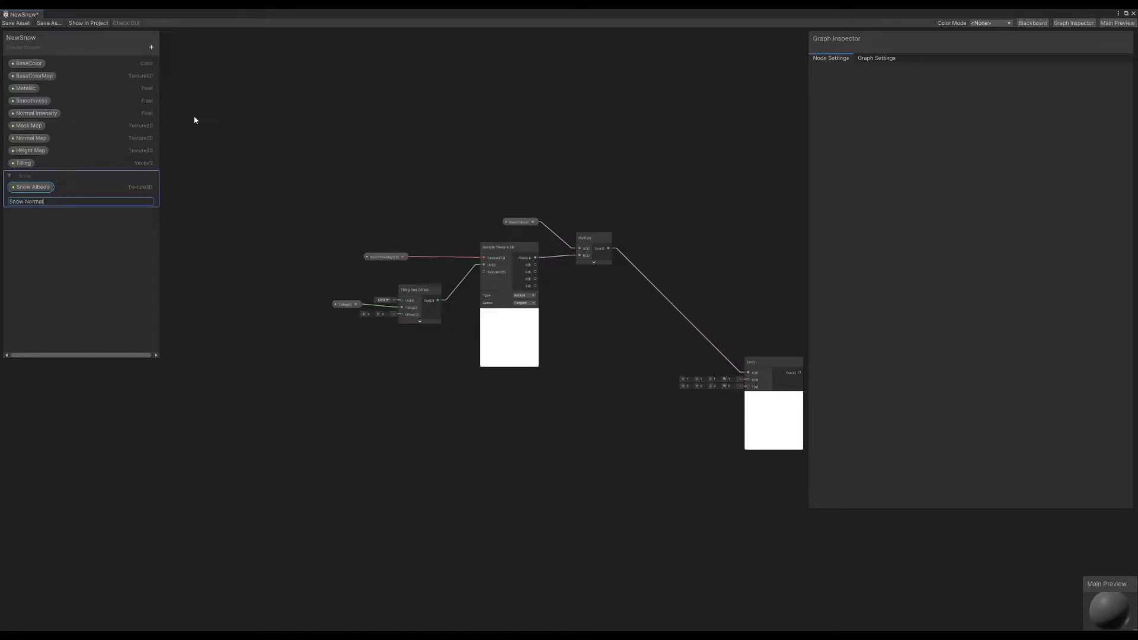
{"action": "key", "text": "Return"}
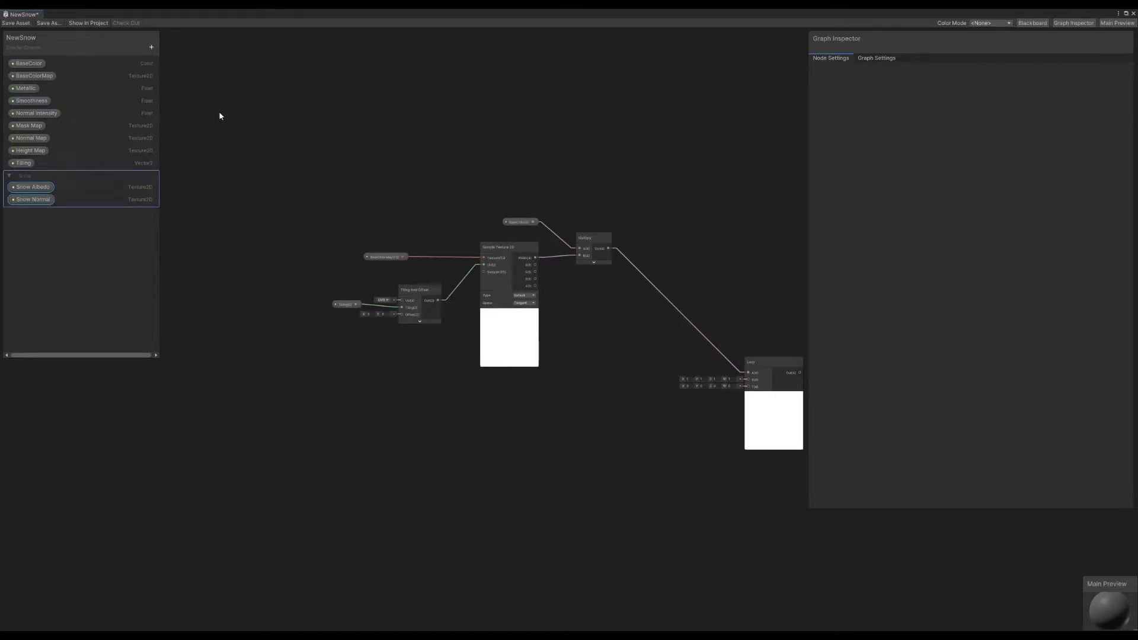
Add a Float property named Snow Normal Intensity to the Snow category
{"action": "left_click", "coordinate": [151, 47]}
{"action": "left_click", "coordinate": [174, 71]}
{"action": "type", "text": "Snow Normal"}
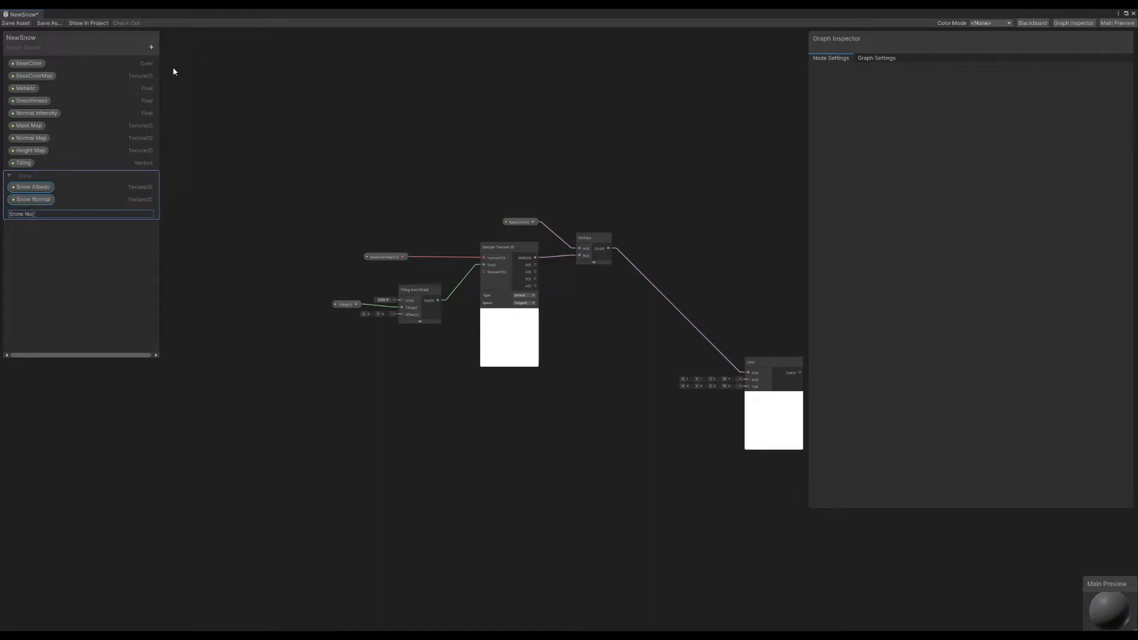
{"action": "type", "text": " Intensity"}
{"action": "key", "text": "Return"}
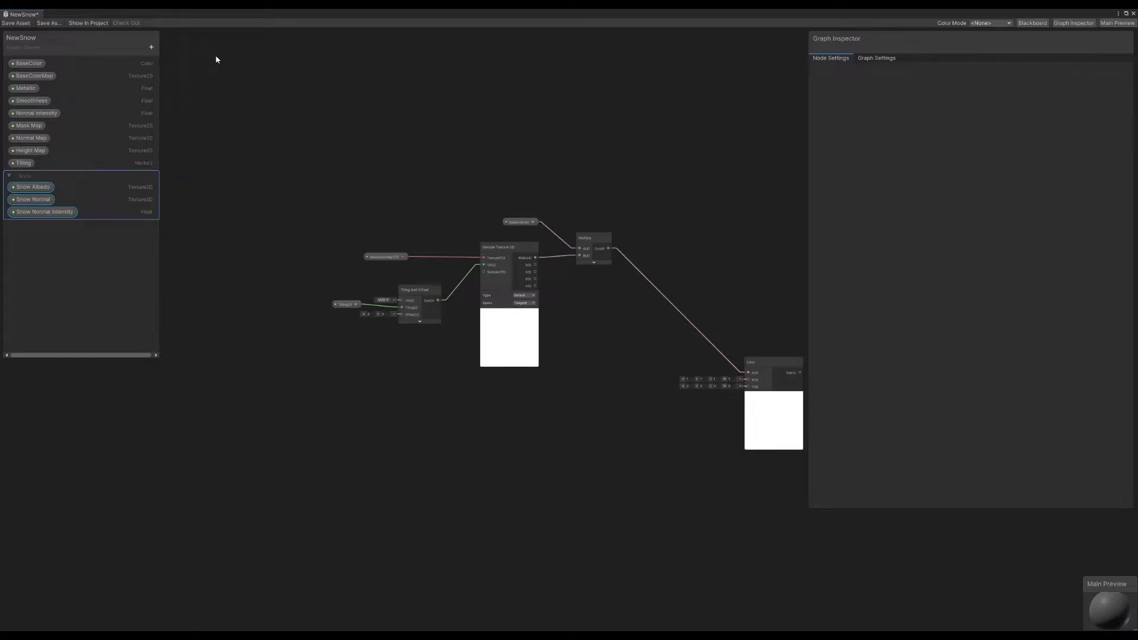
Add a Texture 2D property named Snow Mask Map to the Snow category
{"action": "left_click", "coordinate": [151, 47]}
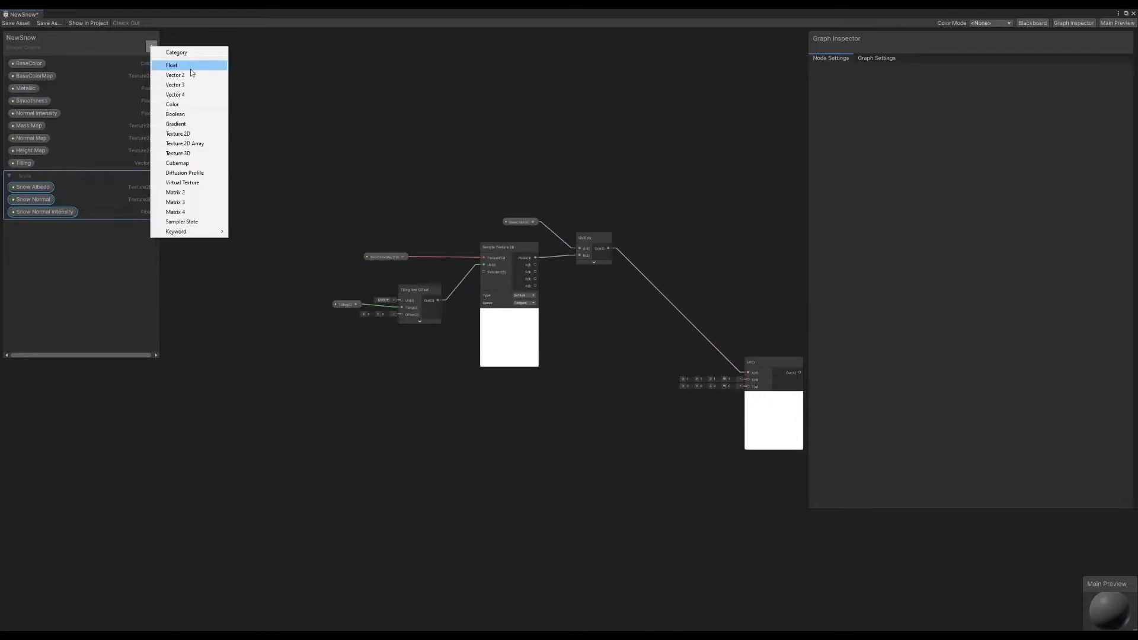
{"action": "left_click", "coordinate": [191, 134]}
{"action": "type", "text": "Snow Mask Map"}
{"action": "key", "text": "Return"}
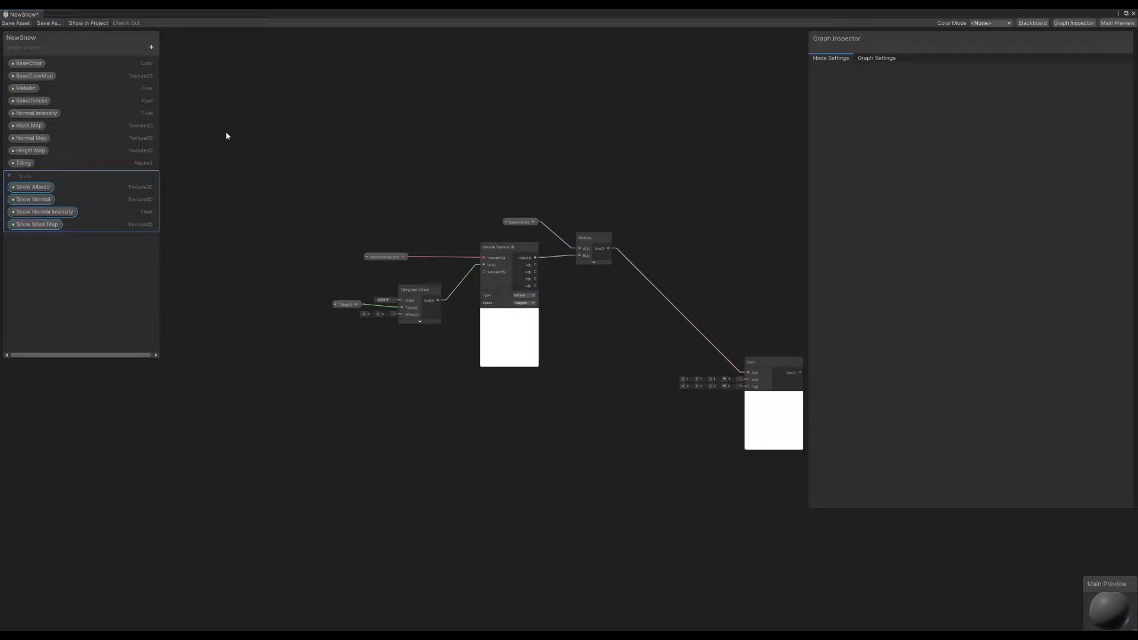
Add a Float property named Snow Tiling and move it to the end of the Snow category
{"action": "left_click", "coordinate": [150, 47]}
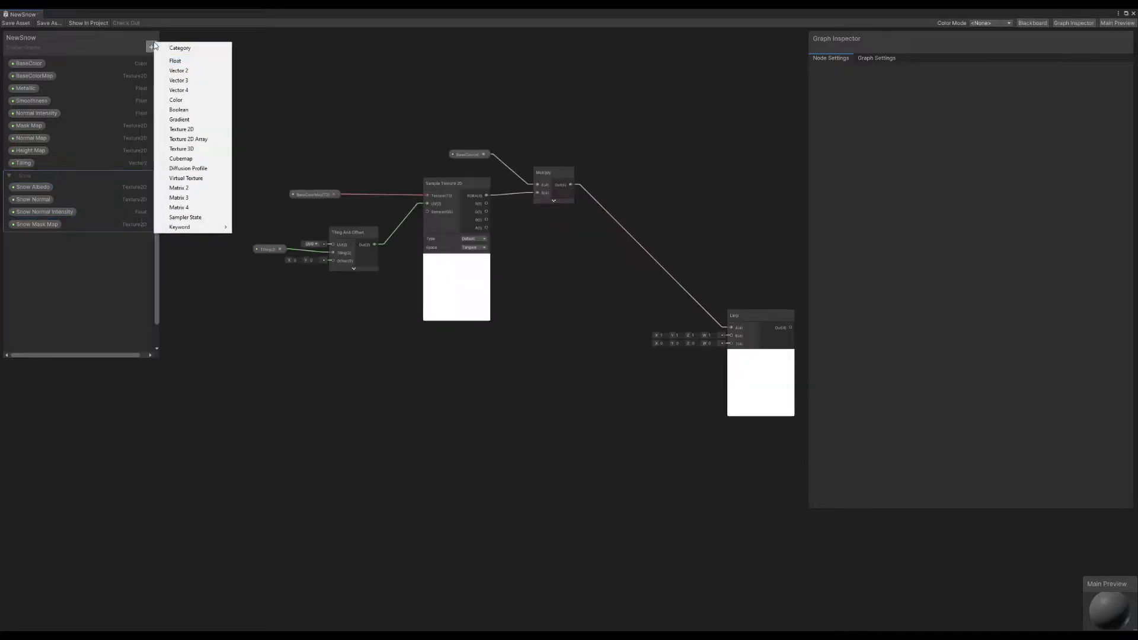
{"action": "left_click", "coordinate": [185, 64]}
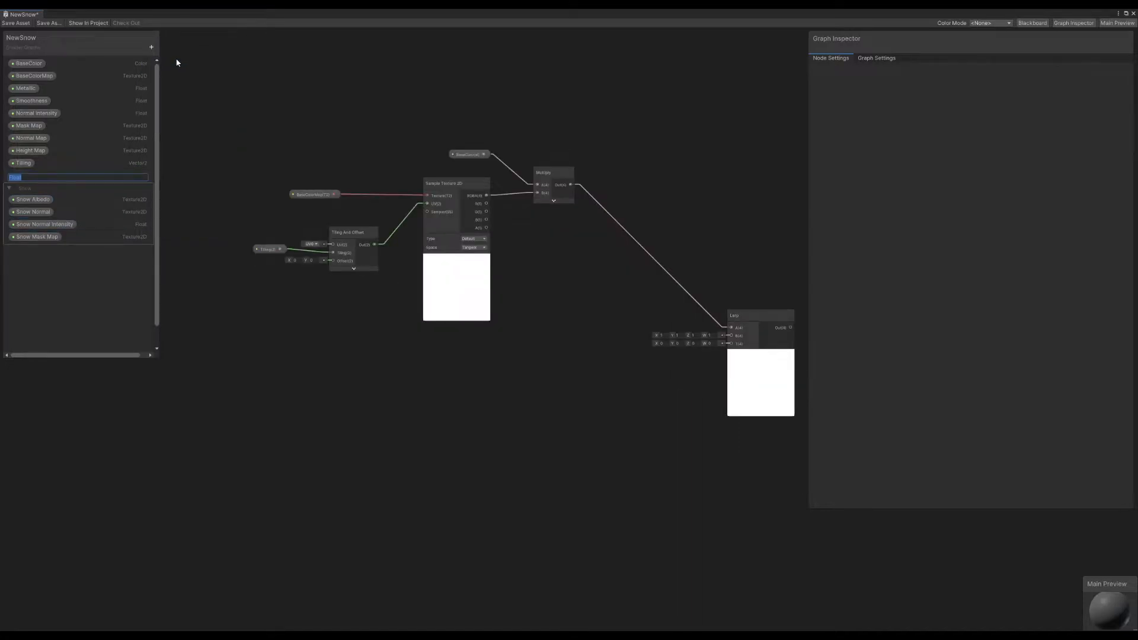
{"action": "type", "text": "Sn"}
{"action": "key", "text": "BackSpace"}
{"action": "key", "text": "BackSpace"}
{"action": "key", "text": "BackSpace"}
{"action": "type", "text": "n"}
{"action": "type", "text": "ow Til"}
{"action": "type", "text": "lb"}
{"action": "key", "text": "BackSpace"}
{"action": "type", "text": "ing"}
{"action": "key", "text": "Return"}
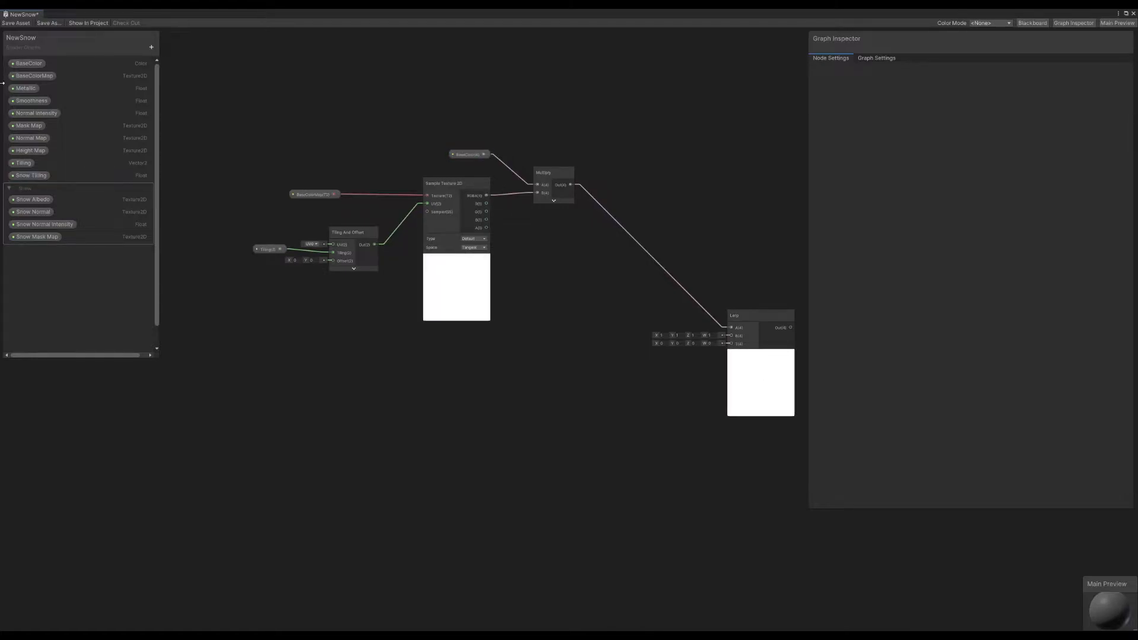
{"action": "left_click", "coordinate": [76, 173]}
Place the Snow Tiling property in the graph and add a Triplanar node below the Sample Texture 2D node
{"action": "left_click_drag", "start_coordinate": [48, 250], "coordinate": [282, 417]}
{"action": "left_click", "coordinate": [359, 388]}
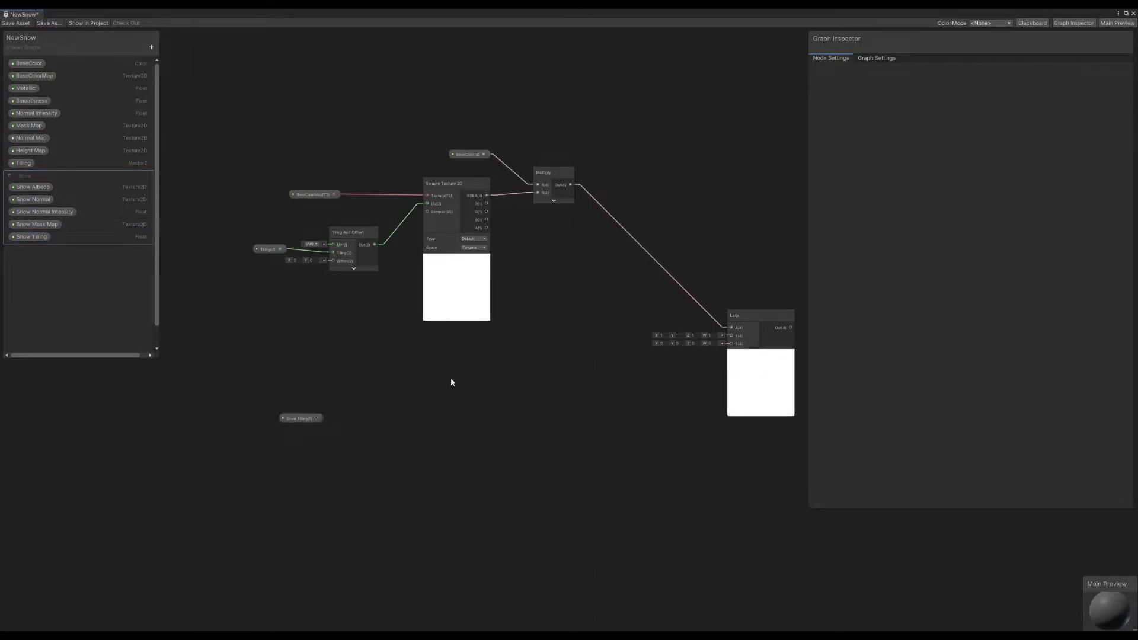
{"action": "key", "text": "space"}
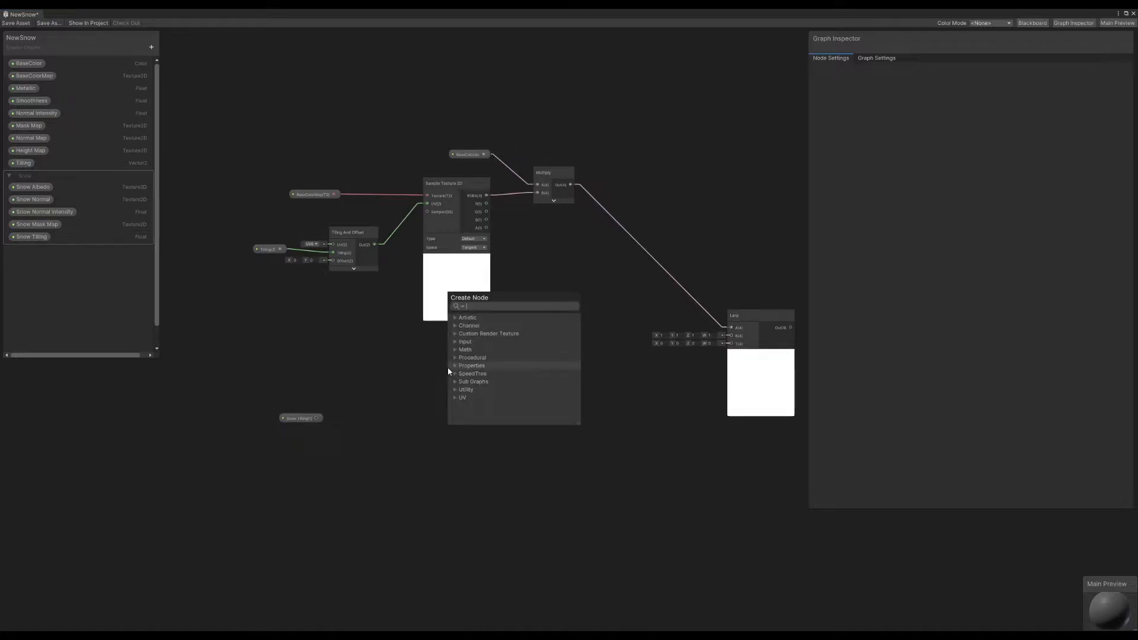
{"action": "type", "text": "tr"}
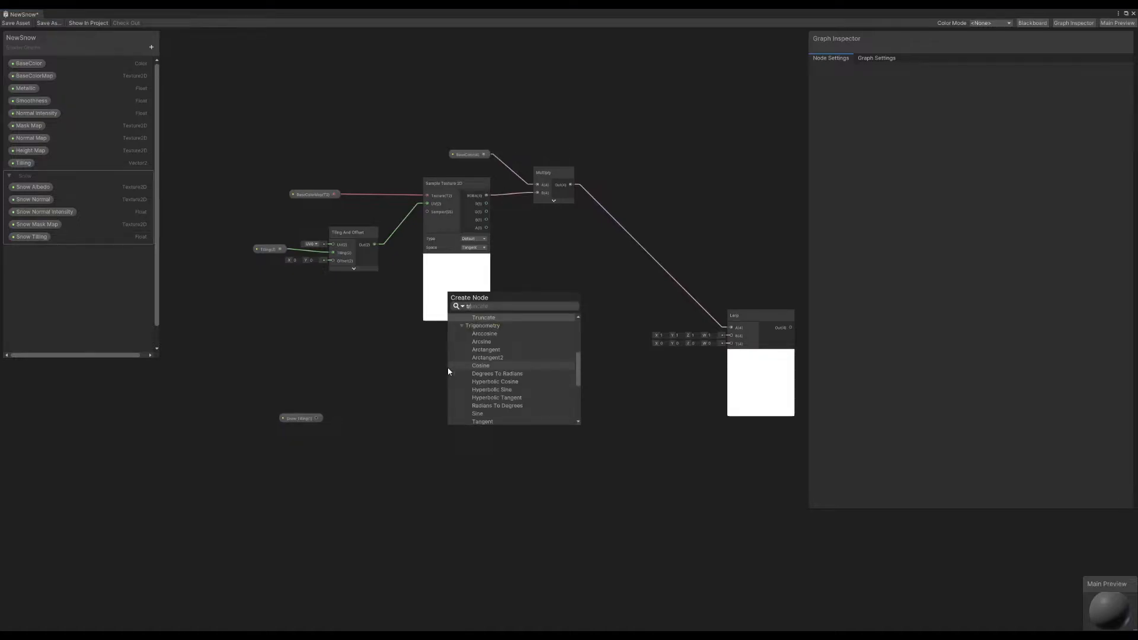
{"action": "type", "text": "i"}
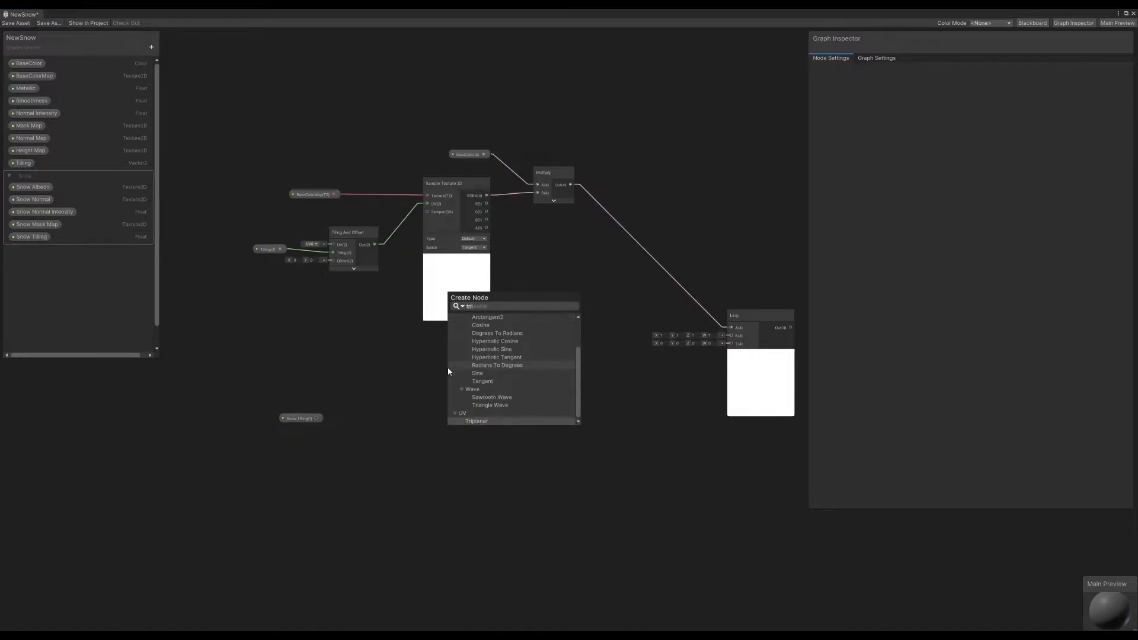
{"action": "left_click", "coordinate": [483, 421]}
{"action": "left_click_drag", "start_coordinate": [472, 389], "coordinate": [440, 401]}
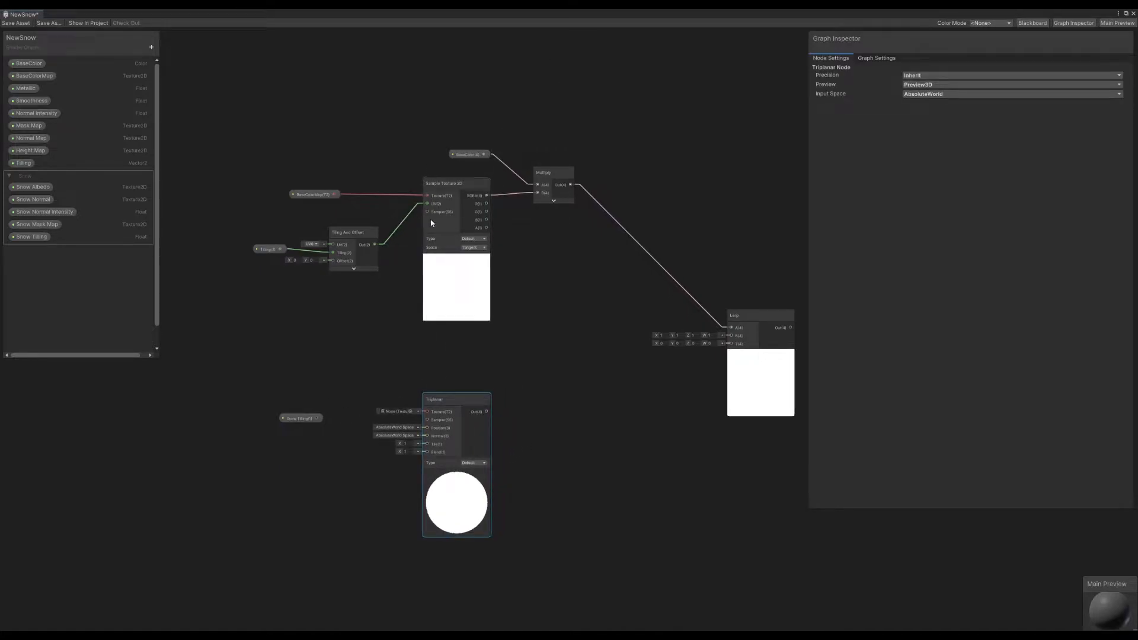
{"action": "left_click", "coordinate": [401, 374]}
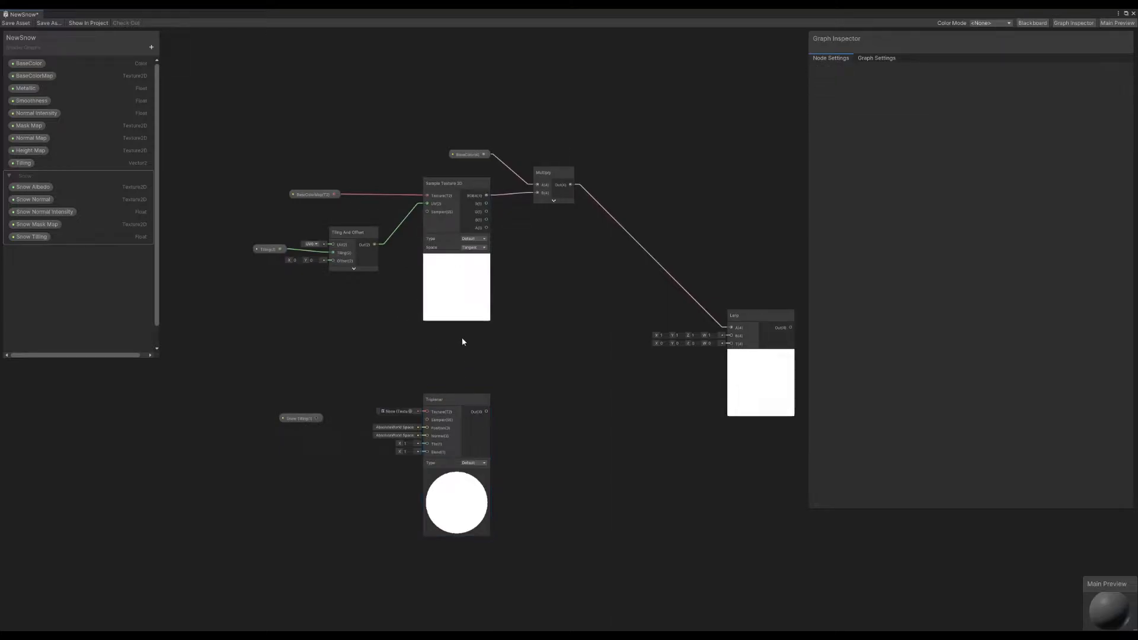
Connect the Snow Tiling property to the Triplanar node's Tile input
{"action": "scroll", "coordinate": [455, 335], "scroll_direction": "up", "scroll_amount": 1}
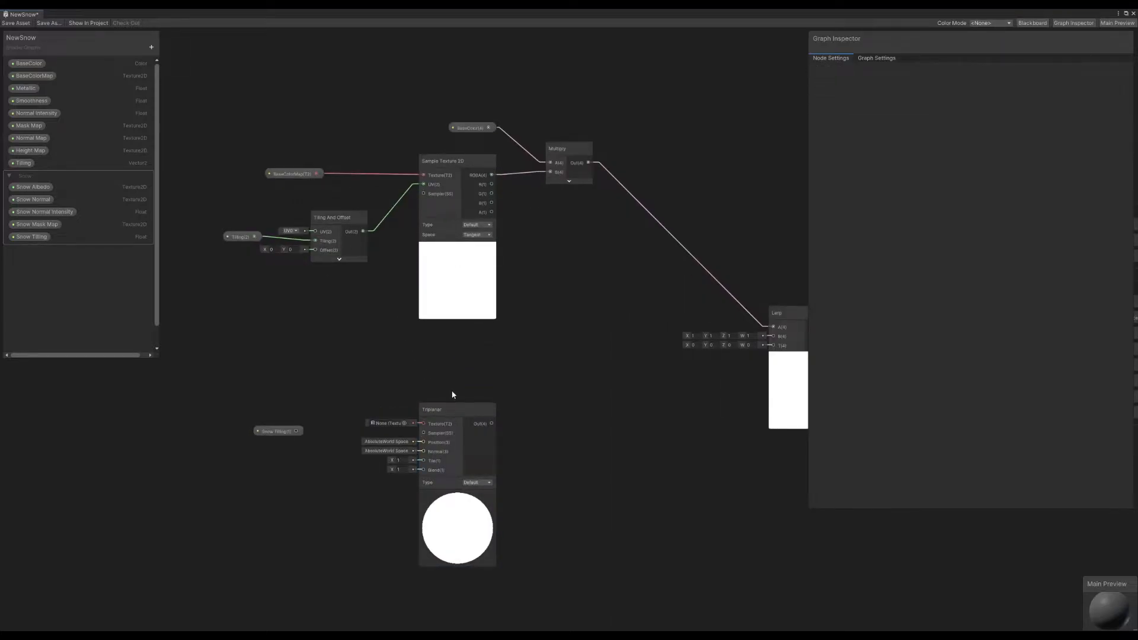
{"action": "left_click_drag", "start_coordinate": [283, 431], "coordinate": [423, 460]}
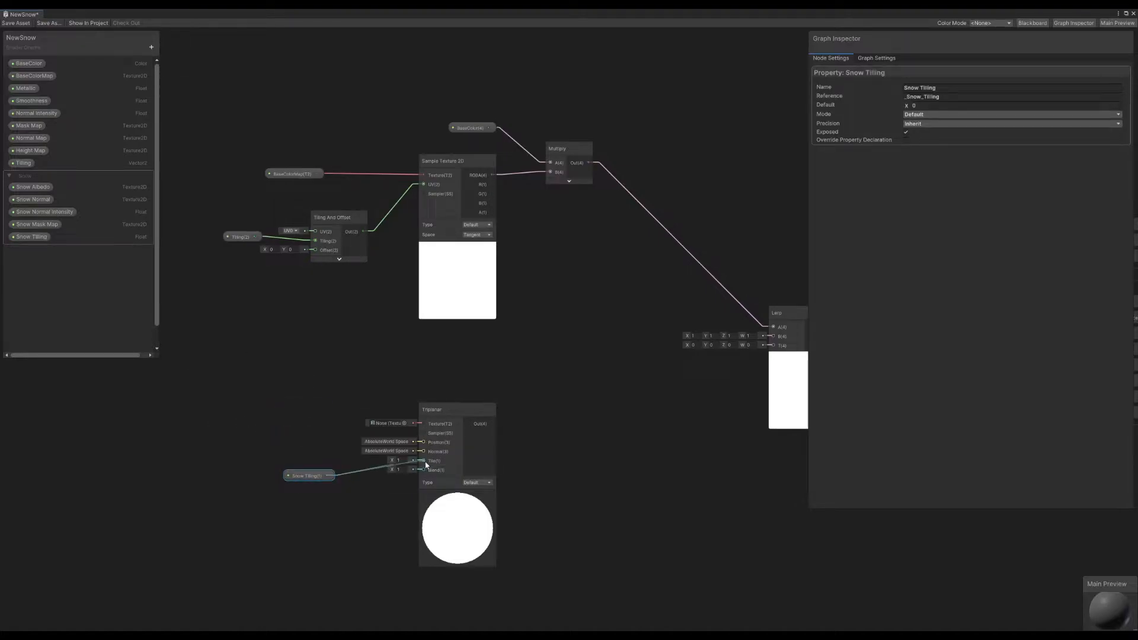
{"action": "left_click", "coordinate": [324, 318]}
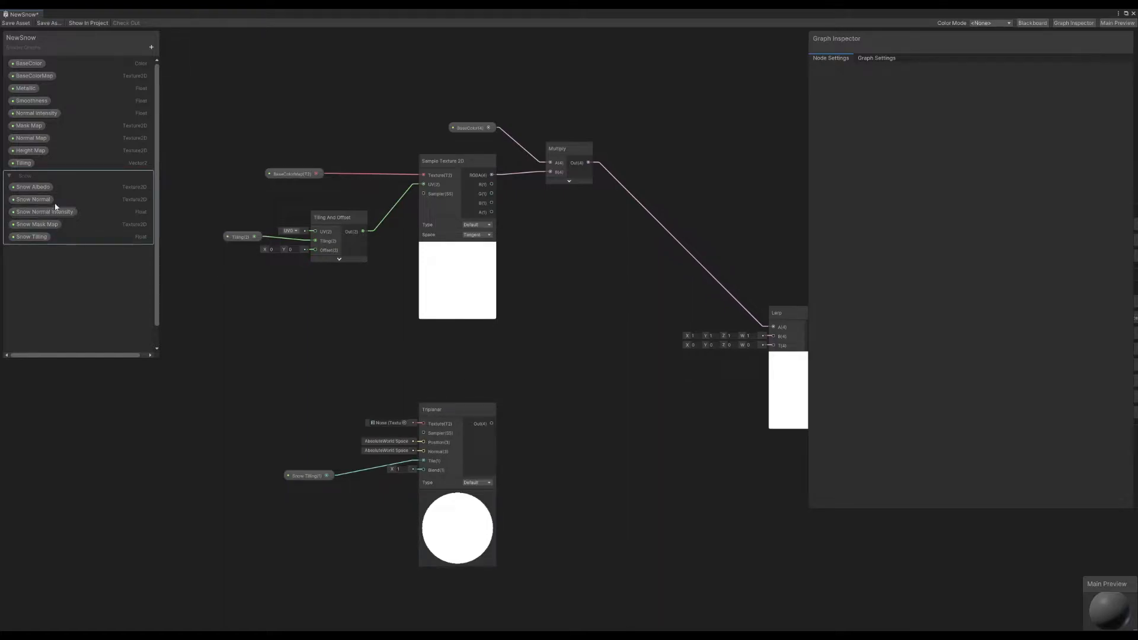
Place the Snow Albedo property in the graph and connect it to the Triplanar node's Texture input
{"action": "left_click_drag", "start_coordinate": [38, 188], "coordinate": [330, 411]}
{"action": "left_click", "coordinate": [334, 409]}
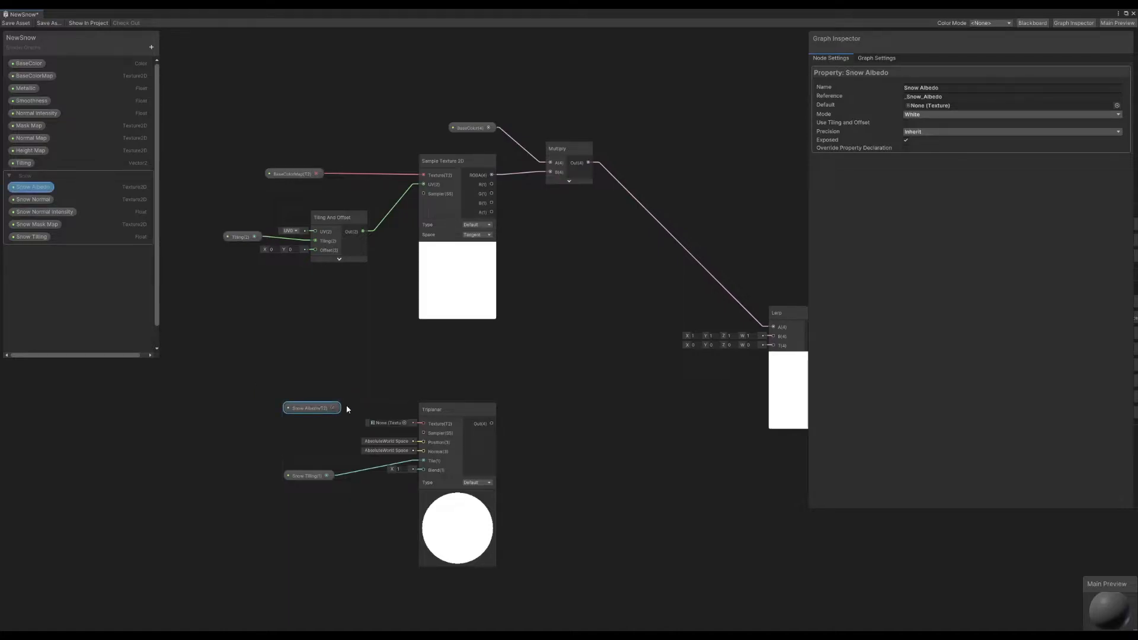
{"action": "left_click_drag", "start_coordinate": [335, 410], "coordinate": [431, 422]}
{"action": "left_click", "coordinate": [189, 477]}
Connect the Triplanar output to the Lerp node's B input
{"action": "middle_click_drag", "start_coordinate": [460, 350], "coordinate": [428, 359]}
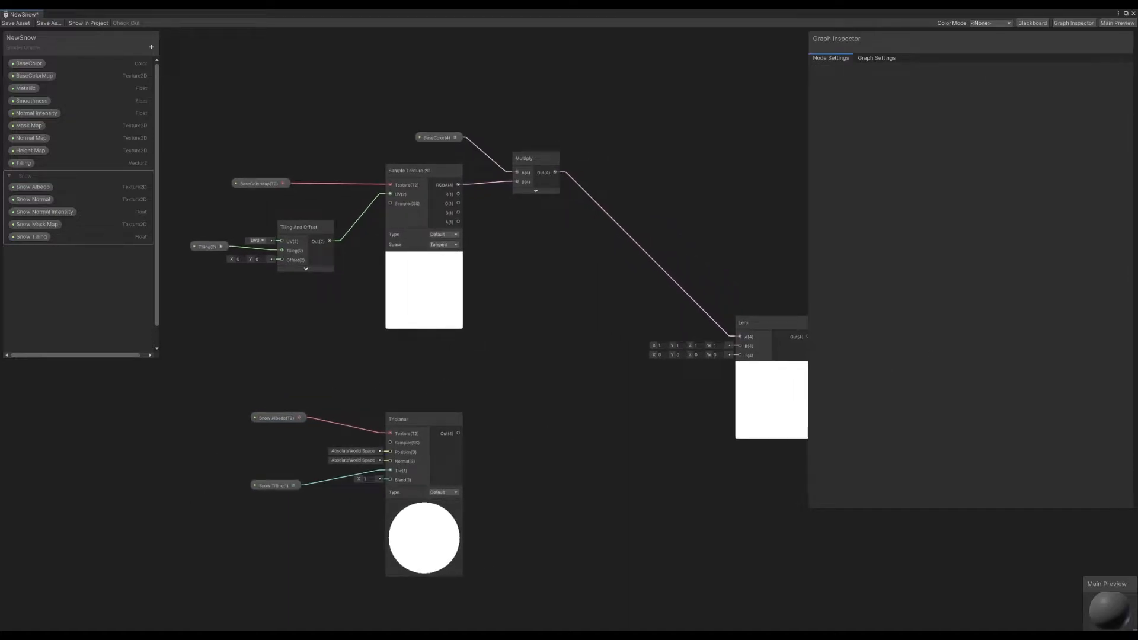
{"action": "scroll", "coordinate": [573, 460], "scroll_direction": "down", "scroll_amount": 1}
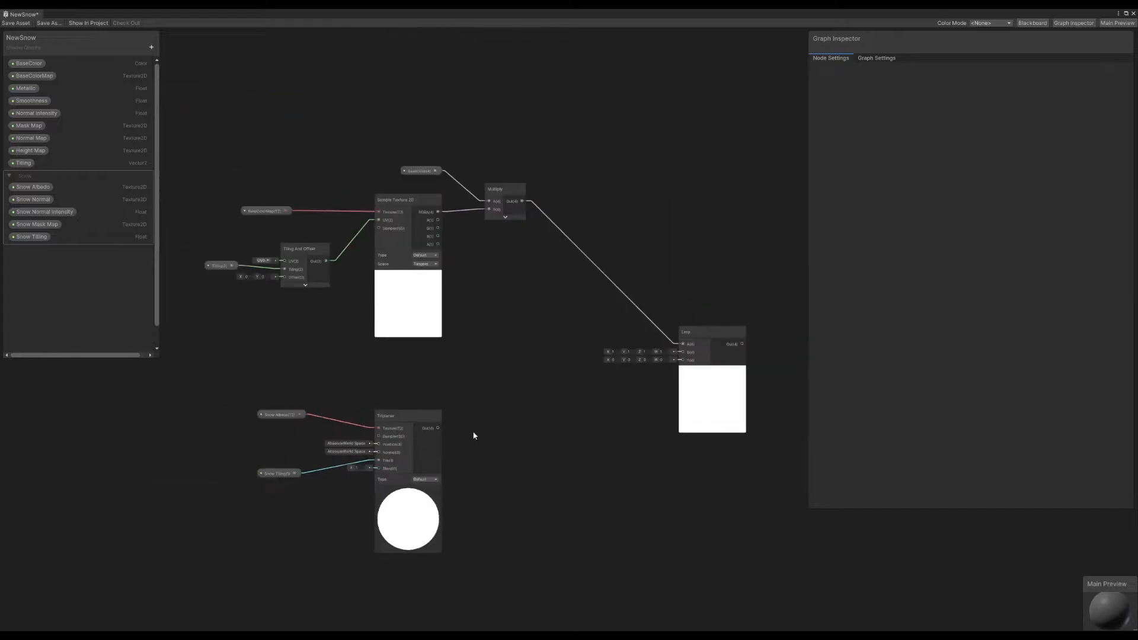
{"action": "left_click_drag", "start_coordinate": [441, 425], "coordinate": [692, 353]}
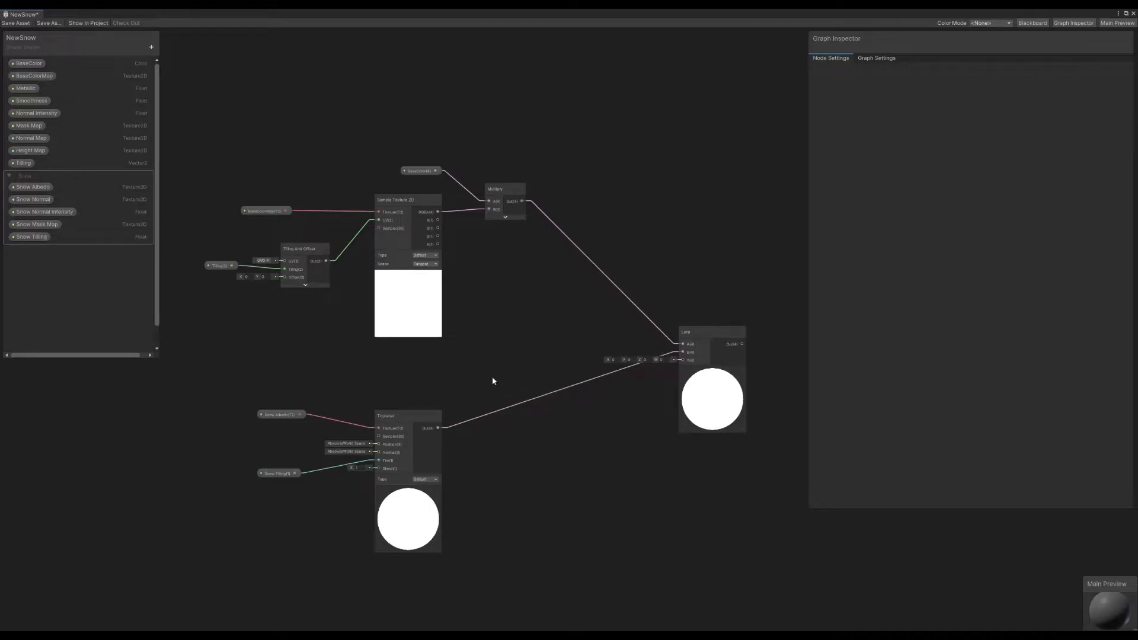
Try connecting the Lerp output to the Fragment's Base Color input, and undo that connection
{"action": "scroll", "coordinate": [519, 355], "scroll_direction": "down", "scroll_amount": 5}
{"action": "scroll", "coordinate": [537, 287], "scroll_direction": "up", "scroll_amount": 3}
{"action": "scroll", "coordinate": [559, 323], "scroll_direction": "up", "scroll_amount": 3}
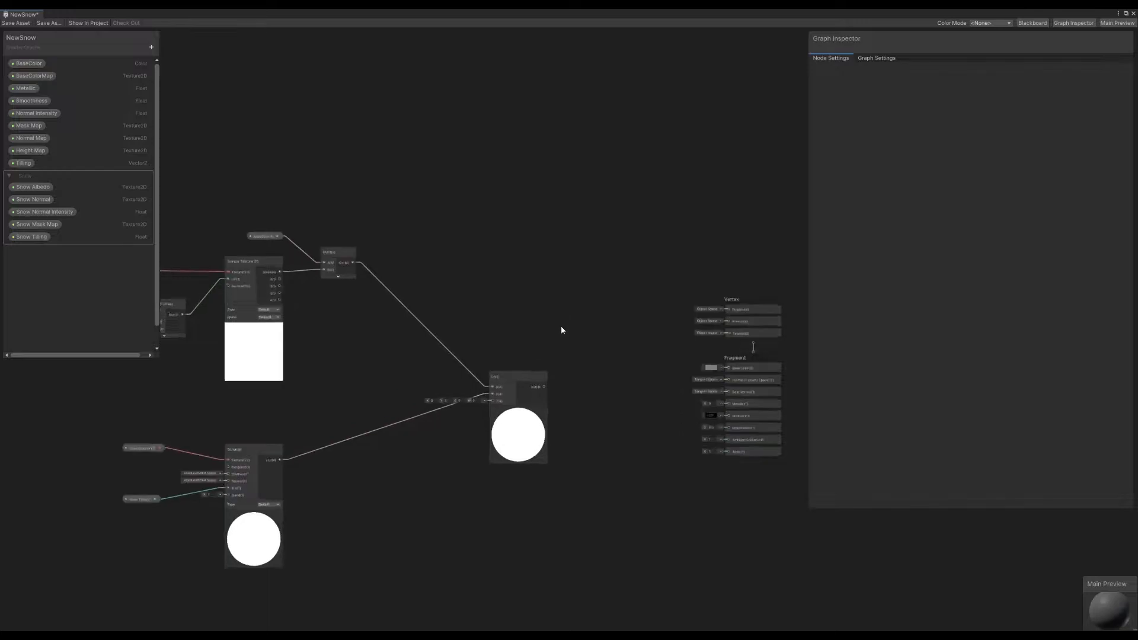
{"action": "left_click_drag", "start_coordinate": [542, 397], "coordinate": [753, 374]}
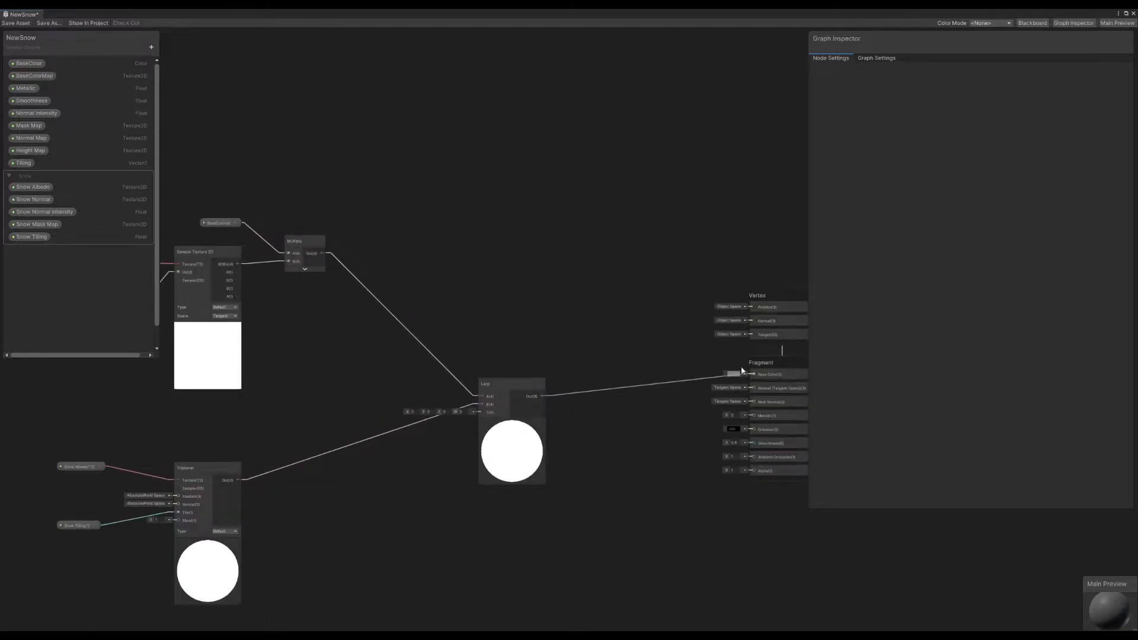
{"action": "scroll", "coordinate": [472, 428], "scroll_direction": "down", "scroll_amount": 4}
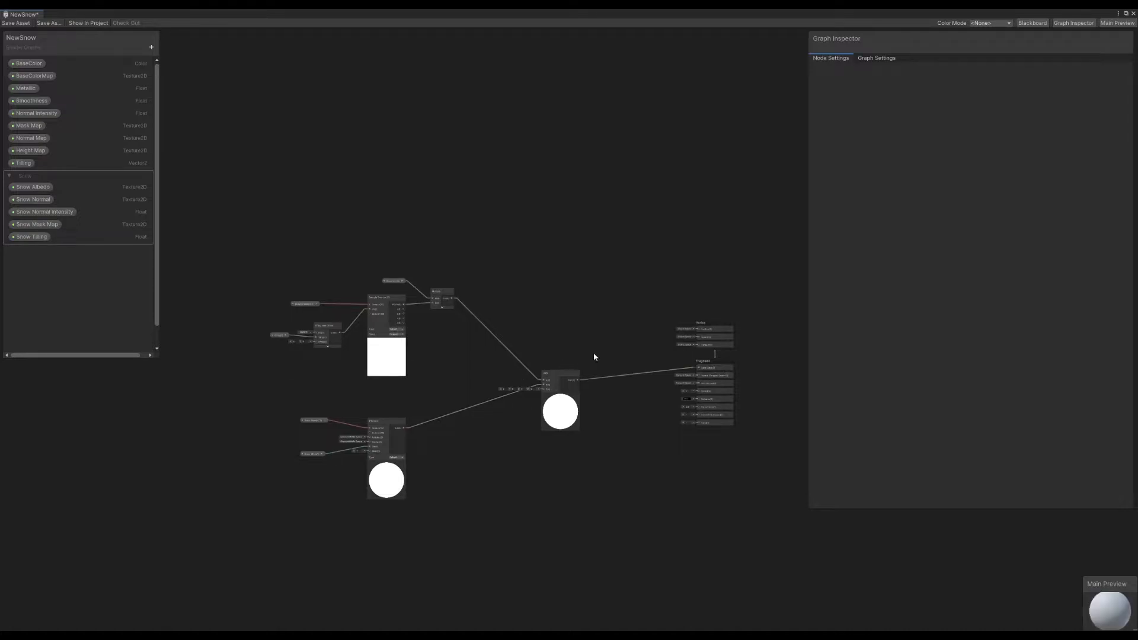
{"action": "key", "text": "ctrl+z"}
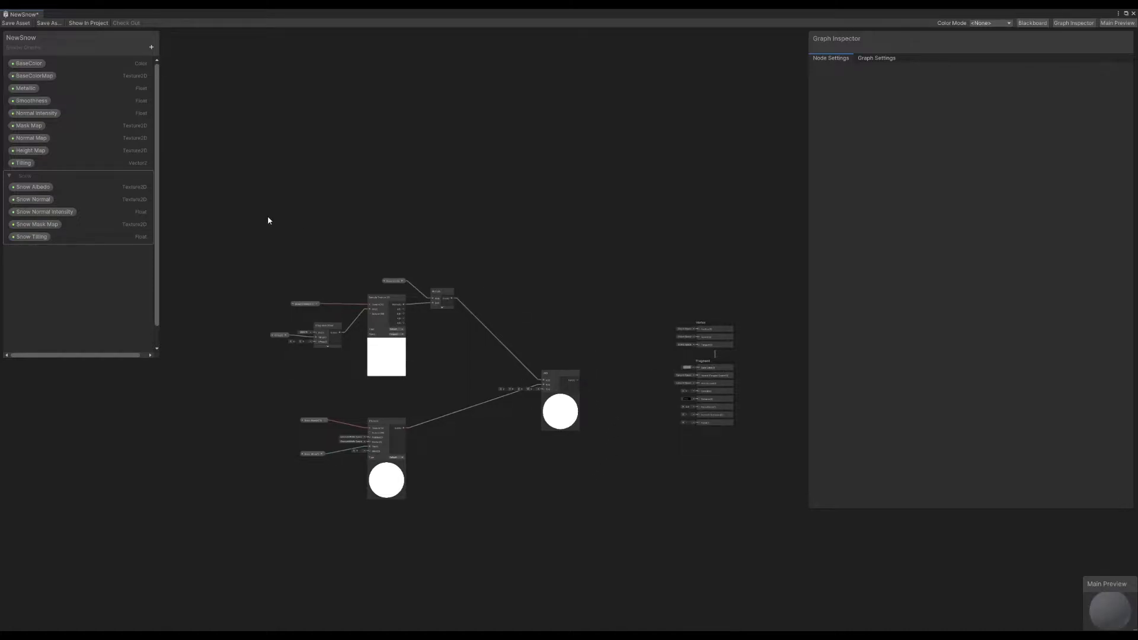
Duplicate the whole base color, Triplanar and Lerp node network and align the copy below the original
{"action": "left_click_drag", "start_coordinate": [545, 541], "coordinate": [607, 538]}
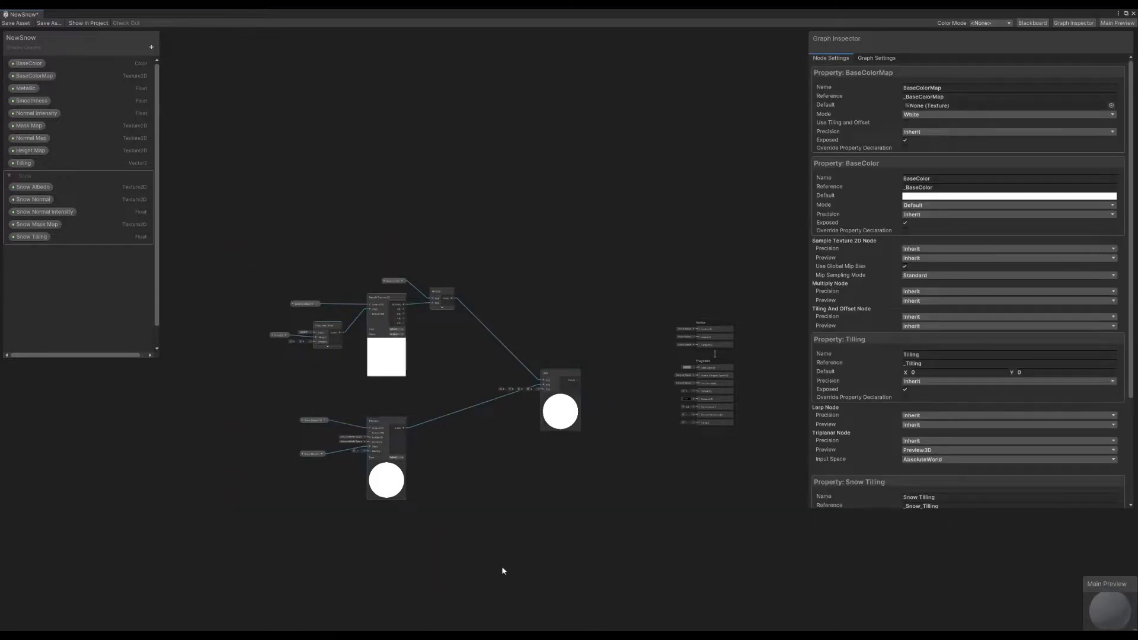
{"action": "middle_click_drag", "start_coordinate": [502, 568], "coordinate": [496, 341]}
{"action": "left_click", "coordinate": [411, 401]}
{"action": "middle_click_drag", "start_coordinate": [412, 401], "coordinate": [400, 351]}
{"action": "key", "text": "ctrl+v"}
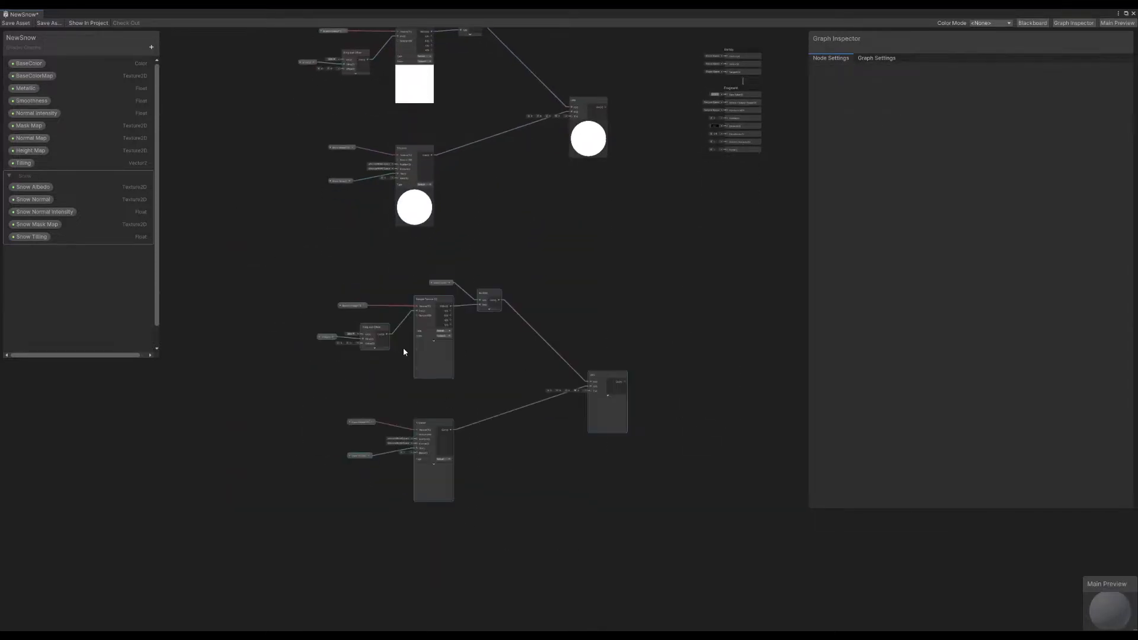
{"action": "left_click_drag", "start_coordinate": [431, 352], "coordinate": [413, 349]}
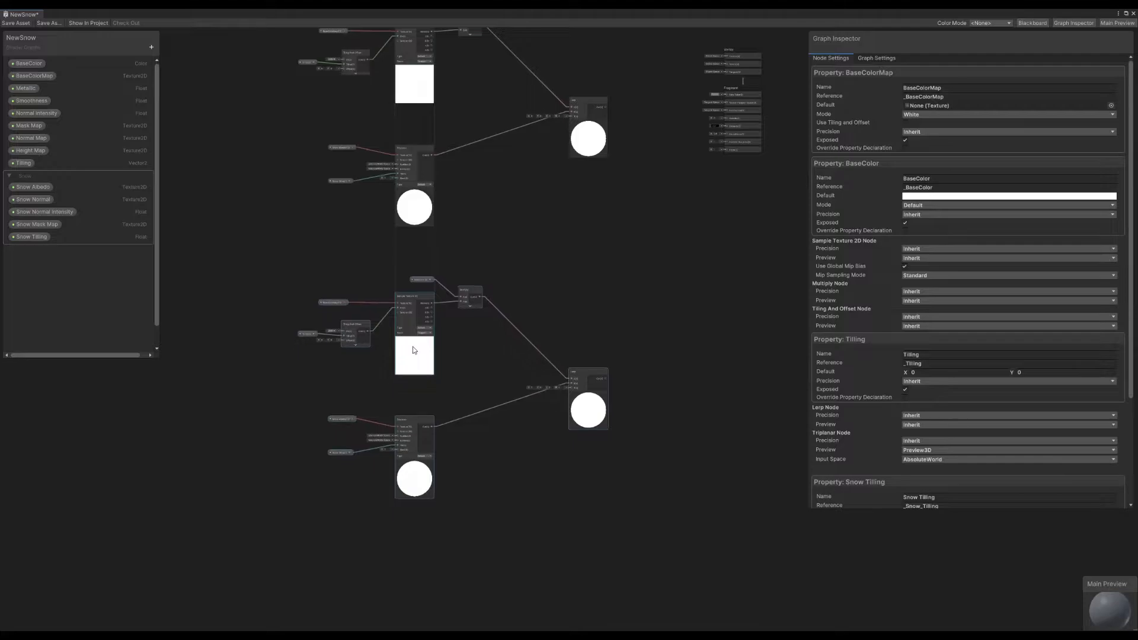
{"action": "left_click", "coordinate": [470, 244]}
Set the Type of the copied Sample Texture 2D and Triplanar nodes to Normal
{"action": "scroll", "coordinate": [470, 245], "scroll_direction": "up", "scroll_amount": 6}
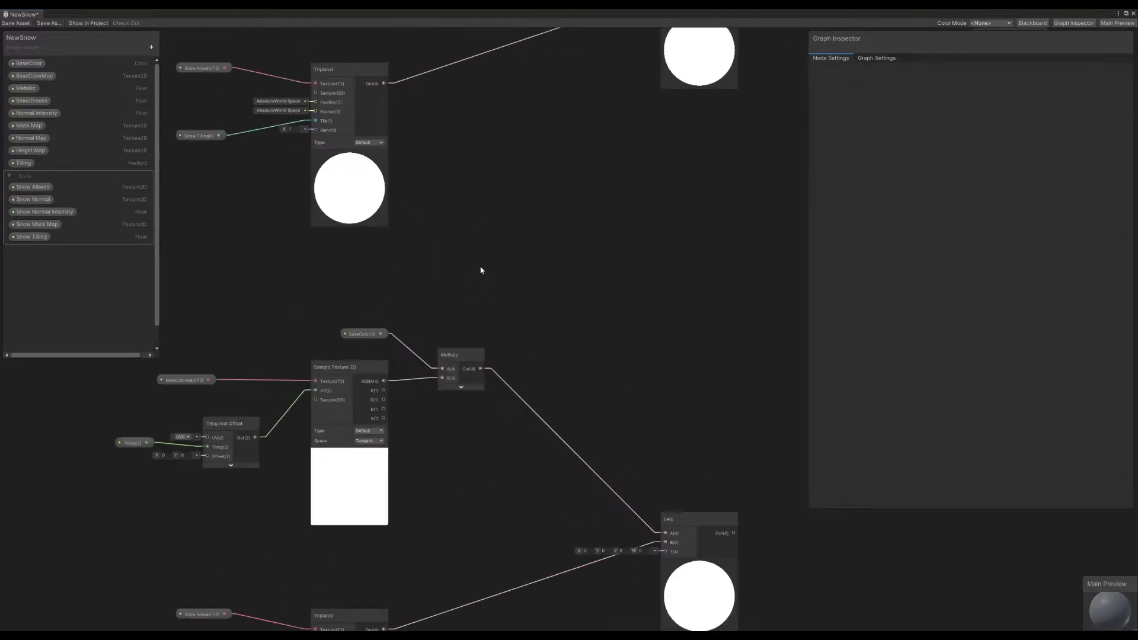
{"action": "middle_click_drag", "start_coordinate": [512, 203], "coordinate": [495, 442]}
{"action": "middle_click_drag", "start_coordinate": [496, 403], "coordinate": [502, 554]}
{"action": "middle_click_drag", "start_coordinate": [495, 458], "coordinate": [525, 131]}
{"action": "middle_click_drag", "start_coordinate": [512, 400], "coordinate": [495, 215]}
{"action": "left_click", "coordinate": [479, 253]}
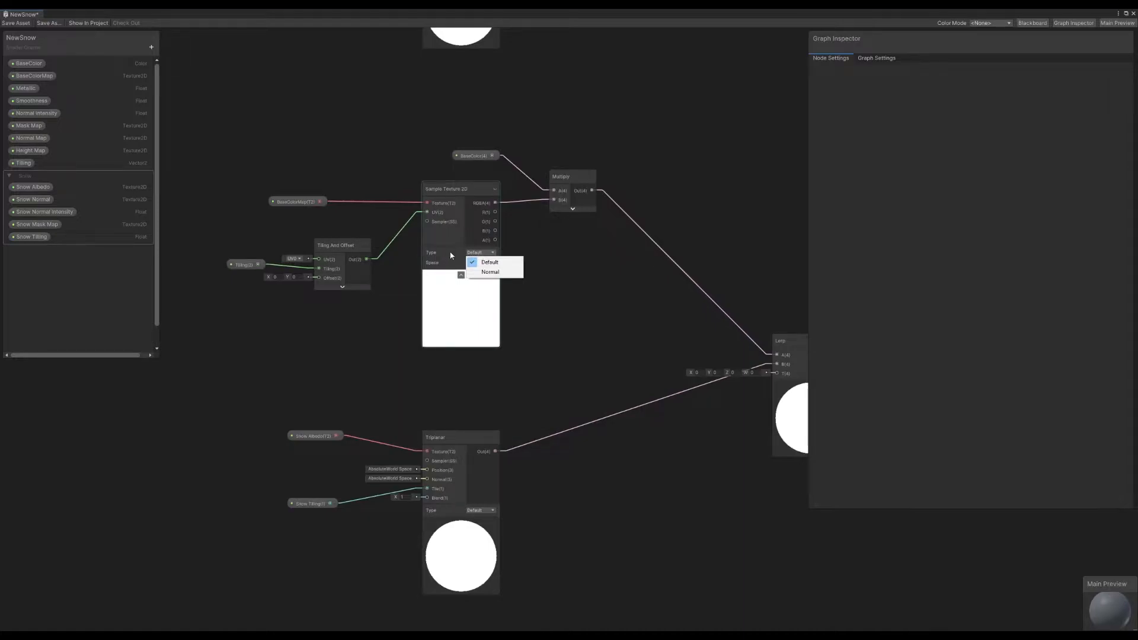
{"action": "left_click", "coordinate": [490, 272]}
{"action": "left_click", "coordinate": [479, 510]}
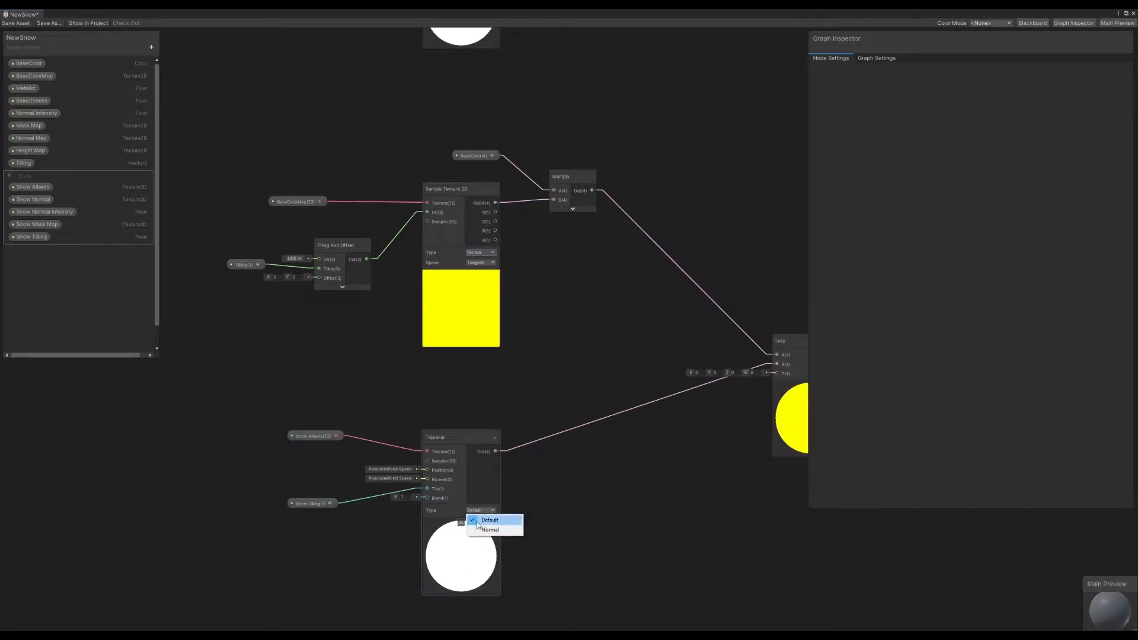
{"action": "left_click", "coordinate": [480, 529]}
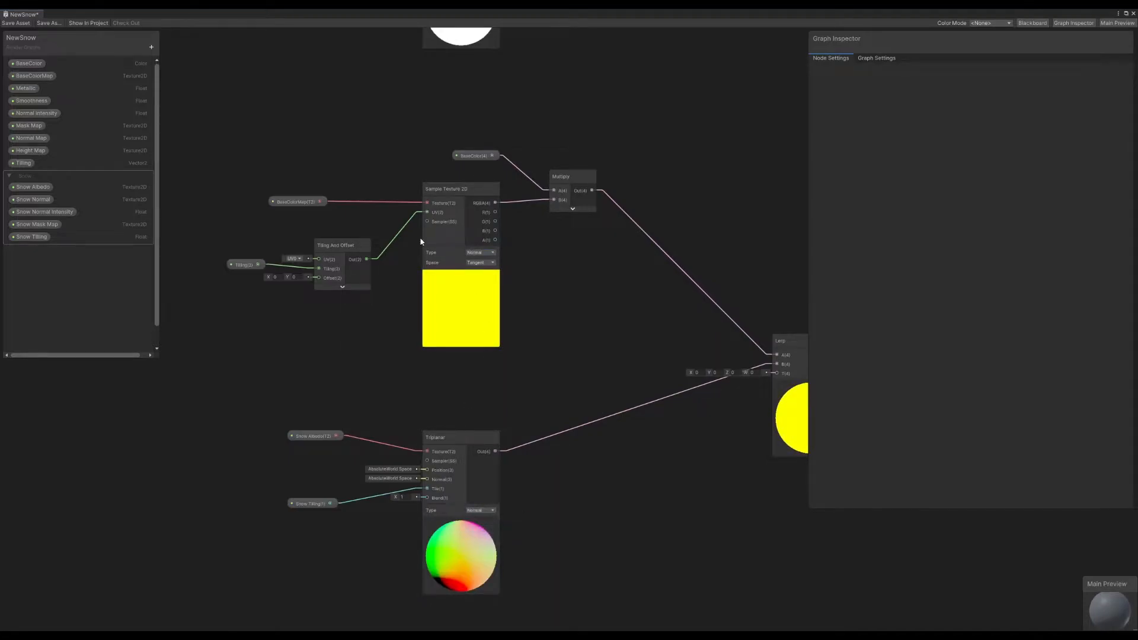
Delete the Multiply and BaseColor nodes from the copied network
{"action": "left_click_drag", "start_coordinate": [444, 145], "coordinate": [482, 168]}
{"action": "left_click_drag", "start_coordinate": [547, 128], "coordinate": [629, 257]}
{"action": "key", "text": "Delete"}
{"action": "left_click", "coordinate": [472, 154]}
{"action": "key", "text": "Delete"}
Connect the copied Sample Texture 2D node's RGBA output directly to its Lerp node's A input
{"action": "middle_click_drag", "start_coordinate": [648, 202], "coordinate": [512, 189]}
{"action": "left_click_drag", "start_coordinate": [359, 191], "coordinate": [639, 342]}
{"action": "middle_click_drag", "start_coordinate": [368, 220], "coordinate": [635, 271]}
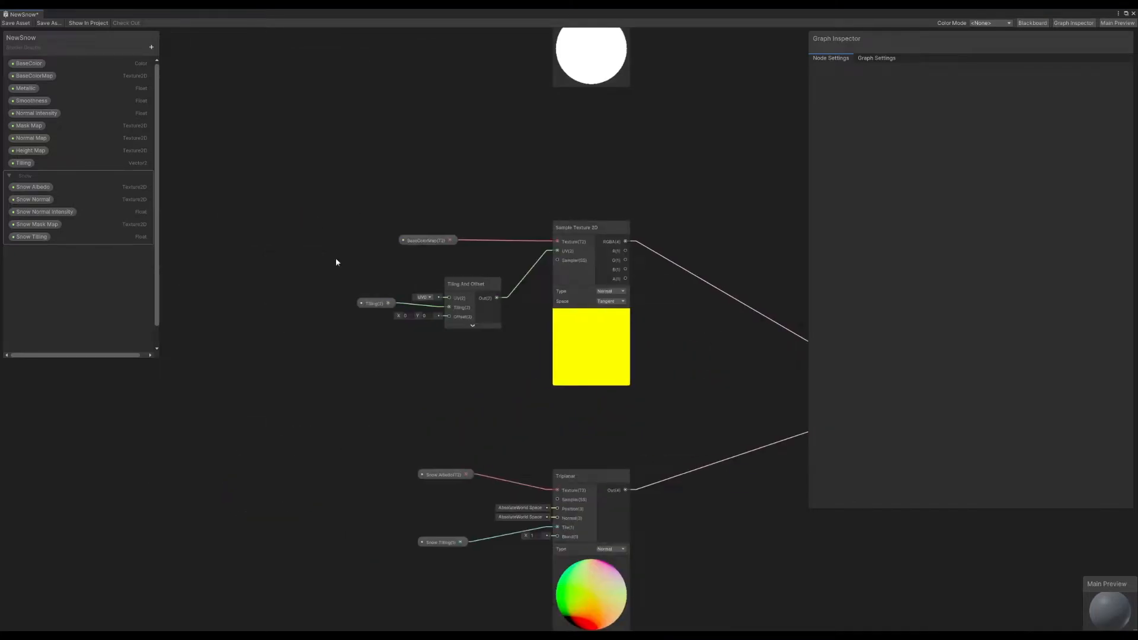
Delete the Snow Albedo and BaseColorMap property nodes from the copied normal network
{"action": "scroll", "coordinate": [424, 460], "scroll_direction": "down", "scroll_amount": 2}
{"action": "left_click_drag", "start_coordinate": [466, 501], "coordinate": [466, 501]}
{"action": "key", "text": "Delete"}
{"action": "left_click_drag", "start_coordinate": [393, 234], "coordinate": [453, 283]}
{"action": "key", "text": "Delete"}
Connect the Snow Normal property to the Triplanar's Texture input and the Normal Map property to the Sample Texture 2D's Texture input
{"action": "left_click_drag", "start_coordinate": [32, 199], "coordinate": [543, 495]}
{"action": "left_click_drag", "start_coordinate": [436, 475], "coordinate": [435, 486]}
{"action": "left_click", "coordinate": [425, 434]}
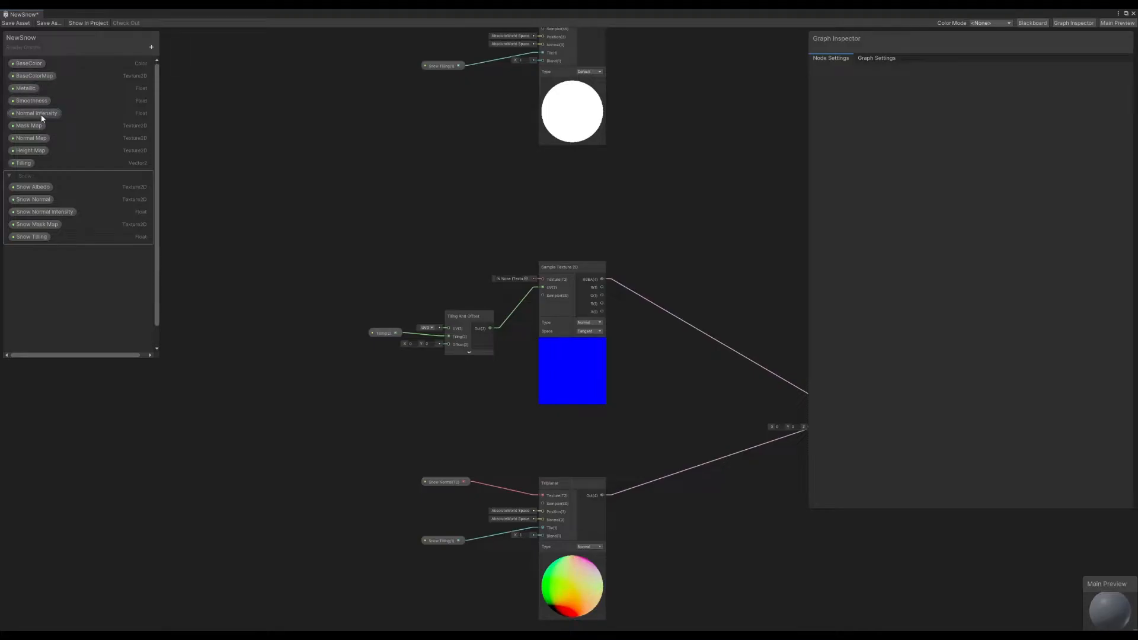
{"action": "left_click_drag", "start_coordinate": [37, 139], "coordinate": [542, 279]}
Add the Normal Intensity property beside the normal Sample Texture 2D and the Snow Normal Intensity property beside the Triplanar node
{"action": "middle_click_drag", "start_coordinate": [529, 259], "coordinate": [372, 229]}
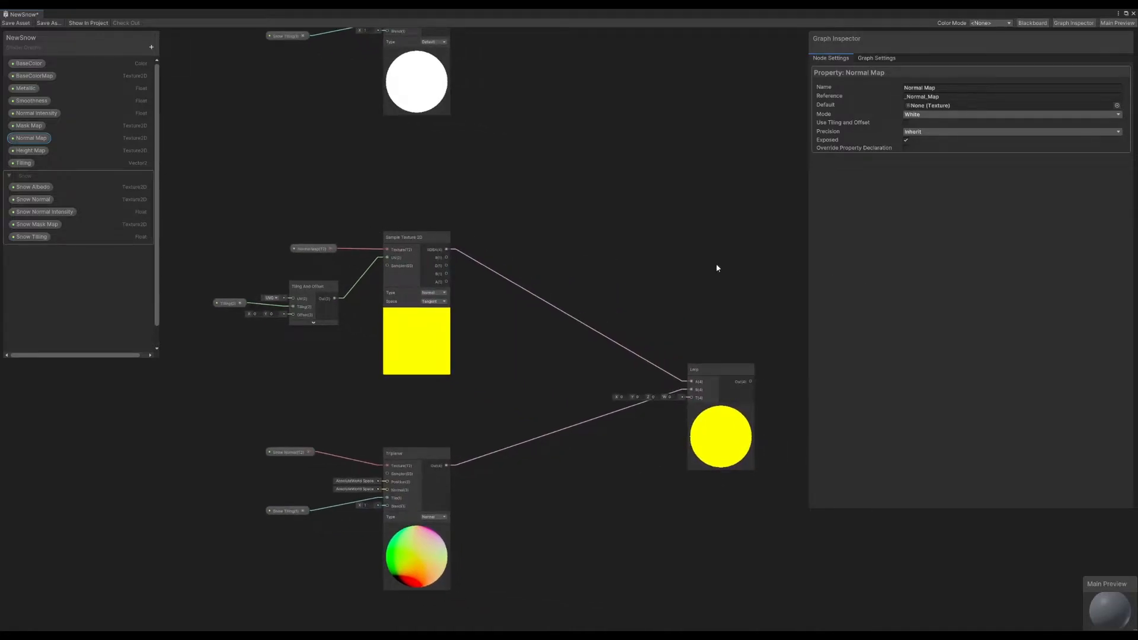
{"action": "scroll", "coordinate": [586, 266], "scroll_direction": "up", "scroll_amount": 3}
{"action": "left_click", "coordinate": [620, 261]}
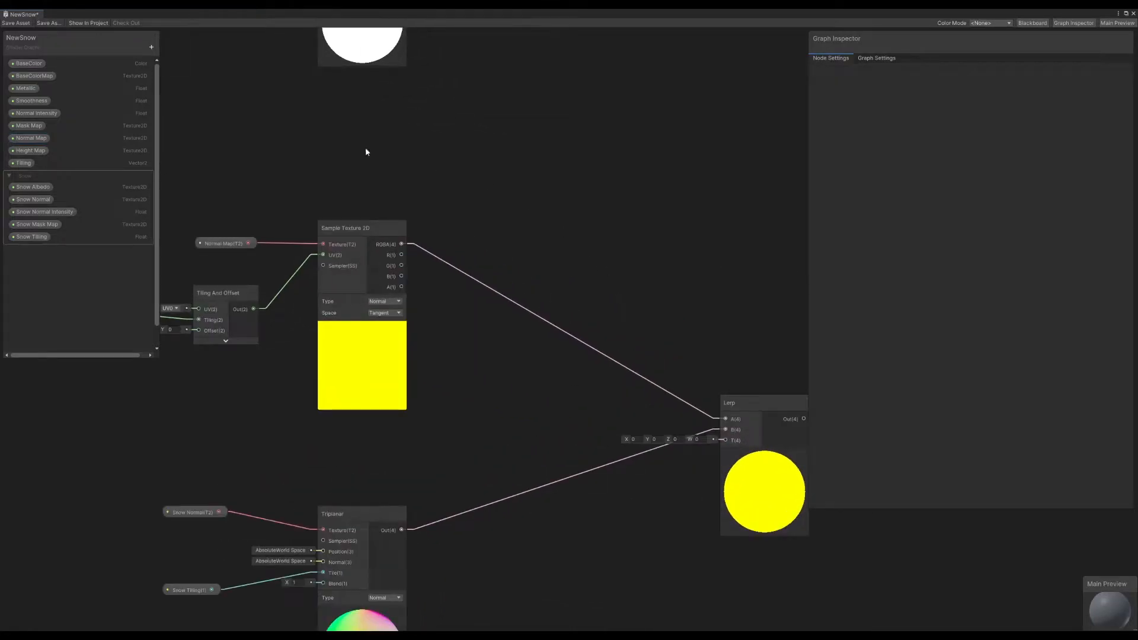
{"action": "left_click", "coordinate": [40, 115]}
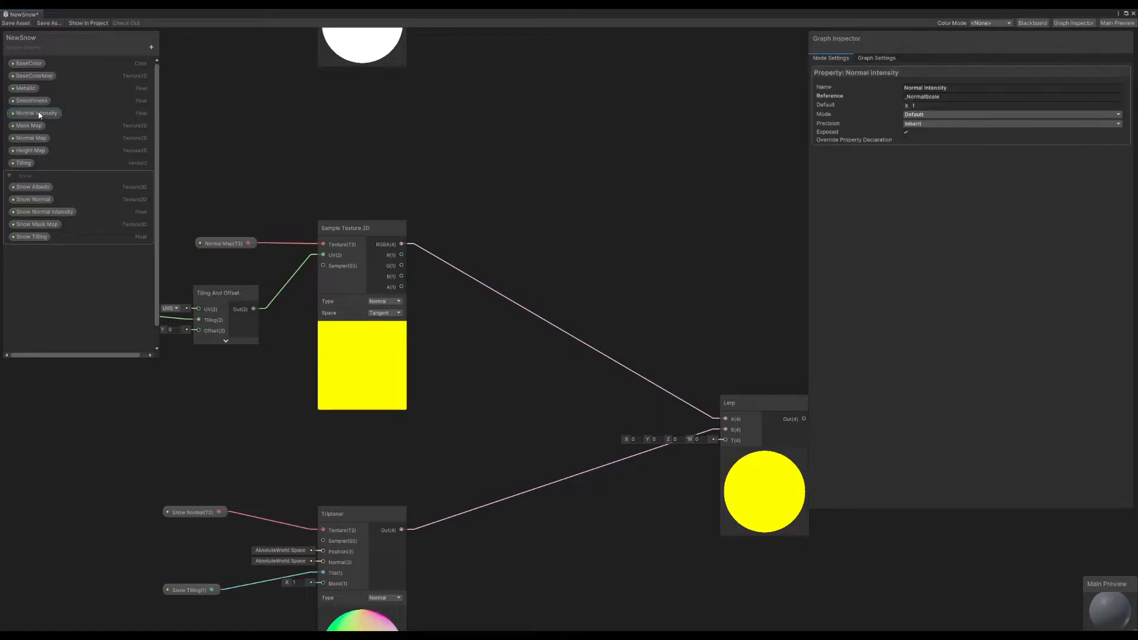
{"action": "left_click_drag", "start_coordinate": [471, 227], "coordinate": [472, 228]}
{"action": "left_click_drag", "start_coordinate": [45, 211], "coordinate": [481, 545]}
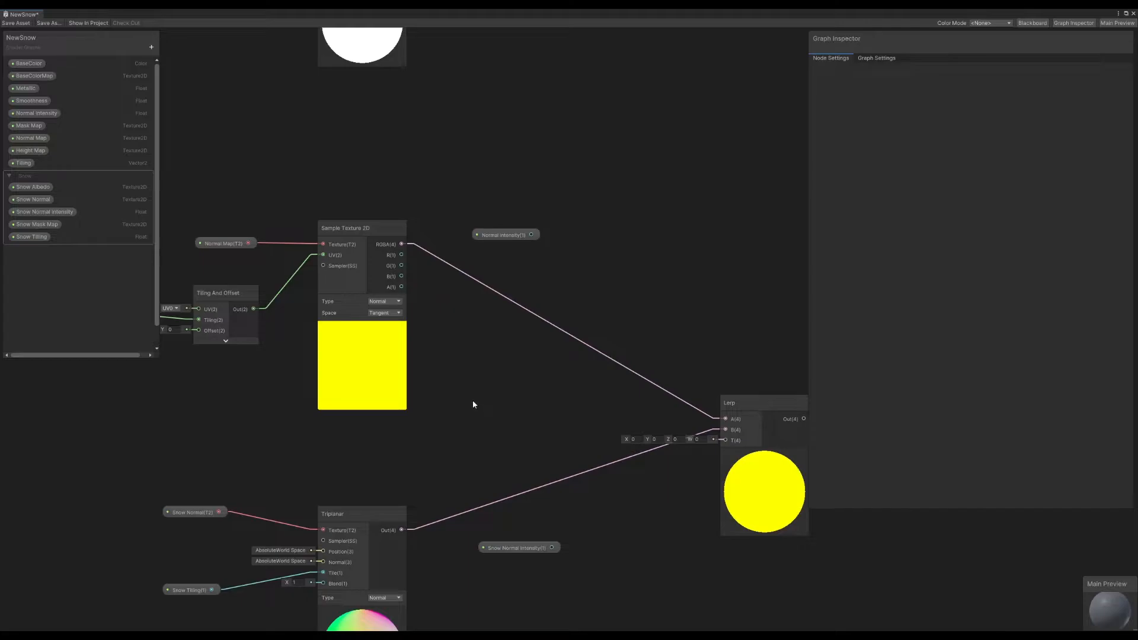
Insert a Normal Strength node between the normal Sample Texture 2D's RGBA output and the Lerp's A input, with Normal Intensity feeding its Strength
{"action": "key", "text": "space"}
{"action": "type", "text": "norm"}
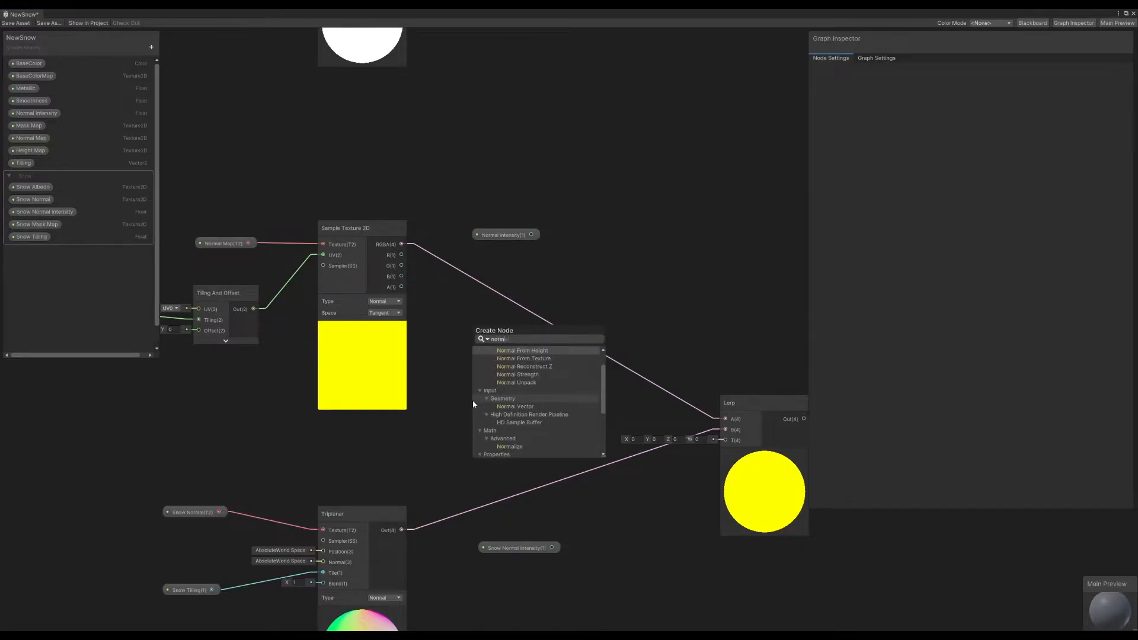
{"action": "left_click", "coordinate": [517, 374]}
{"action": "left_click_drag", "start_coordinate": [518, 422], "coordinate": [557, 326]}
{"action": "left_click_drag", "start_coordinate": [402, 244], "coordinate": [517, 342]}
{"action": "left_click_drag", "start_coordinate": [596, 343], "coordinate": [725, 418]}
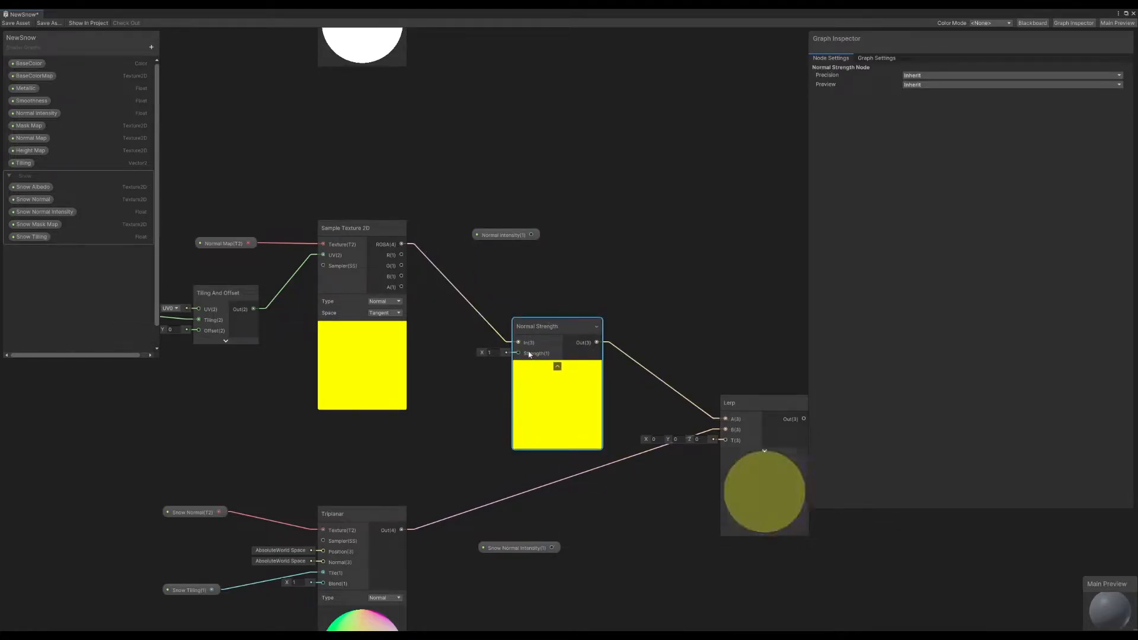
{"action": "left_click_drag", "start_coordinate": [544, 347], "coordinate": [556, 337]}
{"action": "left_click_drag", "start_coordinate": [525, 237], "coordinate": [531, 343]}
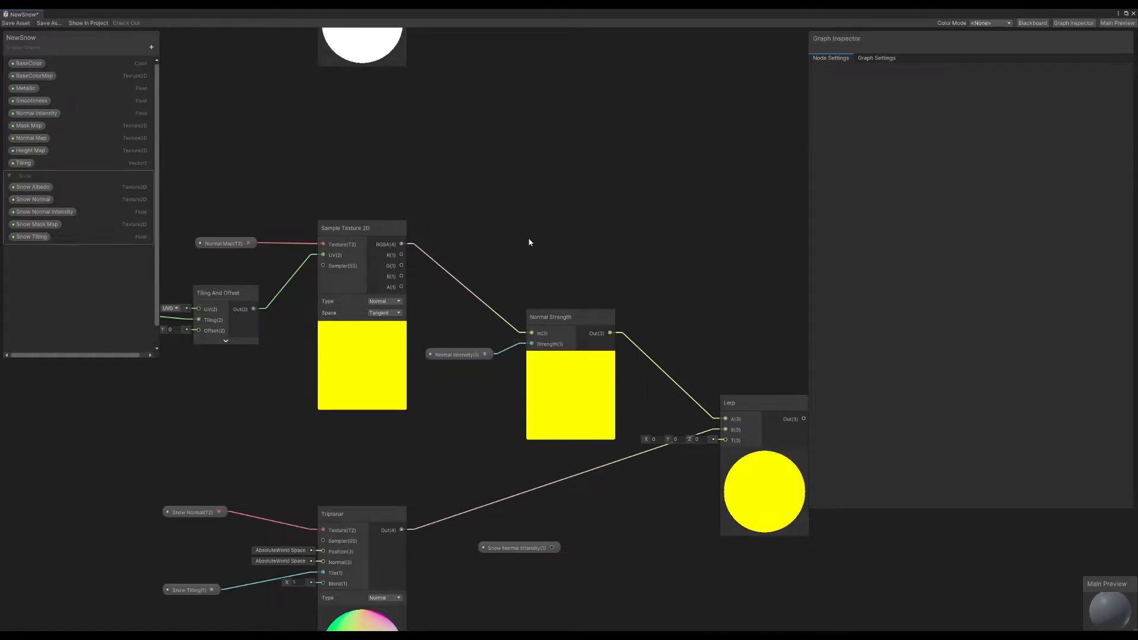
Duplicate the Normal Strength node, place the copy beside the snow Triplanar and remove its inherited connections
{"action": "middle_click_drag", "start_coordinate": [505, 450], "coordinate": [528, 332]}
{"action": "left_click", "coordinate": [565, 315]}
{"action": "key", "text": "ctrl+c"}
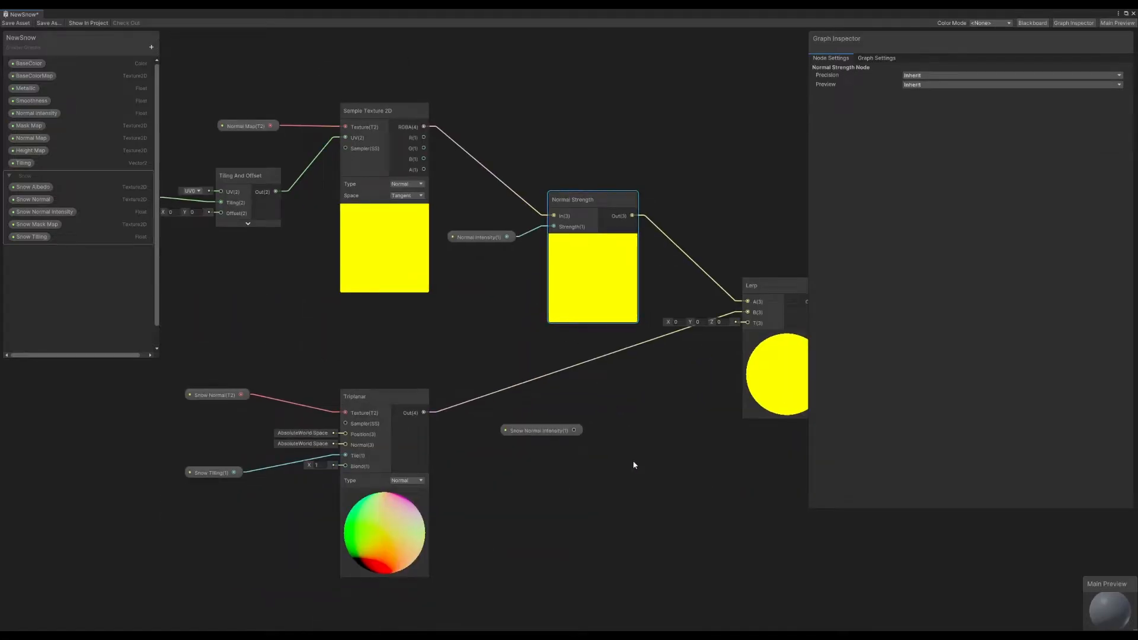
{"action": "key", "text": "ctrl+v"}
{"action": "left_click_drag", "start_coordinate": [635, 474], "coordinate": [560, 438]}
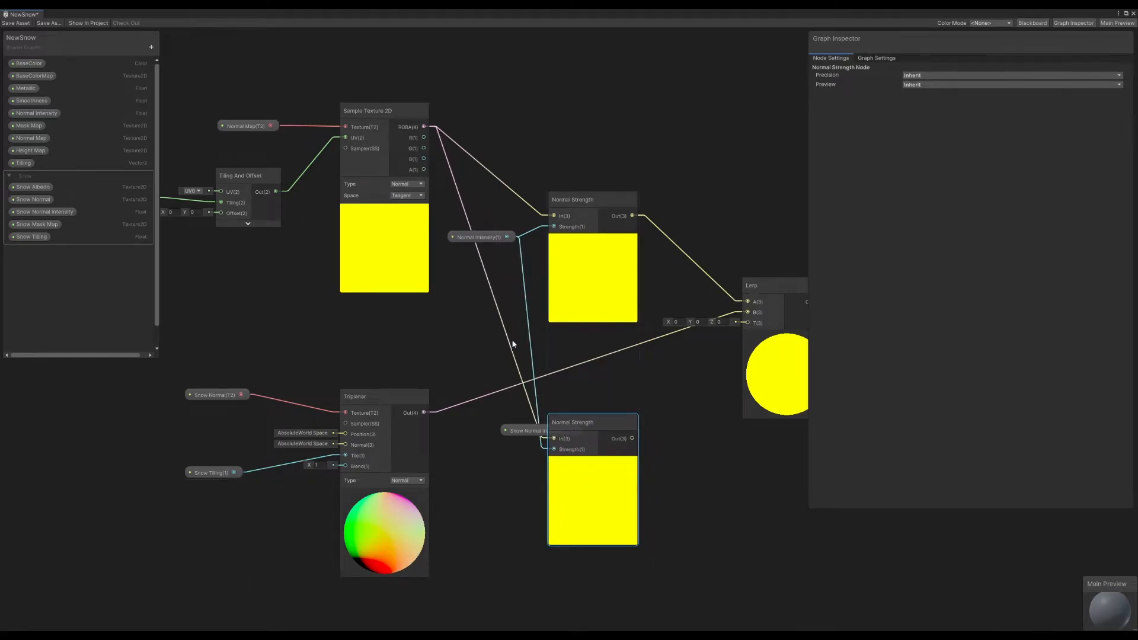
{"action": "left_click", "coordinate": [479, 339]}
{"action": "key", "text": "Delete"}
Route the Triplanar output through the copied Normal Strength node into the Lerp's B input, with Snow Normal Intensity as its Strength
{"action": "left_click_drag", "start_coordinate": [426, 412], "coordinate": [556, 448]}
{"action": "left_click_drag", "start_coordinate": [632, 438], "coordinate": [747, 312]}
{"action": "left_click", "coordinate": [663, 350]}
Duplicate the entire normal map network and place the copy below the original
{"action": "scroll", "coordinate": [628, 360], "scroll_direction": "down", "scroll_amount": 1}
{"action": "scroll", "coordinate": [631, 358], "scroll_direction": "down", "scroll_amount": 1}
{"action": "middle_click_drag", "start_coordinate": [634, 357], "coordinate": [581, 398]}
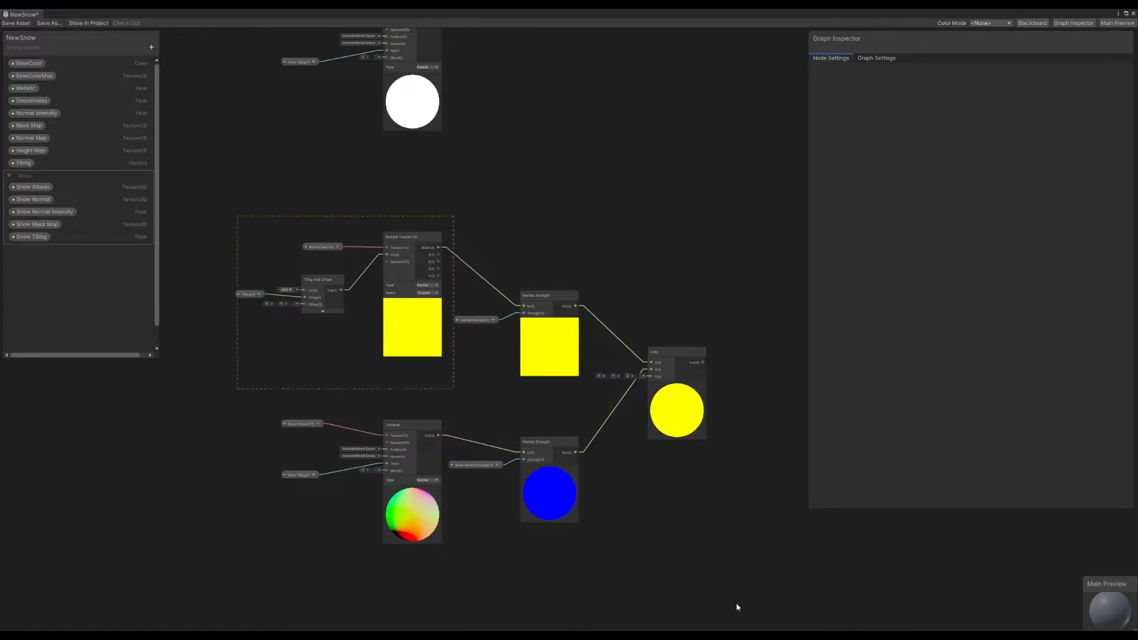
{"action": "left_click_drag", "start_coordinate": [738, 607], "coordinate": [738, 606]}
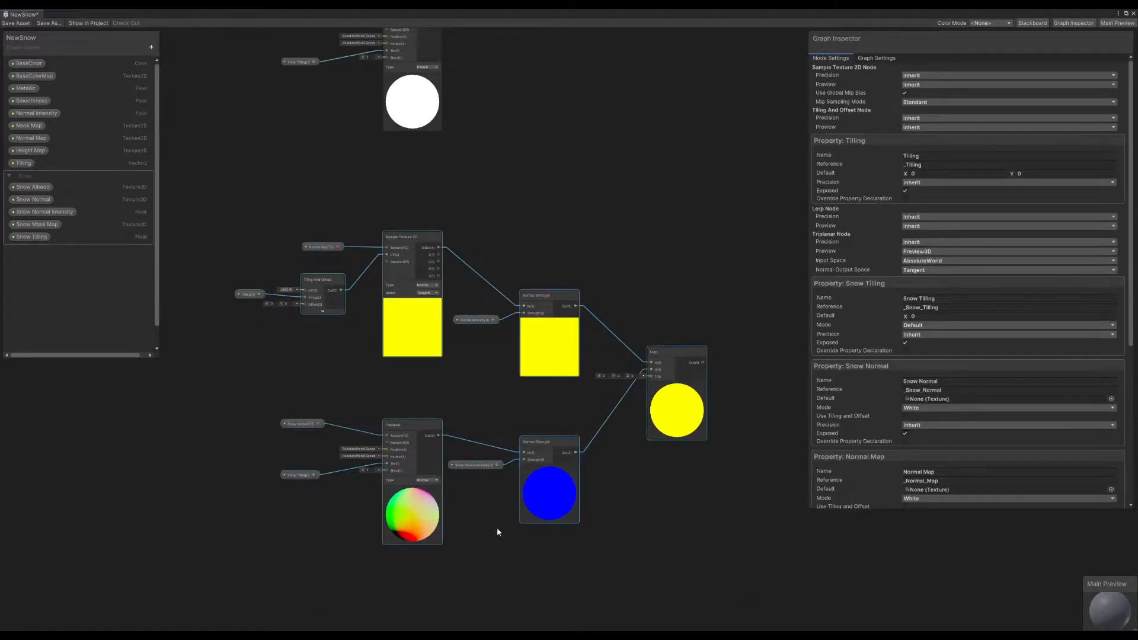
{"action": "middle_click_drag", "start_coordinate": [487, 556], "coordinate": [526, 393]}
{"action": "scroll", "coordinate": [526, 394], "scroll_direction": "down", "scroll_amount": 4}
{"action": "key", "text": "ctrl+v"}
{"action": "left_click_drag", "start_coordinate": [506, 468], "coordinate": [473, 481]}
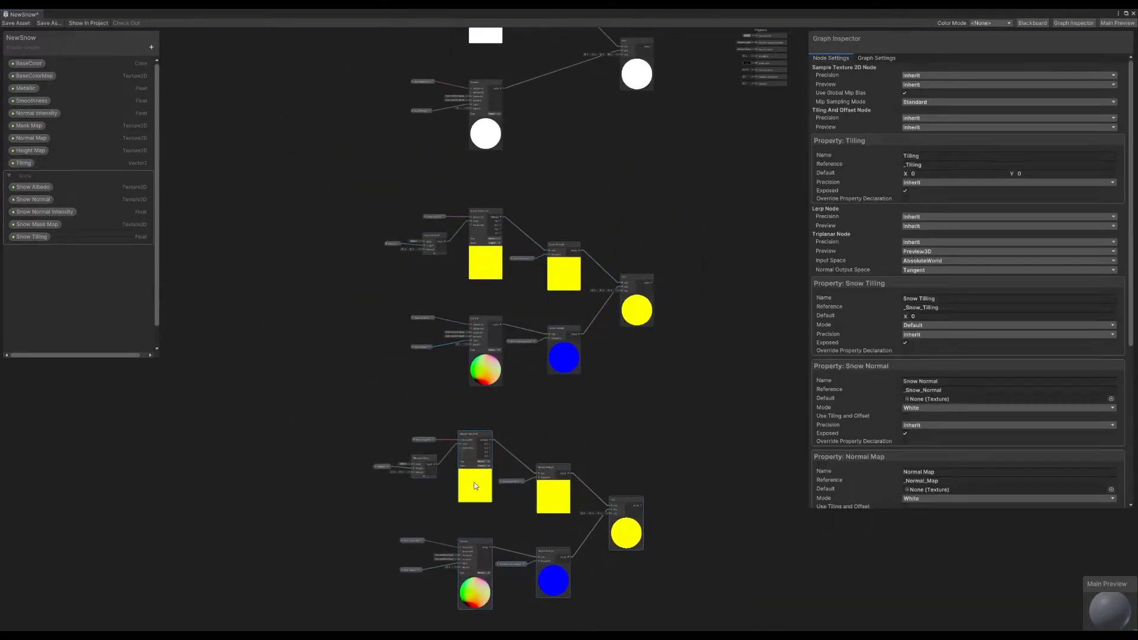
{"action": "left_click", "coordinate": [492, 420]}
Delete both Normal Strength nodes and their intensity property nodes from the new copy
{"action": "scroll", "coordinate": [489, 421], "scroll_direction": "up", "scroll_amount": 5}
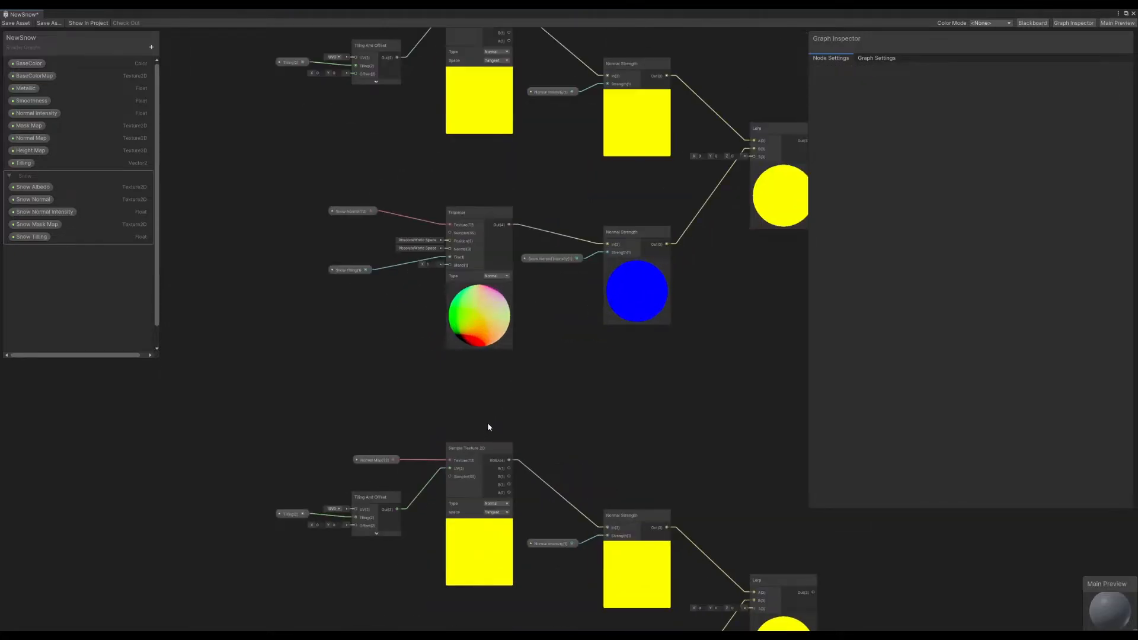
{"action": "middle_click_drag", "start_coordinate": [406, 460], "coordinate": [457, 368]}
{"action": "mouse_move", "coordinate": [380, 244]}
{"action": "middle_mouse_down"}
{"action": "mouse_move", "coordinate": [379, 219]}
{"action": "mouse_move", "coordinate": [379, 240]}
{"action": "middle_mouse_up"}
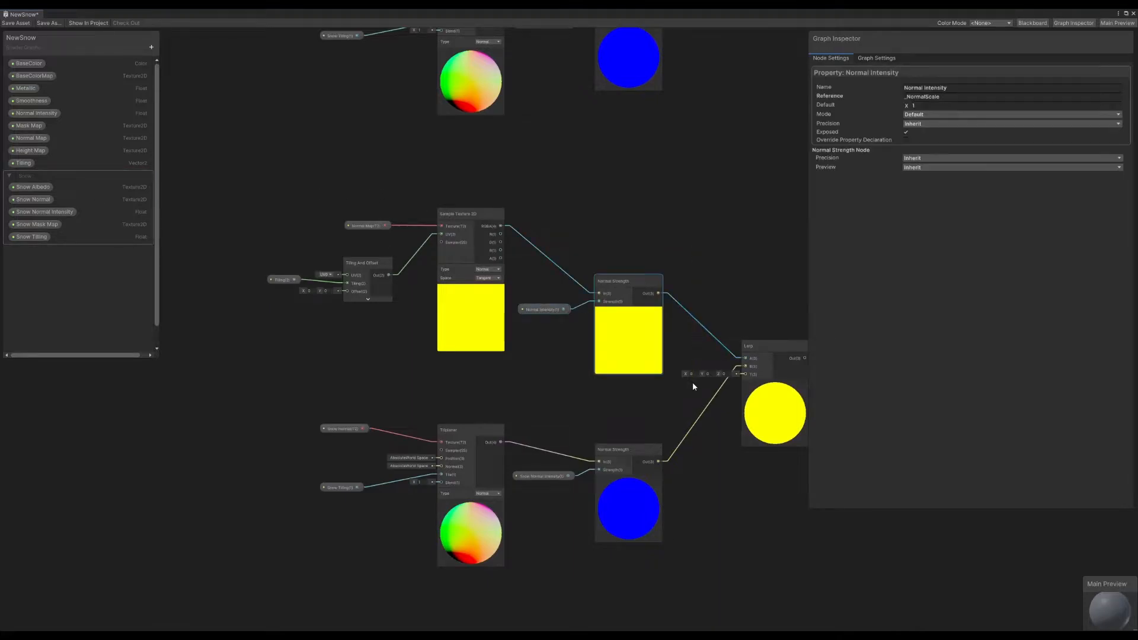
{"action": "key", "text": "Delete"}
{"action": "key", "text": "Delete"}
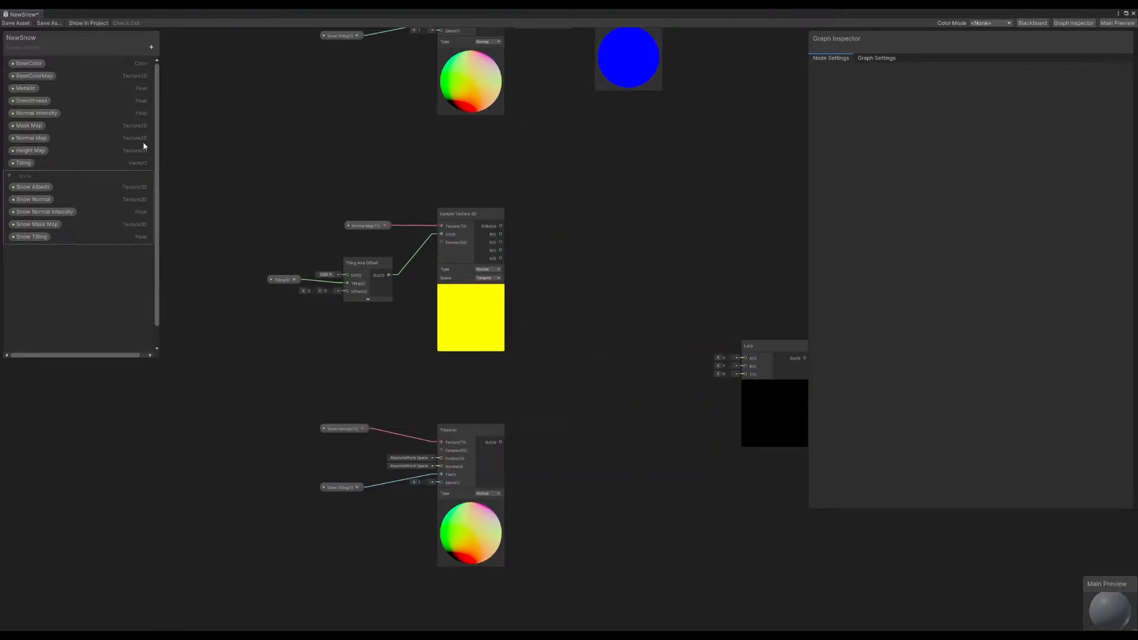
Replace the Normal Map property feeding the copied Sample Texture 2D with the Mask Map property
{"action": "left_click", "coordinate": [33, 126]}
{"action": "left_click", "coordinate": [375, 229]}
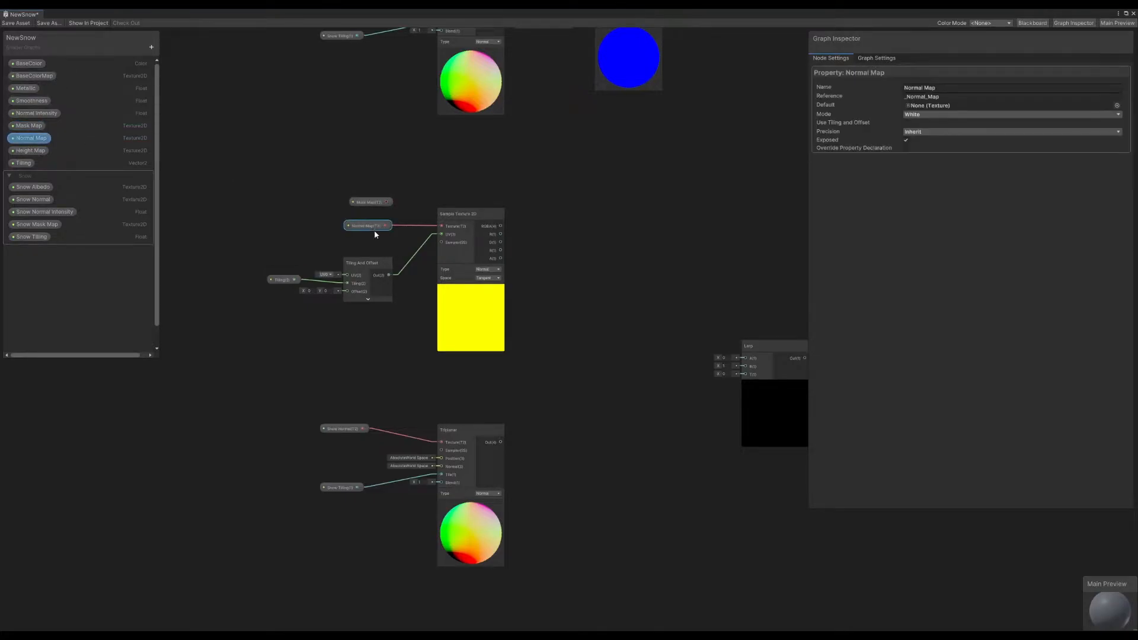
{"action": "key", "text": "Delete"}
{"action": "left_click_drag", "start_coordinate": [386, 202], "coordinate": [453, 238]}
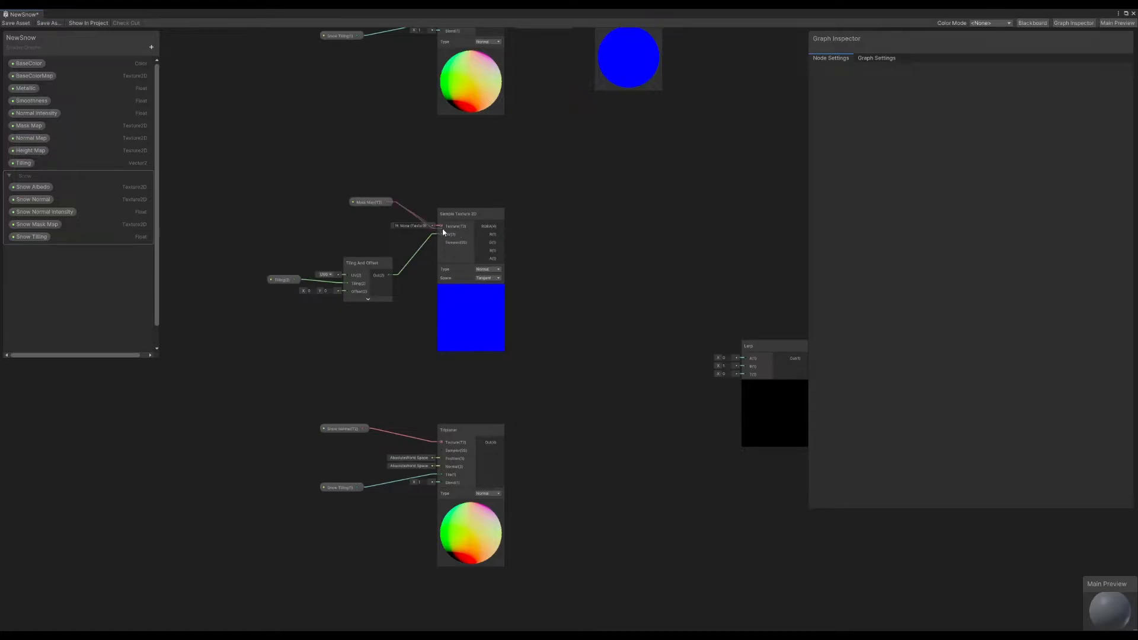
Replace the Snow Normal property feeding the copied Triplanar node with a Mask Map property node in the same spot
{"action": "left_click_drag", "start_coordinate": [30, 126], "coordinate": [394, 404]}
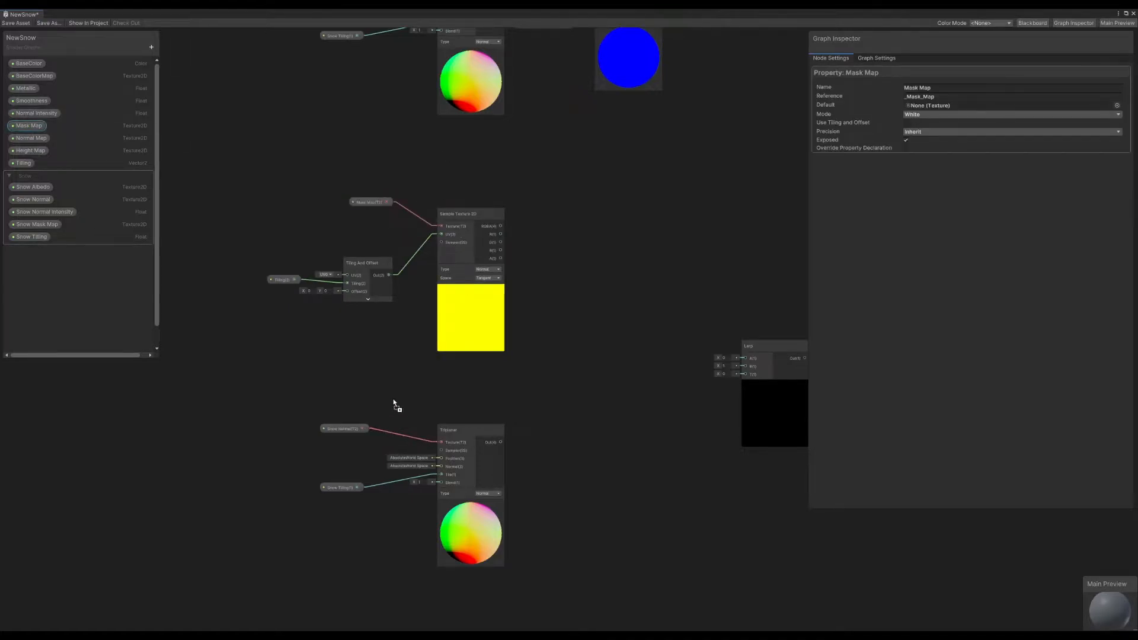
{"action": "left_click_drag", "start_coordinate": [324, 406], "coordinate": [443, 443]}
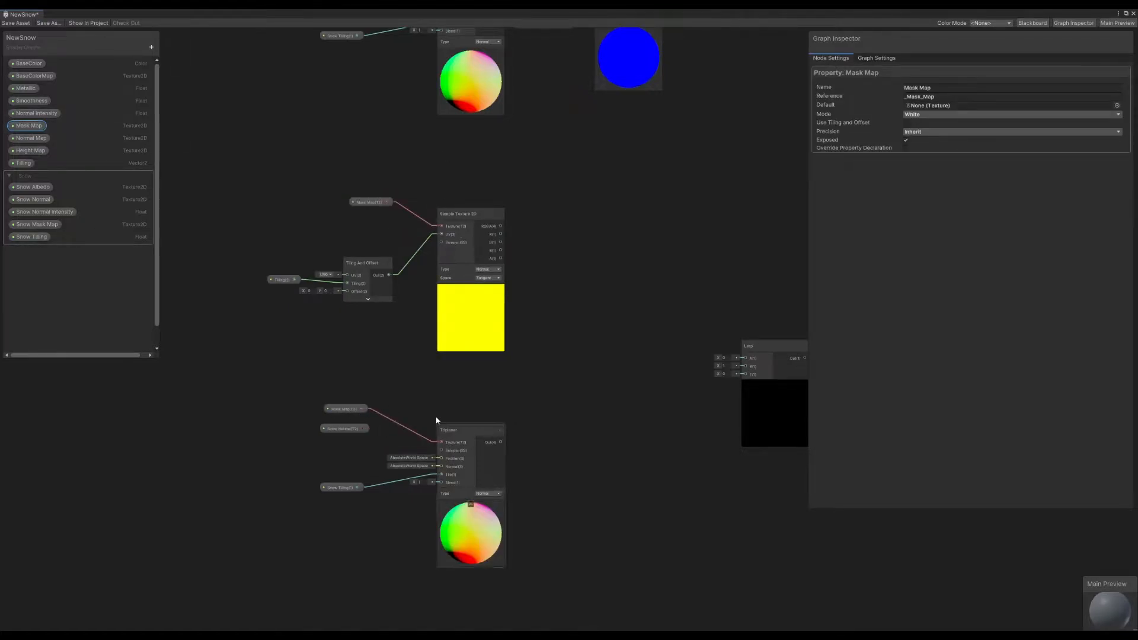
{"action": "left_click", "coordinate": [343, 429]}
{"action": "key", "text": "Delete"}
{"action": "left_click_drag", "start_coordinate": [345, 408], "coordinate": [341, 428]}
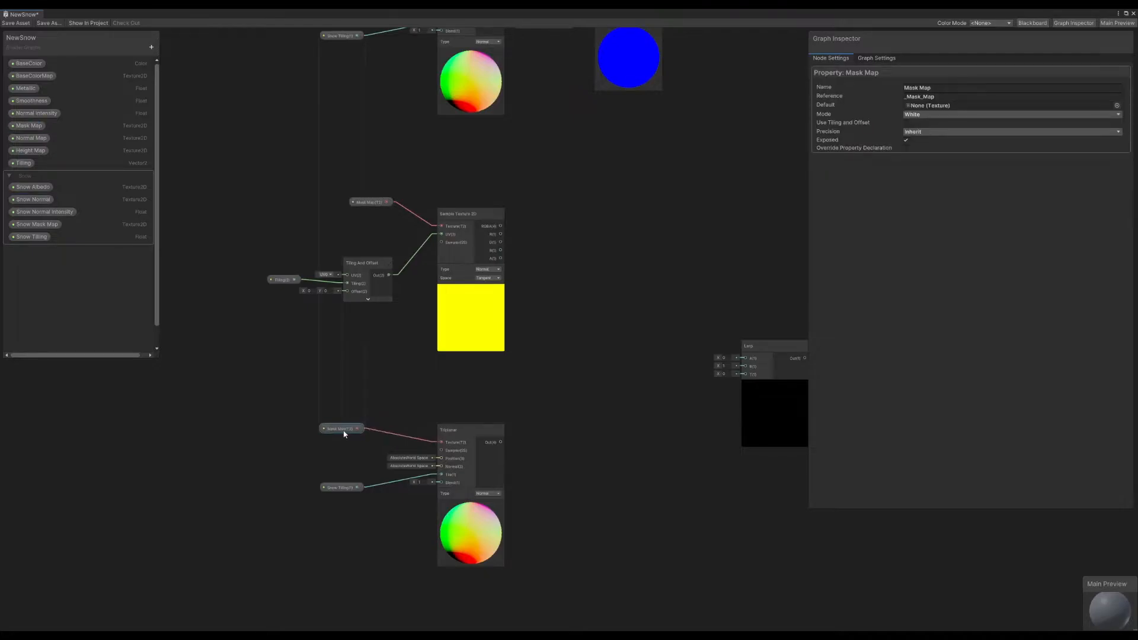
{"action": "left_click", "coordinate": [363, 386]}
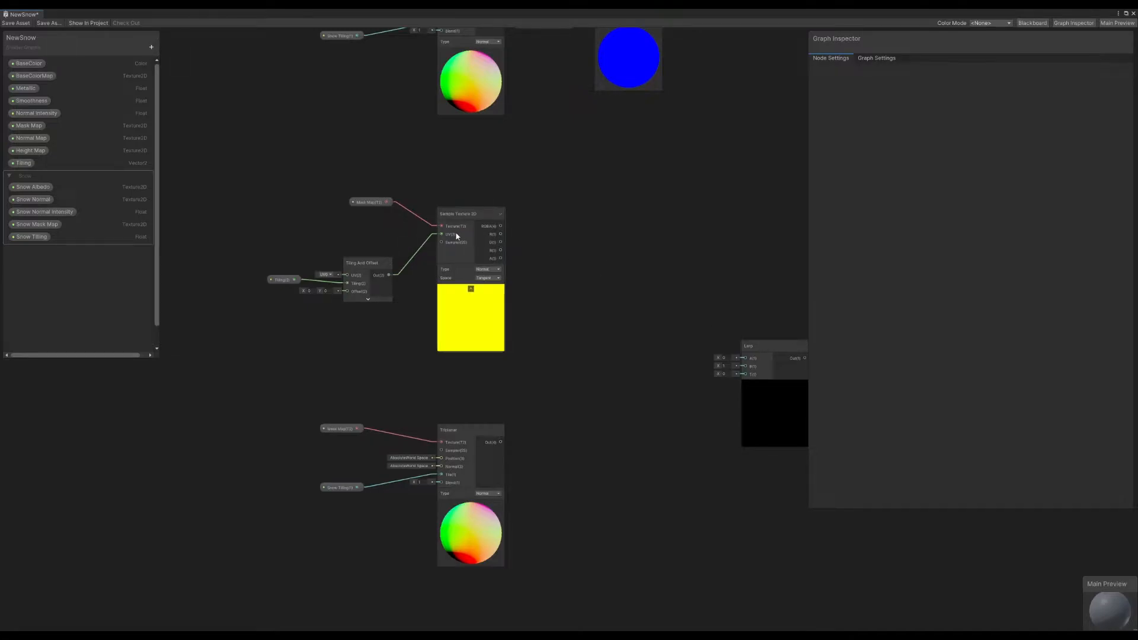
Add the Metallic property node and a Multiply node beside the mask map's Sample Texture 2D
{"action": "middle_click_drag", "start_coordinate": [613, 252], "coordinate": [594, 253]}
{"action": "left_click_drag", "start_coordinate": [27, 89], "coordinate": [516, 228]}
{"action": "key", "text": "space"}
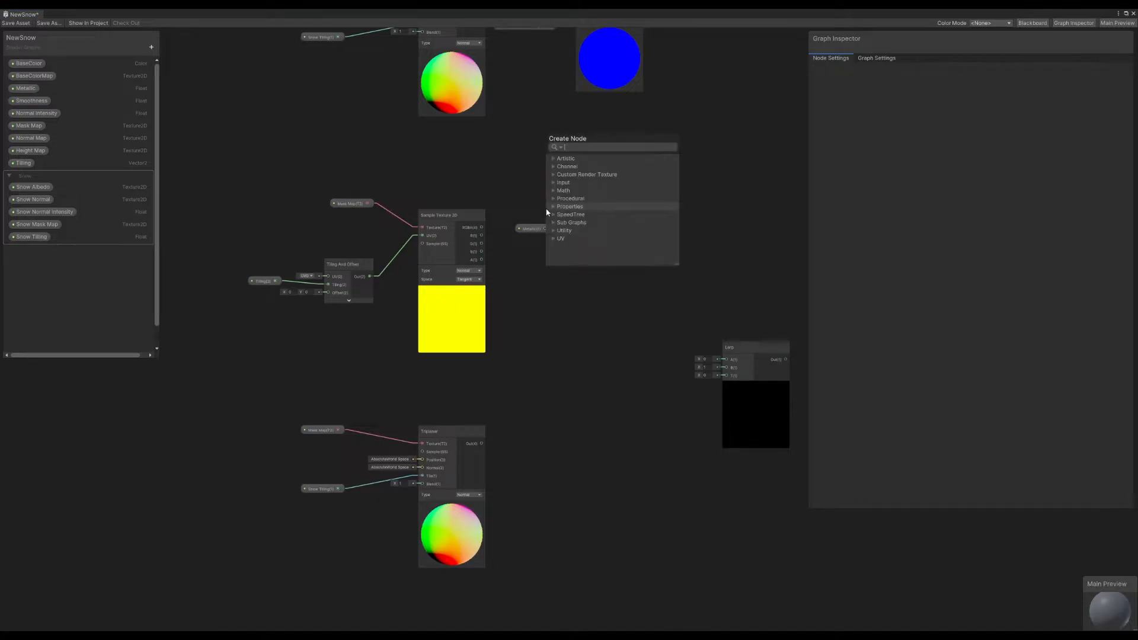
{"action": "type", "text": "nuk"}
{"action": "key", "text": "BackSpace"}
{"action": "key", "text": "BackSpace"}
{"action": "key", "text": "BackSpace"}
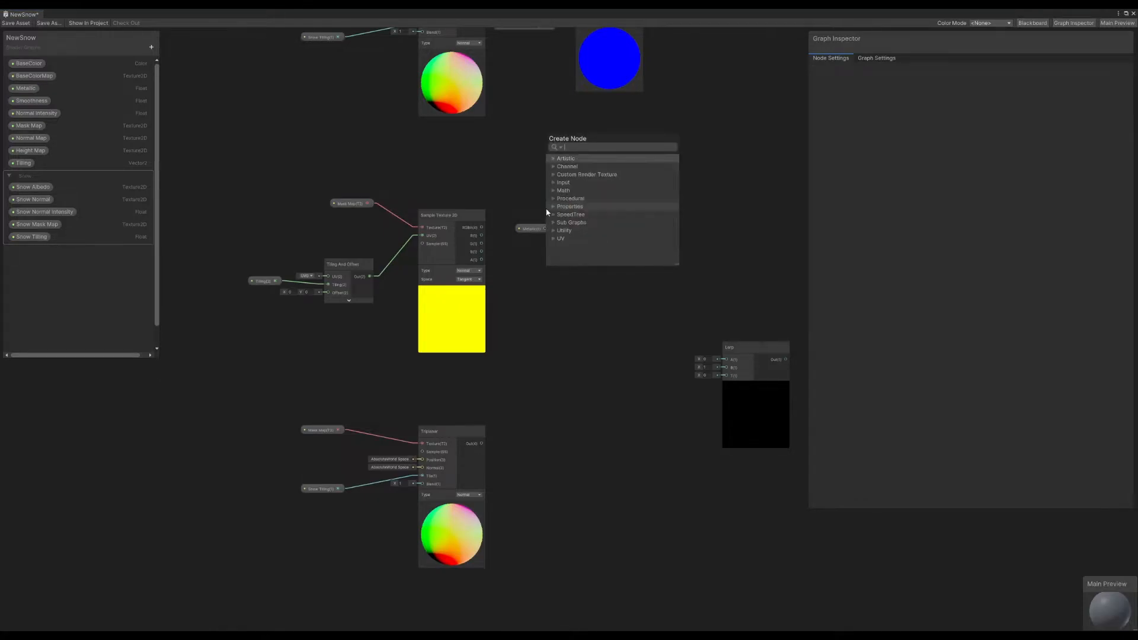
{"action": "type", "text": "muk"}
{"action": "key", "text": "BackSpace"}
{"action": "type", "text": "l"}
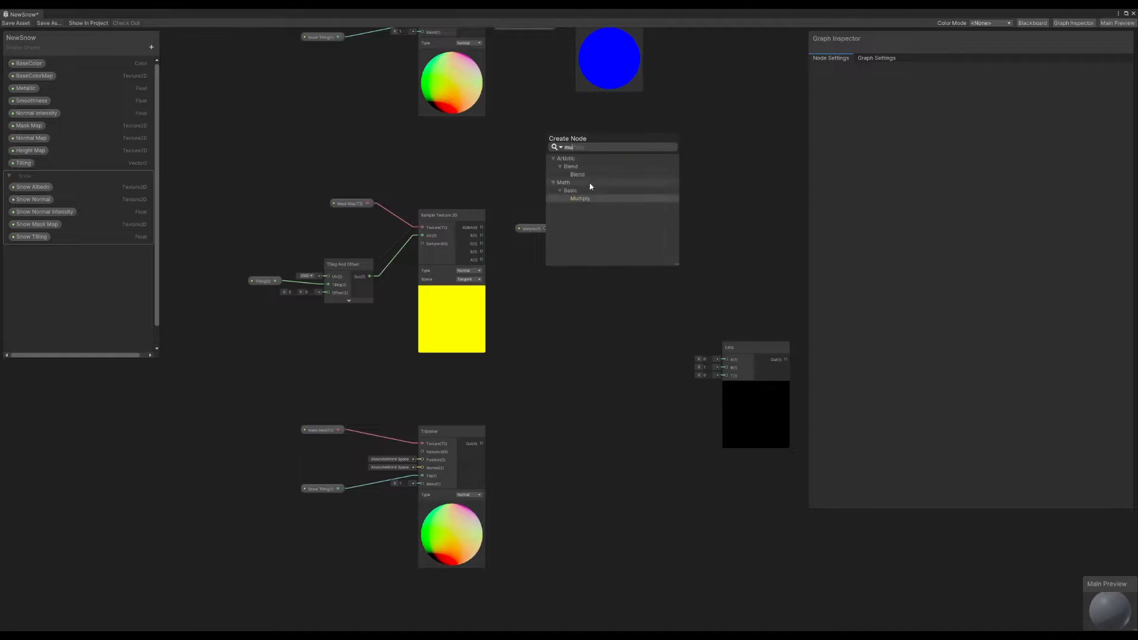
{"action": "left_click", "coordinate": [582, 196]}
{"action": "left_click_drag", "start_coordinate": [597, 236], "coordinate": [621, 252]}
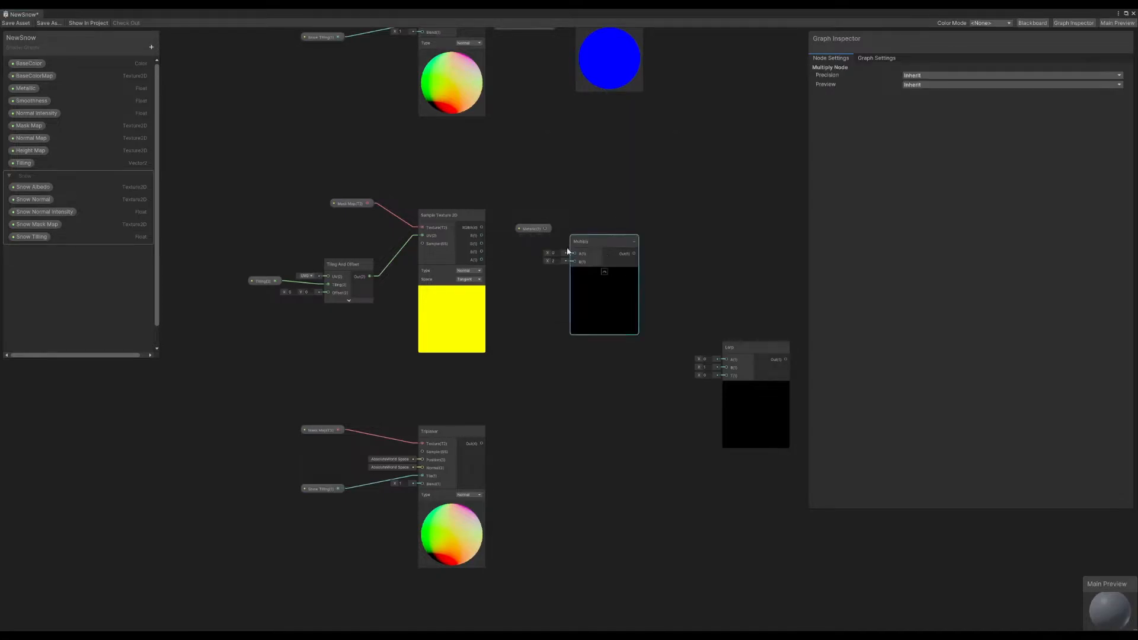
Multiply Metallic by the mask texture's R output, feed the result to the Lerp's A input, and collapse the Multiply preview
{"action": "left_click", "coordinate": [521, 222]}
{"action": "left_click_drag", "start_coordinate": [481, 236], "coordinate": [579, 265]}
{"action": "left_click", "coordinate": [536, 253]}
{"action": "left_click_drag", "start_coordinate": [481, 236], "coordinate": [728, 360]}
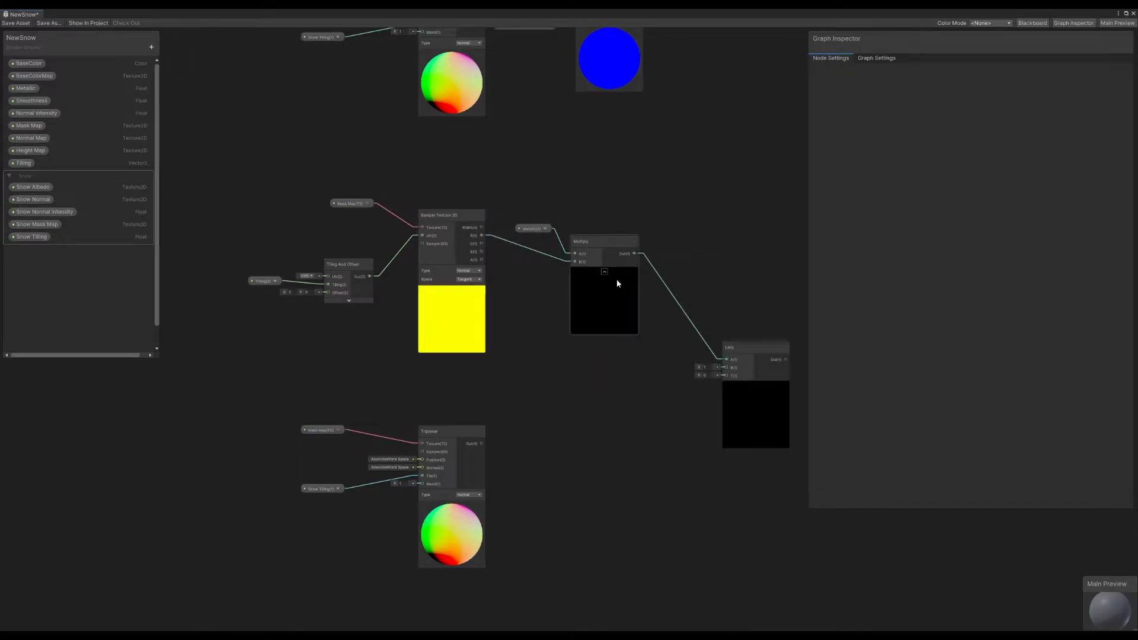
{"action": "left_click", "coordinate": [604, 272]}
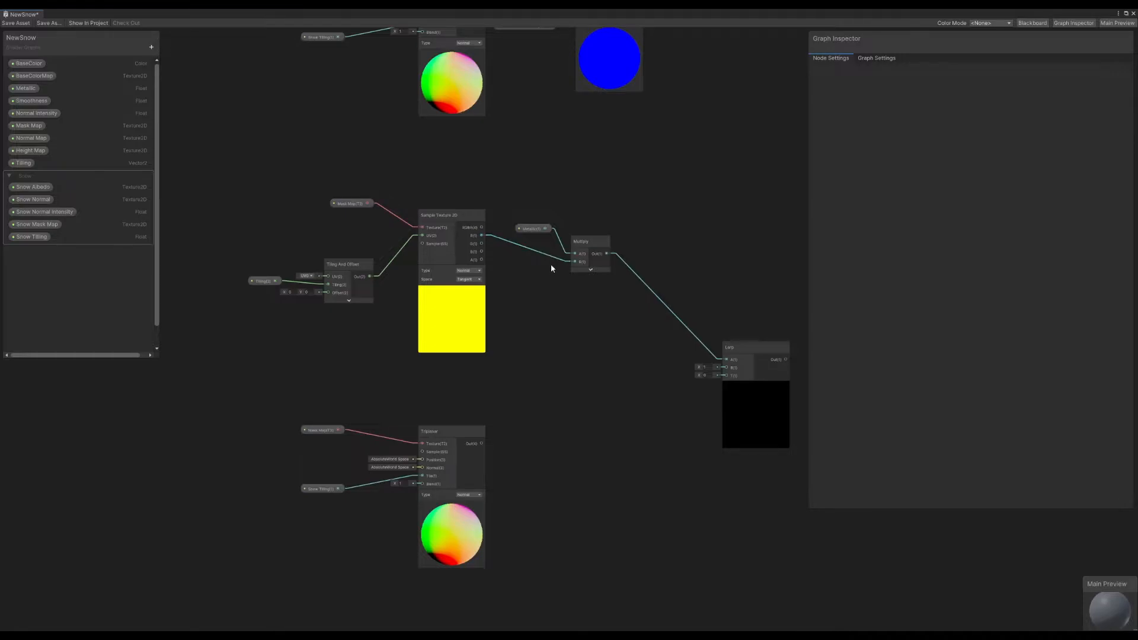
{"action": "key", "text": "space"}
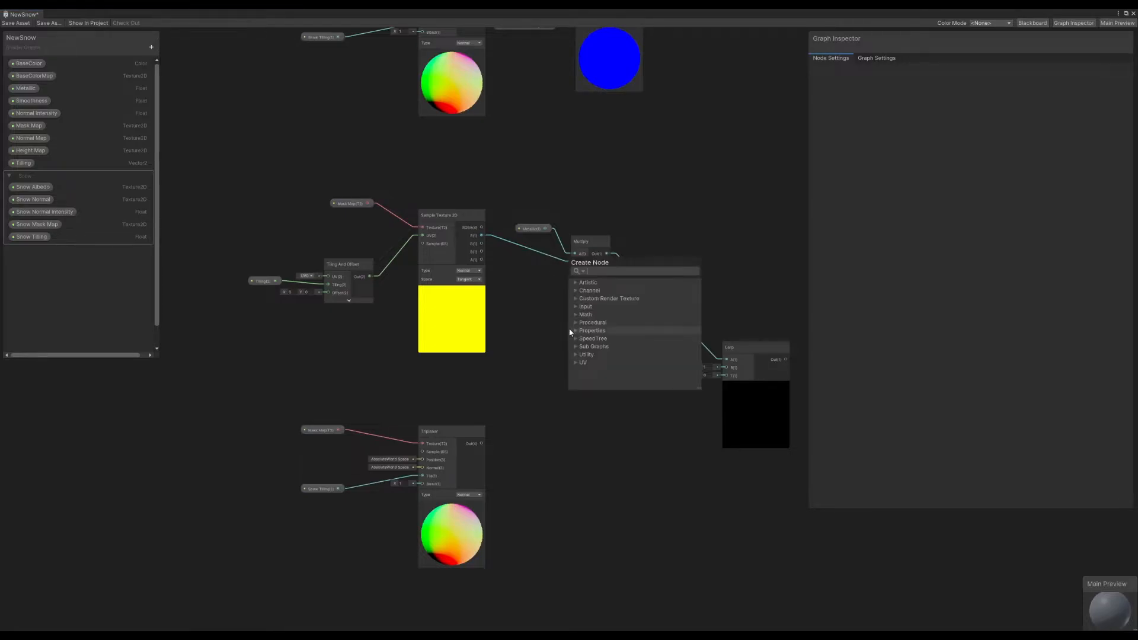
{"action": "left_click", "coordinate": [151, 114]}
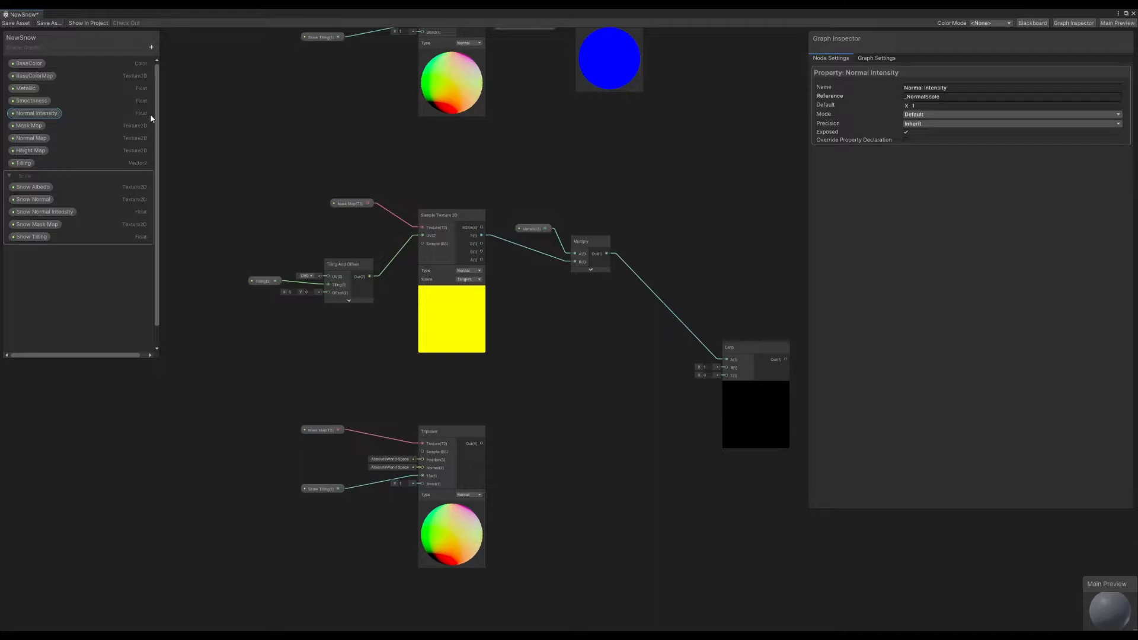
{"action": "left_click", "coordinate": [503, 255]}
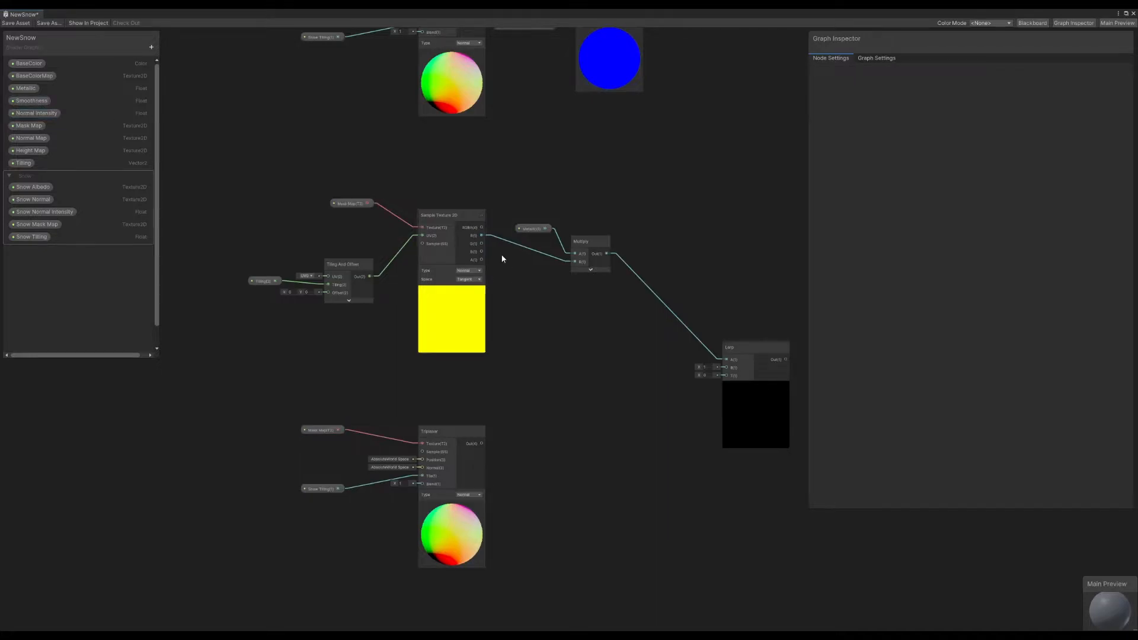
Duplicate the mask network's Lerp node below the original and connect the mask Sample Texture 2D's G output to the copy's A input
{"action": "left_click_drag", "start_coordinate": [481, 243], "coordinate": [667, 385]}
{"action": "left_click", "coordinate": [753, 408]}
{"action": "key", "text": "ctrl+d"}
{"action": "left_click_drag", "start_coordinate": [774, 464], "coordinate": [740, 569]}
{"action": "left_click", "coordinate": [599, 391]}
{"action": "left_click_drag", "start_coordinate": [482, 244], "coordinate": [726, 534]}
Add a third Lerp node directly below the two existing Lerp nodes of the mask map network
{"action": "middle_click_drag", "start_coordinate": [477, 423], "coordinate": [483, 401]}
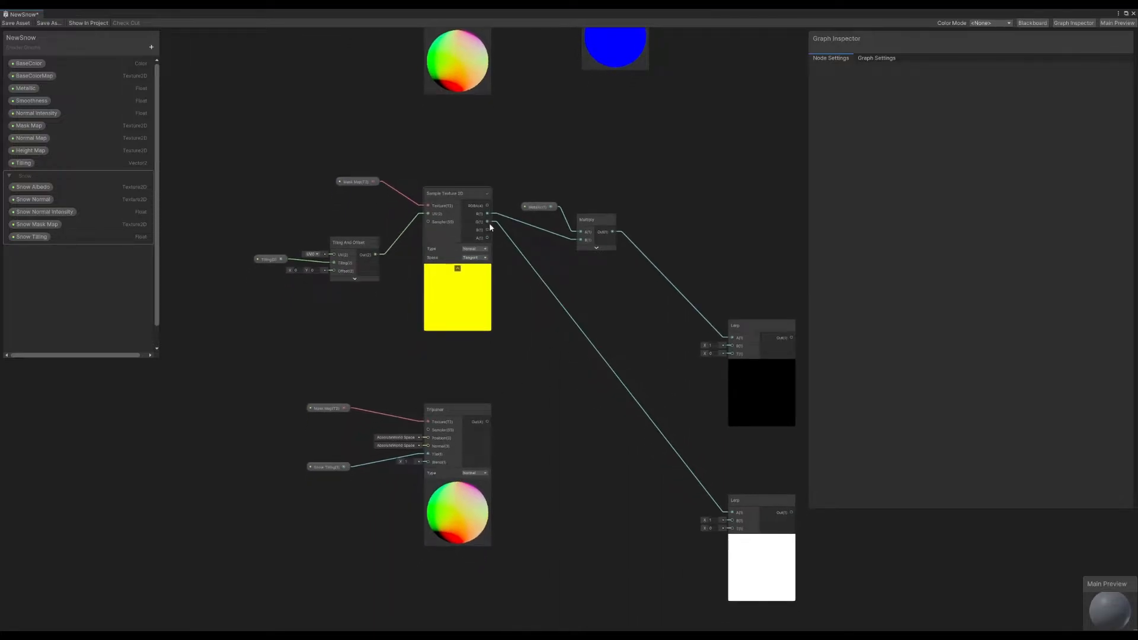
{"action": "middle_click_drag", "start_coordinate": [569, 363], "coordinate": [514, 268]}
{"action": "scroll", "coordinate": [513, 268], "scroll_direction": "down", "scroll_amount": 2}
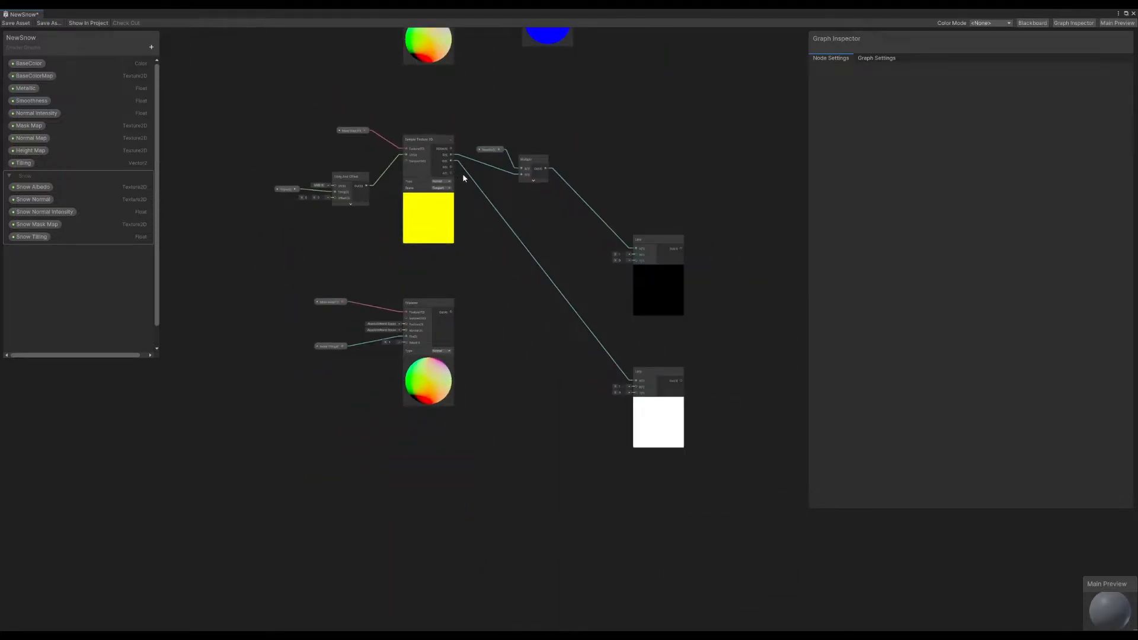
{"action": "key", "text": "space"}
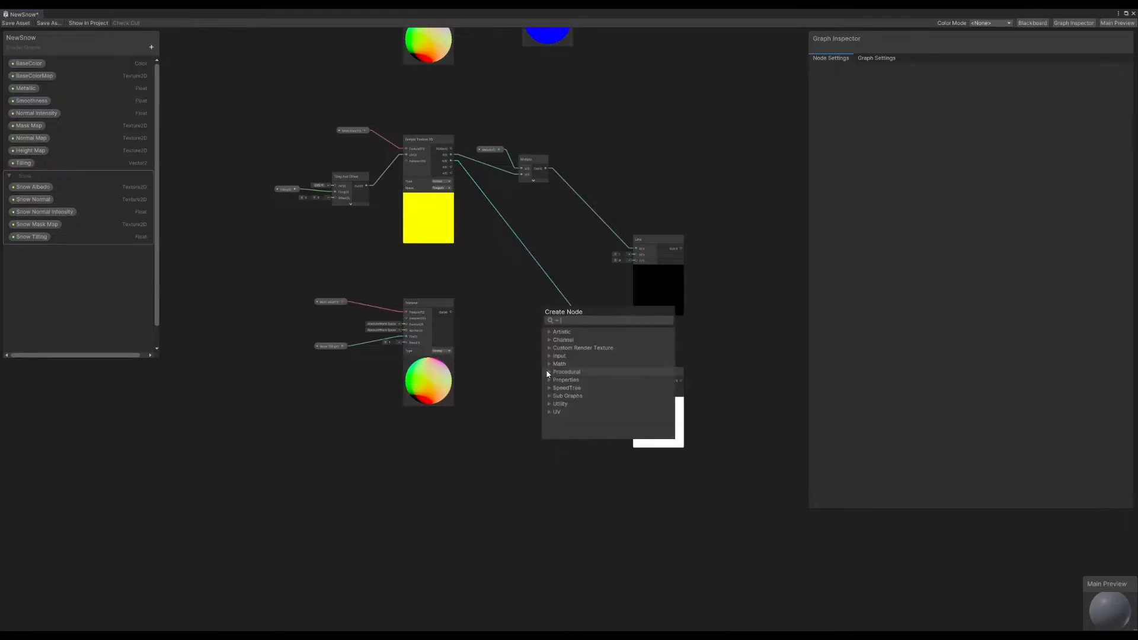
{"action": "type", "text": "karp"}
{"action": "key", "text": "BackSpace"}
{"action": "key", "text": "BackSpace"}
{"action": "key", "text": "BackSpace"}
{"action": "key", "text": "BackSpace"}
{"action": "type", "text": "ka"}
{"action": "key", "text": "BackSpace"}
{"action": "type", "text": "lerp"}
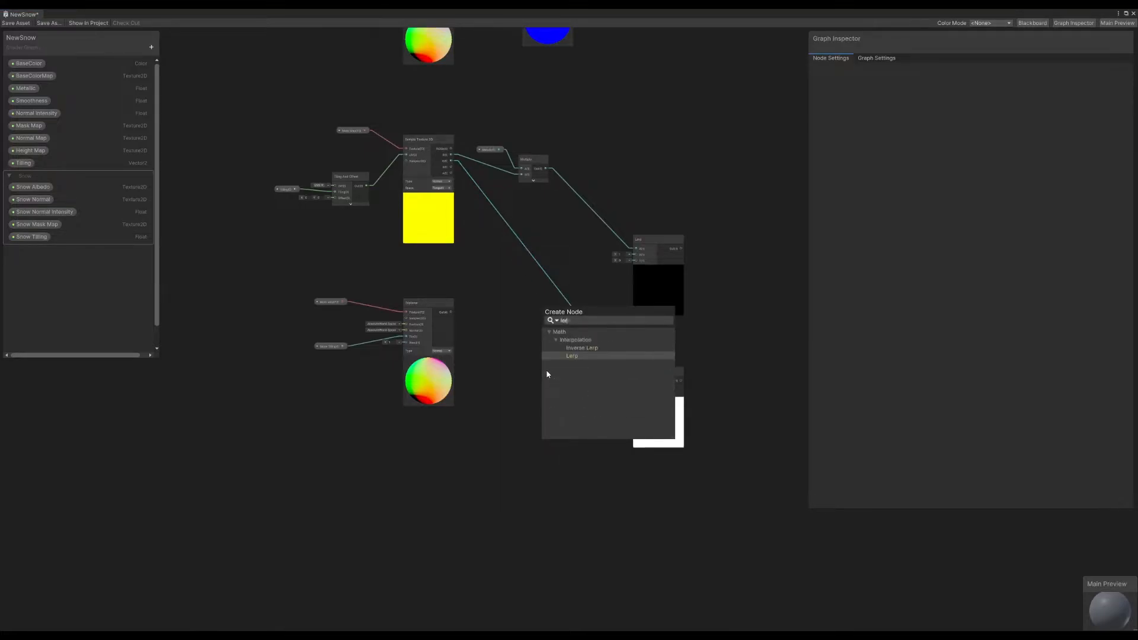
{"action": "key", "text": "Return"}
{"action": "left_click_drag", "start_coordinate": [568, 391], "coordinate": [659, 472]}
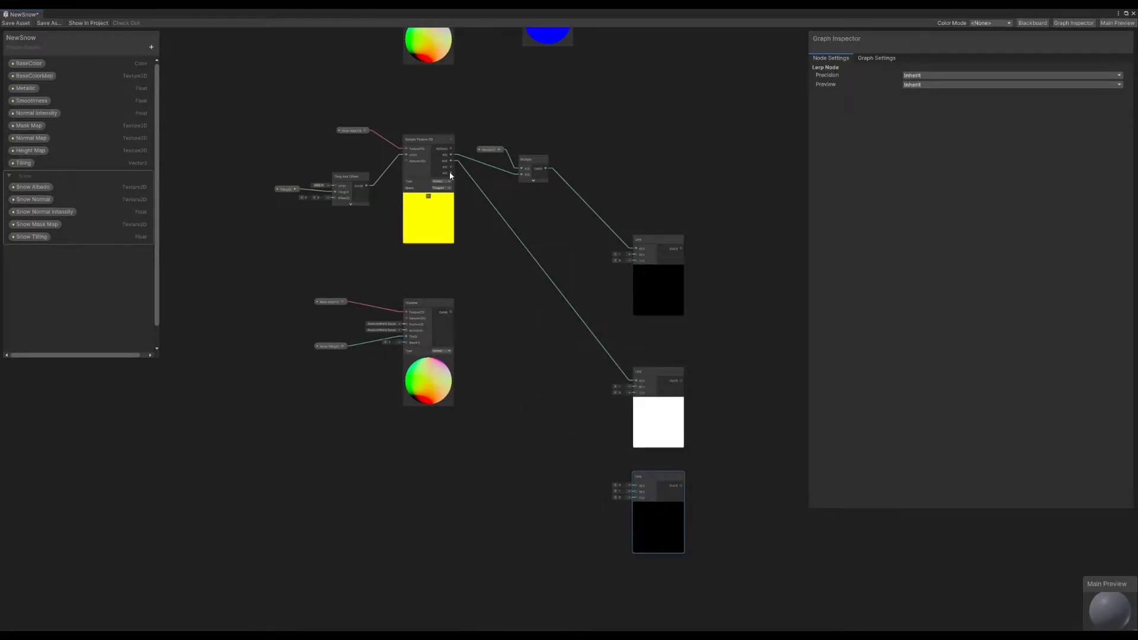
Add the Smoothness property node and a Multiply node near the mask network's Lerps, and connect Smoothness to the Multiply's A input
{"action": "left_click_drag", "start_coordinate": [33, 100], "coordinate": [529, 380]}
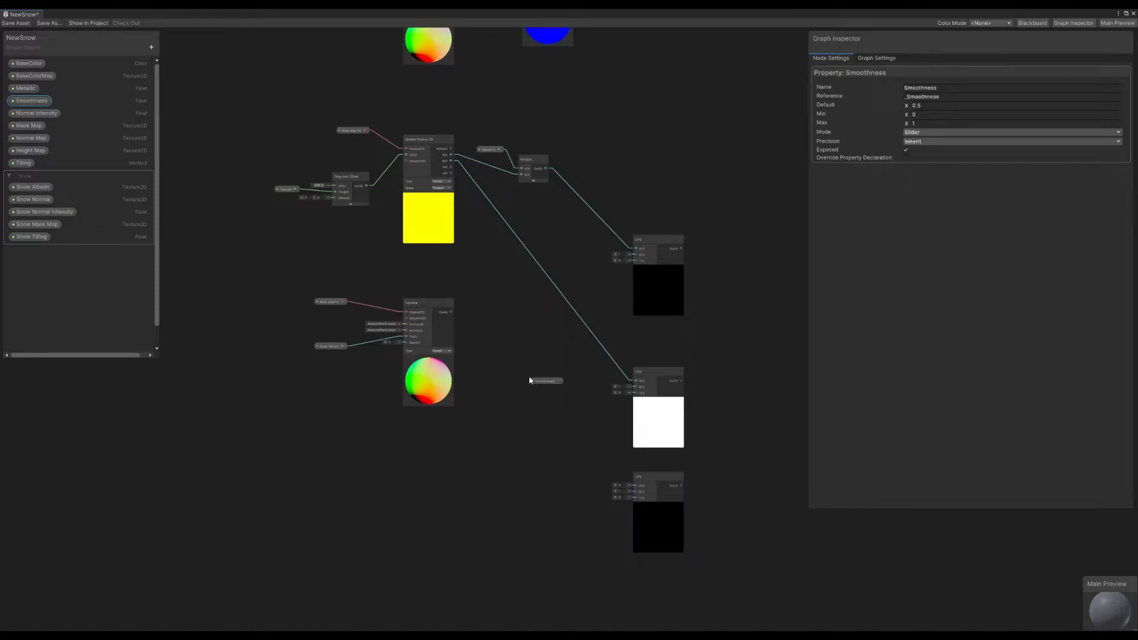
{"action": "left_click", "coordinate": [462, 239]}
{"action": "key", "text": "space"}
{"action": "type", "text": "mu"}
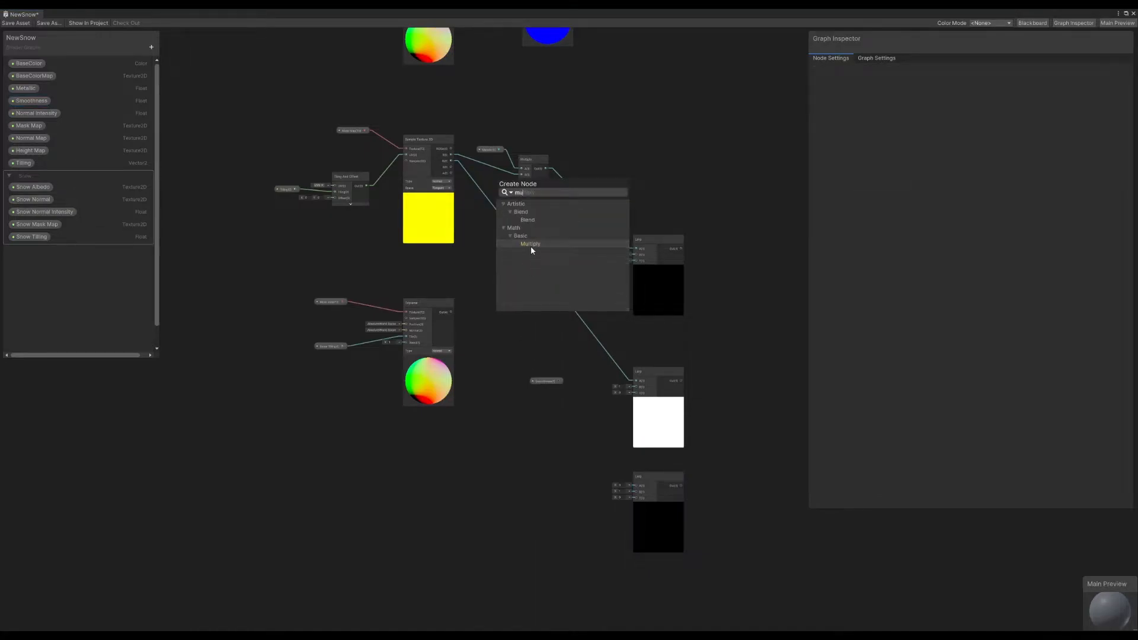
{"action": "double_click", "coordinate": [531, 244]}
{"action": "left_click_drag", "start_coordinate": [536, 335], "coordinate": [587, 420]}
{"action": "left_click_drag", "start_coordinate": [538, 384], "coordinate": [553, 366]}
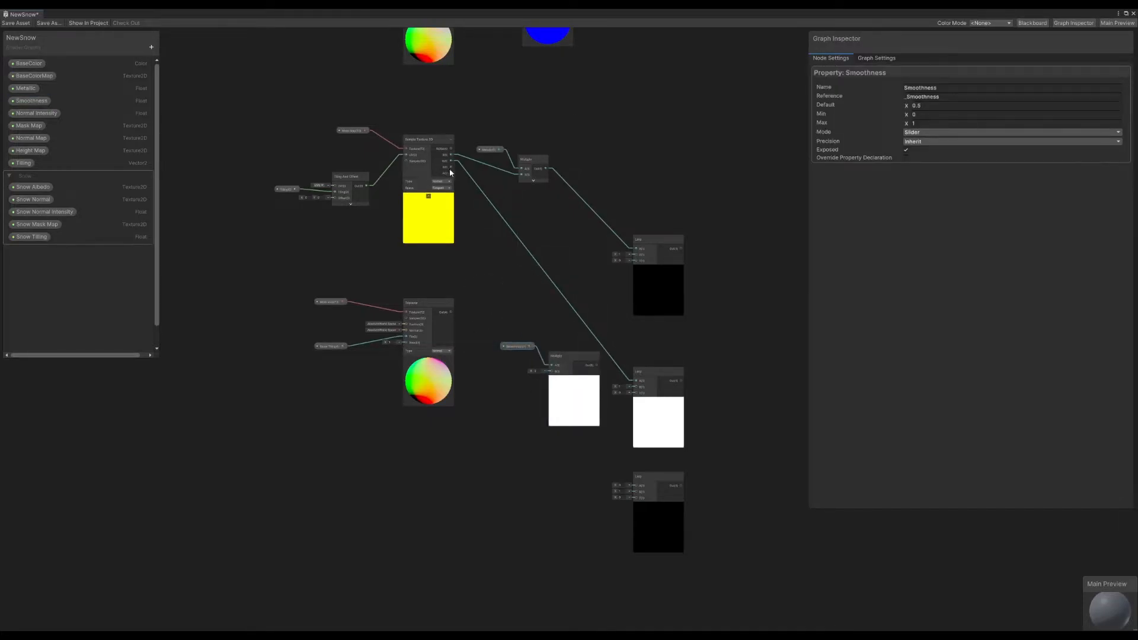
Multiply Smoothness by the mask texture's A output, collapse the Multiply preview, and feed the result to the third Lerp's A input
{"action": "left_click_drag", "start_coordinate": [450, 173], "coordinate": [552, 371]}
{"action": "left_click_drag", "start_coordinate": [485, 335], "coordinate": [527, 358]}
{"action": "left_click", "coordinate": [530, 360]}
{"action": "left_click", "coordinate": [578, 386]}
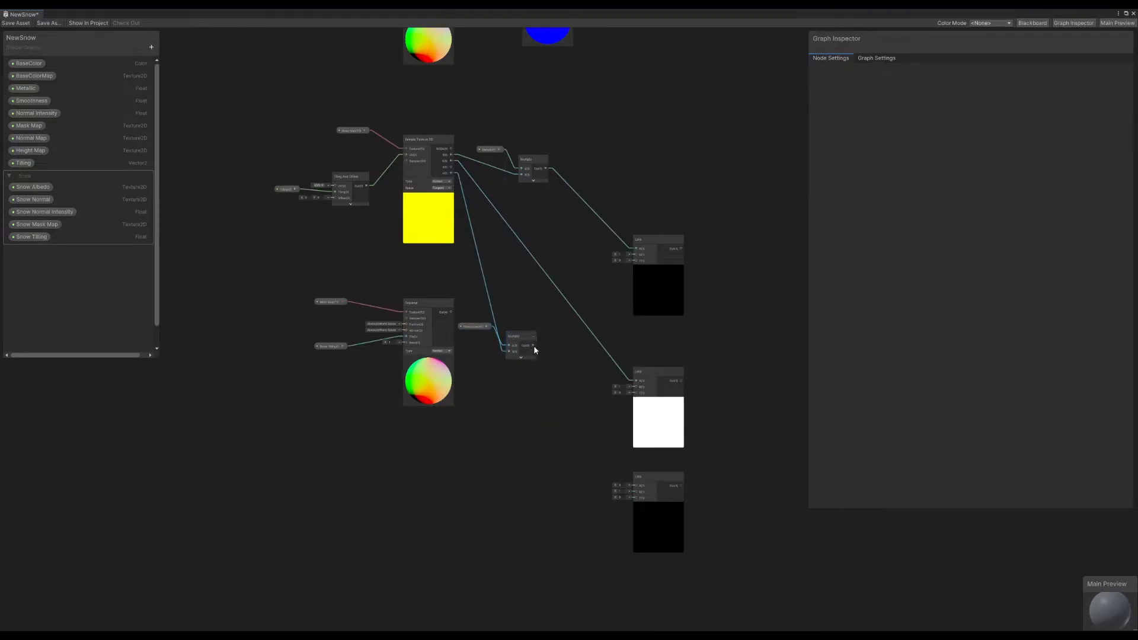
{"action": "left_click_drag", "start_coordinate": [613, 444], "coordinate": [635, 485]}
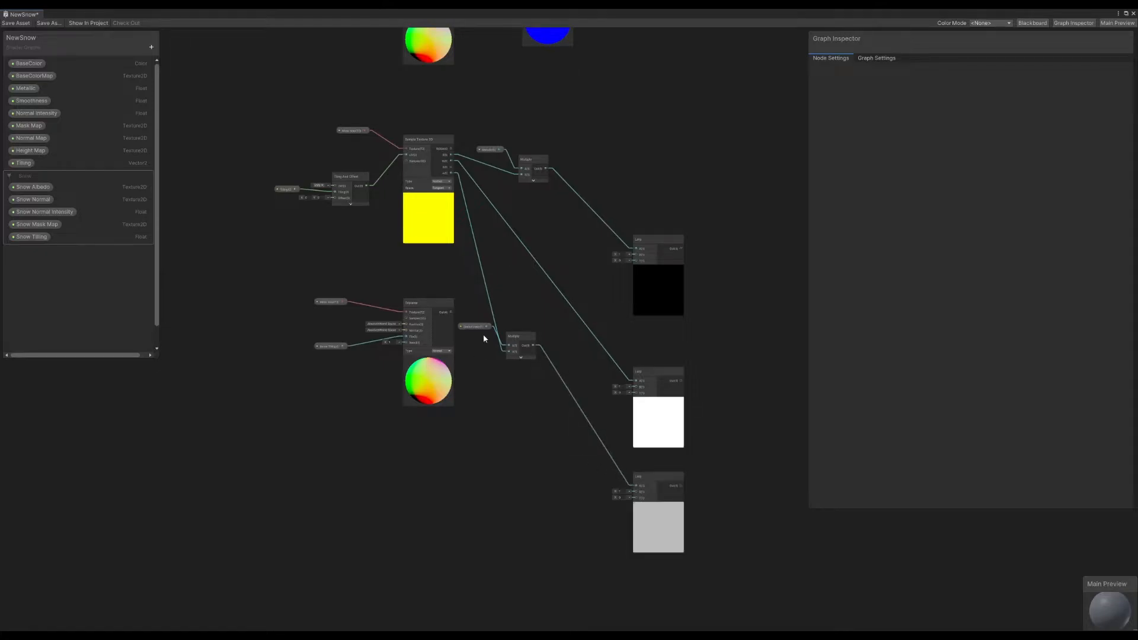
{"action": "left_click_drag", "start_coordinate": [479, 330], "coordinate": [484, 326]}
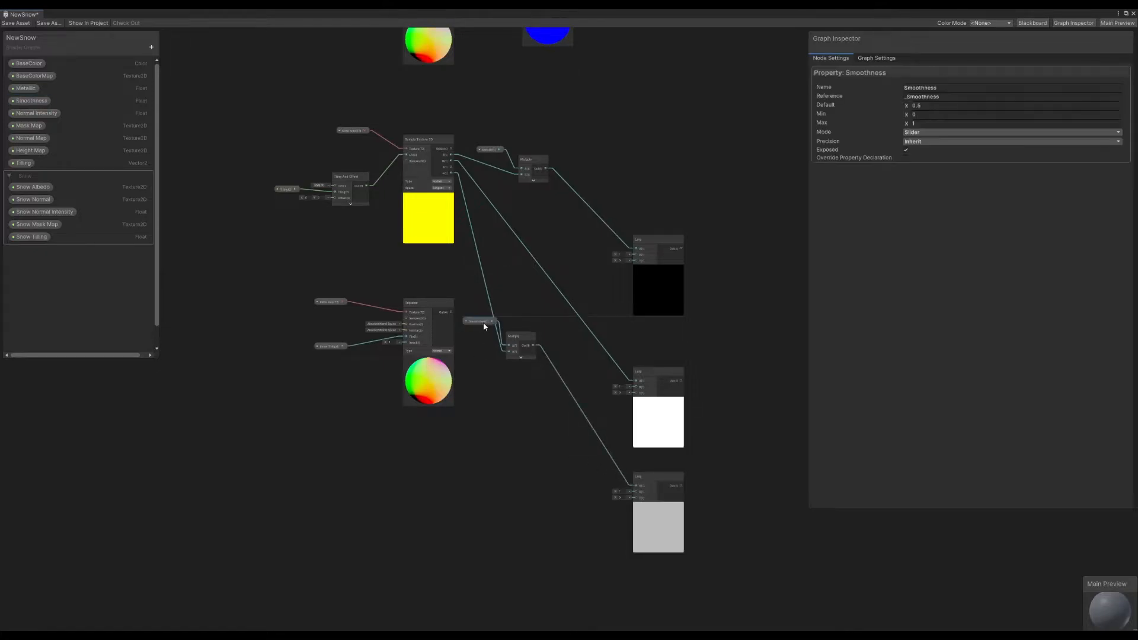
Move the mask network's Triplanar node and its two property nodes further down
{"action": "left_click", "coordinate": [304, 288]}
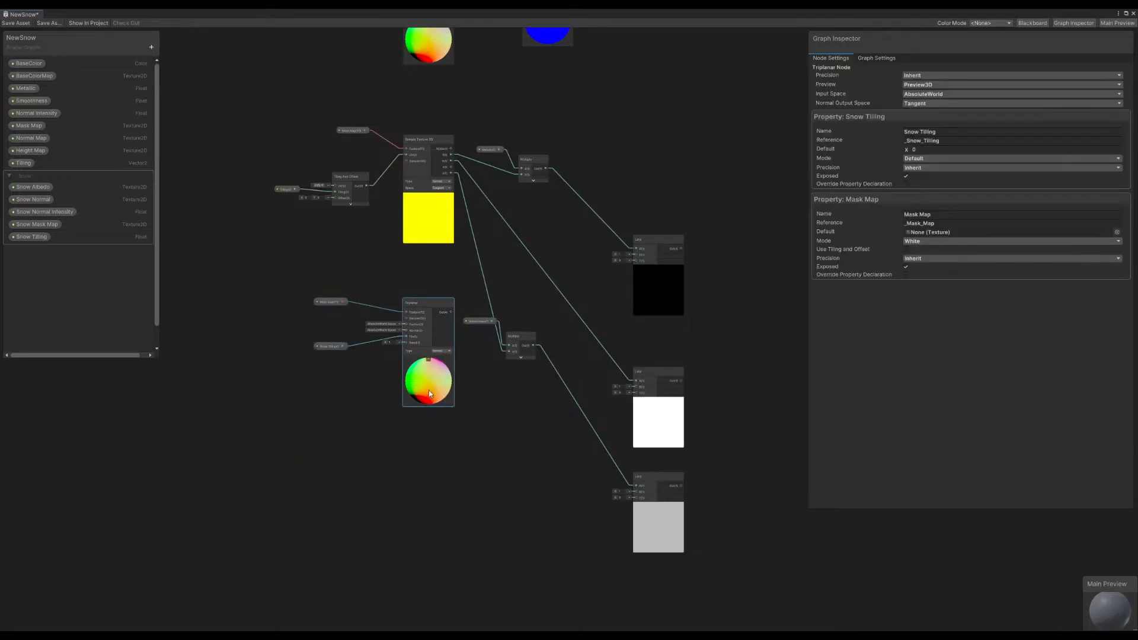
{"action": "left_click_drag", "start_coordinate": [428, 390], "coordinate": [428, 458]}
{"action": "left_click", "coordinate": [417, 312]}
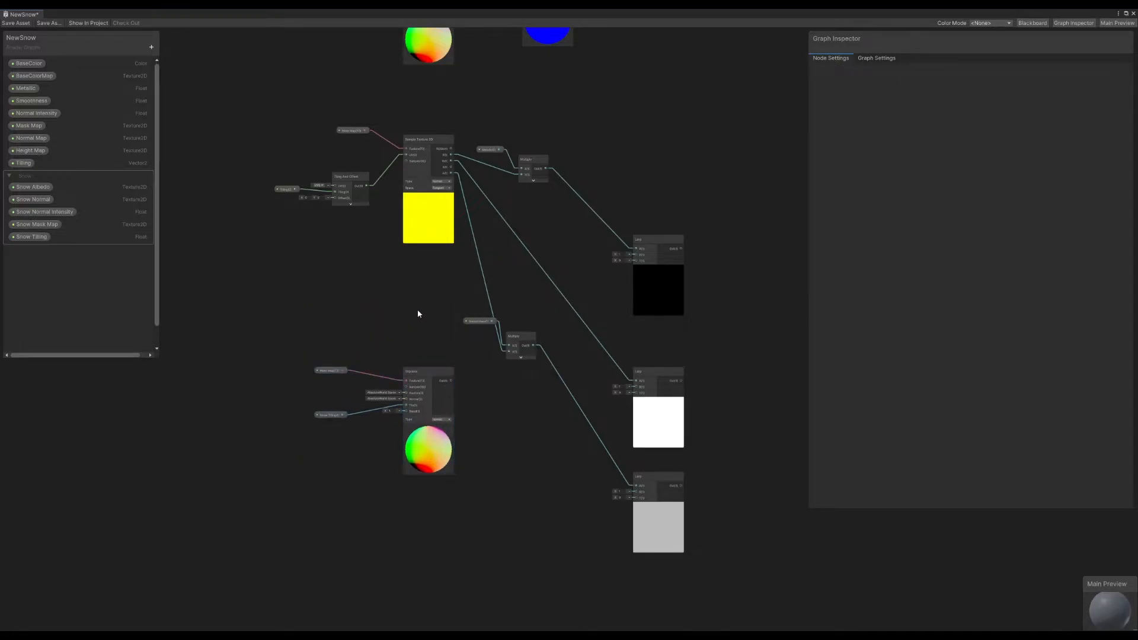
Add a Split node beside the mask network's Triplanar node and connect the Triplanar output to the Split input
{"action": "middle_click_drag", "start_coordinate": [417, 313], "coordinate": [386, 366]}
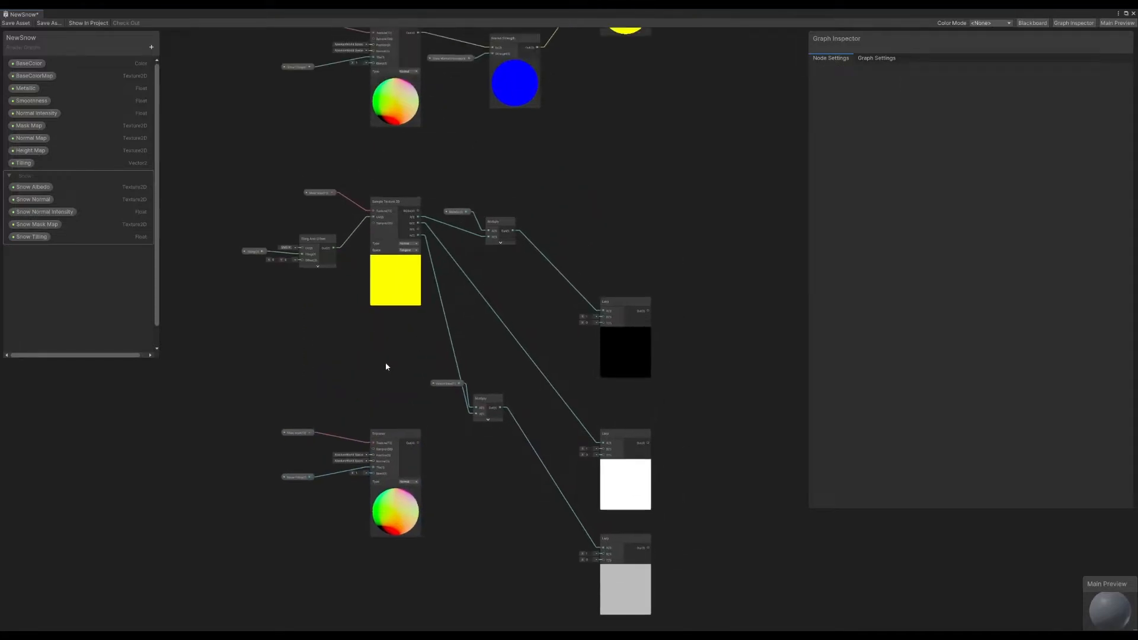
{"action": "key", "text": "space"}
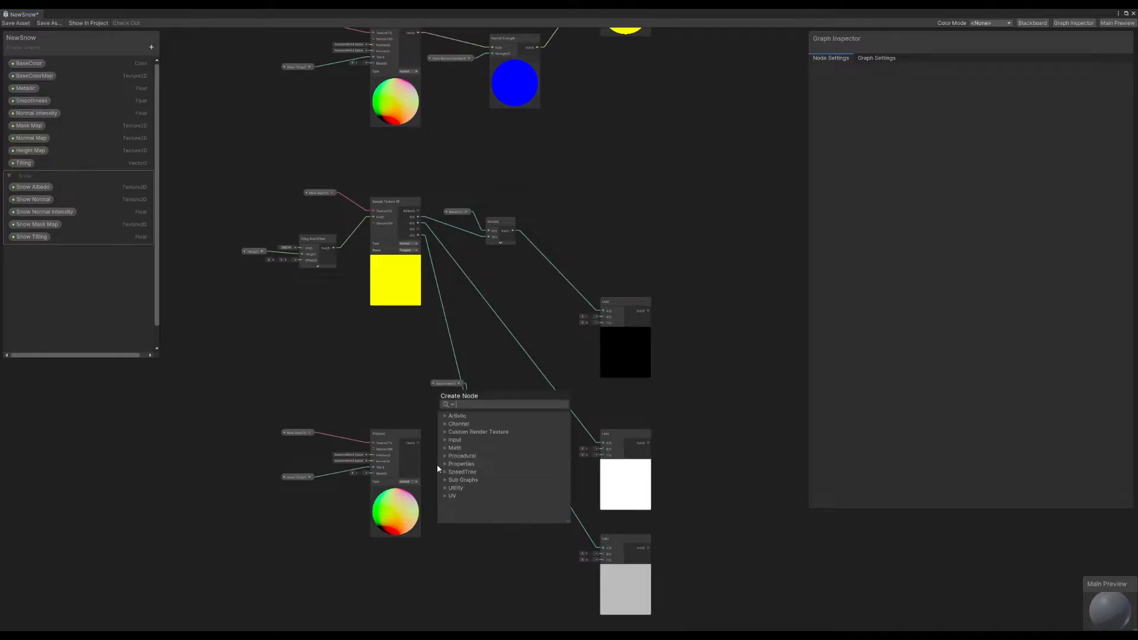
{"action": "type", "text": "spl"}
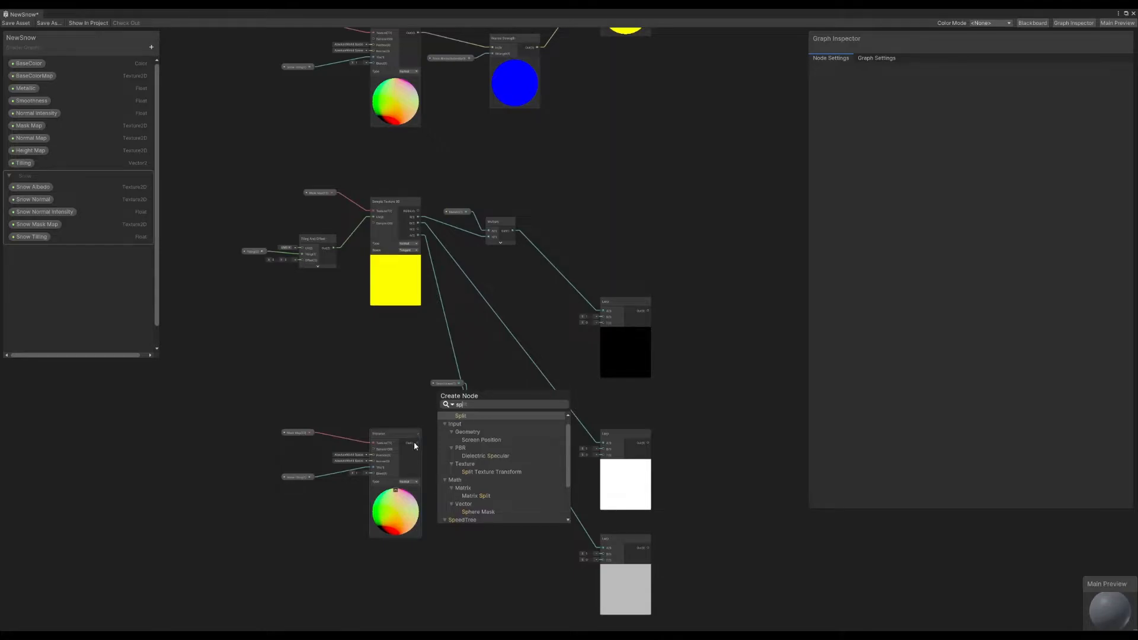
{"action": "left_click", "coordinate": [453, 416]}
{"action": "left_click", "coordinate": [447, 479]}
{"action": "scroll", "coordinate": [409, 469], "scroll_direction": "up", "scroll_amount": 5}
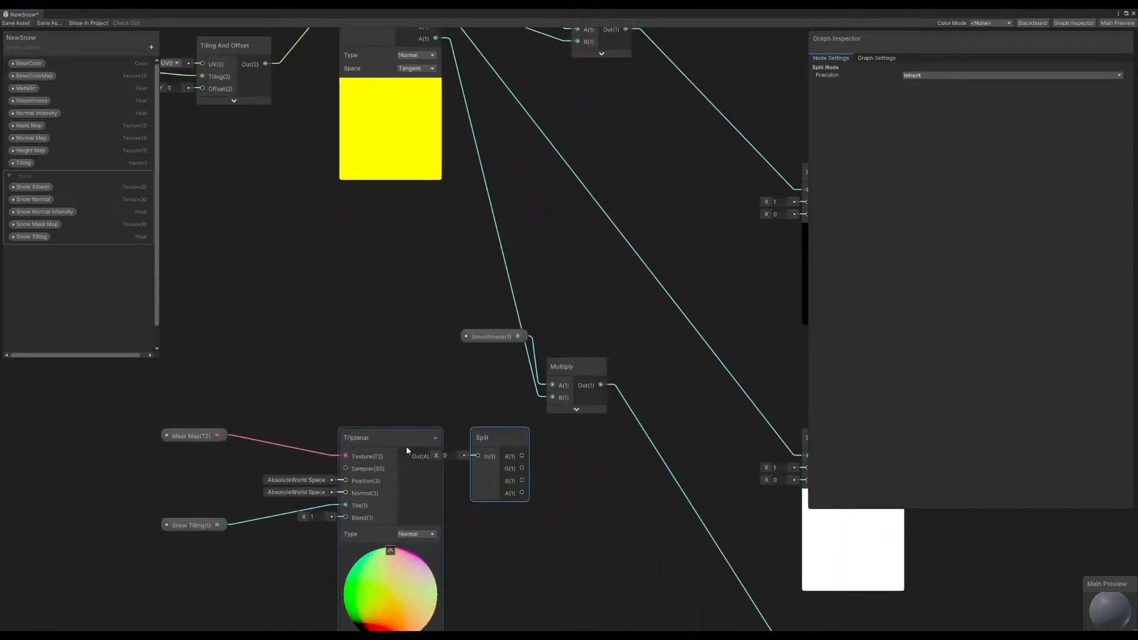
{"action": "left_click_drag", "start_coordinate": [197, 399], "coordinate": [375, 505]}
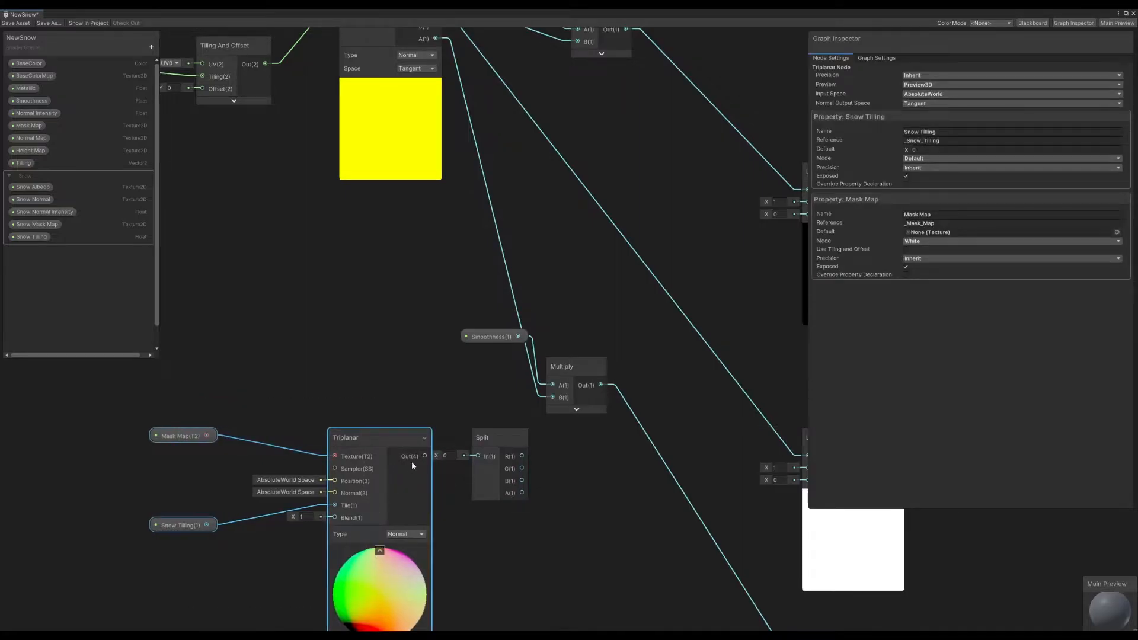
{"action": "left_click_drag", "start_coordinate": [424, 455], "coordinate": [477, 456]}
{"action": "left_click_drag", "start_coordinate": [361, 459], "coordinate": [373, 456]}
{"action": "left_click", "coordinate": [398, 395]}
Connect the Split's R, G and A outputs to the B inputs of the first, second and third mask Lerps respectively
{"action": "scroll", "coordinate": [433, 363], "scroll_direction": "down", "scroll_amount": 4}
{"action": "scroll", "coordinate": [425, 366], "scroll_direction": "up", "scroll_amount": 2}
{"action": "scroll", "coordinate": [456, 374], "scroll_direction": "up", "scroll_amount": 1}
{"action": "middle_click_drag", "start_coordinate": [461, 373], "coordinate": [429, 439]}
{"action": "scroll", "coordinate": [429, 440], "scroll_direction": "down", "scroll_amount": 1}
{"action": "mouse_move", "coordinate": [464, 513]}
{"action": "left_mouse_down"}
{"action": "mouse_move", "coordinate": [674, 312]}
{"action": "mouse_move", "coordinate": [678, 328]}
{"action": "left_mouse_up"}
{"action": "middle_click_drag", "start_coordinate": [588, 375], "coordinate": [500, 263]}
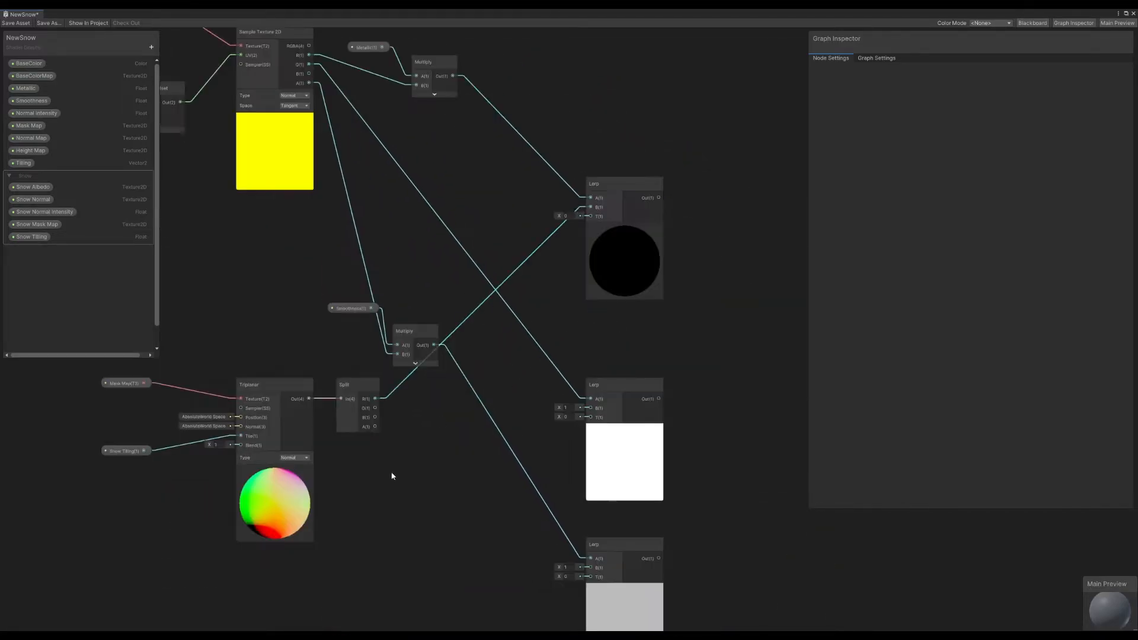
{"action": "left_click_drag", "start_coordinate": [375, 407], "coordinate": [595, 409]}
{"action": "middle_click_drag", "start_coordinate": [429, 475], "coordinate": [474, 350]}
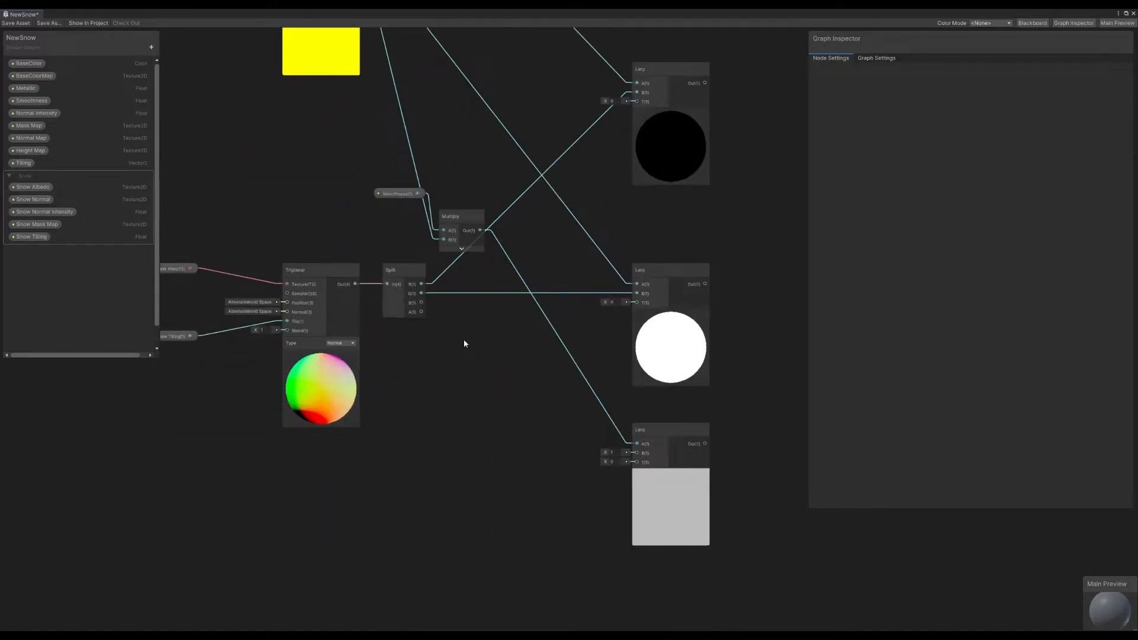
{"action": "left_click_drag", "start_coordinate": [422, 312], "coordinate": [642, 453]}
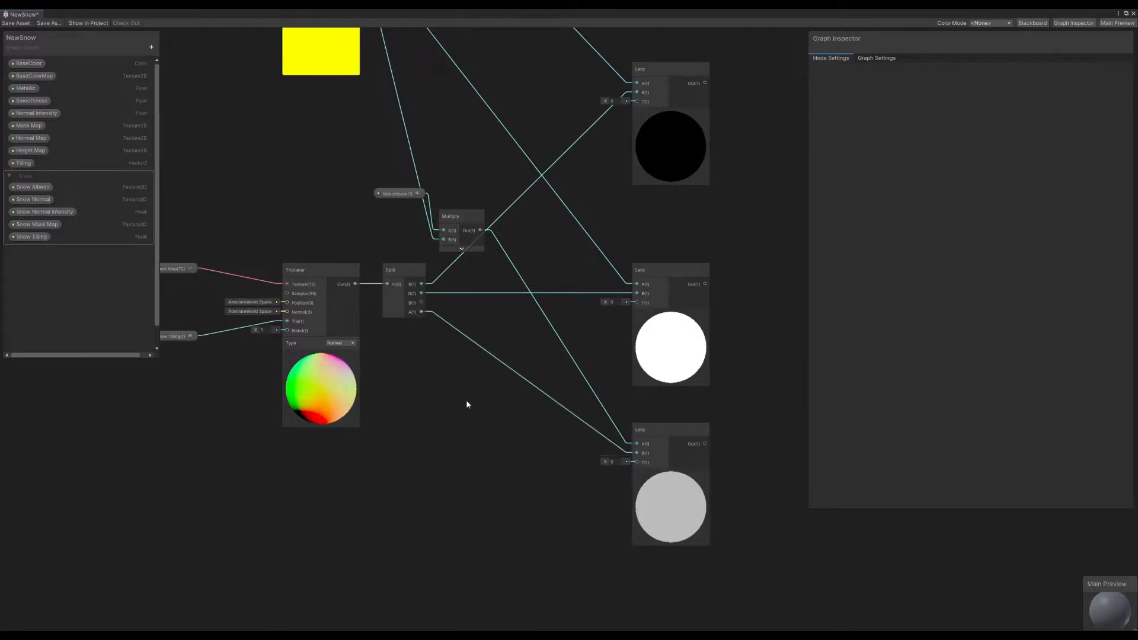
Move the Smoothness property and its Multiply node up, beneath the Metallic Multiply node
{"action": "middle_click_drag", "start_coordinate": [343, 312], "coordinate": [356, 421]}
{"action": "left_click_drag", "start_coordinate": [356, 271], "coordinate": [502, 263]}
{"action": "left_click", "coordinate": [508, 227]}
Group all albedo, normal and mask map nodes under the title "Lerp Textures"
{"action": "scroll", "coordinate": [508, 227], "scroll_direction": "down", "scroll_amount": 8}
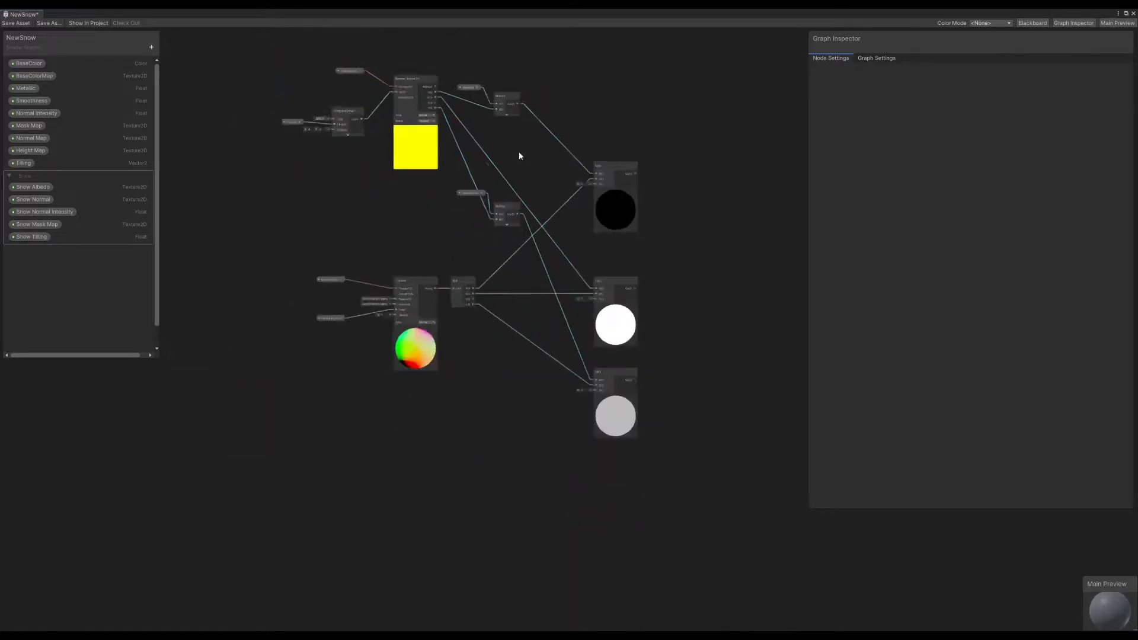
{"action": "scroll", "coordinate": [344, 330], "scroll_direction": "up", "scroll_amount": 1}
{"action": "middle_click_drag", "start_coordinate": [338, 217], "coordinate": [331, 308]}
{"action": "scroll", "coordinate": [338, 282], "scroll_direction": "down", "scroll_amount": 2}
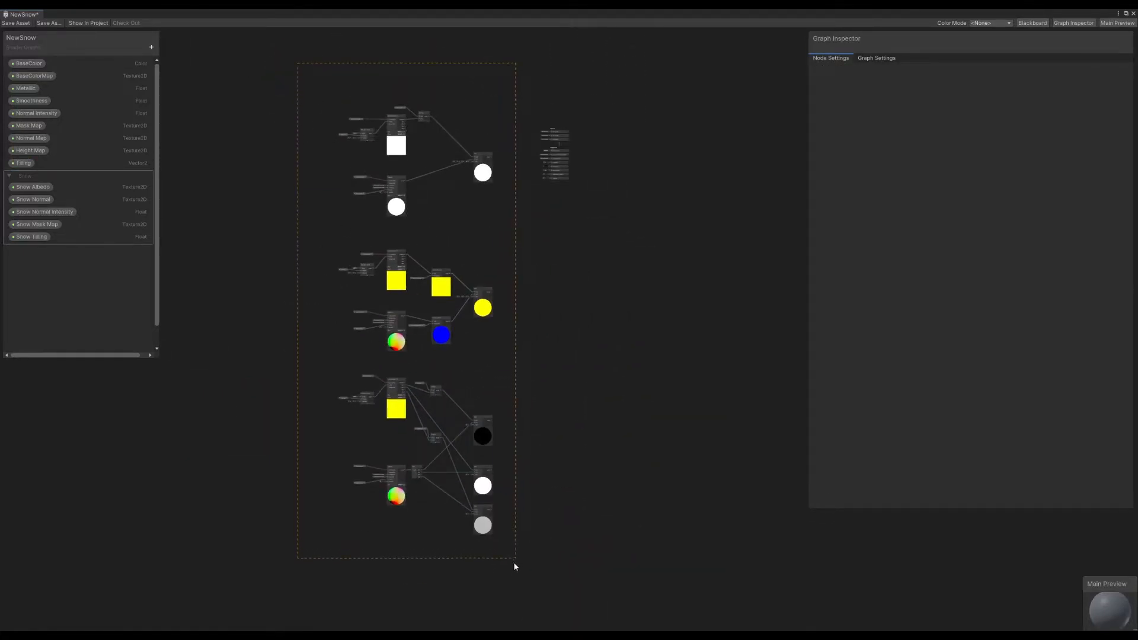
{"action": "left_click_drag", "start_coordinate": [490, 523], "coordinate": [482, 520]}
{"action": "right_click", "coordinate": [483, 520]}
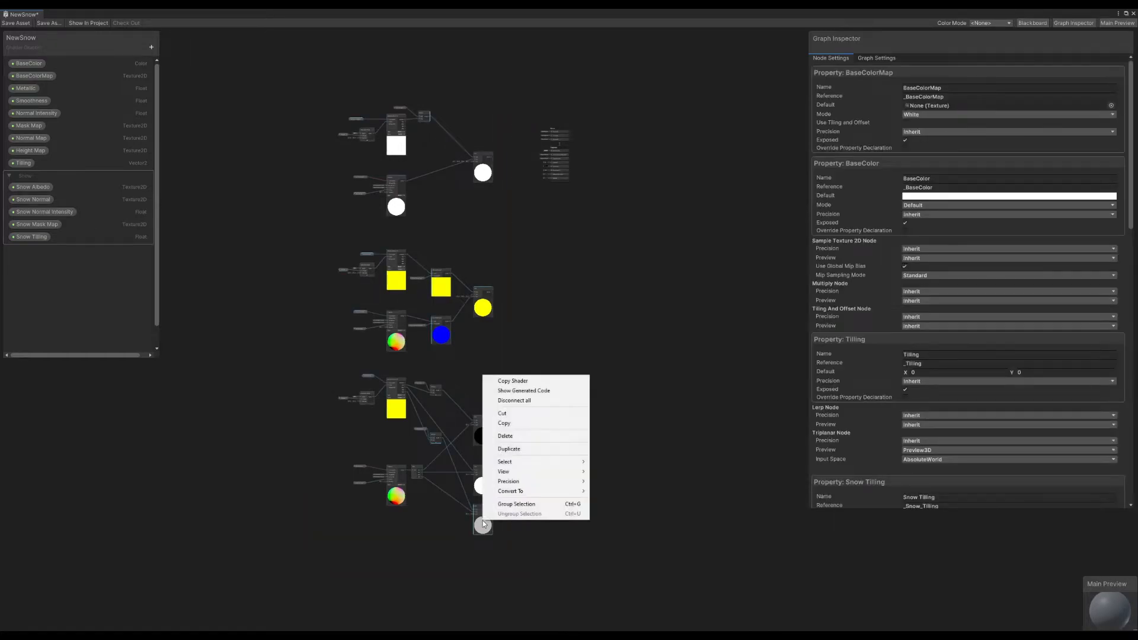
{"action": "left_click", "coordinate": [525, 507]}
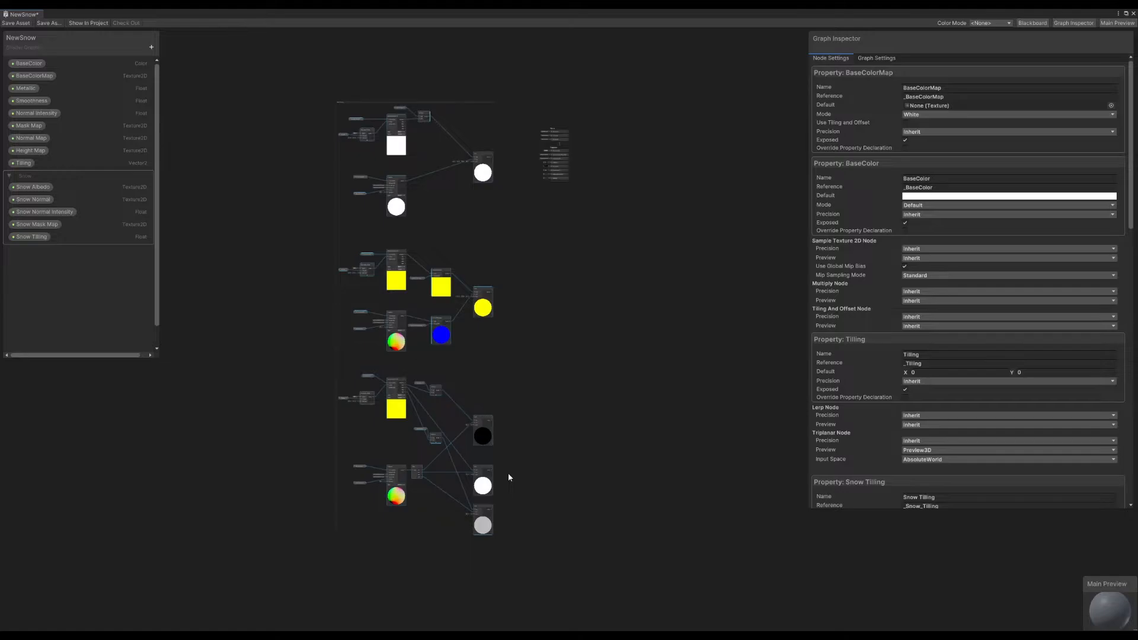
{"action": "scroll", "coordinate": [383, 58], "scroll_direction": "up", "scroll_amount": 5}
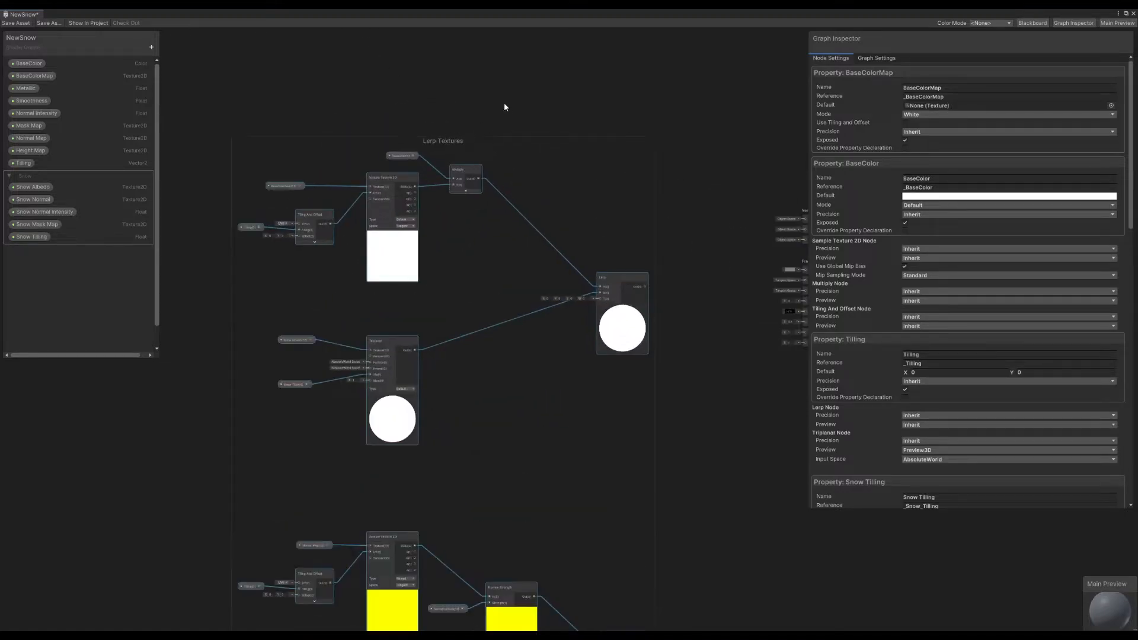
{"action": "middle_click_drag", "start_coordinate": [503, 305], "coordinate": [499, 261]}
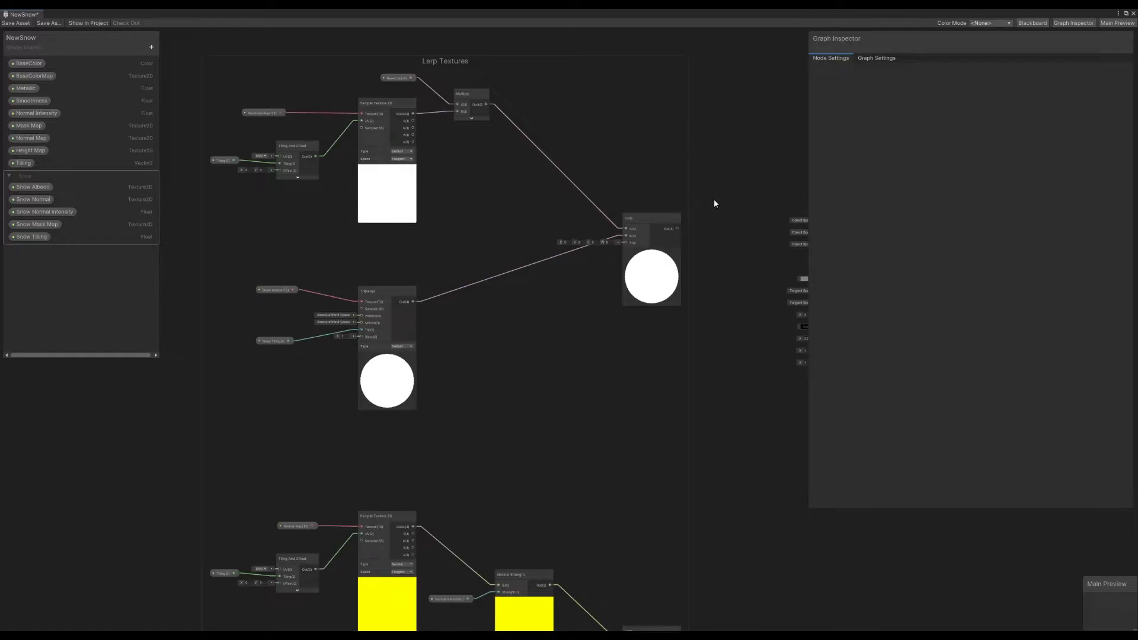
Connect the albedo network's Lerp output to the Fragment block's Base Color input
{"action": "middle_click_drag", "start_coordinate": [582, 175], "coordinate": [409, 205]}
{"action": "scroll", "coordinate": [558, 228], "scroll_direction": "up", "scroll_amount": 2}
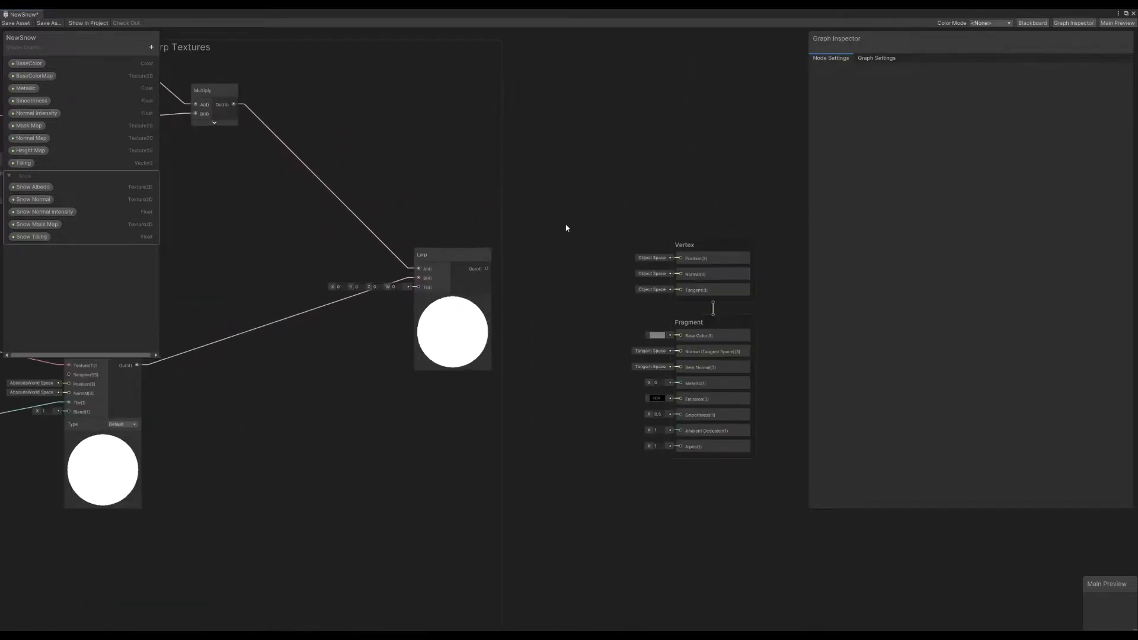
{"action": "left_click_drag", "start_coordinate": [486, 268], "coordinate": [679, 335]}
Move the Vertex and Fragment blocks down beside the normal map network and connect its Lerp output to Normal (Tangent Space)
{"action": "scroll", "coordinate": [602, 339], "scroll_direction": "down", "scroll_amount": 2}
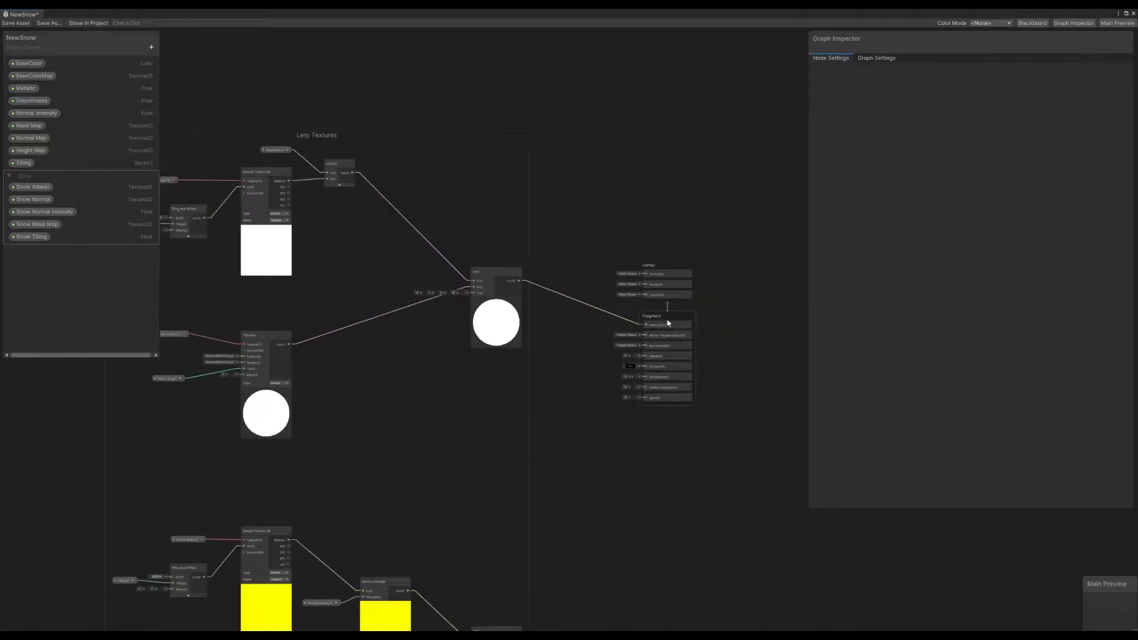
{"action": "middle_click_drag", "start_coordinate": [602, 384], "coordinate": [585, 307]}
{"action": "left_click_drag", "start_coordinate": [605, 108], "coordinate": [716, 548]}
{"action": "left_click_drag", "start_coordinate": [640, 191], "coordinate": [655, 500]}
{"action": "middle_click_drag", "start_coordinate": [534, 495], "coordinate": [554, 321]}
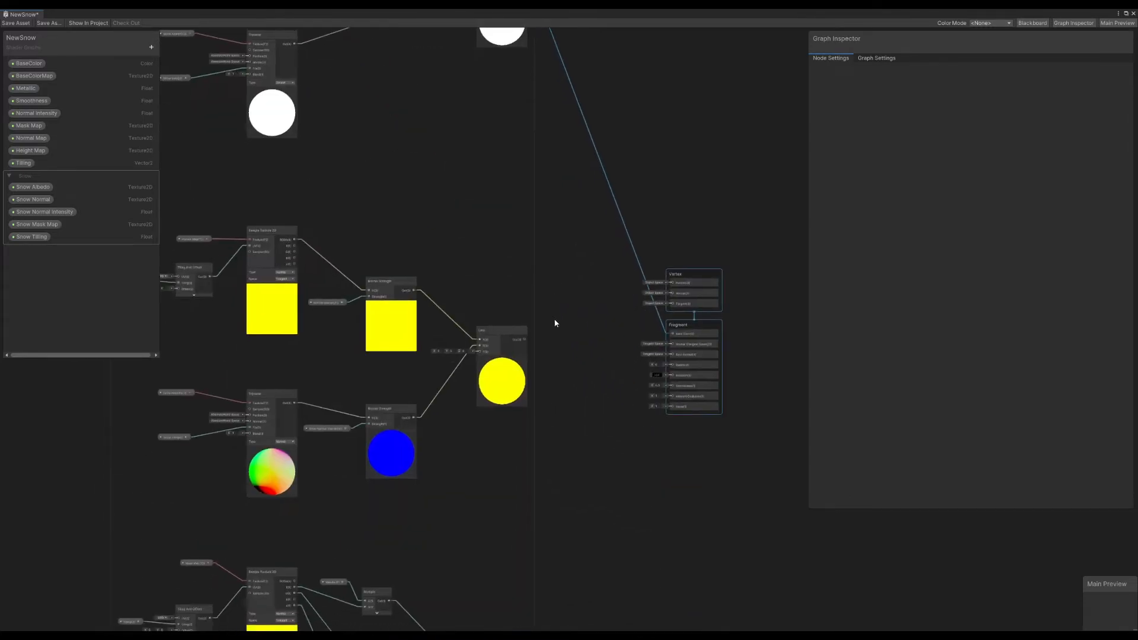
{"action": "scroll", "coordinate": [553, 315], "scroll_direction": "up", "scroll_amount": 4}
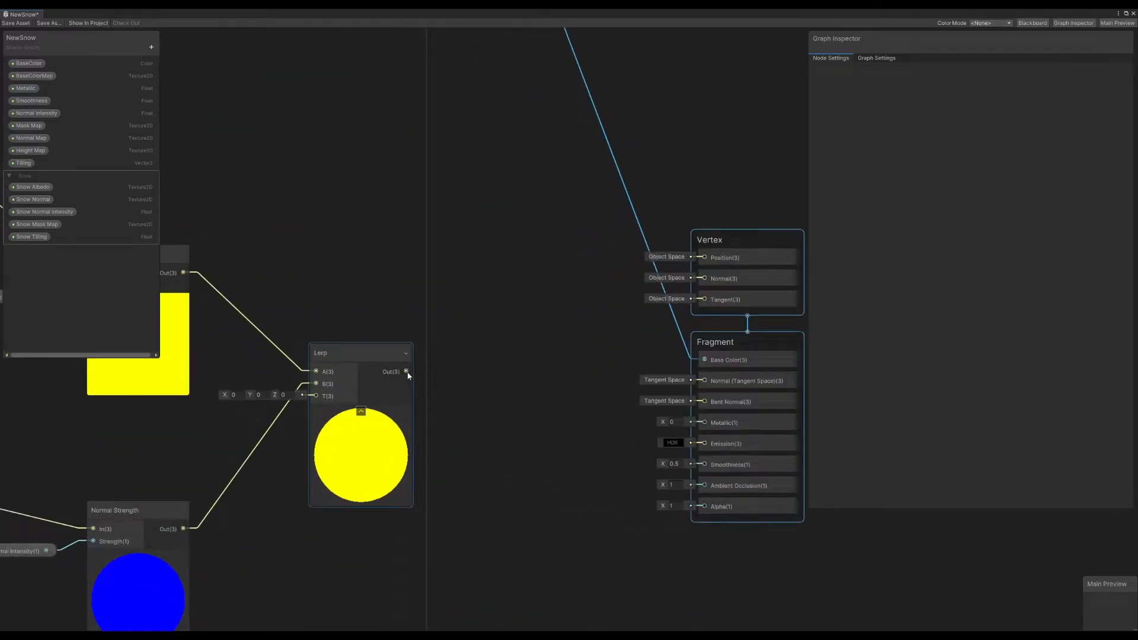
{"action": "left_click_drag", "start_coordinate": [406, 371], "coordinate": [706, 381]}
Move the Vertex and Fragment blocks down near the mask network and connect its first Lerp's output to Metallic
{"action": "scroll", "coordinate": [620, 316], "scroll_direction": "down", "scroll_amount": 5}
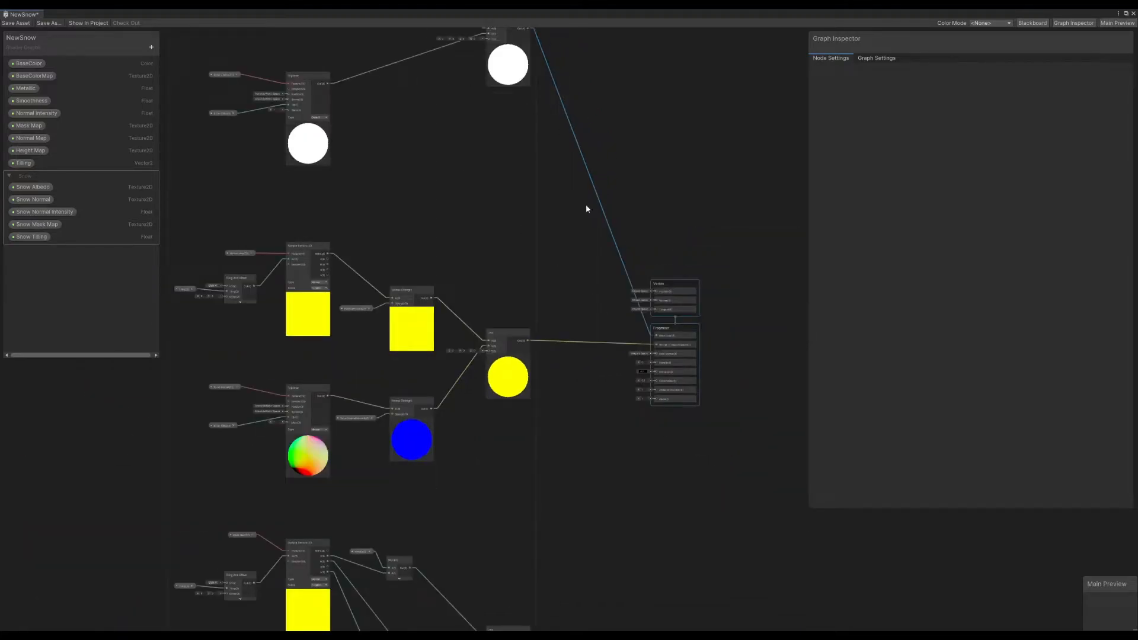
{"action": "middle_click_drag", "start_coordinate": [428, 397], "coordinate": [429, 284]}
{"action": "scroll", "coordinate": [429, 195], "scroll_direction": "up", "scroll_amount": 1}
{"action": "left_click_drag", "start_coordinate": [684, 122], "coordinate": [720, 414]}
{"action": "left_click_drag", "start_coordinate": [727, 169], "coordinate": [765, 451]}
{"action": "middle_click_drag", "start_coordinate": [577, 461], "coordinate": [511, 195]}
{"action": "scroll", "coordinate": [538, 319], "scroll_direction": "up", "scroll_amount": 2}
{"action": "middle_click_drag", "start_coordinate": [460, 295], "coordinate": [386, 350]}
{"action": "scroll", "coordinate": [386, 350], "scroll_direction": "up", "scroll_amount": 1}
{"action": "left_click_drag", "start_coordinate": [402, 366], "coordinate": [684, 314]}
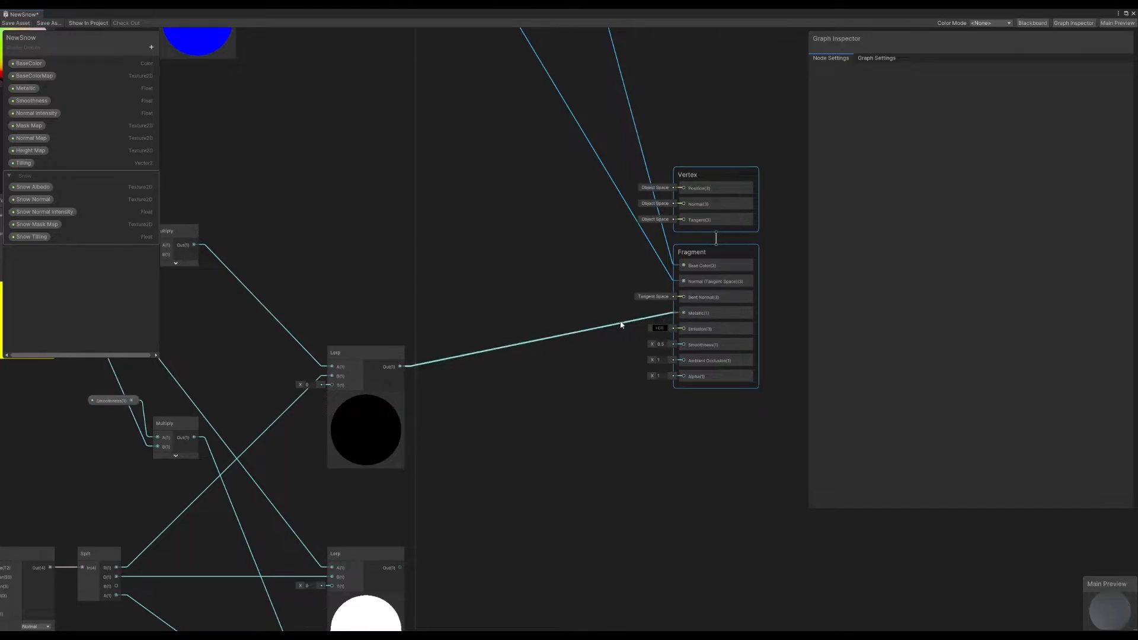
Connect the second mask Lerp's output to Ambient Occlusion and the third mask Lerp's output to Smoothness
{"action": "middle_click_drag", "start_coordinate": [318, 553], "coordinate": [344, 496]}
{"action": "left_click_drag", "start_coordinate": [429, 508], "coordinate": [710, 304]}
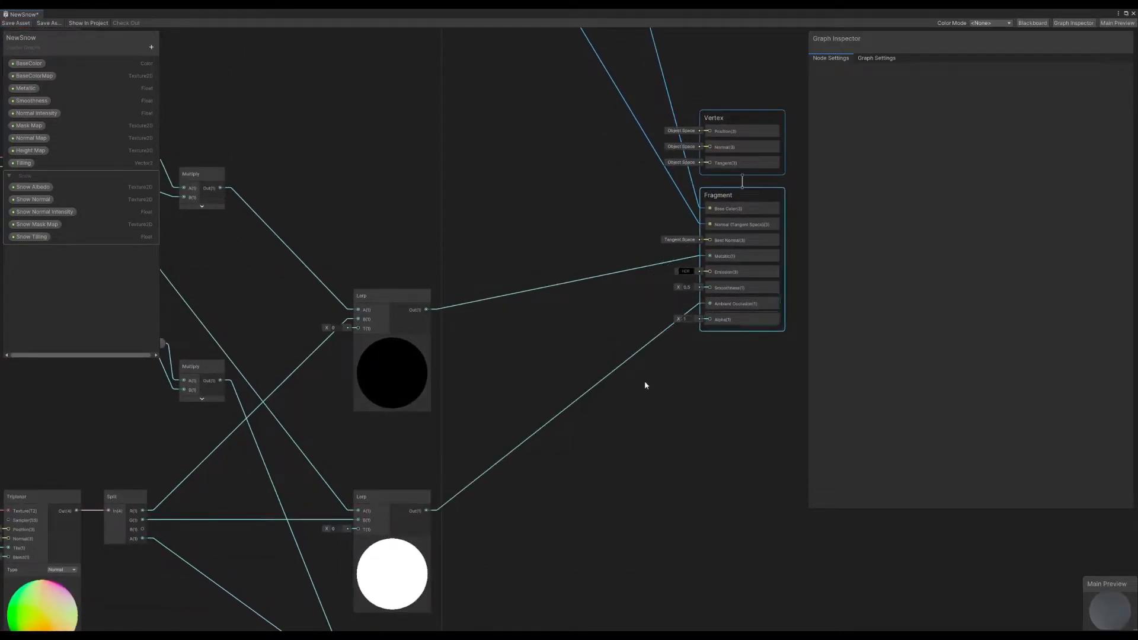
{"action": "middle_click_drag", "start_coordinate": [583, 487], "coordinate": [564, 262]}
{"action": "middle_click_drag", "start_coordinate": [474, 302], "coordinate": [450, 413]}
{"action": "left_click_drag", "start_coordinate": [385, 555], "coordinate": [666, 173]}
{"action": "middle_click_drag", "start_coordinate": [512, 166], "coordinate": [507, 171]}
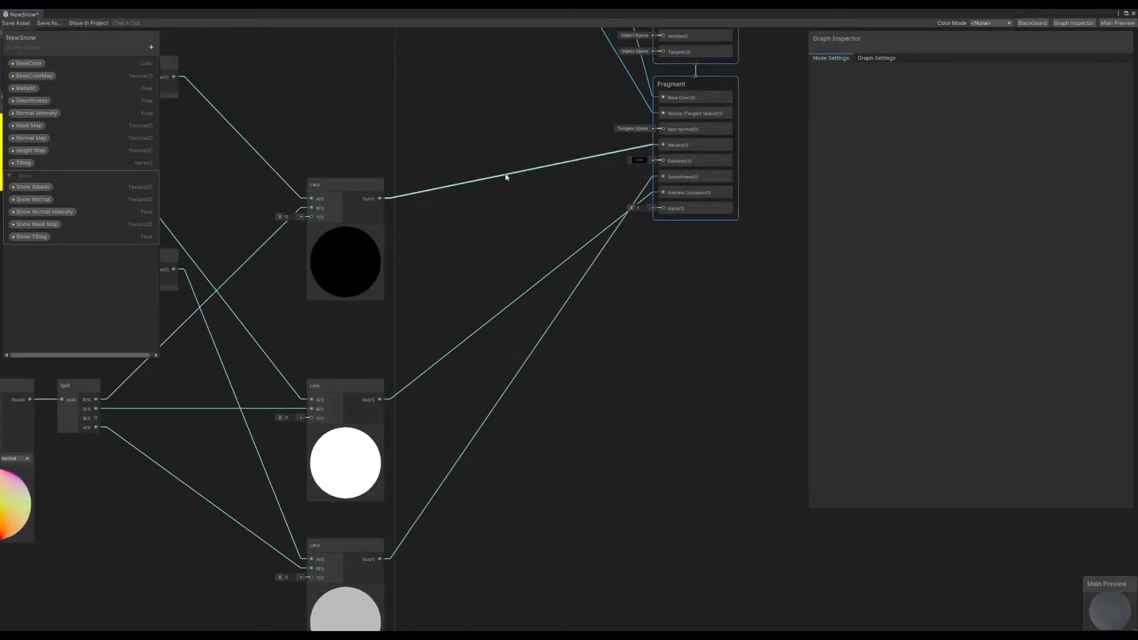
Move the Vertex and Fragment blocks up beside the normal map network and save the shader asset
{"action": "middle_click_drag", "start_coordinate": [459, 380], "coordinate": [468, 587]}
{"action": "scroll", "coordinate": [468, 587], "scroll_direction": "down", "scroll_amount": 5}
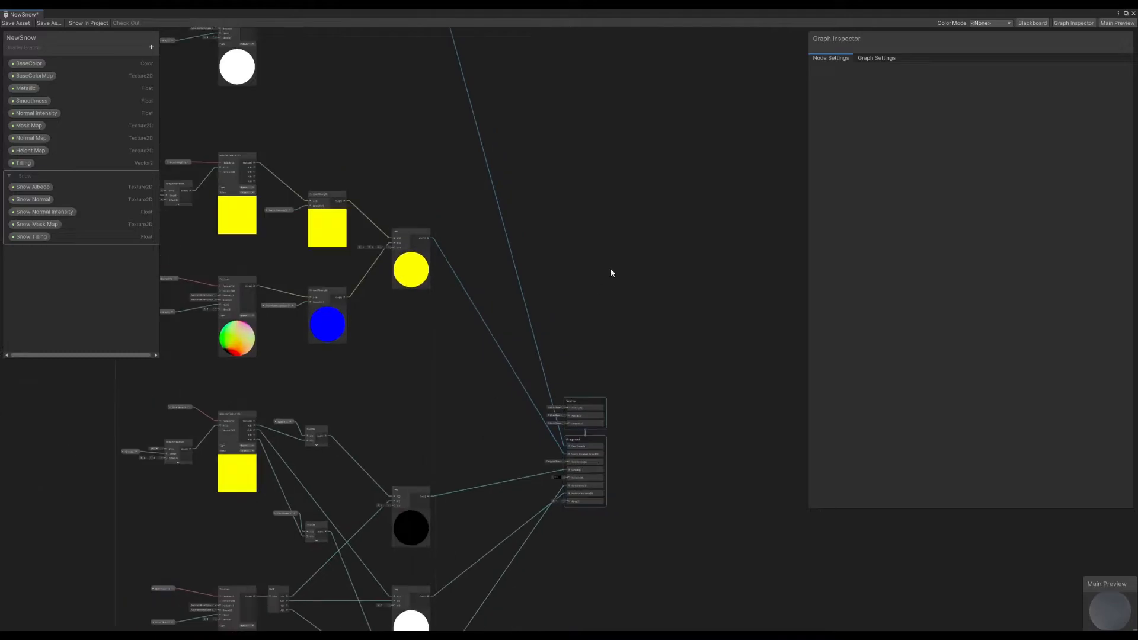
{"action": "left_click_drag", "start_coordinate": [580, 407], "coordinate": [583, 188]}
{"action": "scroll", "coordinate": [470, 188], "scroll_direction": "down", "scroll_amount": 5}
{"action": "middle_click_drag", "start_coordinate": [470, 188], "coordinate": [501, 265]}
{"action": "scroll", "coordinate": [518, 332], "scroll_direction": "up", "scroll_amount": 1}
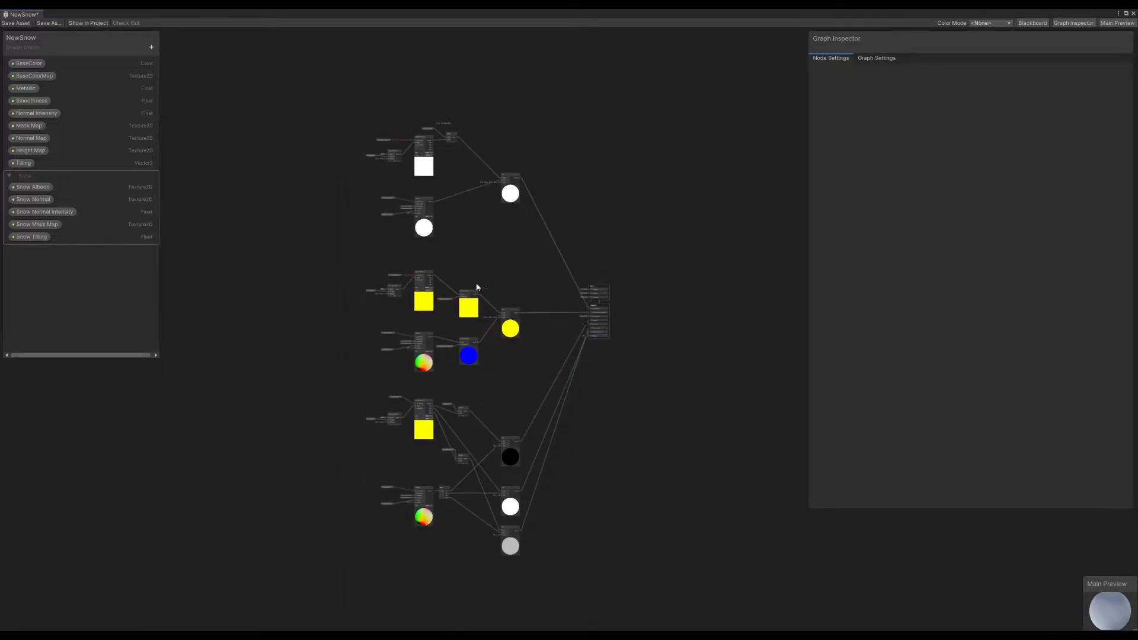
{"action": "left_click", "coordinate": [18, 23]}
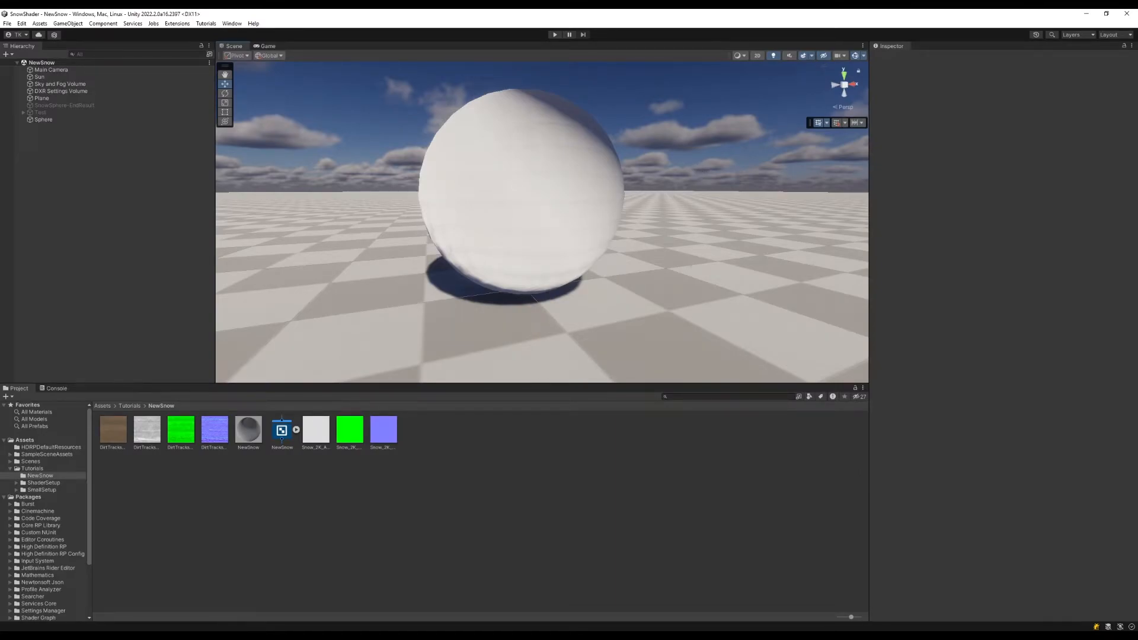
Select the scene sphere and assign the DirtTracks albedo, height, mask and normal textures to the matching base map slots of its material
{"action": "left_click", "coordinate": [590, 183]}
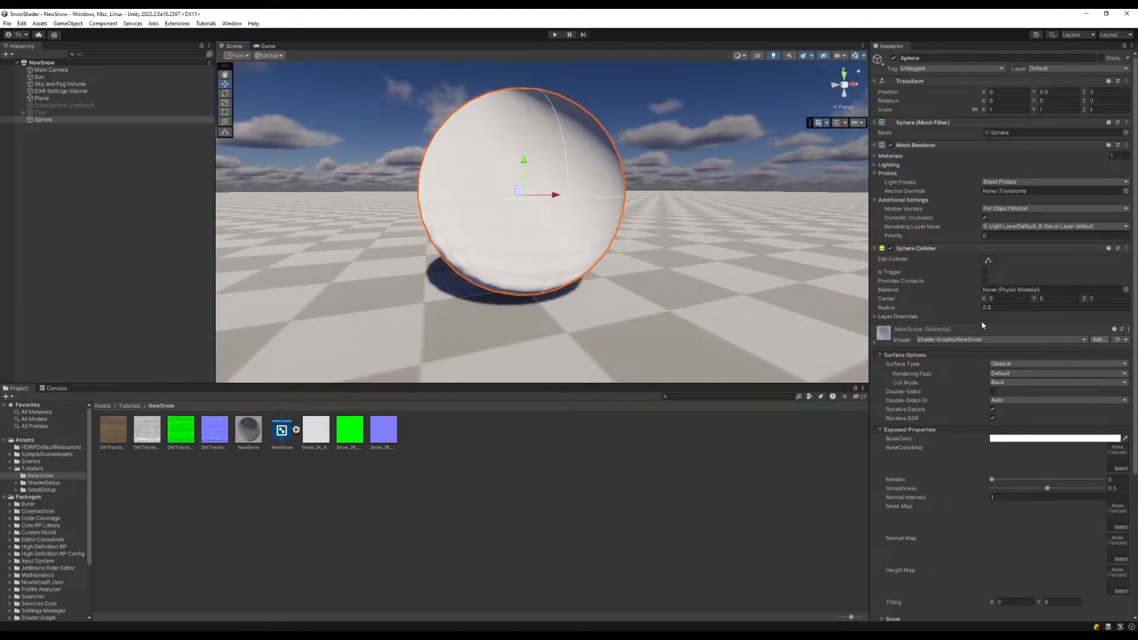
{"action": "scroll", "coordinate": [990, 288], "scroll_direction": "down", "scroll_amount": 3}
{"action": "scroll", "coordinate": [1007, 314], "scroll_direction": "down", "scroll_amount": 2}
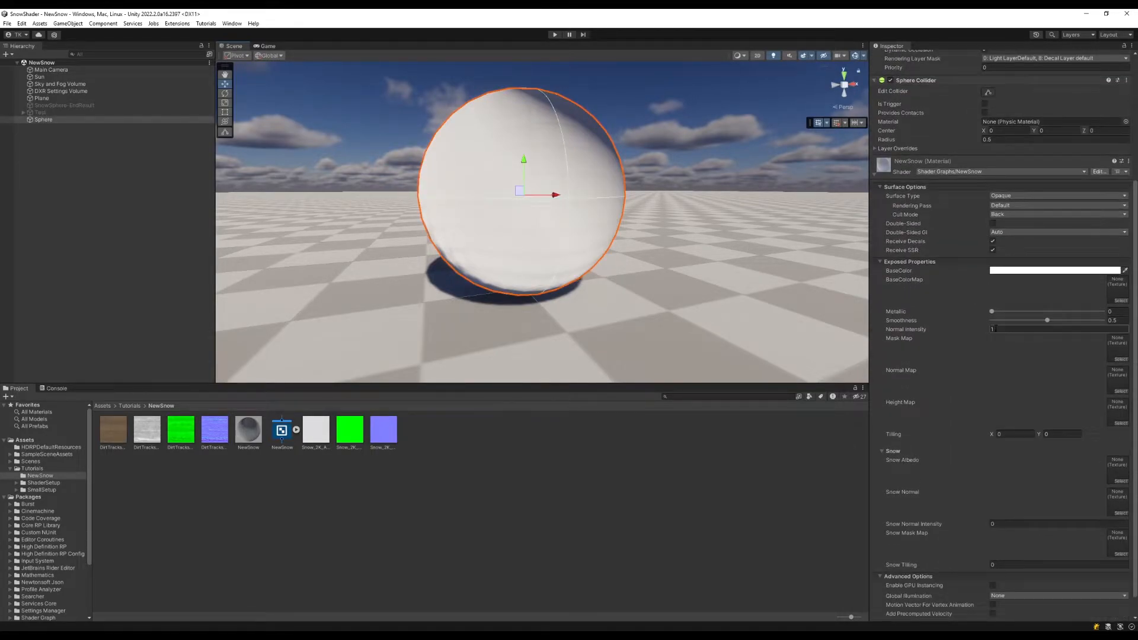
{"action": "scroll", "coordinate": [1001, 419], "scroll_direction": "down", "scroll_amount": 1}
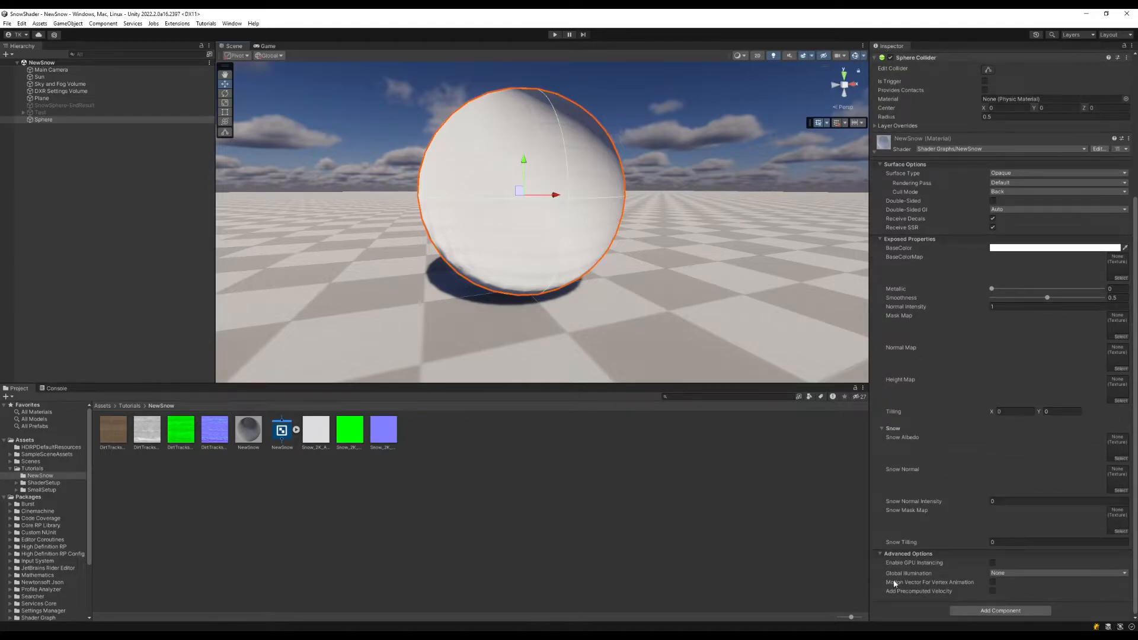
{"action": "left_click", "coordinate": [1117, 281]}
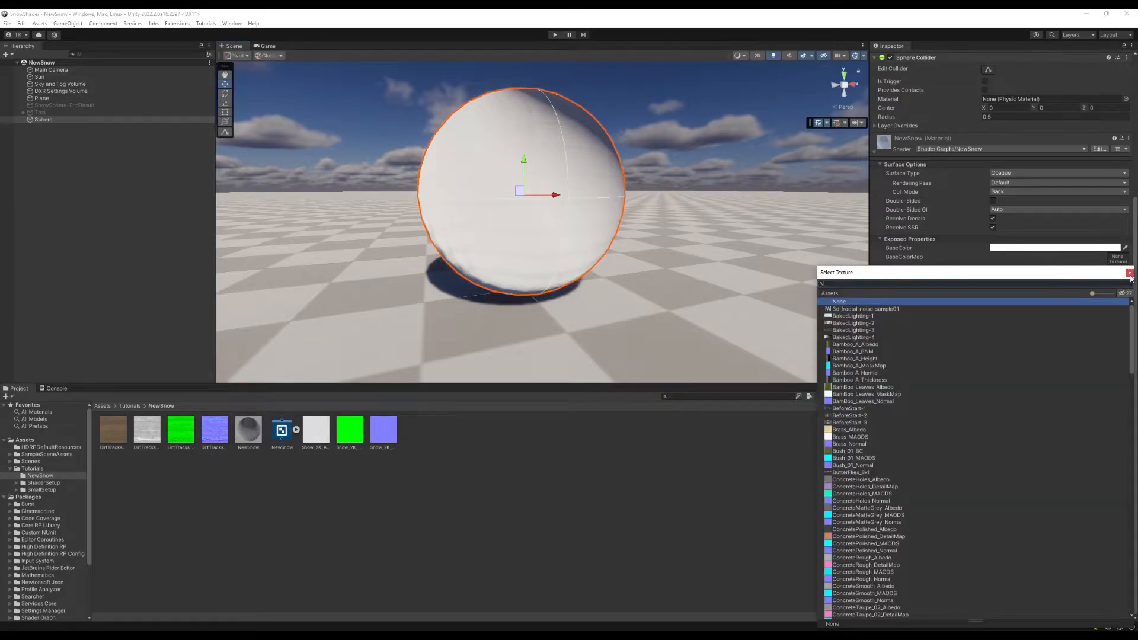
{"action": "left_click", "coordinate": [1129, 274]}
{"action": "left_click_drag", "start_coordinate": [116, 437], "coordinate": [1118, 271]}
{"action": "left_click_drag", "start_coordinate": [145, 438], "coordinate": [1120, 392]}
{"action": "mouse_move", "coordinate": [196, 425]}
{"action": "left_mouse_down"}
{"action": "mouse_move", "coordinate": [1038, 320]}
{"action": "mouse_move", "coordinate": [1120, 327]}
{"action": "left_mouse_up"}
{"action": "mouse_move", "coordinate": [215, 429]}
{"action": "left_mouse_down"}
{"action": "mouse_move", "coordinate": [1047, 322]}
{"action": "mouse_move", "coordinate": [1119, 353]}
{"action": "left_mouse_up"}
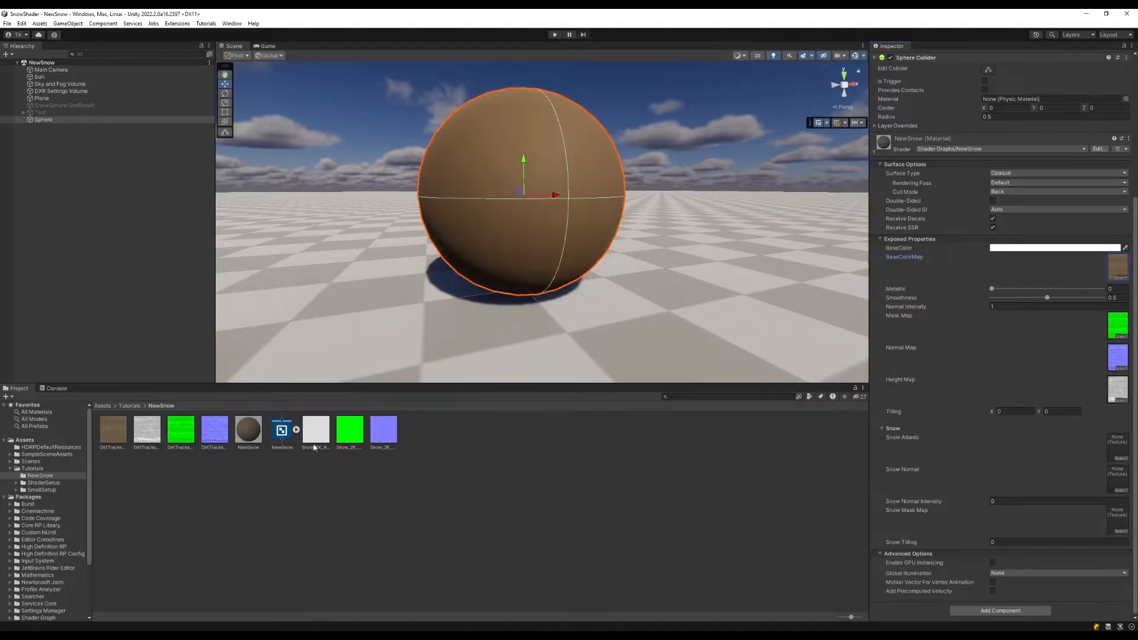
Assign the snow albedo, mask and normal textures to the material's Snow Albedo, Snow Mask Map and Snow Normal slots
{"action": "left_click_drag", "start_coordinate": [315, 432], "coordinate": [1121, 447]}
{"action": "left_click_drag", "start_coordinate": [1121, 503], "coordinate": [1119, 517]}
{"action": "left_click_drag", "start_coordinate": [384, 429], "coordinate": [1112, 479]}
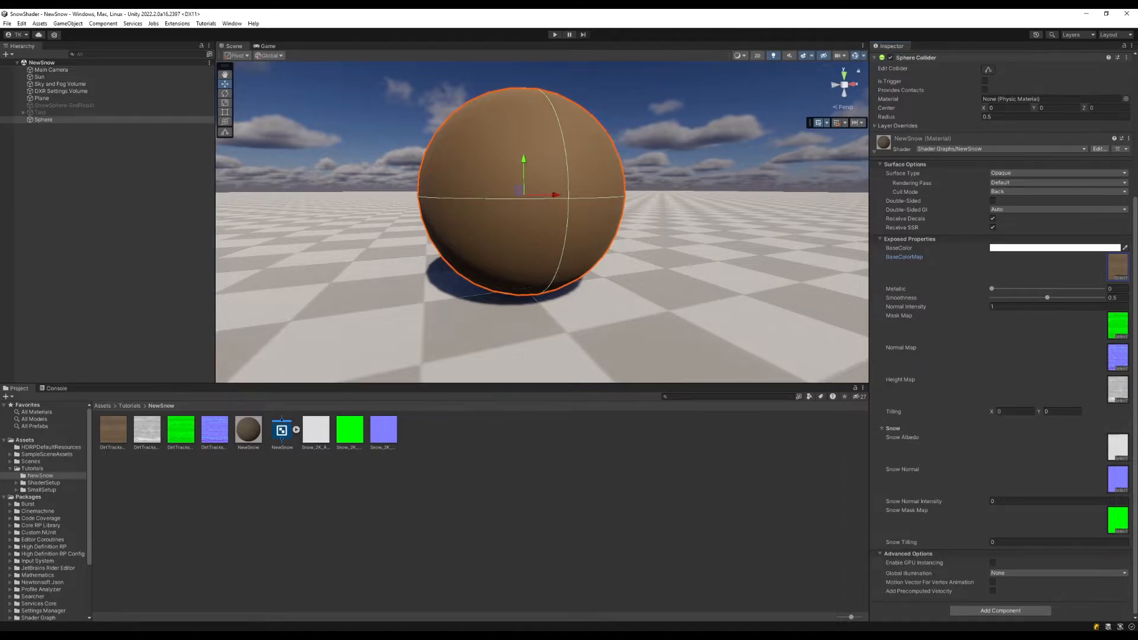
Set the material's Tiling to 1 in X and Y and its Snow Normal Intensity to 1
{"action": "left_click", "coordinate": [1016, 409]}
{"action": "type", "text": "1"}
{"action": "key", "text": "Tab"}
{"action": "type", "text": "1"}
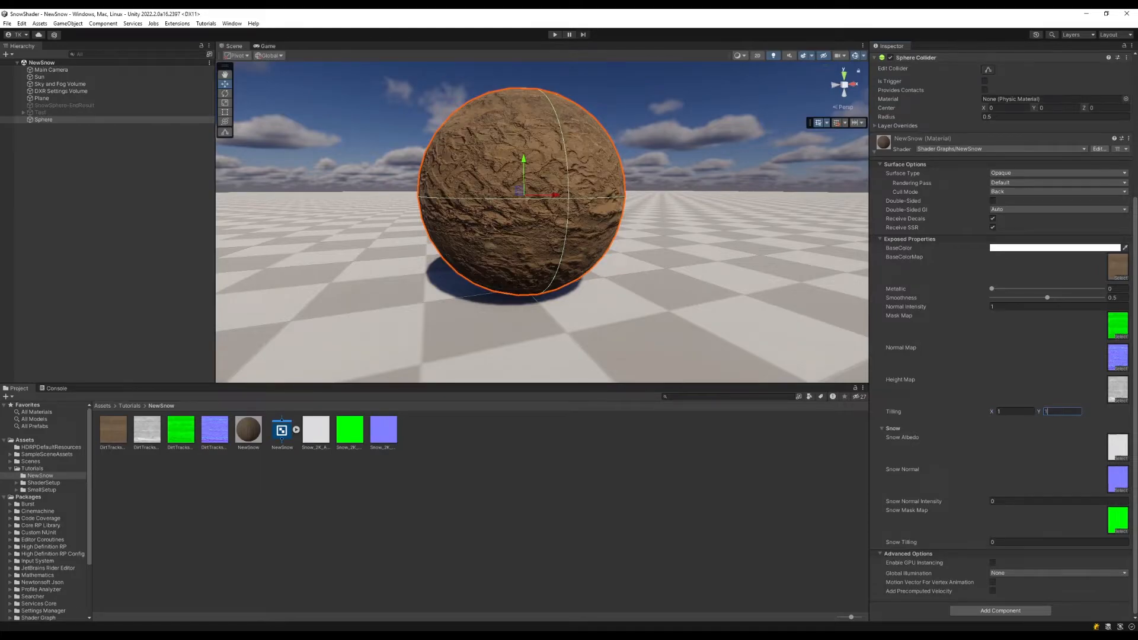
{"action": "key", "text": "Tab"}
{"action": "type", "text": "1"}
{"action": "left_click", "coordinate": [1006, 542]}
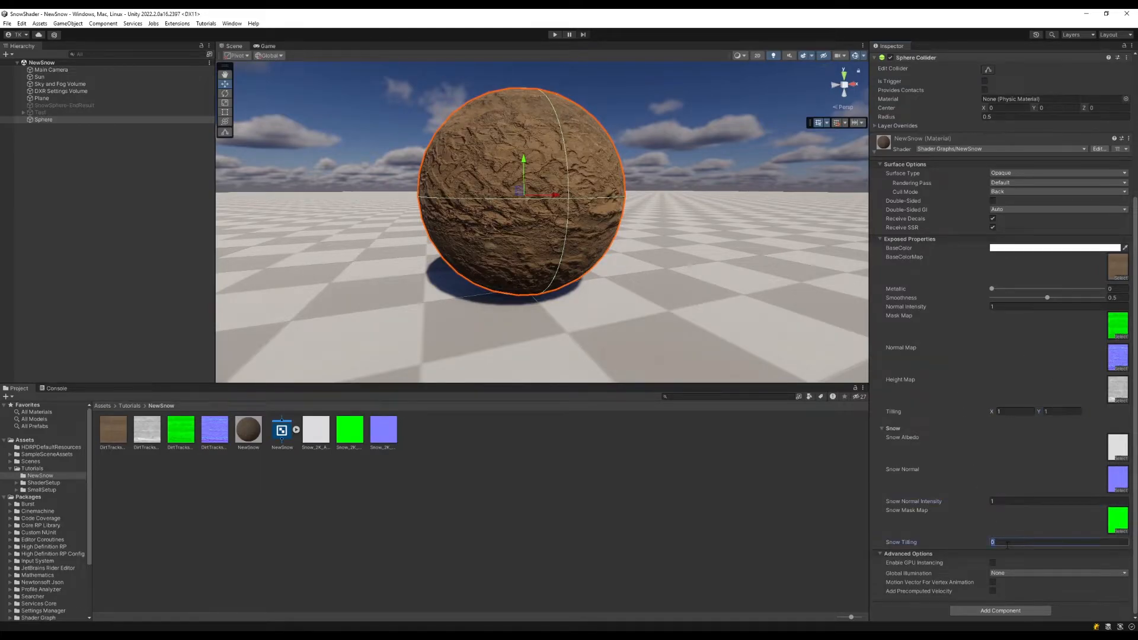
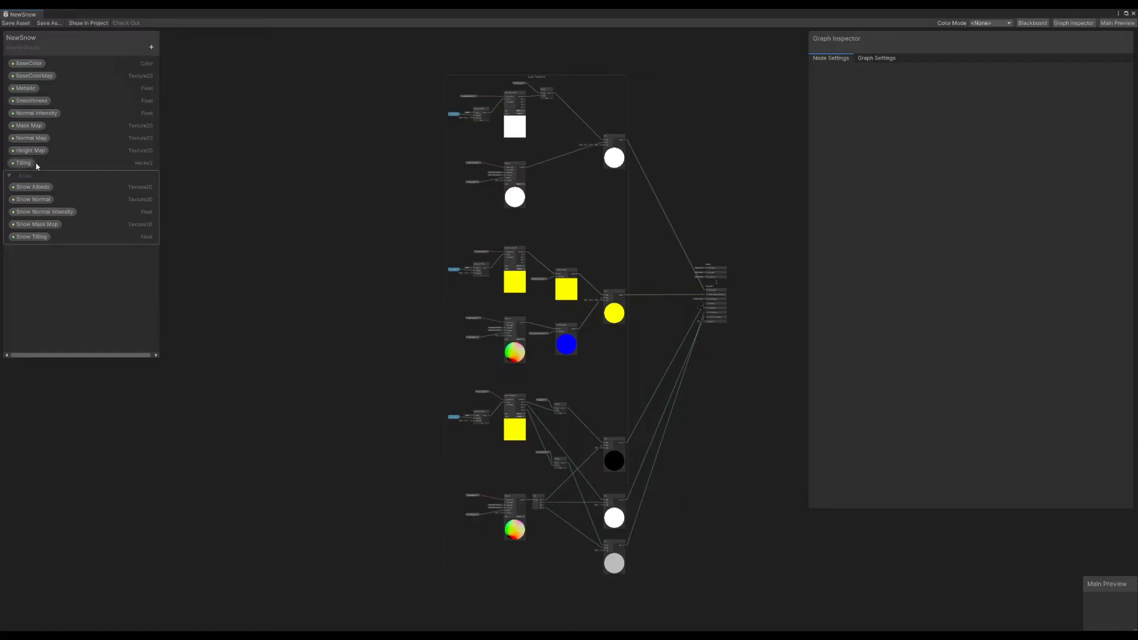
In the shader graph, set the Tiling property's default to 1 in X and Y
{"action": "left_click", "coordinate": [23, 162]}
{"action": "left_click", "coordinate": [915, 105]}
{"action": "type", "text": "1"}
{"action": "left_click", "coordinate": [1029, 106]}
{"action": "type", "text": "1"}
{"action": "left_click", "coordinate": [176, 219]}
Set the Snow Normal Intensity property's default to 1 and open the Snow Tiling property's default value for editing
{"action": "left_click", "coordinate": [44, 212]}
{"action": "left_click", "coordinate": [932, 106]}
{"action": "type", "text": "1"}
{"action": "left_click", "coordinate": [30, 239]}
{"action": "left_click", "coordinate": [972, 107]}
{"action": "left_click", "coordinate": [179, 291]}
Add the Height Map property to an empty area of the graph and connect it to a new Sample Texture 2D node's Texture input
{"action": "scroll", "coordinate": [651, 288], "scroll_direction": "up", "scroll_amount": 8}
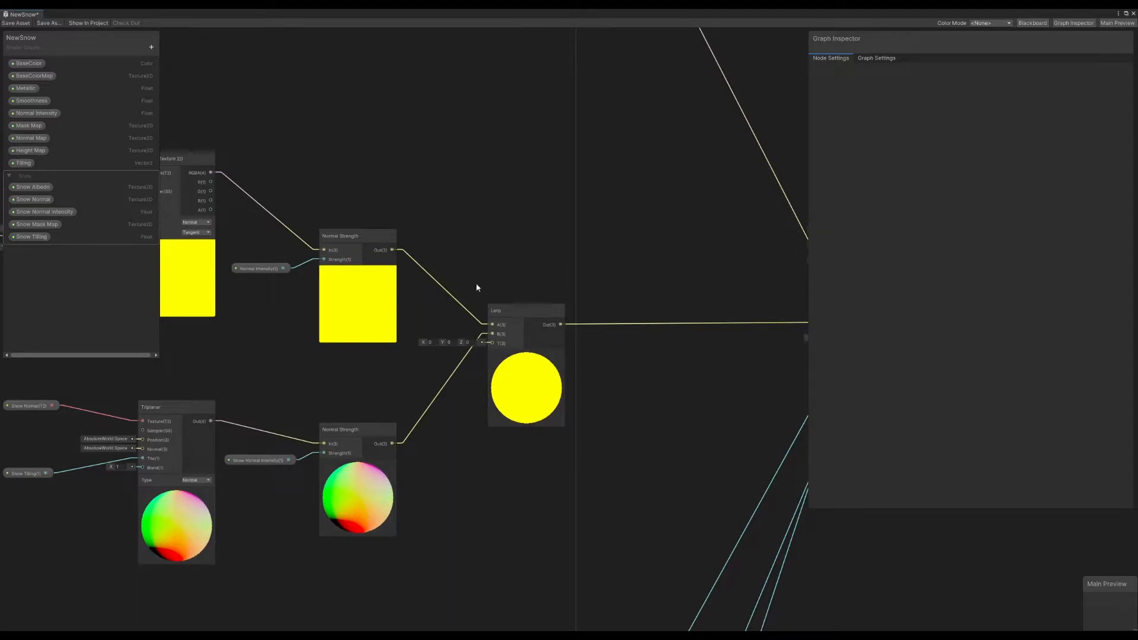
{"action": "scroll", "coordinate": [478, 282], "scroll_direction": "down", "scroll_amount": 5}
{"action": "middle_click_drag", "start_coordinate": [241, 304], "coordinate": [481, 292]}
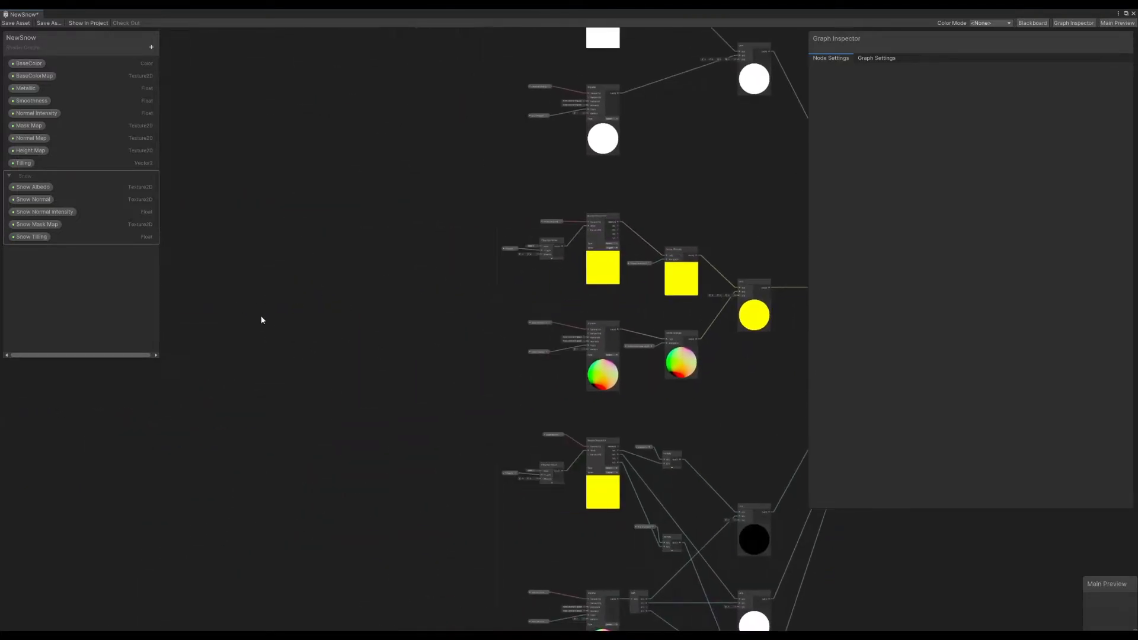
{"action": "scroll", "coordinate": [275, 319], "scroll_direction": "down", "scroll_amount": 1}
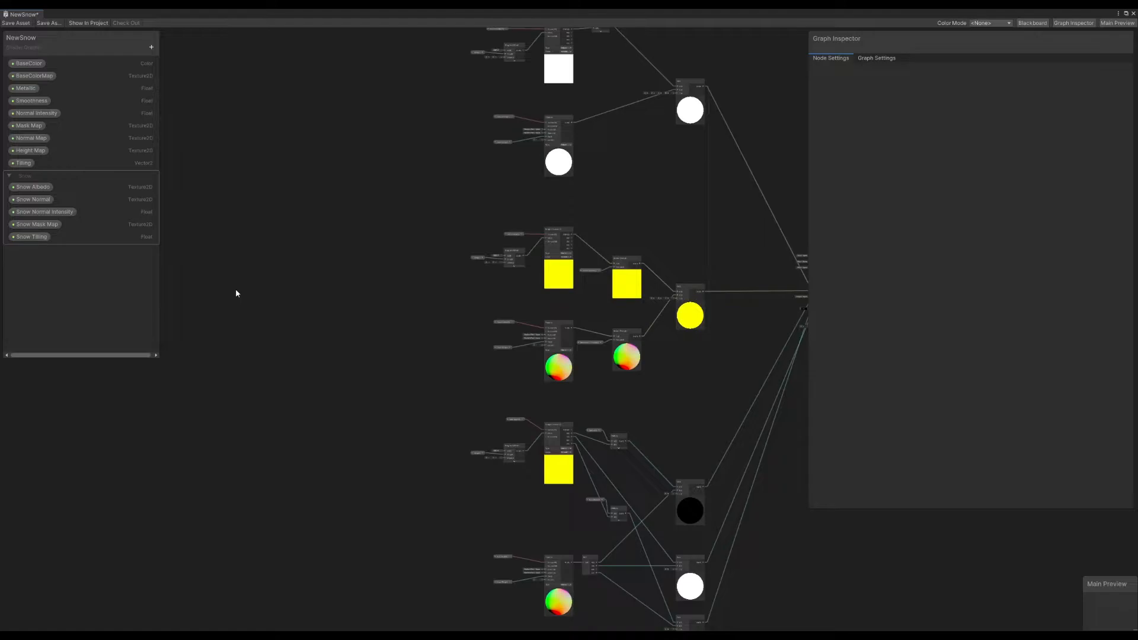
{"action": "middle_click_drag", "start_coordinate": [271, 292], "coordinate": [312, 282]}
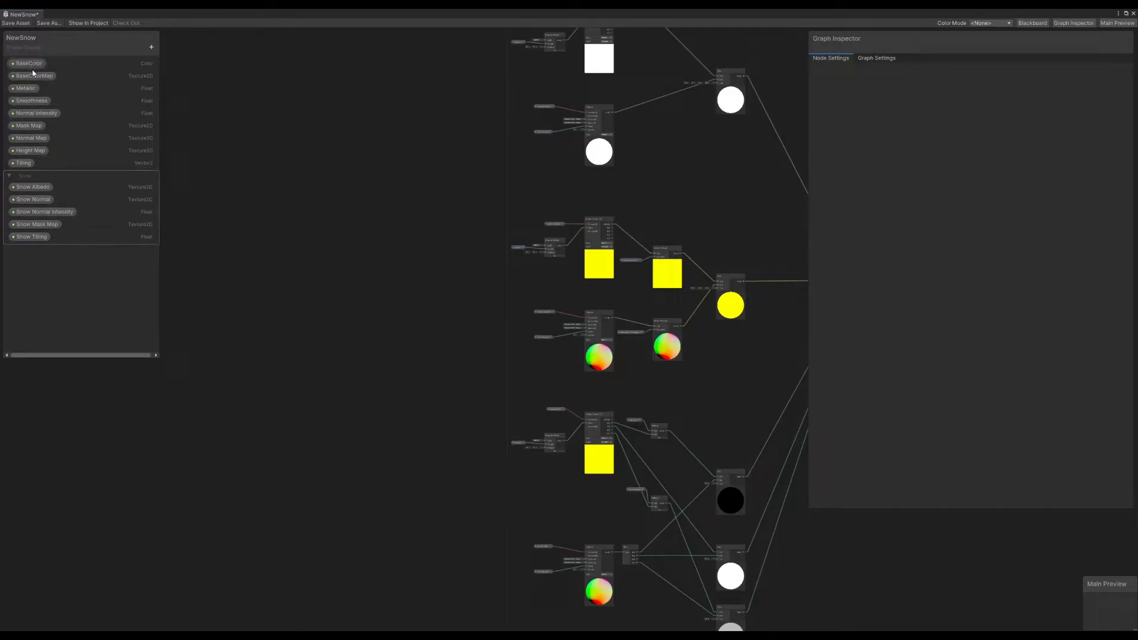
{"action": "left_click_drag", "start_coordinate": [29, 151], "coordinate": [198, 306]}
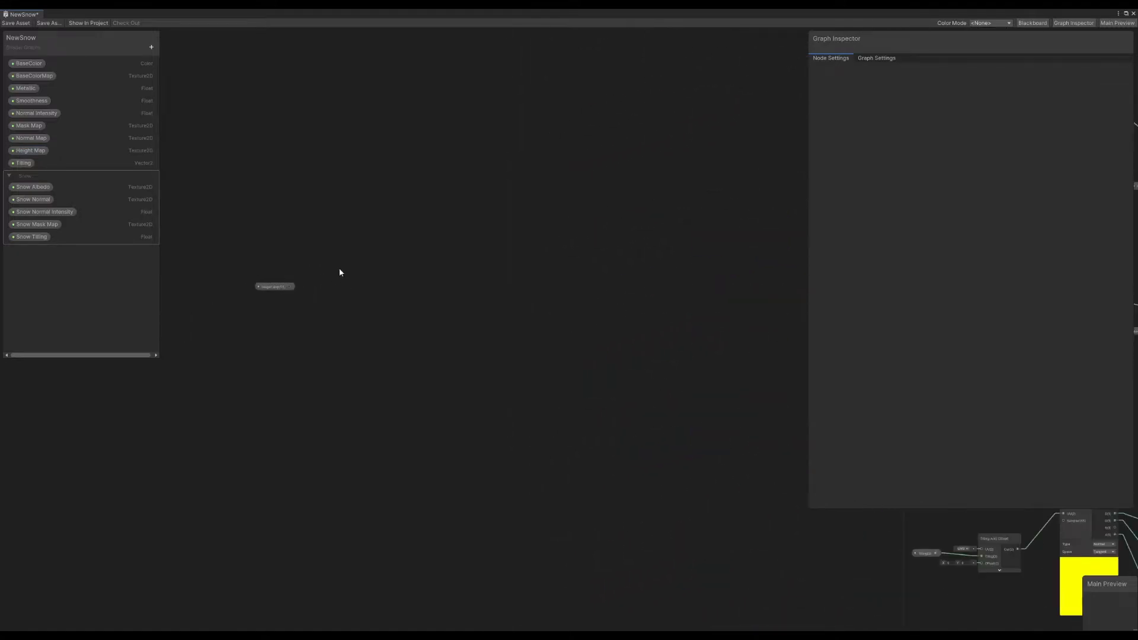
{"action": "key", "text": "space"}
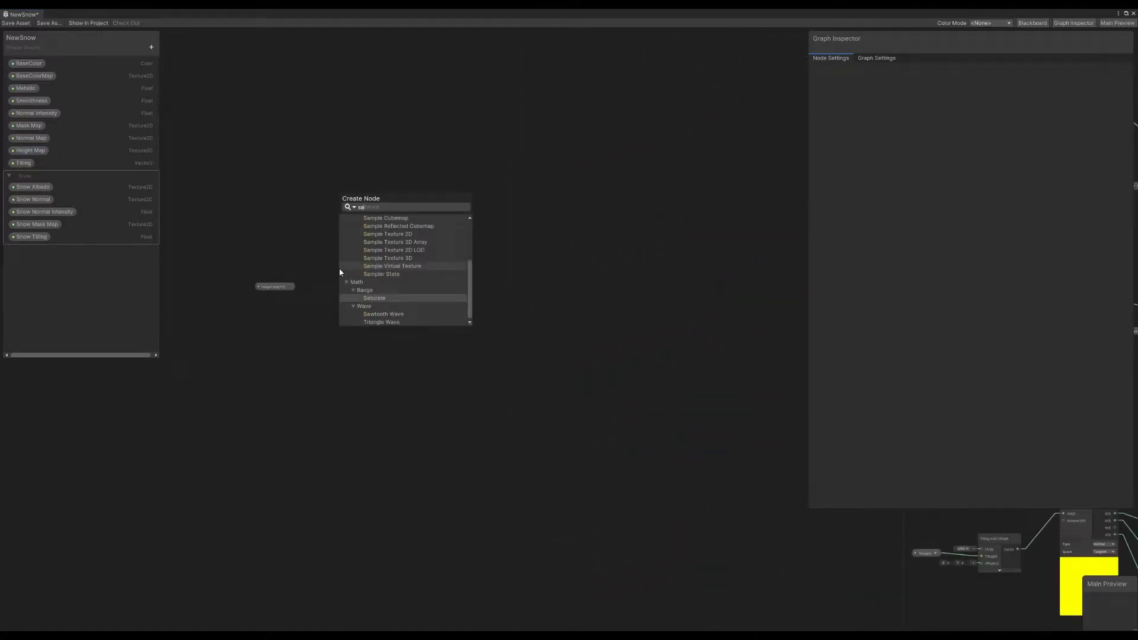
{"action": "left_click", "coordinate": [403, 236]}
{"action": "left_click_drag", "start_coordinate": [290, 286], "coordinate": [341, 291]}
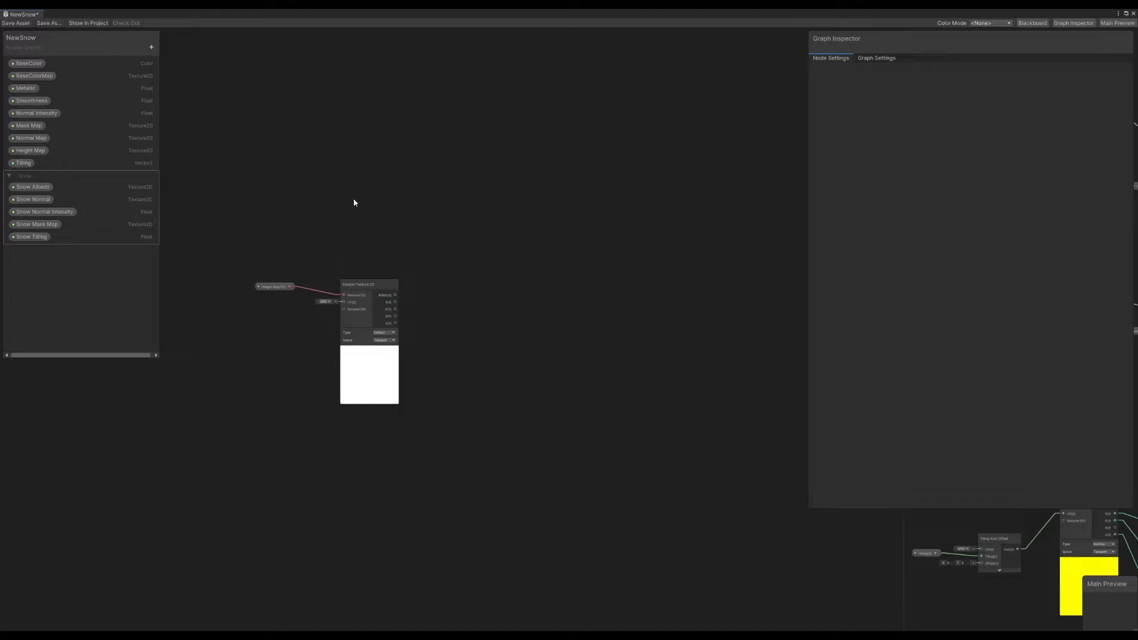
Set the Height Map property's default texture to a DirtTracks_2K height texture
{"action": "left_click", "coordinate": [272, 288]}
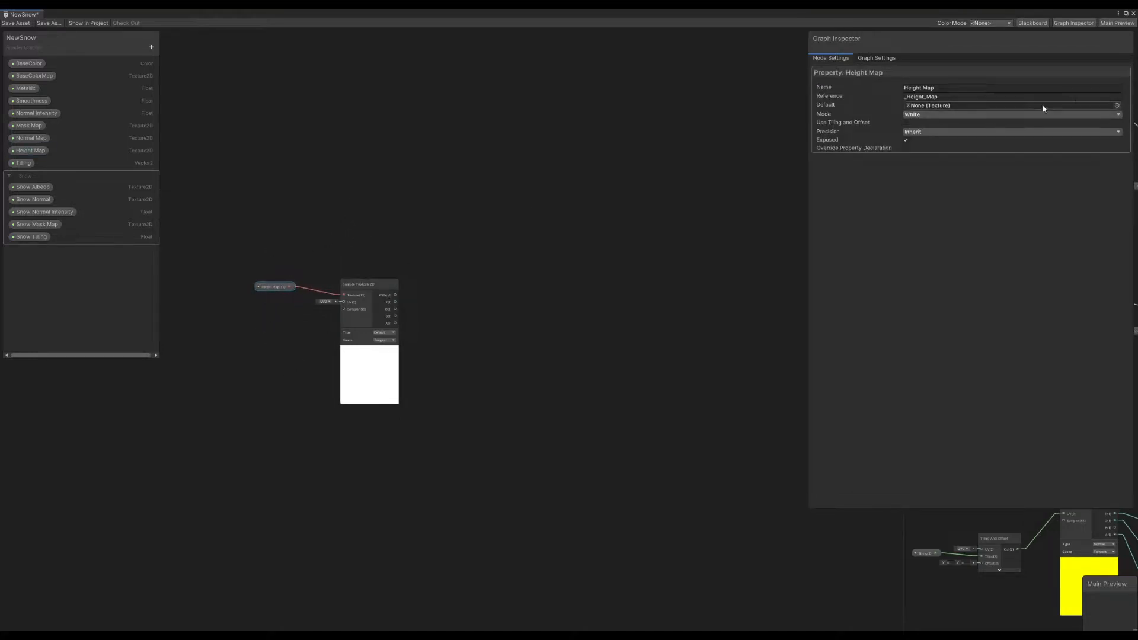
{"action": "left_click", "coordinate": [1117, 105]}
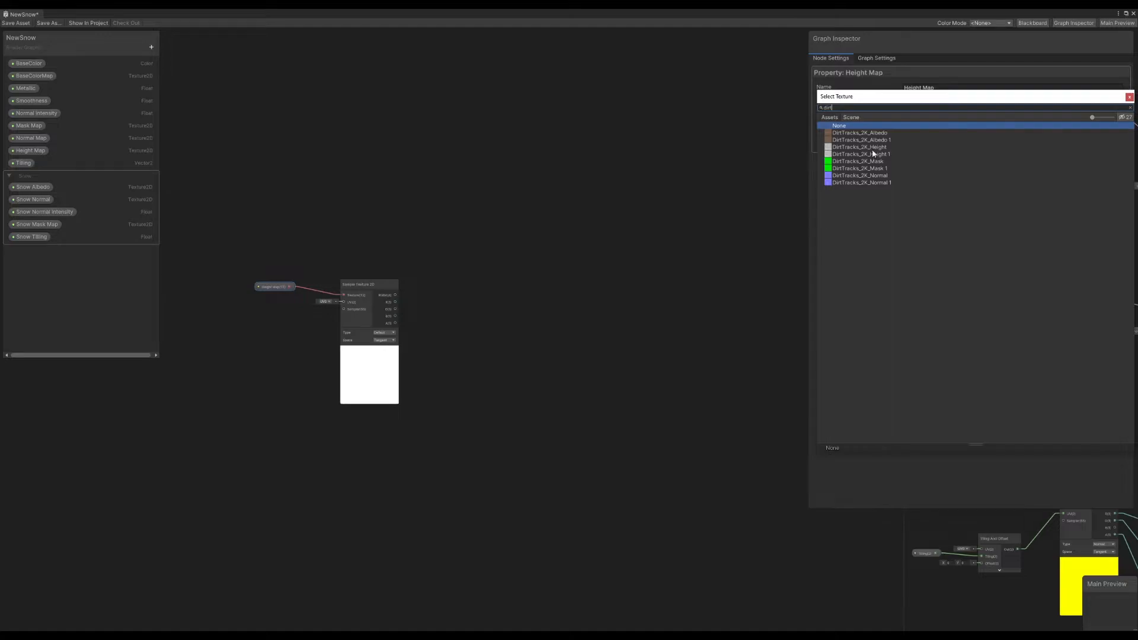
{"action": "double_click", "coordinate": [870, 151]}
{"action": "left_click", "coordinate": [338, 259]}
Add a Normal Vector node and align it above the height map's Sample Texture 2D node
{"action": "scroll", "coordinate": [337, 259], "scroll_direction": "up", "scroll_amount": 2}
{"action": "scroll", "coordinate": [409, 218], "scroll_direction": "up", "scroll_amount": 1}
{"action": "middle_click_drag", "start_coordinate": [410, 217], "coordinate": [416, 306]}
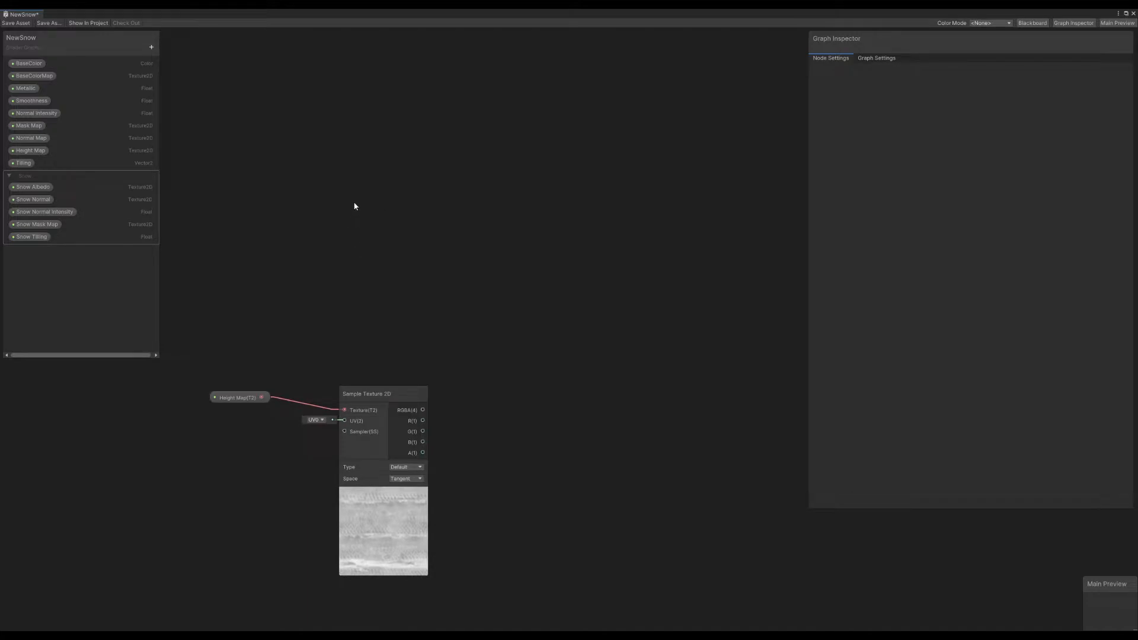
{"action": "key", "text": "space"}
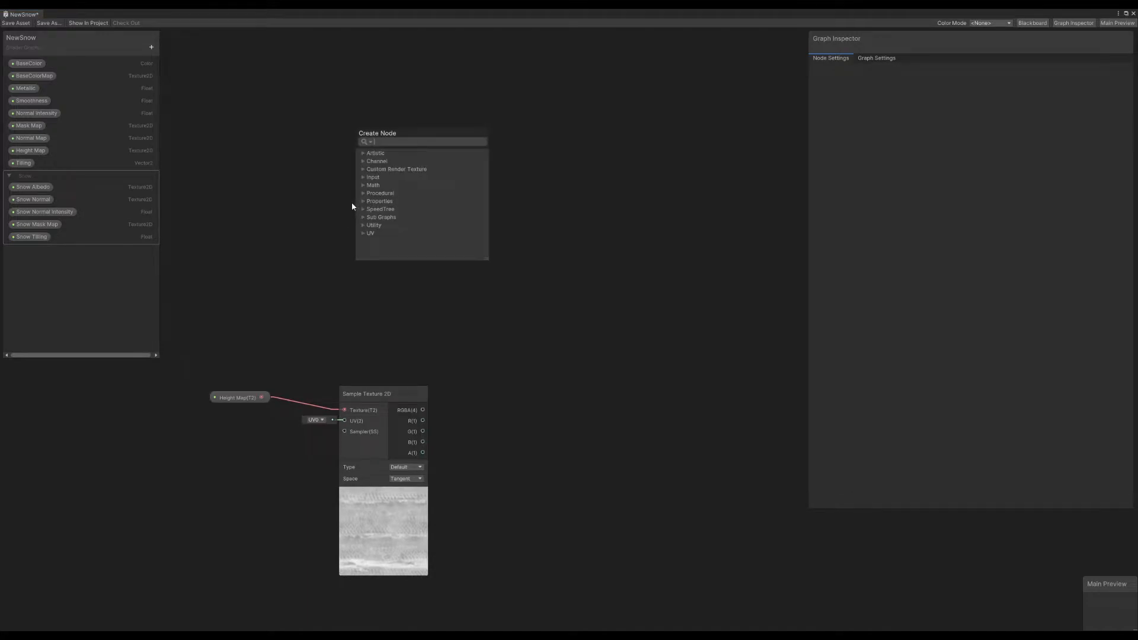
{"action": "type", "text": "nor"}
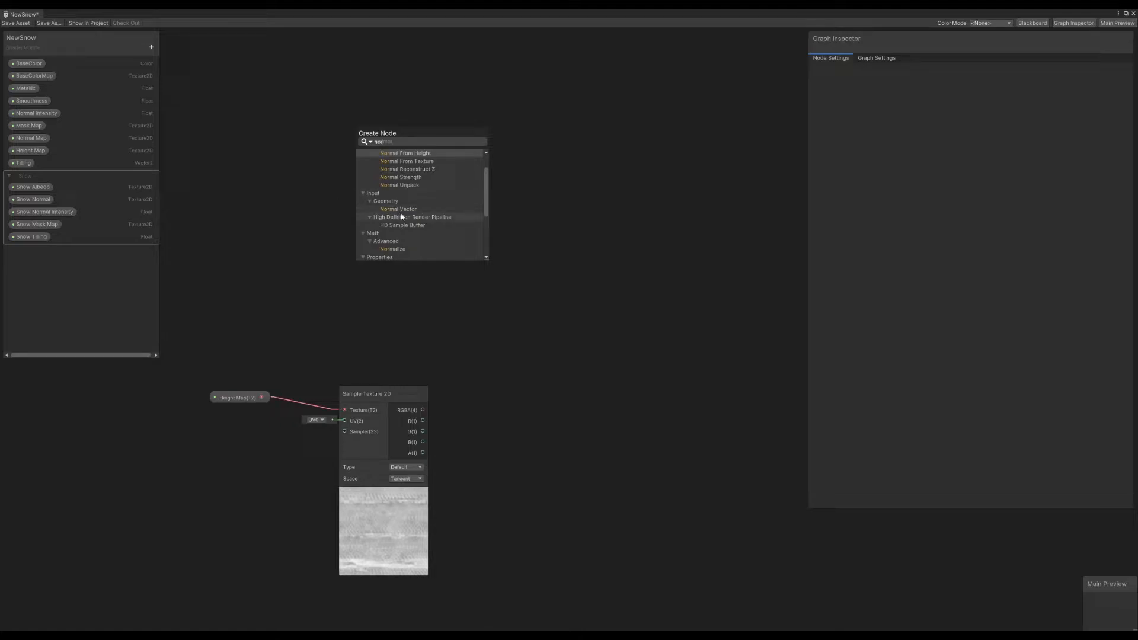
{"action": "left_click", "coordinate": [398, 209]}
{"action": "left_click_drag", "start_coordinate": [392, 238], "coordinate": [376, 216]}
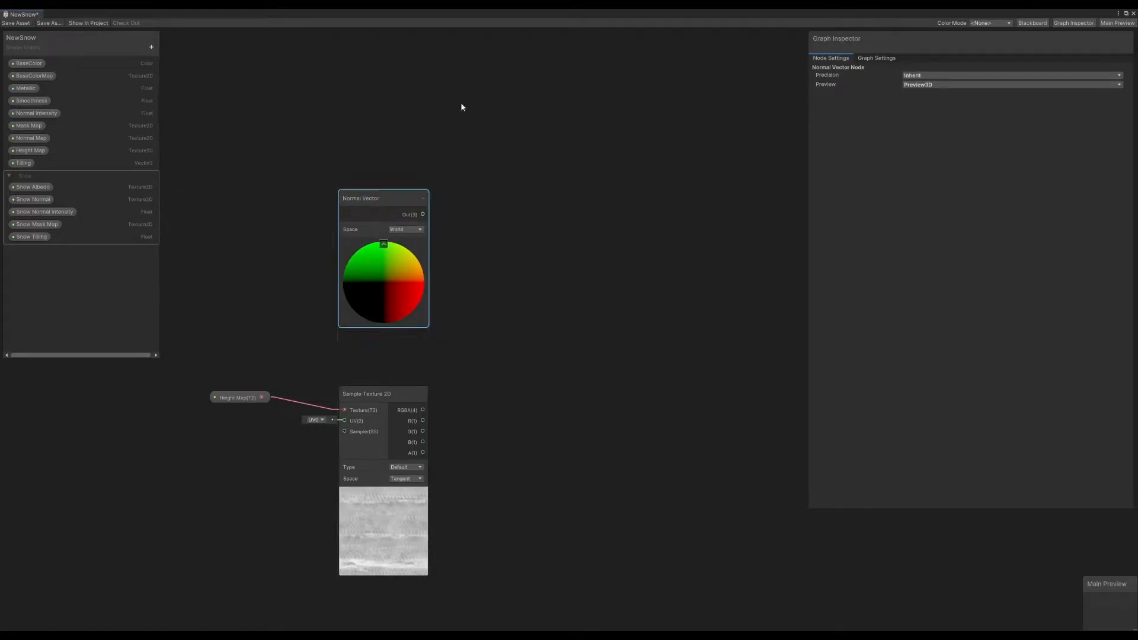
{"action": "left_click", "coordinate": [425, 122]}
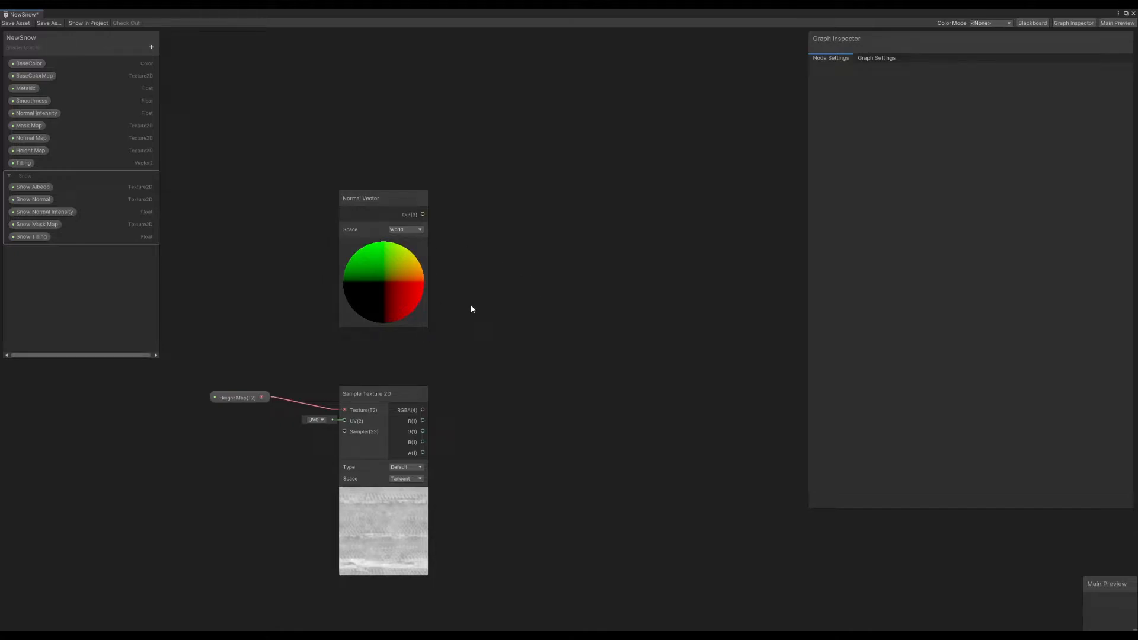
Add a property category named Snow Controls below the Snow category
{"action": "left_click", "coordinate": [150, 47]}
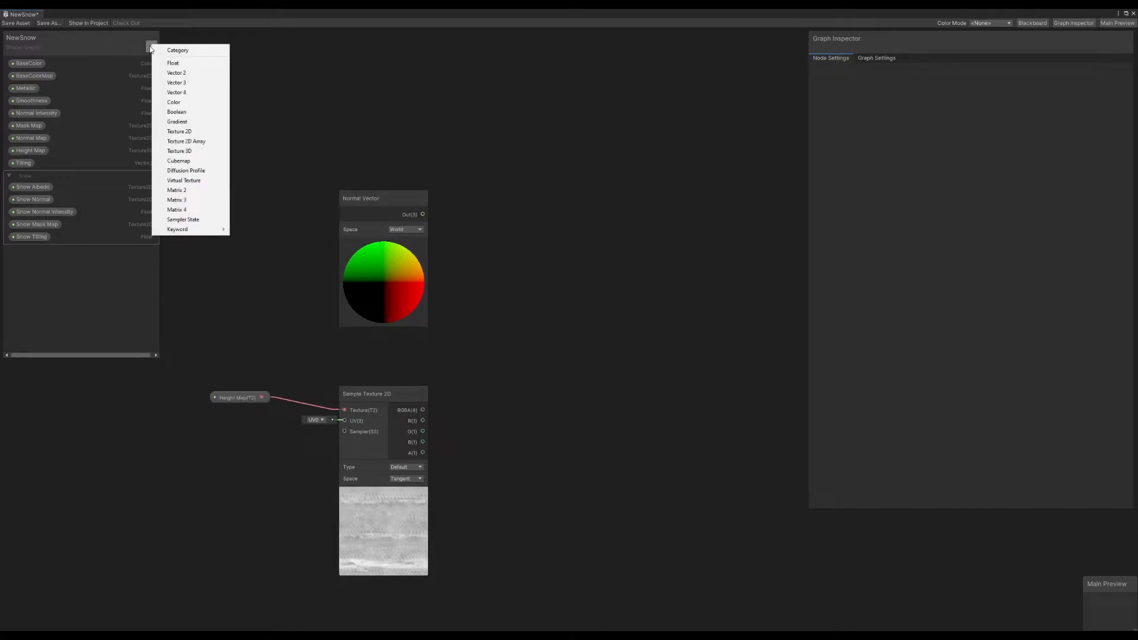
{"action": "left_click", "coordinate": [181, 51]}
{"action": "double_click", "coordinate": [39, 251]}
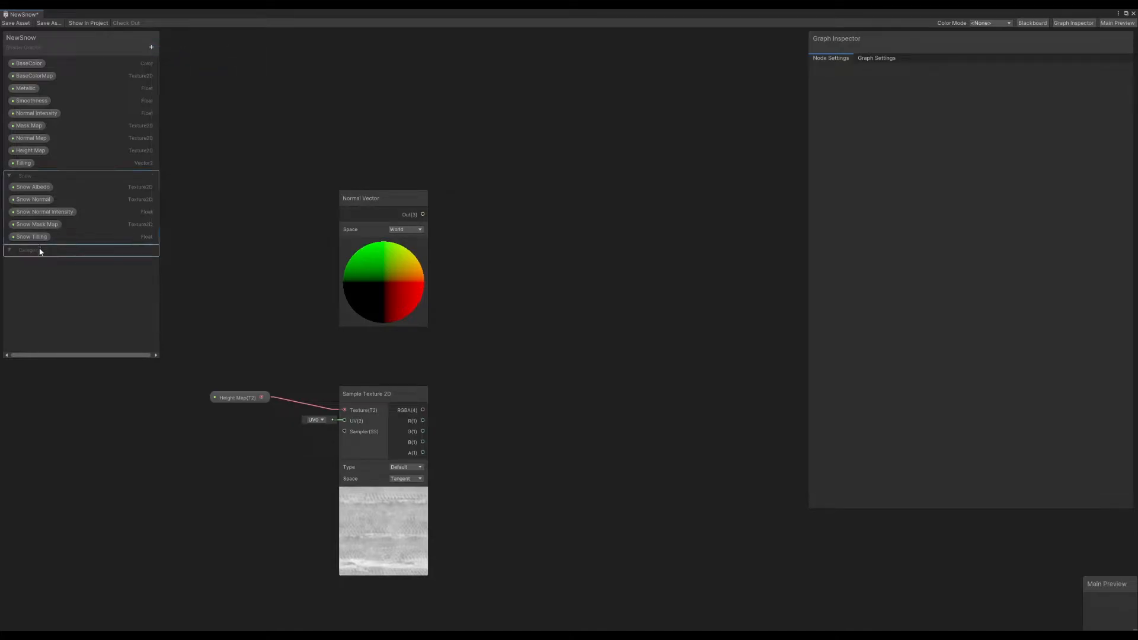
{"action": "type", "text": "Snow Controls"}
{"action": "key", "text": "Return"}
{"action": "left_click", "coordinate": [152, 47]}
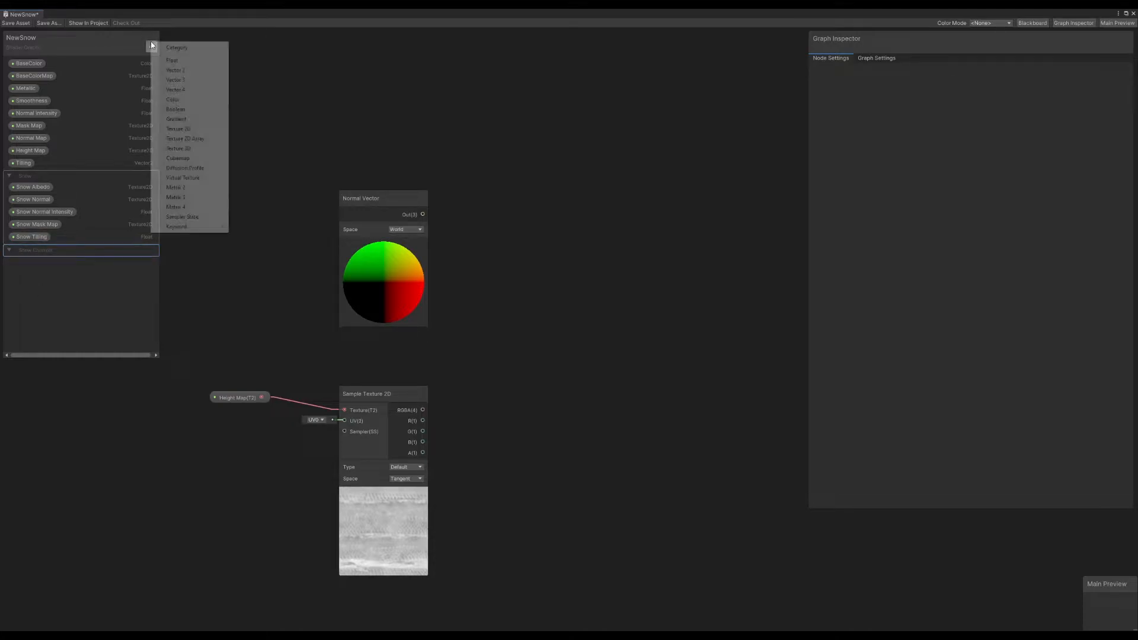
{"action": "left_click", "coordinate": [184, 61]}
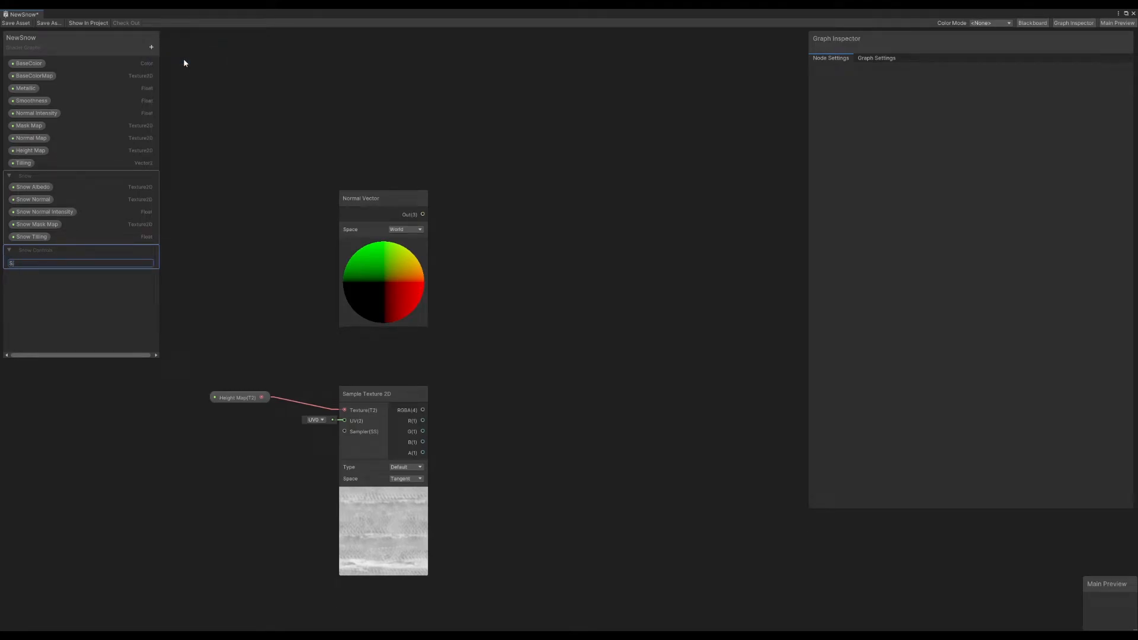
{"action": "key", "text": "Return"}
{"action": "left_click", "coordinate": [22, 261]}
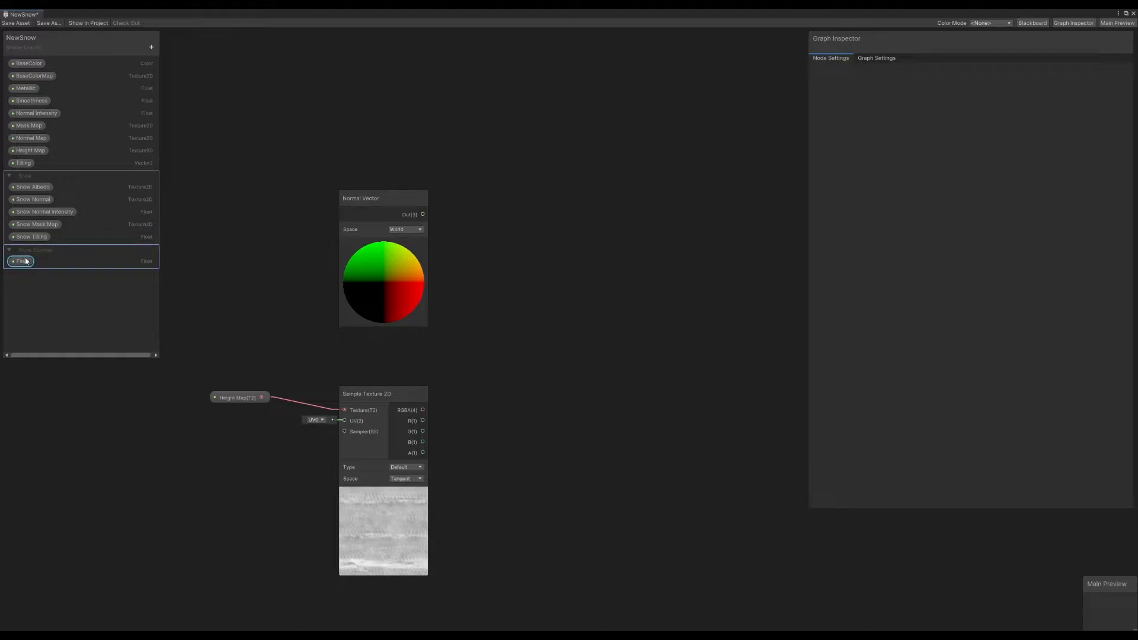
{"action": "key", "text": "Delete"}
Create a Vector 3 property named Snow Direction and move it into the Snow Controls category
{"action": "left_click", "coordinate": [152, 48]}
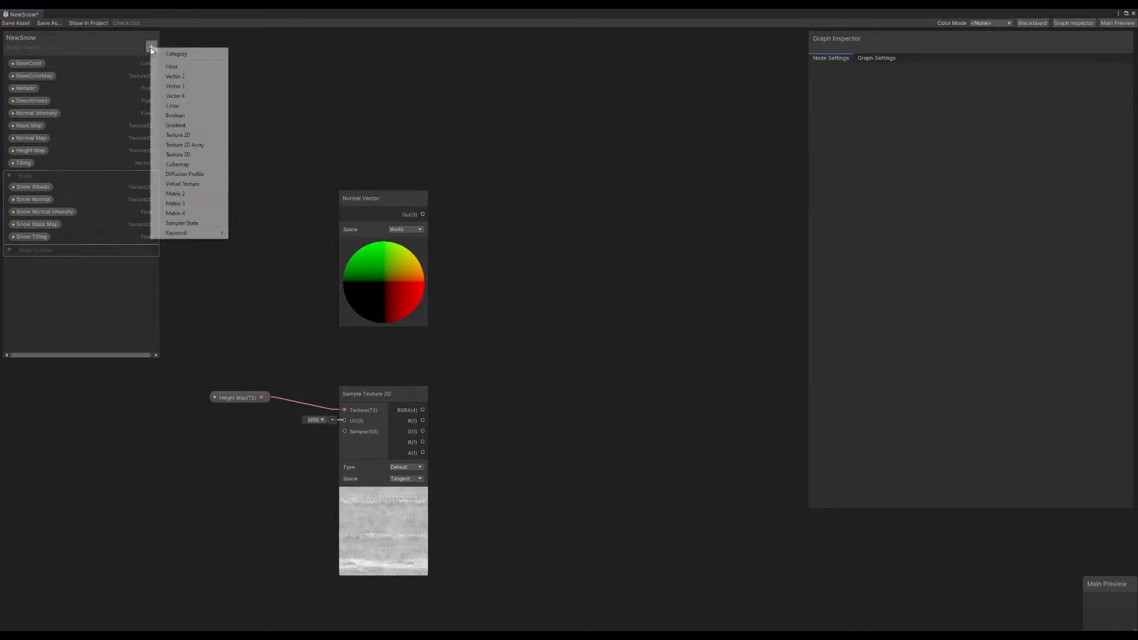
{"action": "left_click", "coordinate": [181, 84]}
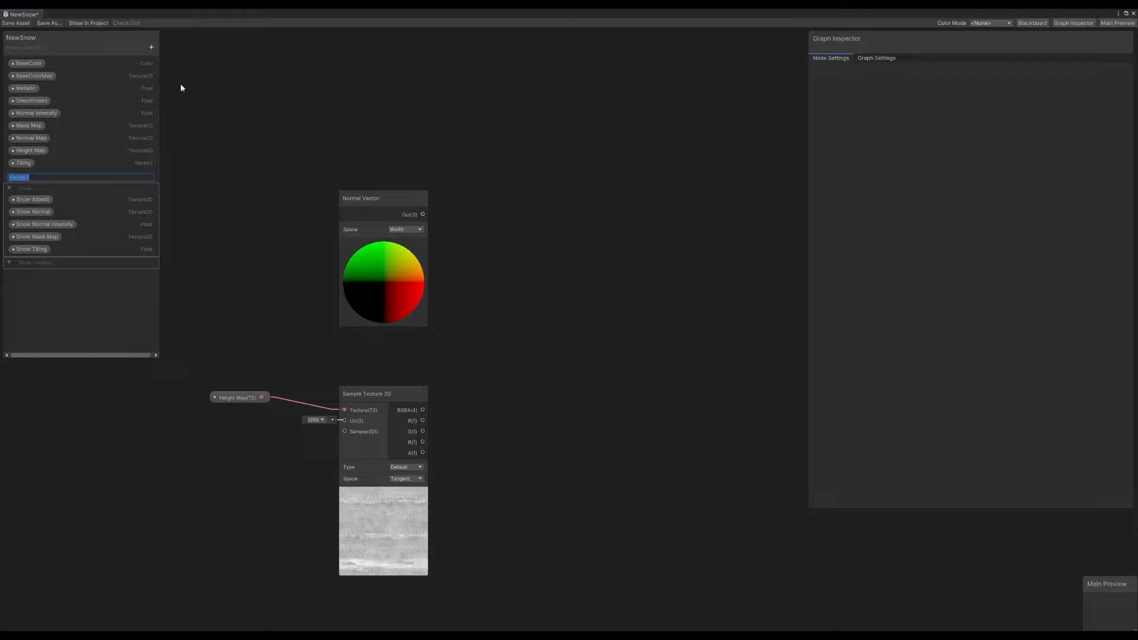
{"action": "type", "text": "Snow Direction"}
{"action": "key", "text": "Return"}
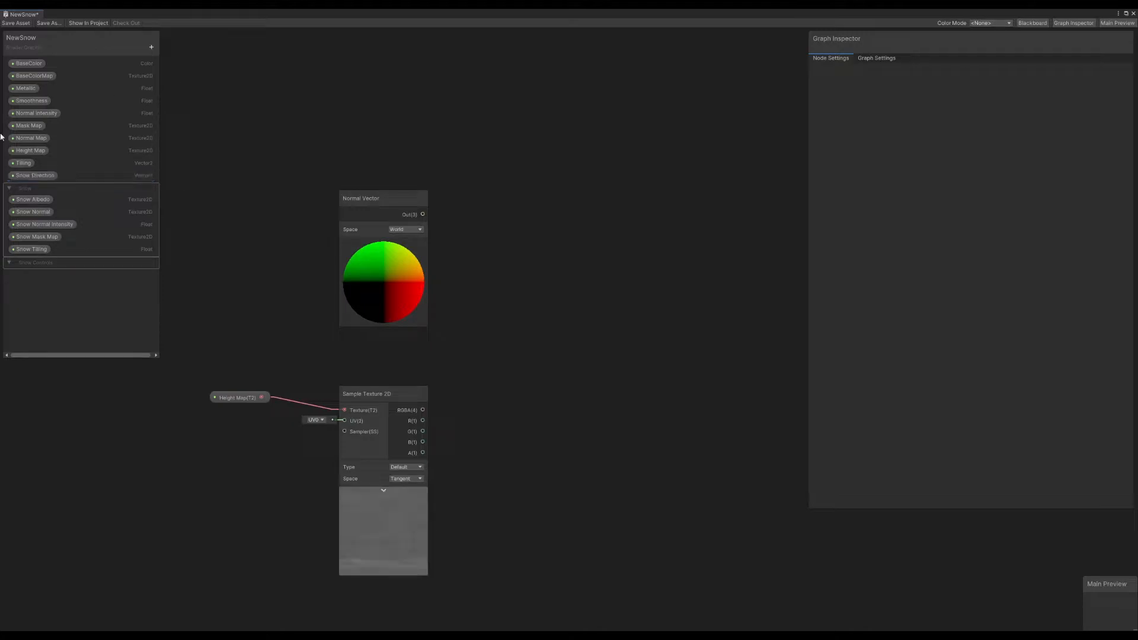
{"action": "left_click", "coordinate": [43, 177]}
{"action": "left_click_drag", "start_coordinate": [43, 177], "coordinate": [44, 261]}
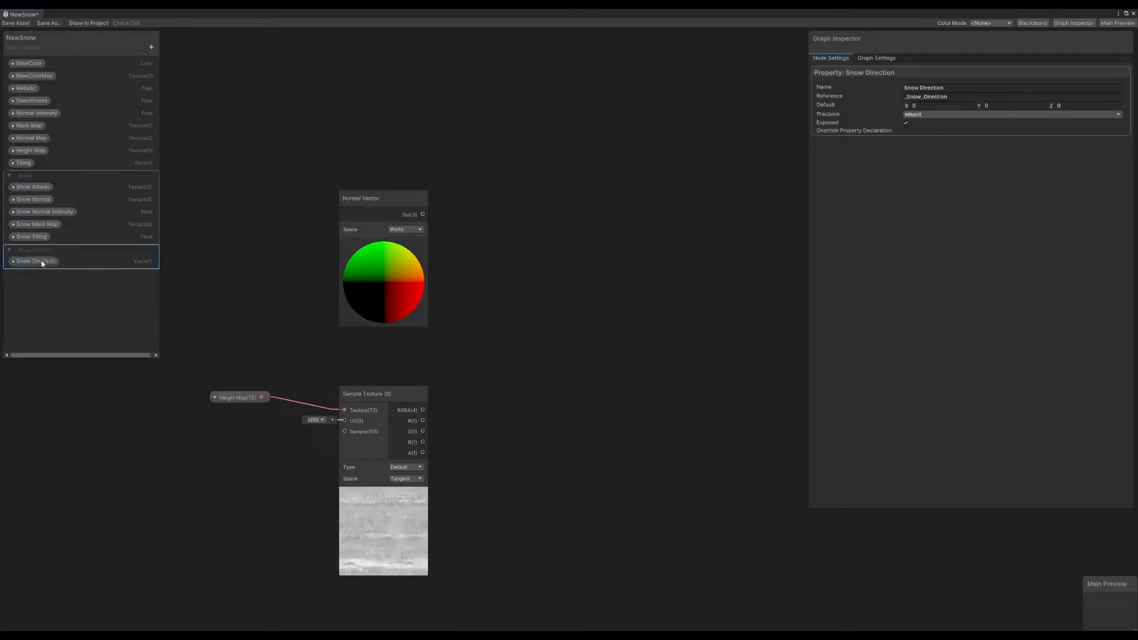
Set the Snow Direction property's default Y to 1 and place the property in the graph beside the Normal Vector node
{"action": "left_click", "coordinate": [997, 106]}
{"action": "type", "text": "1"}
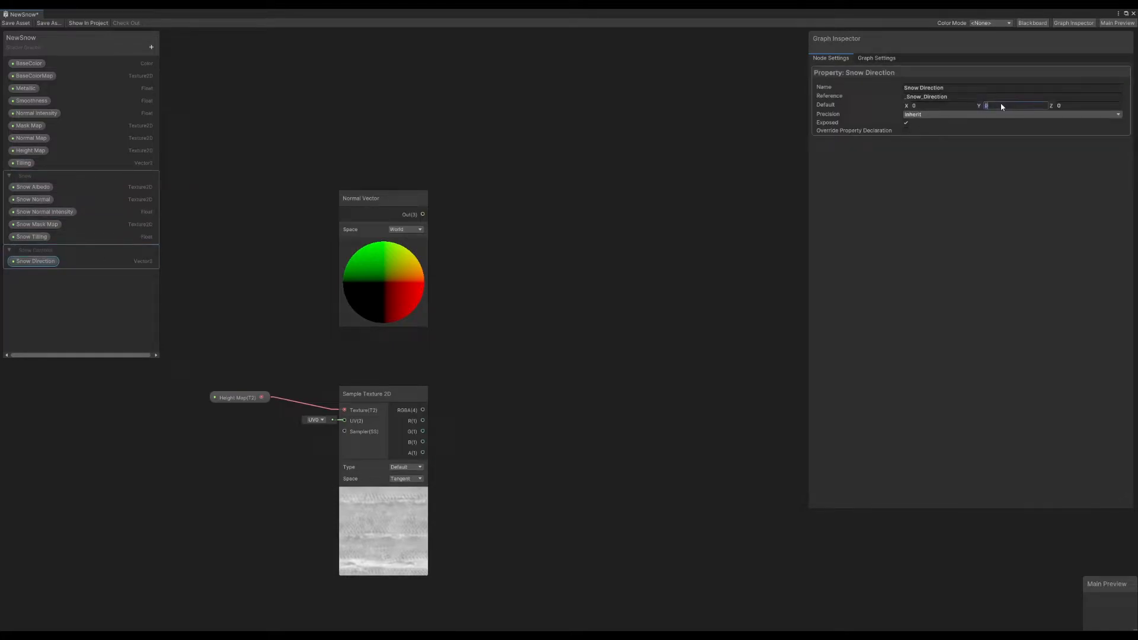
{"action": "left_click", "coordinate": [624, 110]}
{"action": "left_click_drag", "start_coordinate": [36, 261], "coordinate": [493, 285]}
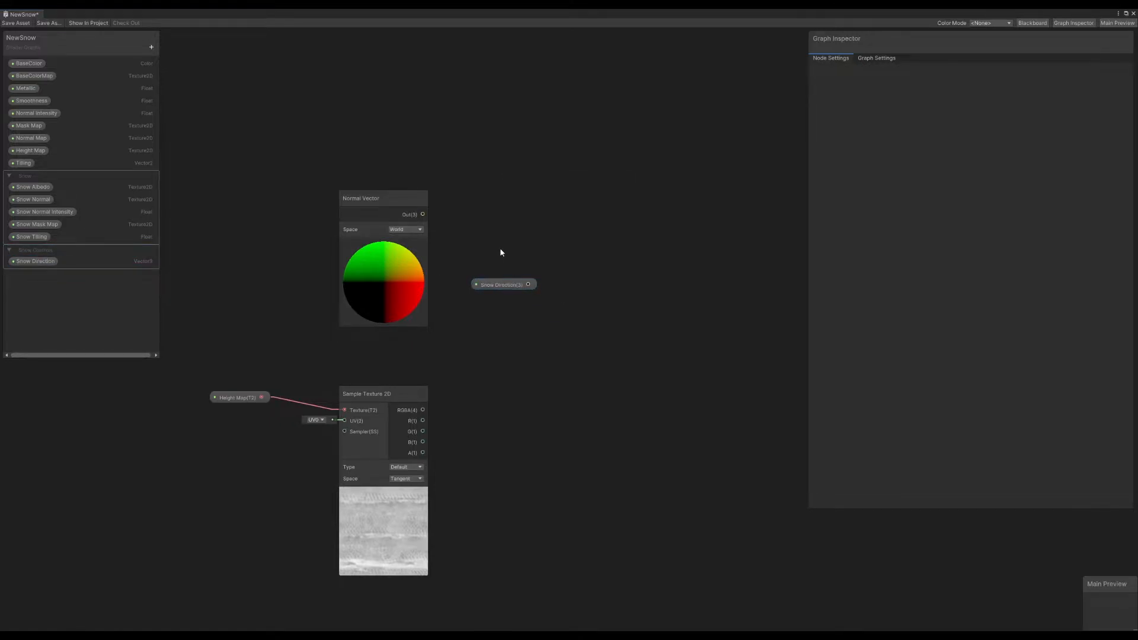
Add a Dot Product node, feeding the Normal Vector output into A and Snow Direction into B
{"action": "key", "text": "space"}
{"action": "type", "text": "dot"}
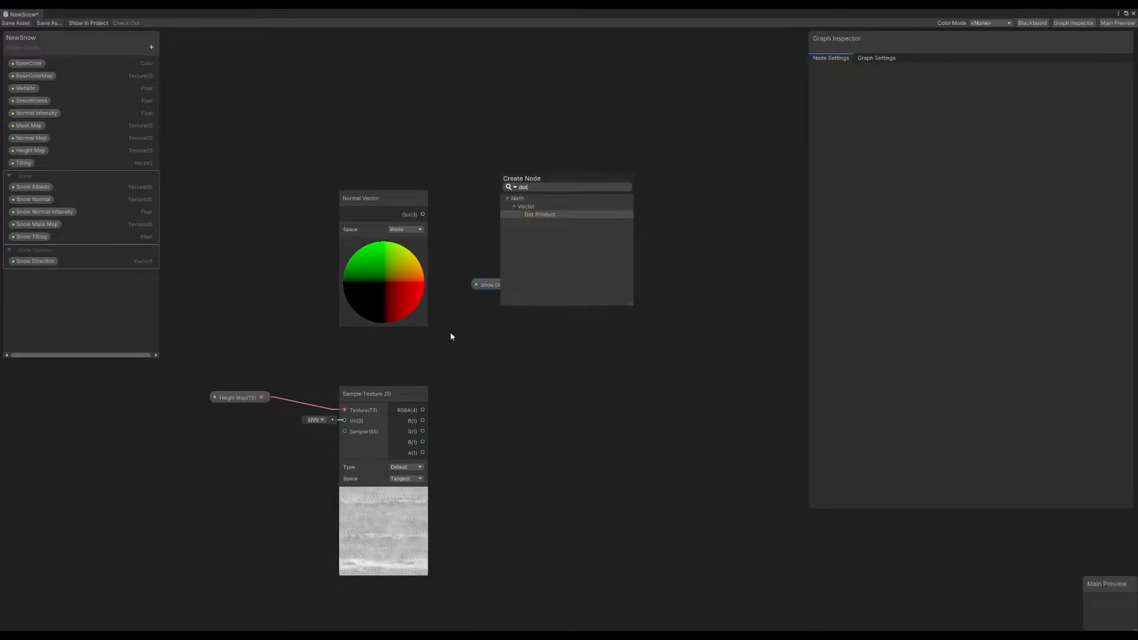
{"action": "left_click", "coordinate": [542, 215]}
{"action": "left_click_drag", "start_coordinate": [541, 218], "coordinate": [611, 197]}
{"action": "left_click", "coordinate": [322, 215]}
{"action": "left_click_drag", "start_coordinate": [422, 213], "coordinate": [582, 214]}
{"action": "left_click_drag", "start_coordinate": [528, 284], "coordinate": [581, 225]}
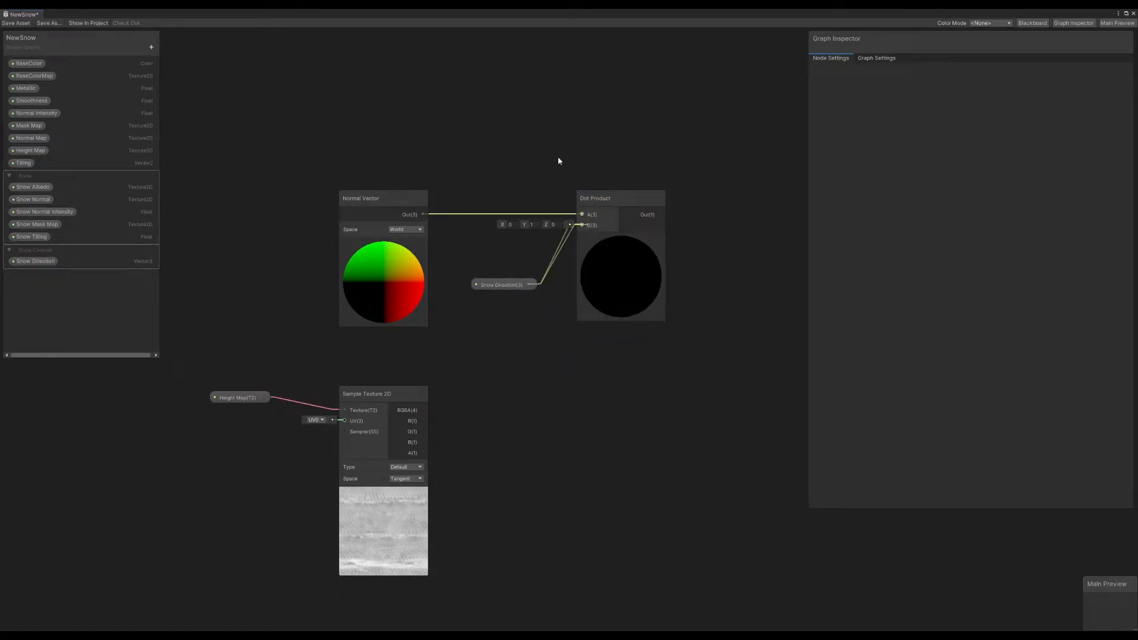
Try a larger X default for Snow Direction to check the Dot Product preview, and reset X to 0
{"action": "left_click", "coordinate": [489, 285]}
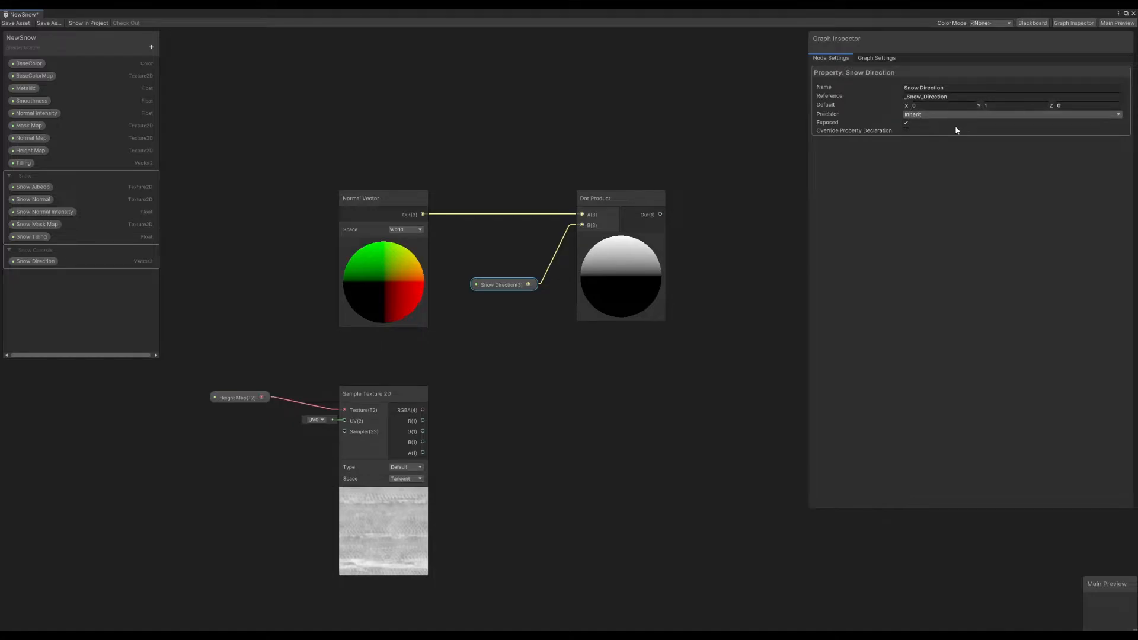
{"action": "scroll", "coordinate": [624, 297], "scroll_direction": "up", "scroll_amount": 3}
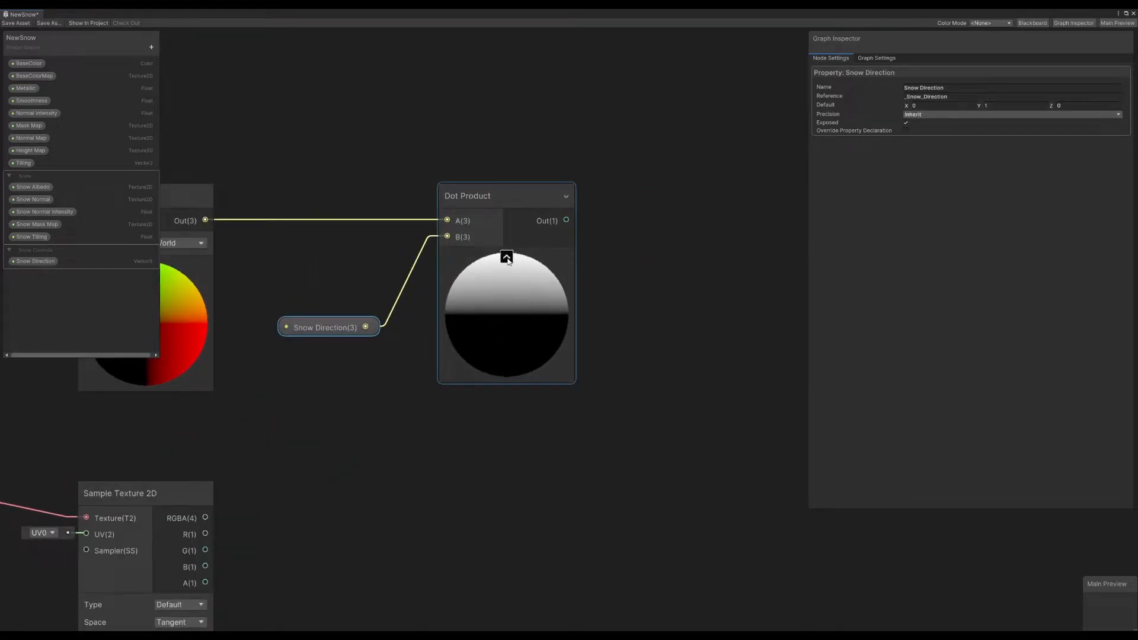
{"action": "mouse_move", "coordinate": [907, 107]}
{"action": "left_mouse_down"}
{"action": "mouse_move", "coordinate": [929, 104]}
{"action": "mouse_move", "coordinate": [879, 105]}
{"action": "mouse_move", "coordinate": [931, 107]}
{"action": "left_mouse_up"}
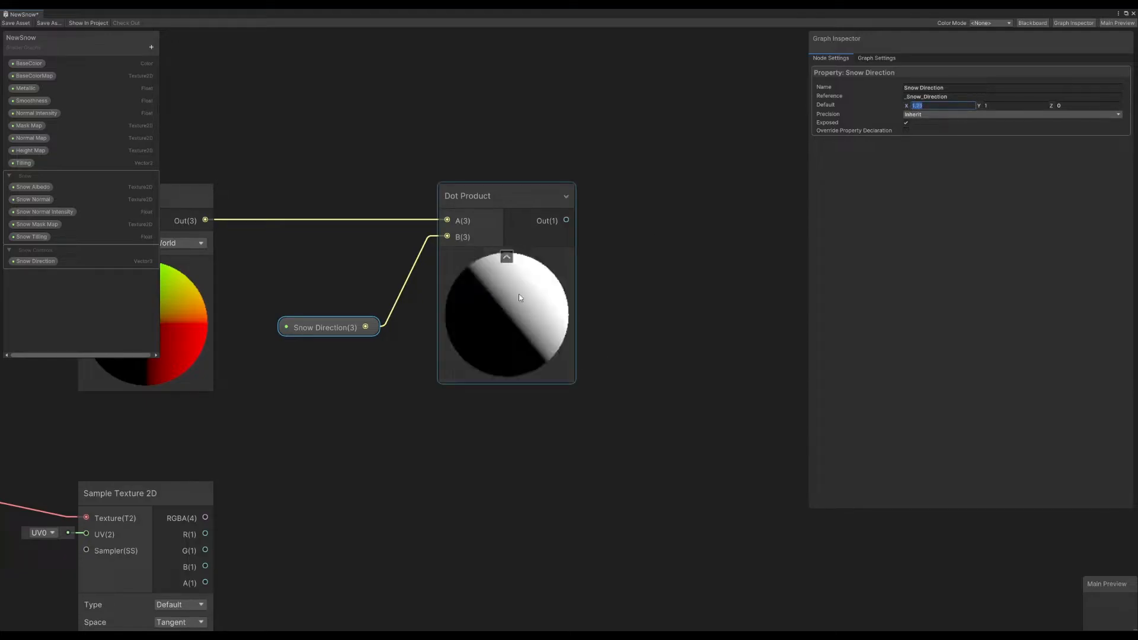
{"action": "left_click", "coordinate": [933, 106]}
{"action": "type", "text": "0"}
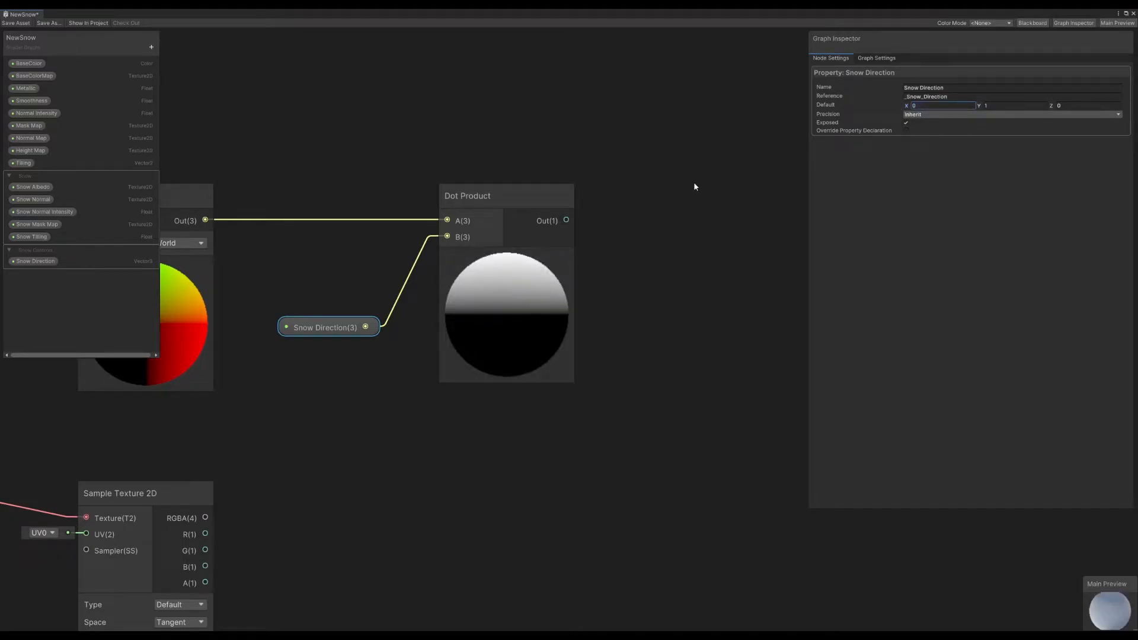
Add a Saturate node after the Dot Product node and connect the Dot Product output to its input
{"action": "middle_click_drag", "start_coordinate": [725, 215], "coordinate": [631, 223]}
{"action": "left_click", "coordinate": [632, 226]}
{"action": "scroll", "coordinate": [634, 229], "scroll_direction": "down", "scroll_amount": 1}
{"action": "key", "text": "space"}
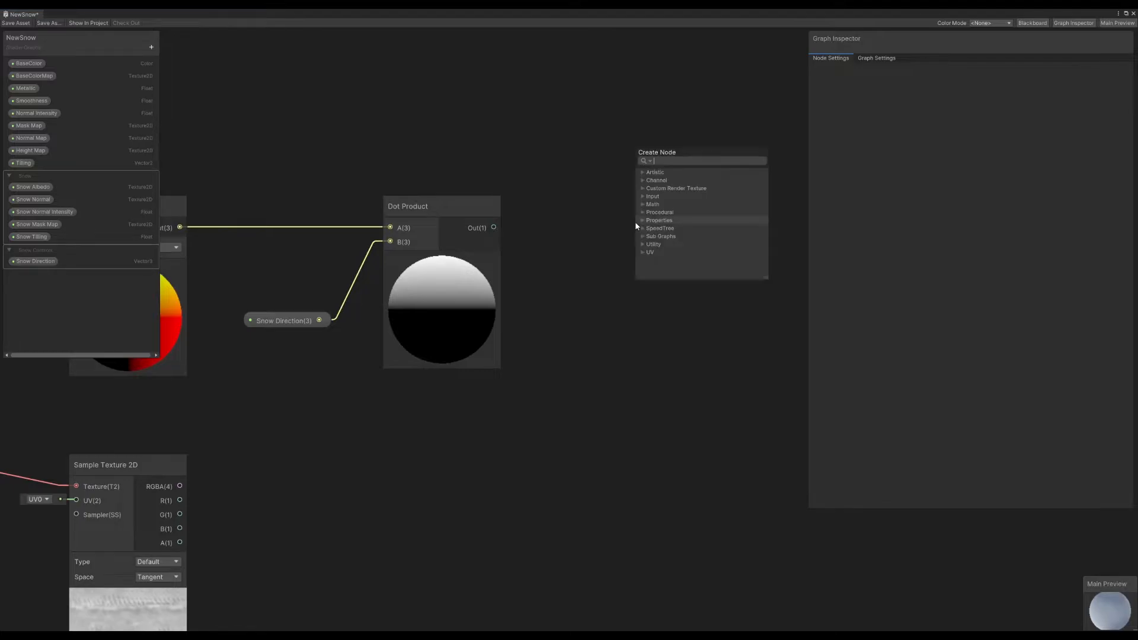
{"action": "type", "text": "satu"}
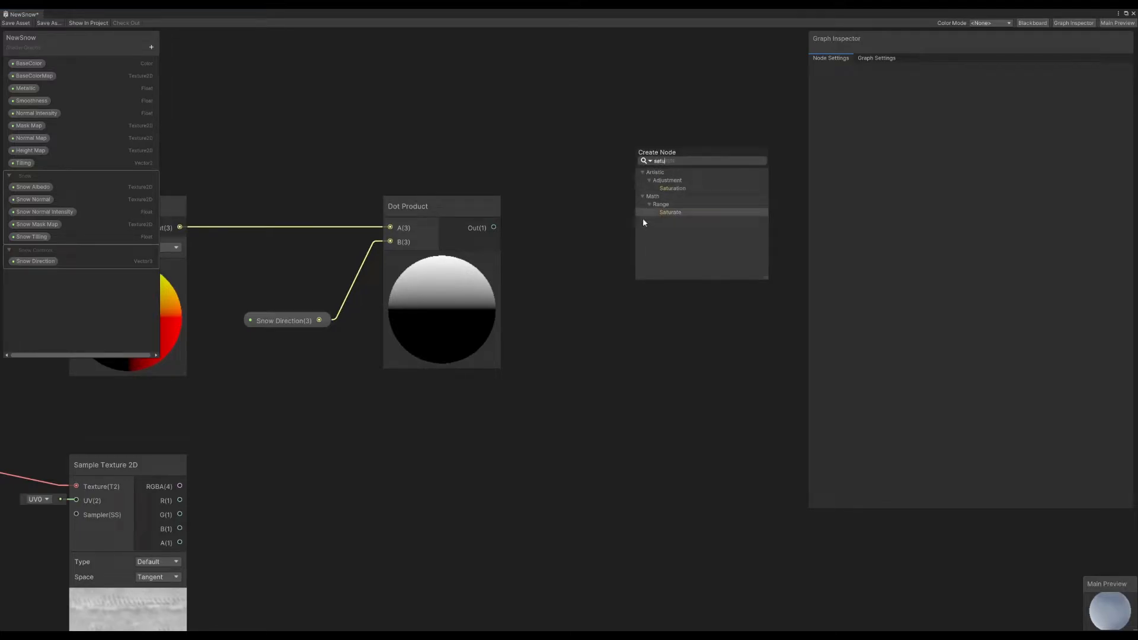
{"action": "left_click", "coordinate": [677, 218]}
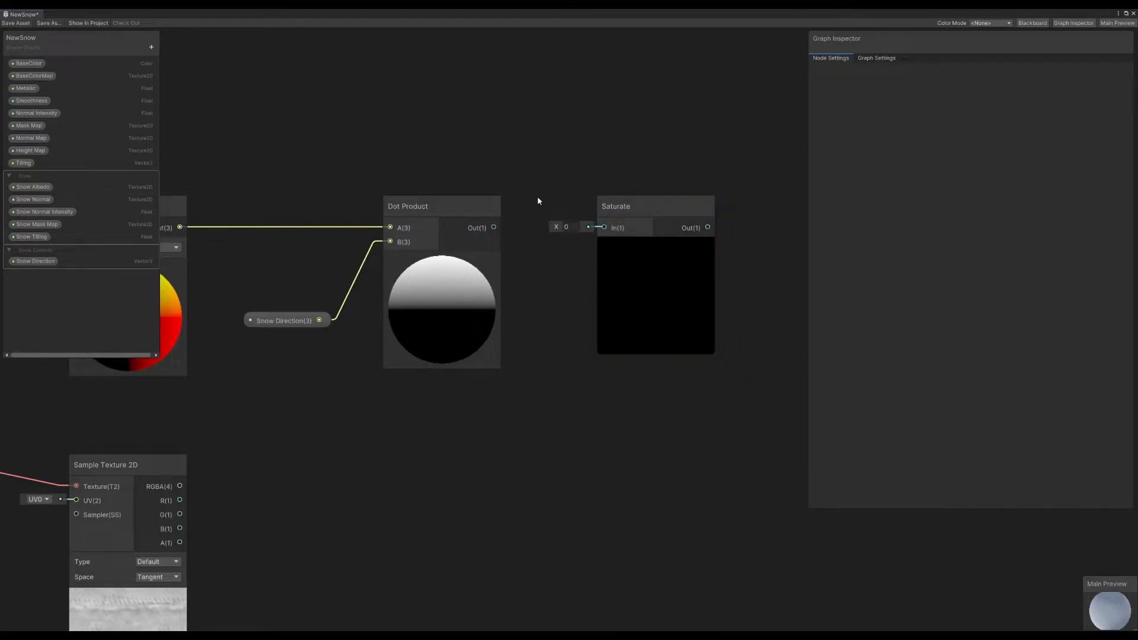
{"action": "left_click_drag", "start_coordinate": [494, 227], "coordinate": [610, 227]}
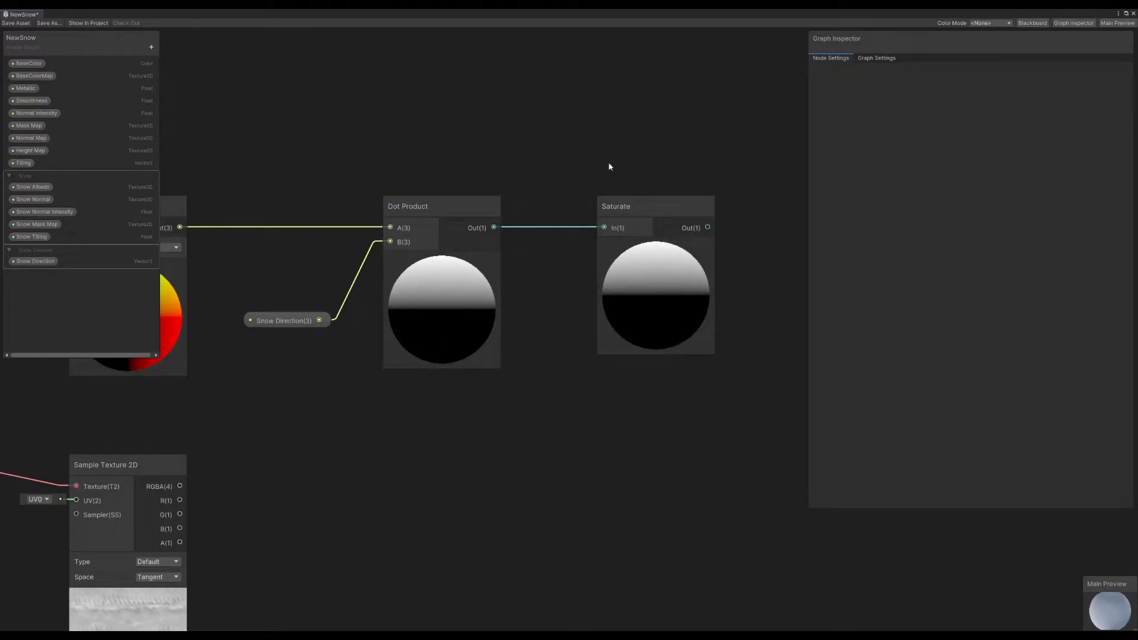
{"action": "left_click", "coordinate": [655, 246]}
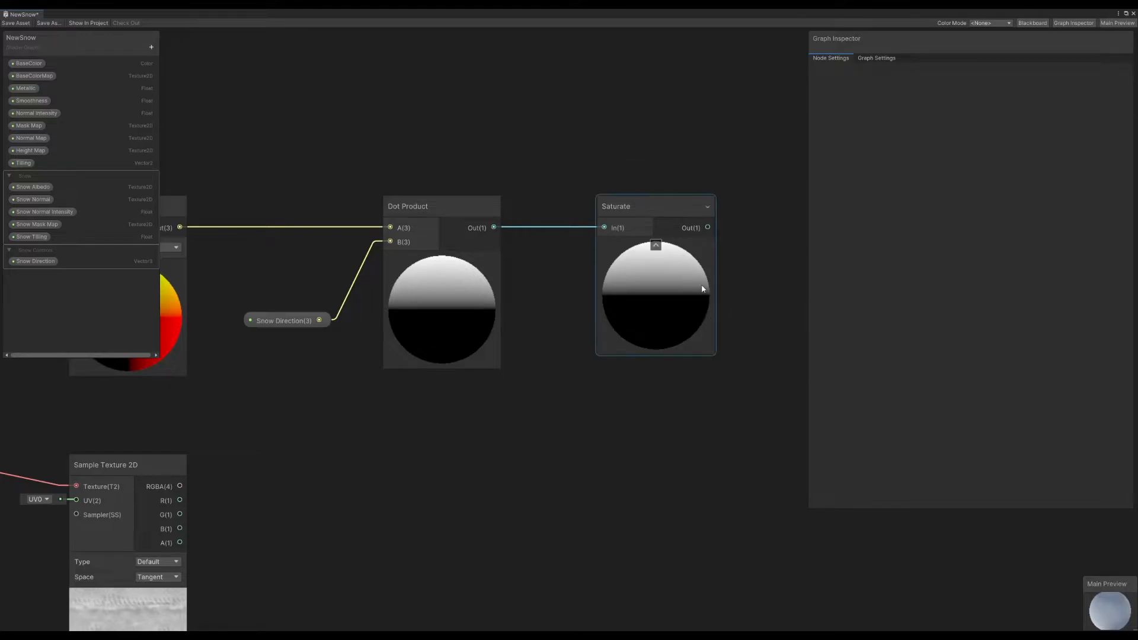
{"action": "scroll", "coordinate": [699, 285], "scroll_direction": "down", "scroll_amount": 2}
{"action": "right_click", "coordinate": [678, 165]}
{"action": "left_click", "coordinate": [515, 276]}
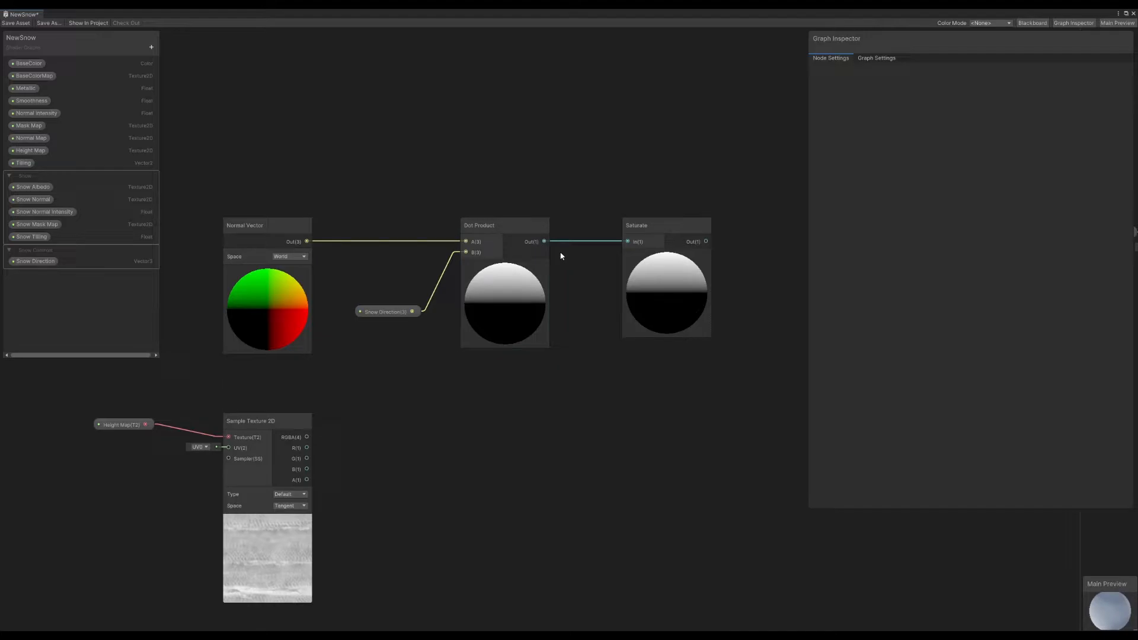
Move the Height Map property and its Sample Texture 2D node so they sit directly below the Saturate node
{"action": "middle_click_drag", "start_coordinate": [728, 405], "coordinate": [688, 406]}
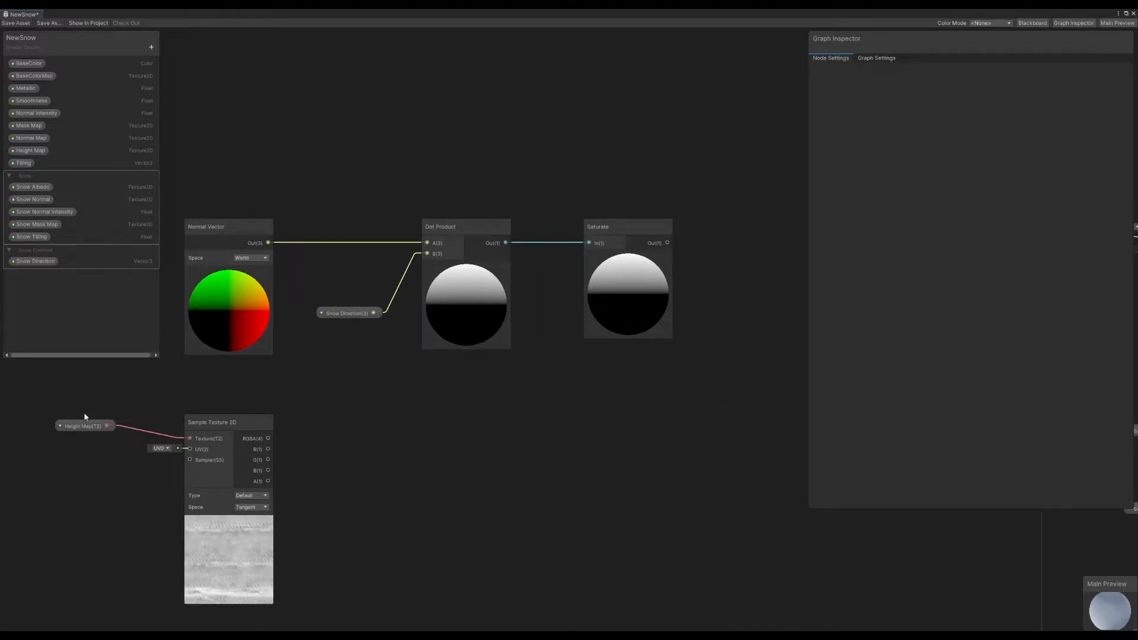
{"action": "left_click_drag", "start_coordinate": [83, 411], "coordinate": [249, 504]}
{"action": "left_click", "coordinate": [251, 506]}
{"action": "left_click_drag", "start_coordinate": [209, 547], "coordinate": [612, 525]}
Add a Multiply node combining the Saturate output in A with the height map sample's RGBA output in B
{"action": "left_click", "coordinate": [690, 344]}
{"action": "key", "text": "space"}
{"action": "type", "text": "mu"}
{"action": "double_click", "coordinate": [732, 332]}
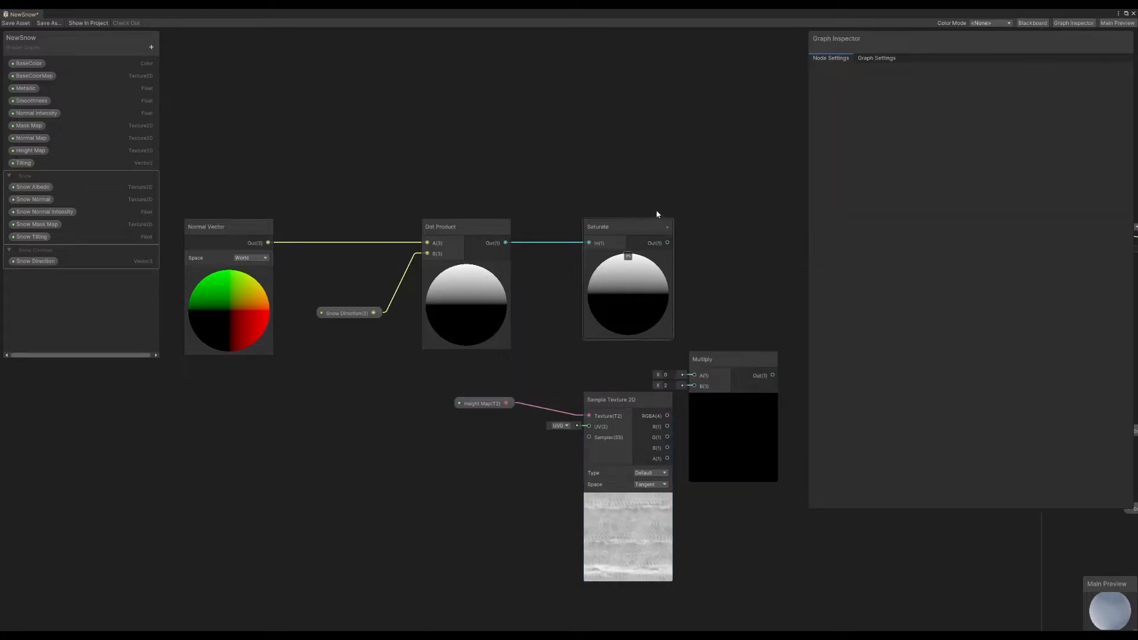
{"action": "middle_click_drag", "start_coordinate": [691, 284], "coordinate": [567, 264]}
{"action": "left_click_drag", "start_coordinate": [598, 352], "coordinate": [654, 344]}
{"action": "left_click", "coordinate": [631, 253]}
{"action": "left_click_drag", "start_coordinate": [542, 223], "coordinate": [624, 346]}
{"action": "left_click_drag", "start_coordinate": [543, 396], "coordinate": [624, 356]}
{"action": "left_click", "coordinate": [670, 394]}
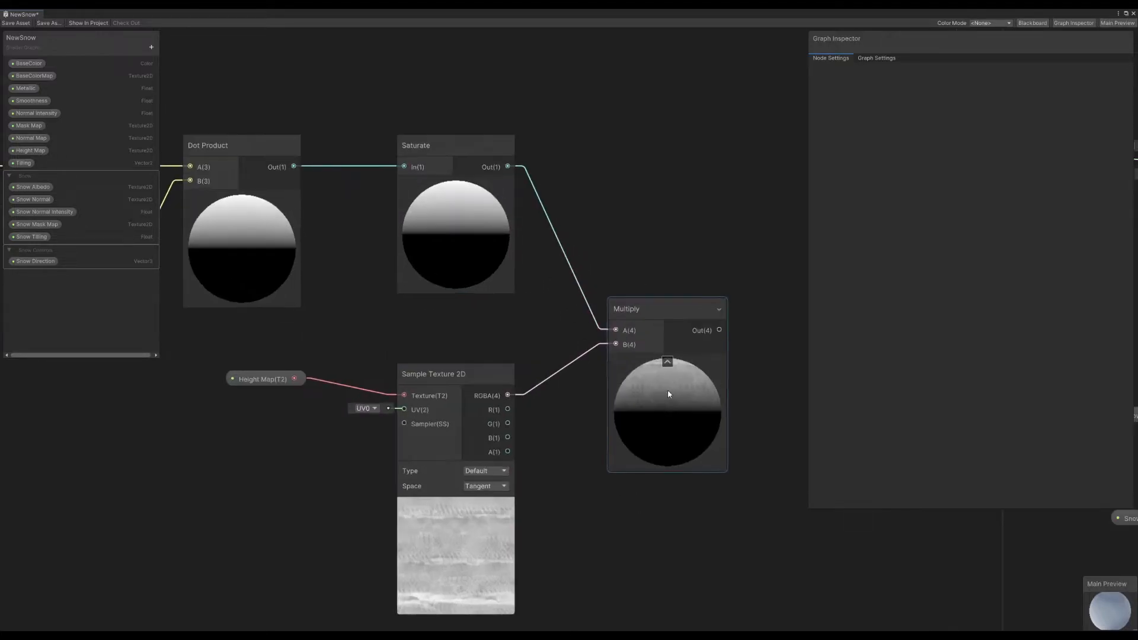
{"action": "scroll", "coordinate": [670, 393], "scroll_direction": "up", "scroll_amount": 5}
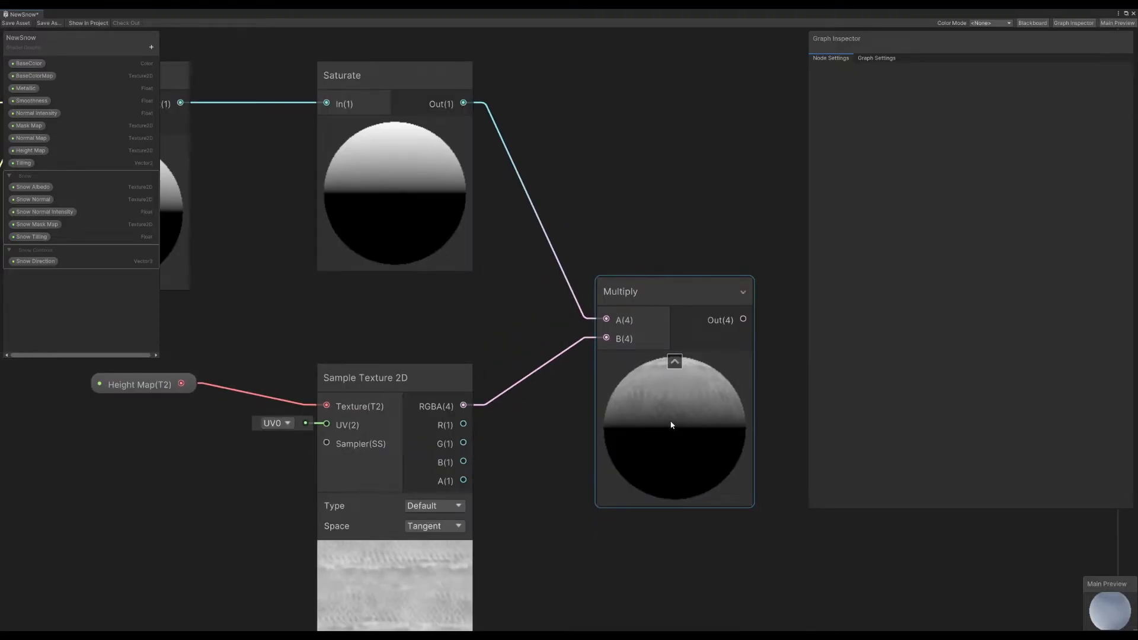
Move the whole group of snow mask nodes farther away from the Lerp Textures group to free up space
{"action": "scroll", "coordinate": [672, 425], "scroll_direction": "down", "scroll_amount": 4}
{"action": "left_click", "coordinate": [675, 277]}
{"action": "left_click_drag", "start_coordinate": [683, 295], "coordinate": [276, 562]}
{"action": "scroll", "coordinate": [296, 553], "scroll_direction": "down", "scroll_amount": 6}
{"action": "left_click", "coordinate": [429, 377]}
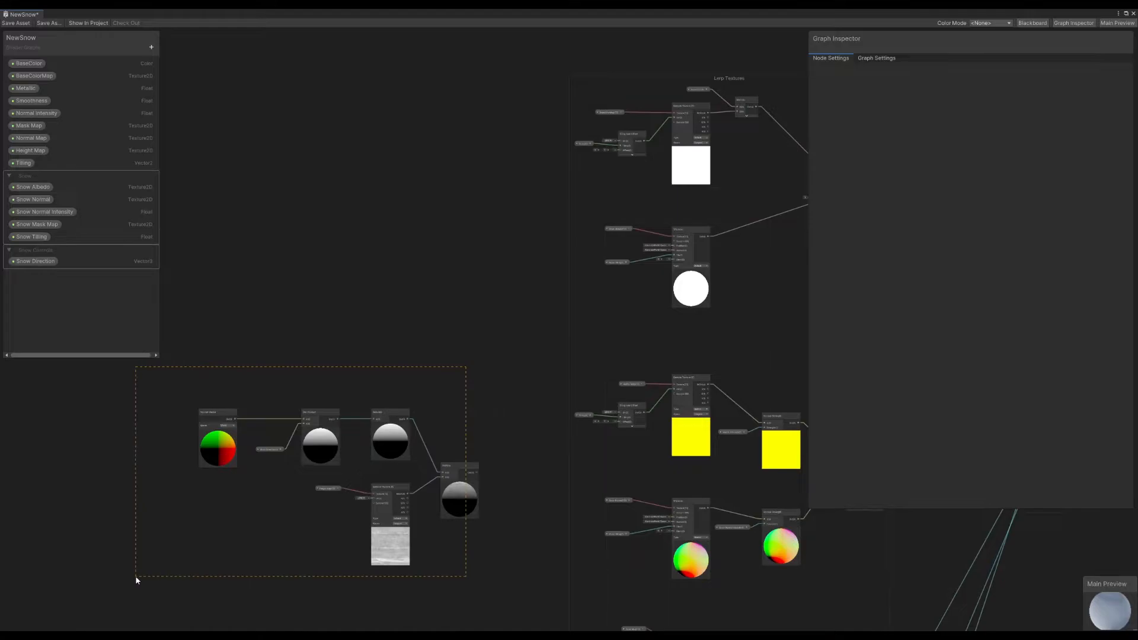
{"action": "left_click_drag", "start_coordinate": [136, 577], "coordinate": [135, 576]}
{"action": "left_click_drag", "start_coordinate": [379, 523], "coordinate": [202, 458]}
{"action": "scroll", "coordinate": [323, 381], "scroll_direction": "up", "scroll_amount": 2}
{"action": "left_click", "coordinate": [324, 381]}
{"action": "middle_click_drag", "start_coordinate": [166, 414], "coordinate": [484, 415]}
{"action": "scroll", "coordinate": [483, 416], "scroll_direction": "up", "scroll_amount": 2}
{"action": "middle_click_drag", "start_coordinate": [686, 483], "coordinate": [496, 490]}
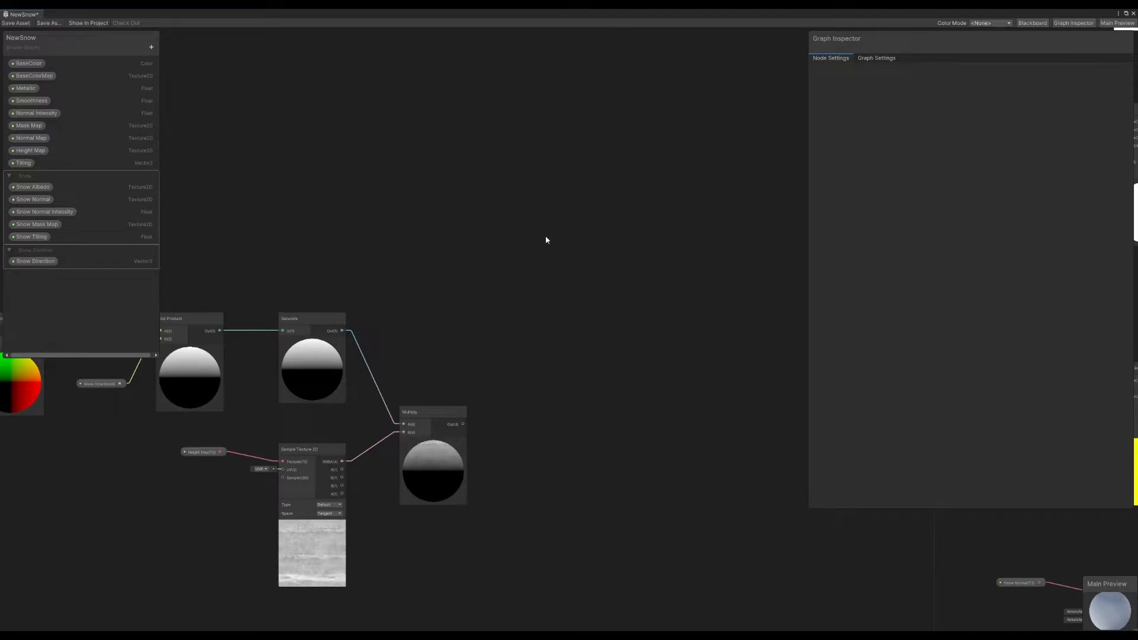
Create a Float property named Snow Intensity in the Snow Controls category and place it beside the Multiply node
{"action": "left_click", "coordinate": [151, 47]}
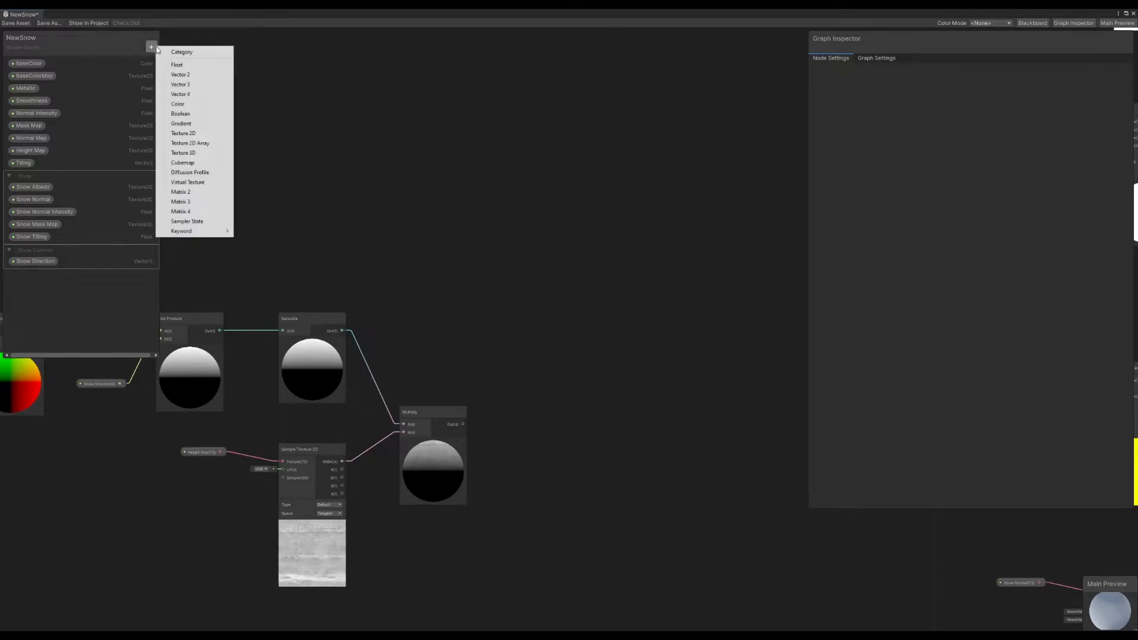
{"action": "left_click", "coordinate": [181, 65]}
{"action": "type", "text": "Snow Intens"}
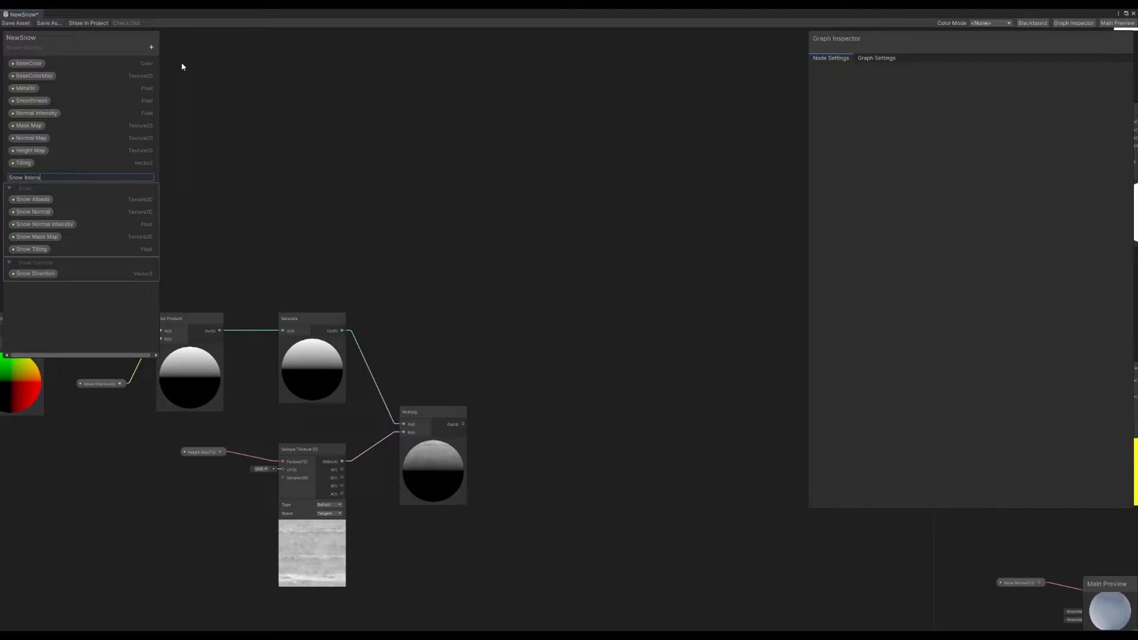
{"action": "key", "text": "Return"}
{"action": "left_click_drag", "start_coordinate": [30, 178], "coordinate": [528, 497]}
Set the Snow Intensity property's default value to 1
{"action": "left_click", "coordinate": [930, 108]}
{"action": "type", "text": "1"}
{"action": "left_click", "coordinate": [621, 267]}
Add a second Multiply node taking the first Multiply's output in A and Snow Intensity in B, positioned close to the first
{"action": "middle_click_drag", "start_coordinate": [626, 421], "coordinate": [599, 393]}
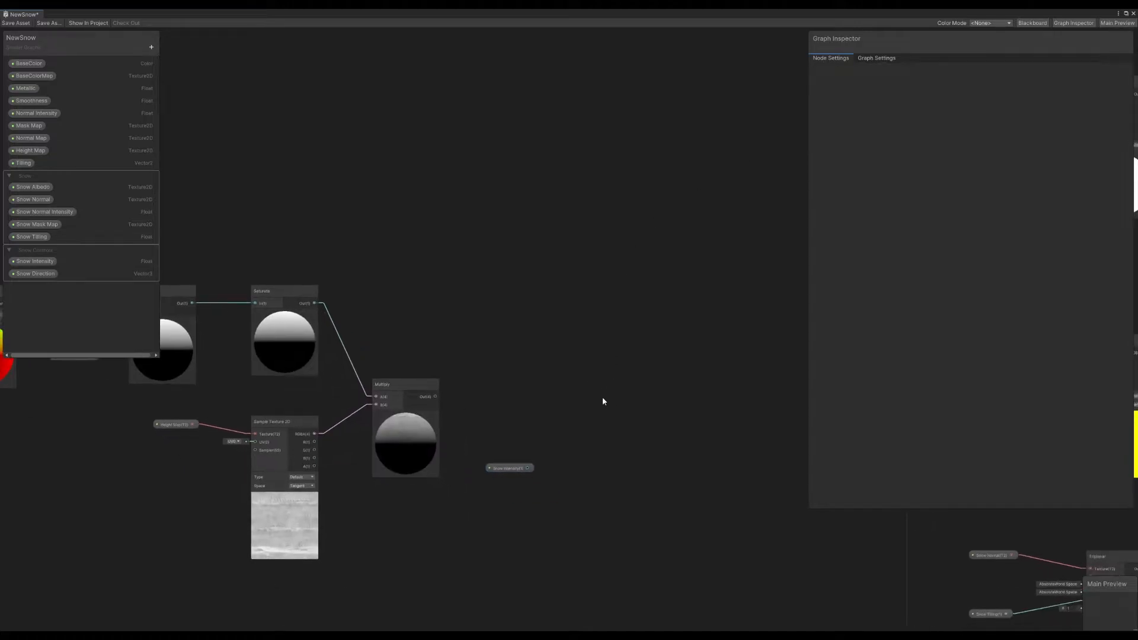
{"action": "key", "text": "space"}
{"action": "type", "text": "mul"}
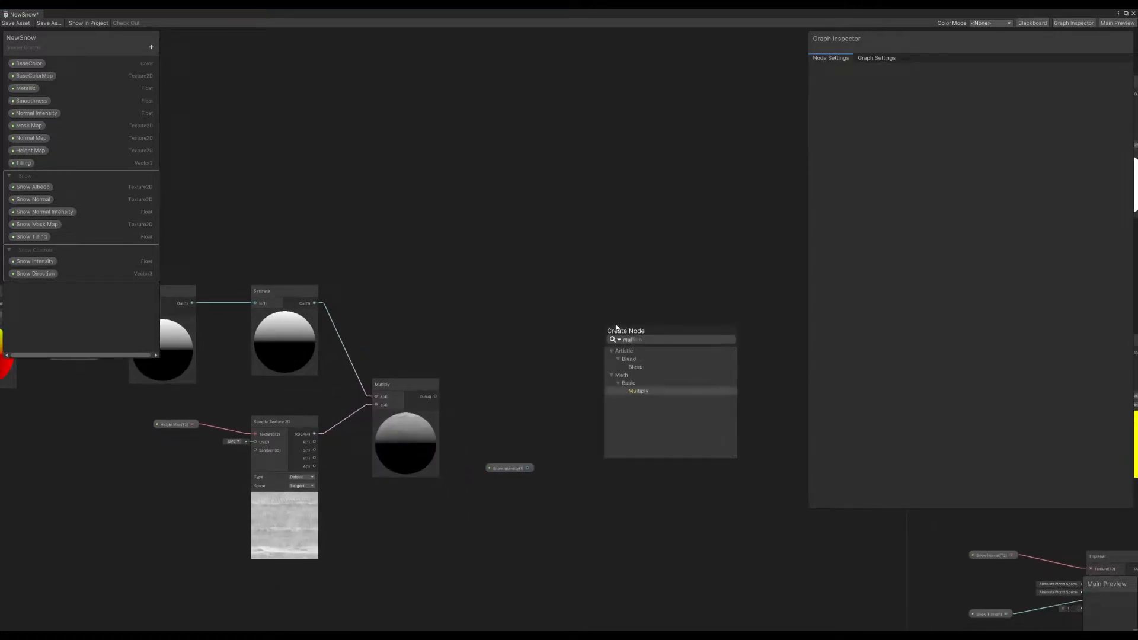
{"action": "left_click", "coordinate": [642, 392]}
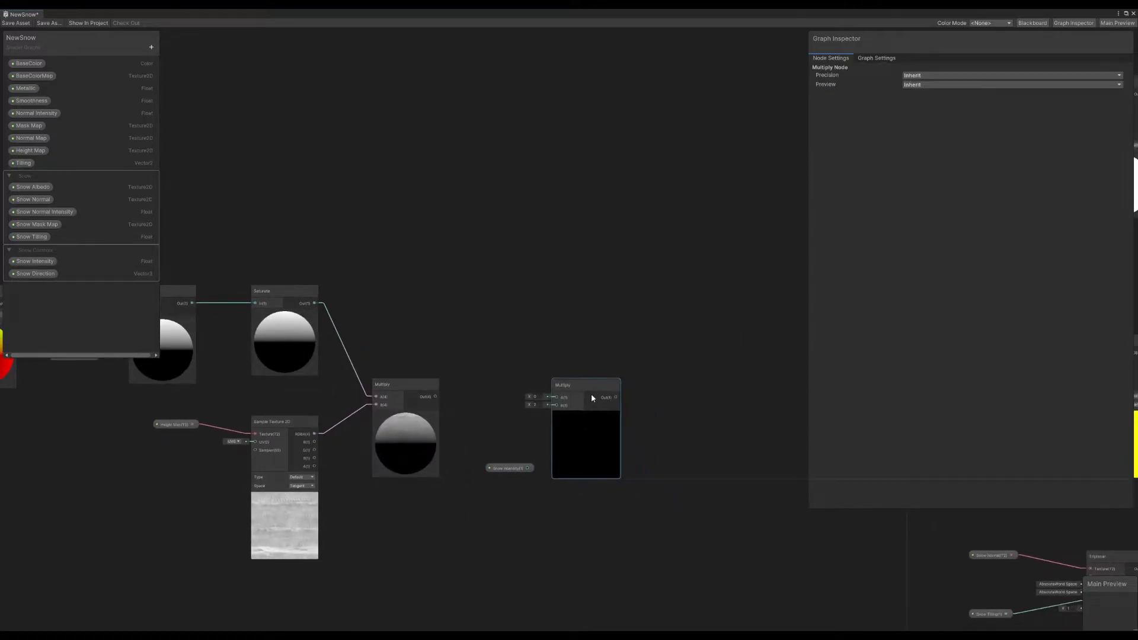
{"action": "left_click", "coordinate": [553, 355]}
{"action": "left_click_drag", "start_coordinate": [528, 468], "coordinate": [559, 413]}
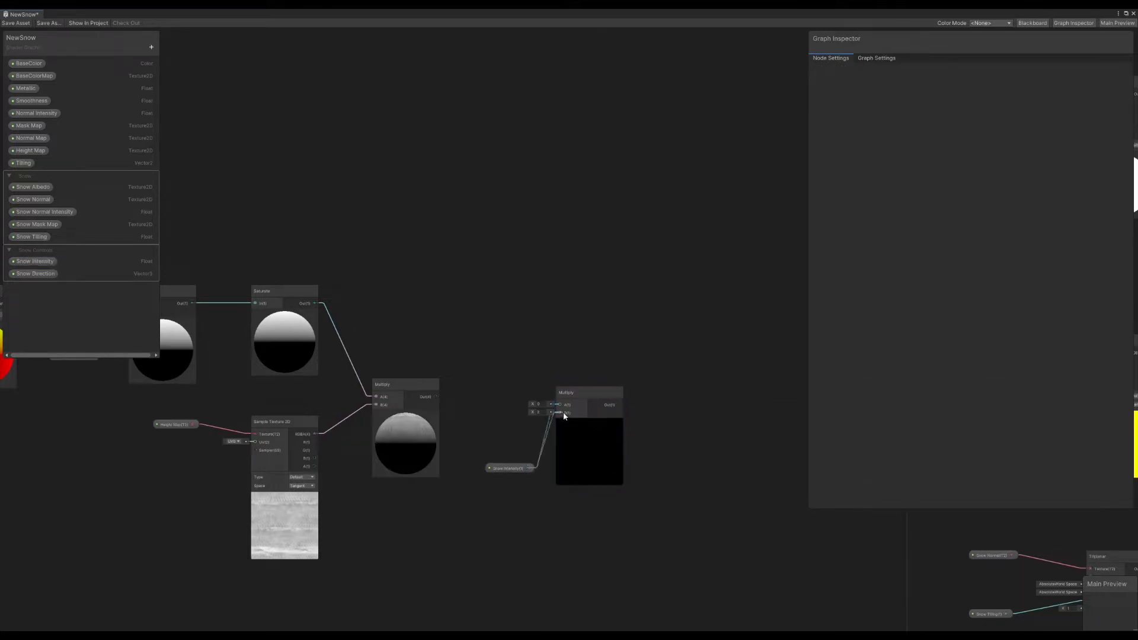
{"action": "left_click_drag", "start_coordinate": [434, 396], "coordinate": [560, 404]}
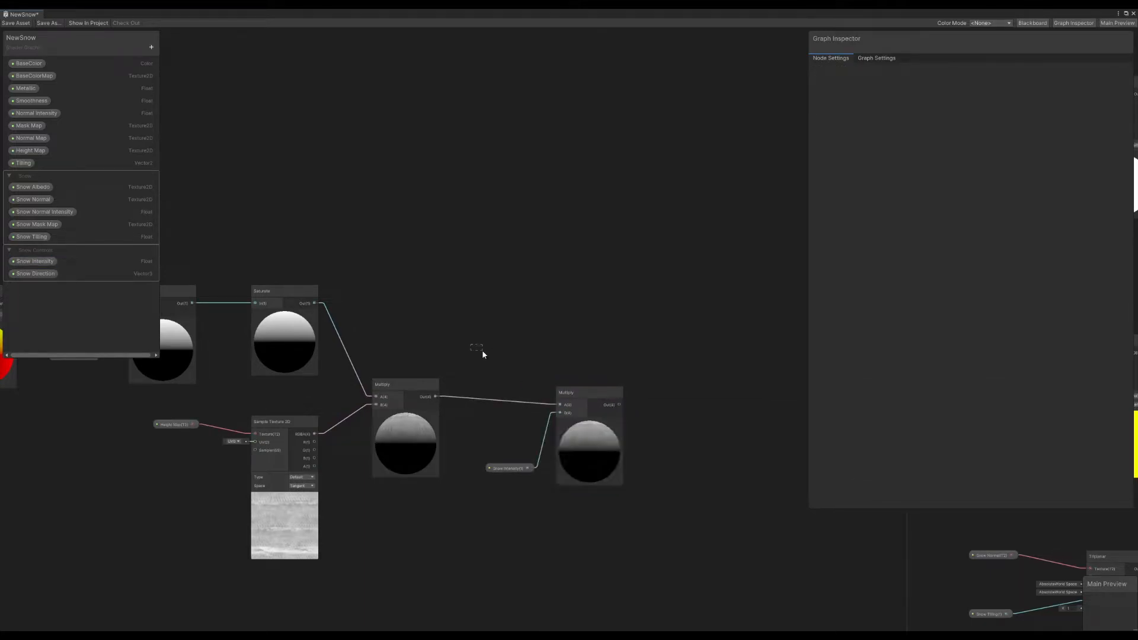
{"action": "left_click", "coordinate": [594, 461]}
{"action": "left_click_drag", "start_coordinate": [594, 458], "coordinate": [570, 452]}
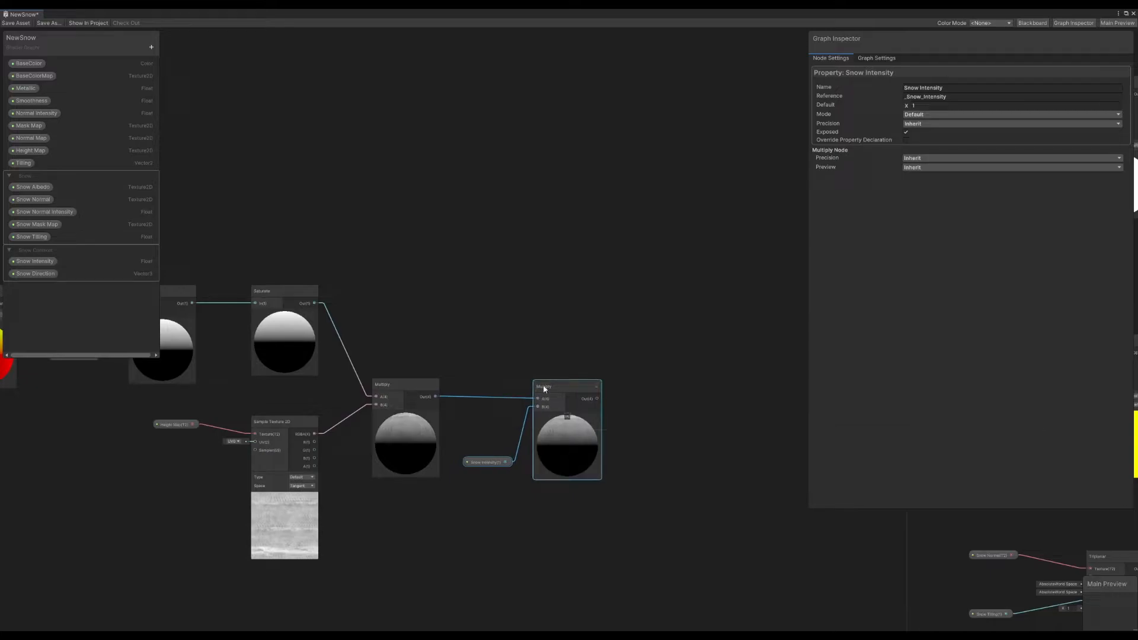
{"action": "left_click", "coordinate": [581, 306]}
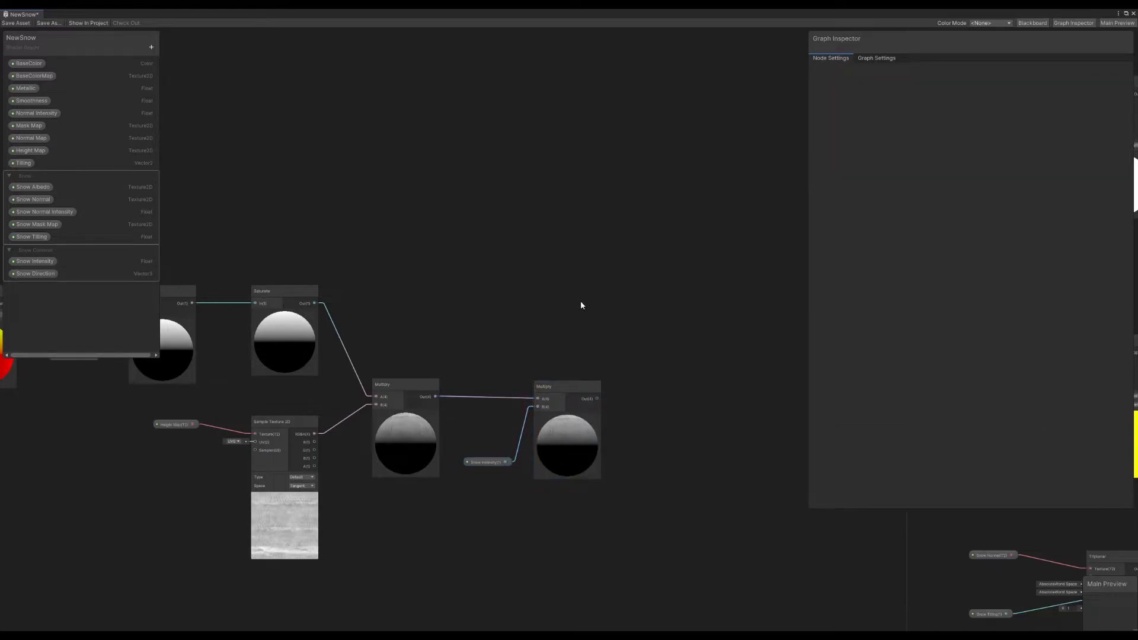
Add a Remap node after the second Multiply node and connect the Multiply output to its In port
{"action": "key", "text": "space"}
{"action": "type", "text": "snow"}
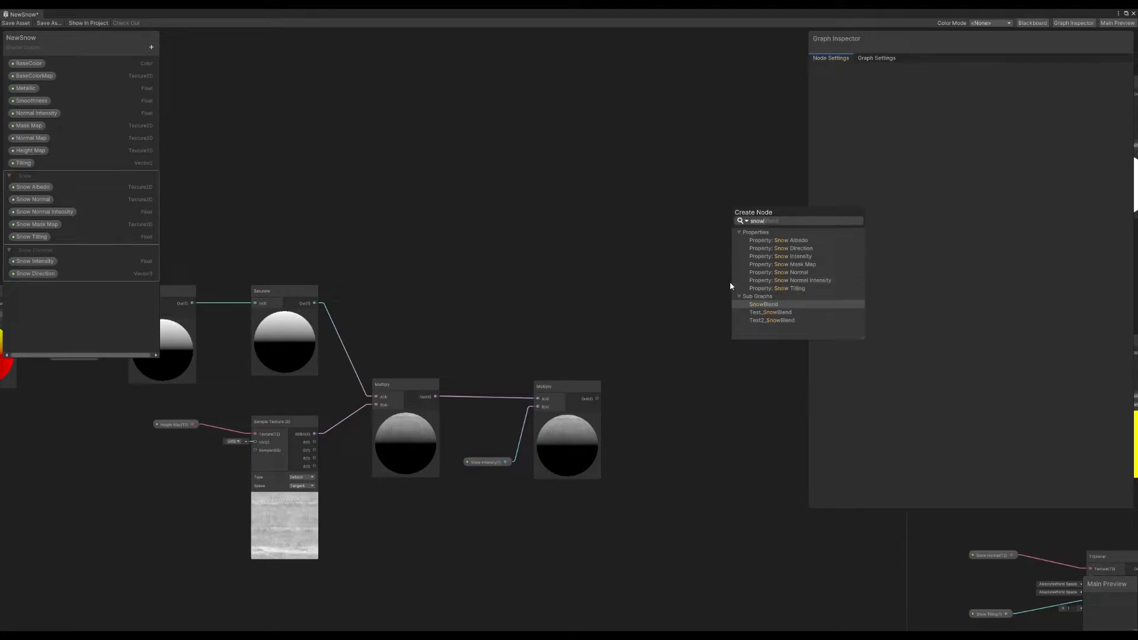
{"action": "key", "text": "BackSpace"}
{"action": "key", "text": "BackSpace"}
{"action": "key", "text": "BackSpace"}
{"action": "key", "text": "BackSpace"}
{"action": "type", "text": "re"}
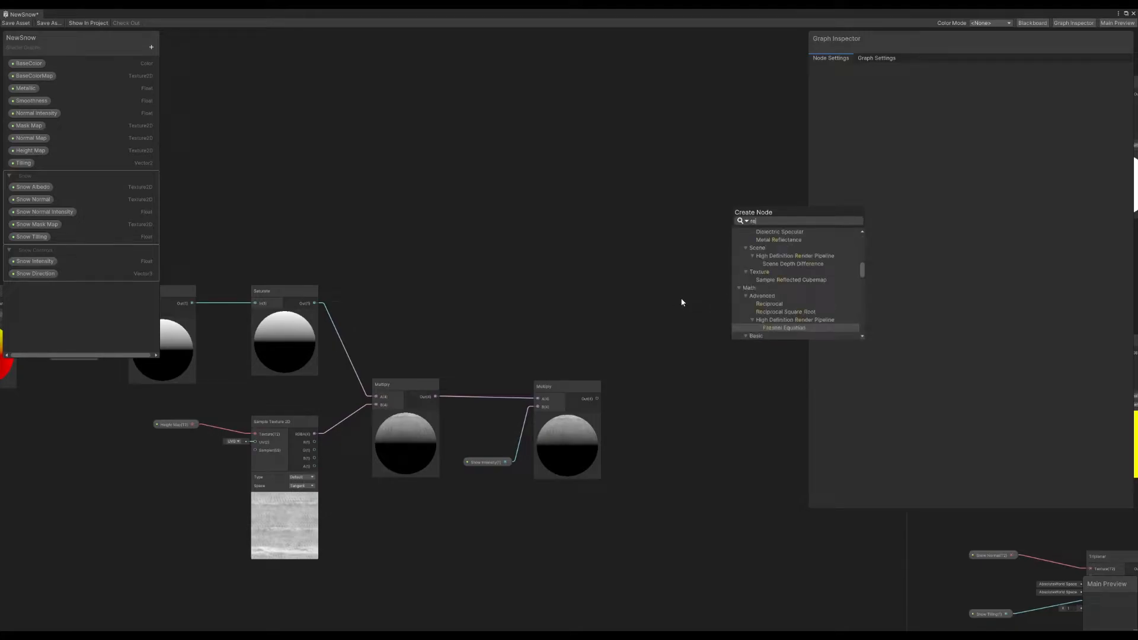
{"action": "type", "text": "m"}
{"action": "key", "text": "Return"}
{"action": "left_click_drag", "start_coordinate": [756, 310], "coordinate": [710, 393]}
{"action": "left_click", "coordinate": [612, 389]}
{"action": "left_click_drag", "start_coordinate": [597, 398], "coordinate": [689, 394]}
Set the Remap node's Out Min Max X to -1 and adjust its In Min Max to about -1.1 and 1.38
{"action": "scroll", "coordinate": [586, 392], "scroll_direction": "up", "scroll_amount": 2}
{"action": "middle_click_drag", "start_coordinate": [650, 365], "coordinate": [519, 354]}
{"action": "scroll", "coordinate": [524, 396], "scroll_direction": "up", "scroll_amount": 3}
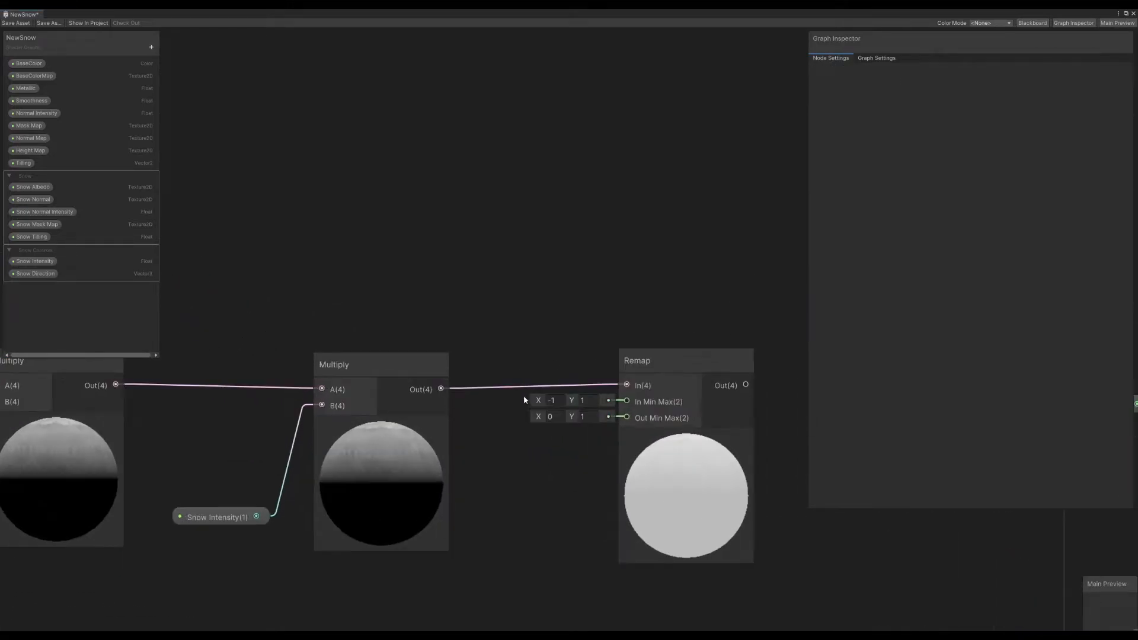
{"action": "left_click", "coordinate": [552, 415]}
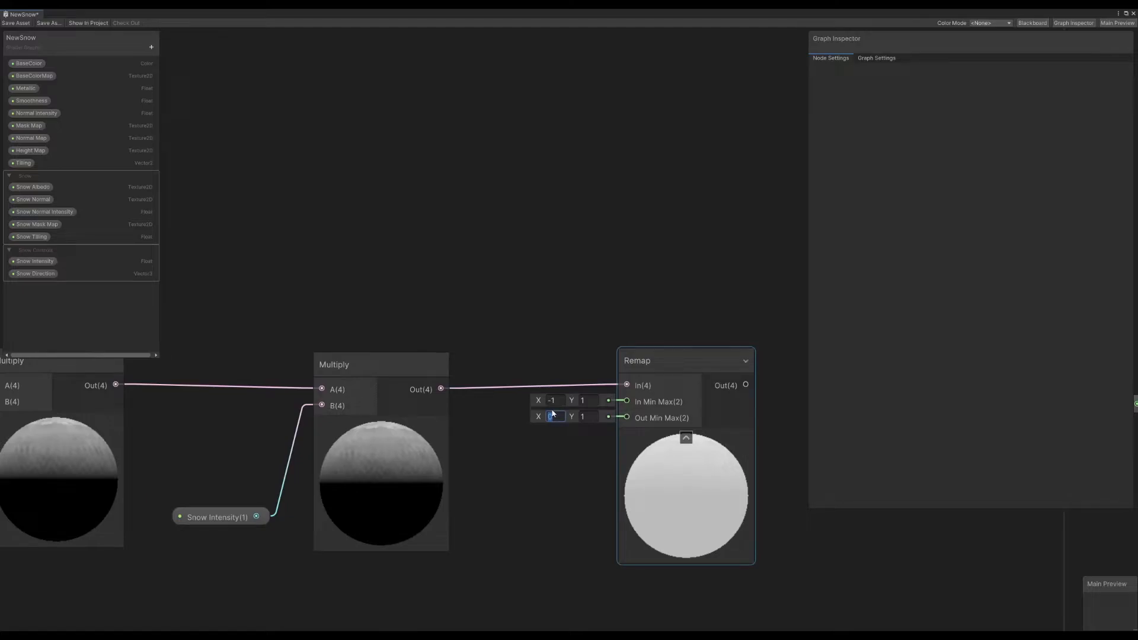
{"action": "type", "text": "-1"}
{"action": "left_click", "coordinate": [564, 317]}
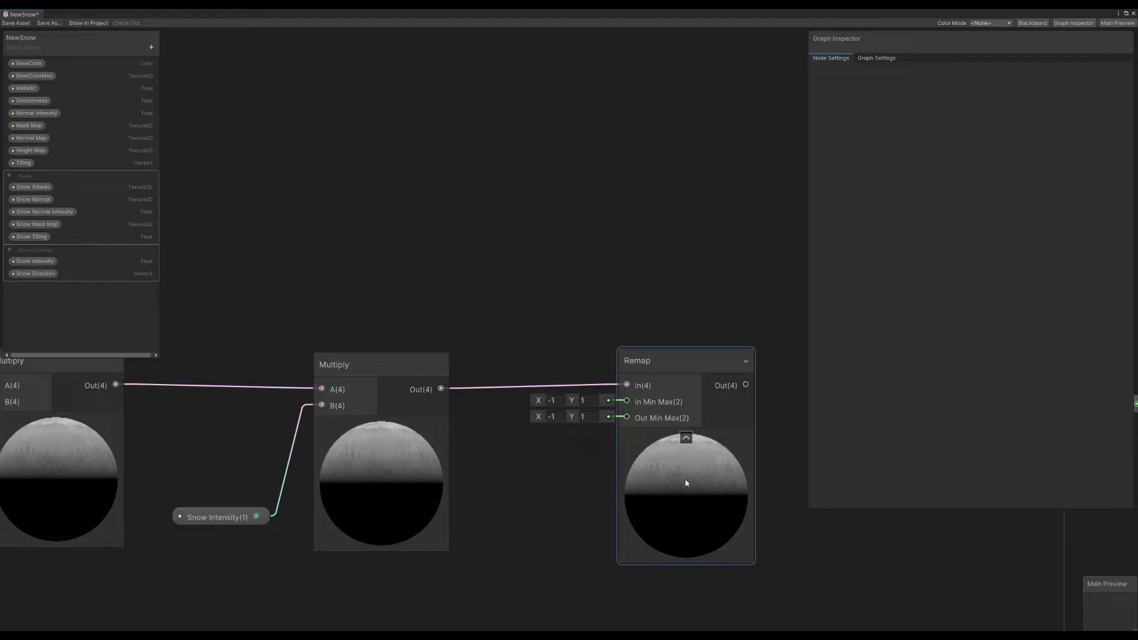
{"action": "left_click_drag", "start_coordinate": [573, 402], "coordinate": [542, 409]}
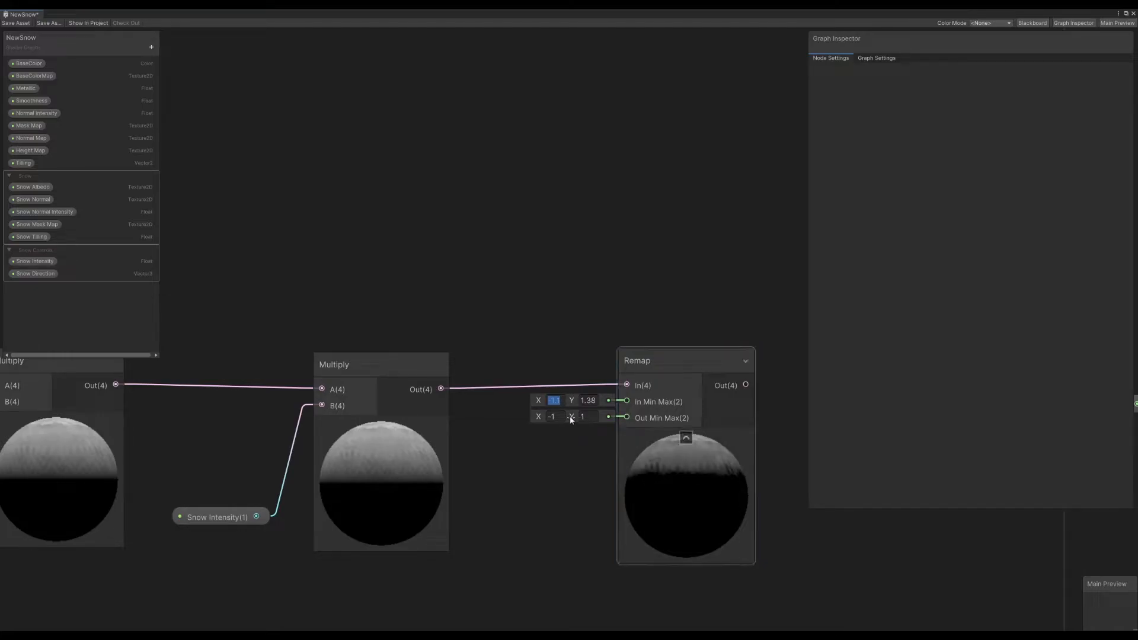
Set the Remap node's In Min Max to X -1 and Y 1
{"action": "left_click", "coordinate": [583, 402]}
{"action": "type", "text": "1"}
{"action": "left_click", "coordinate": [554, 401]}
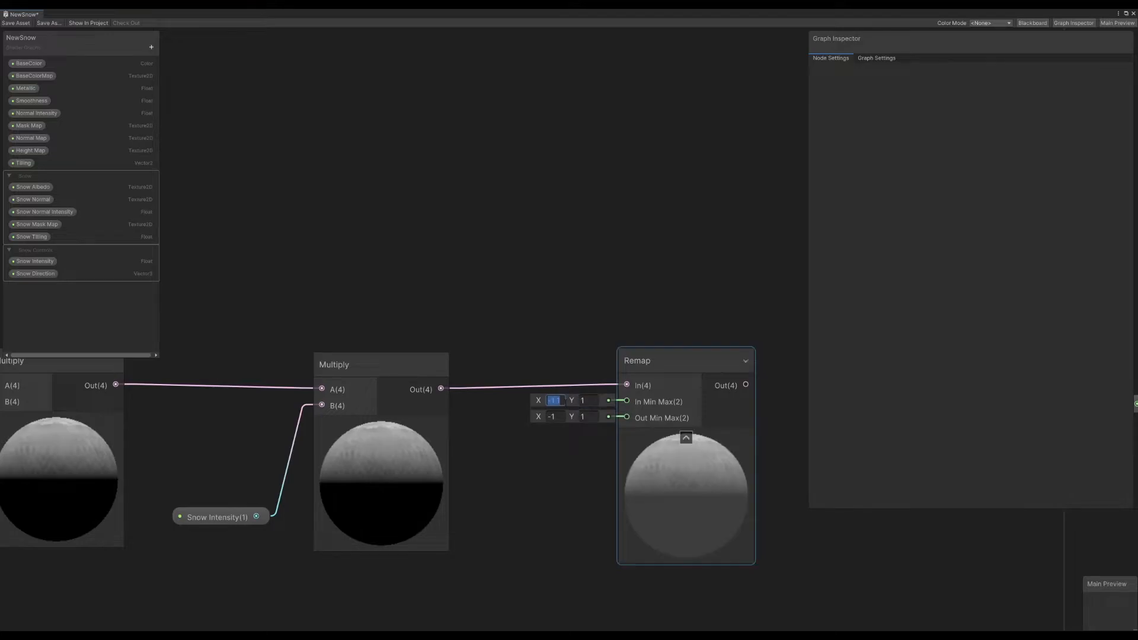
{"action": "type", "text": "-1"}
{"action": "key", "text": "Return"}
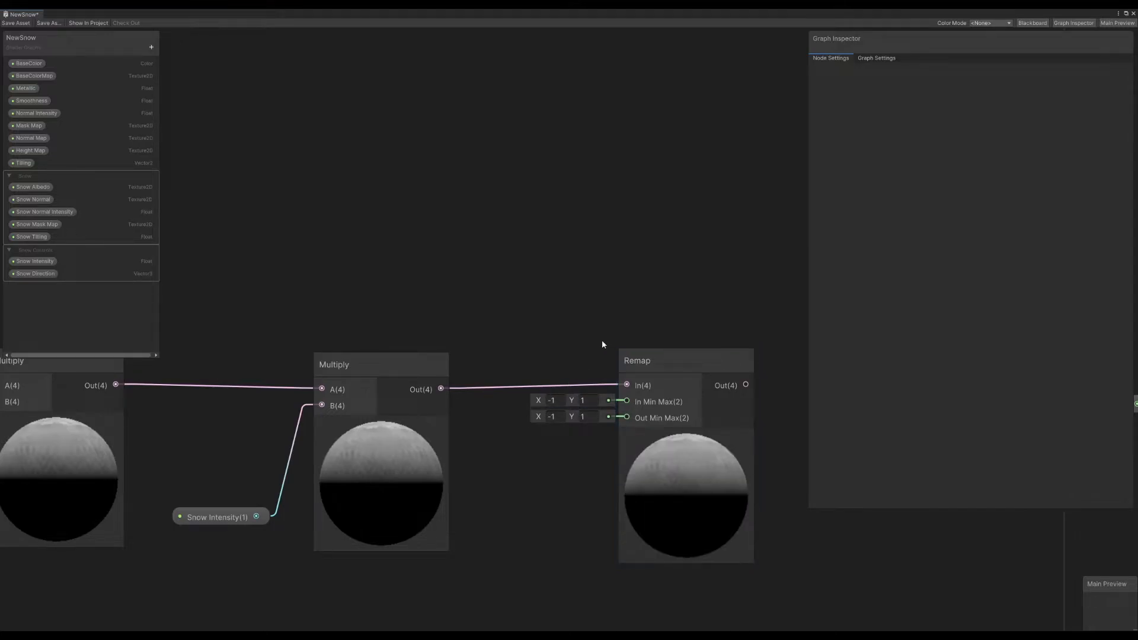
Add a Vector 2 property named Snow Remap to the Snow Controls category and place its node beside the Remap node
{"action": "scroll", "coordinate": [602, 338], "scroll_direction": "down", "scroll_amount": 1}
{"action": "scroll", "coordinate": [602, 340], "scroll_direction": "down", "scroll_amount": 4}
{"action": "middle_click_drag", "start_coordinate": [534, 306], "coordinate": [480, 312]}
{"action": "scroll", "coordinate": [514, 359], "scroll_direction": "up", "scroll_amount": 2}
{"action": "scroll", "coordinate": [564, 449], "scroll_direction": "up", "scroll_amount": 3}
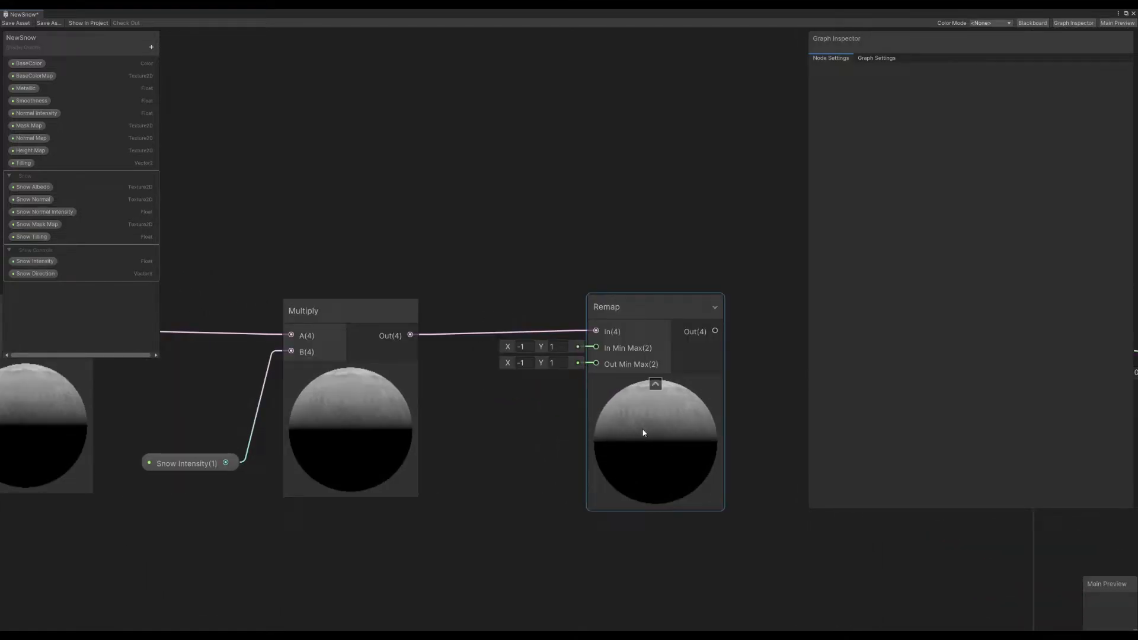
{"action": "left_click", "coordinate": [151, 47]}
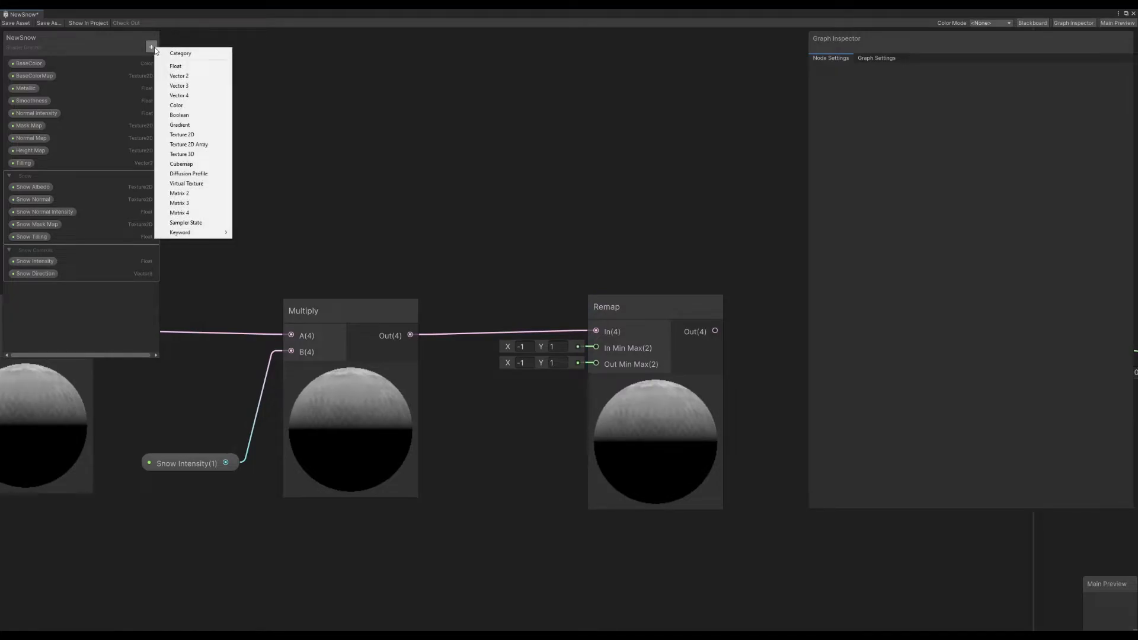
{"action": "left_click", "coordinate": [179, 76]}
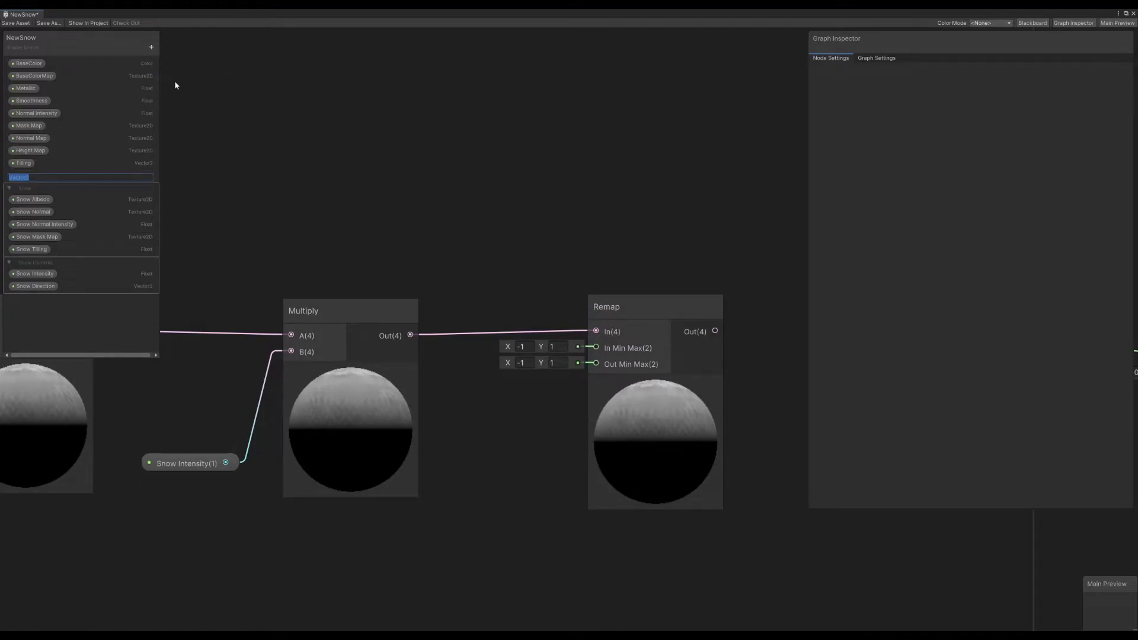
{"action": "type", "text": "Snow Remap"}
{"action": "key", "text": "Return"}
{"action": "left_click_drag", "start_coordinate": [35, 177], "coordinate": [479, 416]}
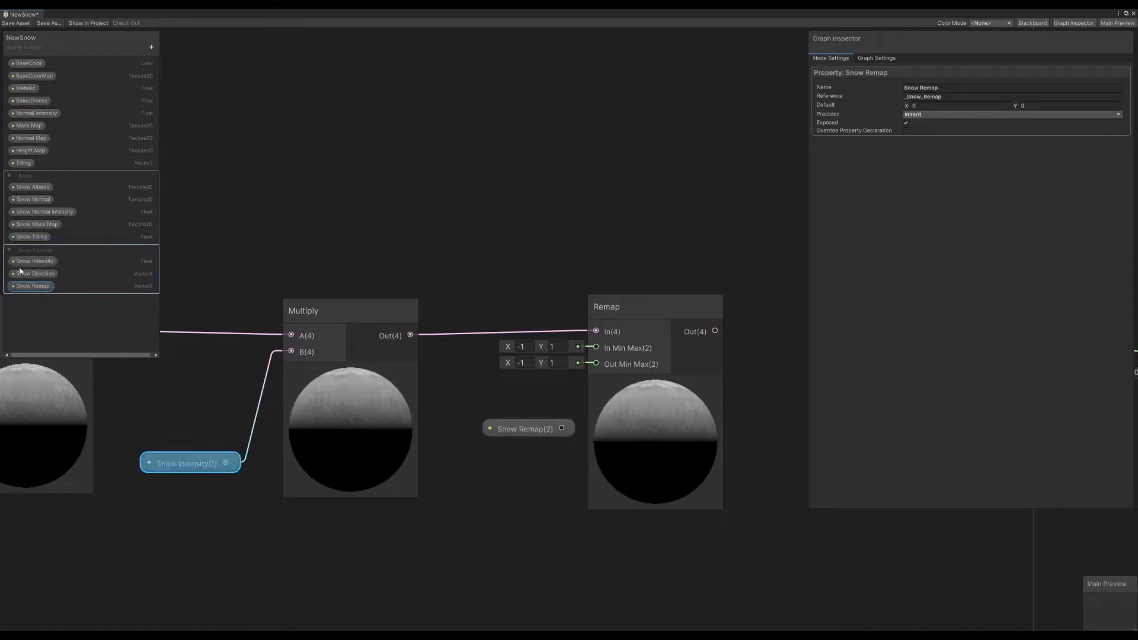
Set the Snow Remap property's default to X -1 and Y 1 and connect its node to the Remap's In Min Max
{"action": "type", "text": "-1"}
{"action": "left_click", "coordinate": [1036, 105]}
{"action": "left_click_drag", "start_coordinate": [562, 427], "coordinate": [523, 382]}
{"action": "left_click", "coordinate": [506, 272]}
Connect the Remap output to the T input of the base color Lerp and route the wire through a redirect point below it
{"action": "scroll", "coordinate": [509, 271], "scroll_direction": "down", "scroll_amount": 3}
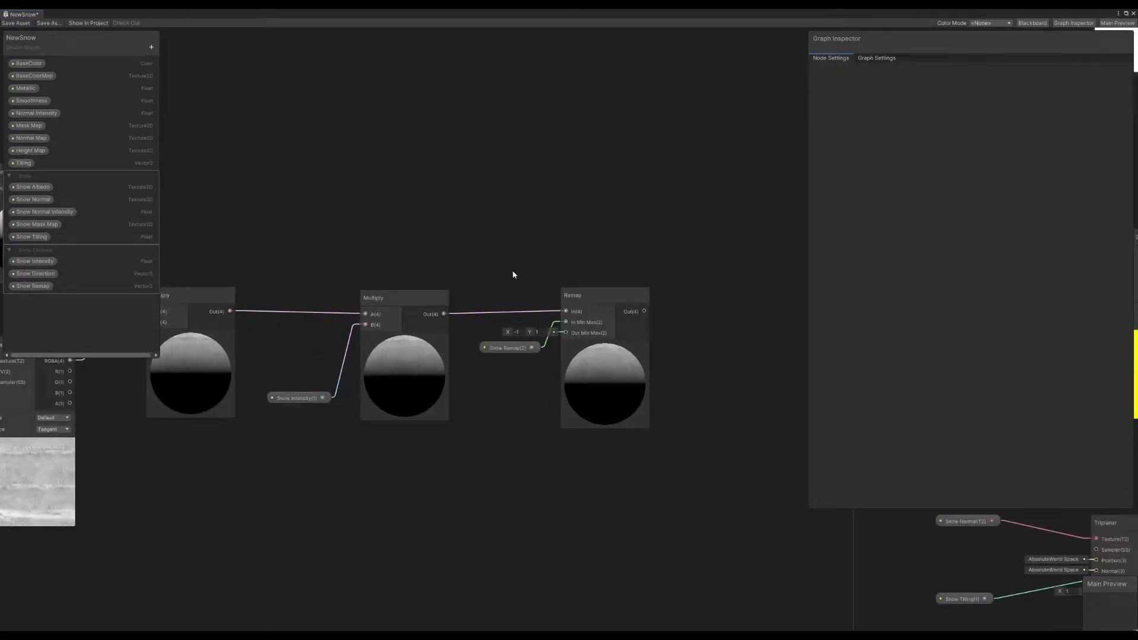
{"action": "scroll", "coordinate": [513, 271], "scroll_direction": "down", "scroll_amount": 2}
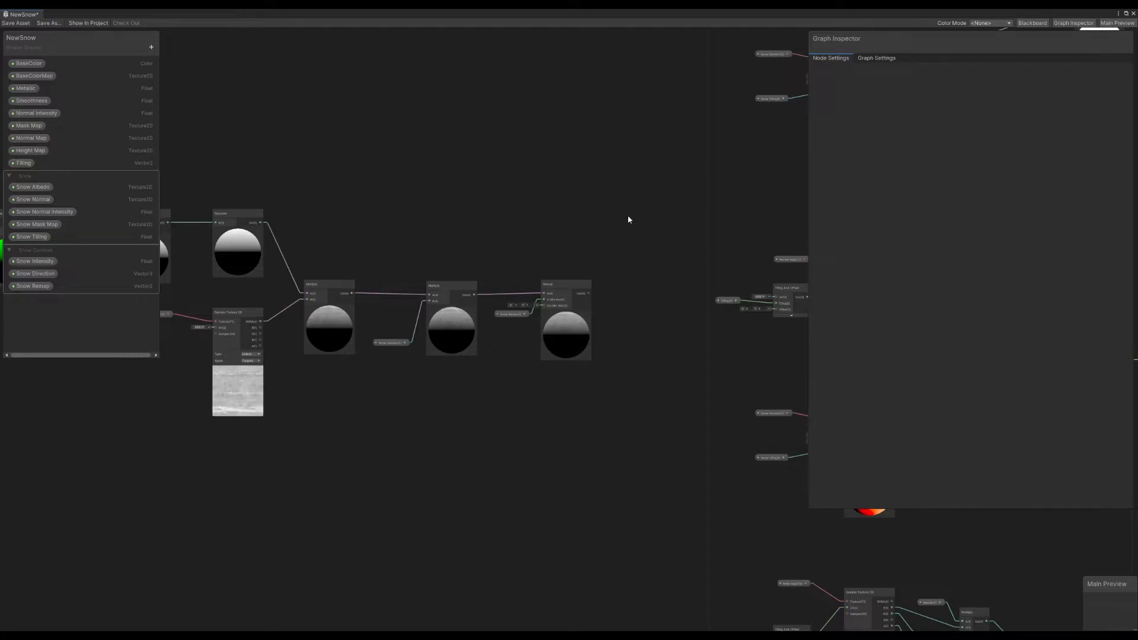
{"action": "scroll", "coordinate": [550, 215], "scroll_direction": "down", "scroll_amount": 2}
{"action": "middle_click_drag", "start_coordinate": [631, 228], "coordinate": [364, 266]}
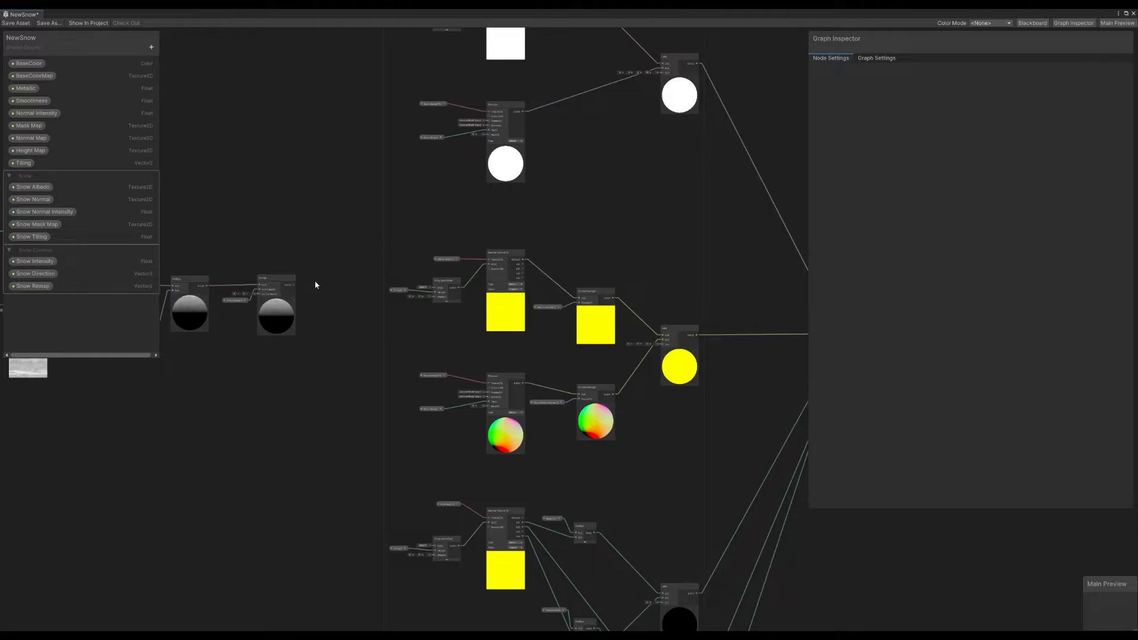
{"action": "middle_click_drag", "start_coordinate": [318, 267], "coordinate": [260, 337]}
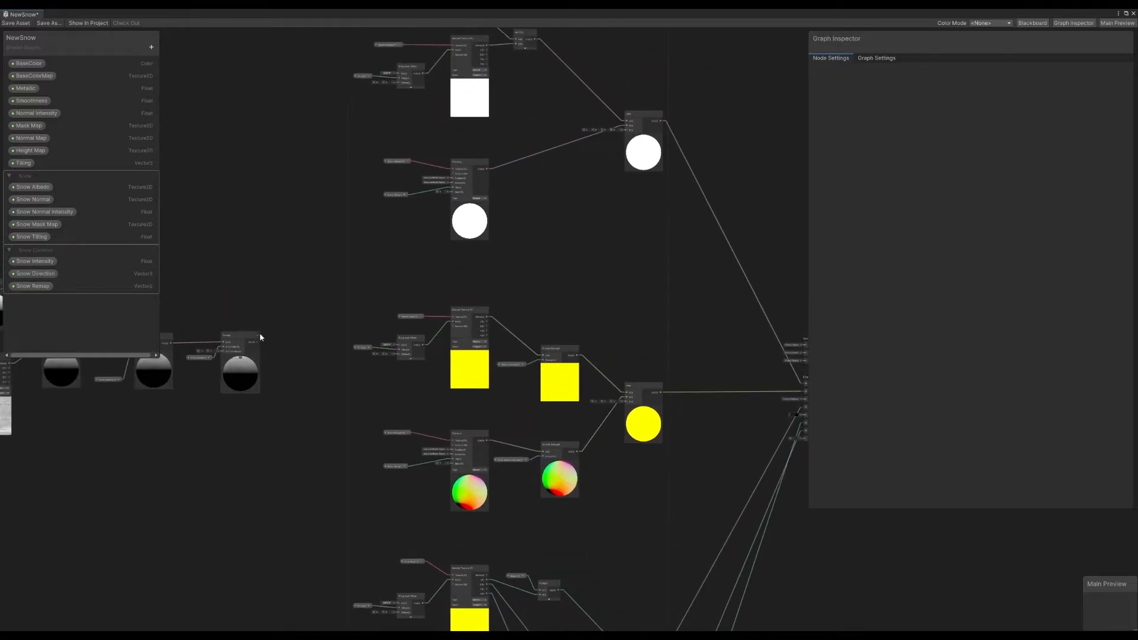
{"action": "left_click_drag", "start_coordinate": [256, 343], "coordinate": [627, 131]}
{"action": "double_click", "coordinate": [553, 166]}
{"action": "left_click_drag", "start_coordinate": [553, 166], "coordinate": [614, 265]}
Select the whole snow mask node chain, from Normal Vector to Remap, and shift it slightly as a group
{"action": "middle_click_drag", "start_coordinate": [301, 259], "coordinate": [469, 263]}
{"action": "scroll", "coordinate": [469, 266], "scroll_direction": "down", "scroll_amount": 5}
{"action": "left_click_drag", "start_coordinate": [483, 235], "coordinate": [208, 482]}
{"action": "left_click_drag", "start_coordinate": [489, 269], "coordinate": [493, 275]}
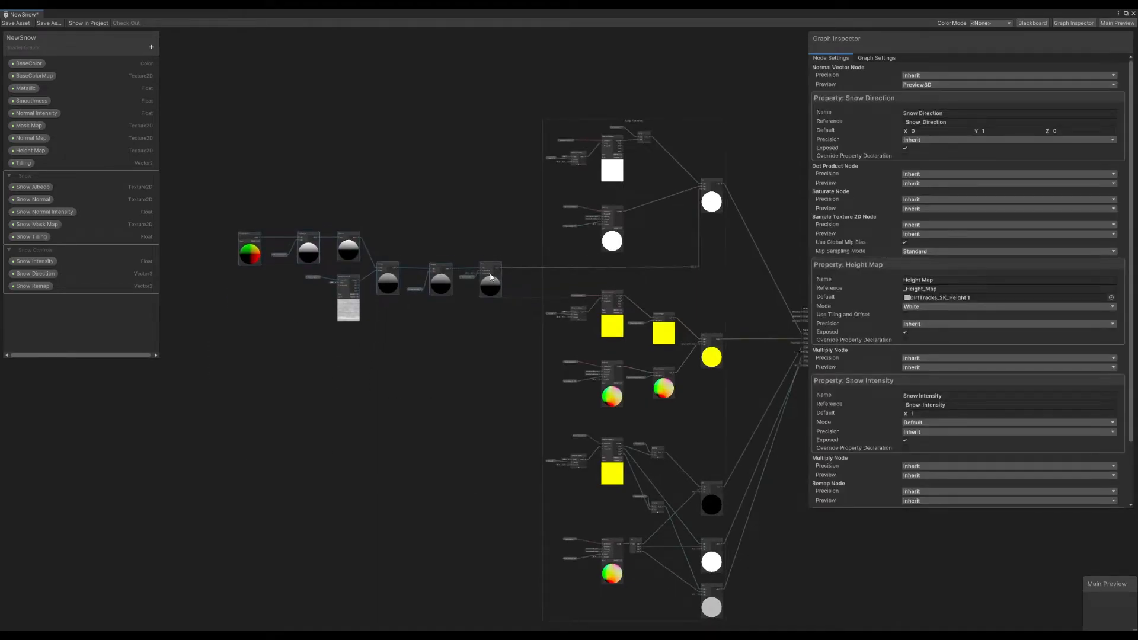
{"action": "left_click", "coordinate": [520, 362]}
Connect the mask wire's redirect output to the T input of the normal map Lerp
{"action": "middle_click_drag", "start_coordinate": [622, 339], "coordinate": [326, 335]}
{"action": "scroll", "coordinate": [326, 336], "scroll_direction": "up", "scroll_amount": 2}
{"action": "scroll", "coordinate": [399, 228], "scroll_direction": "up", "scroll_amount": 4}
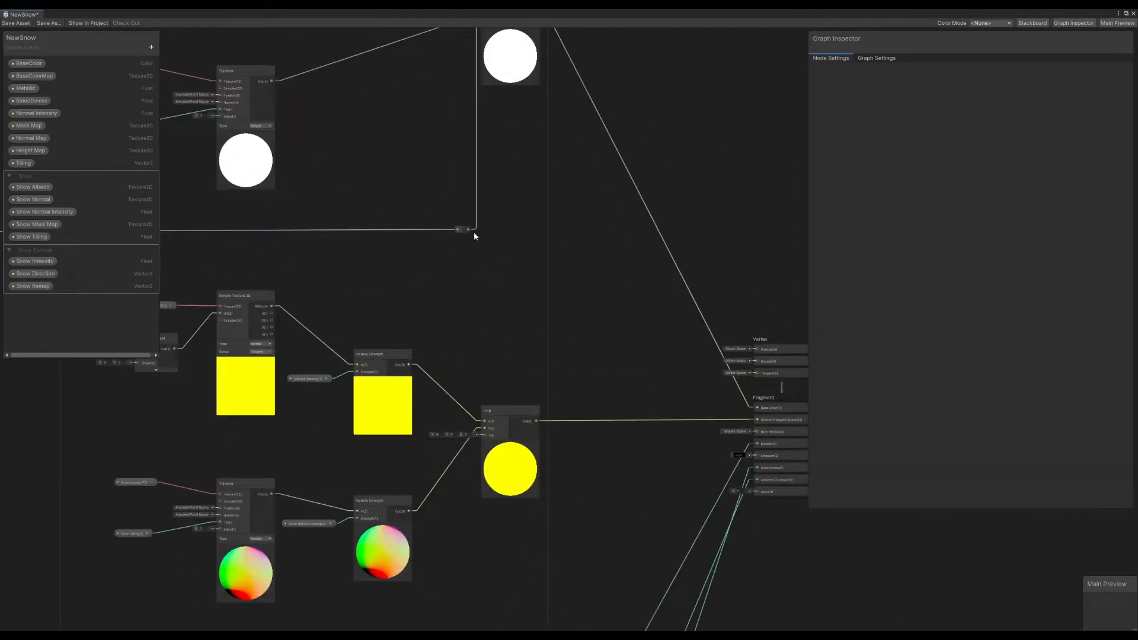
{"action": "left_click_drag", "start_coordinate": [466, 229], "coordinate": [494, 437]}
{"action": "scroll", "coordinate": [571, 375], "scroll_direction": "down", "scroll_amount": 2}
{"action": "middle_click_drag", "start_coordinate": [571, 376], "coordinate": [574, 257]}
Connect the redirect output to the T inputs of the three Lerp nodes that blend the mask map channels
{"action": "mouse_move", "coordinate": [535, 119]}
{"action": "left_mouse_down"}
{"action": "mouse_move", "coordinate": [531, 505]}
{"action": "mouse_move", "coordinate": [547, 575]}
{"action": "left_mouse_up"}
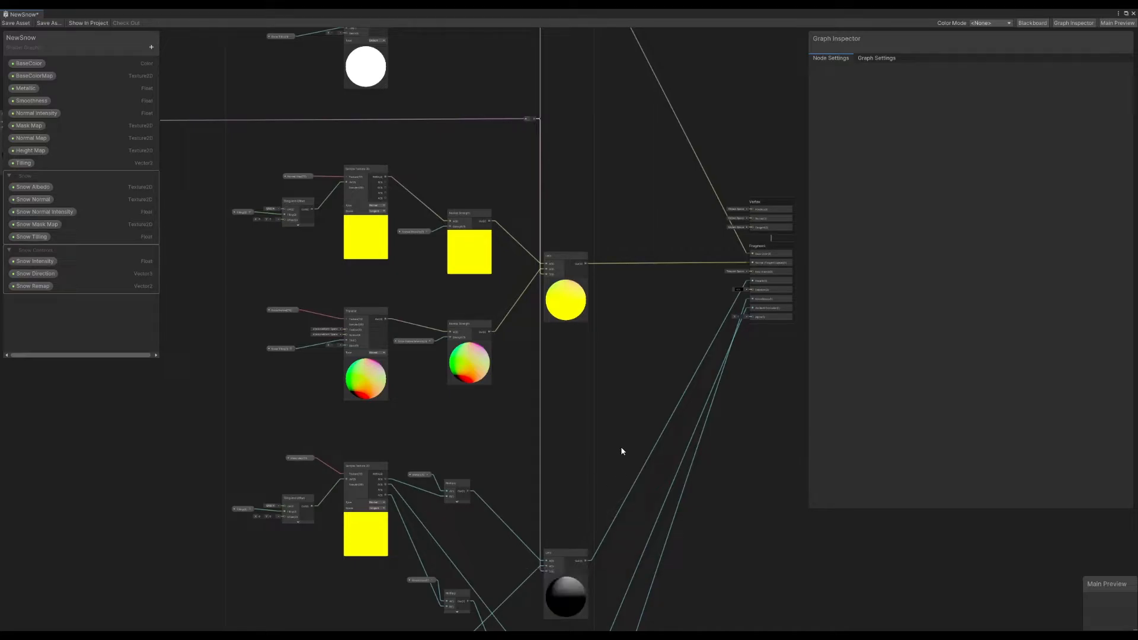
{"action": "left_click_drag", "start_coordinate": [535, 119], "coordinate": [545, 502]}
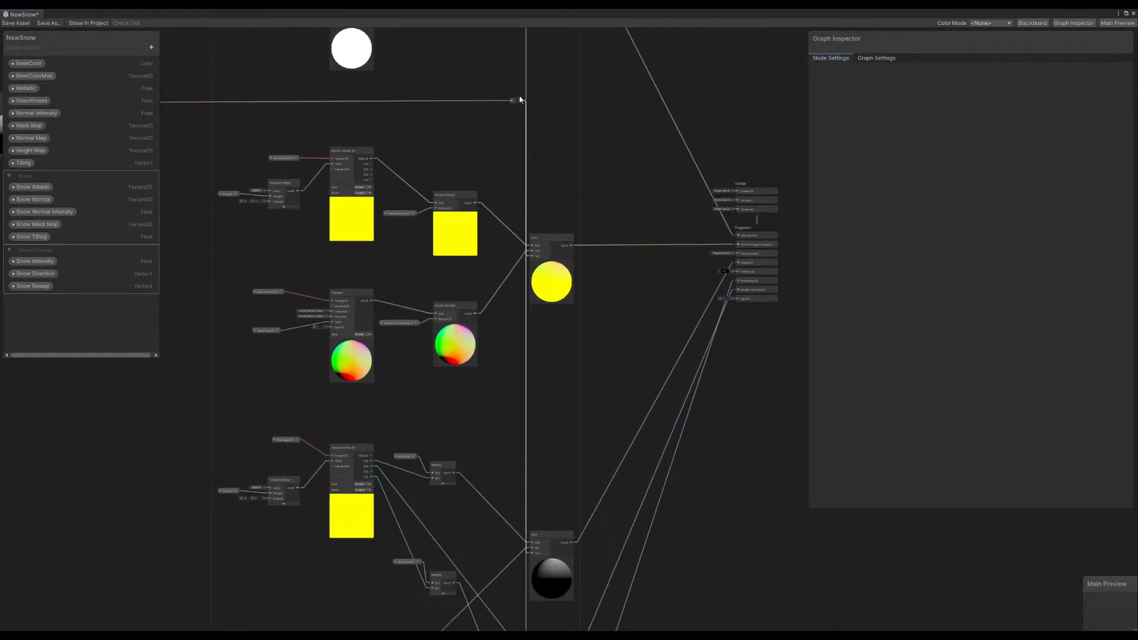
{"action": "left_click_drag", "start_coordinate": [521, 101], "coordinate": [532, 527]}
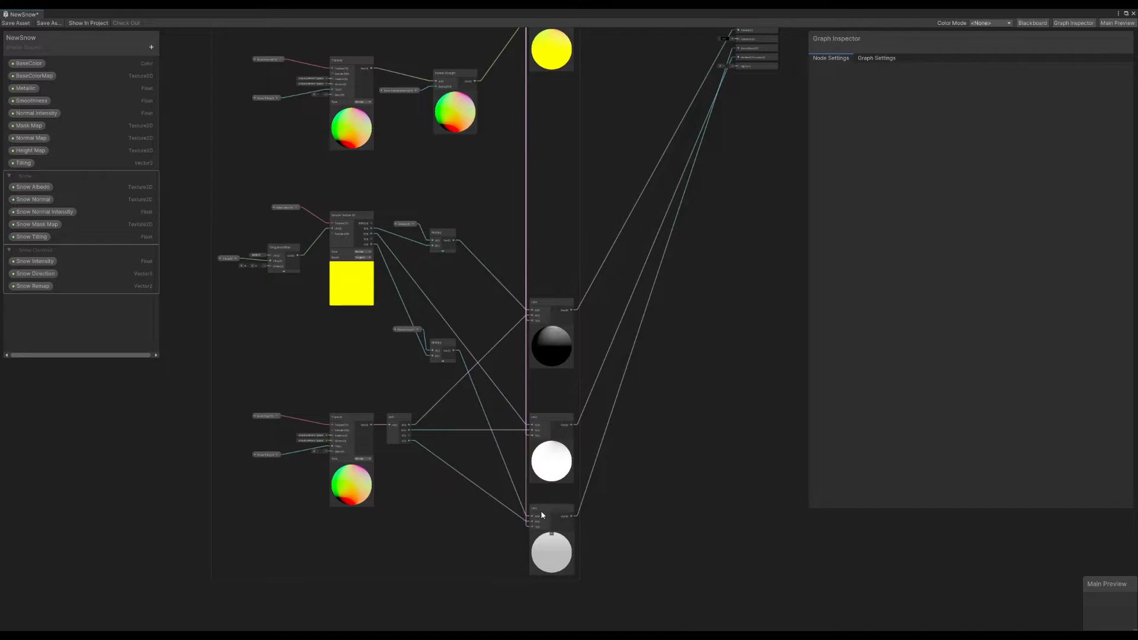
Save the NewSnow shader graph and move its window out of the way of the main Unity editor
{"action": "key", "text": "a"}
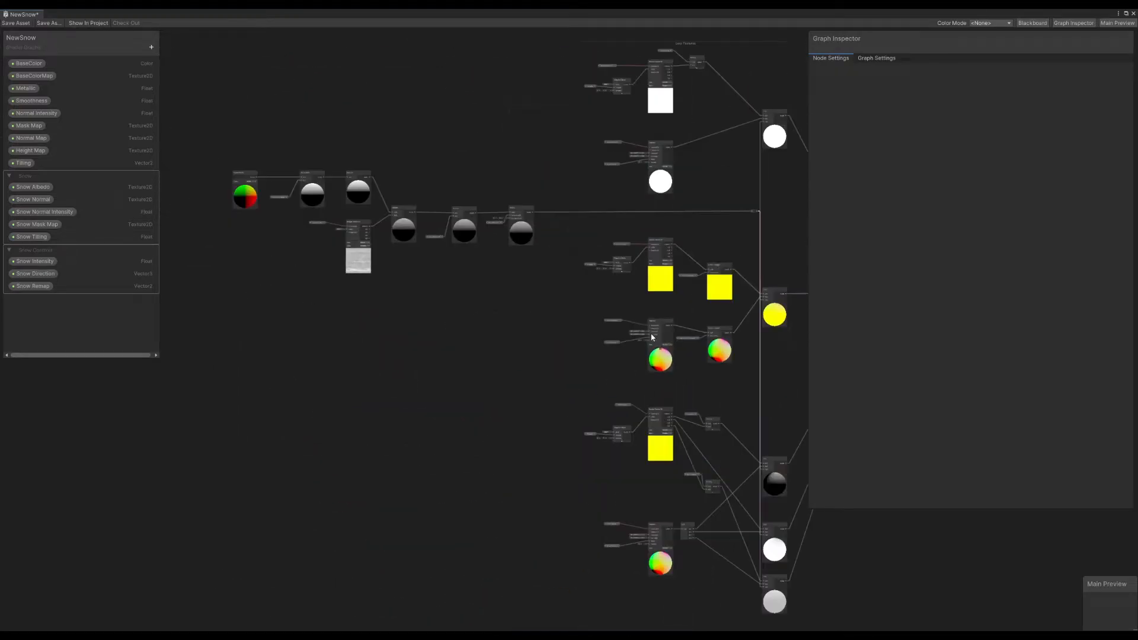
{"action": "left_click", "coordinate": [17, 24]}
{"action": "left_click_drag", "start_coordinate": [716, 14], "coordinate": [690, 637]}
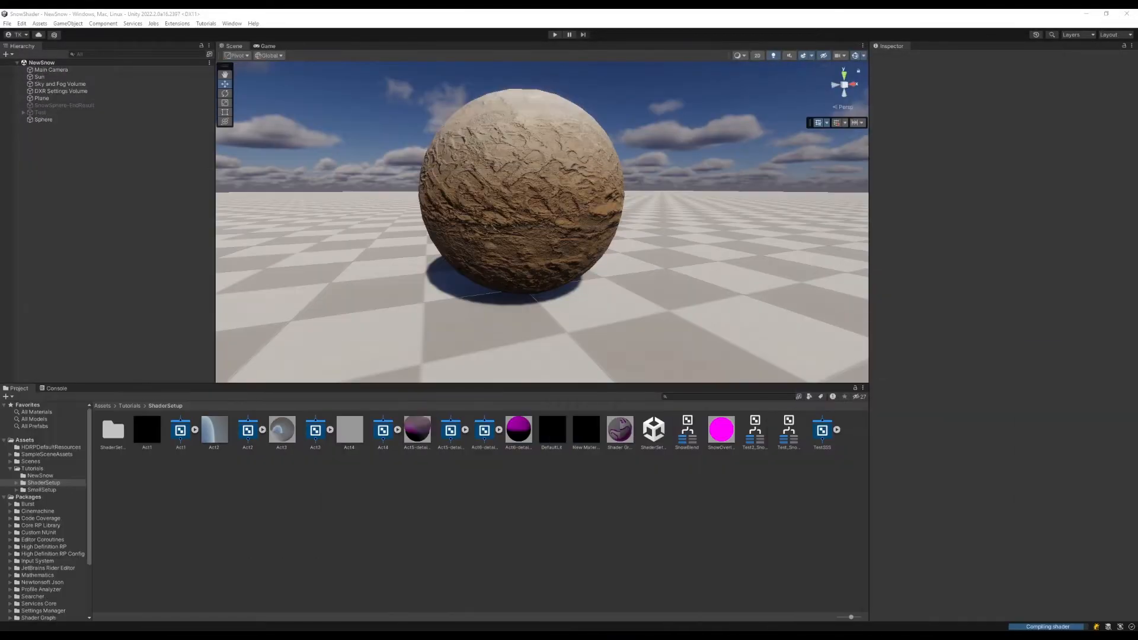
Select the sphere in the scene and raise its material's Snow Intensity to about 4.48
{"action": "left_click", "coordinate": [504, 176]}
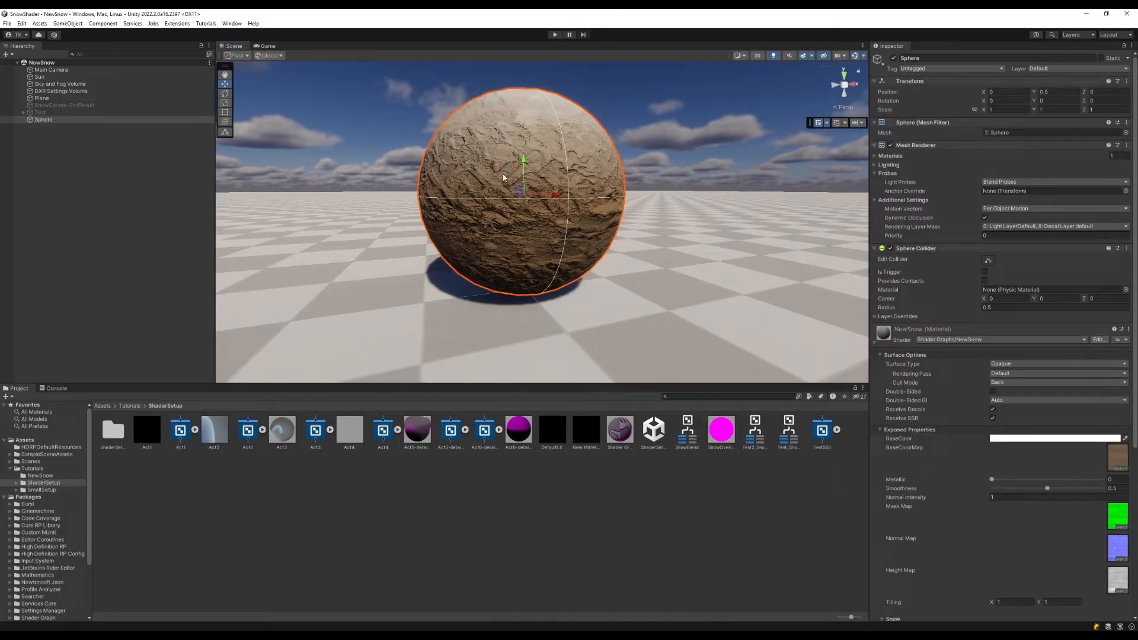
{"action": "right_click_drag", "start_coordinate": [633, 149], "coordinate": [539, 195]}
{"action": "key", "text": "w"}
{"action": "scroll", "coordinate": [991, 330], "scroll_direction": "down", "scroll_amount": 10}
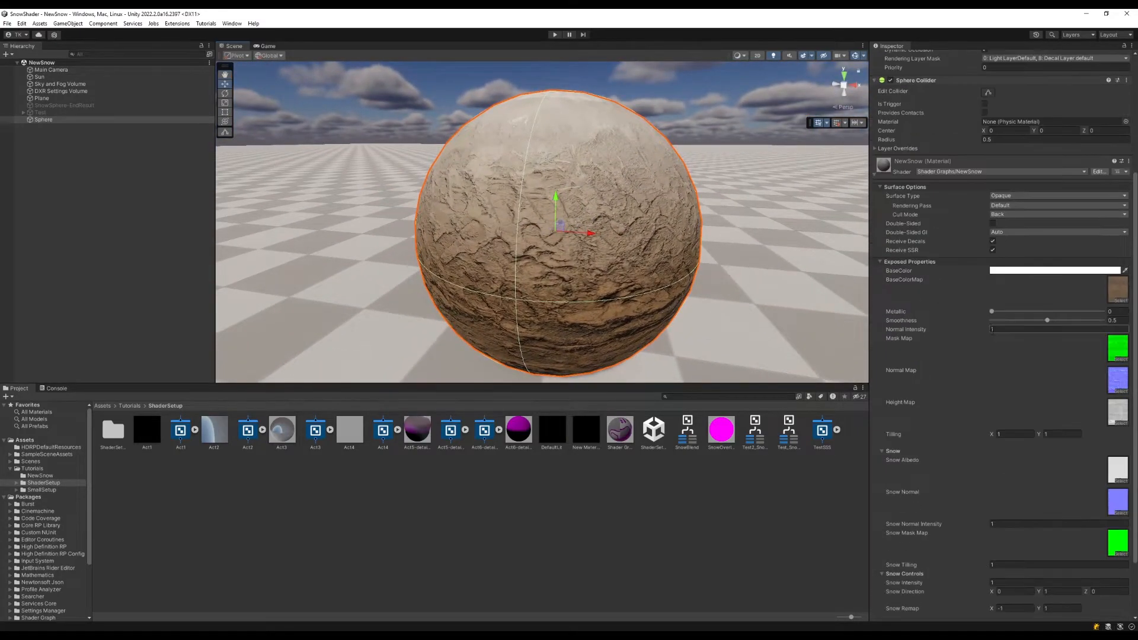
{"action": "left_click_drag", "start_coordinate": [918, 508], "coordinate": [963, 537]}
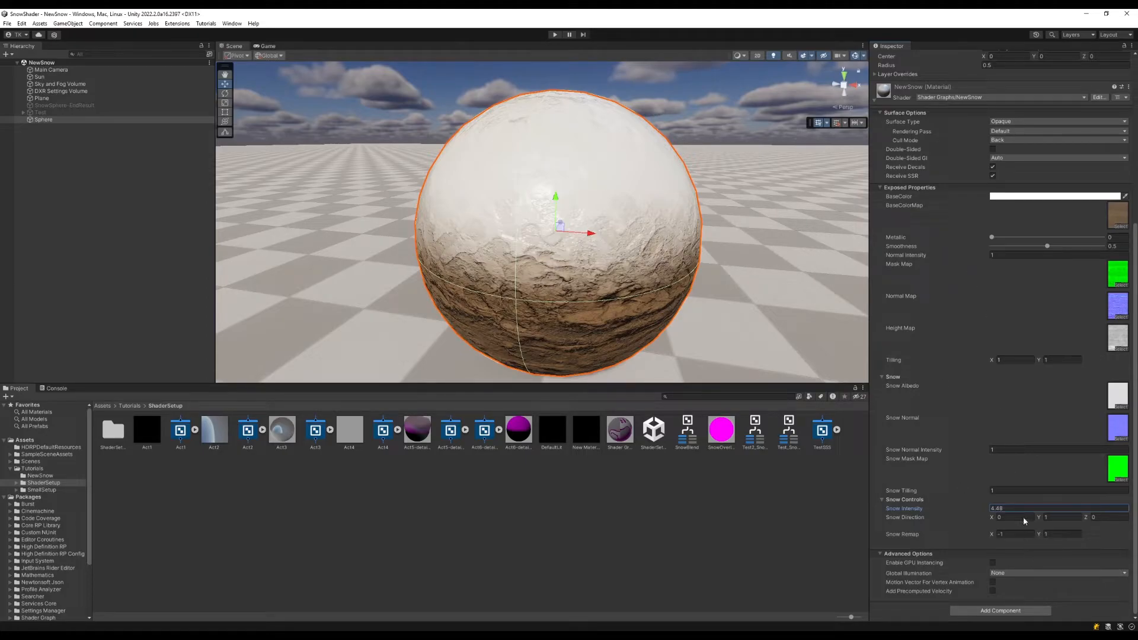
Test the material's Snow Direction by raising X to about 1.12, and reset X to 0
{"action": "left_click", "coordinate": [1002, 521]}
{"action": "type", "text": "0.83"}
{"action": "mouse_move", "coordinate": [1002, 520]}
{"action": "left_mouse_down"}
{"action": "mouse_move", "coordinate": [986, 524]}
{"action": "mouse_move", "coordinate": [1012, 522]}
{"action": "left_mouse_up"}
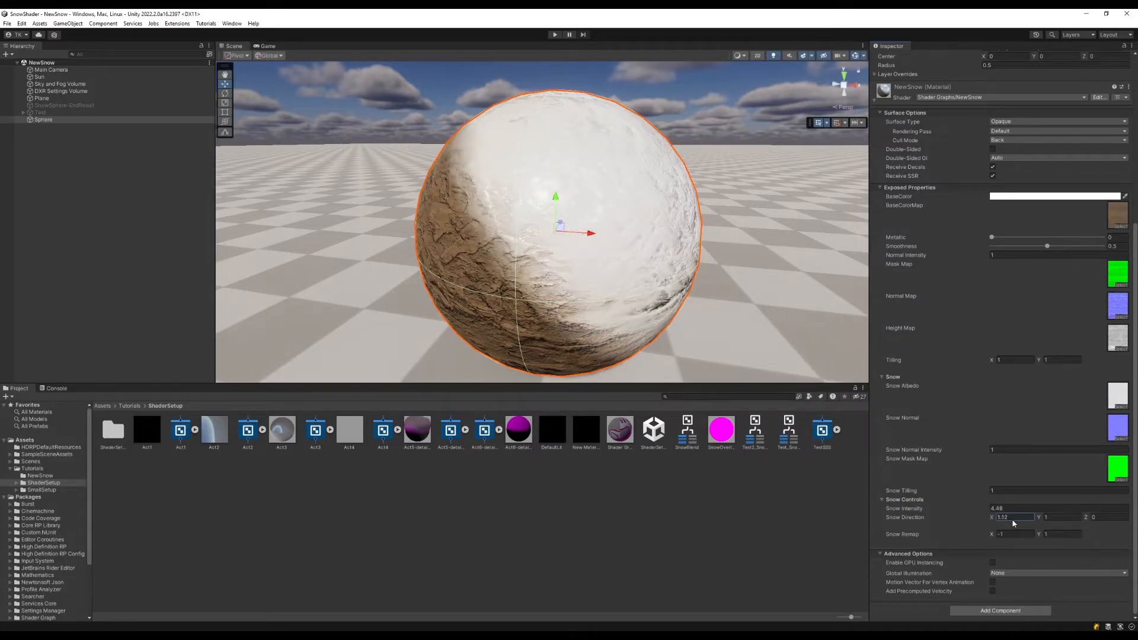
{"action": "left_click", "coordinate": [1014, 520]}
{"action": "type", "text": "0"}
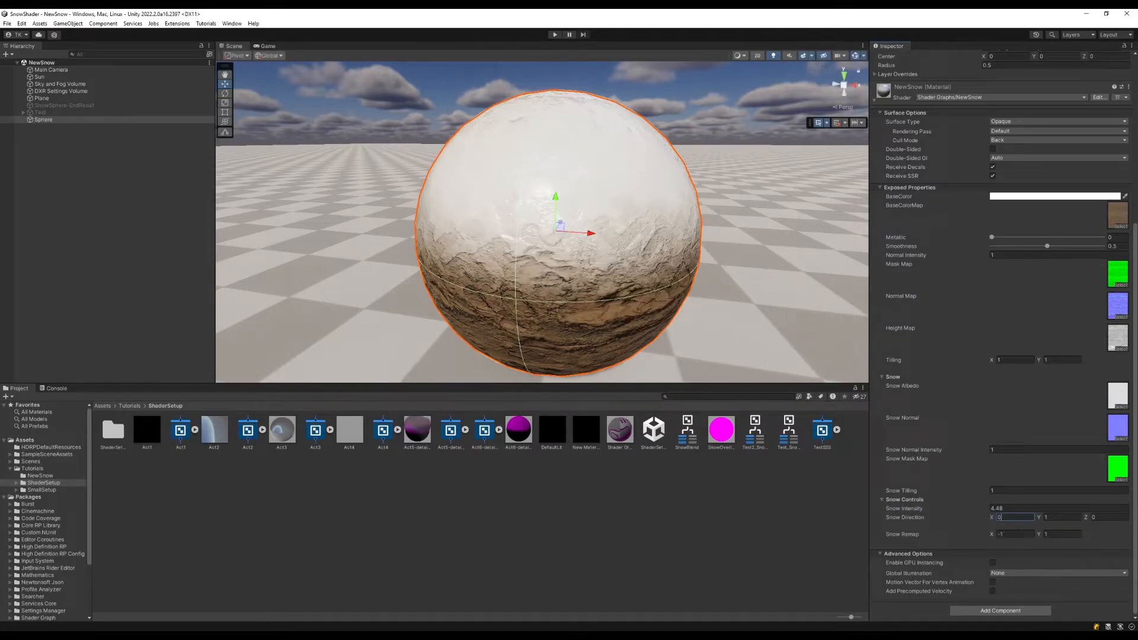
Raise the material's Snow Remap Y to about 2.47 and bring the shader graph window back into view
{"action": "left_click_drag", "start_coordinate": [1040, 535], "coordinate": [1061, 538]}
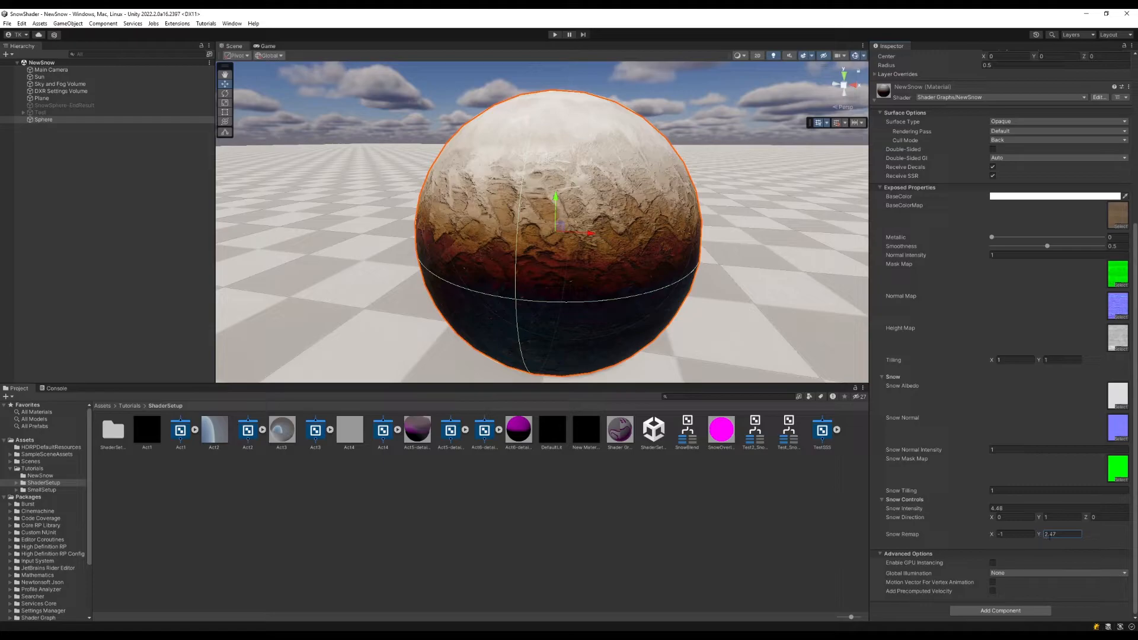
{"action": "left_click_drag", "start_coordinate": [1137, 205], "coordinate": [1, 205]}
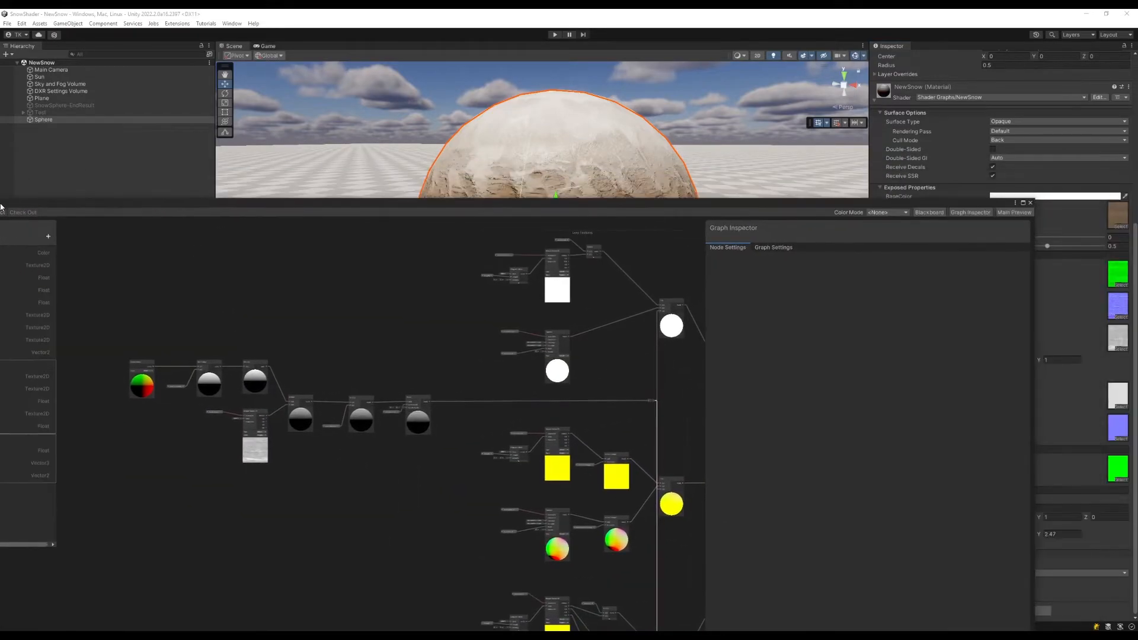
Add a Saturate node beside the Remap node in the NewSnow shader graph
{"action": "left_click", "coordinate": [1023, 203]}
{"action": "scroll", "coordinate": [455, 376], "scroll_direction": "up", "scroll_amount": 6}
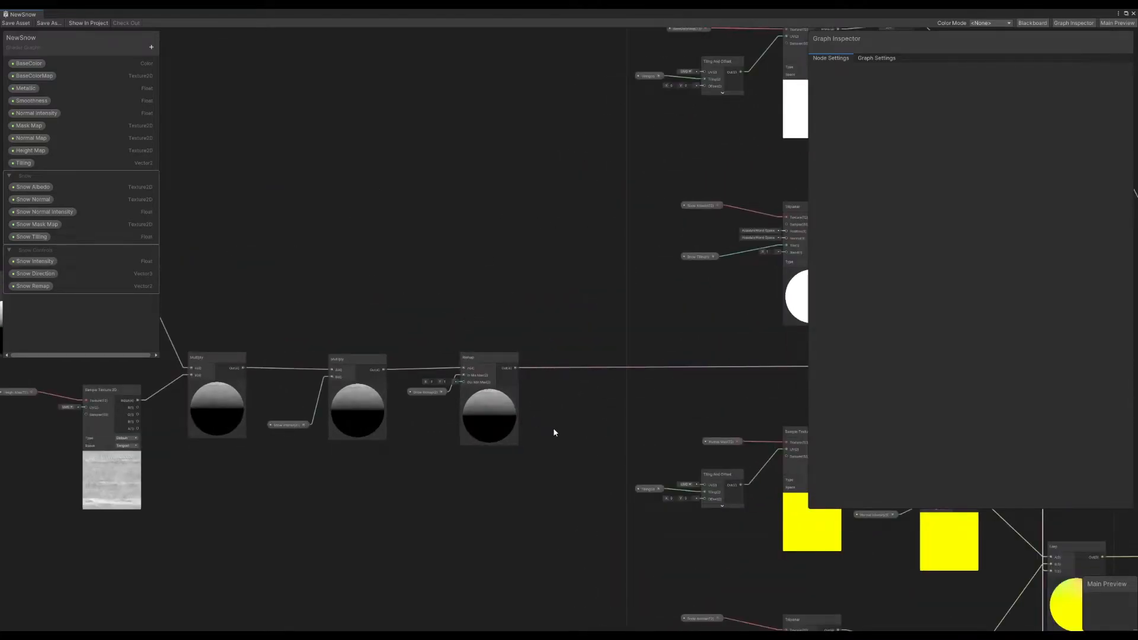
{"action": "key", "text": "space"}
{"action": "type", "text": "sa"}
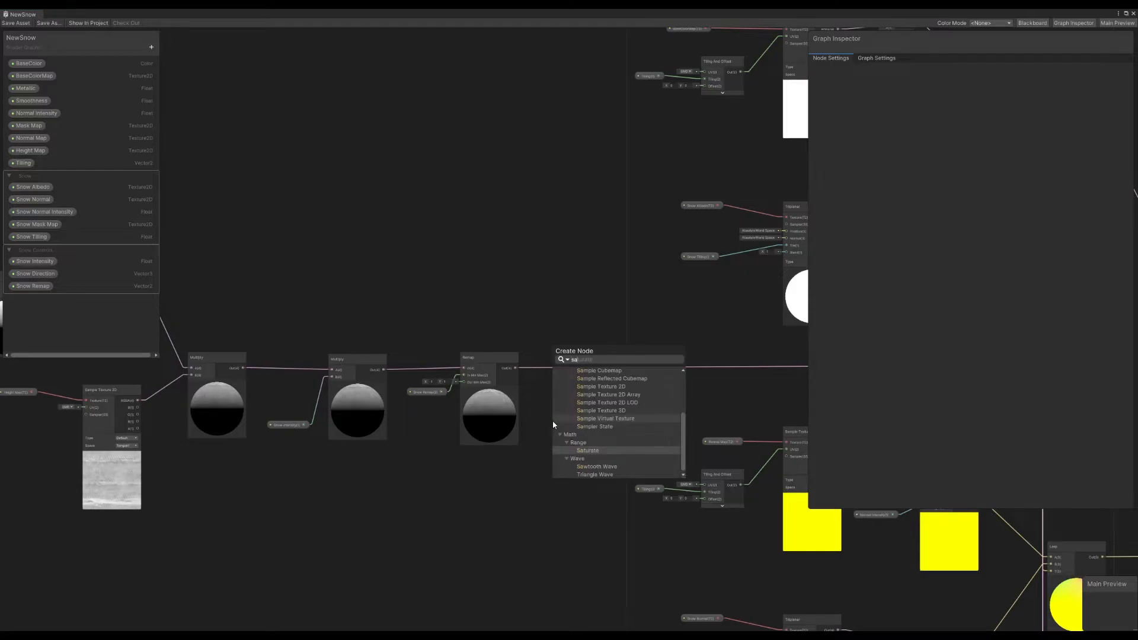
{"action": "left_click", "coordinate": [587, 450]}
{"action": "left_click_drag", "start_coordinate": [584, 464], "coordinate": [605, 376]}
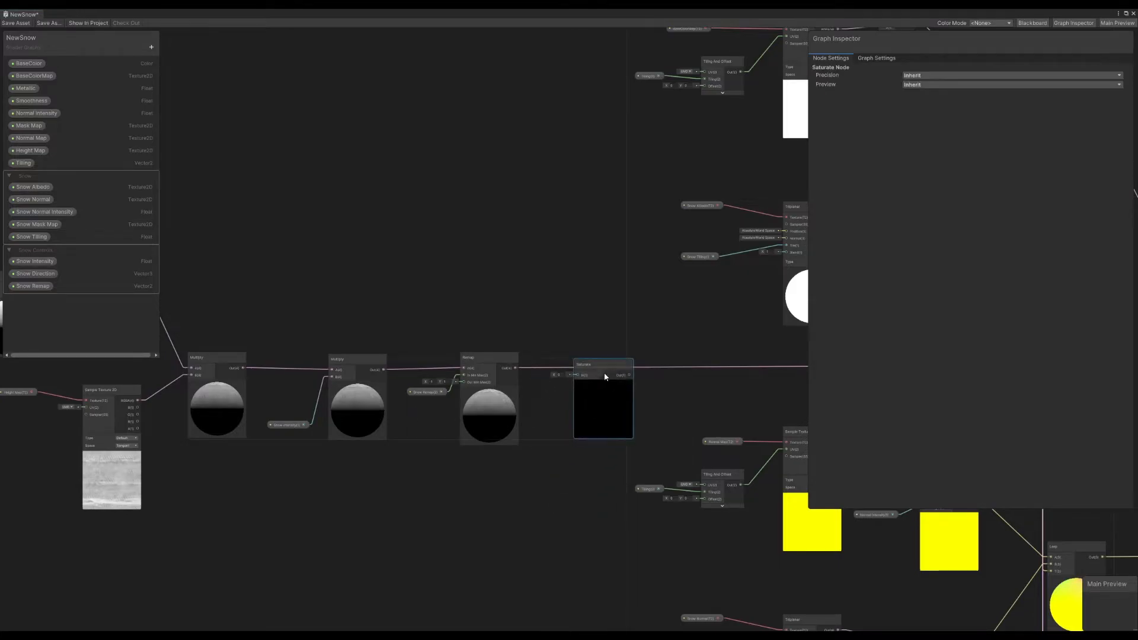
Route the Remap output through the Saturate node into the line feeding the Lerp nodes, and save the shader graph
{"action": "scroll", "coordinate": [552, 309], "scroll_direction": "up", "scroll_amount": 5}
{"action": "left_click_drag", "start_coordinate": [466, 443], "coordinate": [626, 431]}
{"action": "left_click", "coordinate": [591, 366]}
{"action": "left_click", "coordinate": [622, 372]}
{"action": "middle_click_drag", "start_coordinate": [658, 386], "coordinate": [317, 368]}
{"action": "scroll", "coordinate": [245, 366], "scroll_direction": "down", "scroll_amount": 6}
{"action": "left_click_drag", "start_coordinate": [300, 400], "coordinate": [709, 397]}
{"action": "middle_click_drag", "start_coordinate": [216, 336], "coordinate": [593, 350]}
{"action": "scroll", "coordinate": [584, 348], "scroll_direction": "down", "scroll_amount": 2}
{"action": "left_click", "coordinate": [14, 23]}
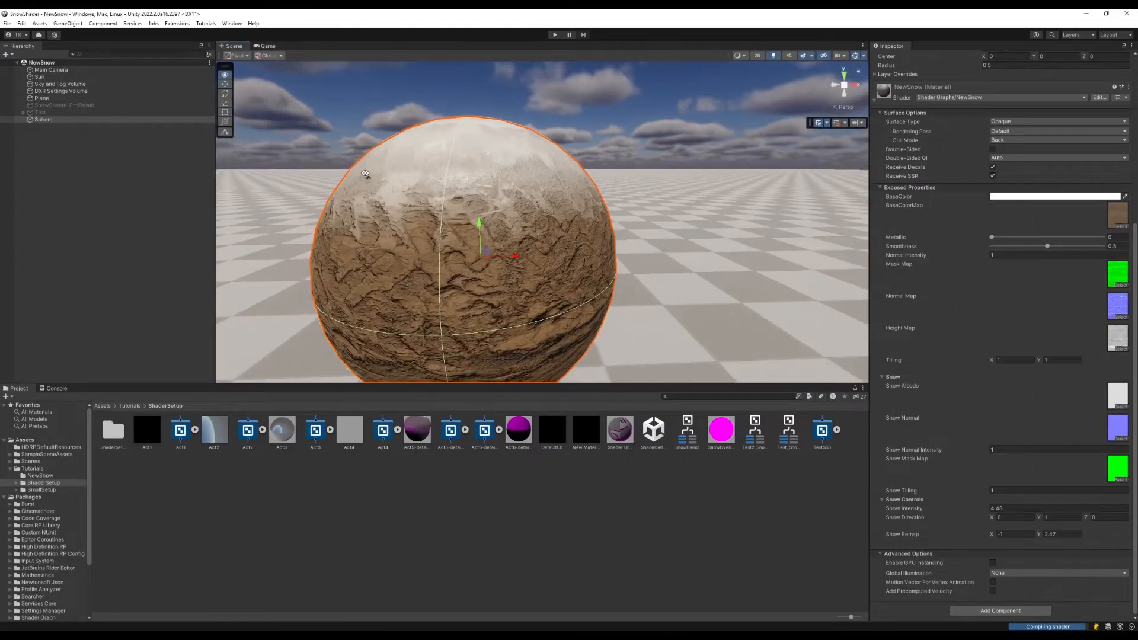
On the sphere's NewSnow material, set Snow Remap Y to 1 and Snow Intensity to 3.87
{"action": "left_click_drag", "start_coordinate": [310, 186], "coordinate": [346, 177], "text": "alt"}
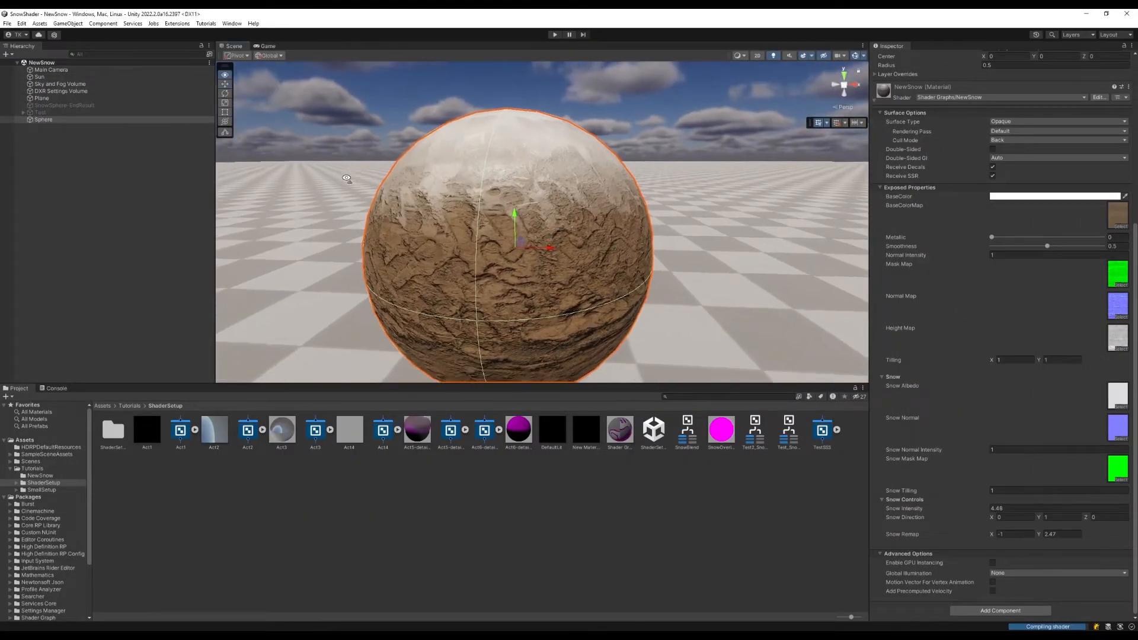
{"action": "right_click_drag", "start_coordinate": [347, 178], "coordinate": [312, 177]}
{"action": "scroll", "coordinate": [448, 200], "scroll_direction": "down", "scroll_amount": 2}
{"action": "right_click_drag", "start_coordinate": [448, 200], "coordinate": [451, 207]}
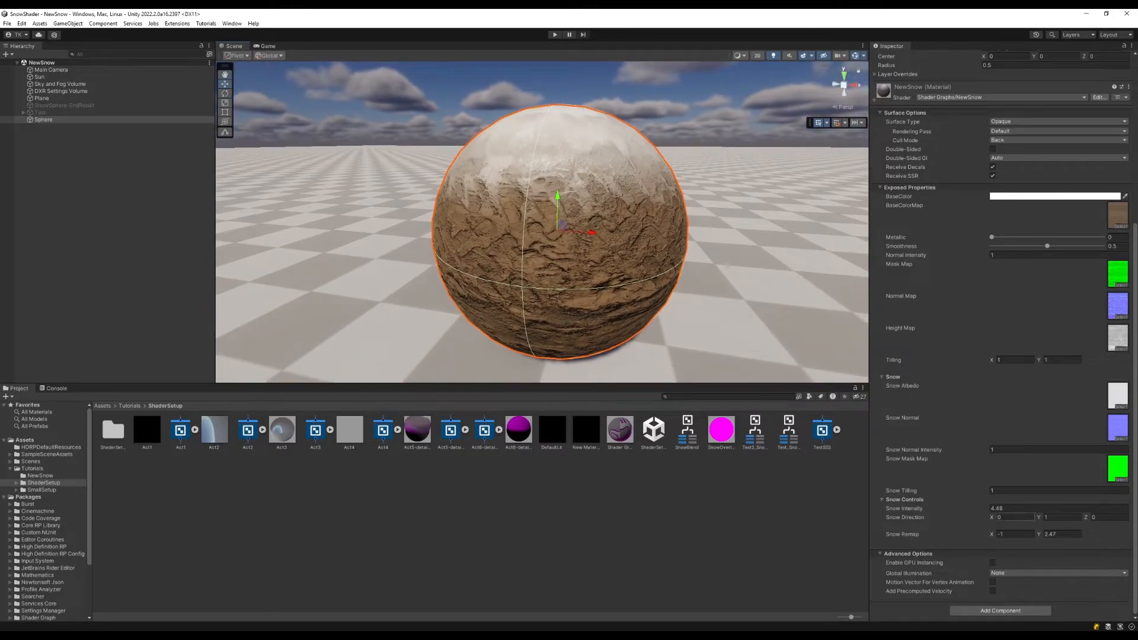
{"action": "mouse_move", "coordinate": [1040, 536]}
{"action": "left_mouse_down"}
{"action": "mouse_move", "coordinate": [1055, 537]}
{"action": "mouse_move", "coordinate": [1037, 539]}
{"action": "left_mouse_up"}
{"action": "left_click", "coordinate": [1068, 534]}
{"action": "type", "text": "1"}
{"action": "mouse_move", "coordinate": [983, 511]}
{"action": "left_mouse_down"}
{"action": "mouse_move", "coordinate": [949, 515]}
{"action": "mouse_move", "coordinate": [1014, 516]}
{"action": "mouse_move", "coordinate": [978, 519]}
{"action": "left_mouse_up"}
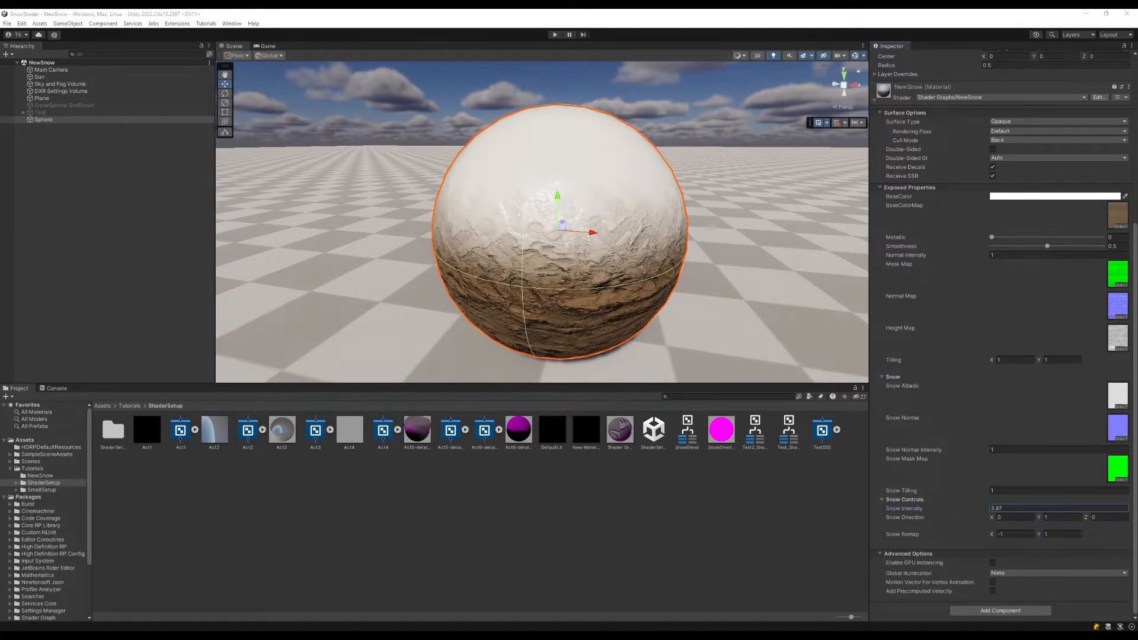
In the NewSnow shader graph, group the nodes from Normal Vector through Saturate and name the group Snow Blend
{"action": "left_click_drag", "start_coordinate": [1137, 119], "coordinate": [214, 172]}
{"action": "left_click_drag", "start_coordinate": [1032, 175], "coordinate": [839, 191]}
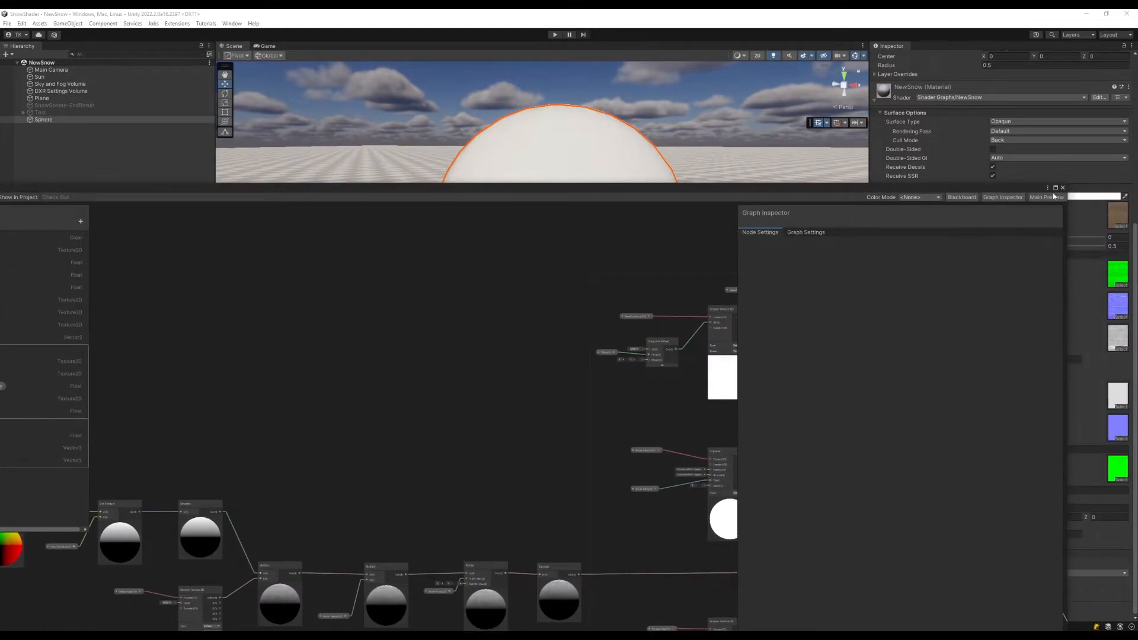
{"action": "left_click", "coordinate": [1057, 188]}
{"action": "middle_click_drag", "start_coordinate": [410, 193], "coordinate": [424, 195]}
{"action": "scroll", "coordinate": [439, 203], "scroll_direction": "down", "scroll_amount": 2}
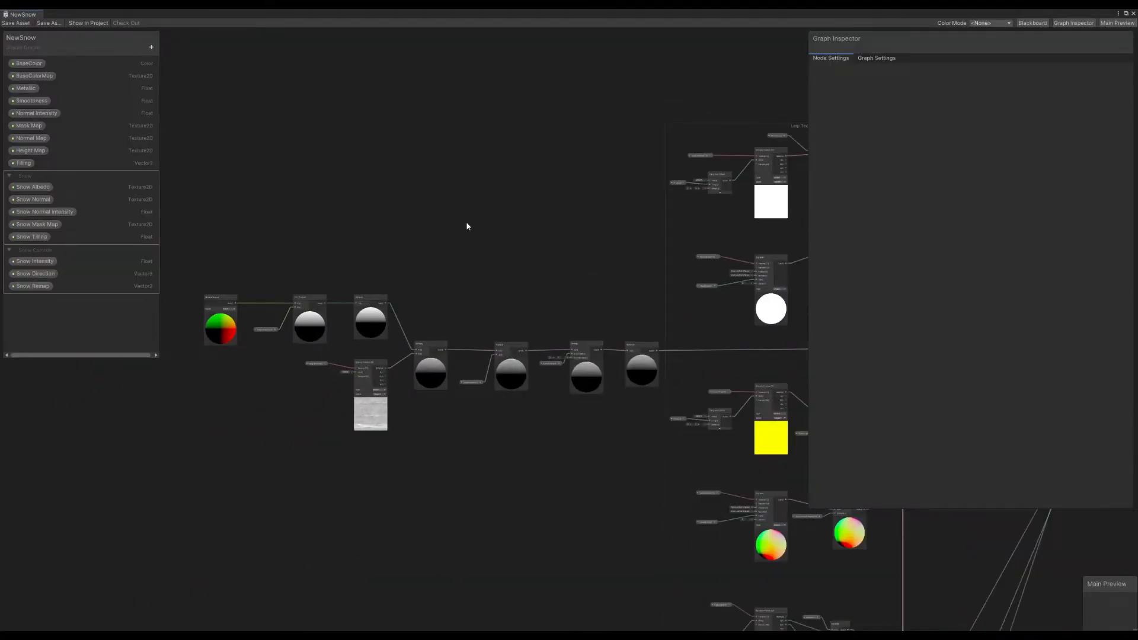
{"action": "left_click_drag", "start_coordinate": [660, 614], "coordinate": [656, 562]}
{"action": "right_click", "coordinate": [589, 373]}
{"action": "left_click", "coordinate": [641, 501]}
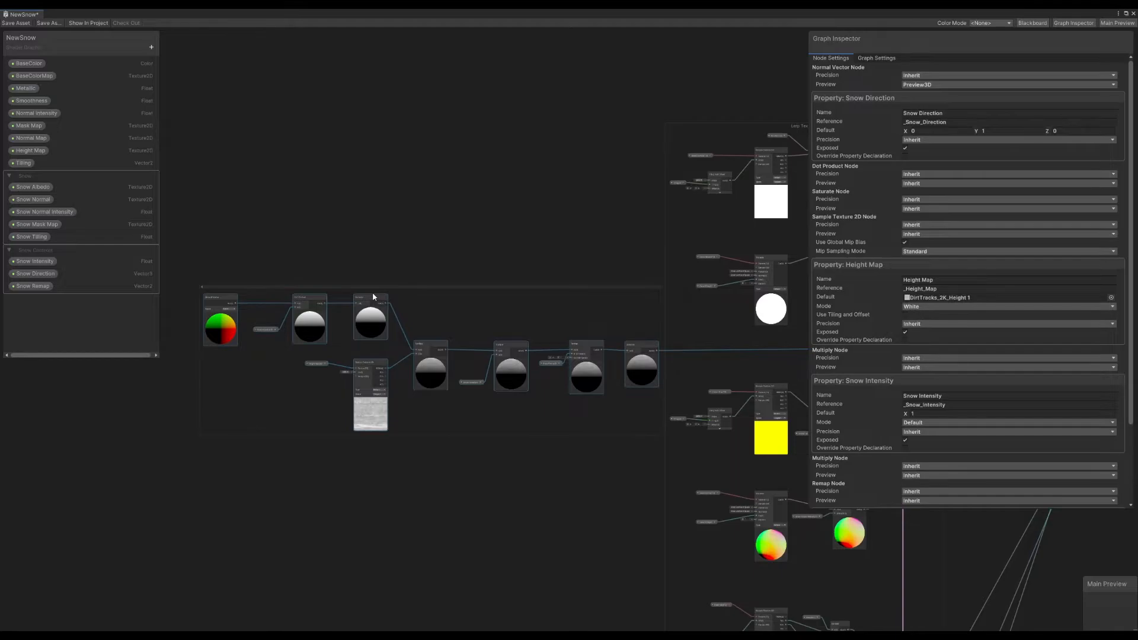
{"action": "type", "text": "Snow Blend"}
{"action": "key", "text": "Return"}
{"action": "left_click", "coordinate": [472, 231]}
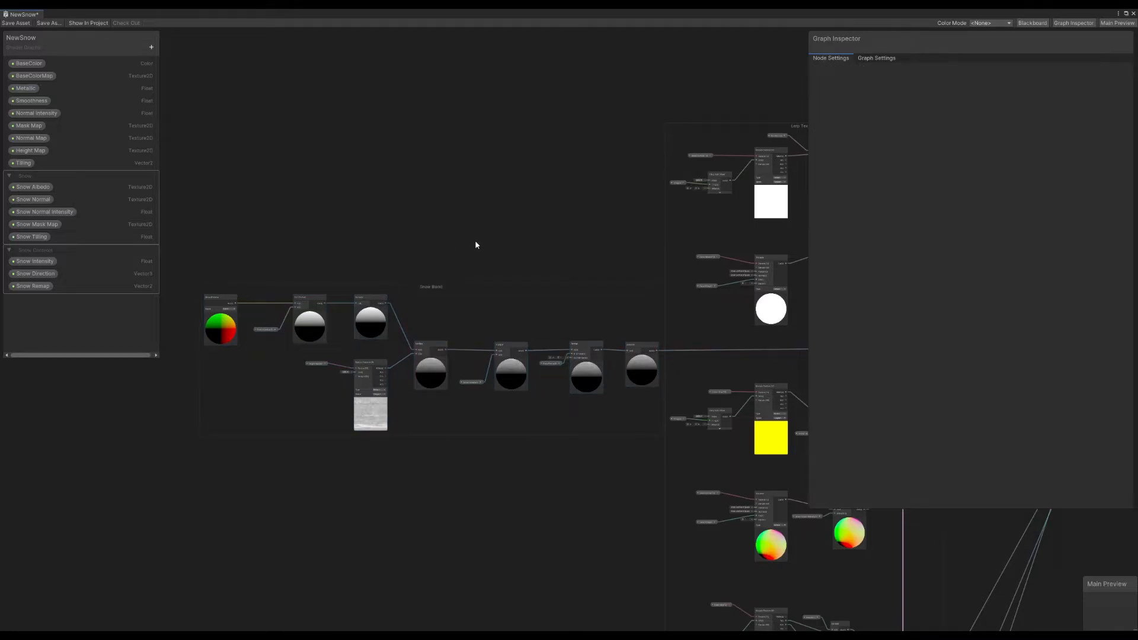
Move the Snow Blend group away from the Lerp Textures group and save the shader graph
{"action": "left_click_drag", "start_coordinate": [452, 292], "coordinate": [410, 291]}
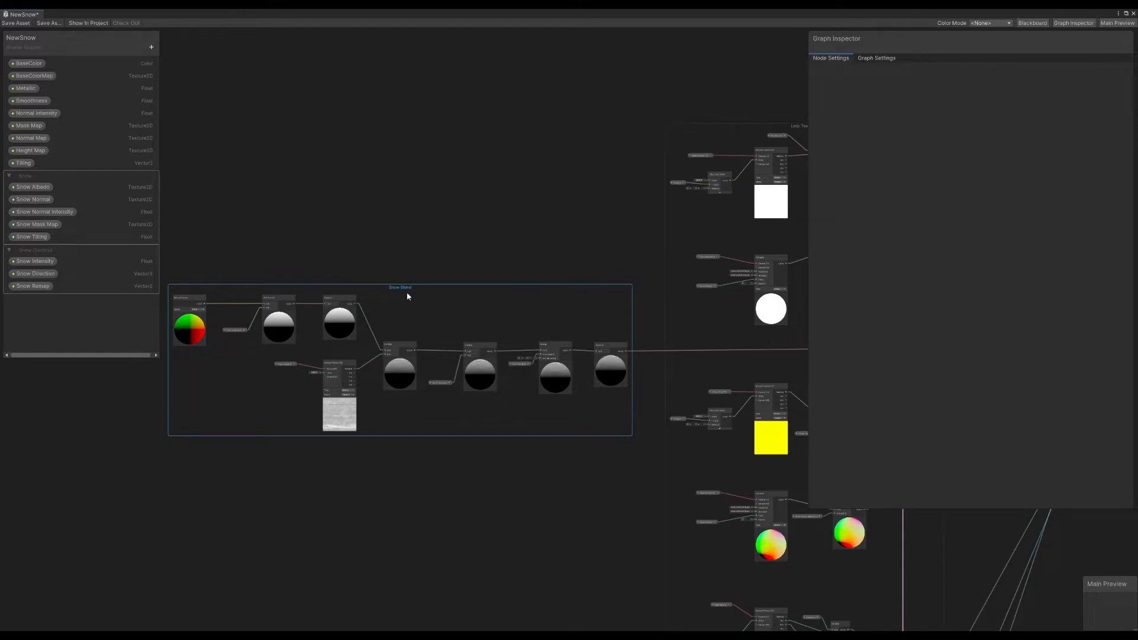
{"action": "key", "text": "ctrl+s"}
{"action": "middle_click_drag", "start_coordinate": [418, 293], "coordinate": [422, 285]}
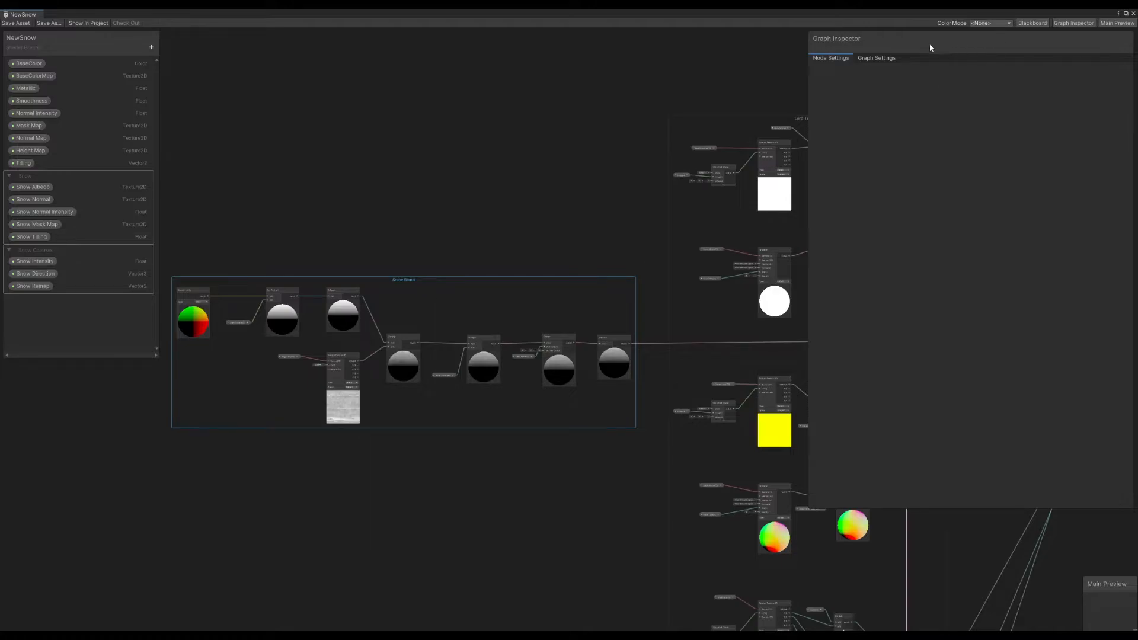
Enable Tessellation in the graph's HDRP target surface options
{"action": "left_click", "coordinate": [883, 58]}
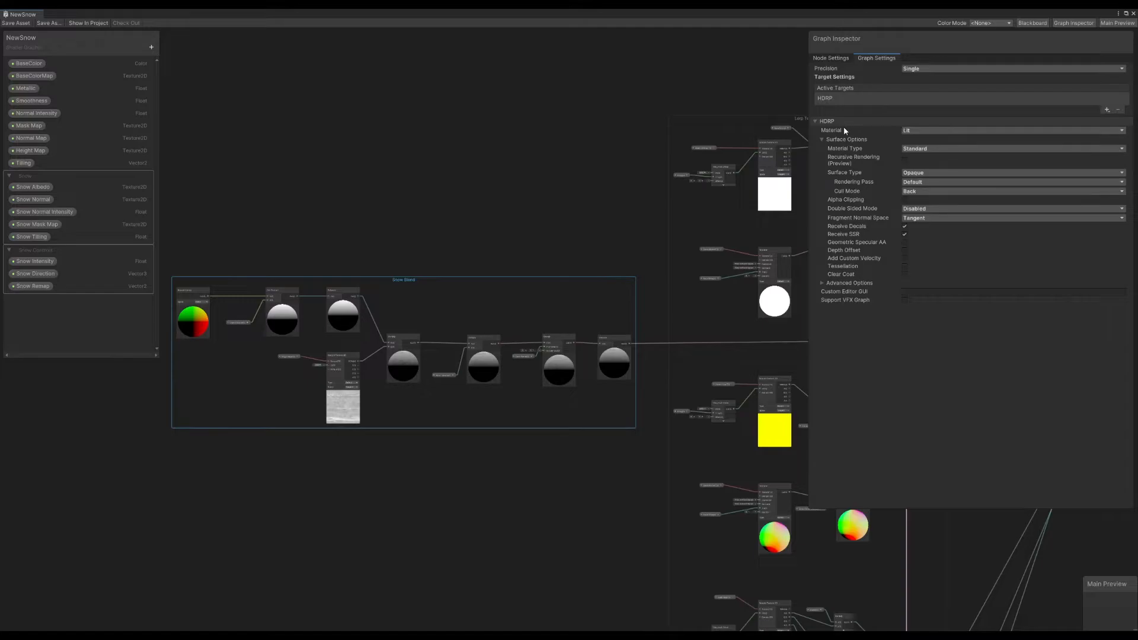
{"action": "left_click", "coordinate": [904, 266]}
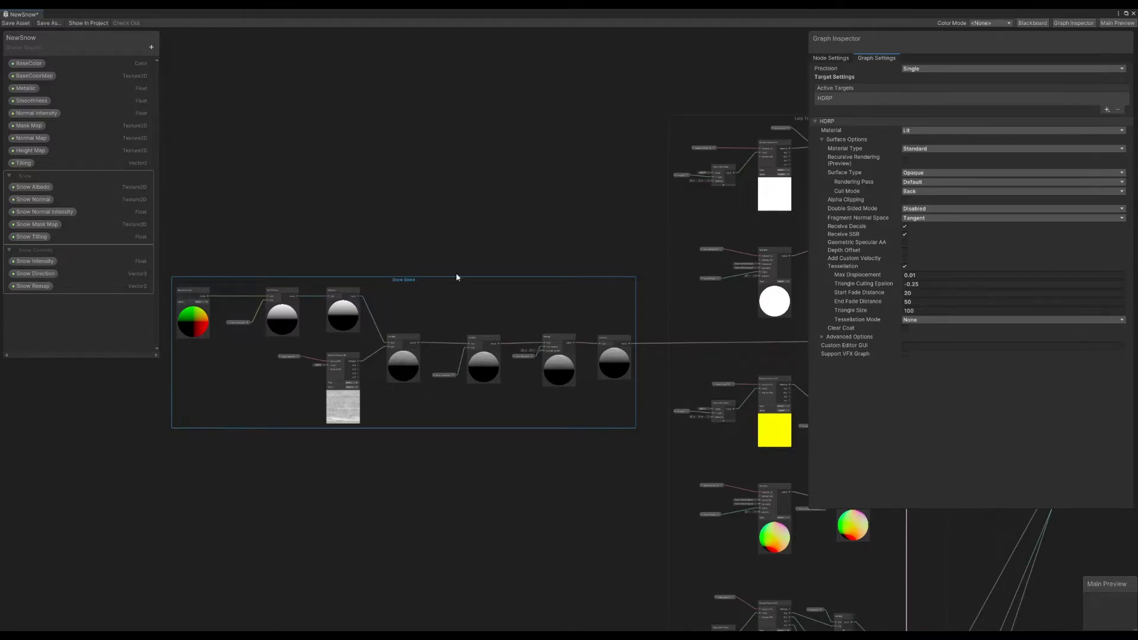
{"action": "left_click", "coordinate": [583, 217]}
Move the Vertex block well above the Fragment block so the two stacks no longer overlap
{"action": "middle_click_drag", "start_coordinate": [643, 194], "coordinate": [524, 181]}
{"action": "middle_click_drag", "start_coordinate": [538, 224], "coordinate": [453, 193]}
{"action": "middle_click_drag", "start_coordinate": [749, 298], "coordinate": [655, 188]}
{"action": "middle_click_drag", "start_coordinate": [675, 266], "coordinate": [586, 268]}
{"action": "scroll", "coordinate": [646, 324], "scroll_direction": "up", "scroll_amount": 3}
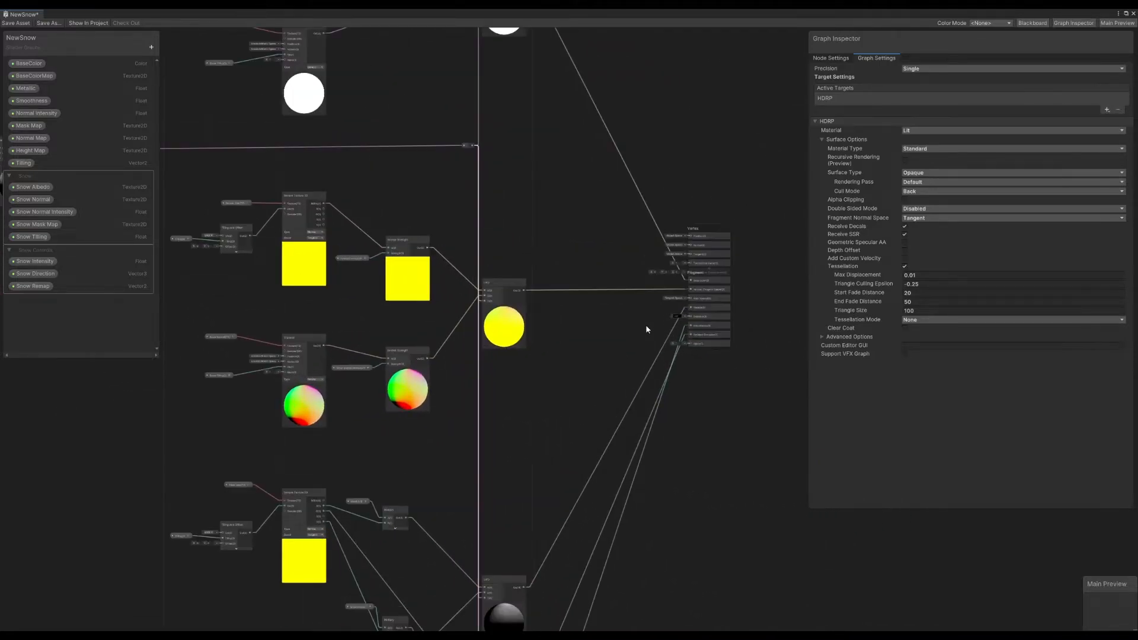
{"action": "middle_click_drag", "start_coordinate": [665, 103], "coordinate": [563, 351]}
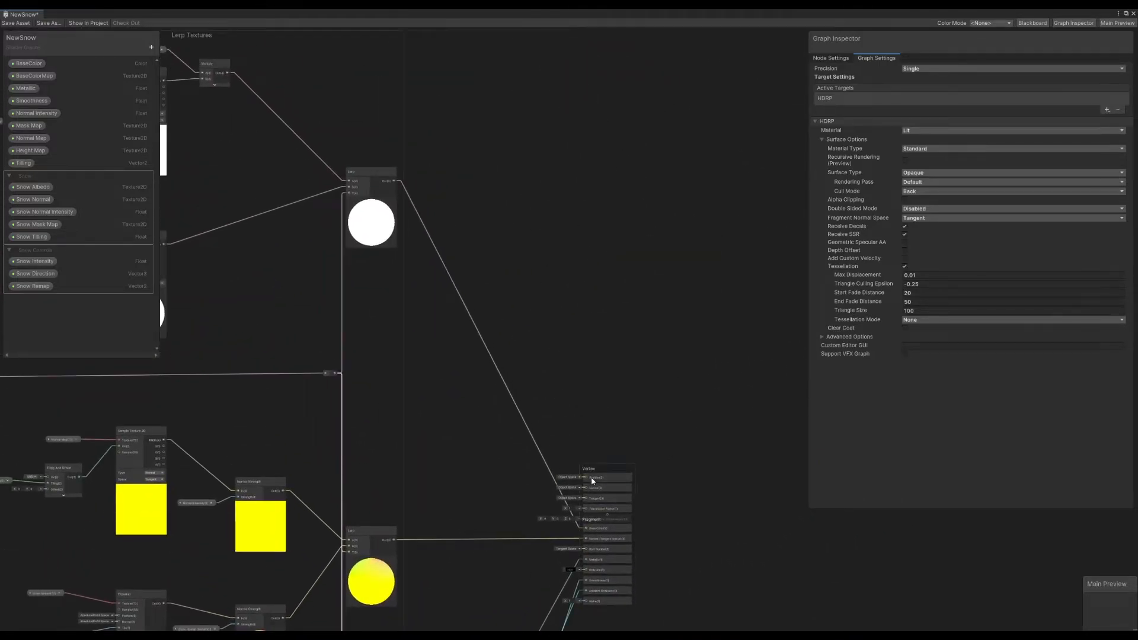
{"action": "left_click_drag", "start_coordinate": [592, 471], "coordinate": [586, 120]}
{"action": "middle_click_drag", "start_coordinate": [559, 201], "coordinate": [584, 561]}
{"action": "left_click_drag", "start_coordinate": [615, 469], "coordinate": [624, 153]}
{"action": "middle_click_drag", "start_coordinate": [560, 308], "coordinate": [516, 482]}
{"action": "scroll", "coordinate": [516, 481], "scroll_direction": "up", "scroll_amount": 4}
{"action": "middle_click_drag", "start_coordinate": [571, 335], "coordinate": [490, 475]}
{"action": "left_click", "coordinate": [707, 258]}
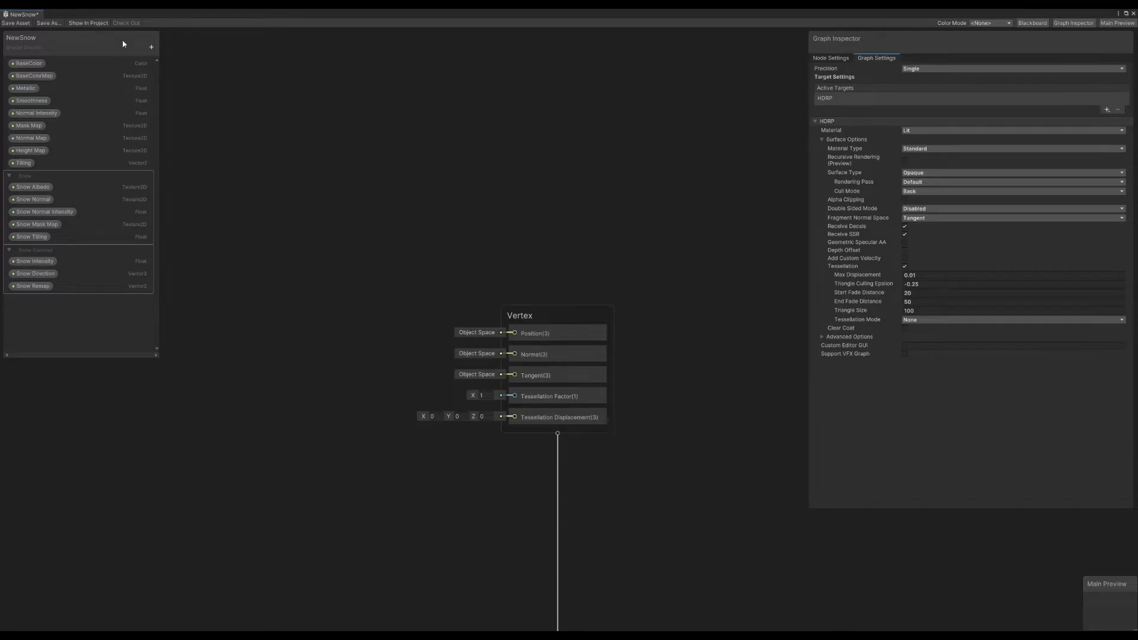
Add a Float property named Tessellation Factor and place it last in the Snow Controls category
{"action": "left_click", "coordinate": [151, 47]}
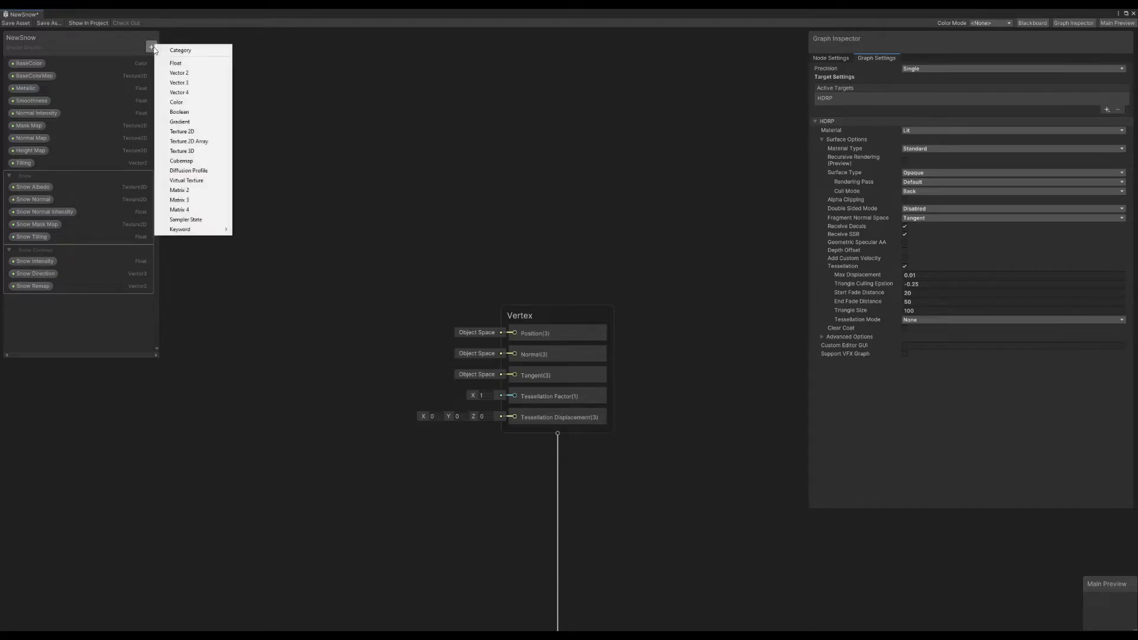
{"action": "left_click", "coordinate": [180, 64]}
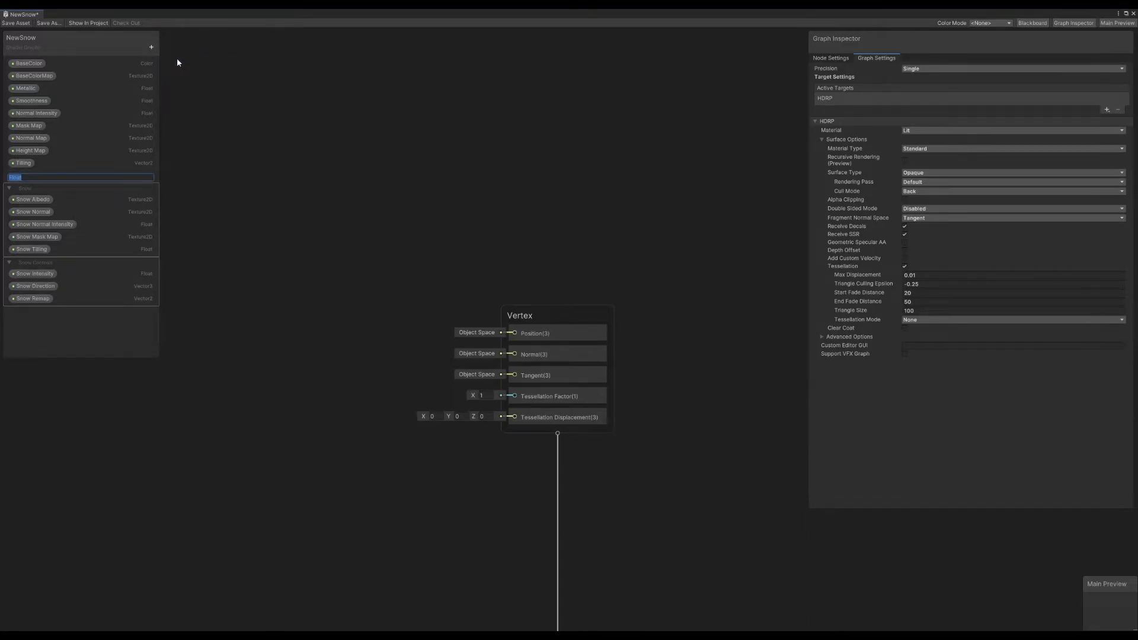
{"action": "type", "text": "Tessellation Factor"}
{"action": "key", "text": "Return"}
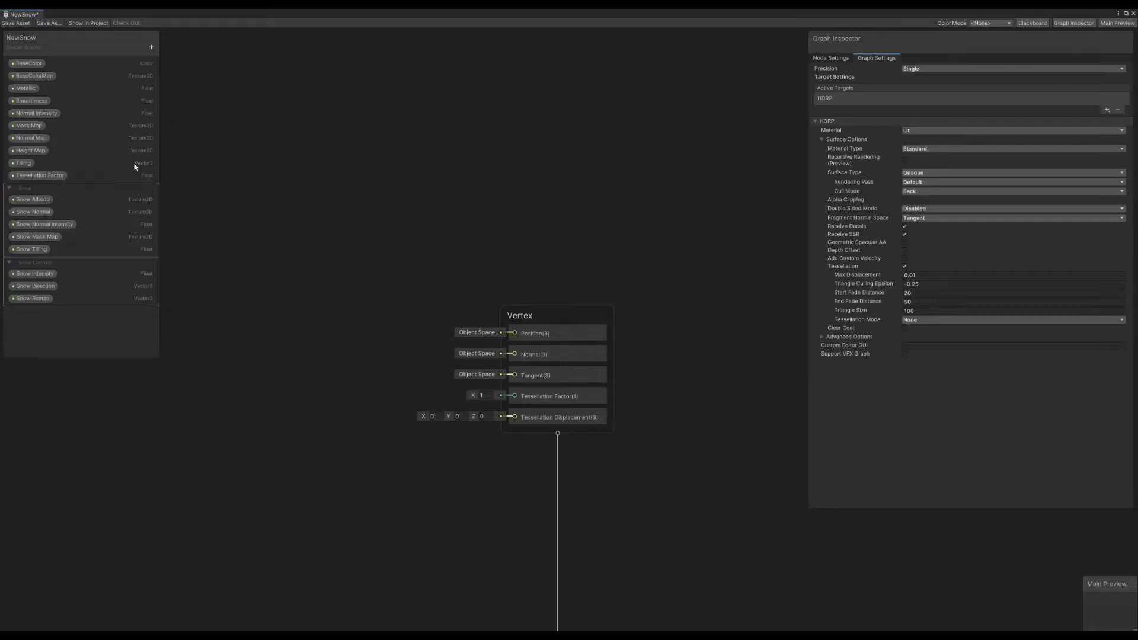
{"action": "left_click_drag", "start_coordinate": [39, 176], "coordinate": [46, 306]}
{"action": "left_click", "coordinate": [46, 299]}
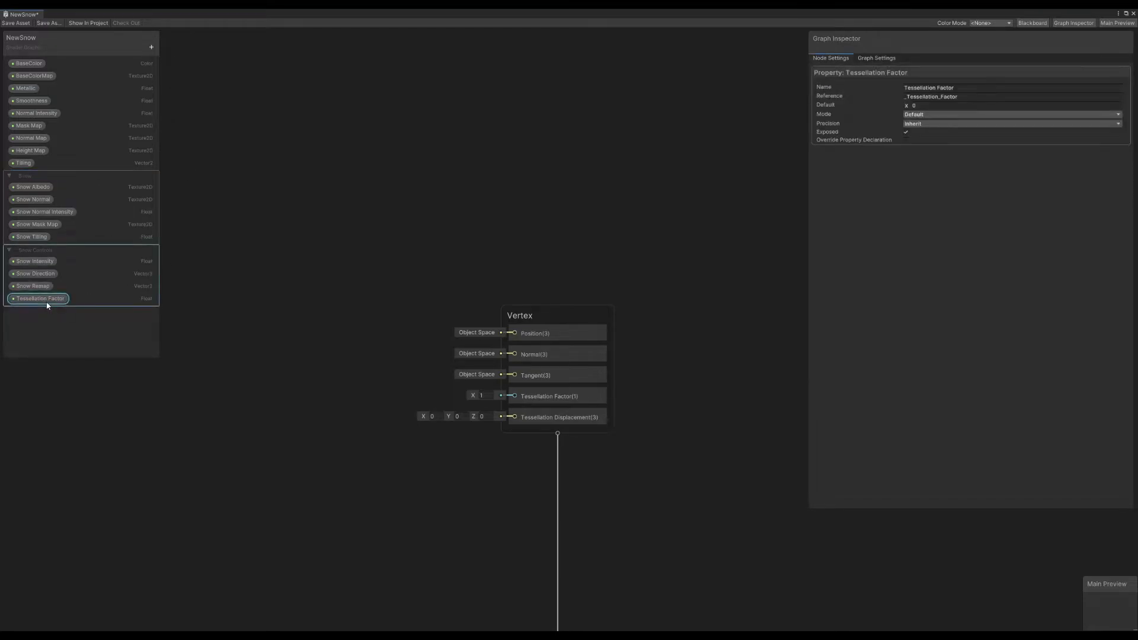
Connect the Tessellation Factor property to the Vertex block's Tessellation Factor input and set its default to 20
{"action": "left_click_drag", "start_coordinate": [46, 298], "coordinate": [519, 396]}
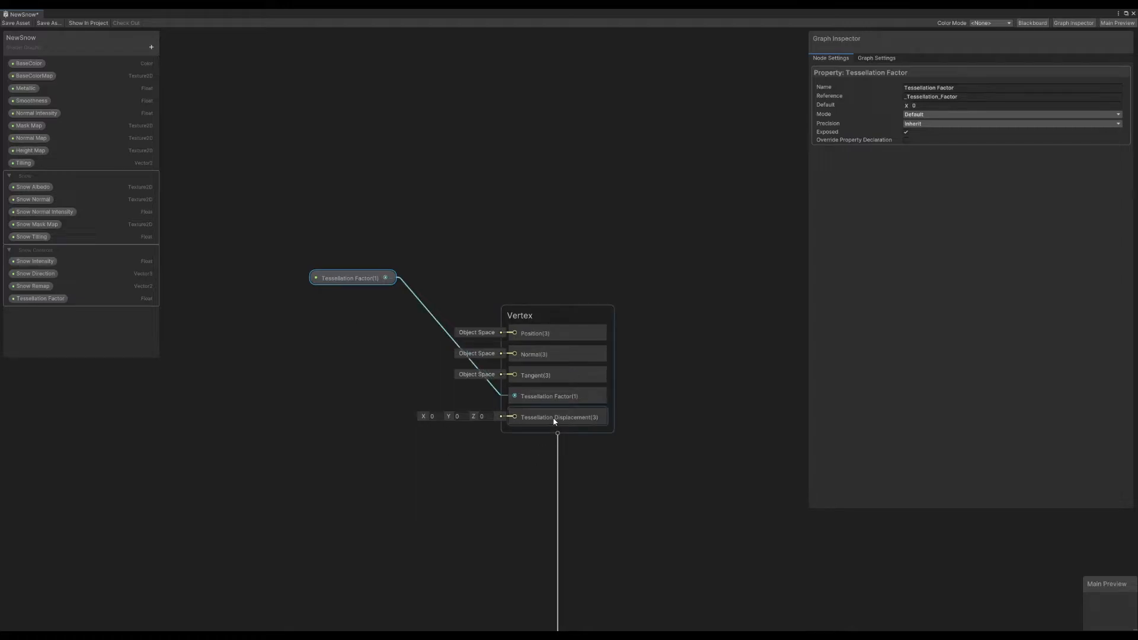
{"action": "left_click", "coordinate": [916, 107]}
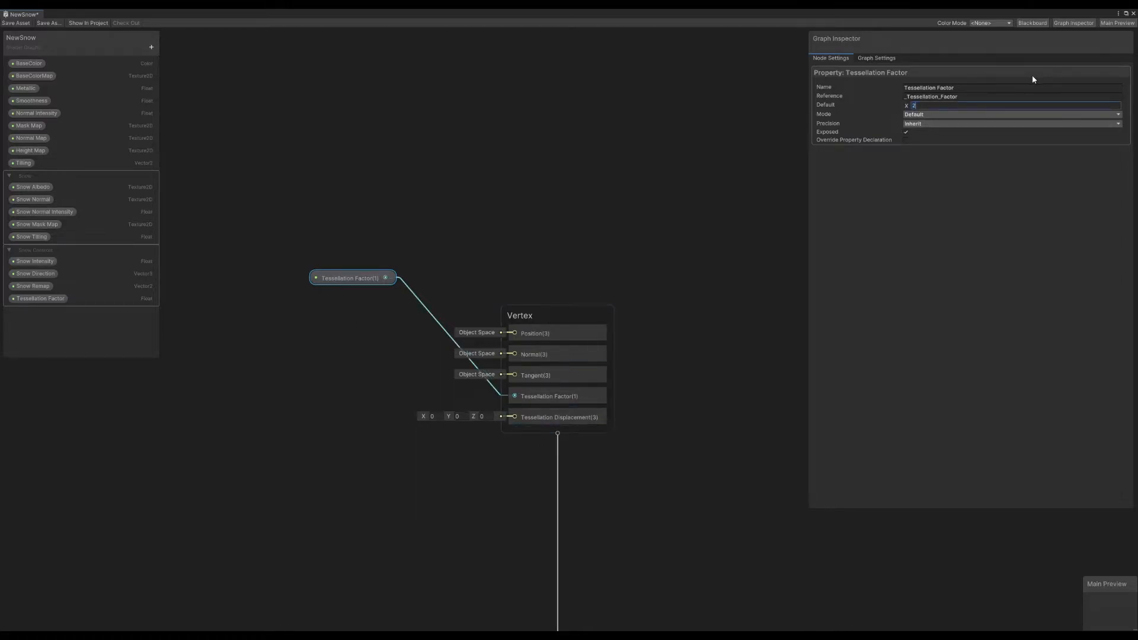
{"action": "type", "text": "20"}
{"action": "left_click", "coordinate": [567, 189]}
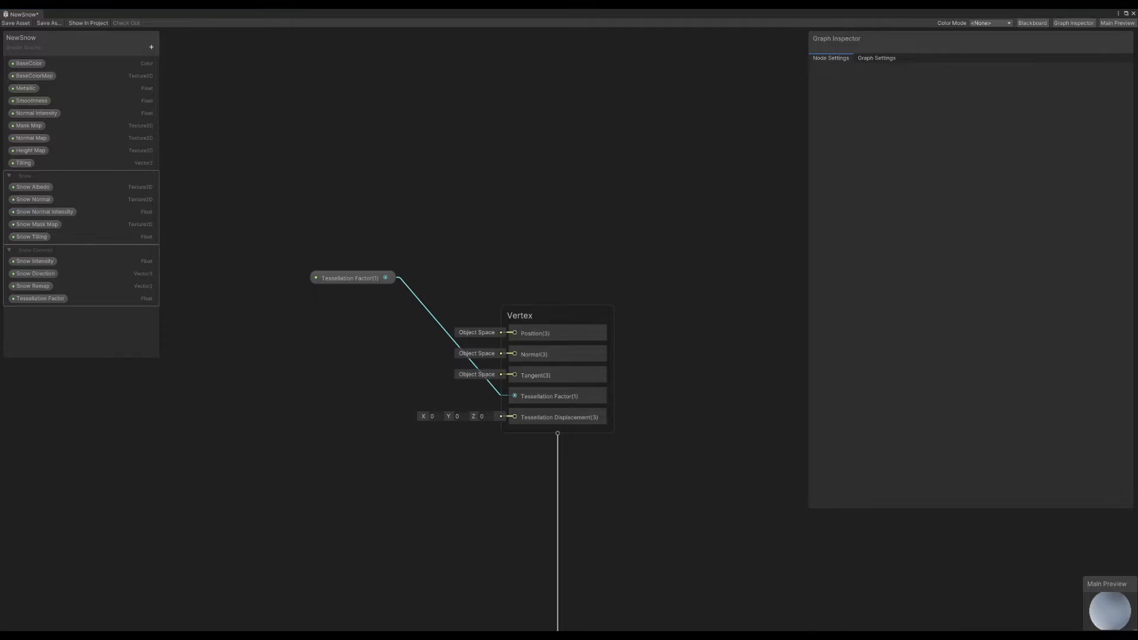
Convert the two Multiply, Remap and Saturate nodes in the Snow Blend group, with their Snow Intensity and Snow Remap properties, to a sub-graph
{"action": "middle_click_drag", "start_coordinate": [234, 451], "coordinate": [388, 292]}
{"action": "scroll", "coordinate": [391, 292], "scroll_direction": "down", "scroll_amount": 10}
{"action": "middle_click_drag", "start_coordinate": [331, 350], "coordinate": [544, 211]}
{"action": "middle_click_drag", "start_coordinate": [290, 383], "coordinate": [583, 291]}
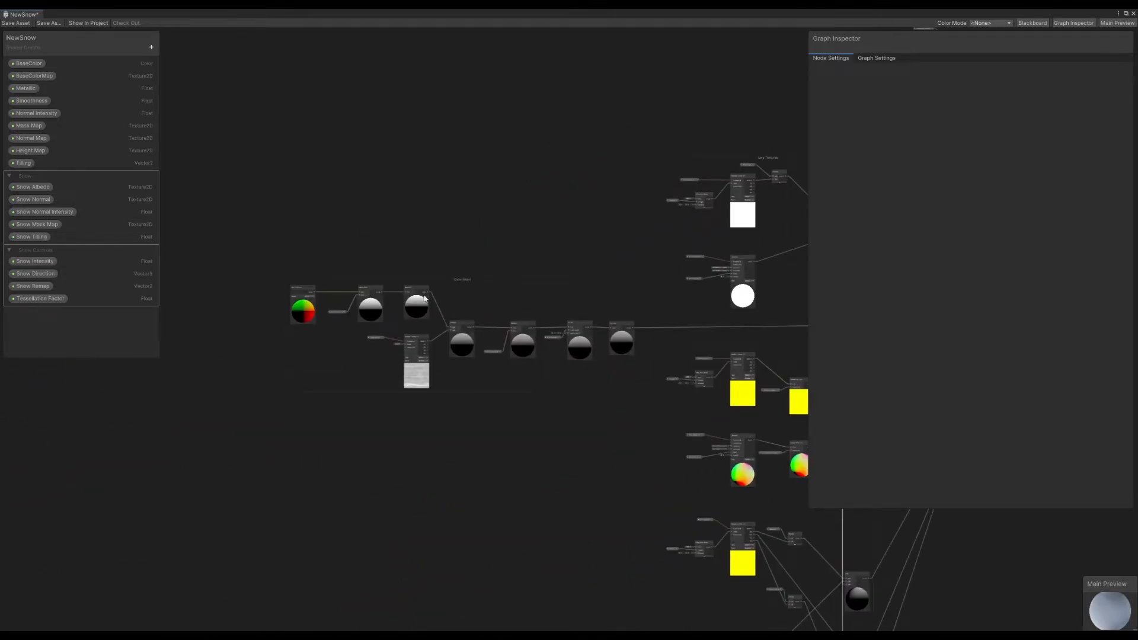
{"action": "scroll", "coordinate": [333, 312], "scroll_direction": "up", "scroll_amount": 5}
{"action": "middle_click_drag", "start_coordinate": [553, 231], "coordinate": [360, 282]}
{"action": "scroll", "coordinate": [270, 230], "scroll_direction": "down", "scroll_amount": 2}
{"action": "scroll", "coordinate": [360, 282], "scroll_direction": "down", "scroll_amount": 1}
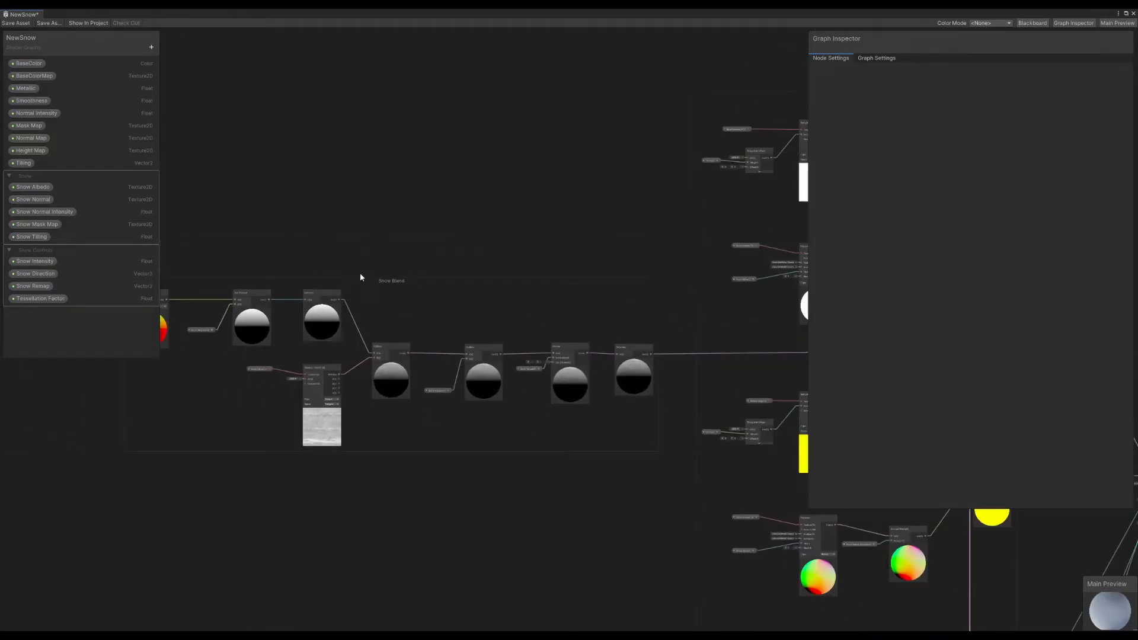
{"action": "middle_click_drag", "start_coordinate": [389, 320], "coordinate": [390, 332]}
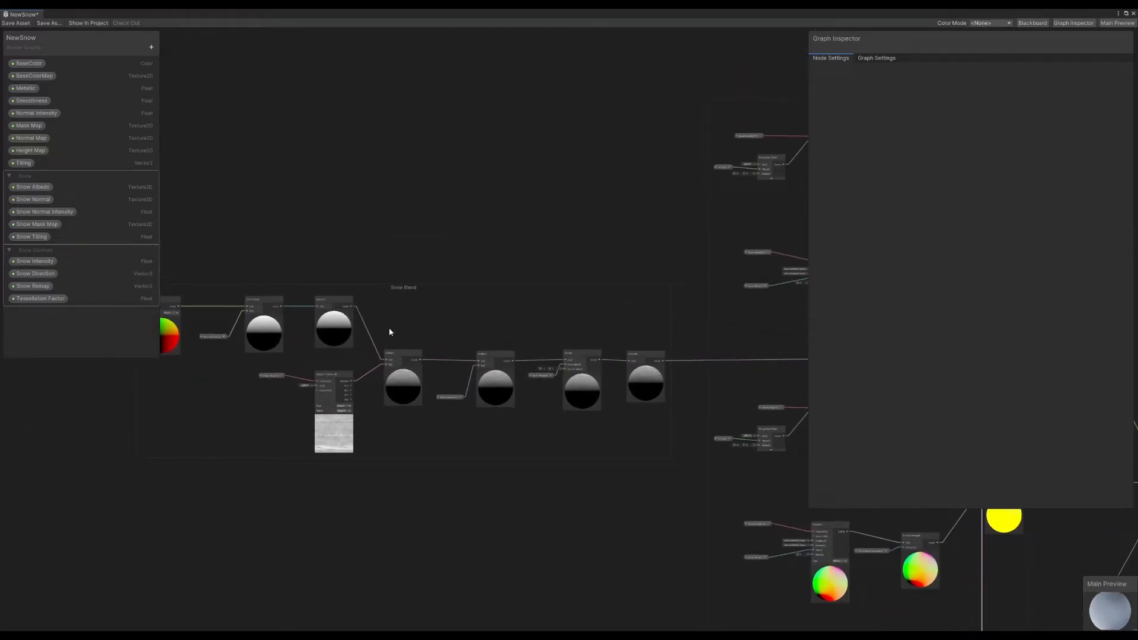
{"action": "left_click_drag", "start_coordinate": [653, 424], "coordinate": [652, 425]}
{"action": "right_click", "coordinate": [649, 392]}
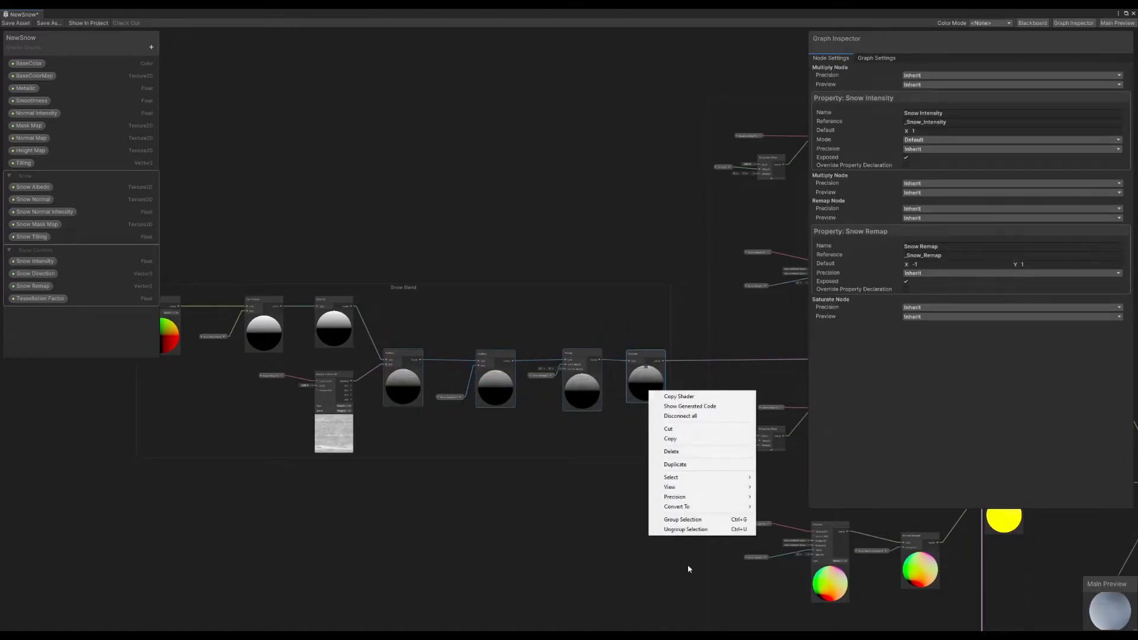
{"action": "mouse_move", "coordinate": [682, 508]}
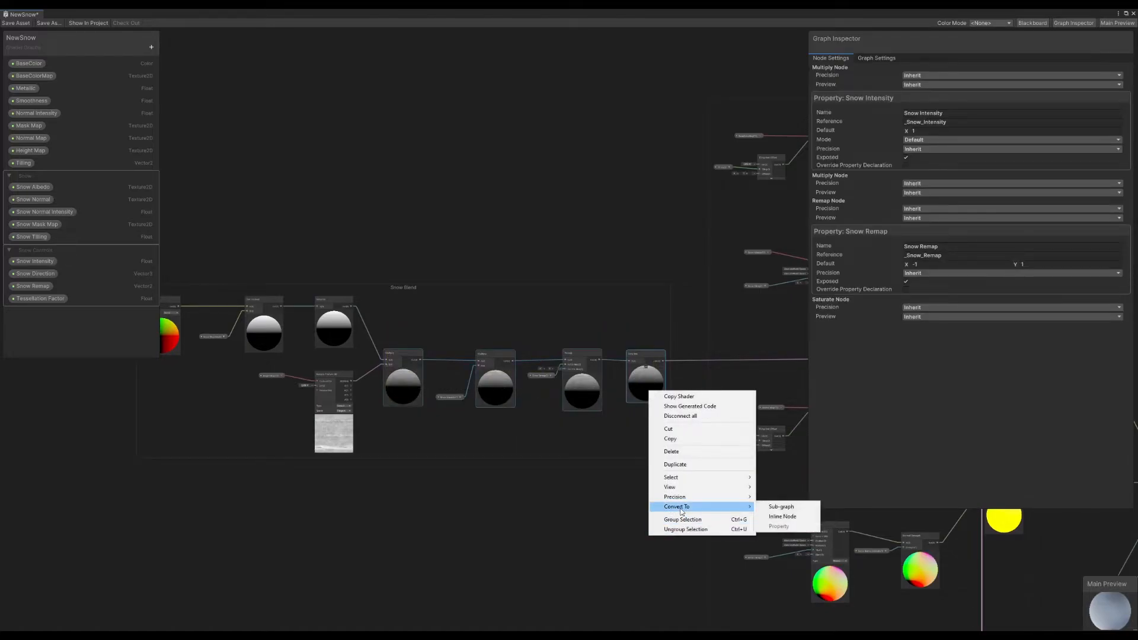
{"action": "left_click", "coordinate": [781, 508]}
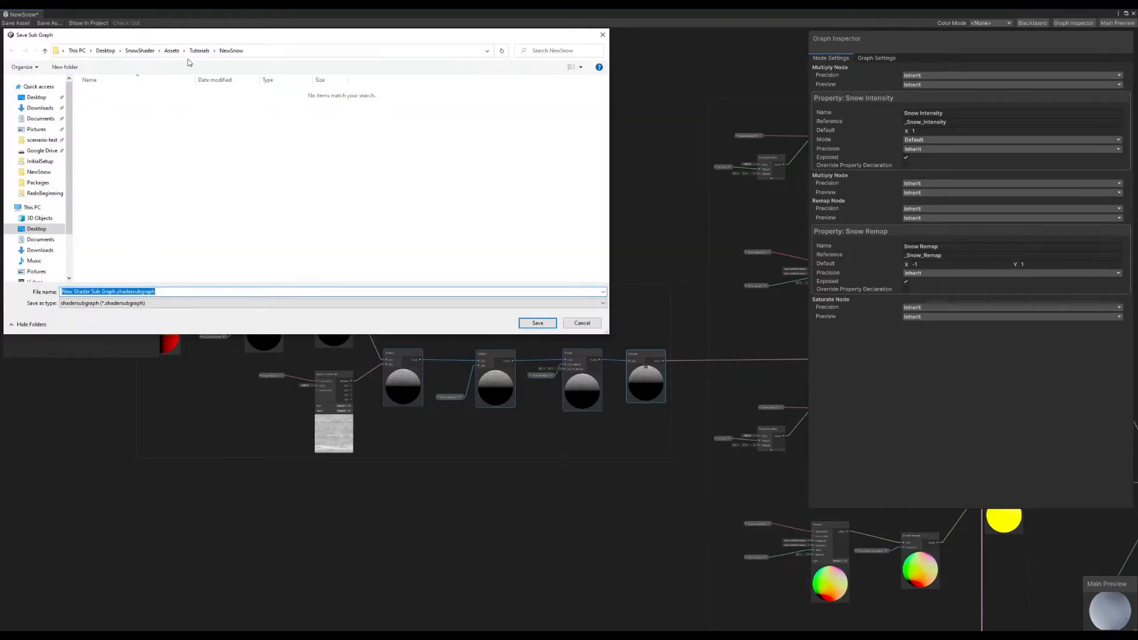
Save the sub-graph as SnowBlendSubgraph.shadersubgraph in the NewSnow folder
{"action": "left_click", "coordinate": [116, 291]}
{"action": "key", "text": "BackSpace"}
{"action": "key", "text": "BackSpace"}
{"action": "key", "text": "BackSpace"}
{"action": "key", "text": "BackSpace"}
{"action": "key", "text": "BackSpace"}
{"action": "key", "text": "BackSpace"}
{"action": "key", "text": "BackSpace"}
{"action": "key", "text": "BackSpace"}
{"action": "key", "text": "BackSpace"}
{"action": "key", "text": "BackSpace"}
{"action": "key", "text": "BackSpace"}
{"action": "key", "text": "BackSpace"}
{"action": "key", "text": "BackSpace"}
{"action": "key", "text": "BackSpace"}
{"action": "key", "text": "BackSpace"}
{"action": "type", "text": "SnowSlendSubgraph"}
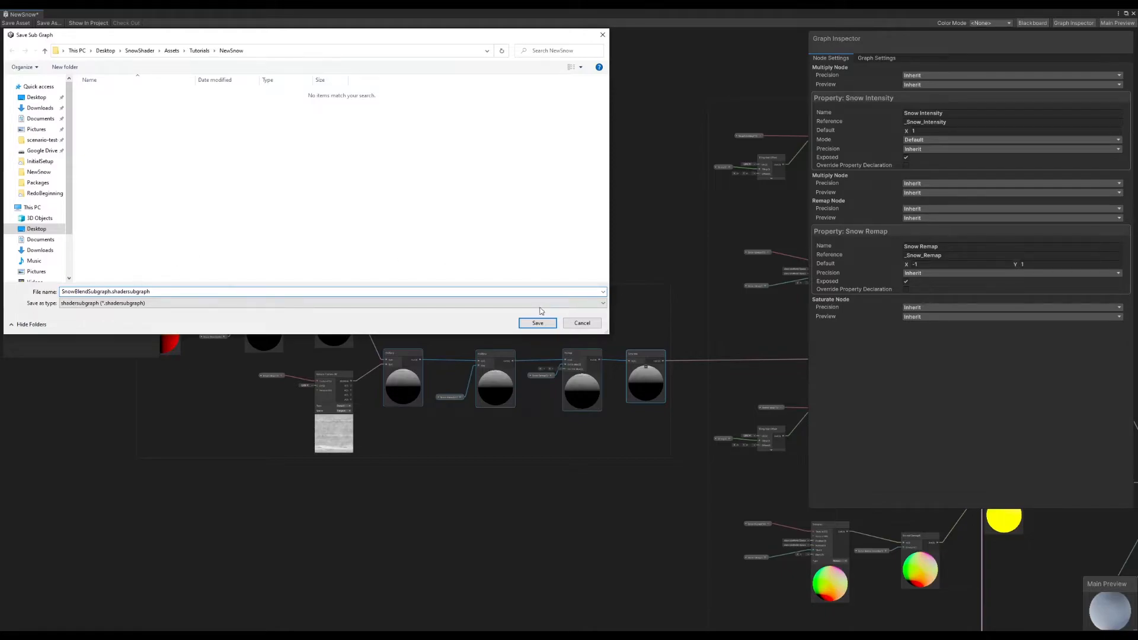
{"action": "left_click", "coordinate": [537, 324]}
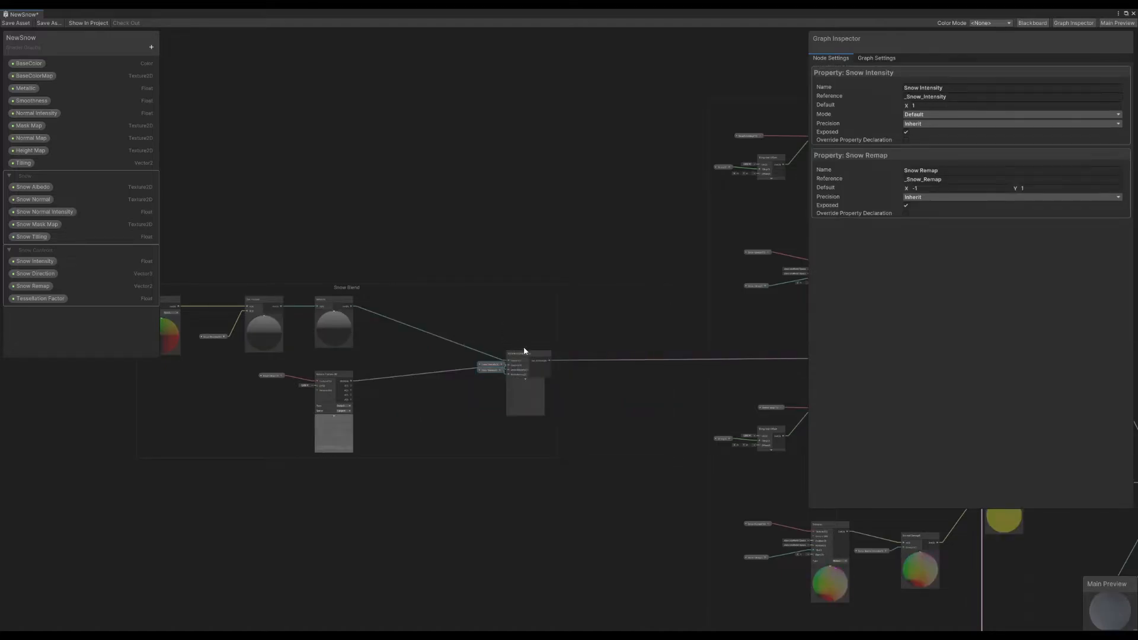
Open the SnowBlendSubgraph node's sub-graph for editing
{"action": "scroll", "coordinate": [524, 350], "scroll_direction": "up", "scroll_amount": 4}
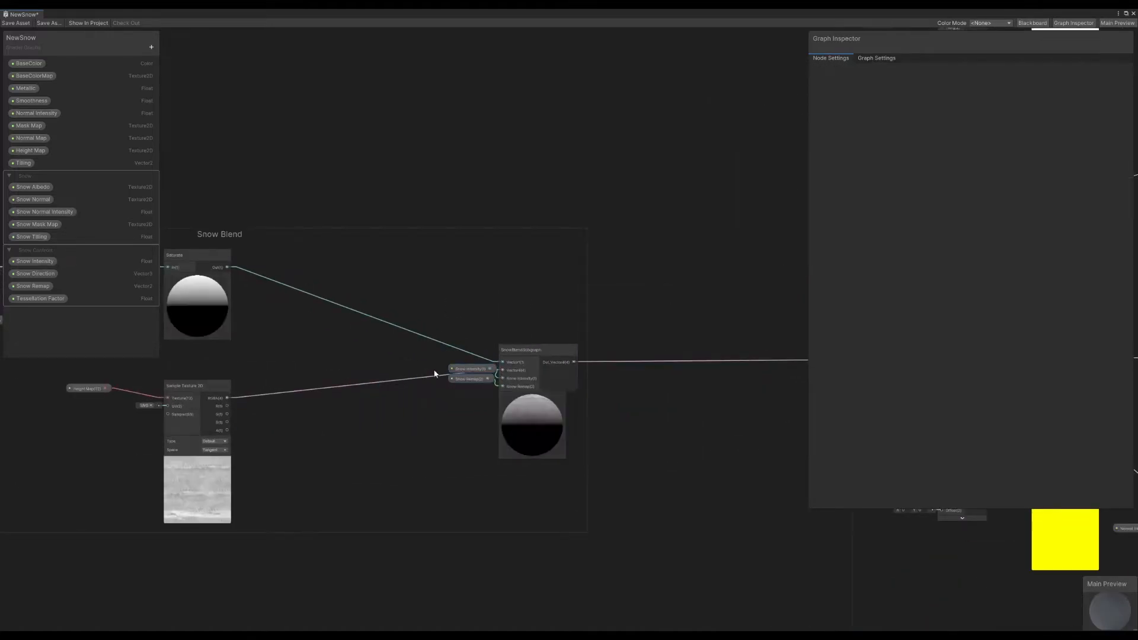
{"action": "left_click_drag", "start_coordinate": [455, 401], "coordinate": [450, 405]}
{"action": "left_click", "coordinate": [412, 346]}
{"action": "middle_click_drag", "start_coordinate": [410, 359], "coordinate": [551, 373]}
{"action": "middle_click_drag", "start_coordinate": [385, 350], "coordinate": [460, 353]}
{"action": "double_click", "coordinate": [762, 376]}
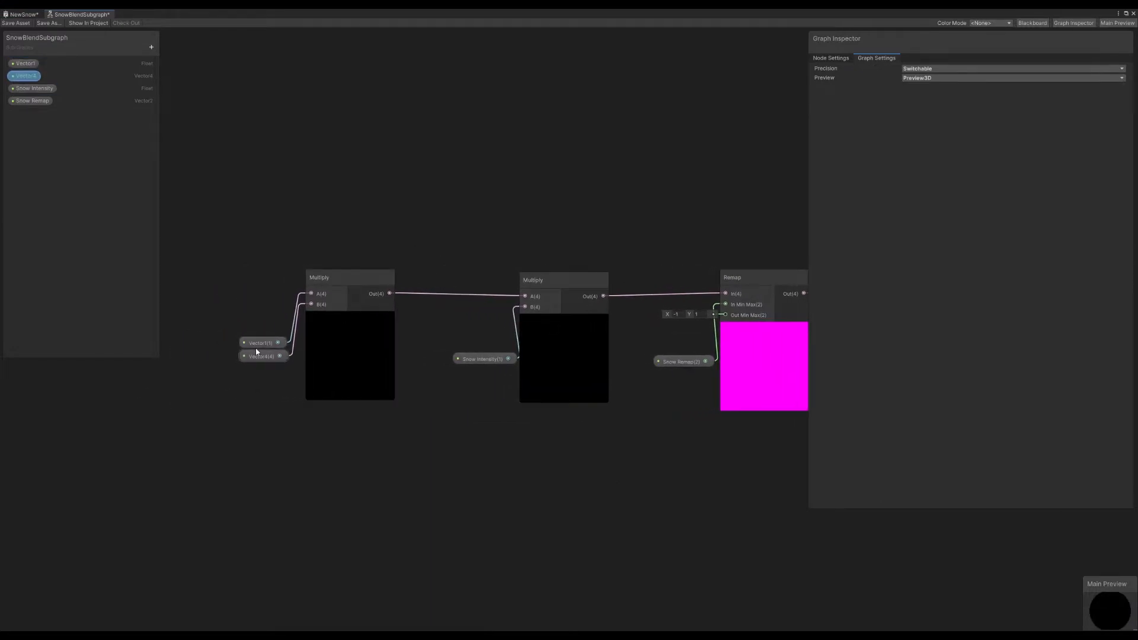
Rename the sub-graph's Vector1 property as Snow Direction and move its node away from the first Multiply node
{"action": "left_click", "coordinate": [259, 342]}
{"action": "left_click", "coordinate": [926, 88]}
{"action": "type", "text": "Snow Direction"}
{"action": "key", "text": "Return"}
{"action": "left_click", "coordinate": [265, 338]}
{"action": "left_click_drag", "start_coordinate": [265, 339], "coordinate": [238, 327]}
Rename the sub-graph's Vector4 property as HeightMap and save the sub-graph asset
{"action": "left_click_drag", "start_coordinate": [263, 357], "coordinate": [251, 359]}
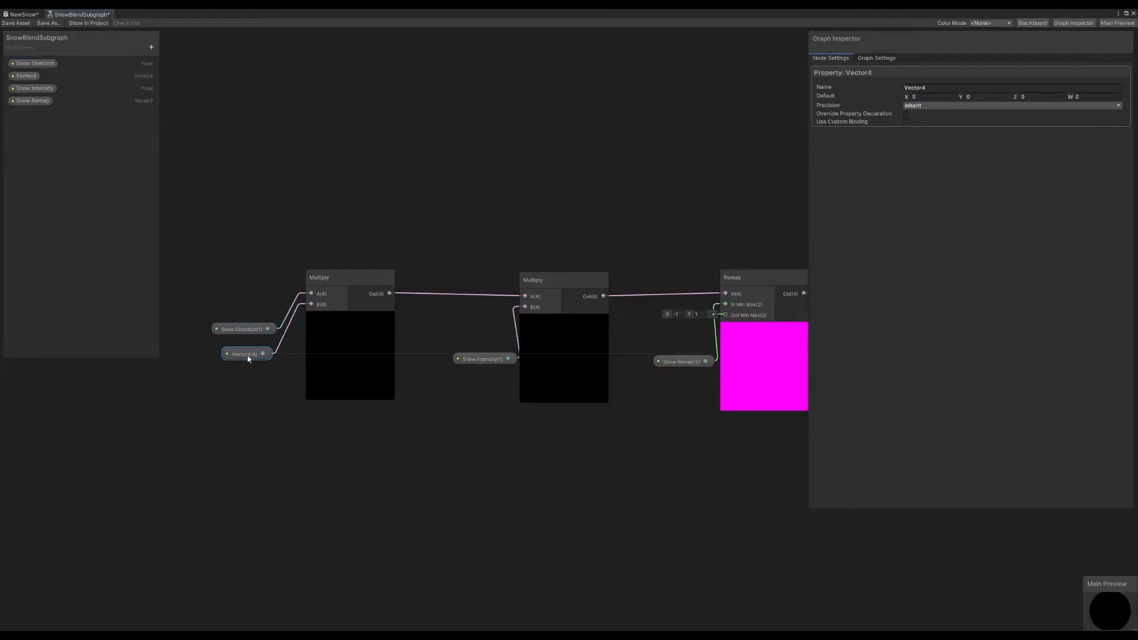
{"action": "double_click", "coordinate": [944, 89]}
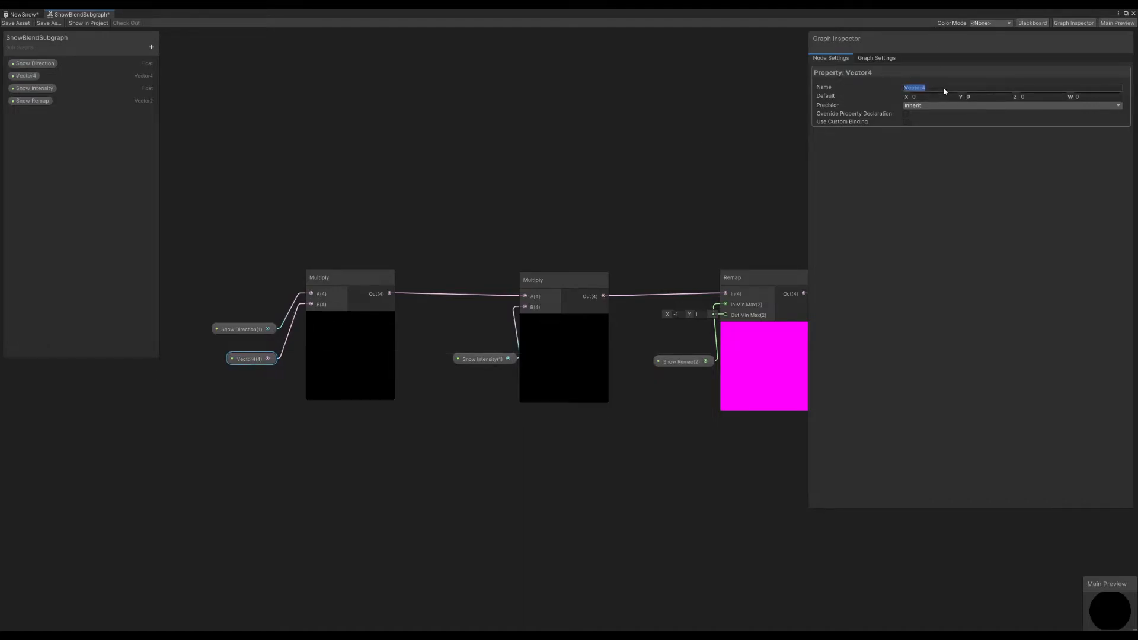
{"action": "type", "text": "HeightMap"}
{"action": "key", "text": "Return"}
{"action": "left_click", "coordinate": [408, 42]}
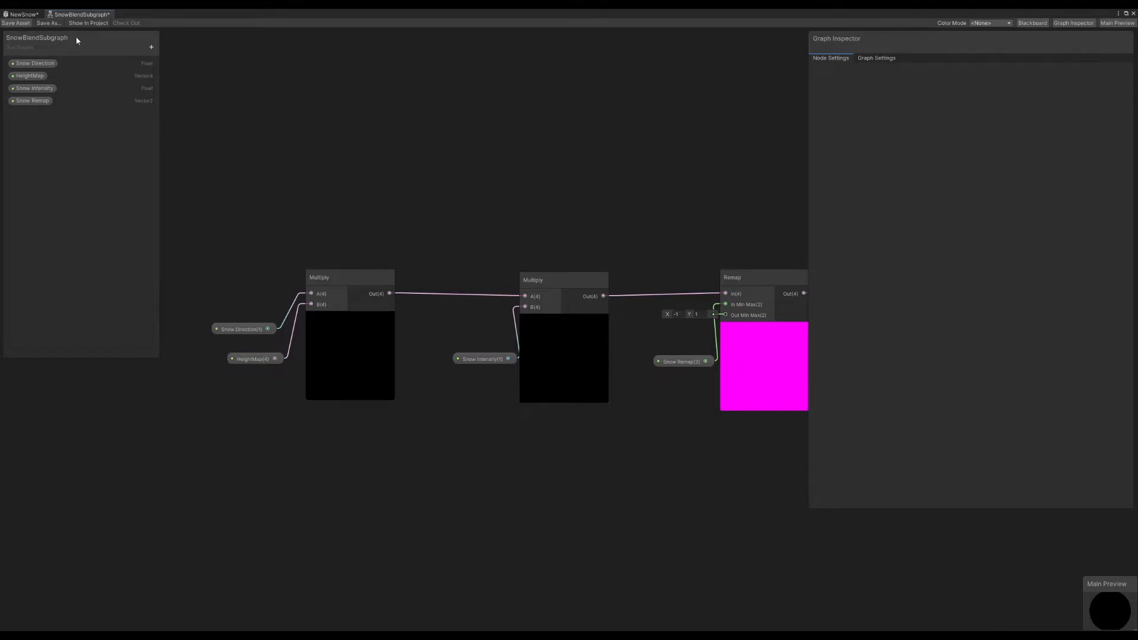
{"action": "left_click", "coordinate": [15, 22]}
Copy the Snow Blend group's nodes in the NewSnow graph and paste them above the group
{"action": "left_click", "coordinate": [39, 14]}
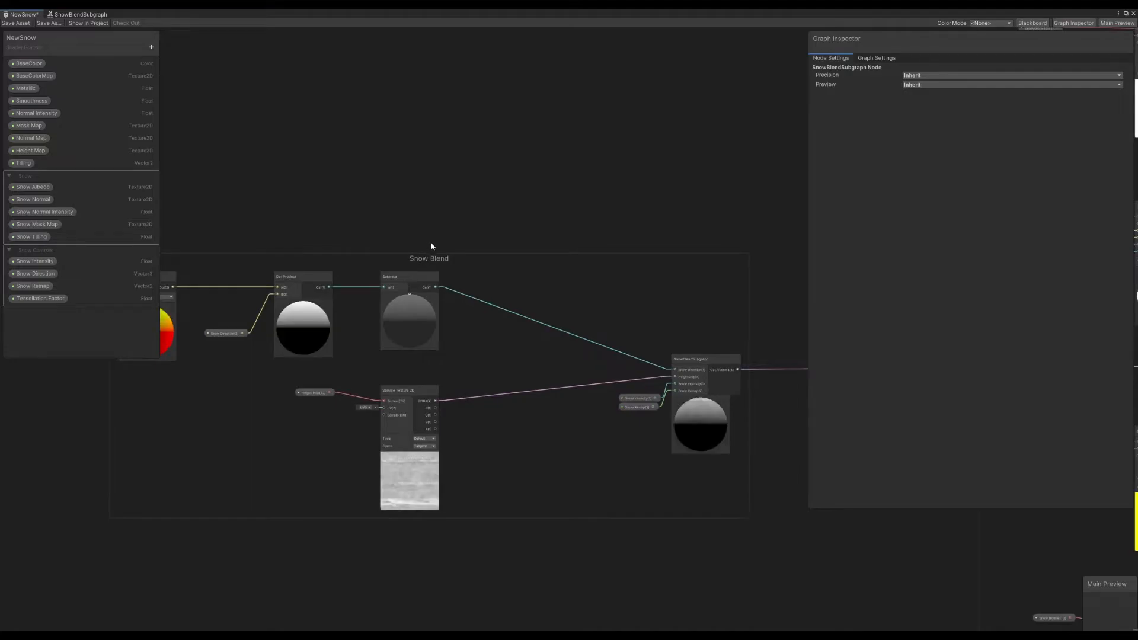
{"action": "scroll", "coordinate": [430, 241], "scroll_direction": "down", "scroll_amount": 4}
{"action": "middle_click_drag", "start_coordinate": [420, 241], "coordinate": [422, 248]}
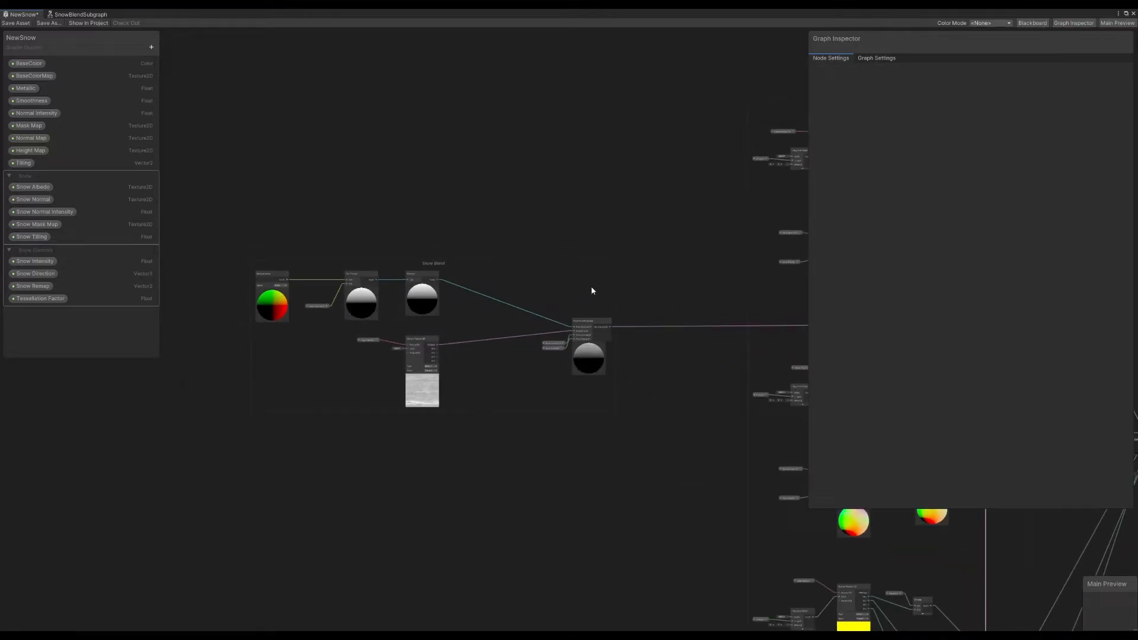
{"action": "left_click_drag", "start_coordinate": [272, 401], "coordinate": [271, 402]}
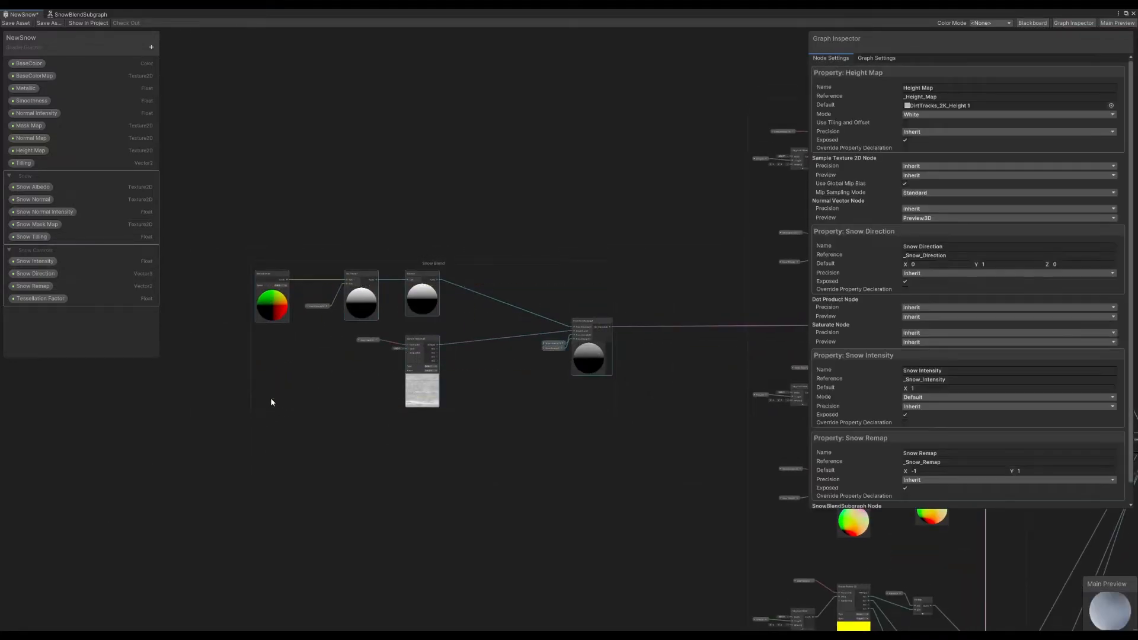
{"action": "left_click", "coordinate": [414, 89]}
{"action": "middle_click_drag", "start_coordinate": [413, 89], "coordinate": [415, 312]}
{"action": "key", "text": "ctrl+v"}
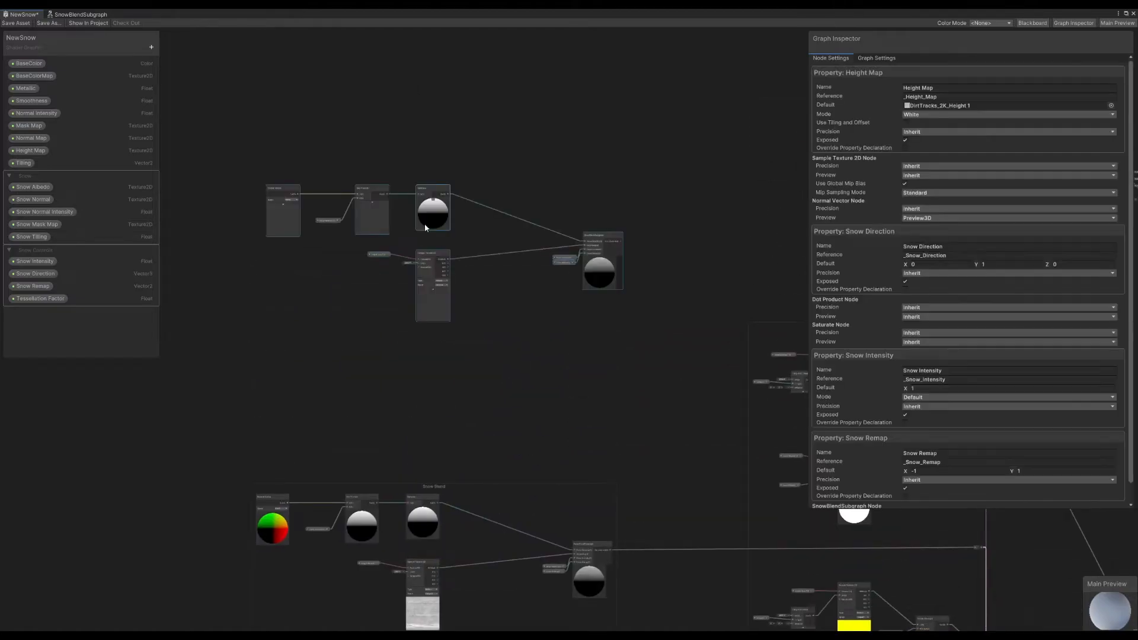
{"action": "left_click", "coordinate": [424, 233]}
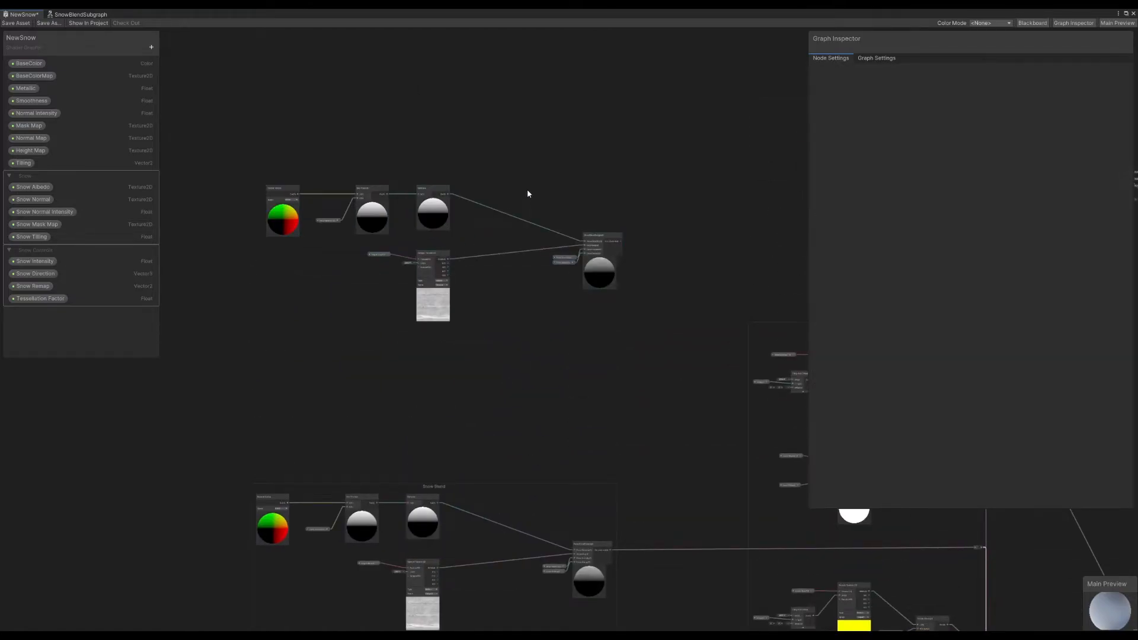
Try to connect the copied SnowBlendSubgraph's output to the Vertex block's Tessellation Displacement, moving the block closer, and undo the move
{"action": "middle_click_drag", "start_coordinate": [630, 245], "coordinate": [392, 296]}
{"action": "scroll", "coordinate": [397, 299], "scroll_direction": "up", "scroll_amount": 2}
{"action": "scroll", "coordinate": [372, 291], "scroll_direction": "up", "scroll_amount": 1}
{"action": "scroll", "coordinate": [372, 291], "scroll_direction": "down", "scroll_amount": 1}
{"action": "middle_click_drag", "start_coordinate": [653, 262], "coordinate": [417, 311]}
{"action": "scroll", "coordinate": [418, 311], "scroll_direction": "down", "scroll_amount": 1}
{"action": "left_click_drag", "start_coordinate": [192, 330], "coordinate": [709, 272]}
{"action": "left_click_drag", "start_coordinate": [801, 249], "coordinate": [525, 254]}
{"action": "scroll", "coordinate": [482, 261], "scroll_direction": "up", "scroll_amount": 5}
{"action": "scroll", "coordinate": [525, 254], "scroll_direction": "down", "scroll_amount": 6}
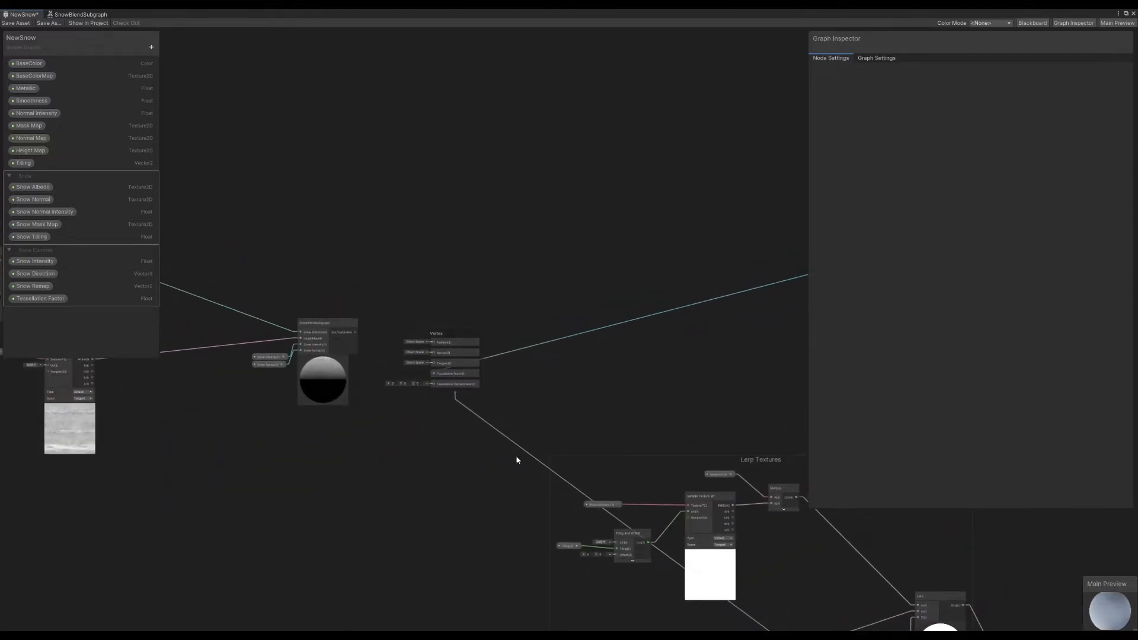
{"action": "key", "text": "ctrl+z"}
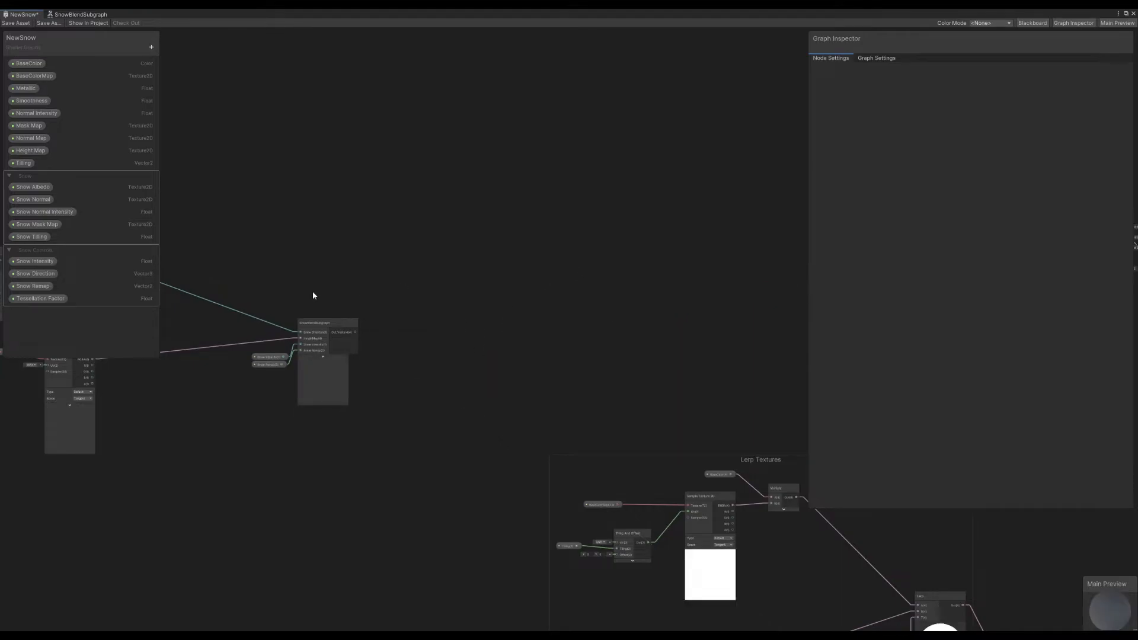
Add a Sample Texture 2D LOD node to the copied nodes and connect the Height Map property to its Texture input
{"action": "middle_click_drag", "start_coordinate": [678, 244], "coordinate": [399, 273]}
{"action": "scroll", "coordinate": [399, 276], "scroll_direction": "down", "scroll_amount": 2}
{"action": "middle_click_drag", "start_coordinate": [272, 360], "coordinate": [606, 302]}
{"action": "middle_click_drag", "start_coordinate": [370, 351], "coordinate": [514, 390]}
{"action": "scroll", "coordinate": [477, 381], "scroll_direction": "up", "scroll_amount": 1}
{"action": "scroll", "coordinate": [396, 373], "scroll_direction": "up", "scroll_amount": 3}
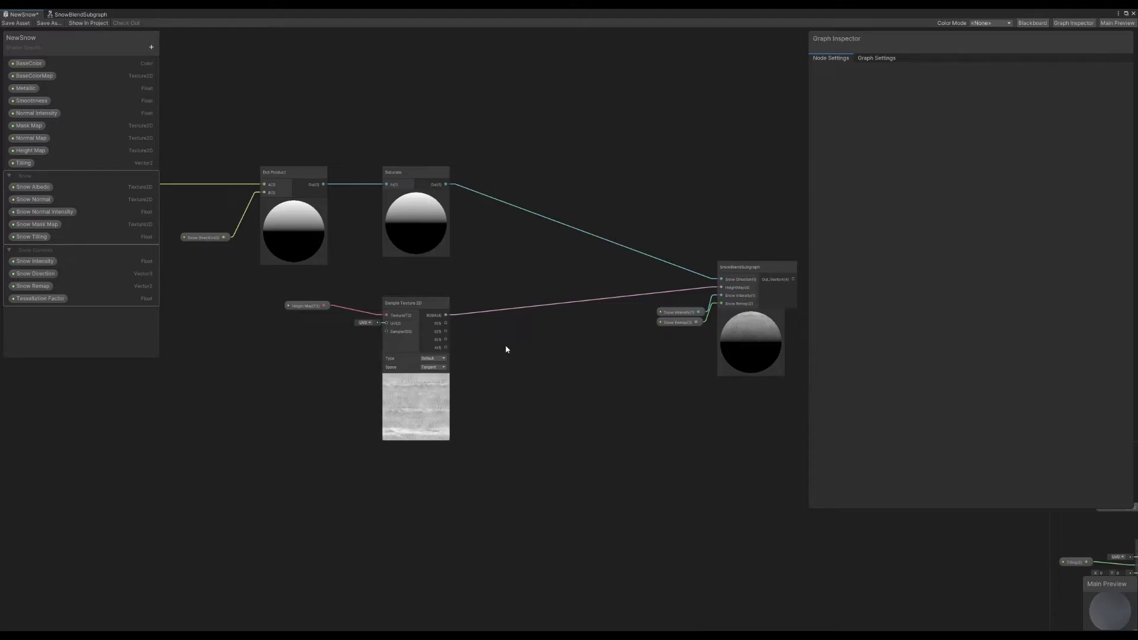
{"action": "key", "text": "space"}
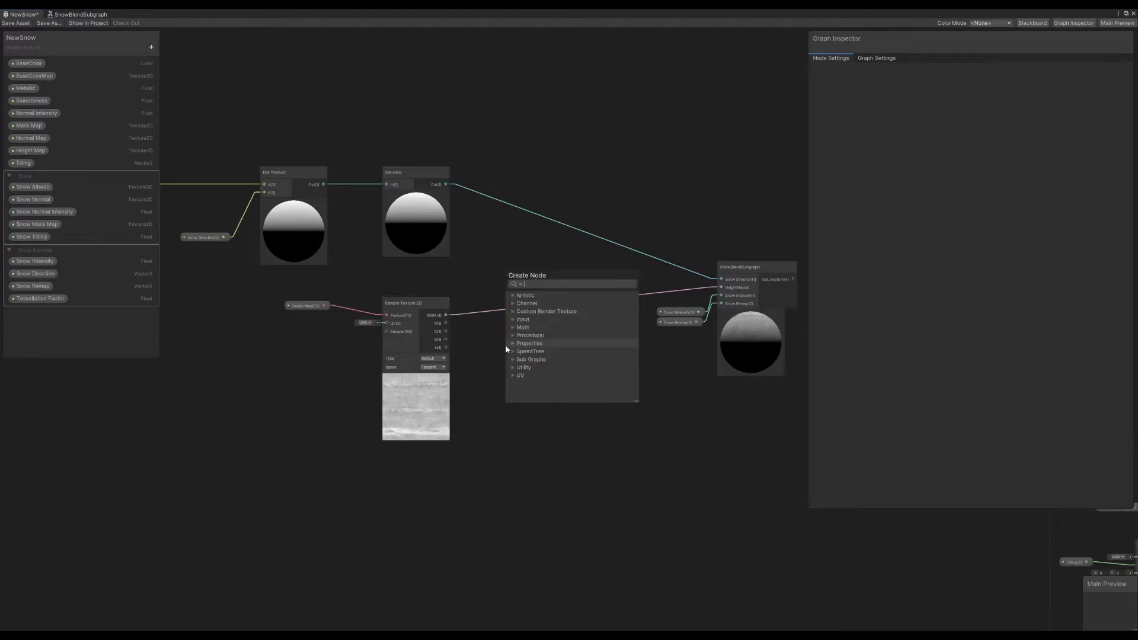
{"action": "type", "text": "sam"}
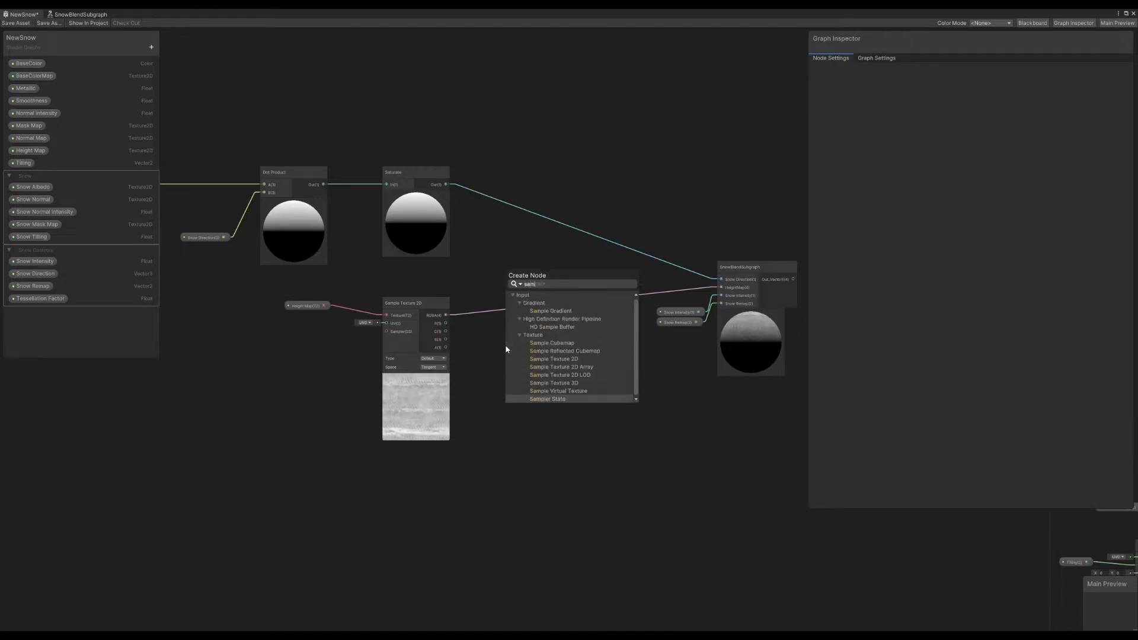
{"action": "left_click", "coordinate": [557, 375]}
{"action": "left_click", "coordinate": [612, 353]}
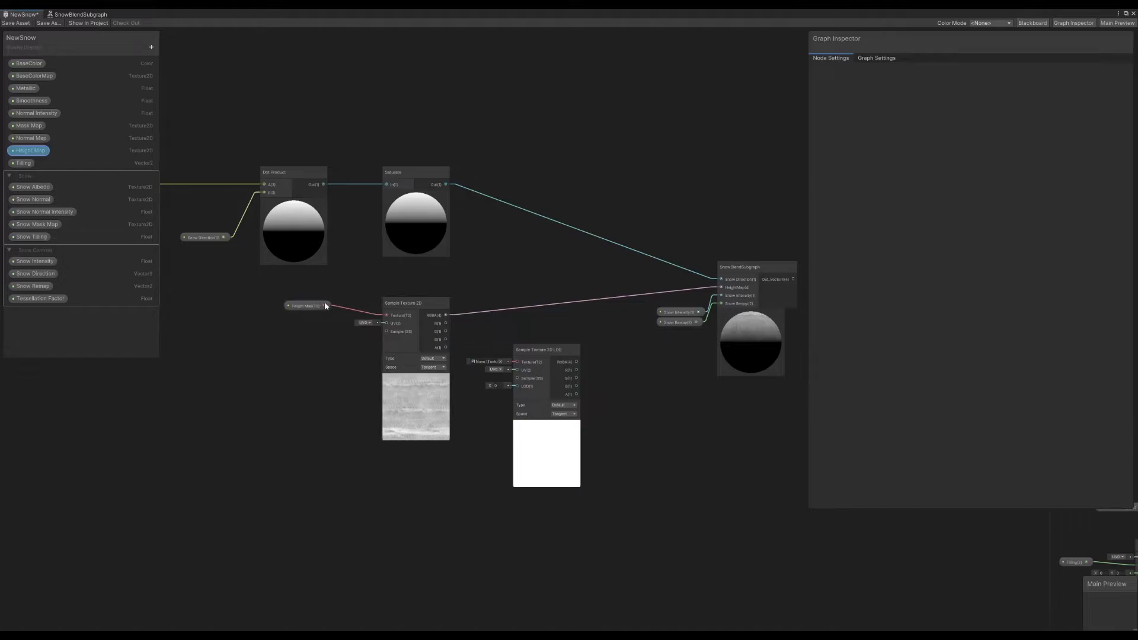
{"action": "left_click_drag", "start_coordinate": [325, 306], "coordinate": [517, 361]}
Delete the copied Sample Texture 2D node and move the Sample Texture 2D LOD node into its place
{"action": "left_click", "coordinate": [422, 324]}
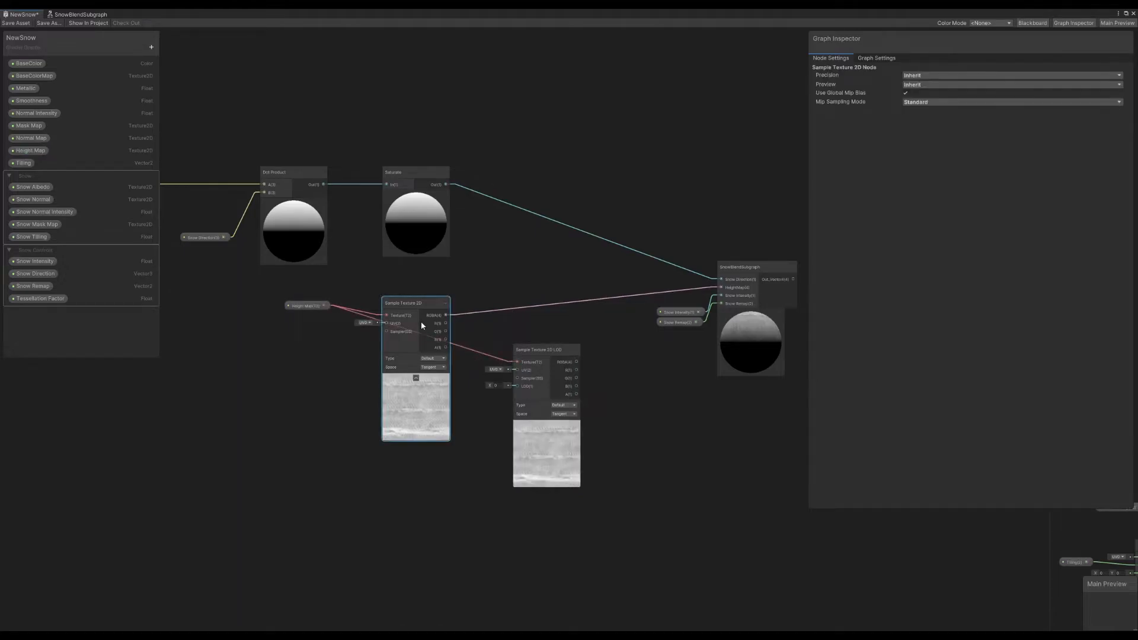
{"action": "key", "text": "Delete"}
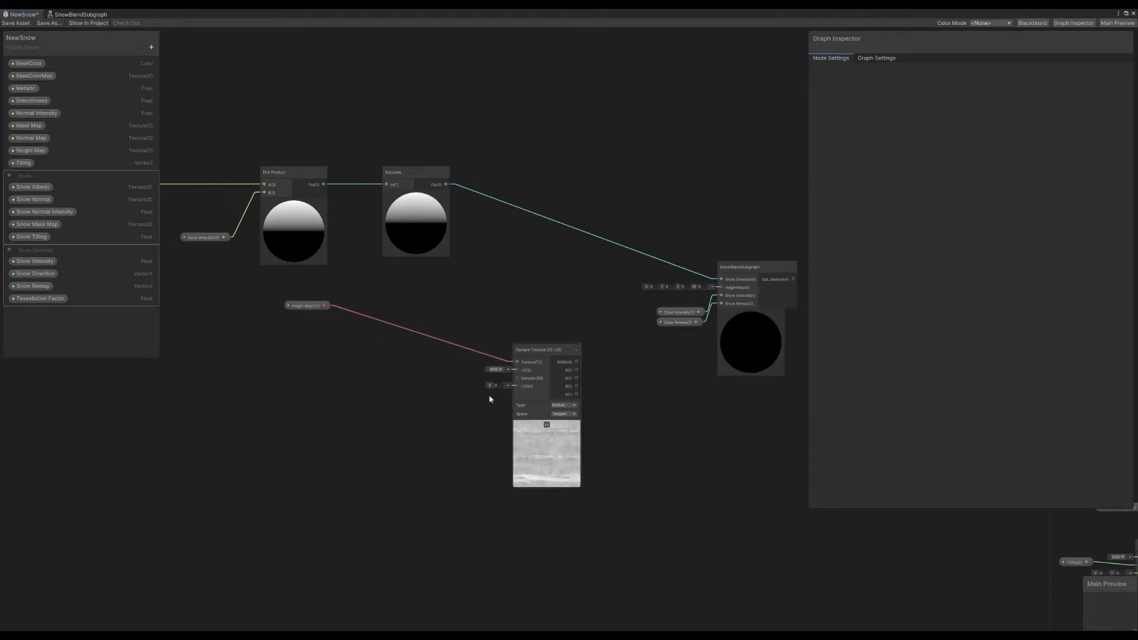
{"action": "left_click_drag", "start_coordinate": [534, 362], "coordinate": [404, 301]}
{"action": "left_click", "coordinate": [504, 279]}
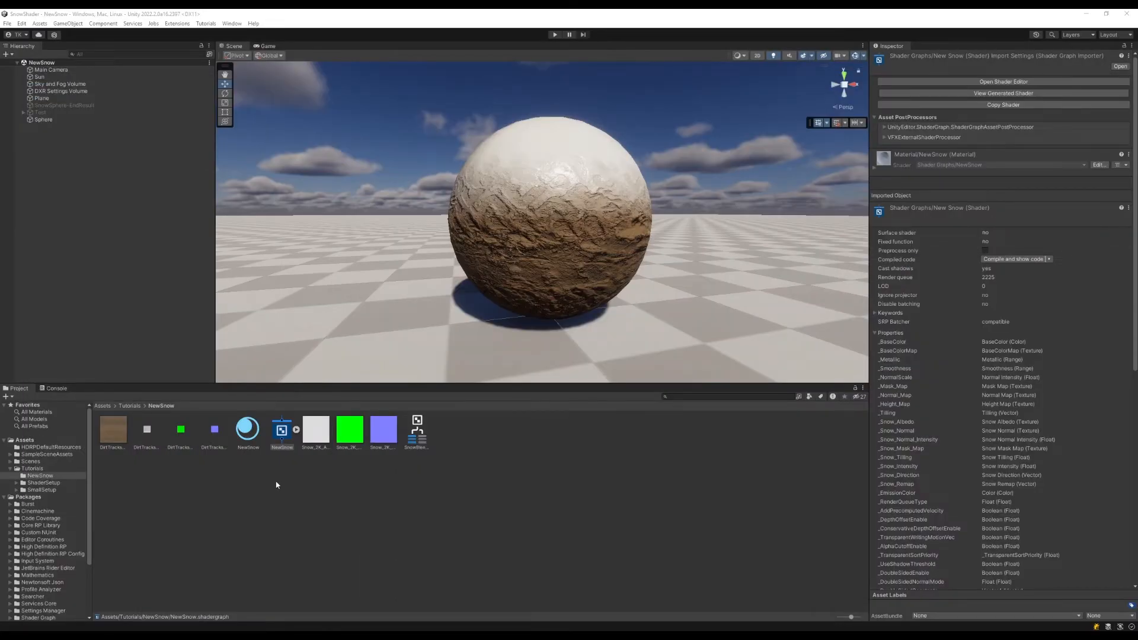
Examine the mip levels of the DirtTracks_2K_Albedo 1 texture in an enlarged preview in the Unity editor
{"action": "left_click", "coordinate": [114, 429]}
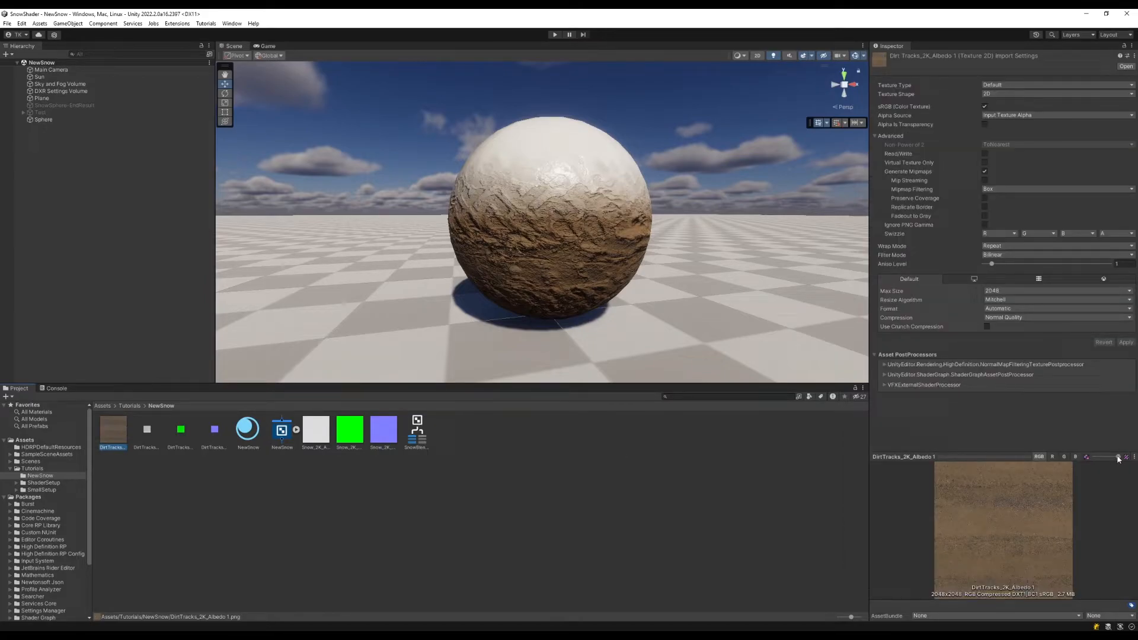
{"action": "left_click_drag", "start_coordinate": [954, 455], "coordinate": [953, 314]}
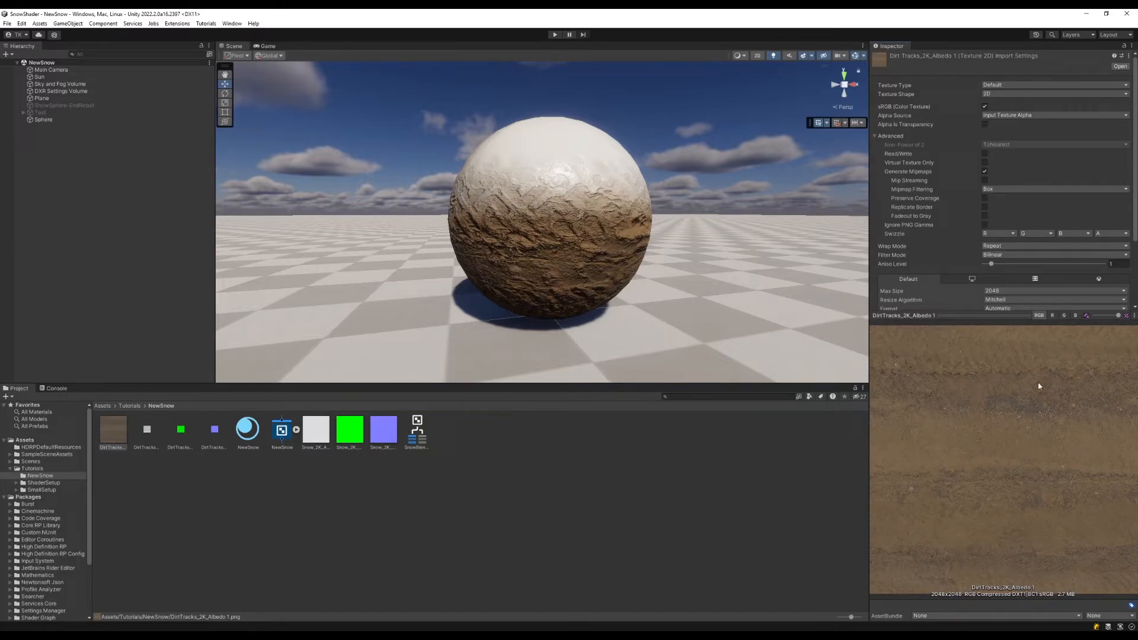
{"action": "mouse_move", "coordinate": [1113, 317]}
{"action": "left_mouse_down"}
{"action": "mouse_move", "coordinate": [1092, 322]}
{"action": "mouse_move", "coordinate": [1118, 316]}
{"action": "left_mouse_up"}
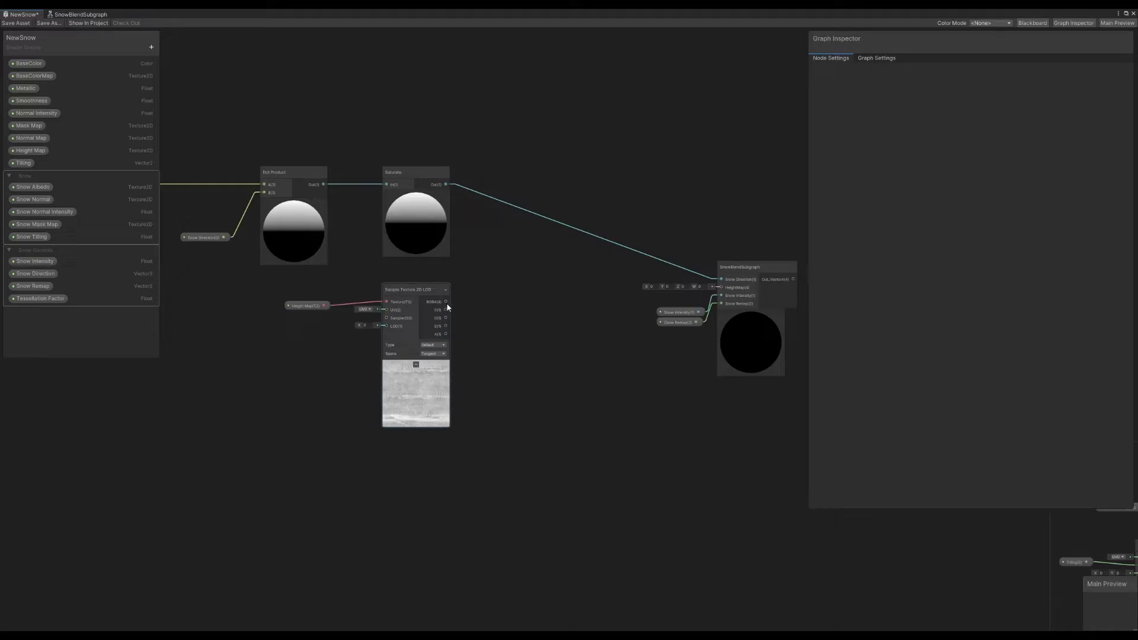
Connect the Sample Texture 2D LOD node's RGBA output to the copied SnowBlendSubgraph's HeightMap input in the shader graph
{"action": "left_click_drag", "start_coordinate": [445, 302], "coordinate": [720, 287]}
Try feeding the copied SnowBlendSubgraph's output directly into the Vertex block's Tessellation Displacement input
{"action": "middle_click_drag", "start_coordinate": [754, 215], "coordinate": [446, 266]}
{"action": "scroll", "coordinate": [445, 265], "scroll_direction": "down", "scroll_amount": 3}
{"action": "scroll", "coordinate": [310, 291], "scroll_direction": "down", "scroll_amount": 1}
{"action": "middle_click_drag", "start_coordinate": [310, 291], "coordinate": [303, 344]}
{"action": "left_click_drag", "start_coordinate": [170, 377], "coordinate": [770, 330]}
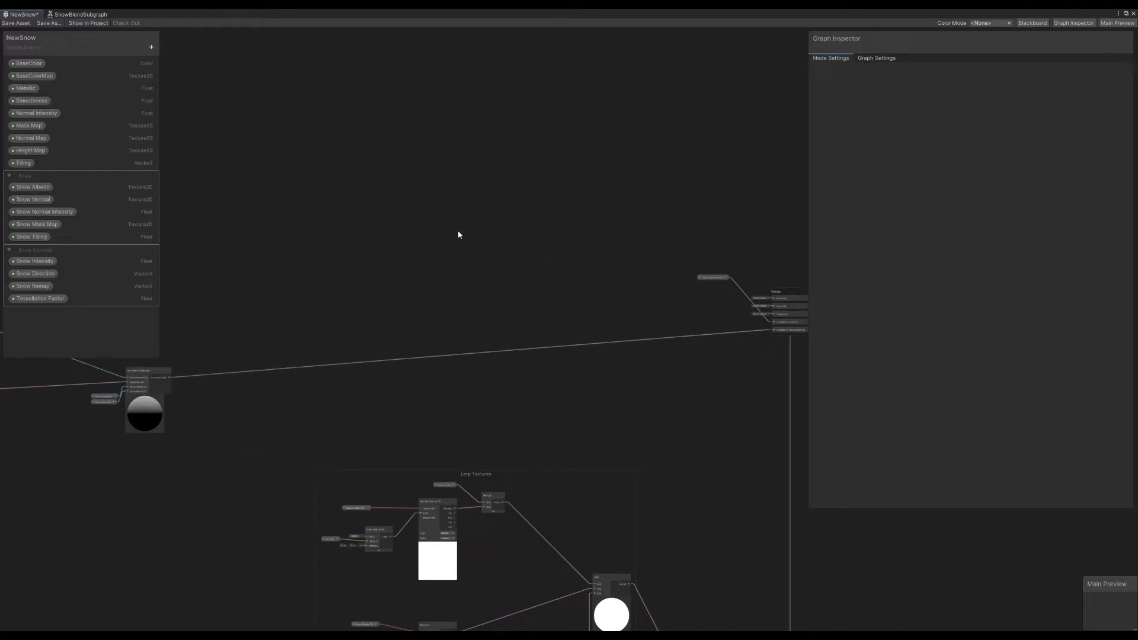
{"action": "middle_click_drag", "start_coordinate": [307, 243], "coordinate": [382, 240]}
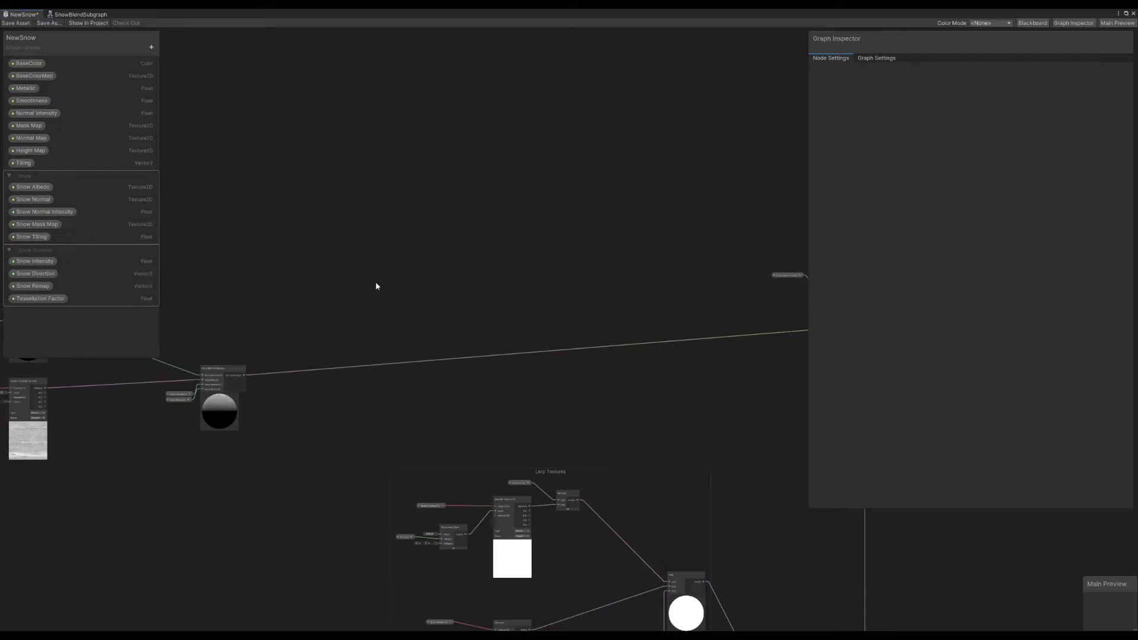
{"action": "middle_click_drag", "start_coordinate": [391, 445], "coordinate": [388, 409]}
{"action": "scroll", "coordinate": [388, 409], "scroll_direction": "up", "scroll_amount": 1}
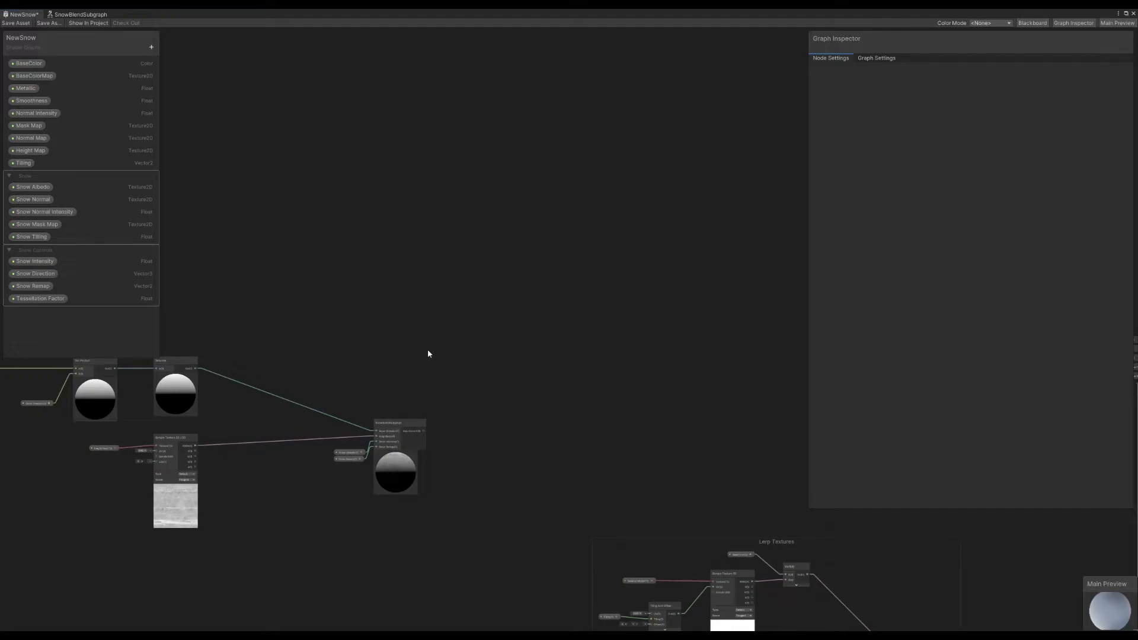
Add a Multiply node and place it beyond the output side of the copied SnowBlendSubgraph node
{"action": "middle_click_drag", "start_coordinate": [425, 454], "coordinate": [480, 433]}
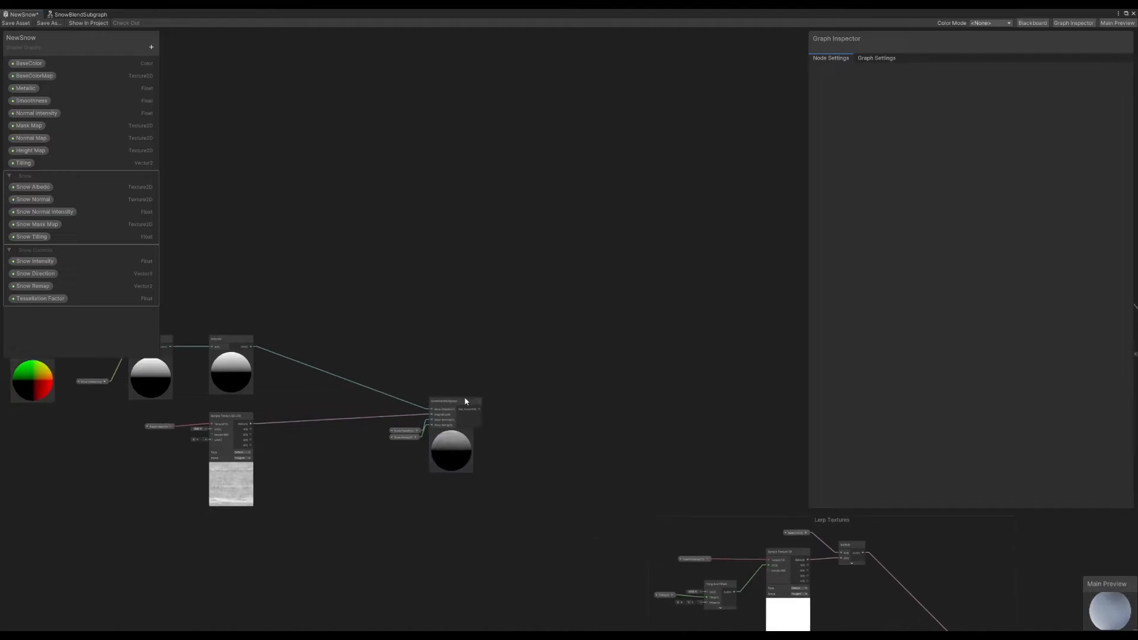
{"action": "scroll", "coordinate": [443, 397], "scroll_direction": "up", "scroll_amount": 3}
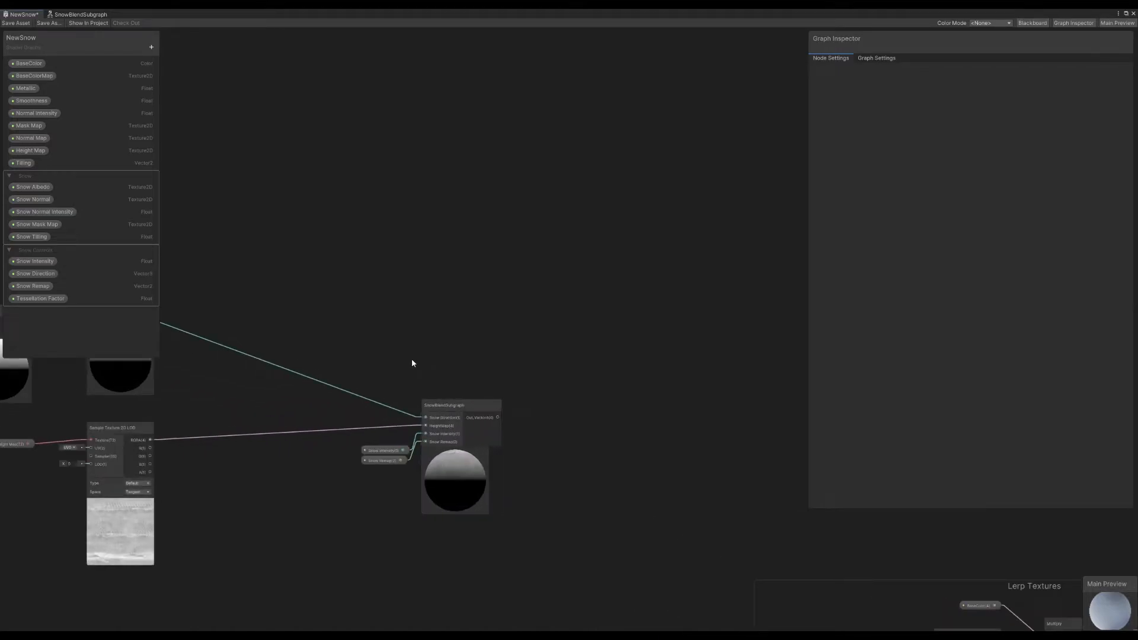
{"action": "middle_click_drag", "start_coordinate": [439, 358], "coordinate": [532, 357]}
{"action": "scroll", "coordinate": [532, 357], "scroll_direction": "down", "scroll_amount": 2}
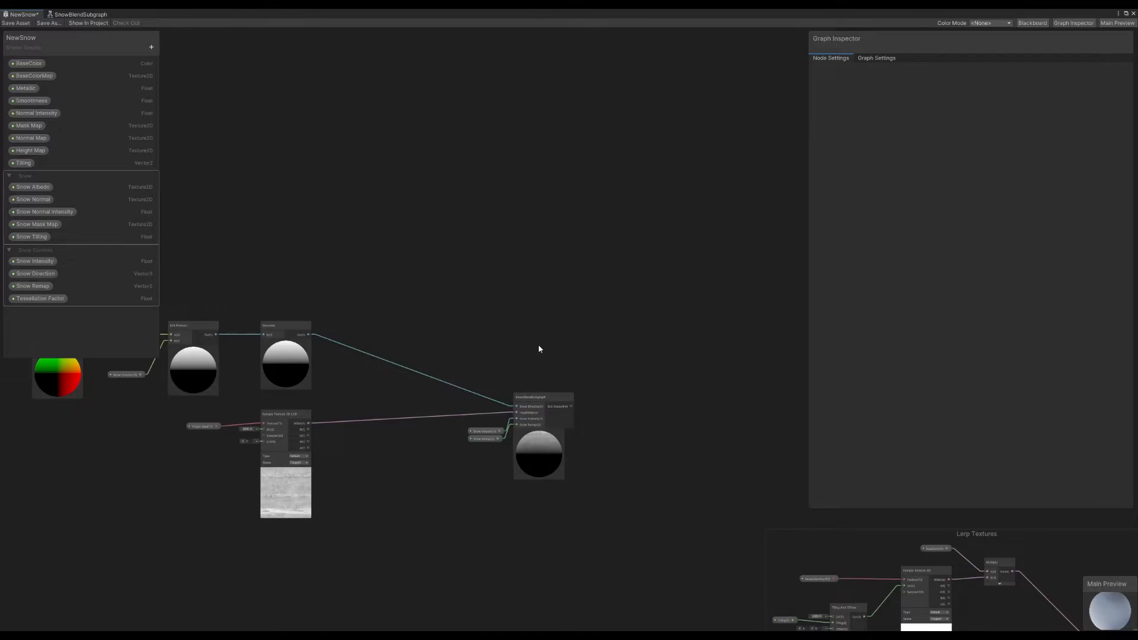
{"action": "key", "text": "space"}
{"action": "type", "text": "mu"}
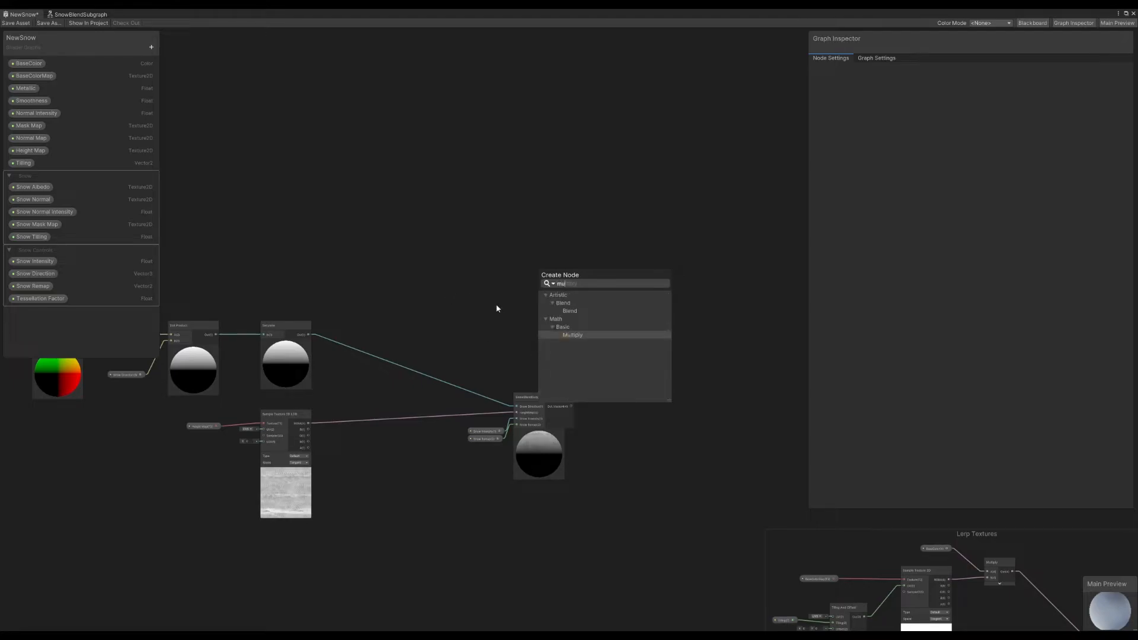
{"action": "left_click", "coordinate": [568, 334]}
{"action": "left_click_drag", "start_coordinate": [551, 363], "coordinate": [663, 319]}
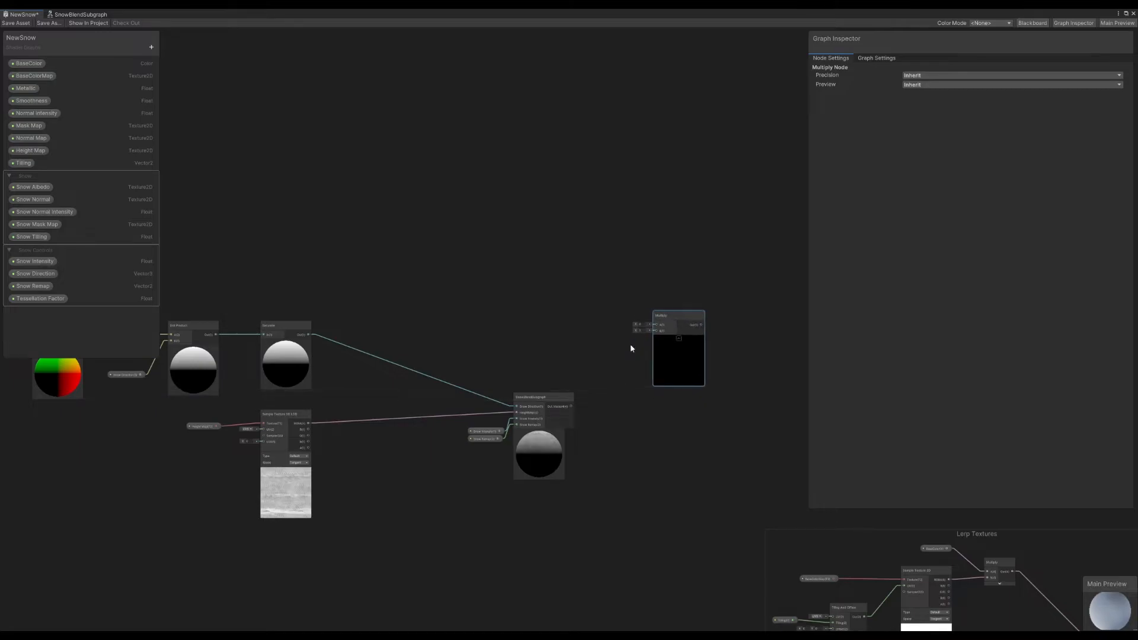
Connect the copied SnowBlendSubgraph's output to the new Multiply's B input and the copied Saturate's output to its A input
{"action": "left_click_drag", "start_coordinate": [570, 406], "coordinate": [662, 332]}
{"action": "left_click", "coordinate": [578, 359]}
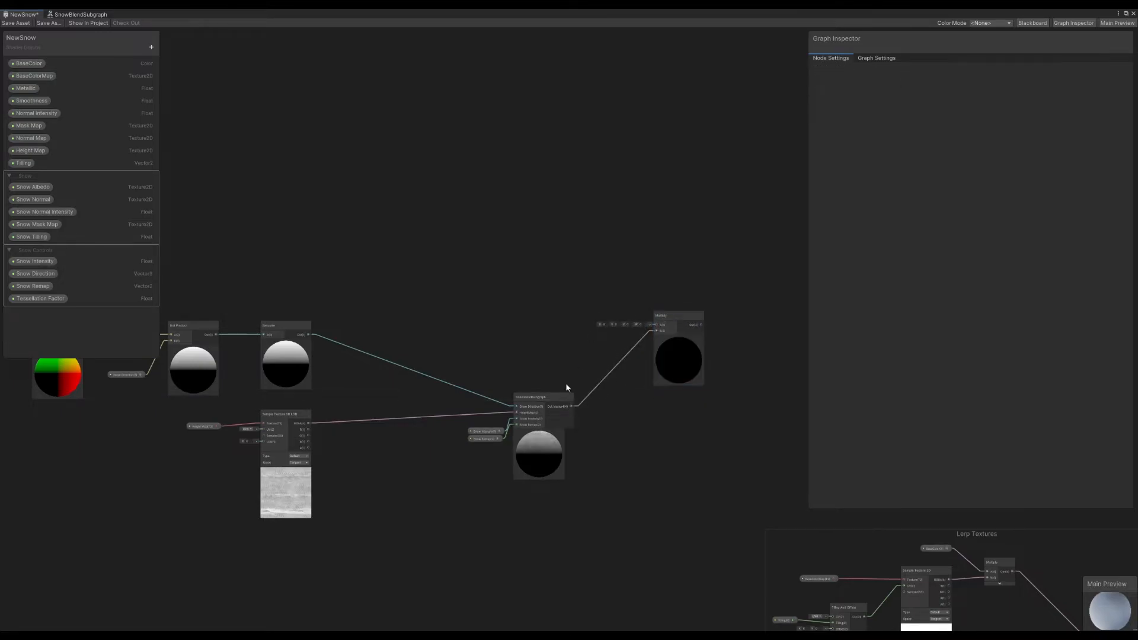
{"action": "left_click_drag", "start_coordinate": [309, 335], "coordinate": [656, 324]}
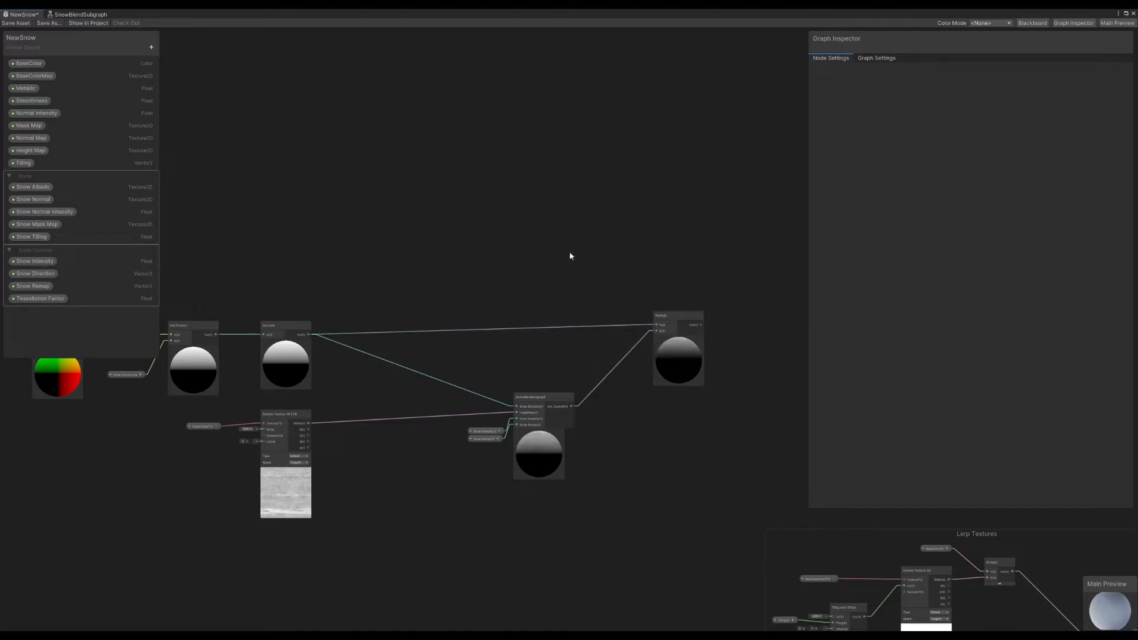
Align the new Multiply node level with the copied Saturate node so their connection runs straight
{"action": "left_click", "coordinate": [685, 317]}
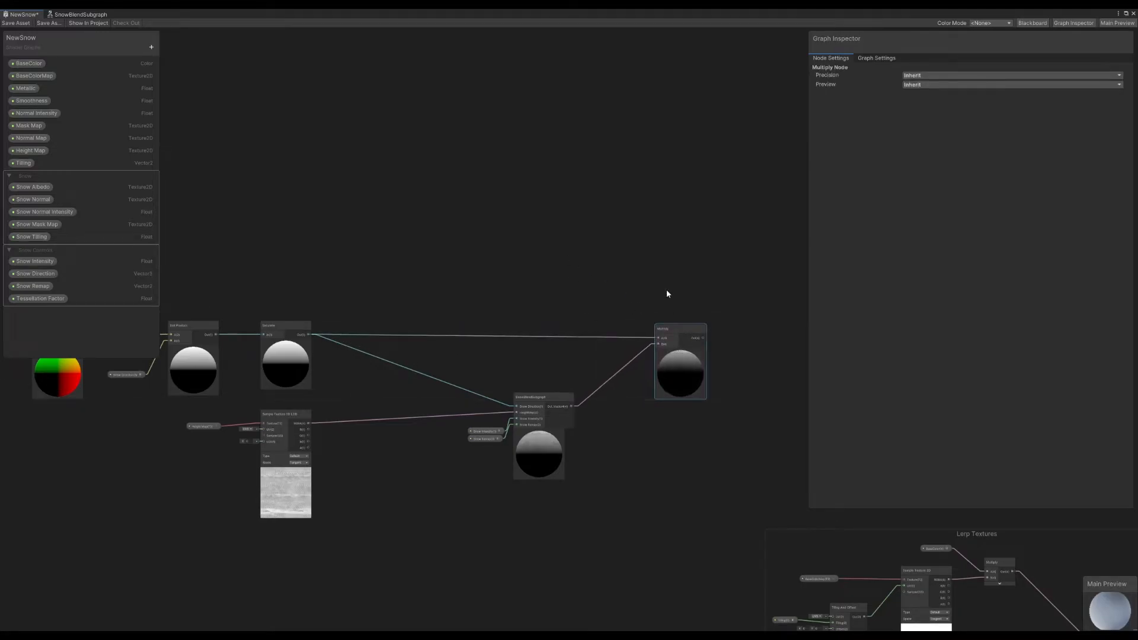
{"action": "left_click_drag", "start_coordinate": [673, 328], "coordinate": [670, 329]}
{"action": "left_click", "coordinate": [649, 282]}
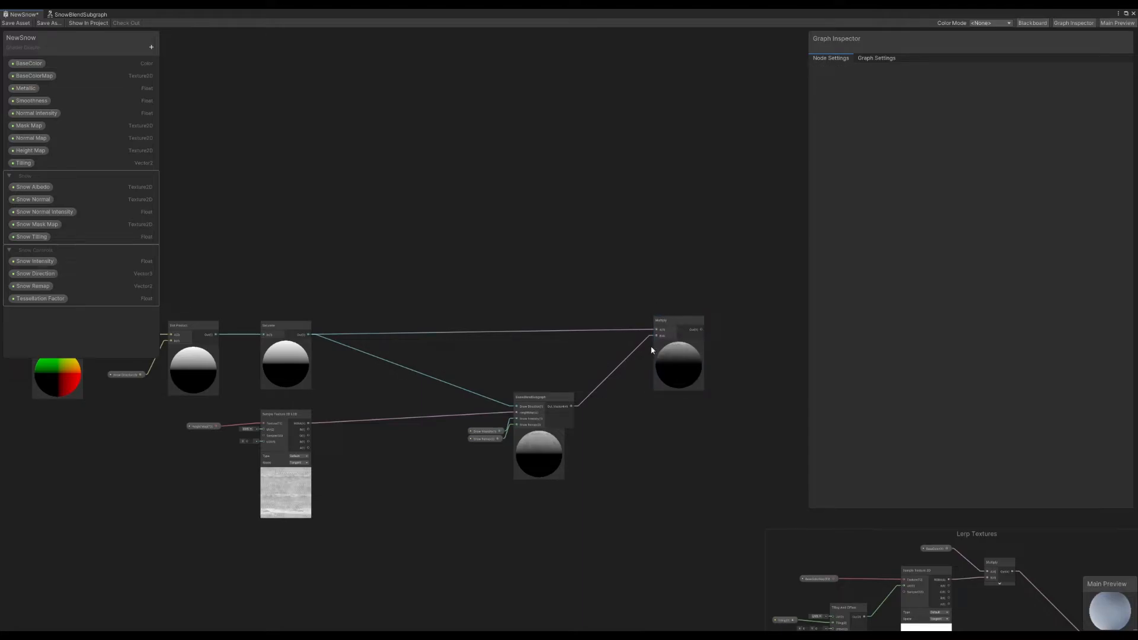
{"action": "left_click_drag", "start_coordinate": [654, 324], "coordinate": [673, 378]}
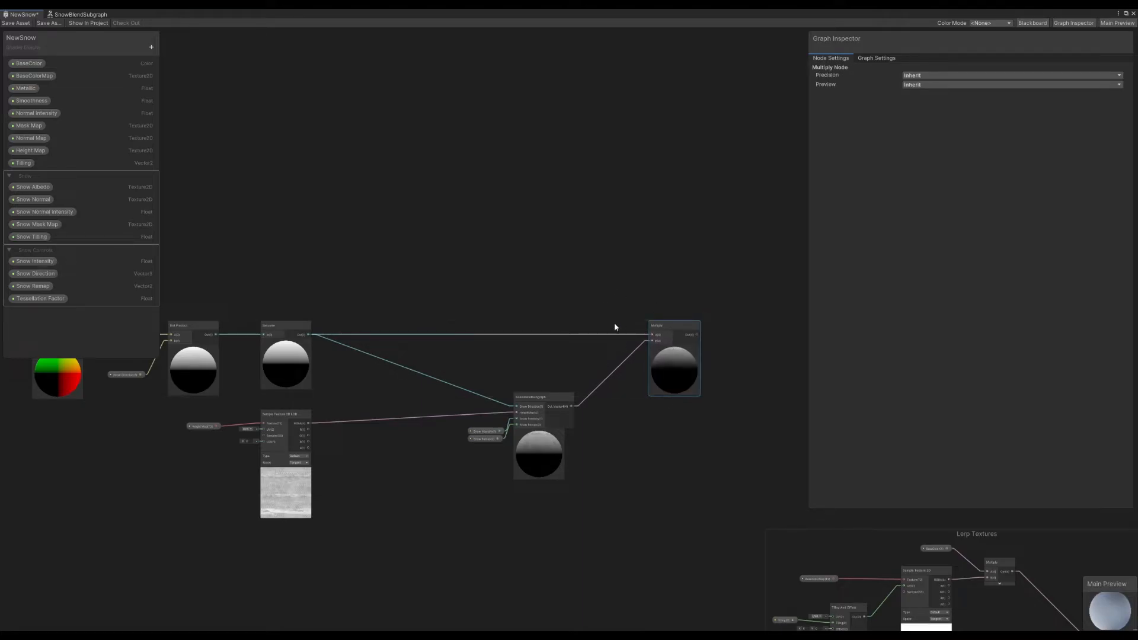
{"action": "middle_click_drag", "start_coordinate": [605, 382], "coordinate": [558, 383]}
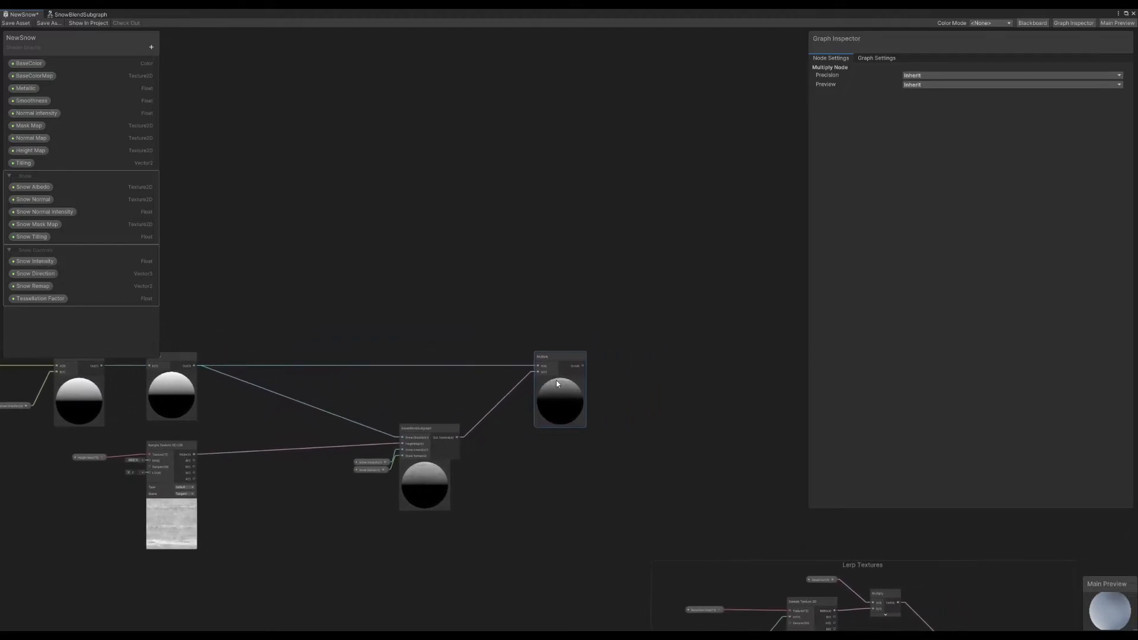
{"action": "left_click", "coordinate": [679, 443]}
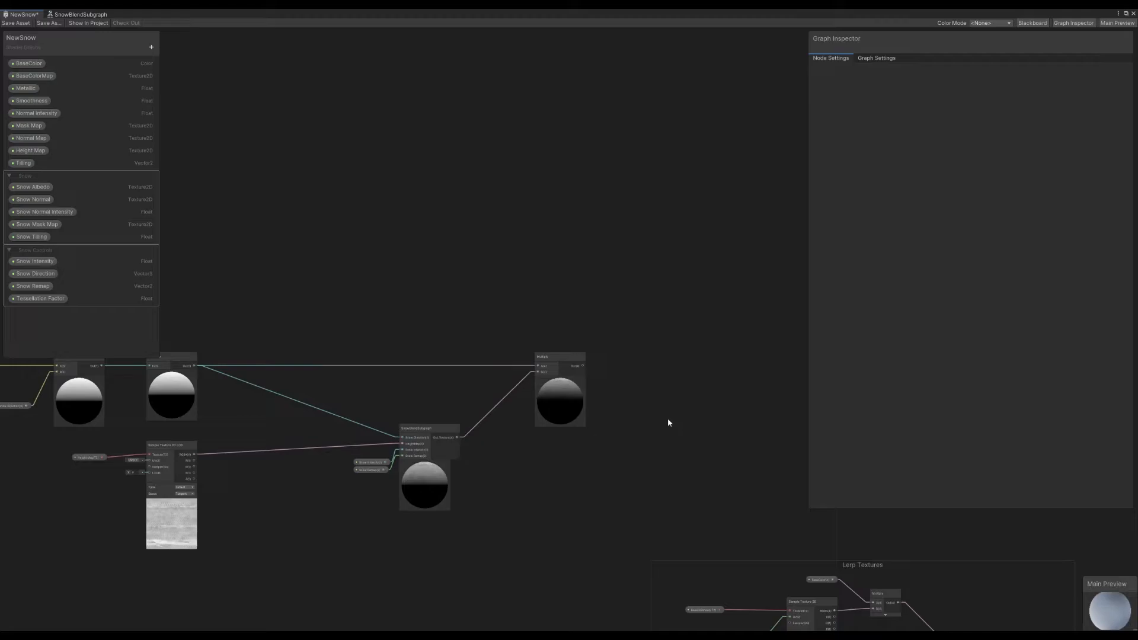
Add a second Multiply node taking the first Multiply's output into its A input, and place a Snow Intensity property node beside it
{"action": "key", "text": "space"}
{"action": "type", "text": "muk"}
{"action": "key", "text": "BackSpace"}
{"action": "type", "text": "l"}
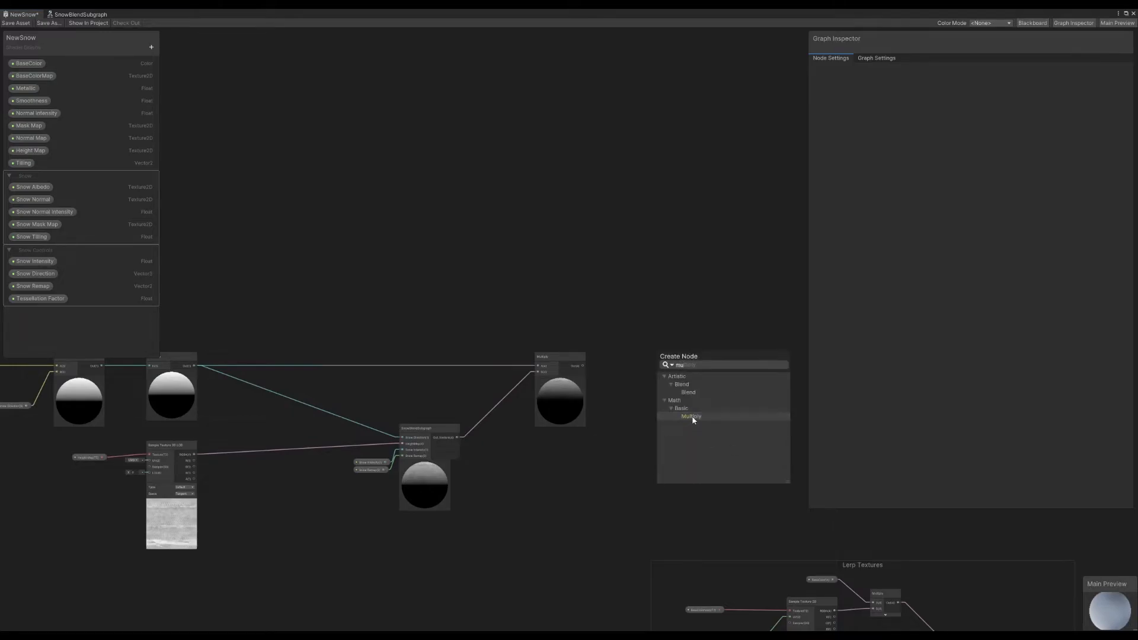
{"action": "left_click", "coordinate": [690, 420]}
{"action": "left_click_drag", "start_coordinate": [584, 365], "coordinate": [654, 434]}
{"action": "left_click", "coordinate": [374, 330]}
{"action": "left_click_drag", "start_coordinate": [37, 261], "coordinate": [564, 456]}
{"action": "left_click", "coordinate": [533, 525]}
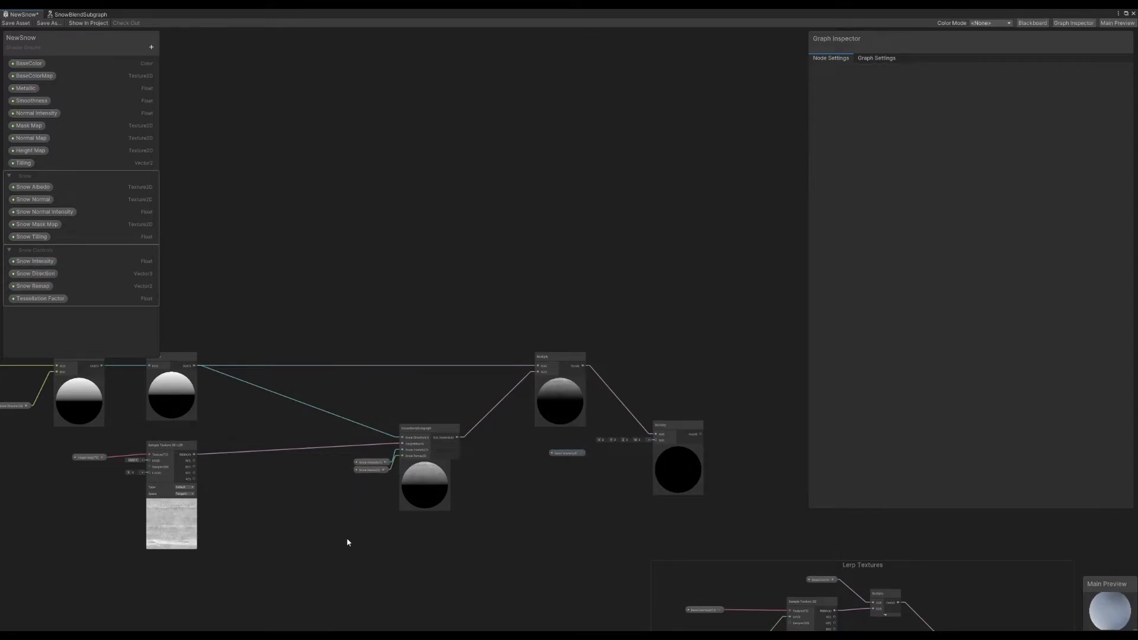
Create a Float property named Height Sensitivity and move it below Tessellation Factor in the snow settings category
{"action": "middle_click_drag", "start_coordinate": [348, 538], "coordinate": [429, 435]}
{"action": "scroll", "coordinate": [436, 468], "scroll_direction": "down", "scroll_amount": 3}
{"action": "middle_click_drag", "start_coordinate": [446, 557], "coordinate": [477, 350]}
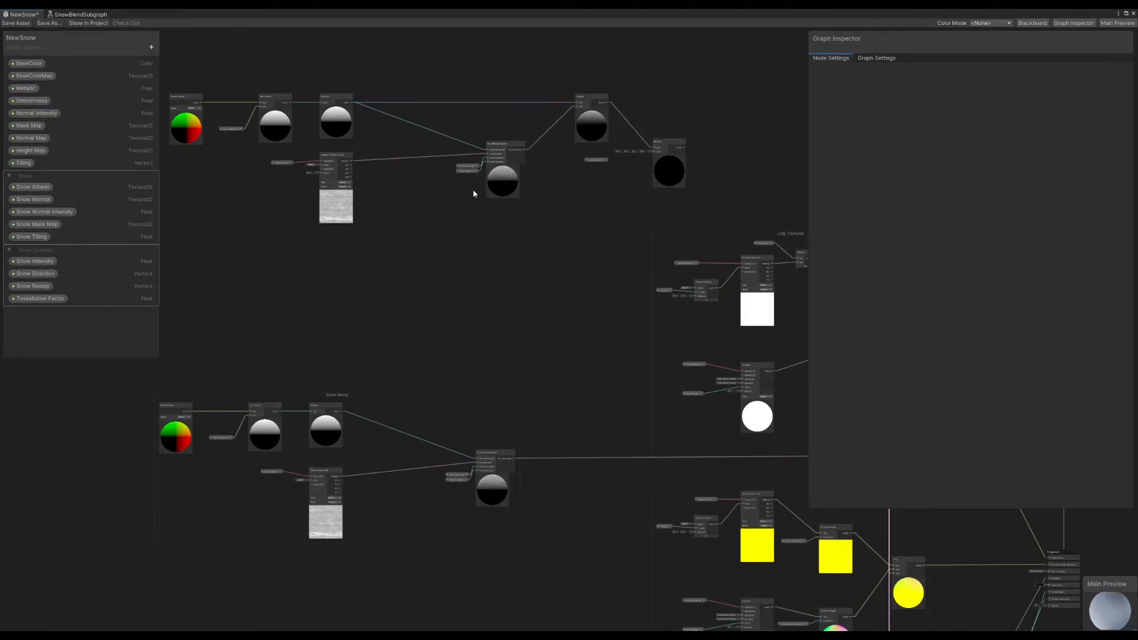
{"action": "middle_click_drag", "start_coordinate": [474, 191], "coordinate": [411, 448]}
{"action": "scroll", "coordinate": [429, 441], "scroll_direction": "up", "scroll_amount": 5}
{"action": "middle_click_drag", "start_coordinate": [598, 351], "coordinate": [502, 391]}
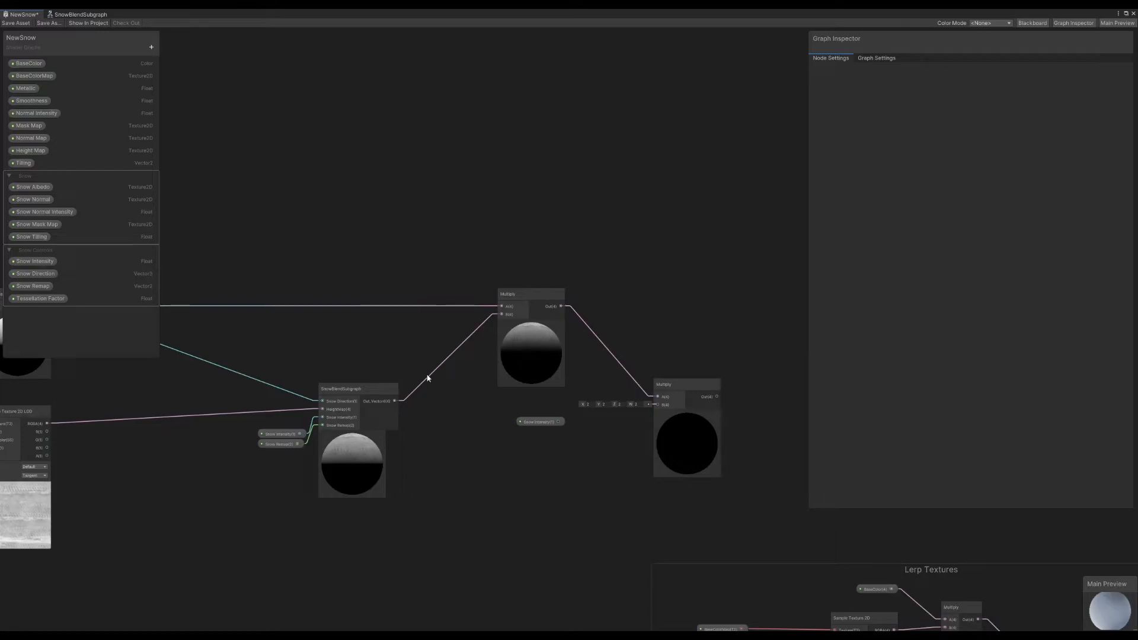
{"action": "left_click", "coordinate": [151, 48]}
{"action": "left_click", "coordinate": [194, 65]}
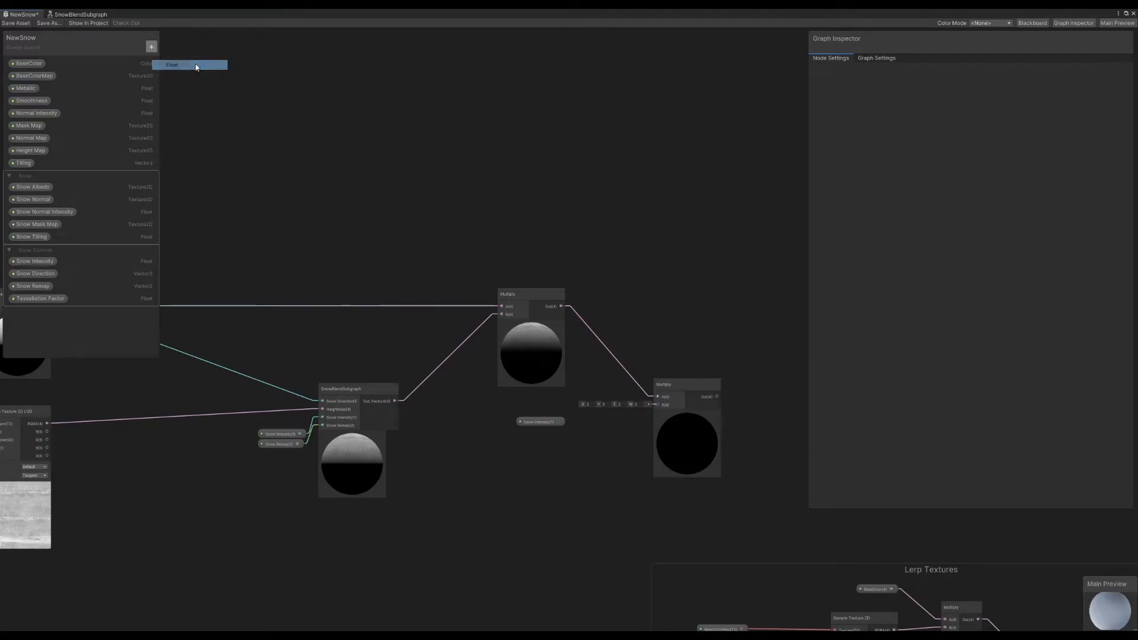
{"action": "type", "text": "S"}
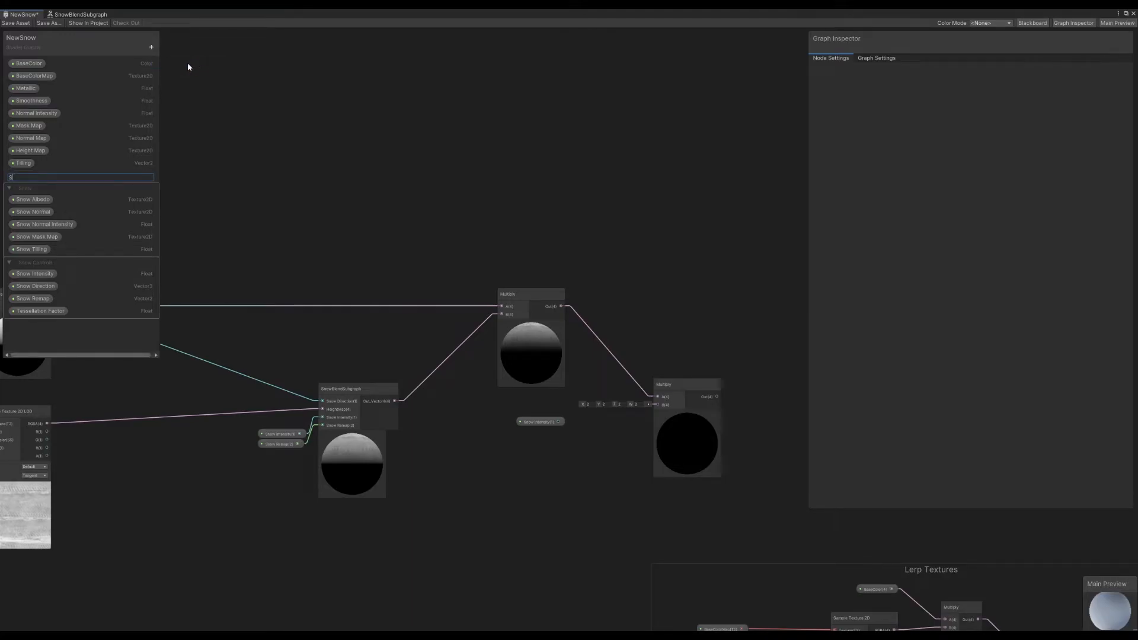
{"action": "type", "text": "Height Sensitivity"}
{"action": "key", "text": "Return"}
{"action": "left_click_drag", "start_coordinate": [36, 176], "coordinate": [61, 317]}
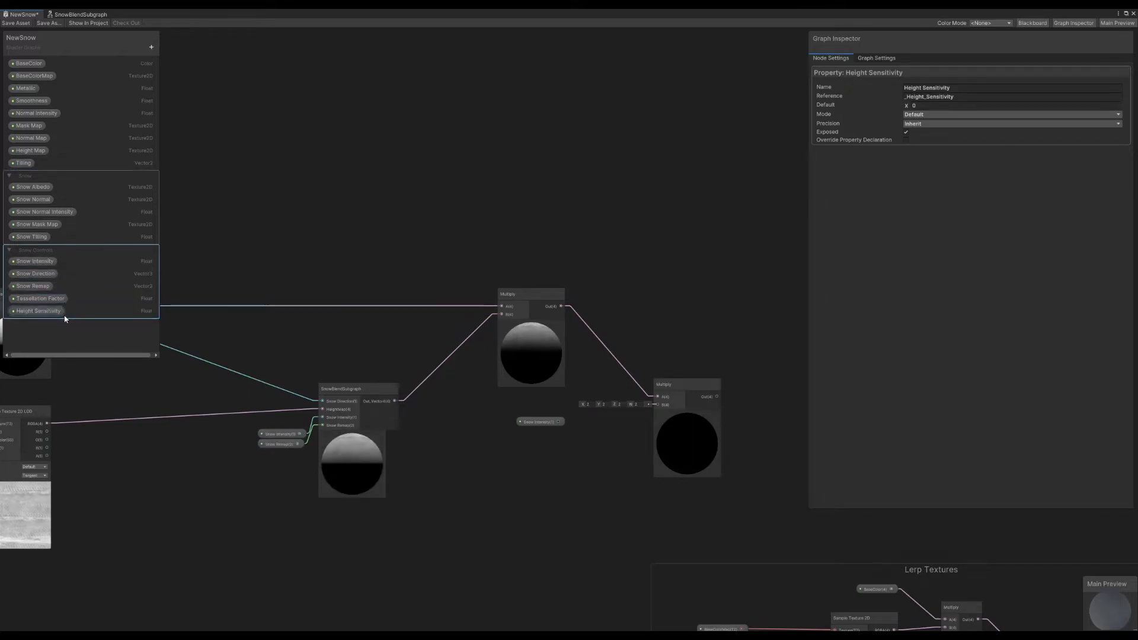
Set the Height Sensitivity property's default value to 0.00025
{"action": "left_click", "coordinate": [925, 106]}
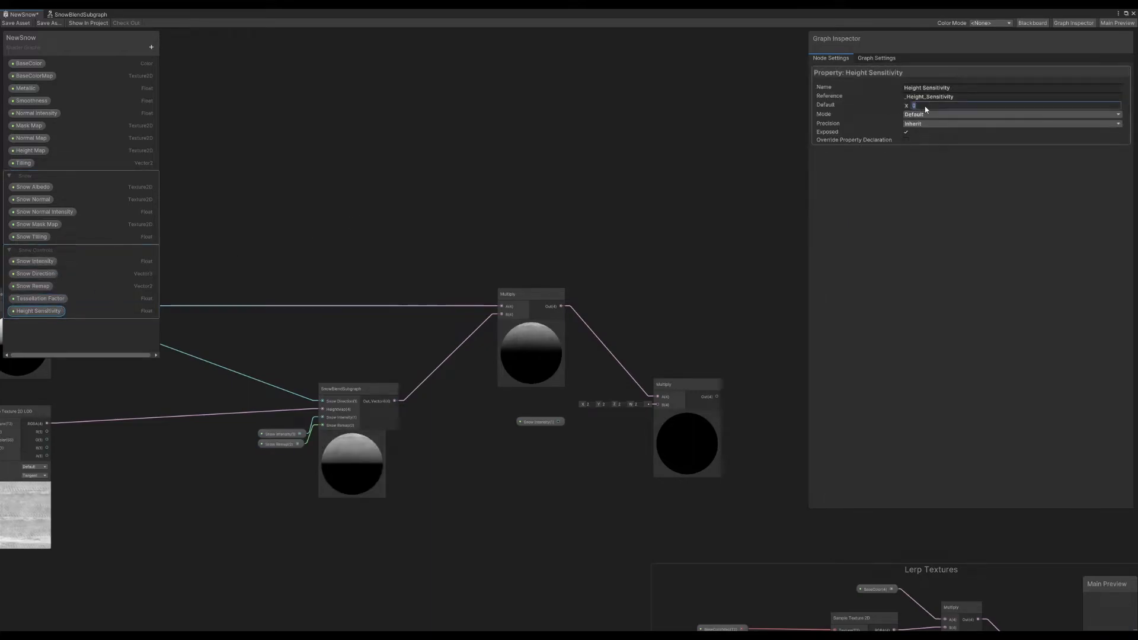
{"action": "type", "text": "0.0025"}
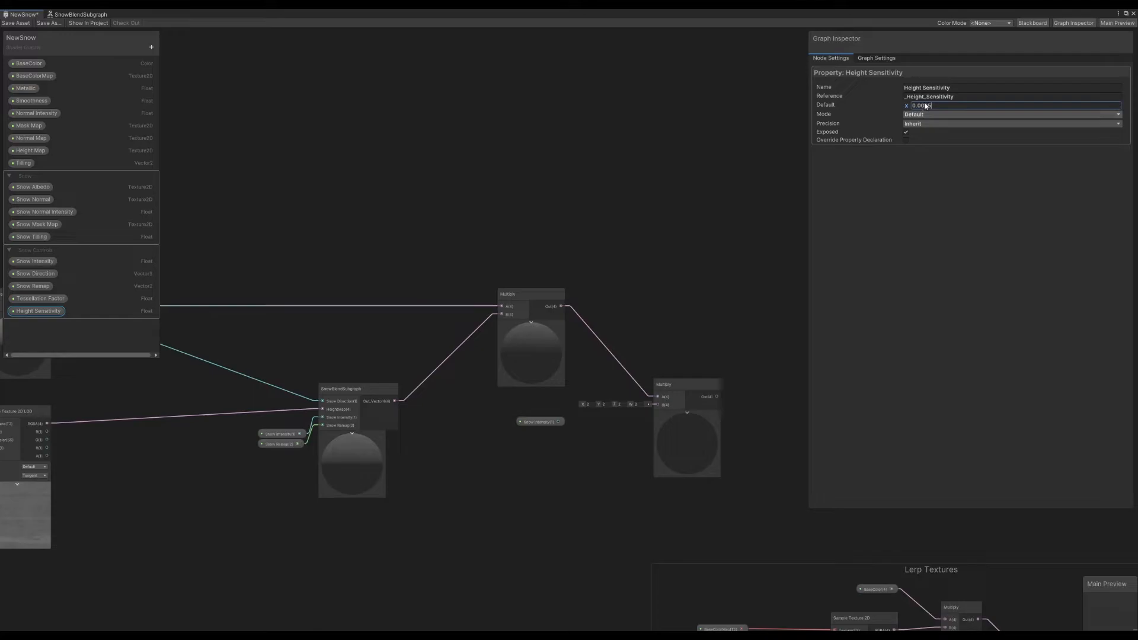
{"action": "left_click", "coordinate": [925, 105]}
{"action": "type", "text": "02"}
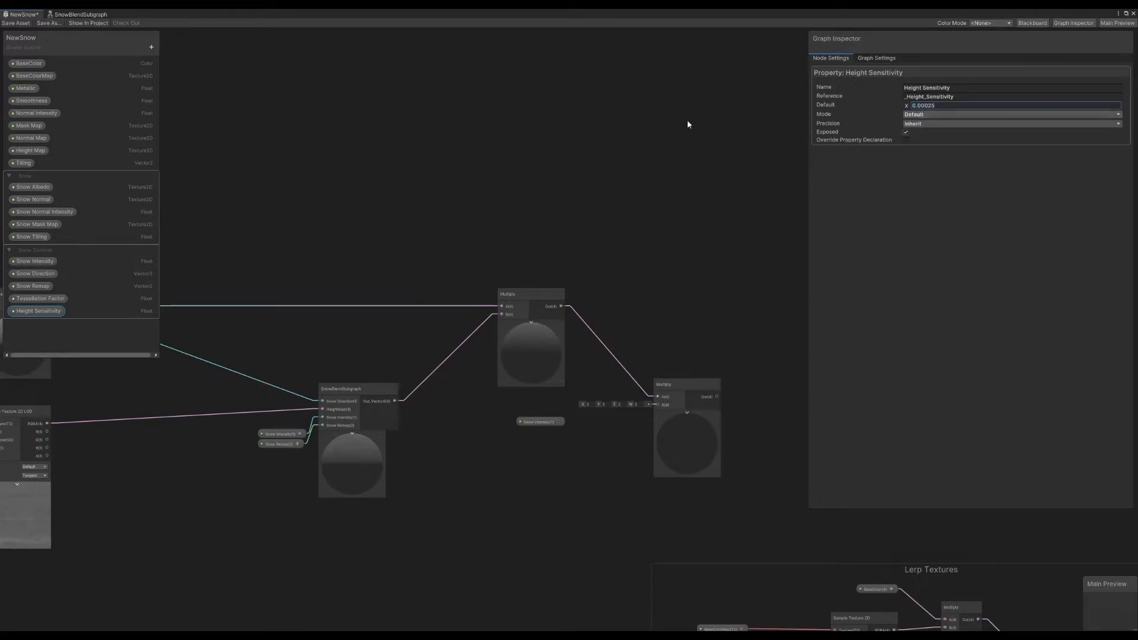
{"action": "left_click", "coordinate": [690, 125]}
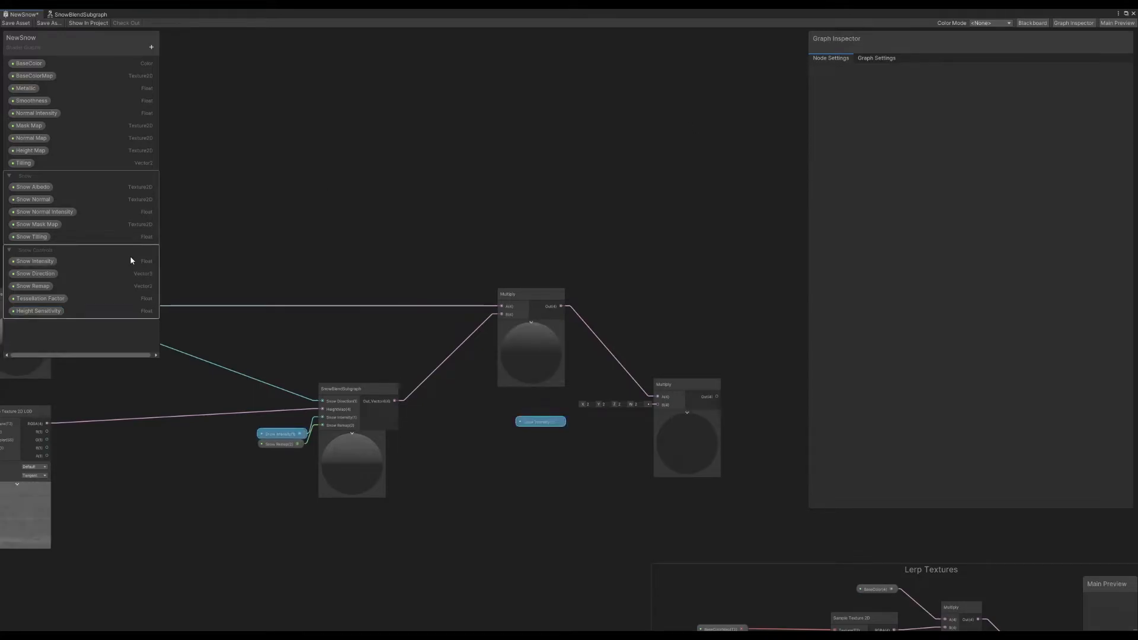
Multiply Snow Intensity by Height Sensitivity in a new Multiply node and feed its output into the downstream Multiply's B input
{"action": "left_click_drag", "start_coordinate": [565, 421], "coordinate": [648, 403]}
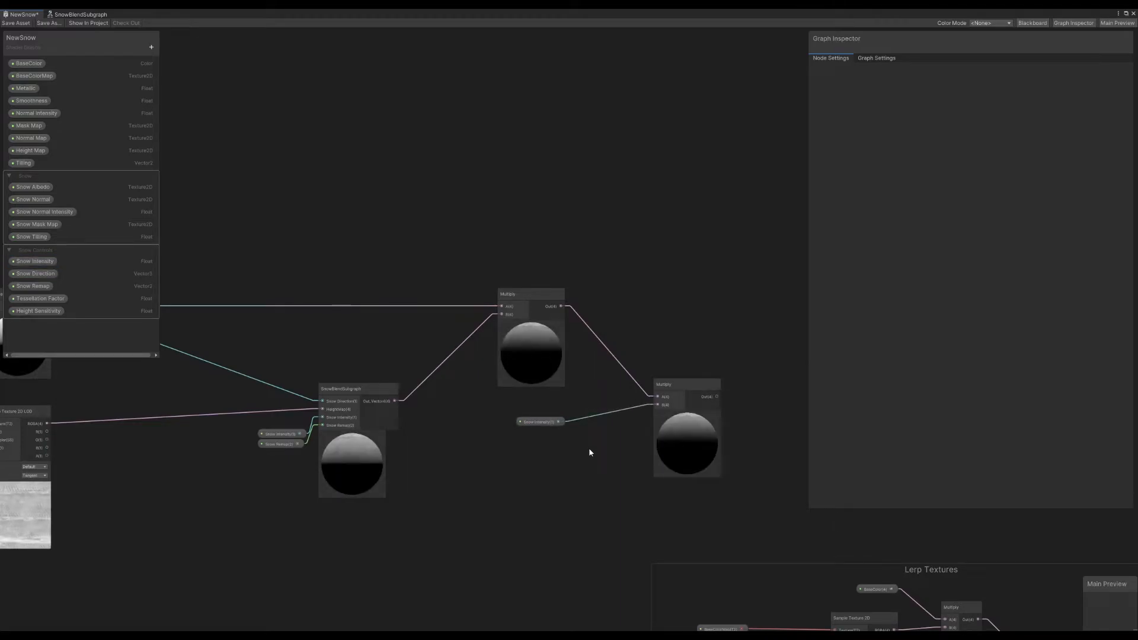
{"action": "key", "text": "space"}
{"action": "type", "text": "mul"}
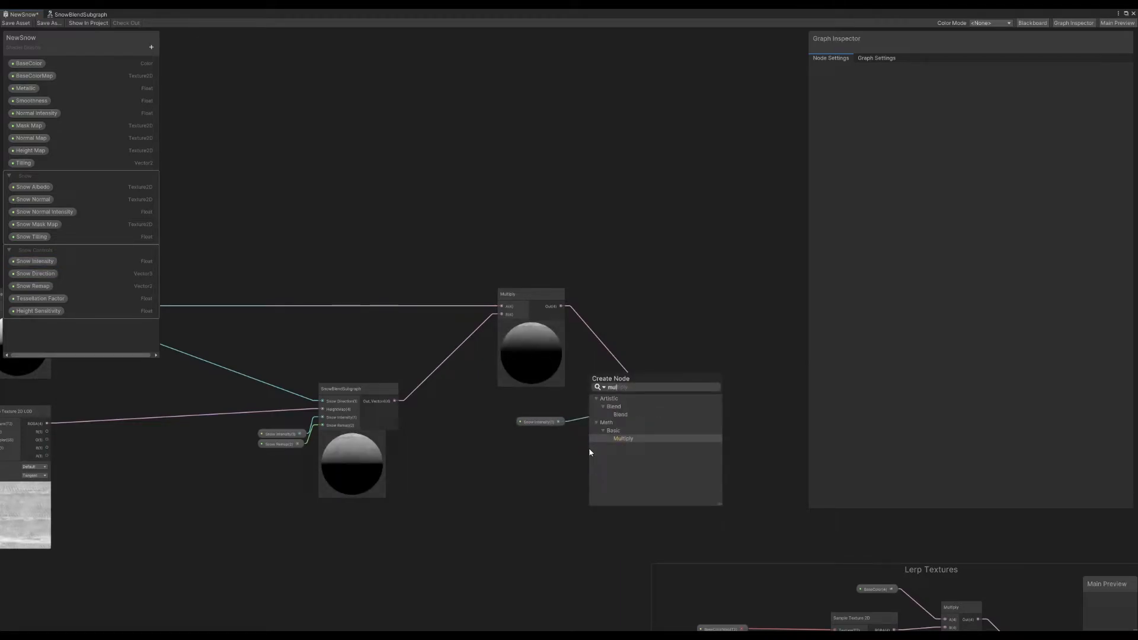
{"action": "left_click", "coordinate": [621, 438]}
{"action": "left_click_drag", "start_coordinate": [621, 478], "coordinate": [451, 440]}
{"action": "left_click_drag", "start_coordinate": [560, 447], "coordinate": [544, 427]}
{"action": "left_click", "coordinate": [666, 307]}
{"action": "left_click_drag", "start_coordinate": [474, 439], "coordinate": [454, 427]}
{"action": "left_click", "coordinate": [458, 409]}
{"action": "left_click_drag", "start_coordinate": [38, 311], "coordinate": [507, 444]}
{"action": "left_click", "coordinate": [607, 403]}
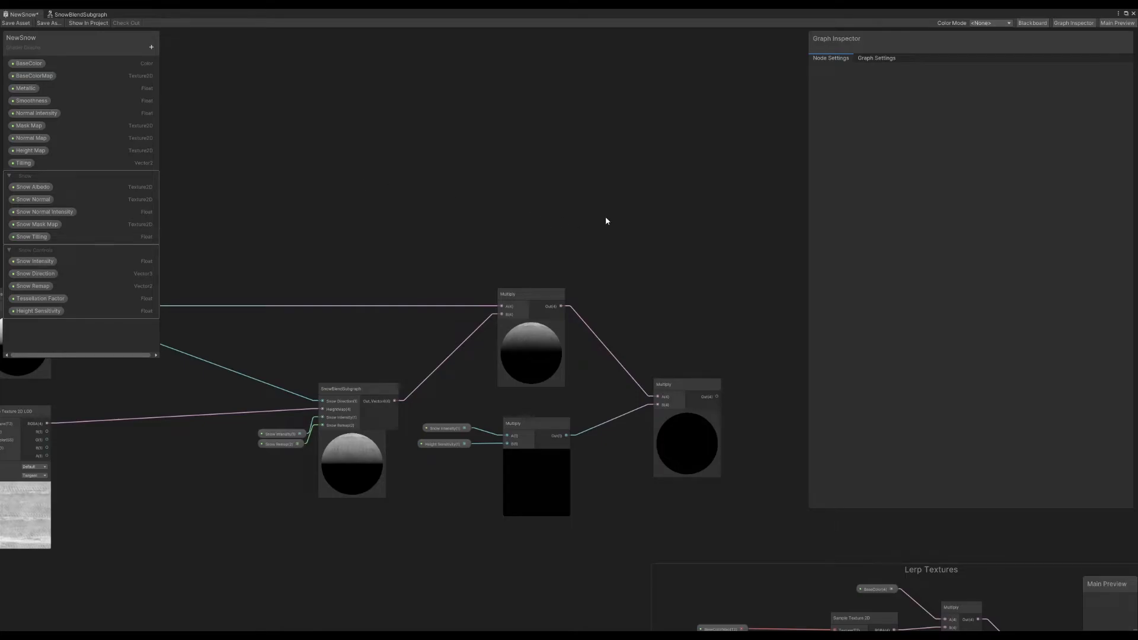
Create a Float property named Snow Curvature and move it below Height Sensitivity in the same category
{"action": "middle_click_drag", "start_coordinate": [603, 221], "coordinate": [470, 215]}
{"action": "middle_click_drag", "start_coordinate": [585, 346], "coordinate": [472, 319]}
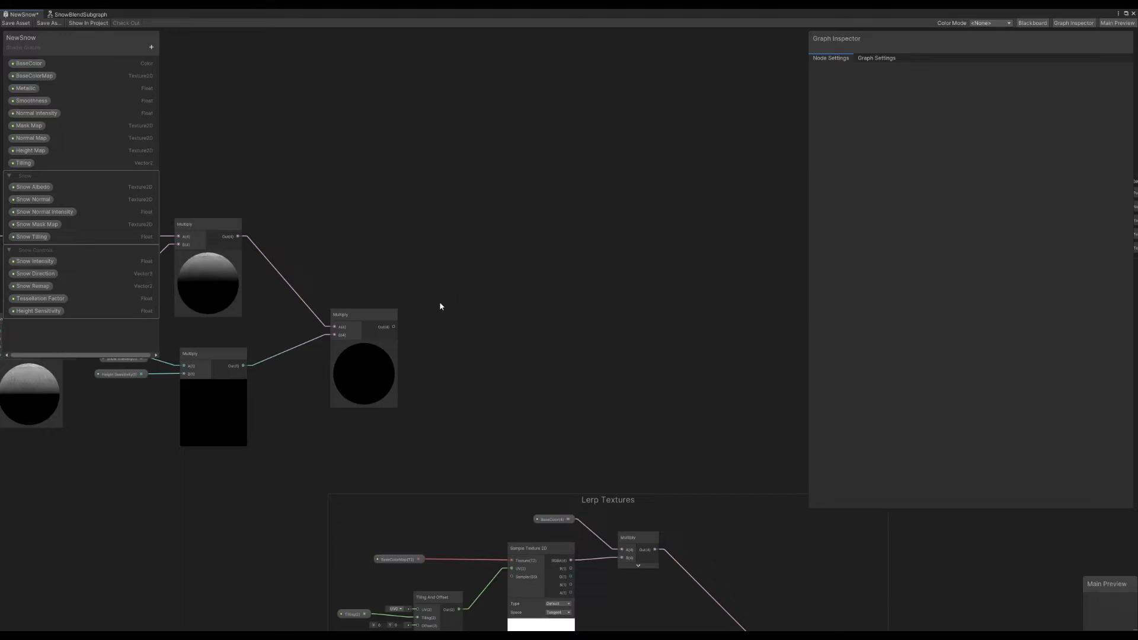
{"action": "left_click", "coordinate": [151, 47]}
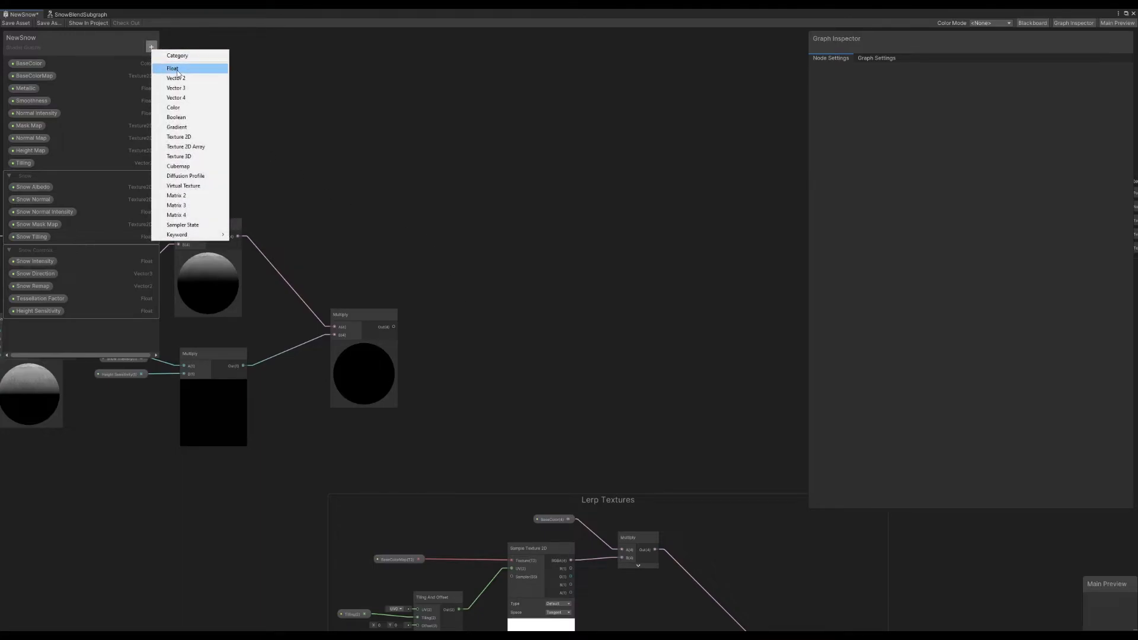
{"action": "left_click", "coordinate": [180, 69]}
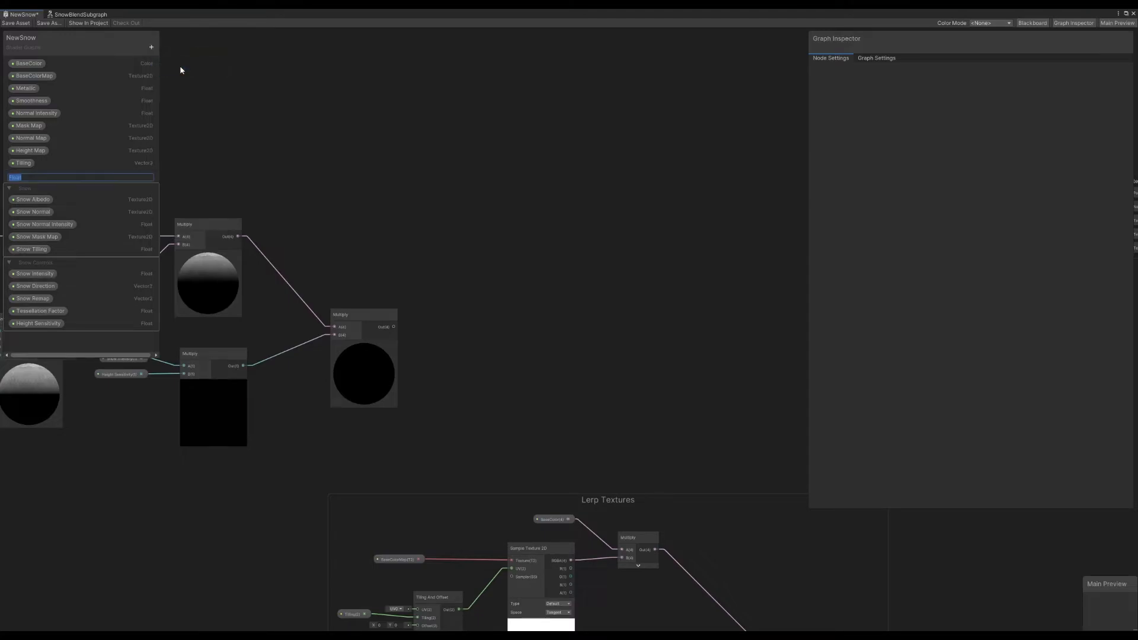
{"action": "type", "text": "Snow Curvature"}
{"action": "key", "text": "Return"}
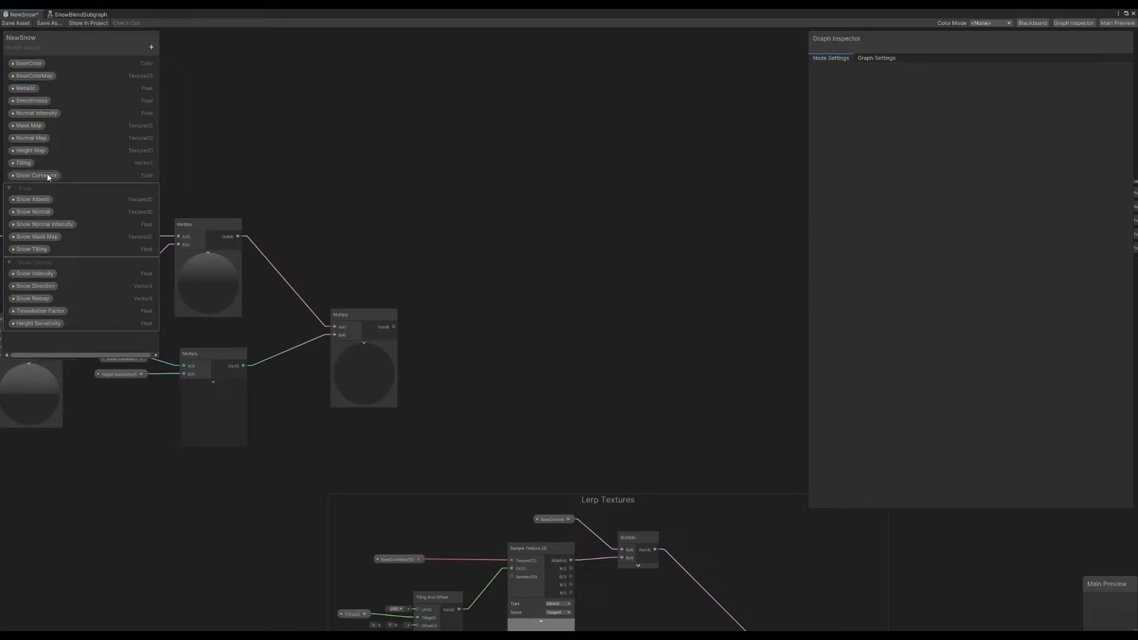
{"action": "left_click_drag", "start_coordinate": [59, 329], "coordinate": [59, 328]}
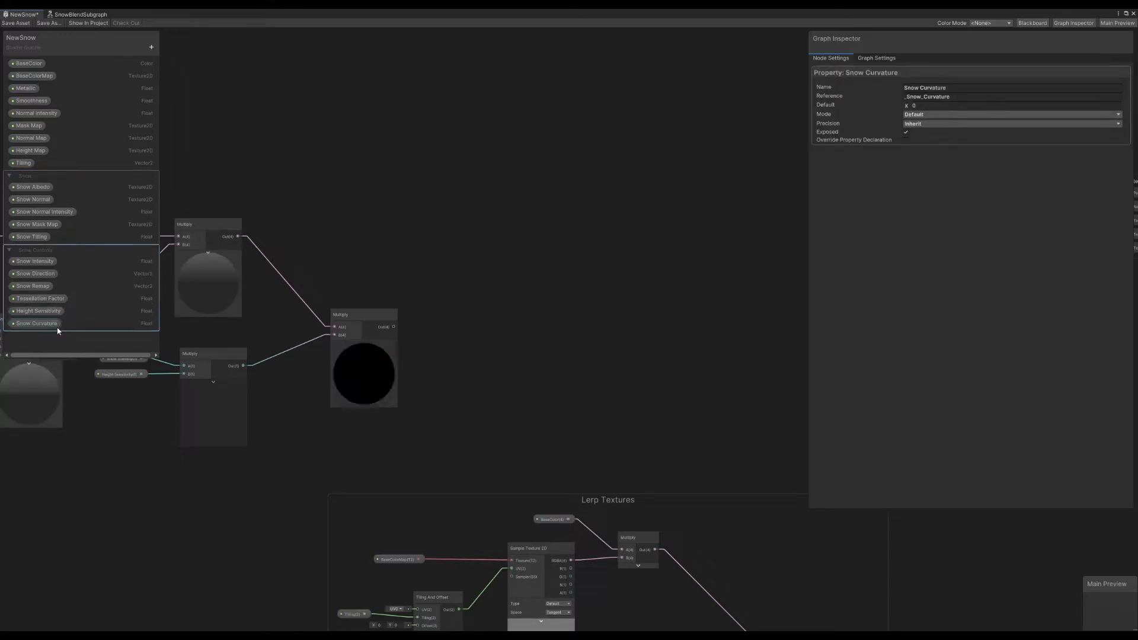
Change the Snow Curvature property's mode to Slider and set its default value to 0.8
{"action": "left_click", "coordinate": [930, 123]}
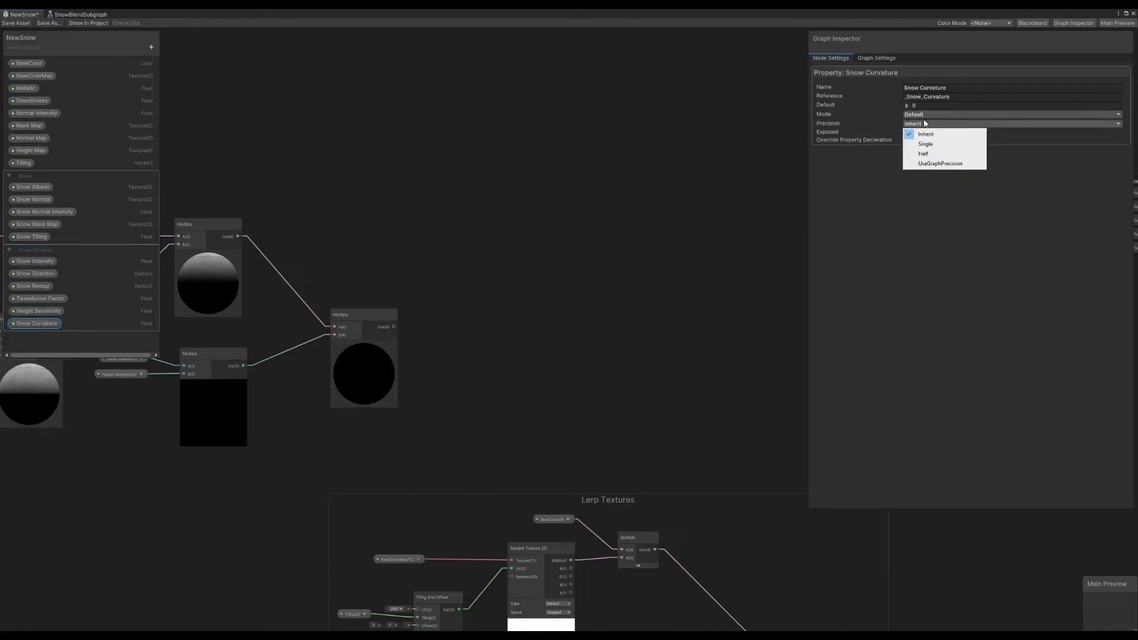
{"action": "left_click", "coordinate": [879, 132]}
{"action": "left_click", "coordinate": [917, 123]}
{"action": "left_click", "coordinate": [918, 115]}
{"action": "left_click", "coordinate": [921, 135]}
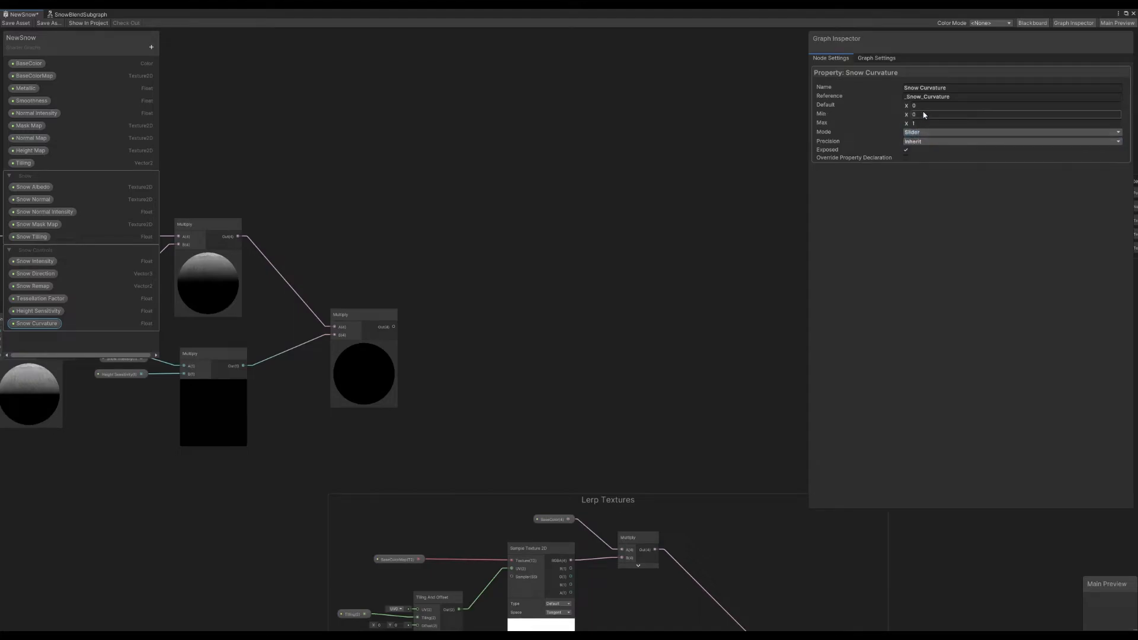
{"action": "left_click", "coordinate": [924, 106]}
{"action": "type", "text": "0.8"}
Place a Snow Curvature property node and connect it to the A input of a new Multiply node at the chain's output end
{"action": "left_click_drag", "start_coordinate": [37, 323], "coordinate": [454, 287]}
{"action": "scroll", "coordinate": [454, 270], "scroll_direction": "up", "scroll_amount": 2}
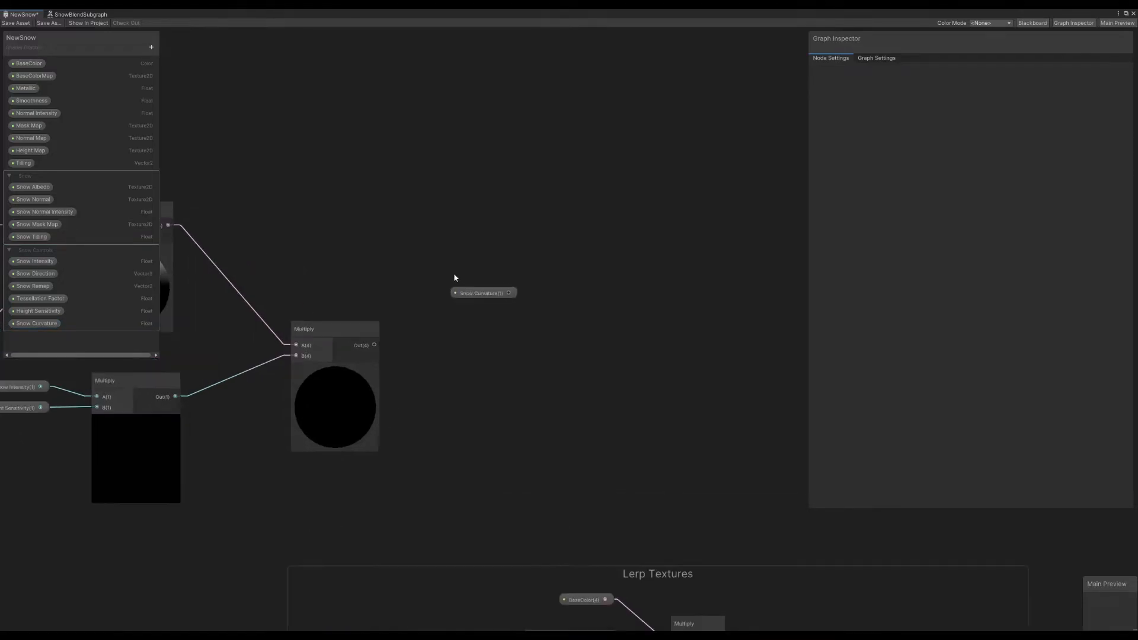
{"action": "left_click", "coordinate": [484, 252]}
{"action": "key", "text": "space"}
{"action": "type", "text": "m"}
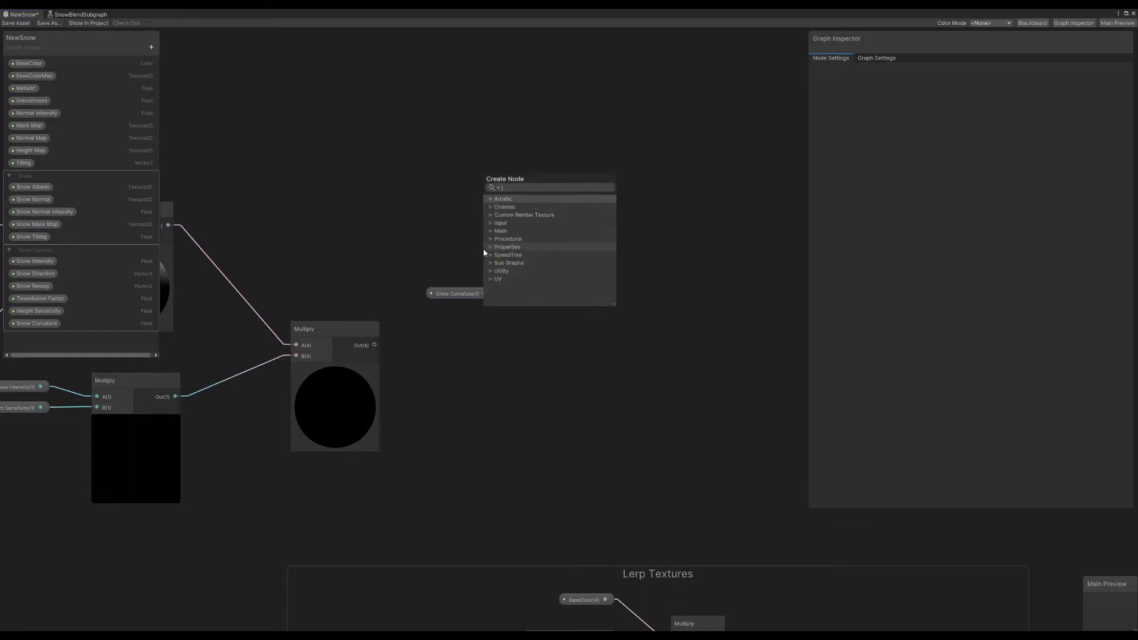
{"action": "left_click", "coordinate": [534, 294]}
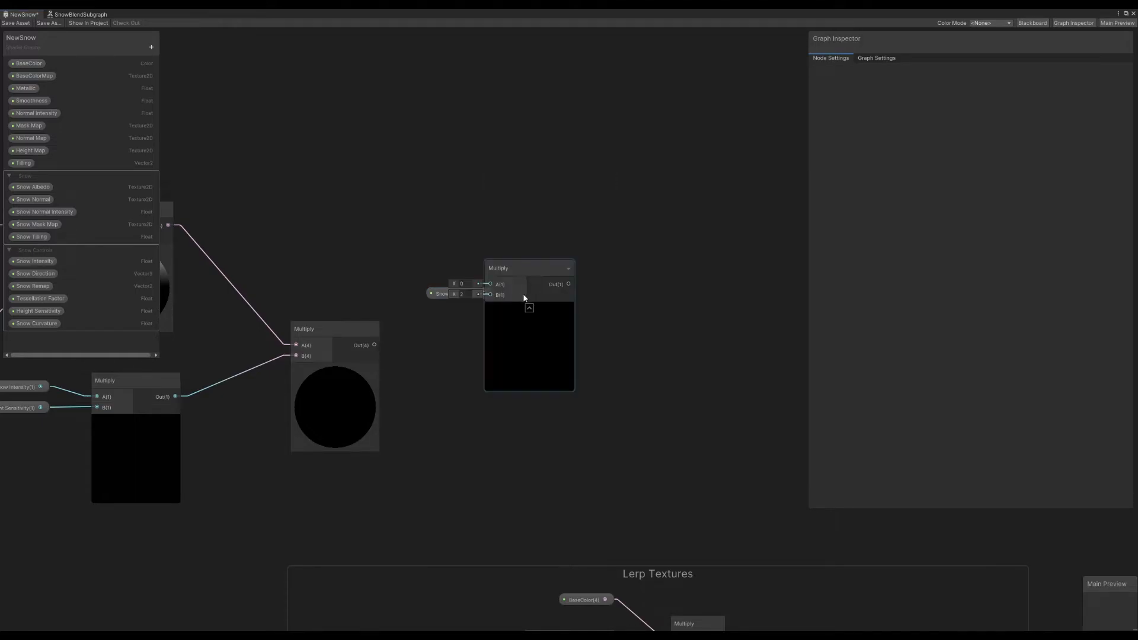
{"action": "left_click_drag", "start_coordinate": [525, 293], "coordinate": [595, 315]}
{"action": "left_click_drag", "start_coordinate": [487, 293], "coordinate": [567, 316]}
{"action": "left_click", "coordinate": [551, 258]}
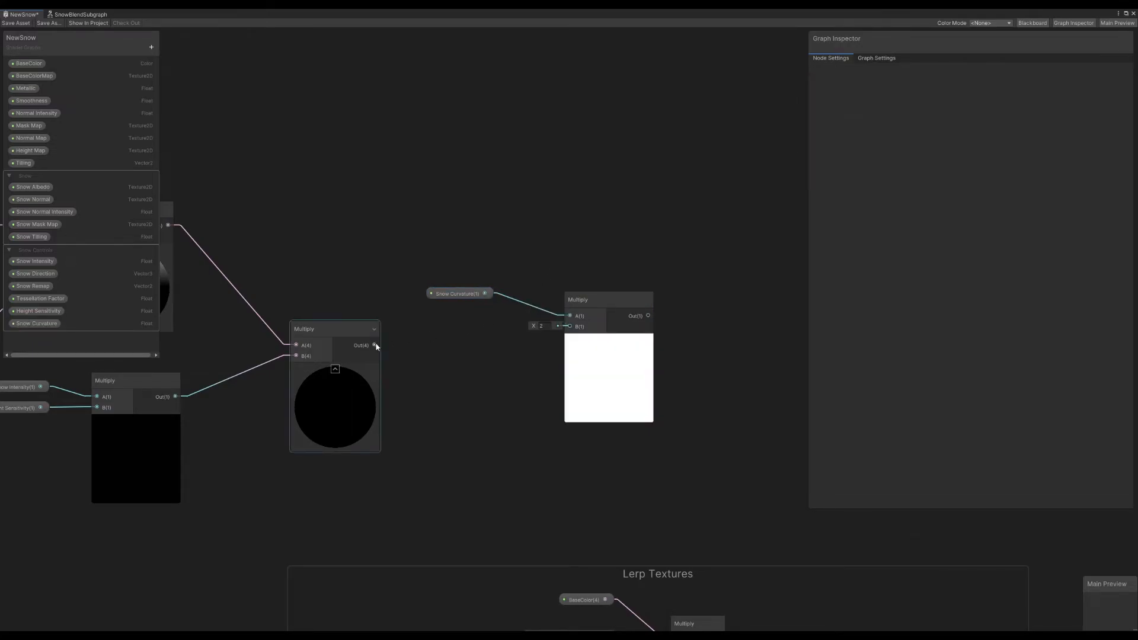
Connect the preceding Multiply's output to the Snow Curvature Multiply's B input and shift both curvature nodes closer to the chain
{"action": "left_click_drag", "start_coordinate": [375, 346], "coordinate": [568, 326]}
{"action": "left_click_drag", "start_coordinate": [470, 240], "coordinate": [586, 300]}
{"action": "left_click", "coordinate": [539, 224]}
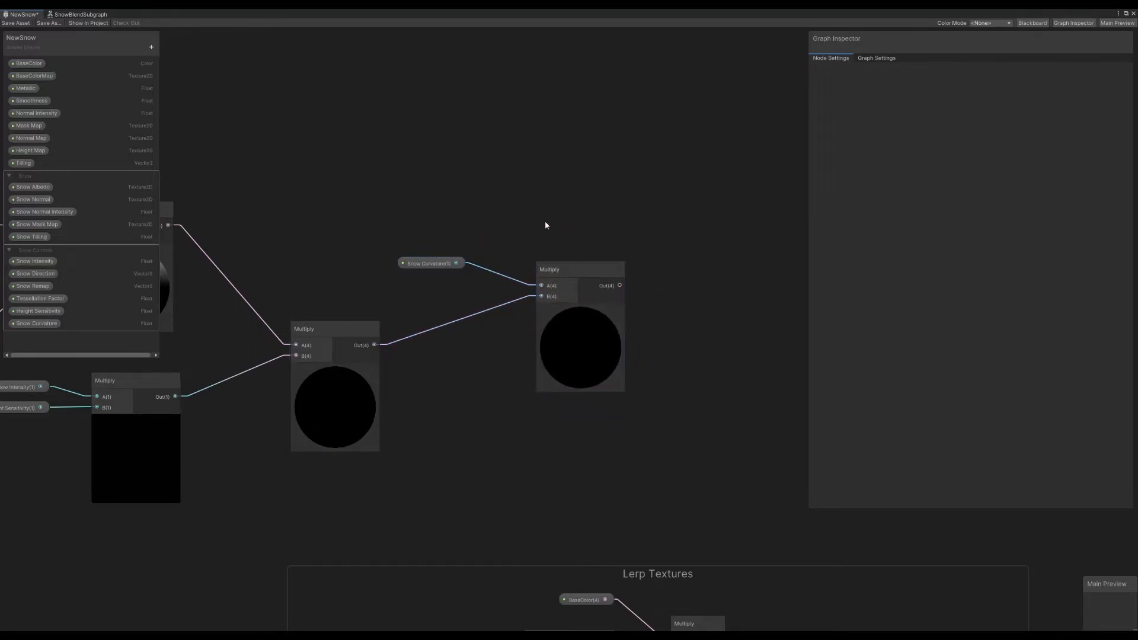
Review the displacement node chain from the Normal Vector node through to the Snow Curvature Multiply
{"action": "middle_click_drag", "start_coordinate": [470, 235], "coordinate": [427, 253]}
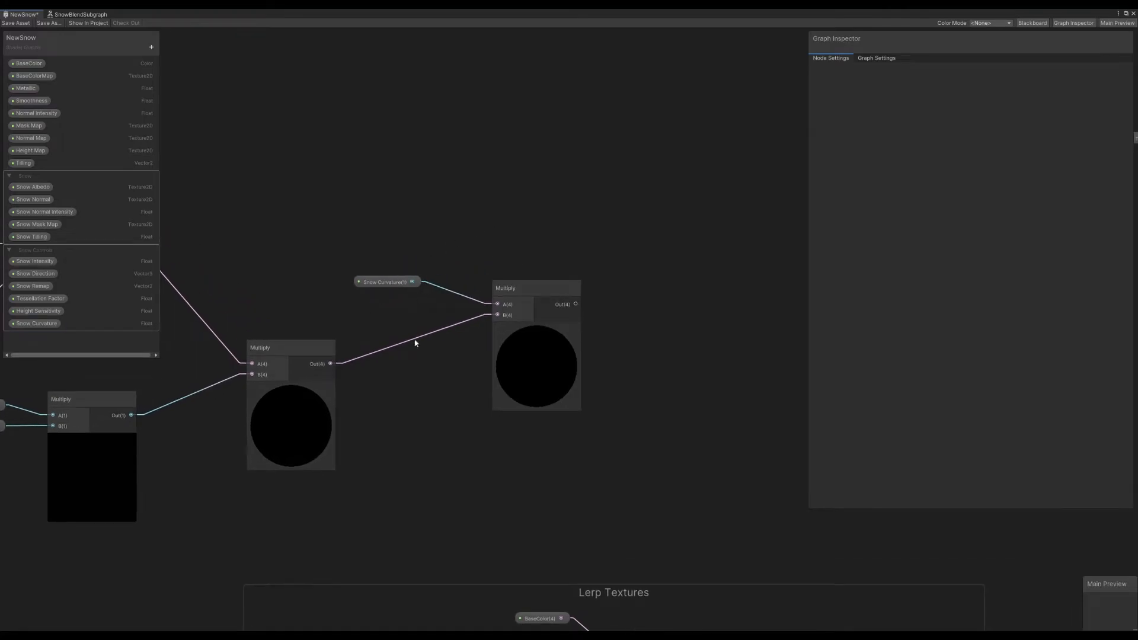
{"action": "middle_click_drag", "start_coordinate": [548, 257], "coordinate": [437, 259]}
{"action": "scroll", "coordinate": [462, 264], "scroll_direction": "down", "scroll_amount": 1}
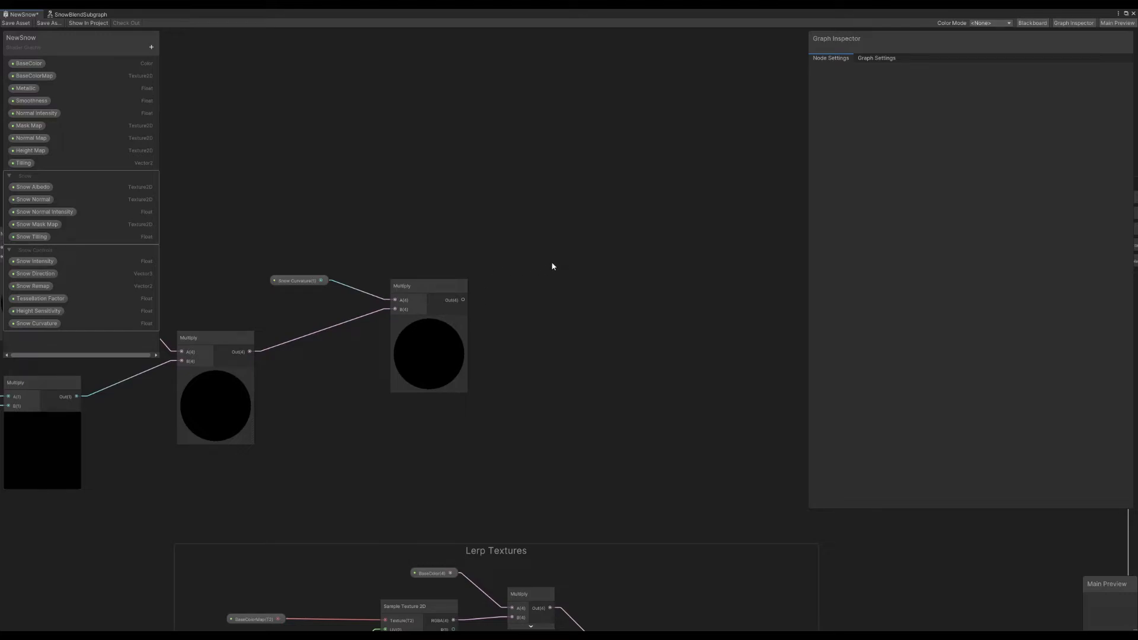
{"action": "middle_click_drag", "start_coordinate": [478, 275], "coordinate": [718, 266]}
{"action": "scroll", "coordinate": [719, 266], "scroll_direction": "down", "scroll_amount": 2}
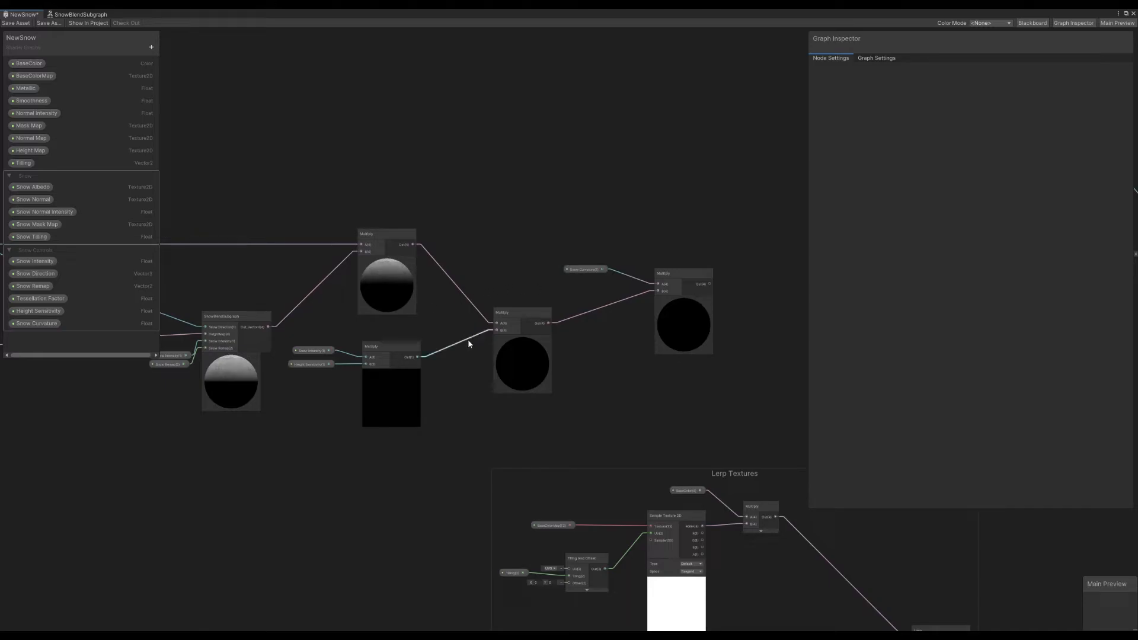
{"action": "middle_click_drag", "start_coordinate": [349, 311], "coordinate": [753, 365]}
{"action": "scroll", "coordinate": [295, 299], "scroll_direction": "up", "scroll_amount": 1}
{"action": "middle_click_drag", "start_coordinate": [254, 313], "coordinate": [528, 318]}
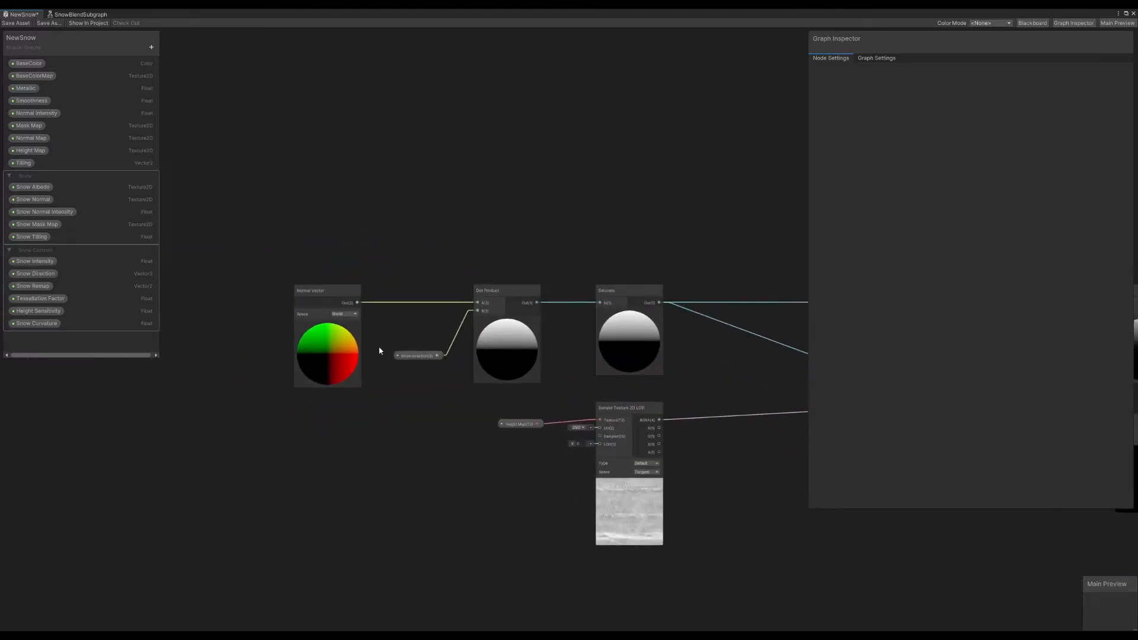
{"action": "middle_click_drag", "start_coordinate": [660, 287], "coordinate": [183, 251]}
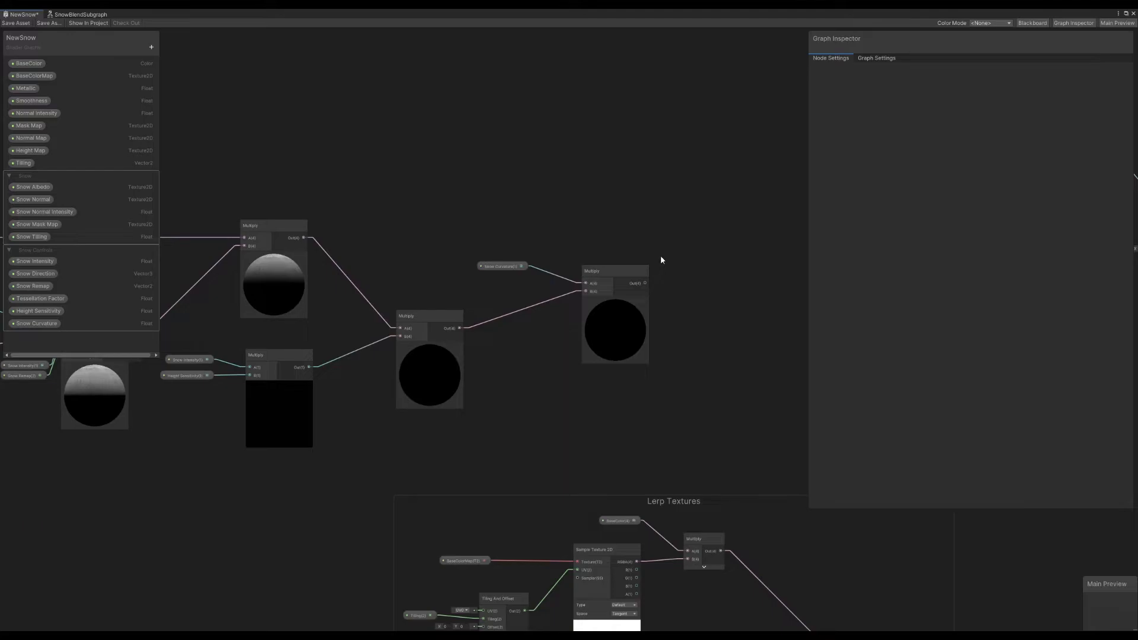
{"action": "middle_click_drag", "start_coordinate": [698, 252], "coordinate": [663, 278]}
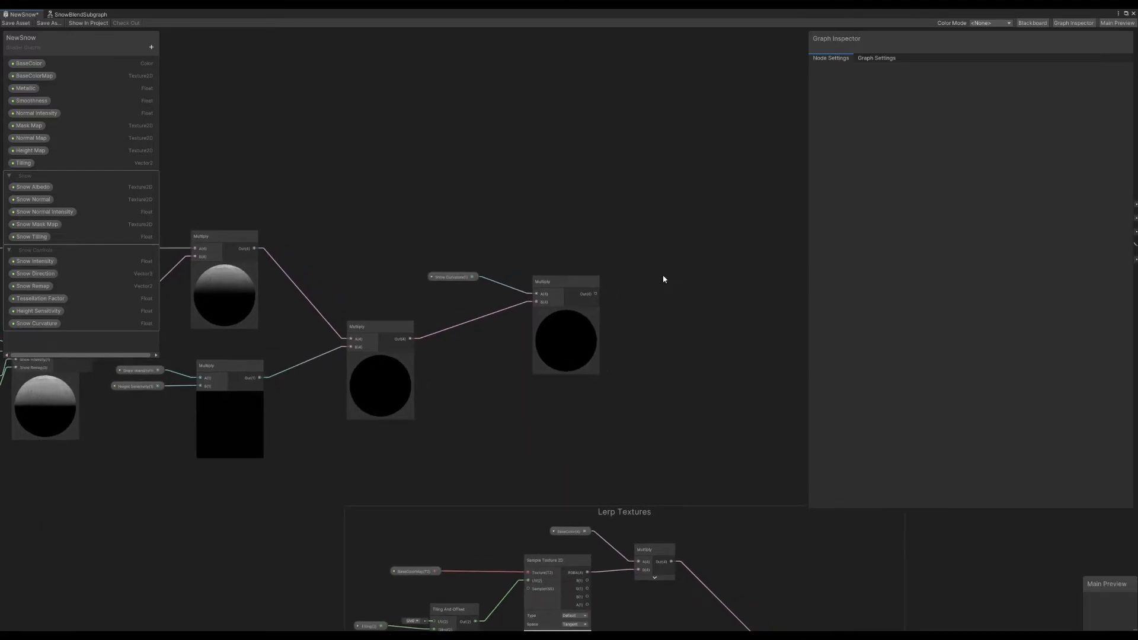
Add a Combine node beyond the output side of the Snow Curvature Multiply
{"action": "key", "text": "space"}
{"action": "type", "text": "cin"}
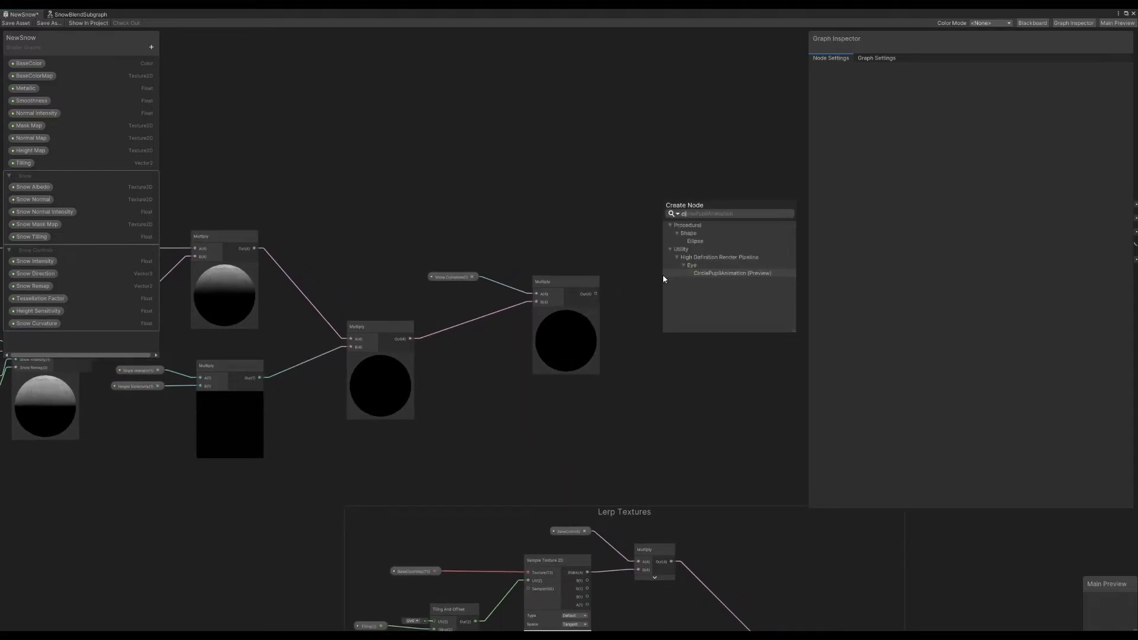
{"action": "key", "text": "BackSpace"}
{"action": "key", "text": "BackSpace"}
{"action": "type", "text": "om"}
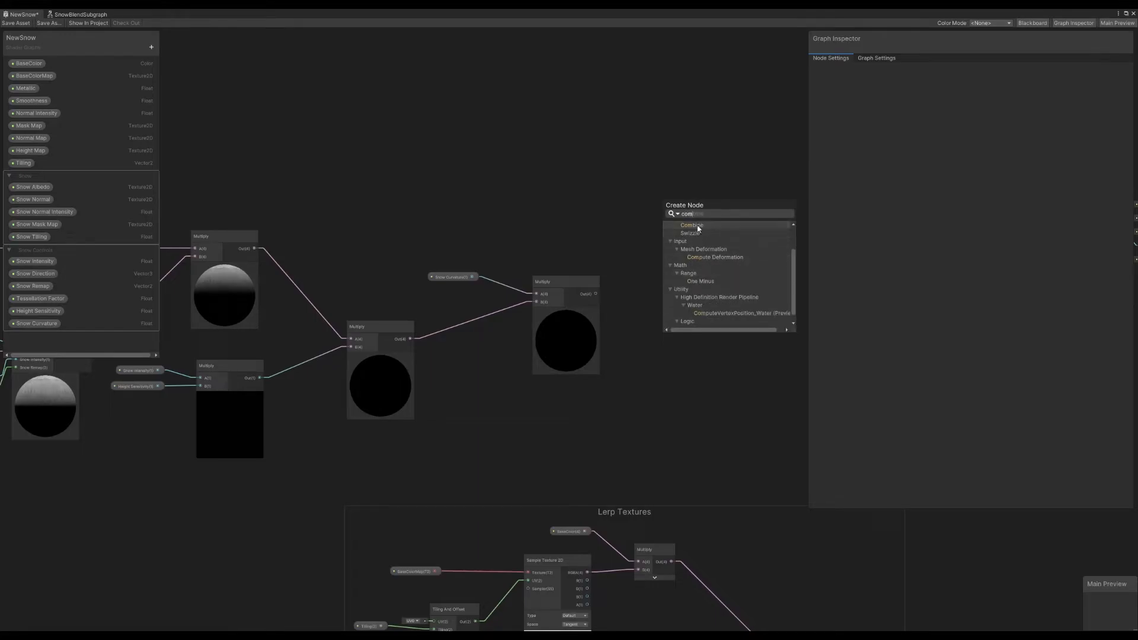
{"action": "left_click", "coordinate": [696, 227]}
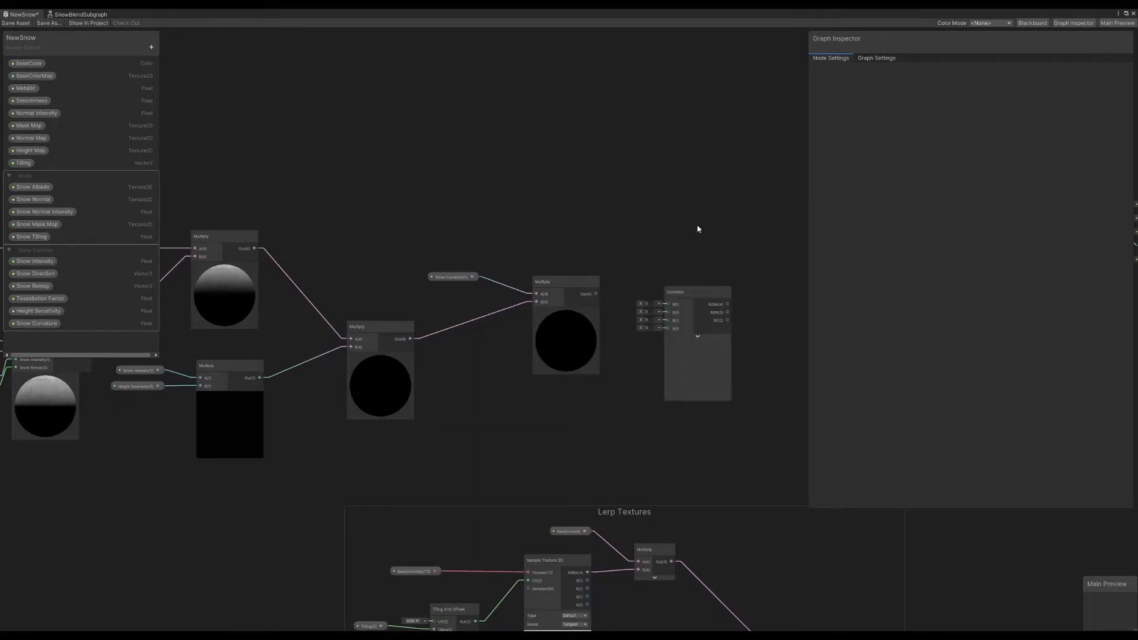
Connect the Snow Curvature Multiply's output to the Combine's R and B inputs and the preceding Multiply's output to G
{"action": "left_click_drag", "start_coordinate": [688, 293], "coordinate": [685, 311]}
{"action": "left_click", "coordinate": [677, 268]}
{"action": "scroll", "coordinate": [677, 268], "scroll_direction": "up", "scroll_amount": 3}
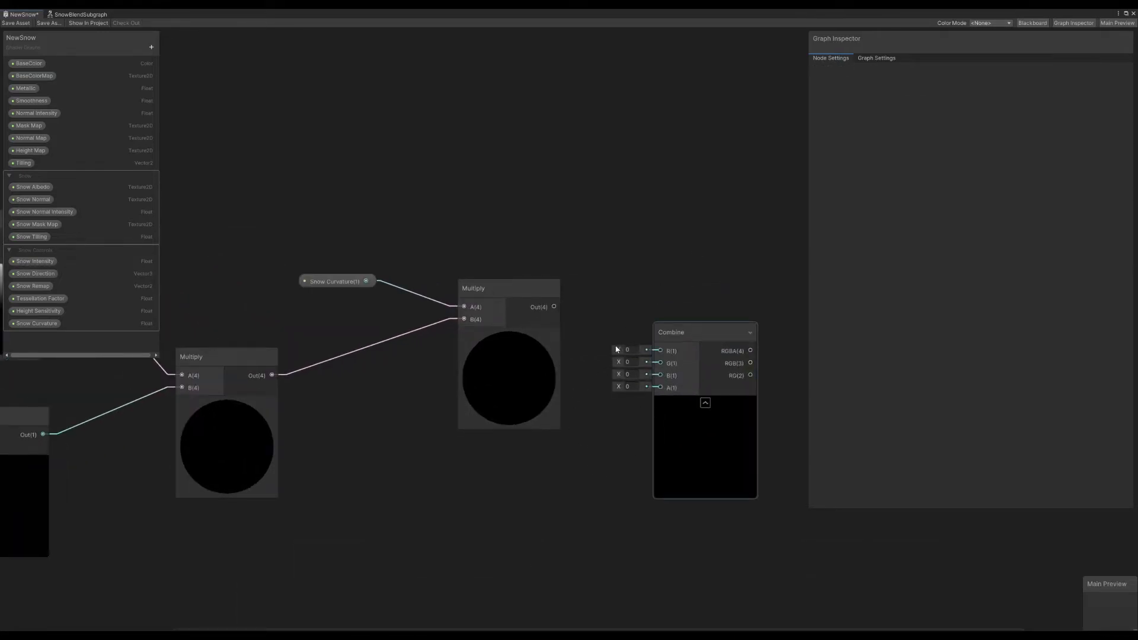
{"action": "left_click_drag", "start_coordinate": [553, 306], "coordinate": [660, 351]}
{"action": "left_click_drag", "start_coordinate": [553, 306], "coordinate": [659, 375]}
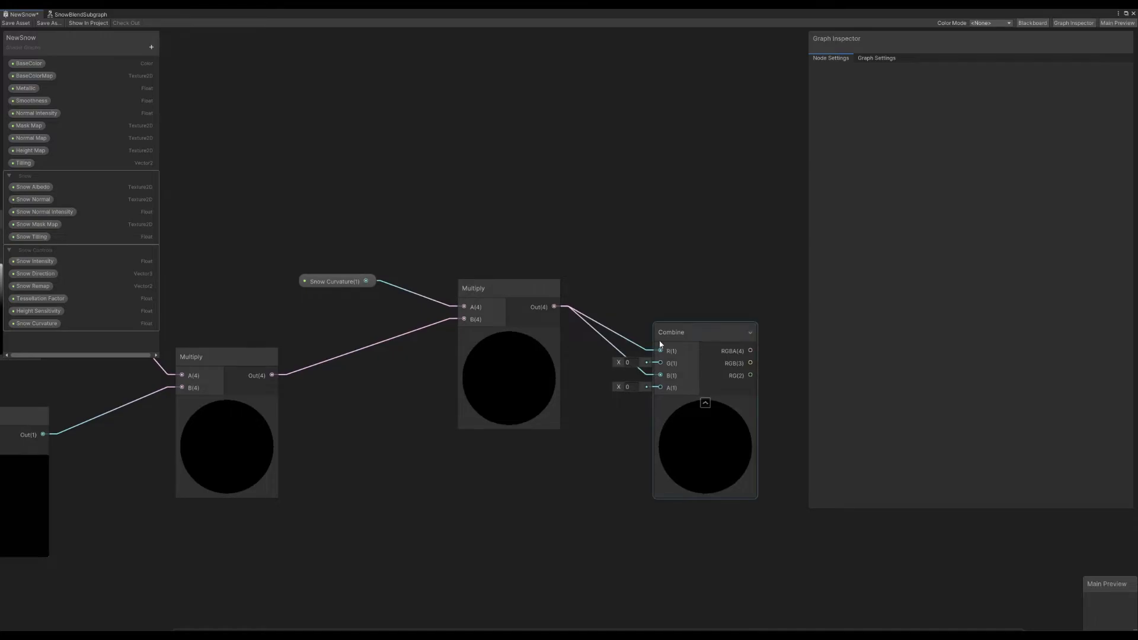
{"action": "left_click_drag", "start_coordinate": [272, 376], "coordinate": [659, 363]}
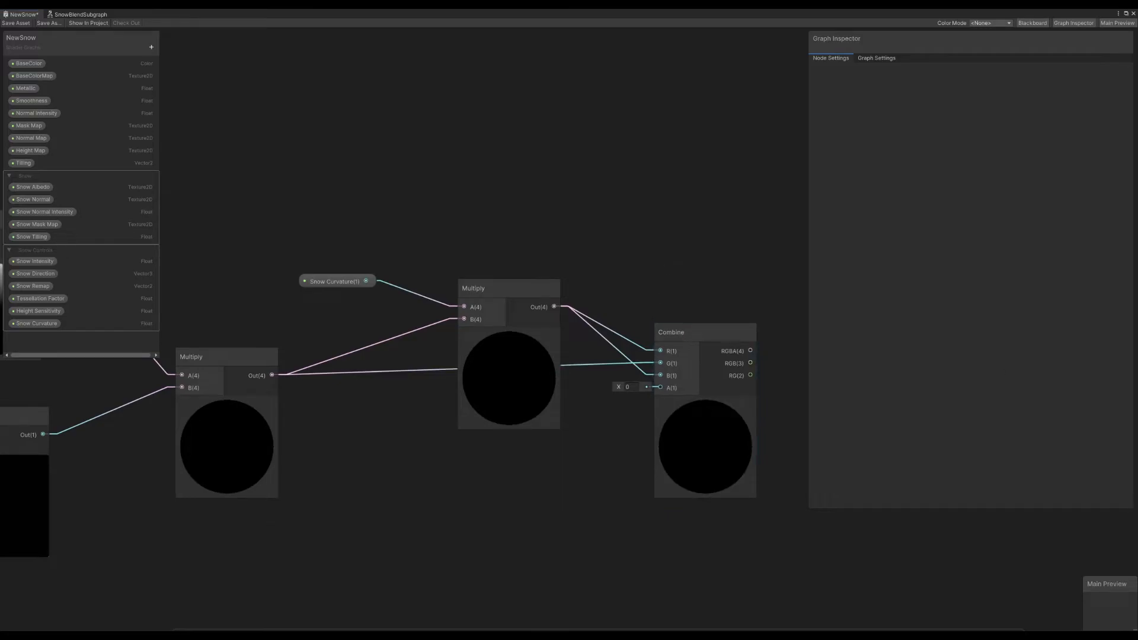
{"action": "mouse_move", "coordinate": [701, 329]}
{"action": "left_mouse_down"}
{"action": "mouse_move", "coordinate": [691, 390]}
{"action": "mouse_move", "coordinate": [695, 338]}
{"action": "left_mouse_up"}
{"action": "left_click", "coordinate": [699, 283]}
Add a Normal Vector node in World space directly above the Combine node
{"action": "scroll", "coordinate": [489, 288], "scroll_direction": "down", "scroll_amount": 3}
{"action": "middle_click_drag", "start_coordinate": [255, 299], "coordinate": [593, 305]}
{"action": "scroll", "coordinate": [592, 300], "scroll_direction": "down", "scroll_amount": 1}
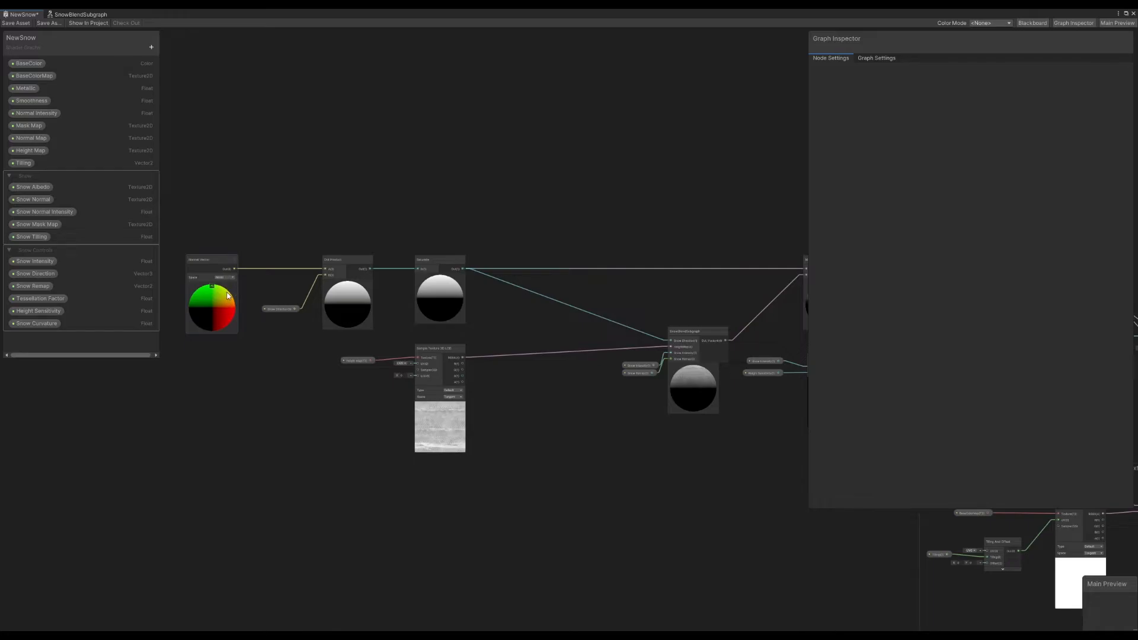
{"action": "middle_click_drag", "start_coordinate": [764, 255], "coordinate": [351, 171]}
{"action": "middle_click_drag", "start_coordinate": [644, 191], "coordinate": [398, 216]}
{"action": "scroll", "coordinate": [435, 235], "scroll_direction": "up", "scroll_amount": 1}
{"action": "scroll", "coordinate": [436, 237], "scroll_direction": "up", "scroll_amount": 1}
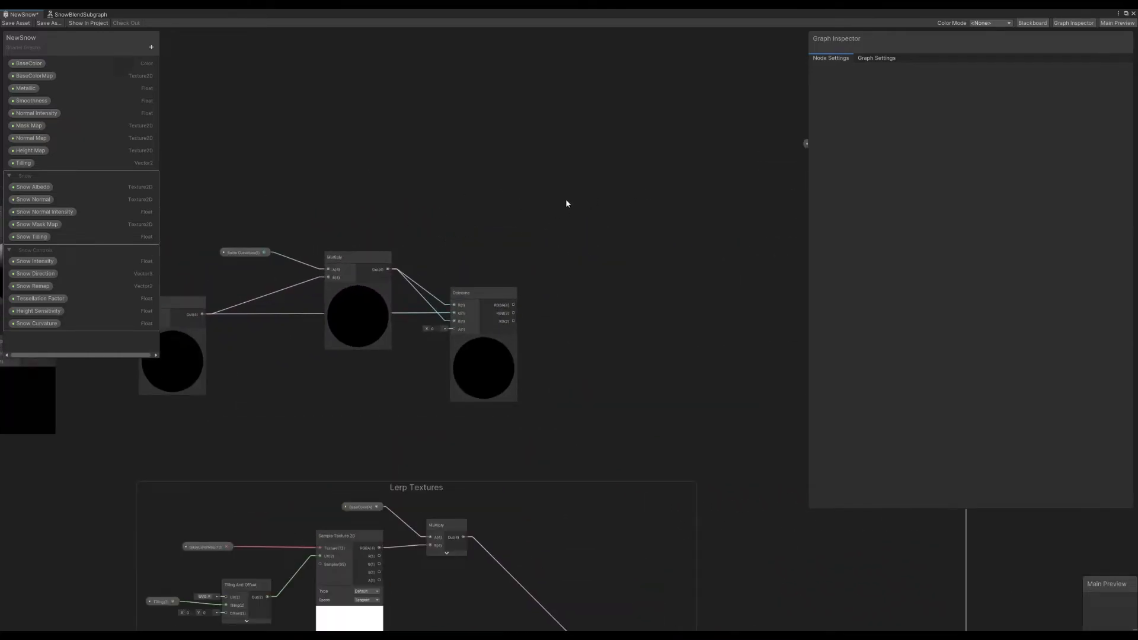
{"action": "key", "text": "space"}
{"action": "type", "text": "nor"}
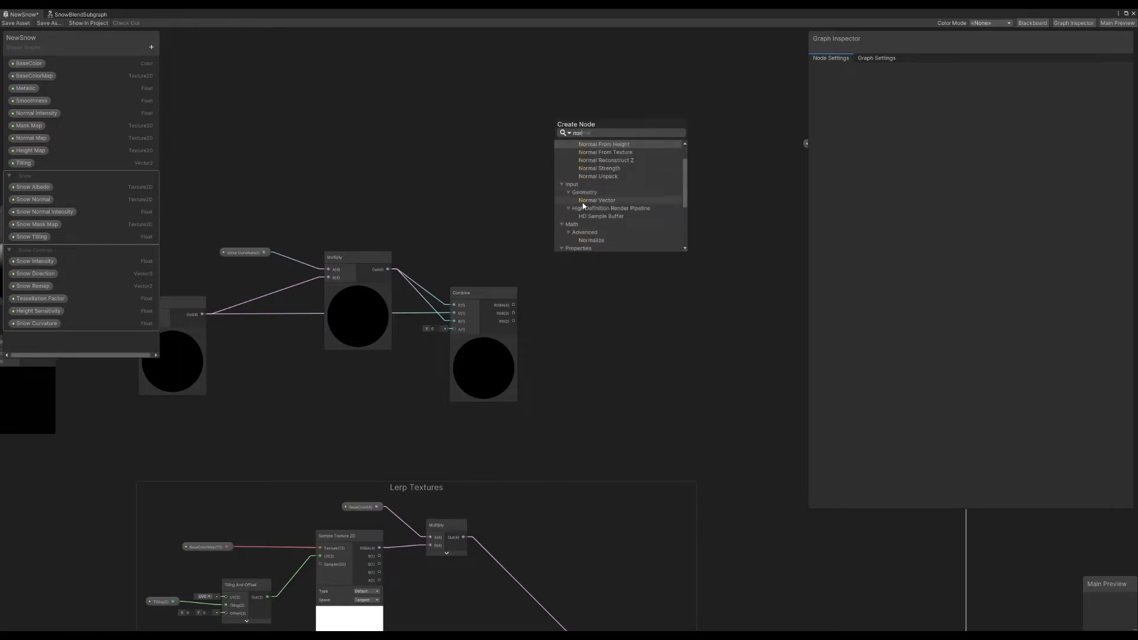
{"action": "double_click", "coordinate": [582, 202]}
{"action": "left_click_drag", "start_coordinate": [558, 208], "coordinate": [477, 190]}
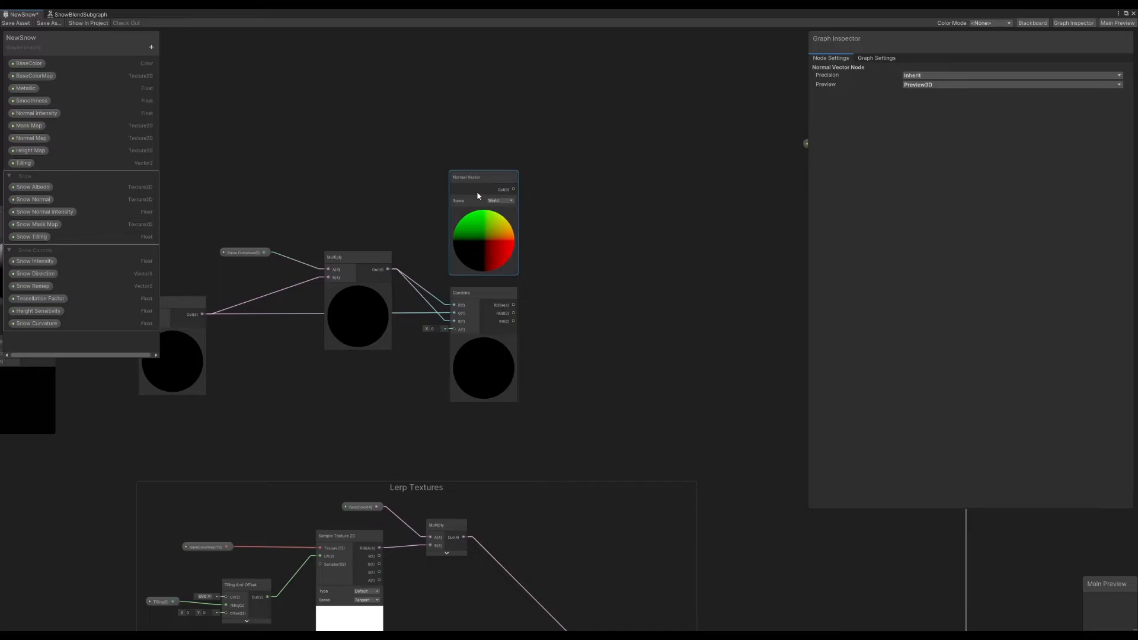
{"action": "left_click", "coordinate": [549, 162]}
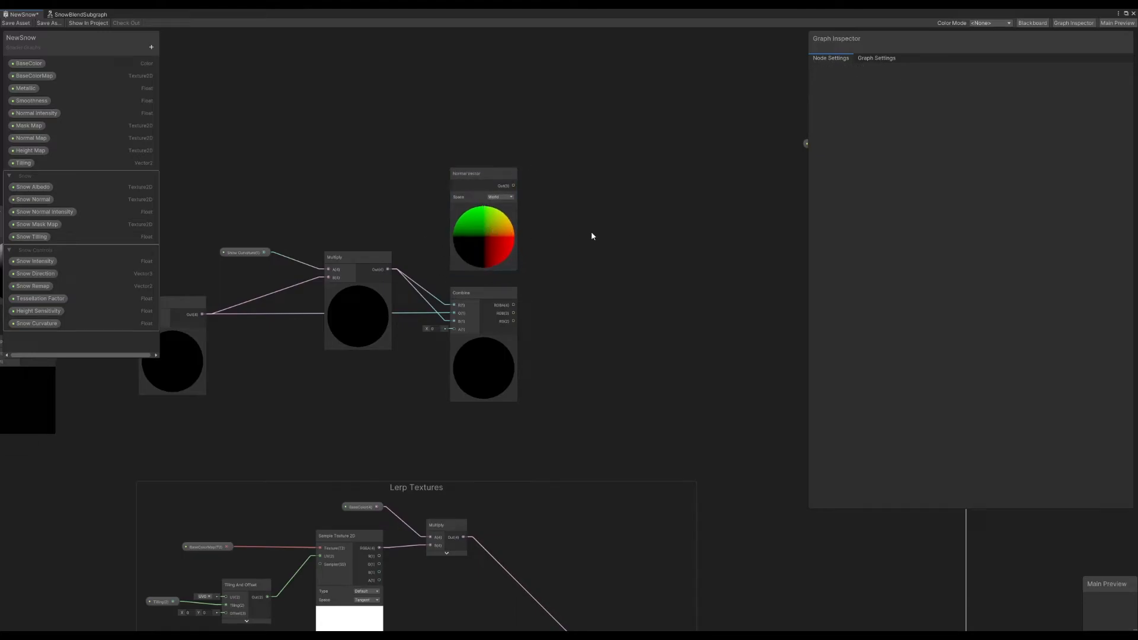
Add a Multiply node beyond the Combine and feed the Normal Vector into A and the Combine's RGB output into B
{"action": "key", "text": "space"}
{"action": "type", "text": "mul"}
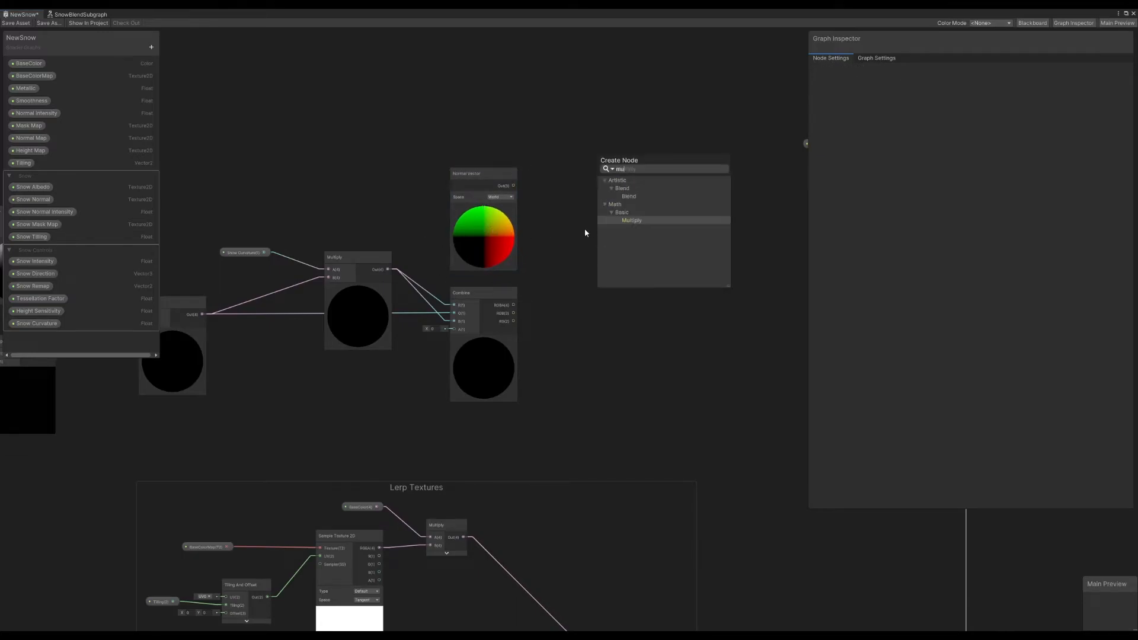
{"action": "left_click", "coordinate": [633, 221]}
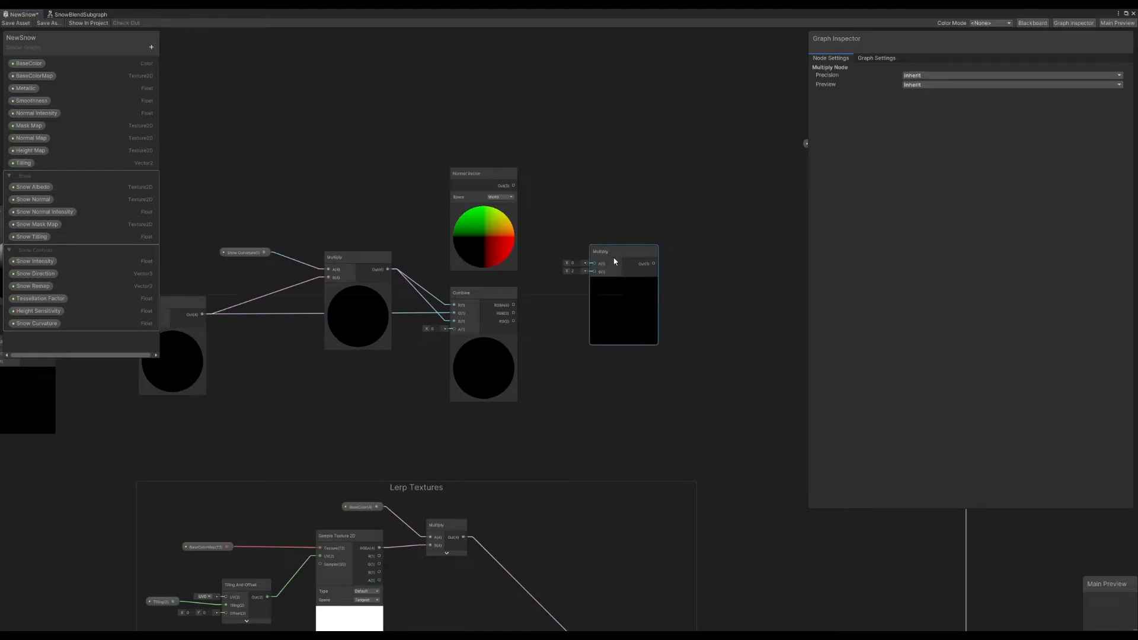
{"action": "left_click_drag", "start_coordinate": [512, 186], "coordinate": [594, 263]}
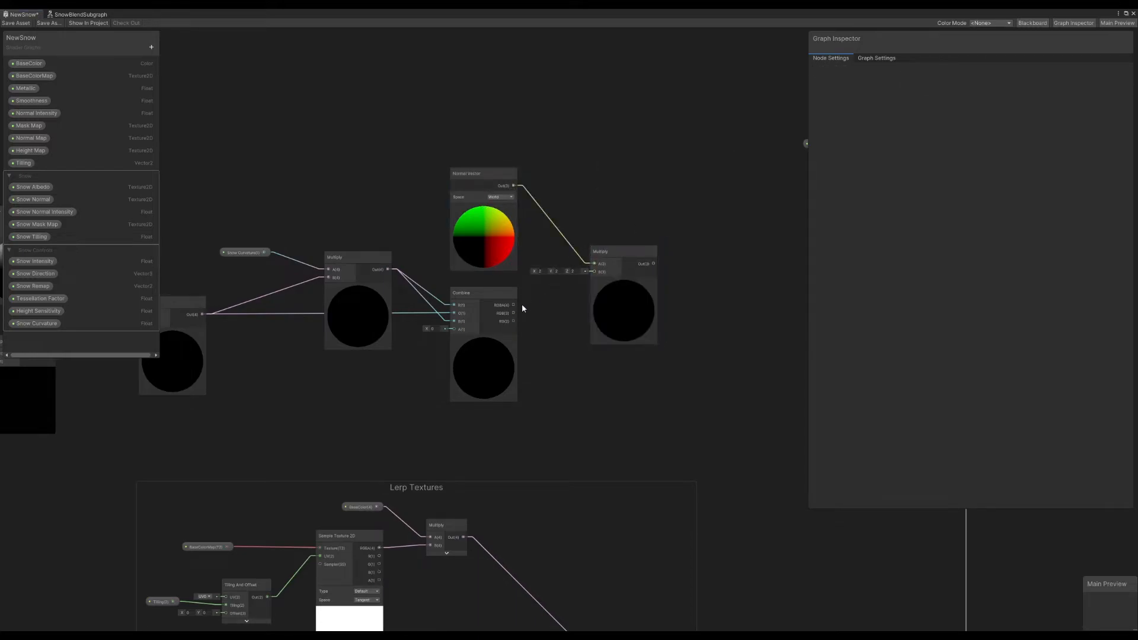
{"action": "left_click_drag", "start_coordinate": [513, 313], "coordinate": [596, 272]}
Connect the final Multiply's output to the Tessellation Displacement input of the Vertex stack and save the shader graph
{"action": "middle_click_drag", "start_coordinate": [723, 282], "coordinate": [378, 245]}
{"action": "left_click_drag", "start_coordinate": [308, 226], "coordinate": [595, 198]}
{"action": "scroll", "coordinate": [646, 193], "scroll_direction": "down", "scroll_amount": 5}
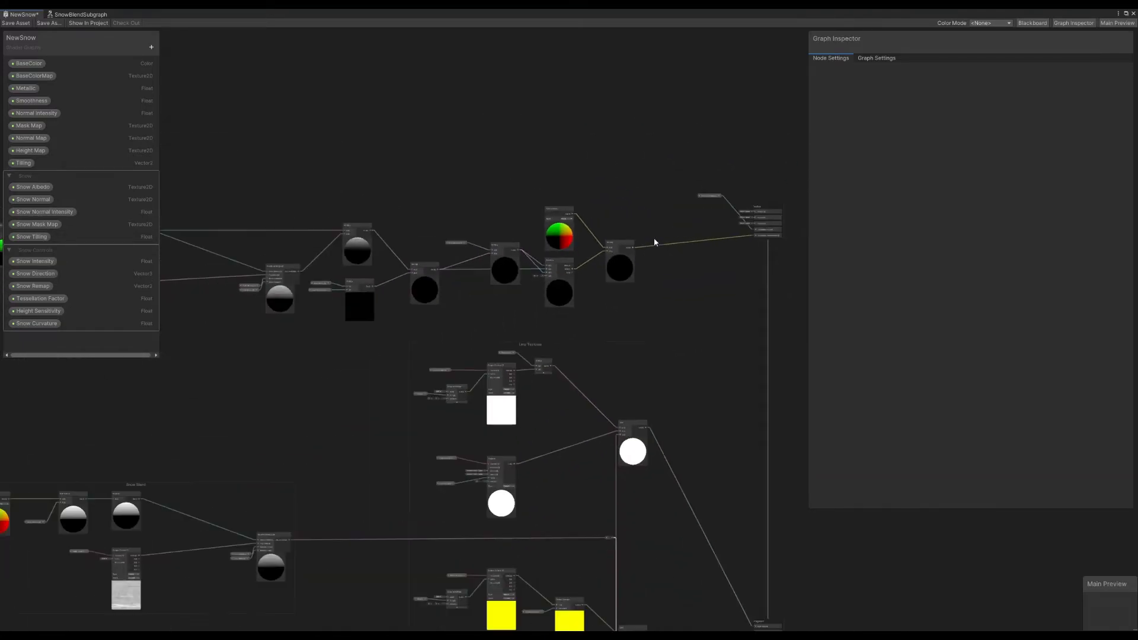
{"action": "scroll", "coordinate": [645, 192], "scroll_direction": "down", "scroll_amount": 2}
{"action": "left_click", "coordinate": [20, 23]}
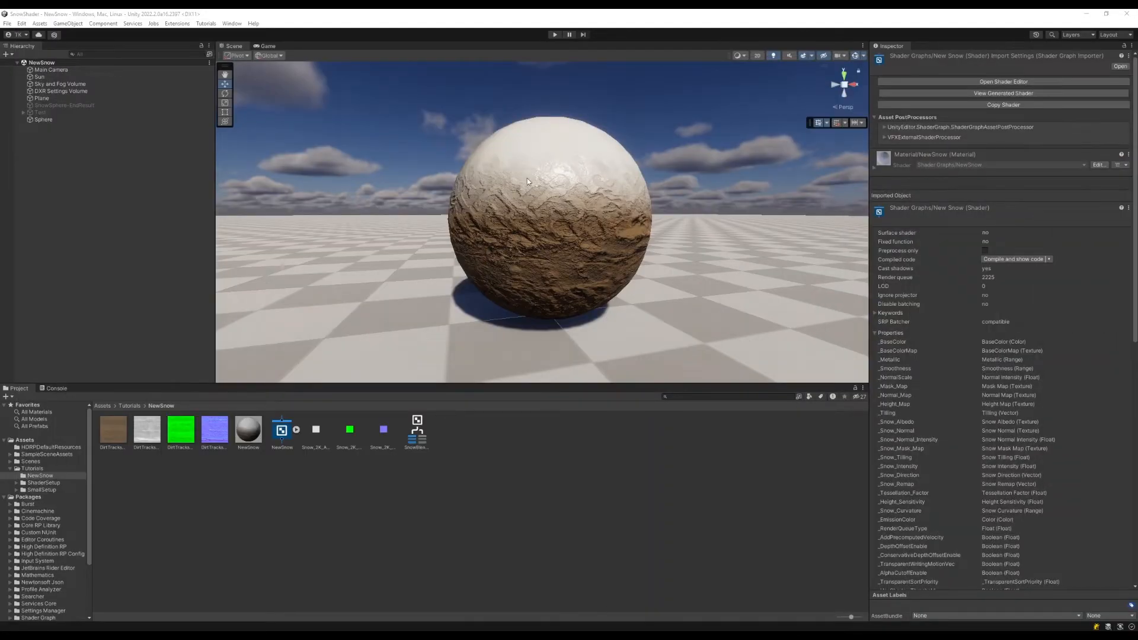
Select the sphere in the scene and expand its NewSnow material down to the Snow Controls properties
{"action": "right_click_drag", "start_coordinate": [528, 208], "coordinate": [538, 216]}
{"action": "left_click", "coordinate": [538, 216]}
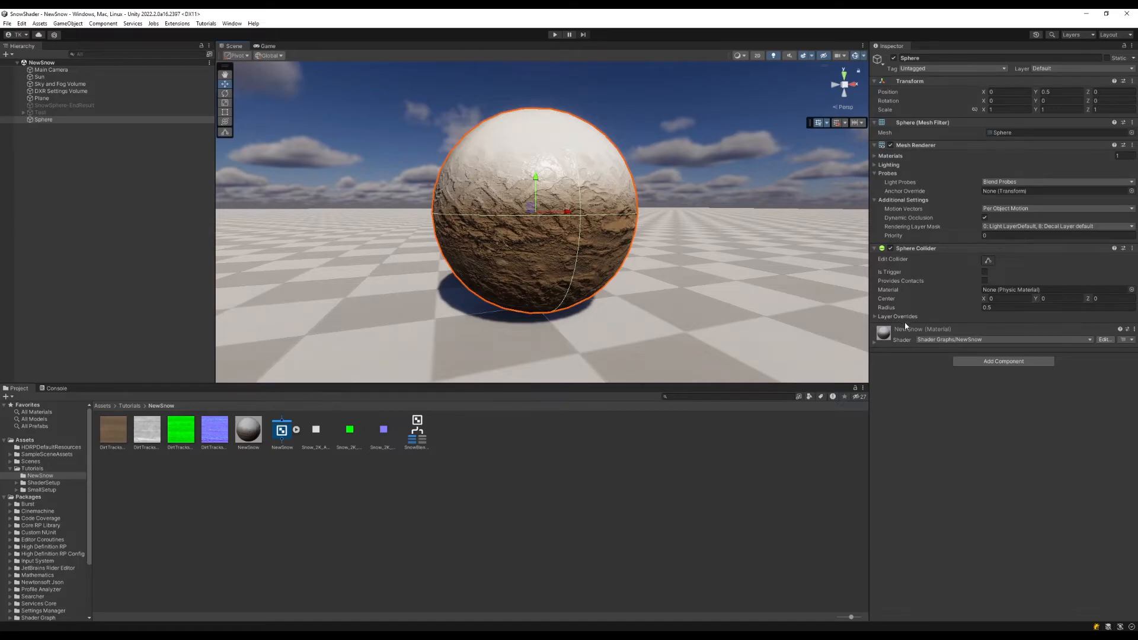
{"action": "left_click", "coordinate": [899, 340]}
{"action": "scroll", "coordinate": [896, 342], "scroll_direction": "down", "scroll_amount": 10}
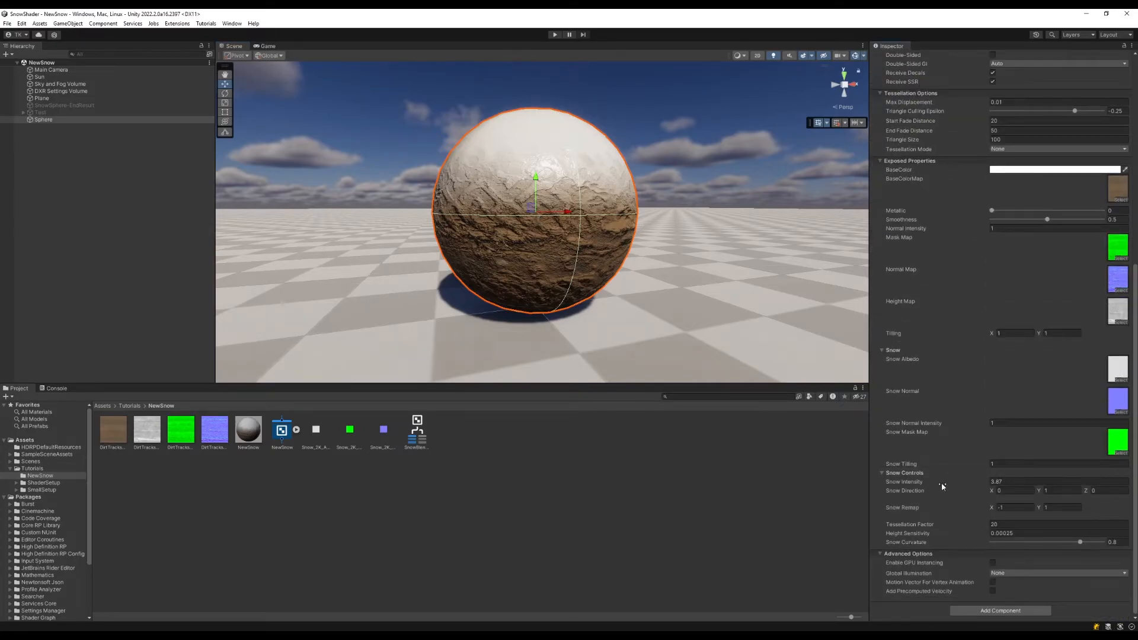
Try a Snow Intensity of about 320 and check the snow's edge on the sphere close up
{"action": "left_click_drag", "start_coordinate": [925, 479], "coordinate": [355, 226]}
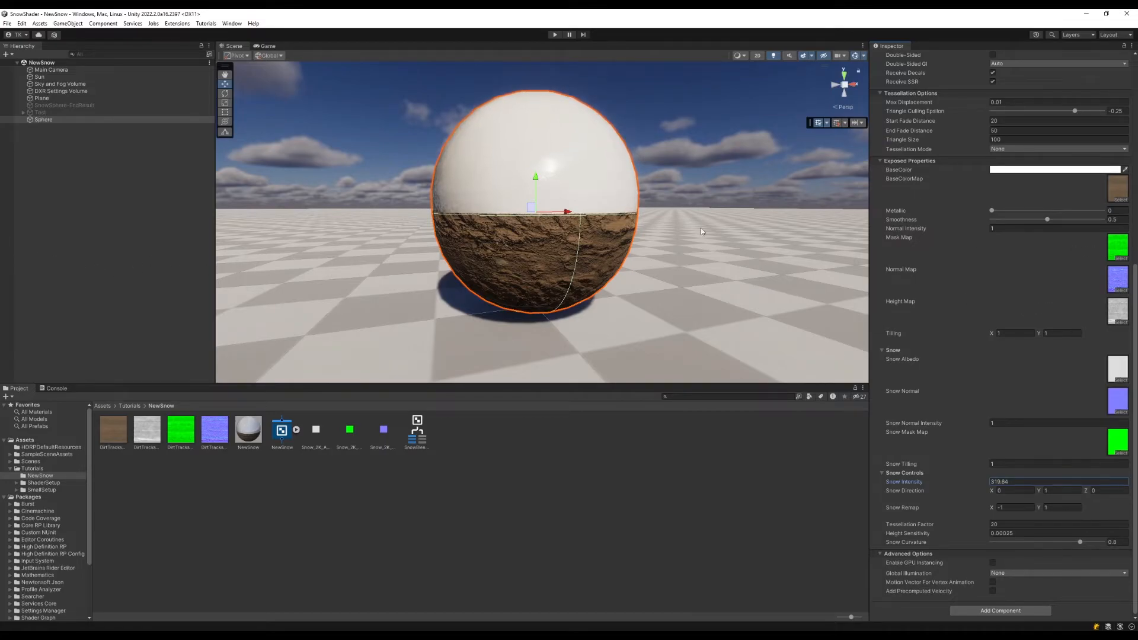
{"action": "scroll", "coordinate": [435, 214], "scroll_direction": "up", "scroll_amount": 3}
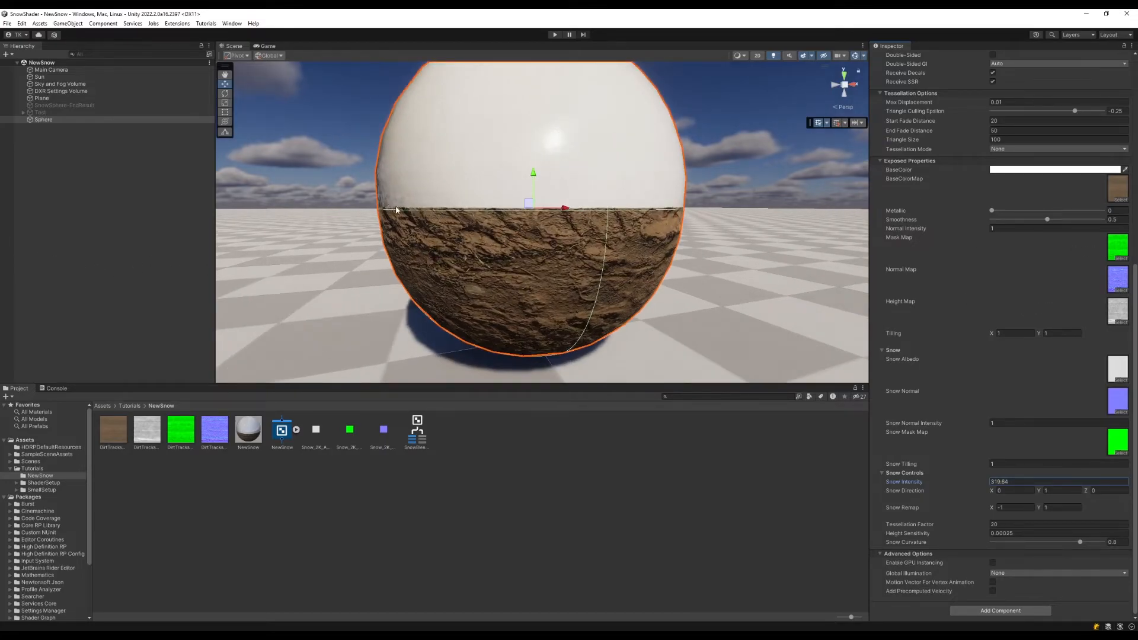
{"action": "middle_click_drag", "start_coordinate": [394, 210], "coordinate": [391, 274]}
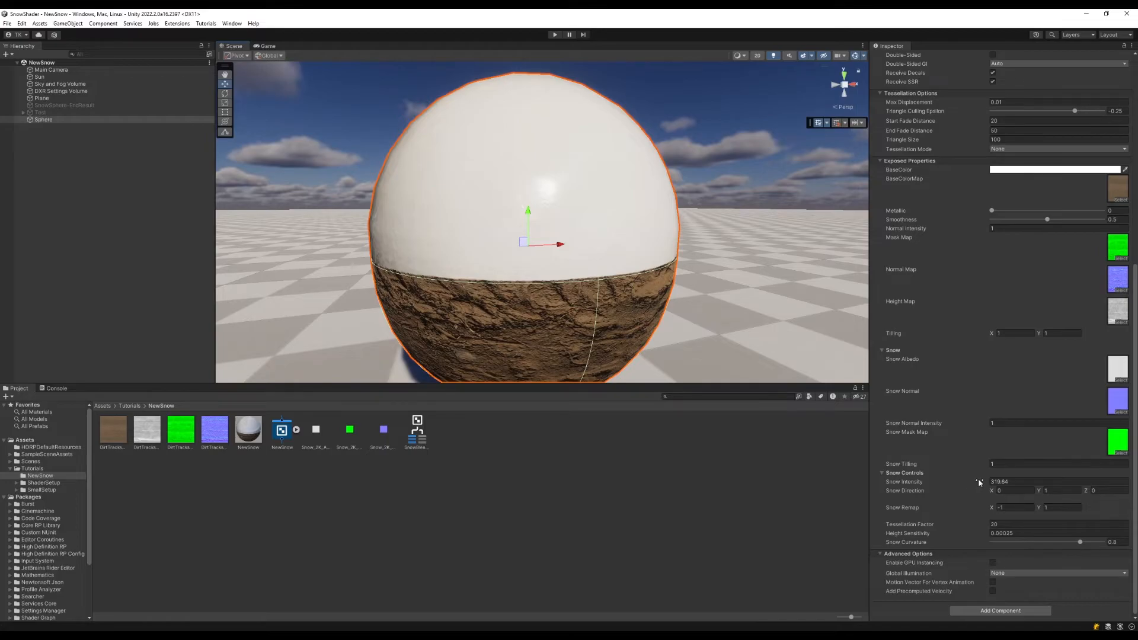
Set the material's Snow Intensity to 30 and its Height Sensitivity to 0.0025
{"action": "left_click", "coordinate": [1001, 484]}
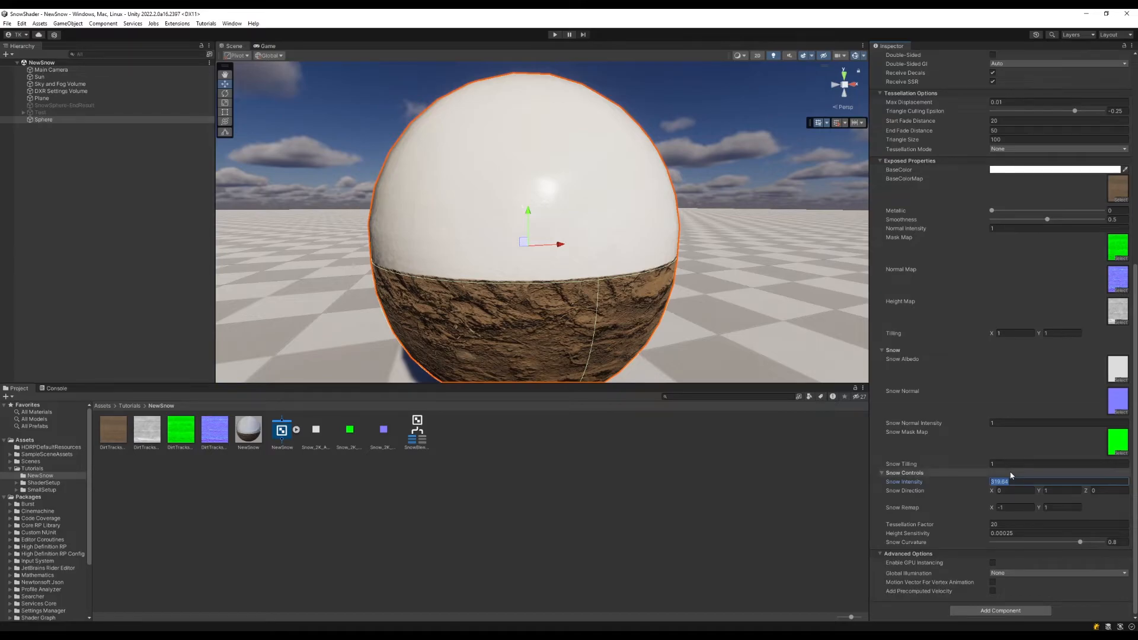
{"action": "type", "text": "30"}
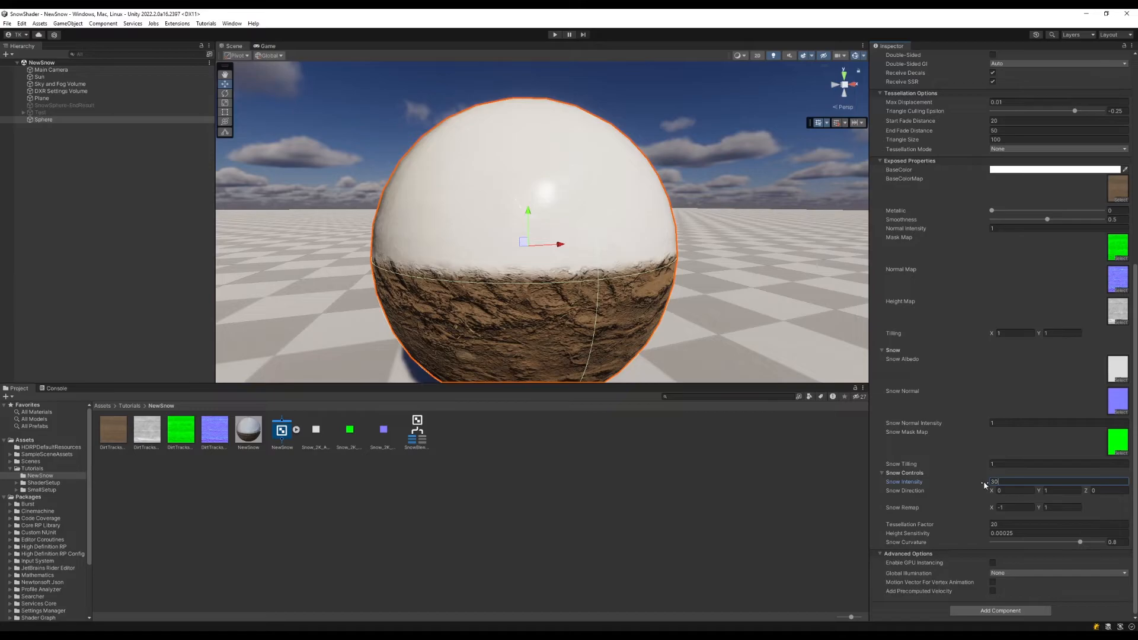
{"action": "key", "text": "Tab"}
{"action": "key", "text": "Tab"}
{"action": "key", "text": "Tab"}
{"action": "key", "text": "Tab"}
{"action": "key", "text": "Tab"}
{"action": "key", "text": "Tab"}
{"action": "key", "text": "Tab"}
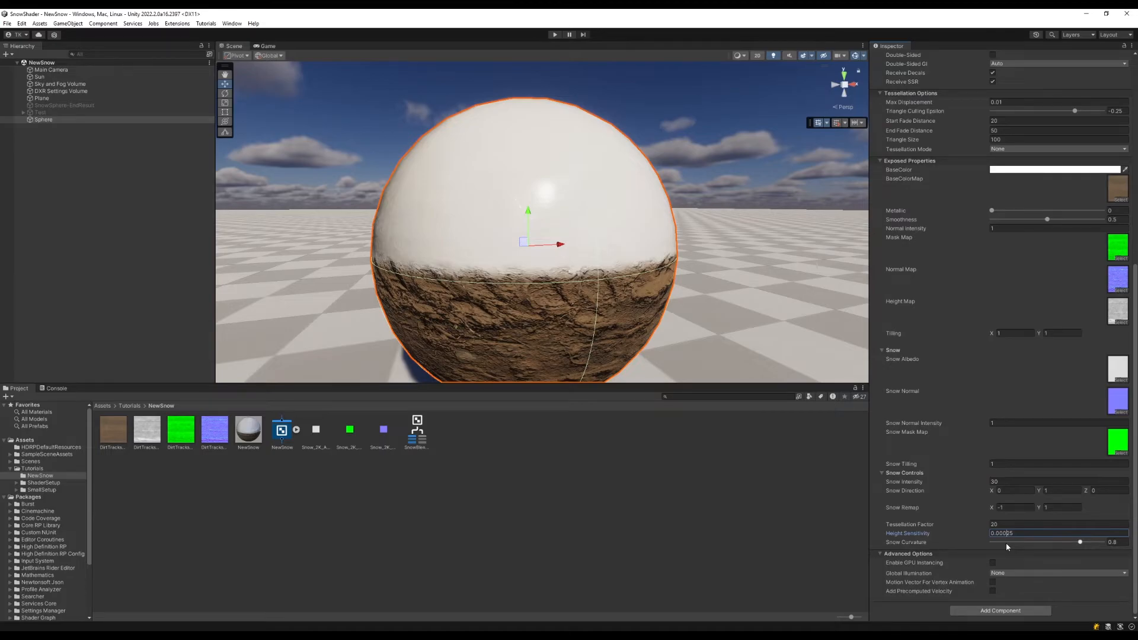
{"action": "key", "text": "BackSpace"}
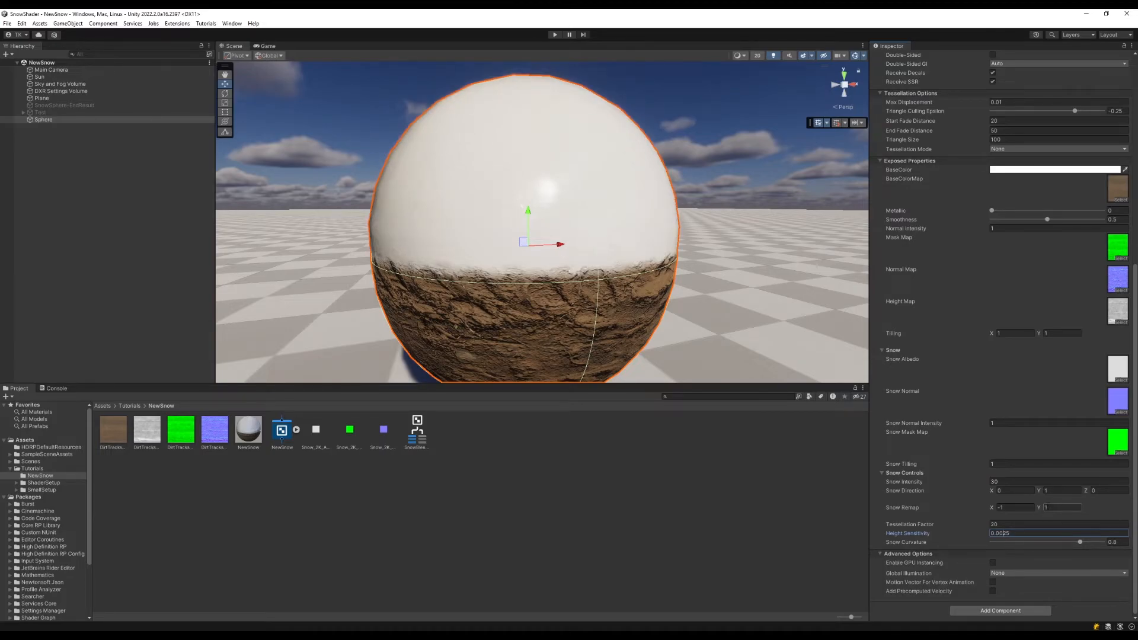
Try different Snow Remap Y values, ending at 2.4, with Snow Intensity raised to 32.12
{"action": "left_click", "coordinate": [1042, 508]}
{"action": "type", "text": "3.5"}
{"action": "right_click_drag", "start_coordinate": [537, 189], "coordinate": [529, 161]}
{"action": "key", "text": "s"}
{"action": "left_click_drag", "start_coordinate": [970, 480], "coordinate": [1004, 501]}
{"action": "left_click", "coordinate": [1049, 507]}
{"action": "type", "text": "1.4"}
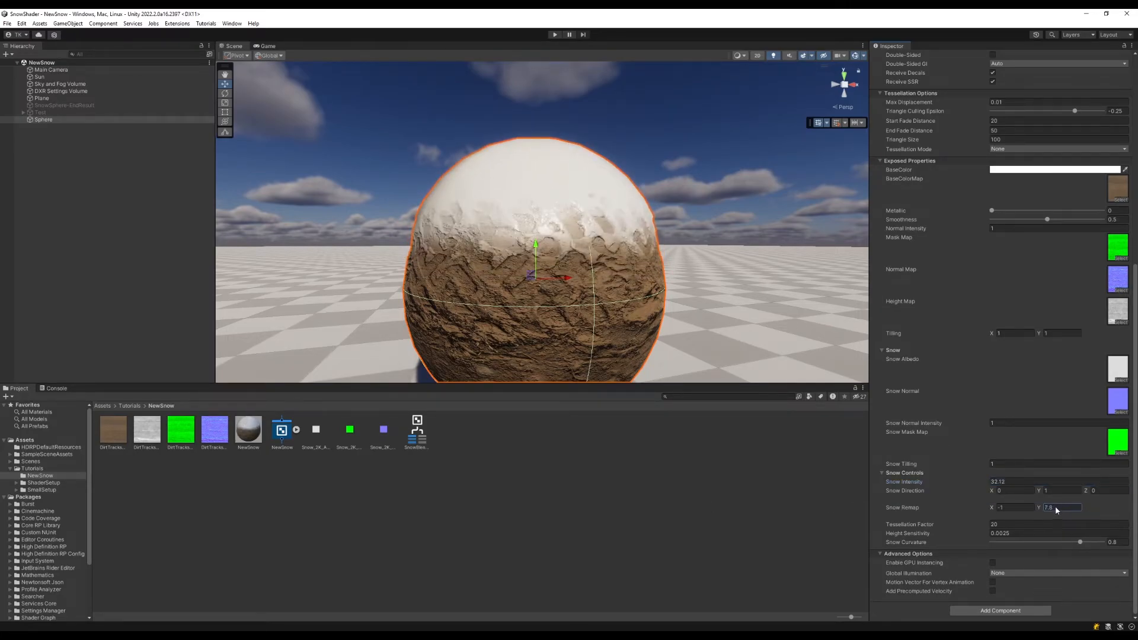
{"action": "left_click_drag", "start_coordinate": [1042, 510], "coordinate": [1044, 510]}
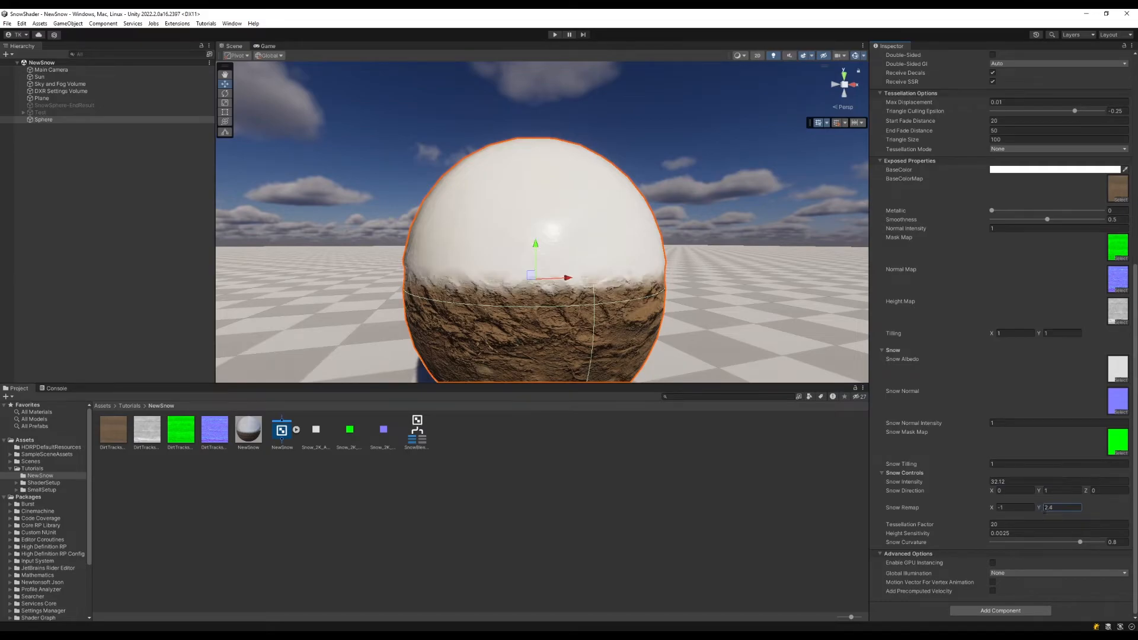
Raise Snow Intensity to 36.12 and Snow Curvature to its maximum of 1, then check the sphere
{"action": "left_click_drag", "start_coordinate": [970, 484], "coordinate": [1013, 501]}
{"action": "mouse_move", "coordinate": [1079, 542]}
{"action": "left_mouse_down"}
{"action": "mouse_move", "coordinate": [1121, 543]}
{"action": "mouse_move", "coordinate": [940, 537]}
{"action": "mouse_move", "coordinate": [1102, 542]}
{"action": "left_mouse_up"}
{"action": "right_click_drag", "start_coordinate": [476, 217], "coordinate": [479, 216]}
{"action": "key", "text": "s"}
{"action": "key", "text": "w"}
Try several Snow Remap X values, including 0 and -0.4, to see how they shape the snow edge
{"action": "left_click", "coordinate": [1001, 508]}
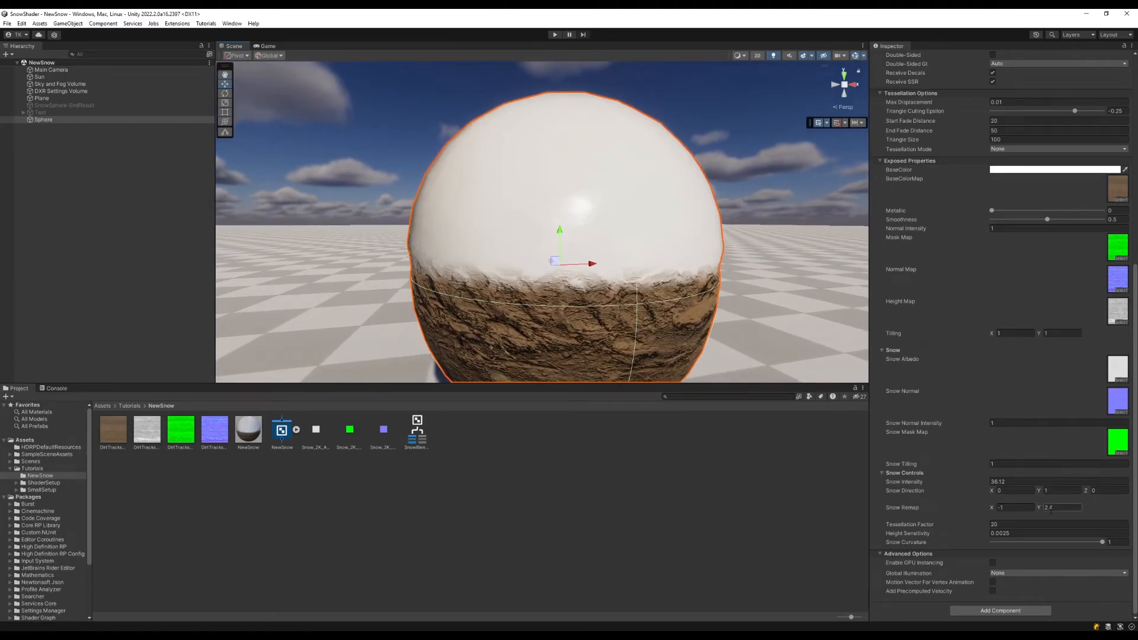
{"action": "type", "text": "2.2"}
{"action": "key", "text": "BackSpace"}
{"action": "key", "text": "BackSpace"}
{"action": "key", "text": "BackSpace"}
{"action": "type", "text": "0.6"}
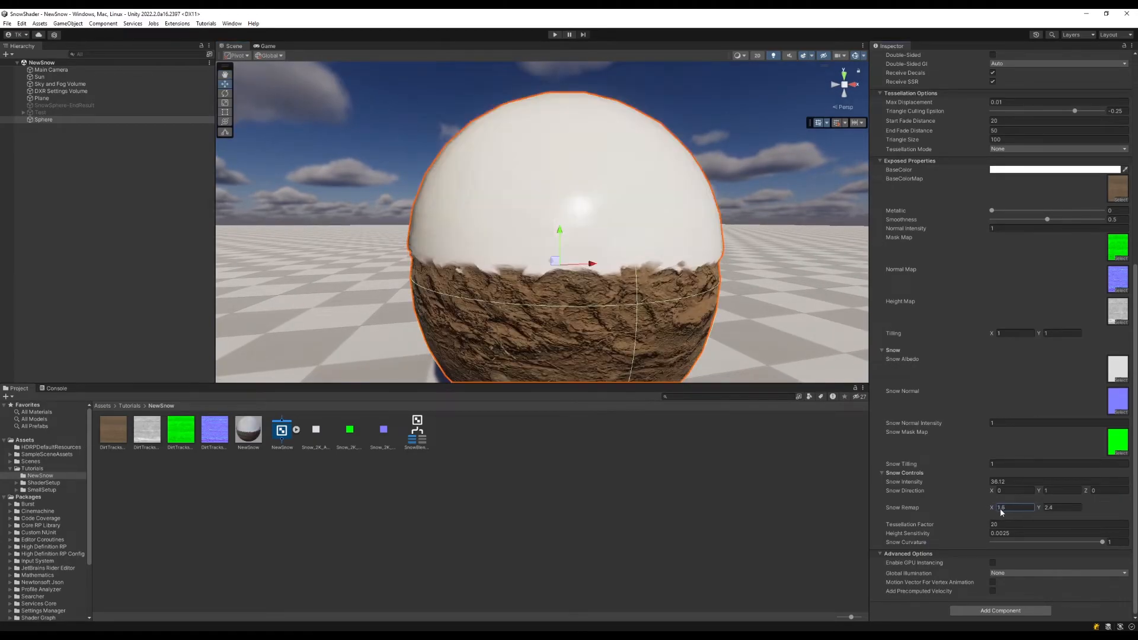
{"action": "key", "text": "BackSpace"}
{"action": "key", "text": "BackSpace"}
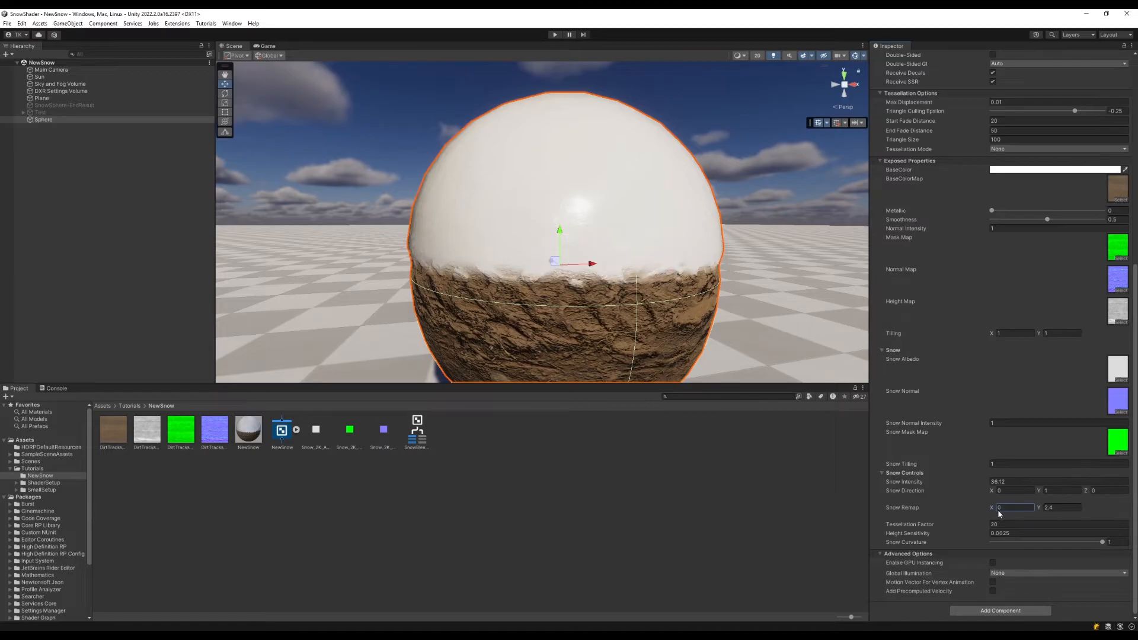
{"action": "key", "text": "BackSpace"}
{"action": "type", "text": "-0.4"}
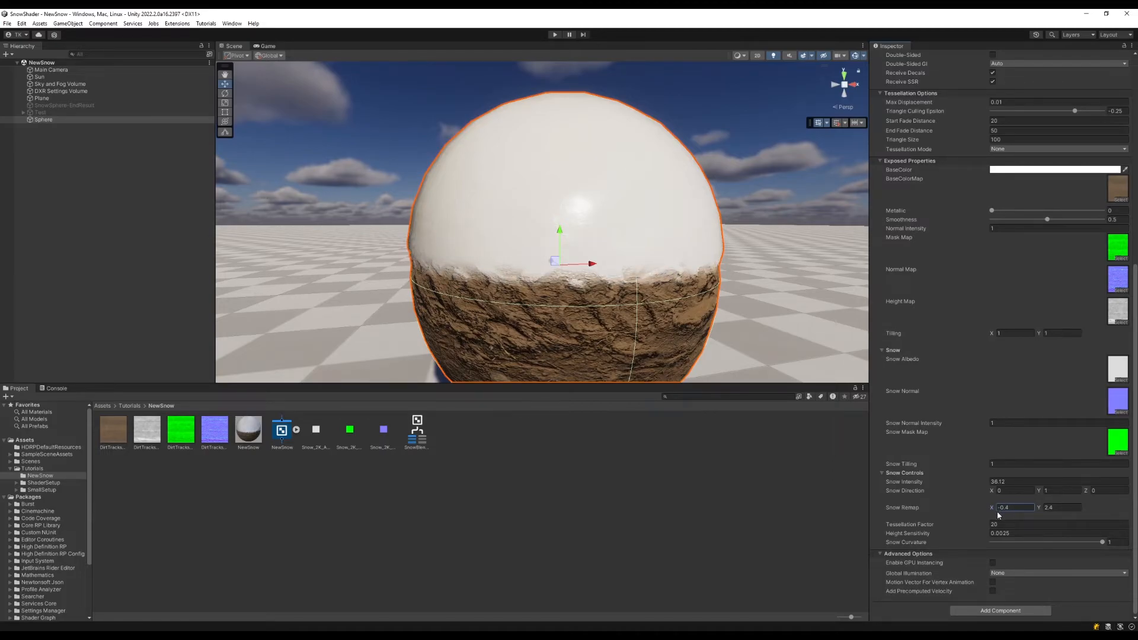
Set the Snow Remap X value to -0.1 and the Y value to 4
{"action": "left_click_drag", "start_coordinate": [998, 508], "coordinate": [1014, 509]}
{"action": "type", "text": "-0.1"}
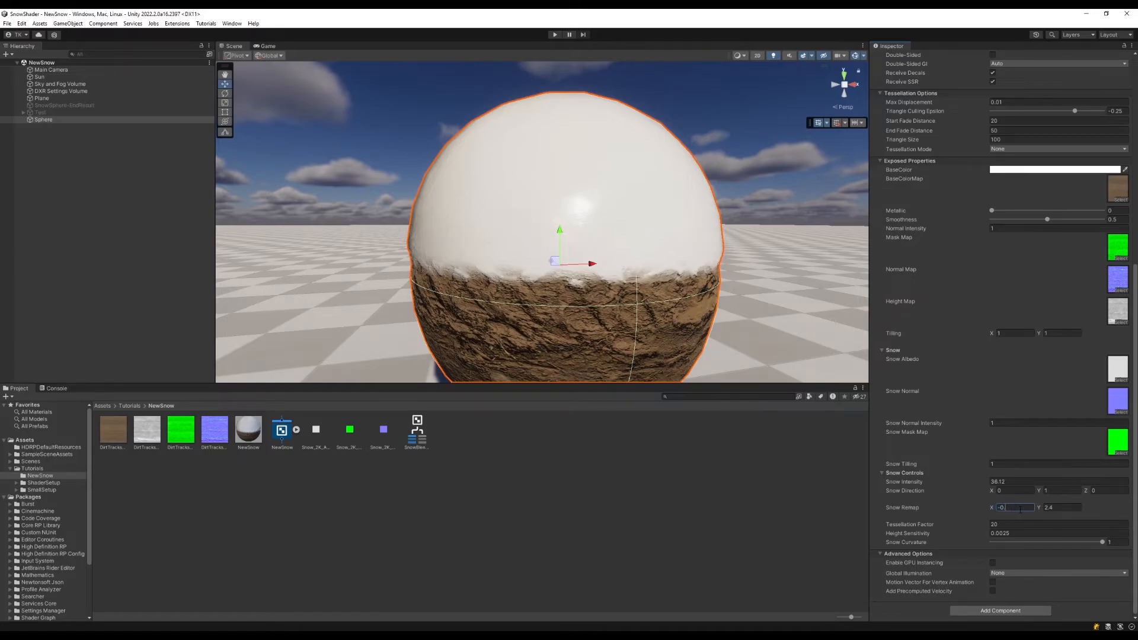
{"action": "left_click", "coordinate": [1041, 508]}
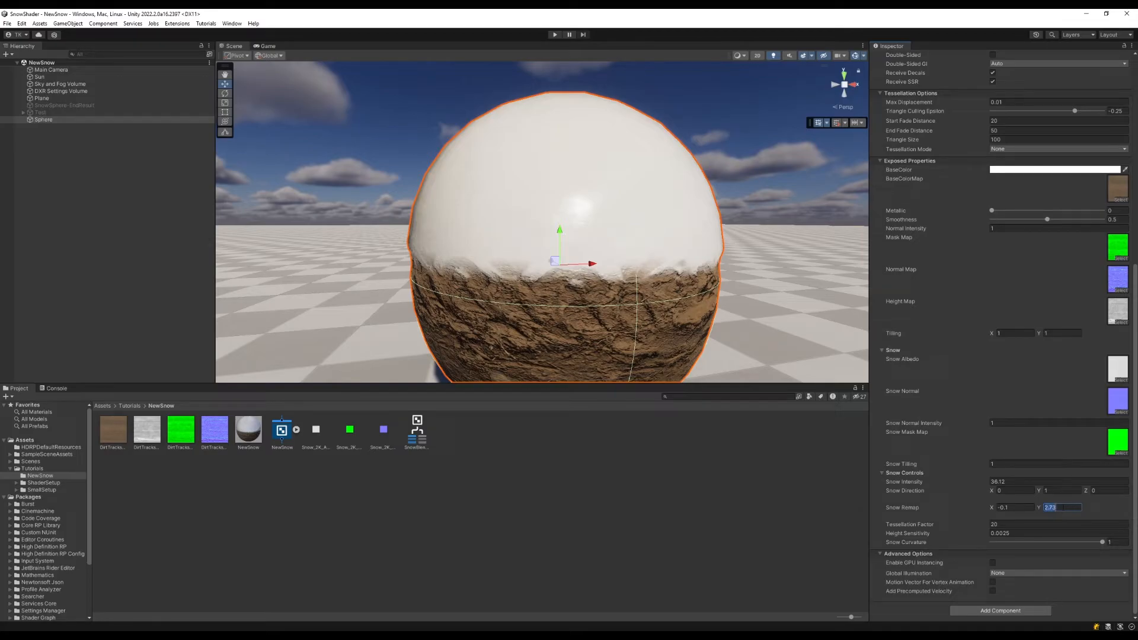
{"action": "type", "text": "4"}
Deselect the sphere and examine its displaced snow layer and snow edge from different distances and angles
{"action": "left_click", "coordinate": [727, 160]}
{"action": "key", "text": "s"}
{"action": "right_click_drag", "start_coordinate": [727, 160], "coordinate": [710, 193]}
{"action": "key", "text": "a"}
{"action": "key", "text": "w"}
{"action": "key", "text": "s"}
{"action": "key", "text": "w"}
{"action": "key", "text": "w"}
{"action": "key", "text": "s"}
{"action": "key", "text": "w"}
{"action": "key", "text": "s"}
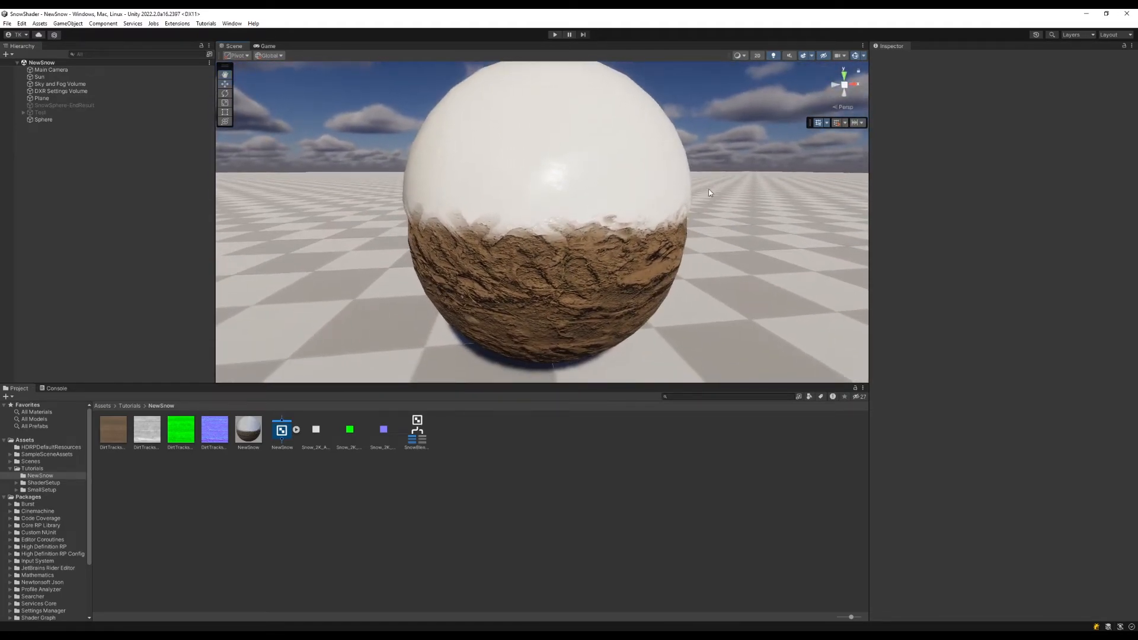
{"action": "scroll", "coordinate": [705, 187], "scroll_direction": "down", "scroll_amount": 2}
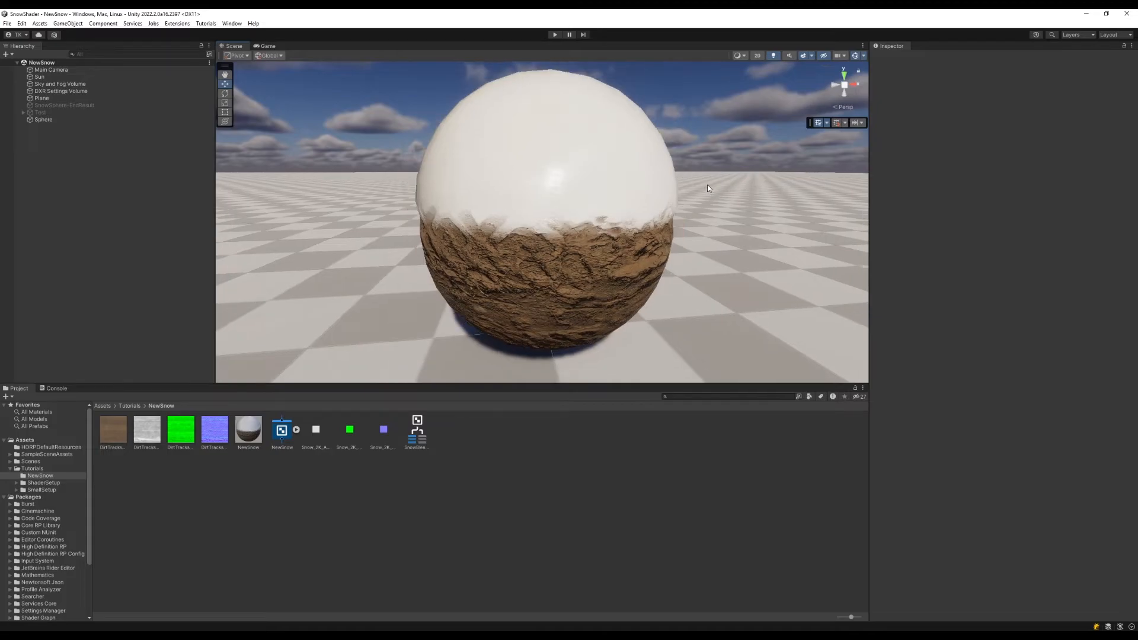
{"action": "right_click_drag", "start_coordinate": [630, 227], "coordinate": [629, 229]}
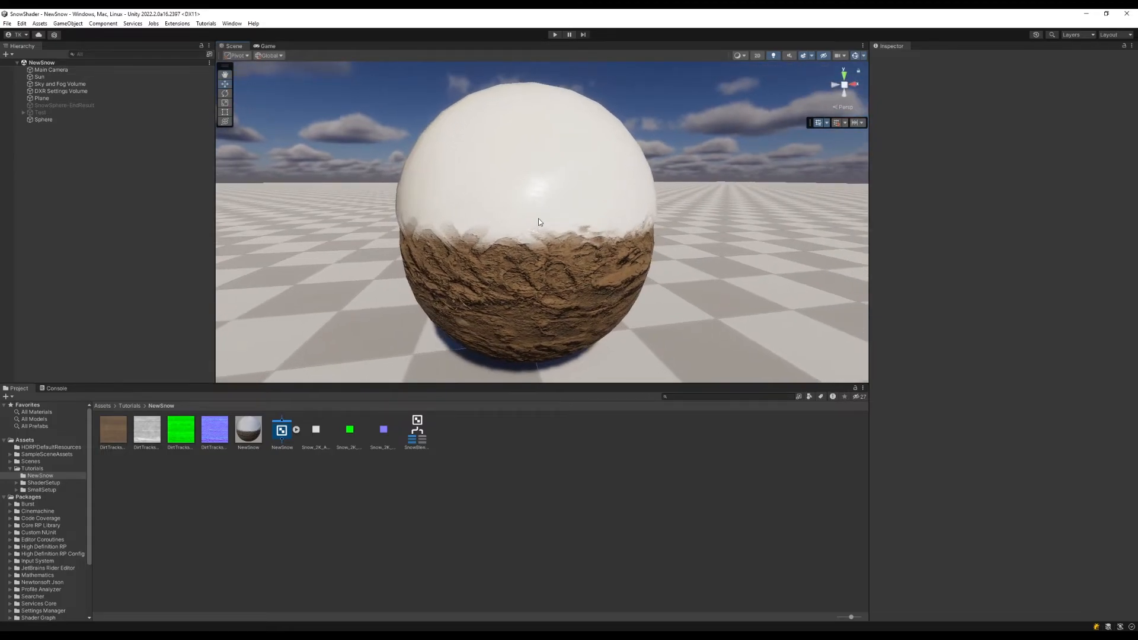
Bring the NewSnow shader graph window back, maximise it, and show the mask map Lerp nodes
{"action": "left_click_drag", "start_coordinate": [1137, 232], "coordinate": [148, 165]}
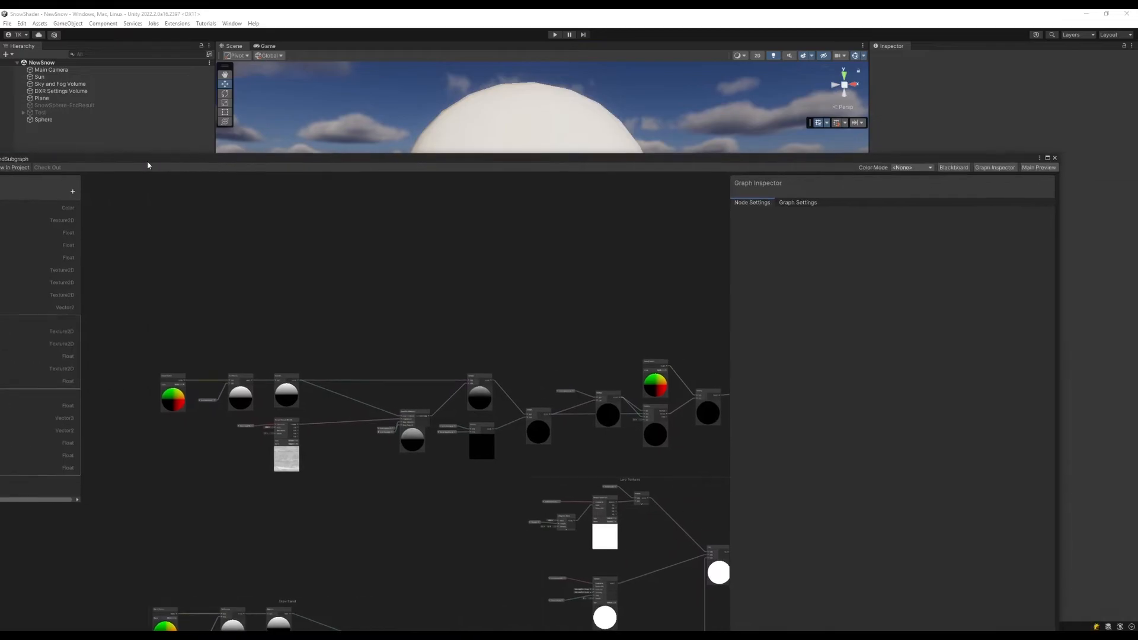
{"action": "left_click", "coordinate": [1047, 157]}
{"action": "middle_click_drag", "start_coordinate": [574, 322], "coordinate": [436, 199]}
{"action": "middle_click_drag", "start_coordinate": [594, 418], "coordinate": [546, 257]}
{"action": "scroll", "coordinate": [557, 429], "scroll_direction": "up", "scroll_amount": 3}
{"action": "scroll", "coordinate": [552, 419], "scroll_direction": "up", "scroll_amount": 2}
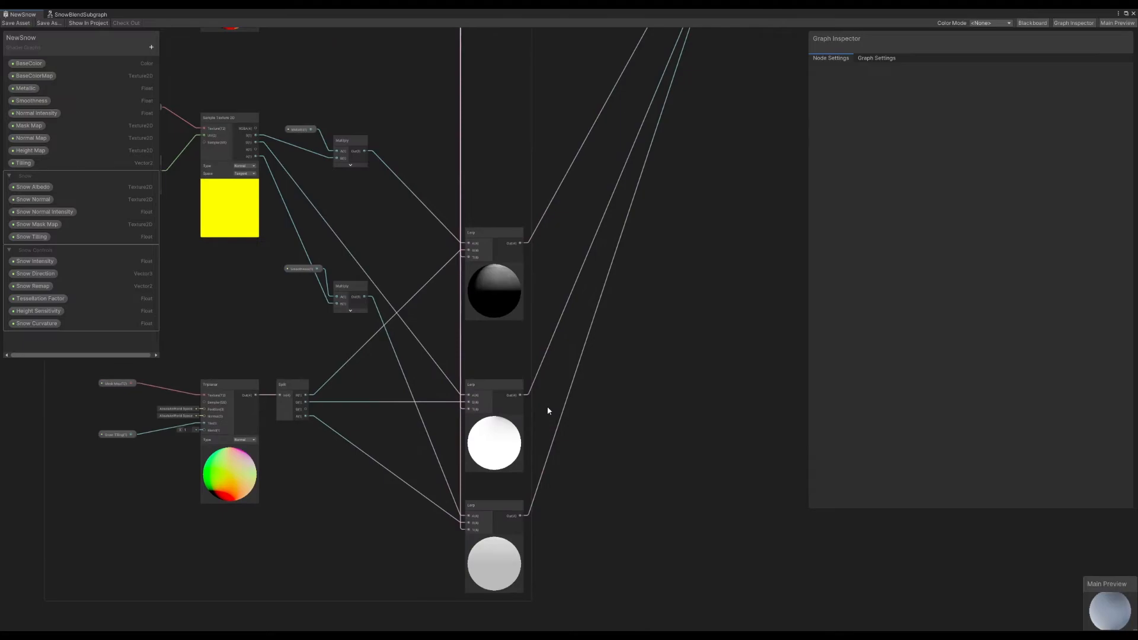
Set the texture type of the Mask Map's Sample Texture 2D node to Default
{"action": "middle_click_drag", "start_coordinate": [371, 330], "coordinate": [423, 378]}
{"action": "scroll", "coordinate": [423, 378], "scroll_direction": "up", "scroll_amount": 2}
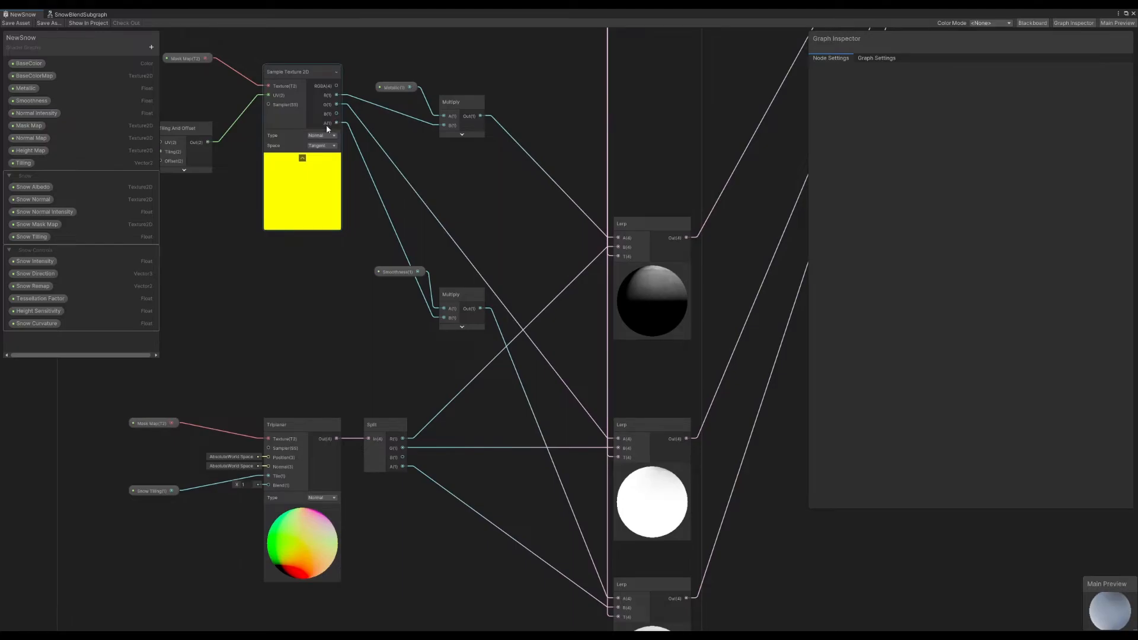
{"action": "middle_click_drag", "start_coordinate": [307, 127], "coordinate": [425, 175]}
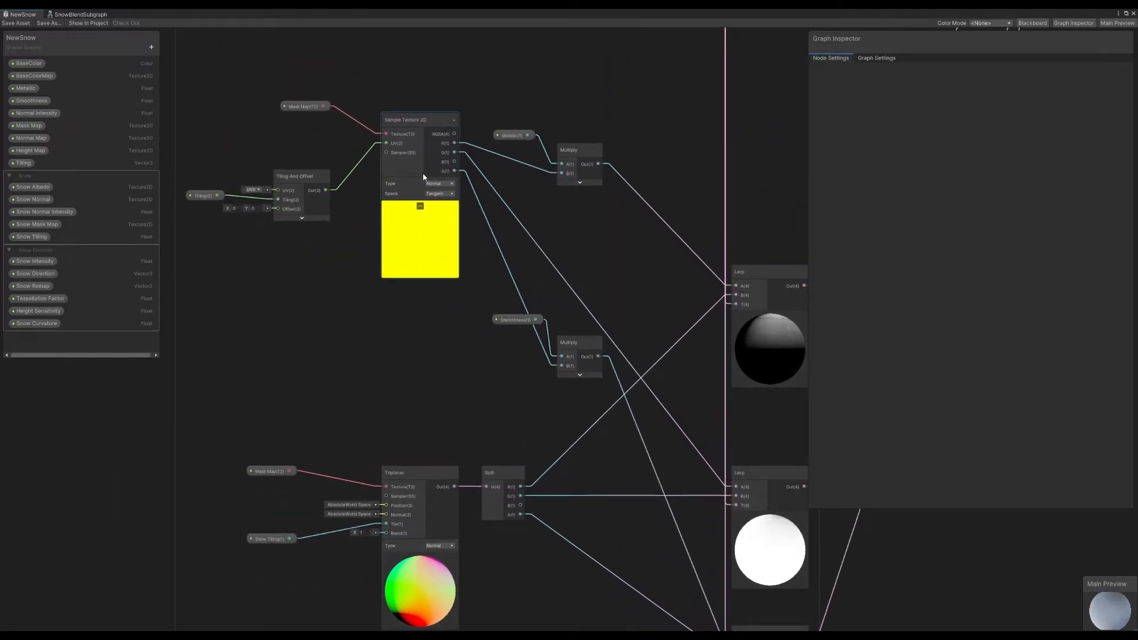
{"action": "scroll", "coordinate": [423, 176], "scroll_direction": "down", "scroll_amount": 6}
{"action": "scroll", "coordinate": [413, 226], "scroll_direction": "up", "scroll_amount": 5}
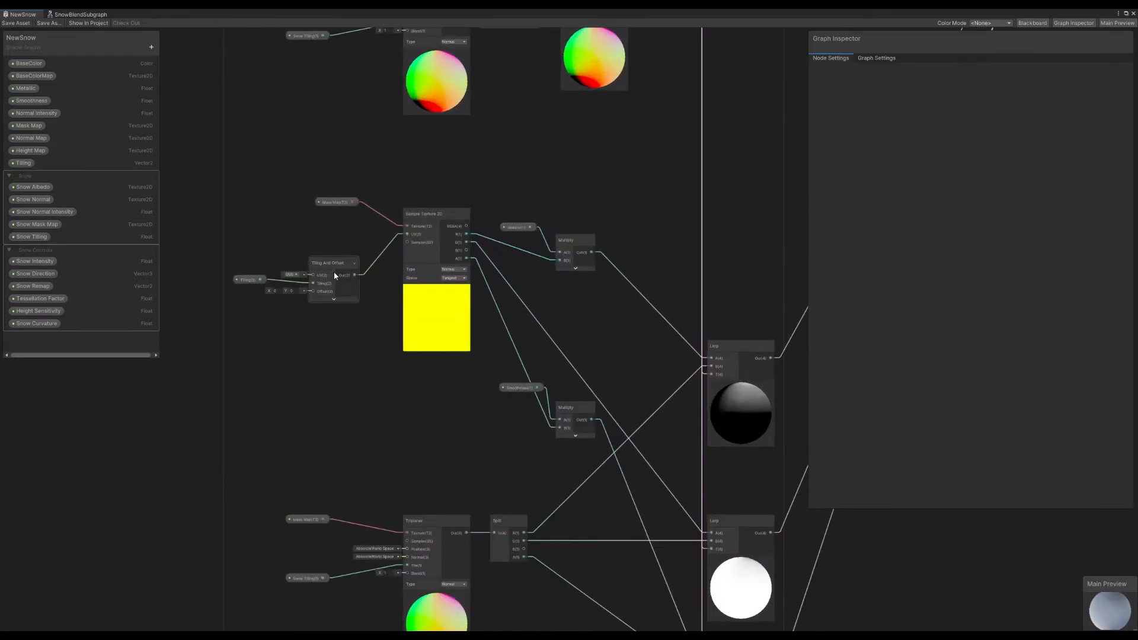
{"action": "left_click", "coordinate": [453, 269]}
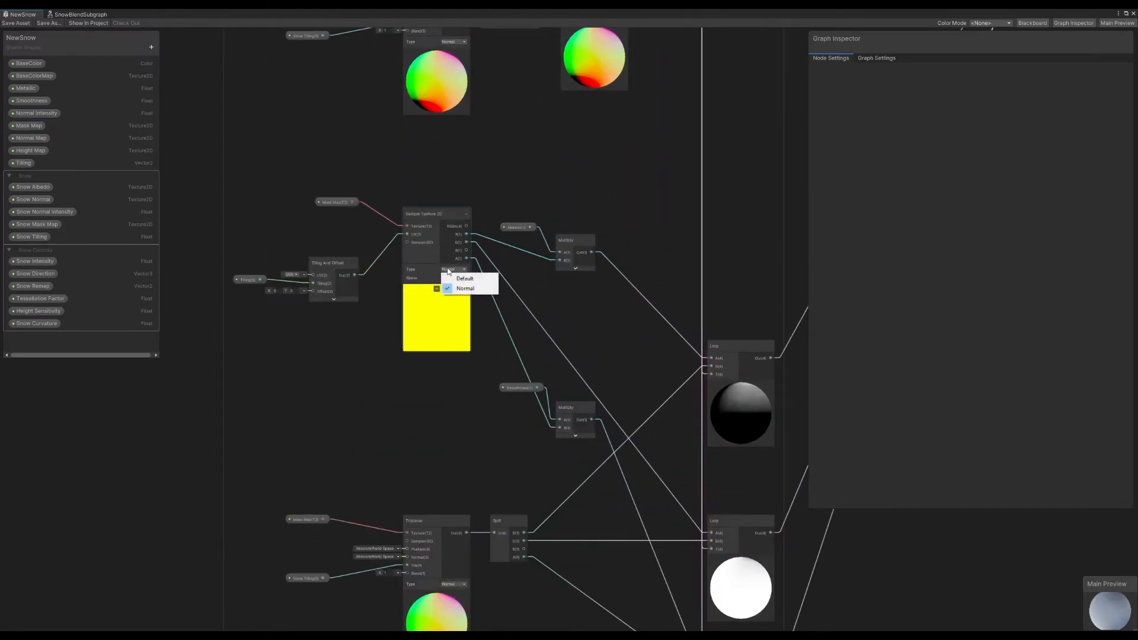
{"action": "left_click", "coordinate": [464, 279]}
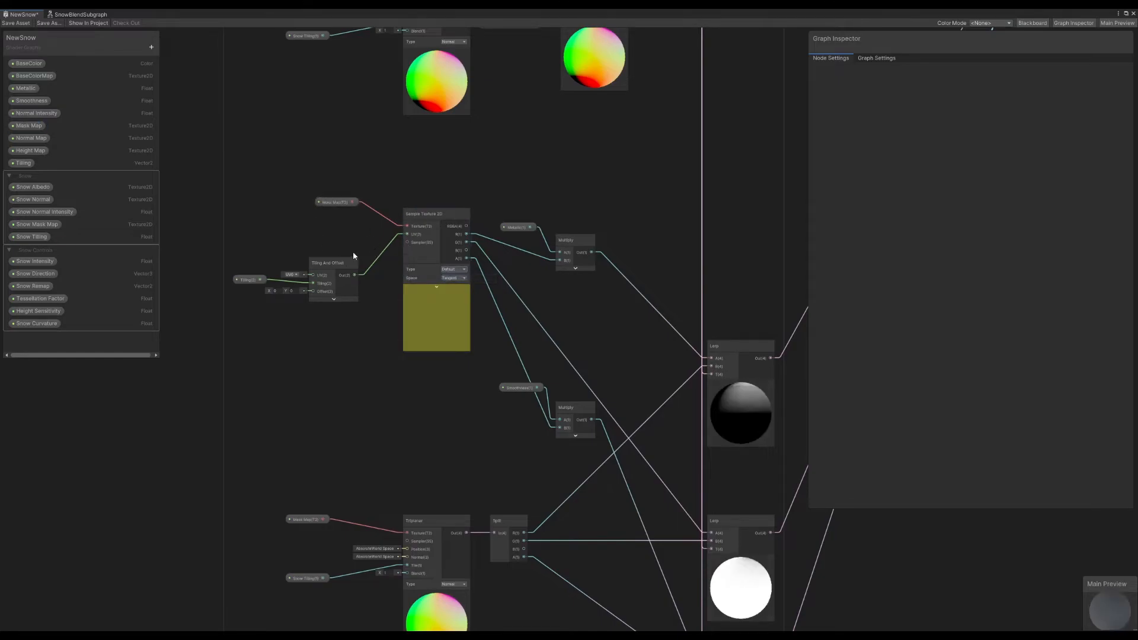
Set the type of the snow mask map's Triplanar node to Default
{"action": "middle_click_drag", "start_coordinate": [429, 496], "coordinate": [414, 347]}
{"action": "scroll", "coordinate": [434, 462], "scroll_direction": "up", "scroll_amount": 3}
{"action": "left_click", "coordinate": [442, 414]}
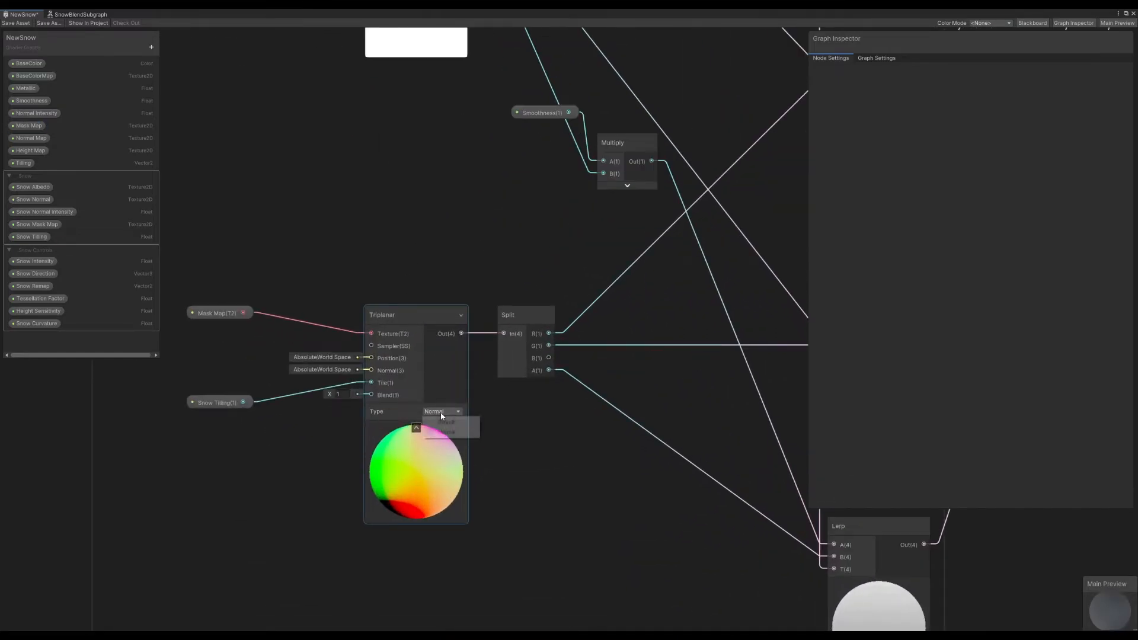
{"action": "left_click", "coordinate": [445, 422]}
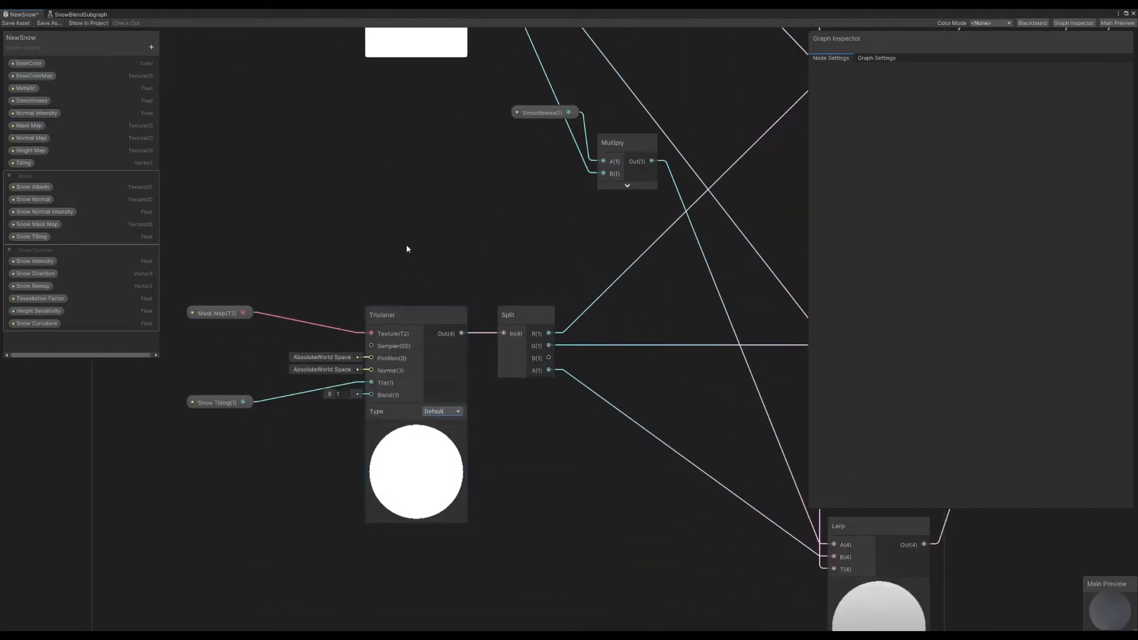
{"action": "middle_click_drag", "start_coordinate": [399, 232], "coordinate": [421, 338]}
{"action": "scroll", "coordinate": [432, 292], "scroll_direction": "down", "scroll_amount": 3}
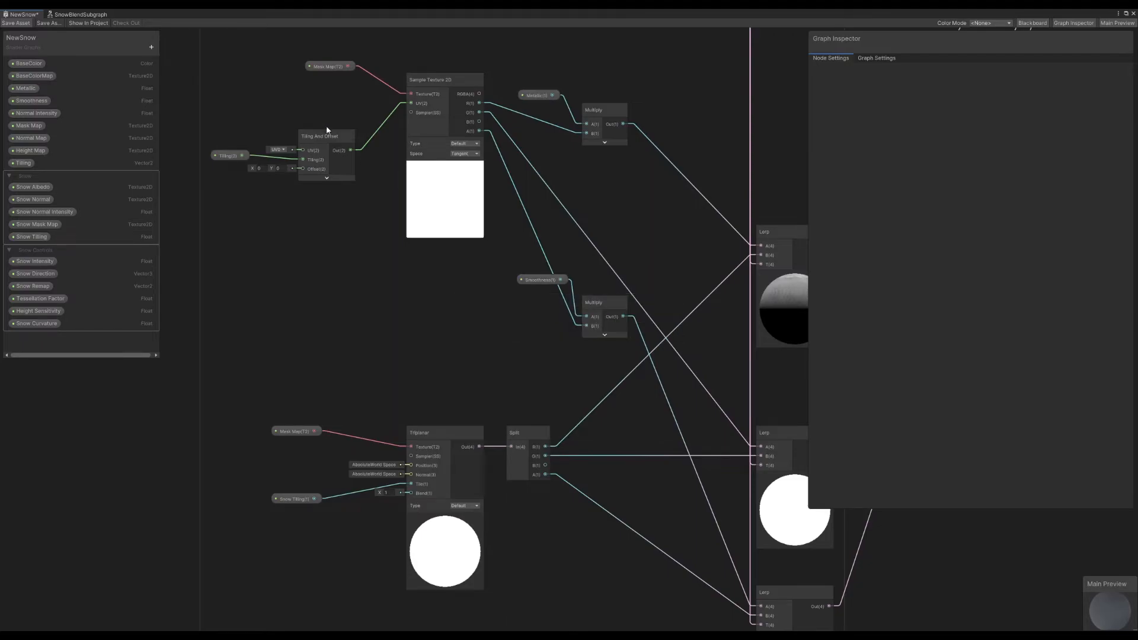
Move the graph window off the main editor and examine the snow-covered sphere from a slightly different angle
{"action": "left_click_drag", "start_coordinate": [197, 14], "coordinate": [651, 639]}
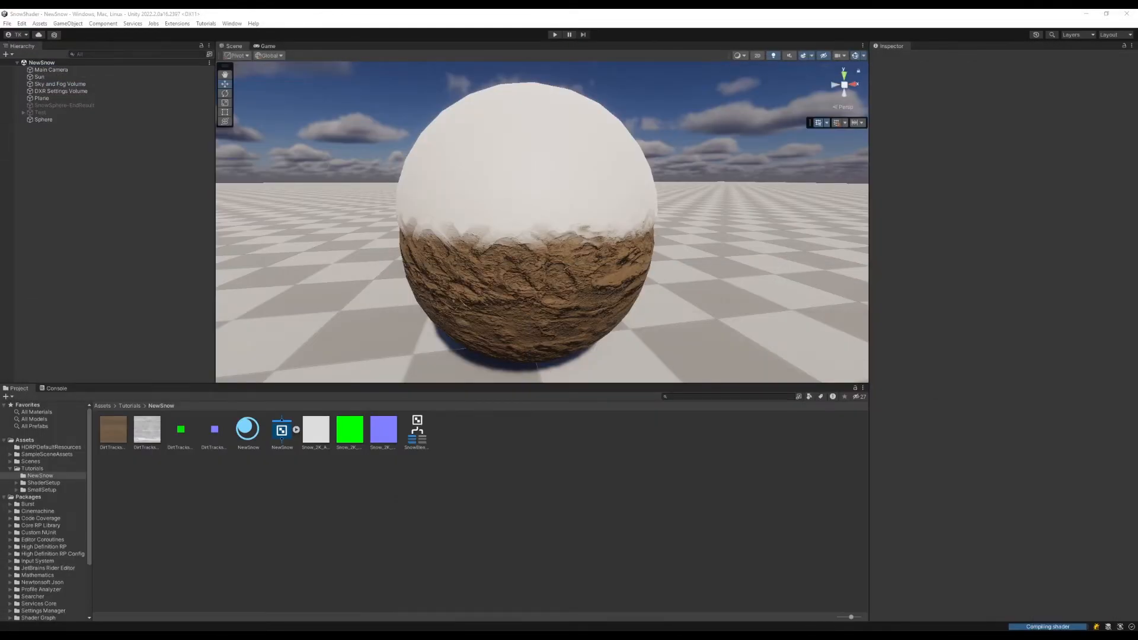
{"action": "right_click_drag", "start_coordinate": [552, 191], "coordinate": [591, 165]}
{"action": "mouse_move", "coordinate": [582, 215]}
{"action": "right_mouse_down"}
{"action": "mouse_move", "coordinate": [550, 204]}
{"action": "mouse_move", "coordinate": [574, 218]}
{"action": "right_mouse_up"}
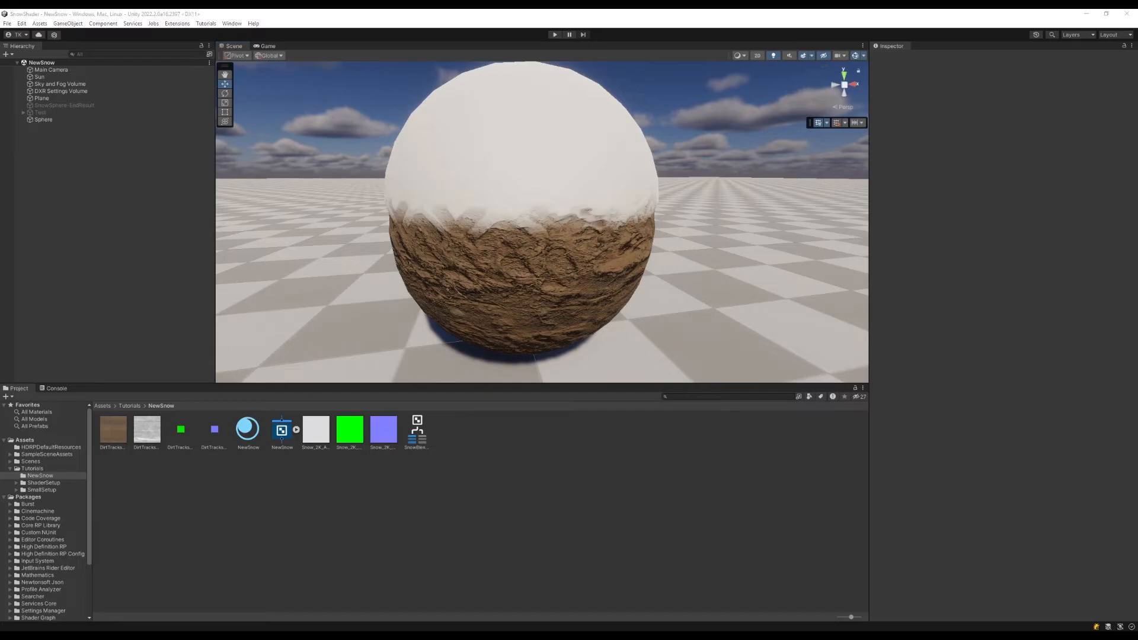
Inspect the sphere's tessellated mesh up close in Wireframe mode, and return the scene view to Shaded
{"action": "left_click", "coordinate": [741, 55]}
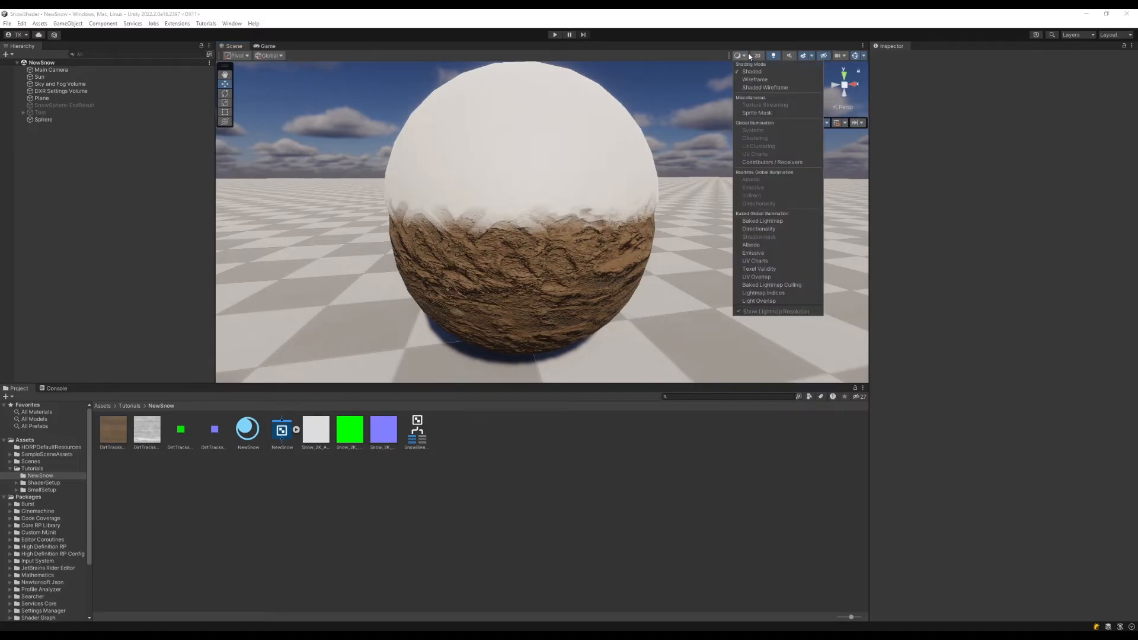
{"action": "left_click", "coordinate": [754, 80]}
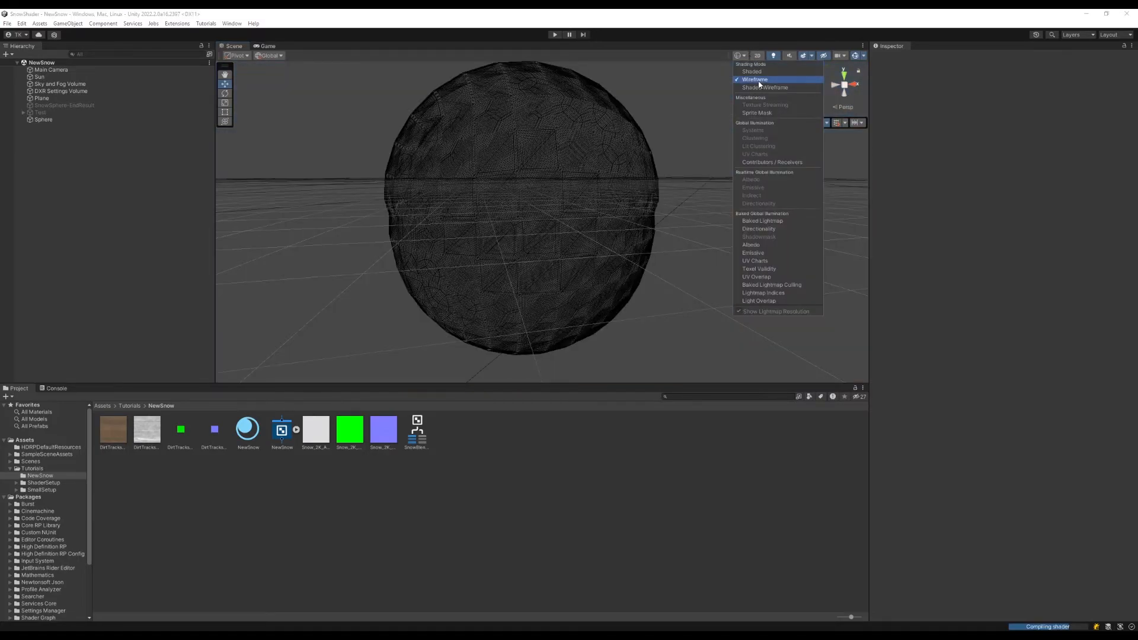
{"action": "right_click_drag", "start_coordinate": [601, 124], "coordinate": [607, 117]}
{"action": "mouse_move", "coordinate": [583, 222]}
{"action": "right_mouse_down"}
{"action": "mouse_move", "coordinate": [574, 213]}
{"action": "mouse_move", "coordinate": [593, 218]}
{"action": "mouse_move", "coordinate": [582, 193]}
{"action": "mouse_move", "coordinate": [523, 267]}
{"action": "right_mouse_up"}
{"action": "key", "text": "s"}
{"action": "key", "text": "w"}
{"action": "key", "text": "w"}
{"action": "key", "text": "s"}
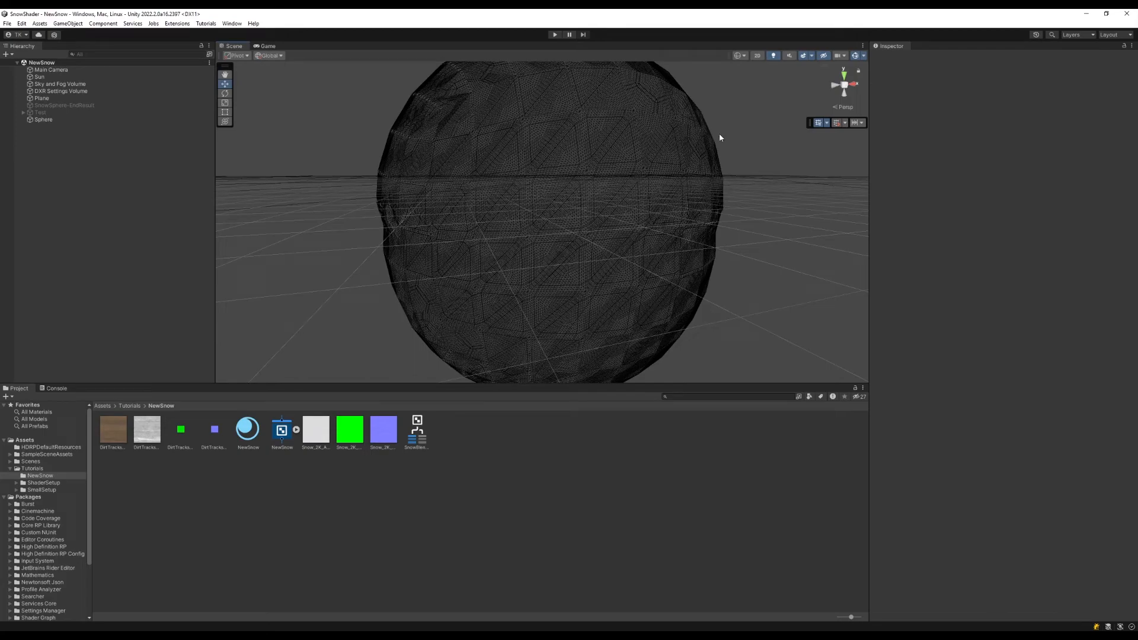
{"action": "left_click", "coordinate": [738, 55]}
{"action": "left_click", "coordinate": [755, 71]}
{"action": "scroll", "coordinate": [513, 180], "scroll_direction": "down", "scroll_amount": 1}
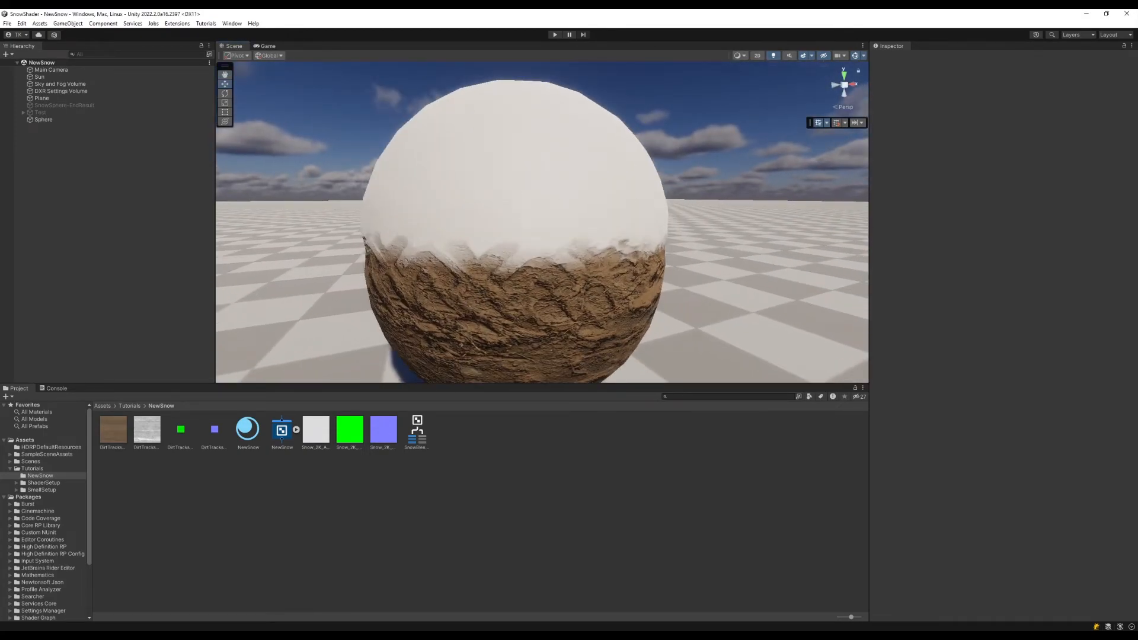
Bring back and maximise the shader graph, group the vertex displacement nodes, and title the group as the snow blend displacement
{"action": "left_click_drag", "start_coordinate": [1137, 159], "coordinate": [63, 185]}
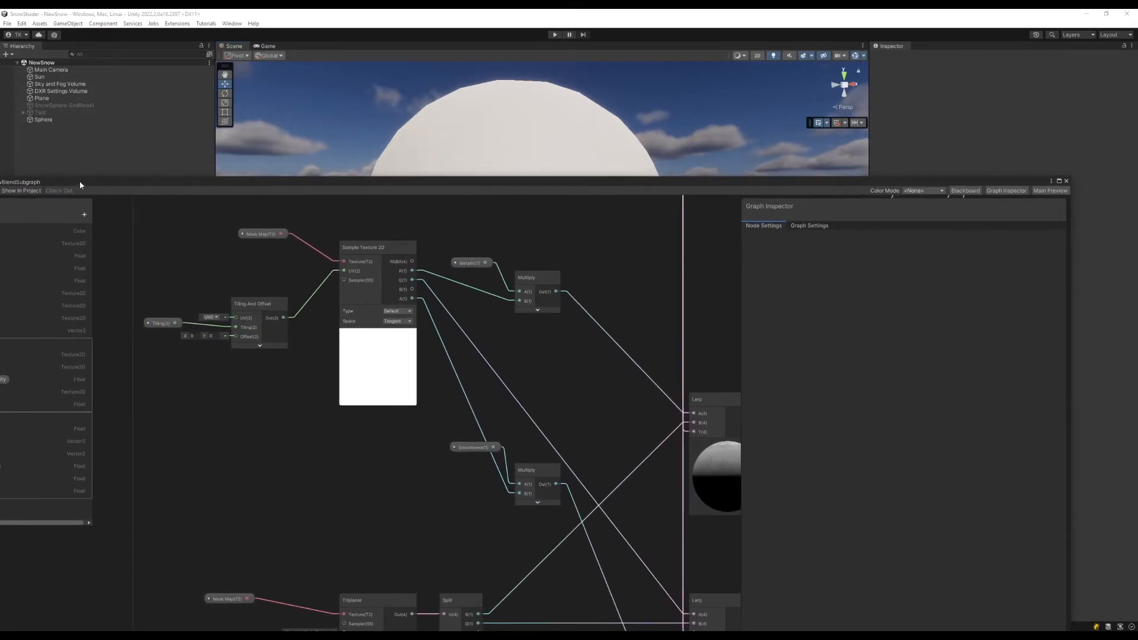
{"action": "left_click", "coordinate": [1059, 180]}
{"action": "scroll", "coordinate": [393, 237], "scroll_direction": "down", "scroll_amount": 6}
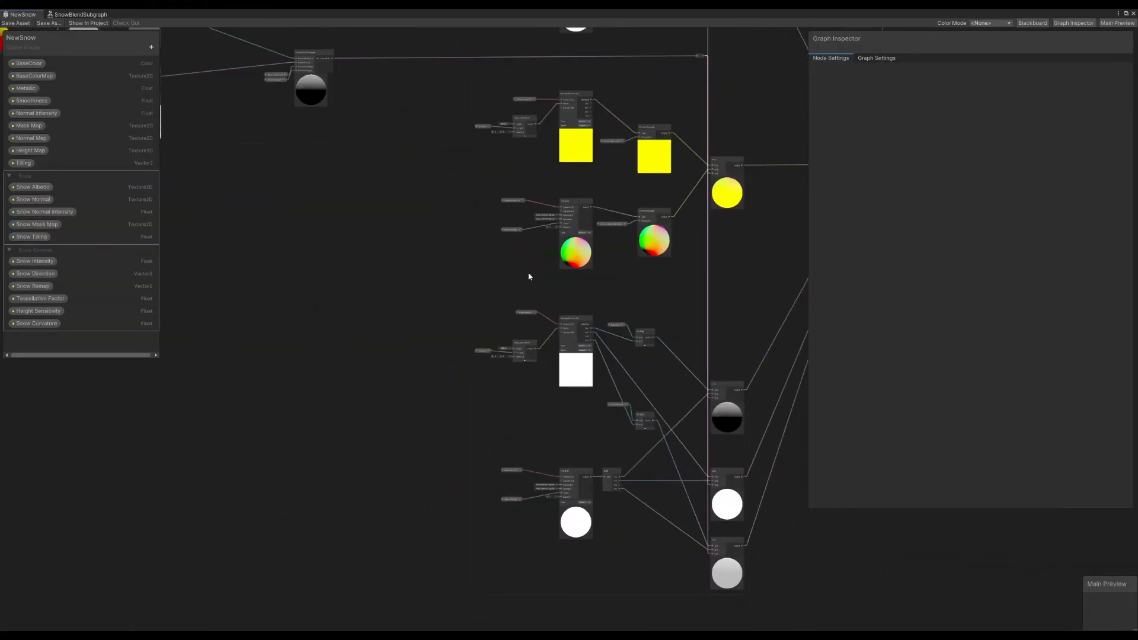
{"action": "middle_click_drag", "start_coordinate": [380, 127], "coordinate": [397, 341]}
{"action": "left_click_drag", "start_coordinate": [719, 321], "coordinate": [662, 305]}
{"action": "scroll", "coordinate": [616, 295], "scroll_direction": "up", "scroll_amount": 3}
{"action": "right_click", "coordinate": [628, 291]}
{"action": "left_click", "coordinate": [652, 418]}
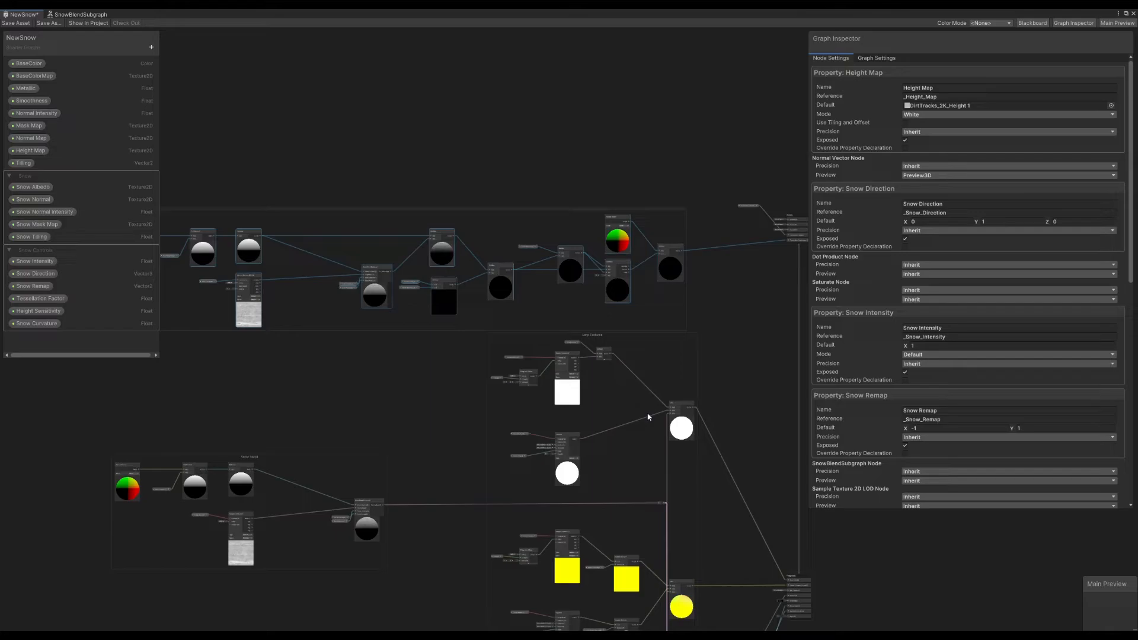
{"action": "key", "text": "Return"}
Move the snow blend displacement group slightly away from the Vertex block
{"action": "left_click", "coordinate": [390, 163]}
{"action": "scroll", "coordinate": [382, 184], "scroll_direction": "up", "scroll_amount": 6}
{"action": "scroll", "coordinate": [383, 148], "scroll_direction": "down", "scroll_amount": 6}
{"action": "middle_click_drag", "start_coordinate": [382, 147], "coordinate": [499, 178]}
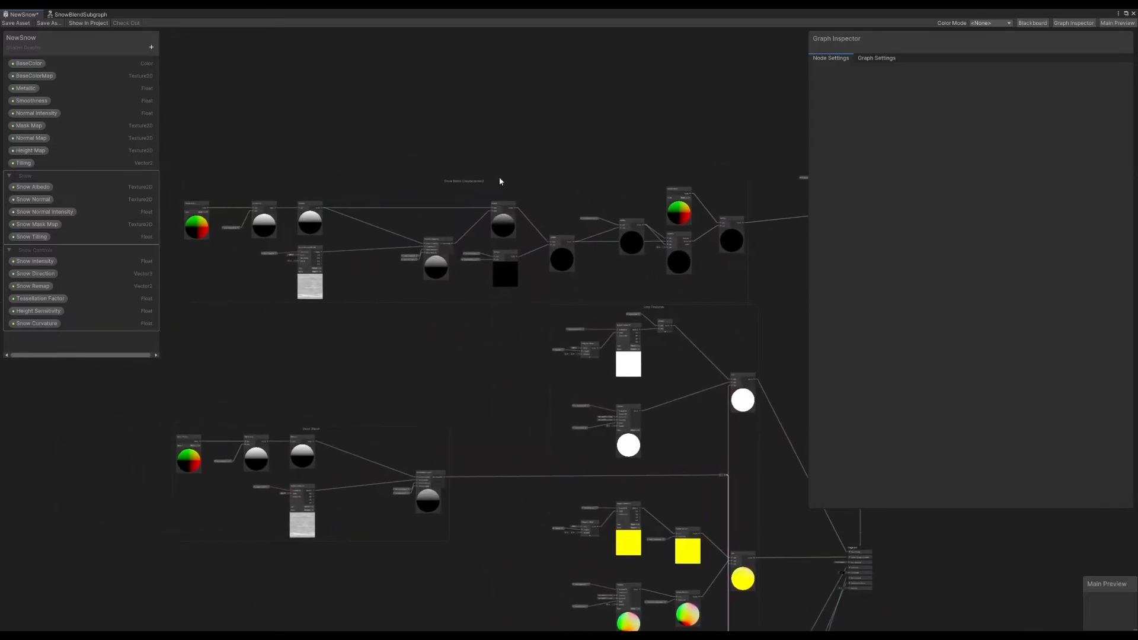
{"action": "left_click_drag", "start_coordinate": [472, 182], "coordinate": [453, 179]}
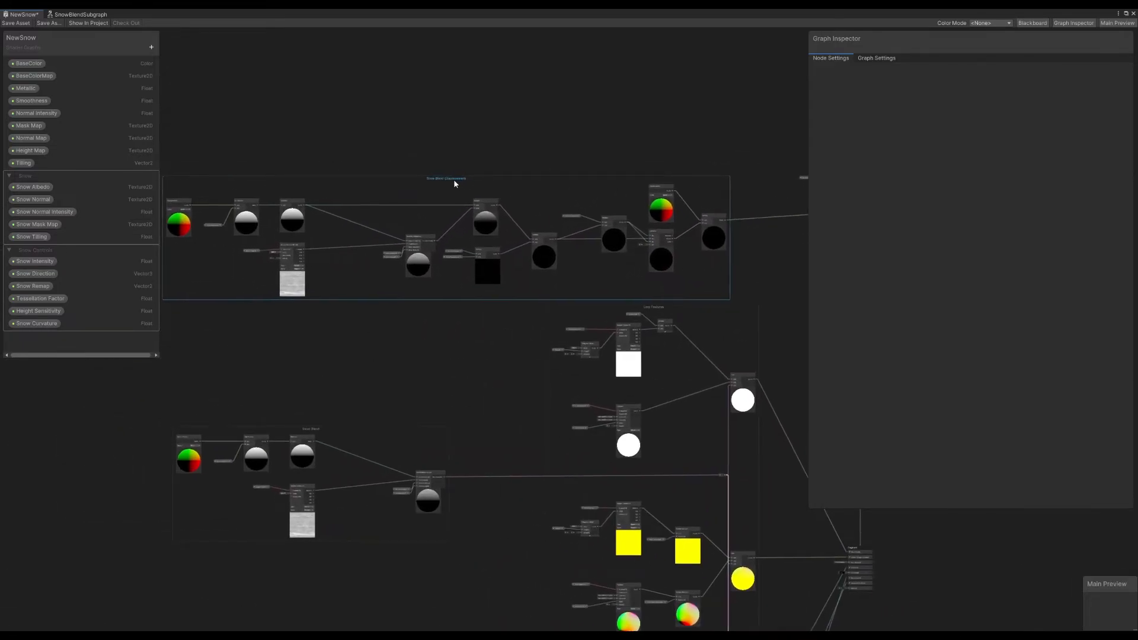
{"action": "left_click", "coordinate": [464, 140]}
Move the Tessellation Factor property node farther from the Vertex block to free space between them
{"action": "middle_click_drag", "start_coordinate": [574, 141], "coordinate": [297, 196]}
{"action": "scroll", "coordinate": [403, 208], "scroll_direction": "up", "scroll_amount": 7}
{"action": "middle_click_drag", "start_coordinate": [613, 153], "coordinate": [340, 281]}
{"action": "left_click_drag", "start_coordinate": [454, 388], "coordinate": [254, 319]}
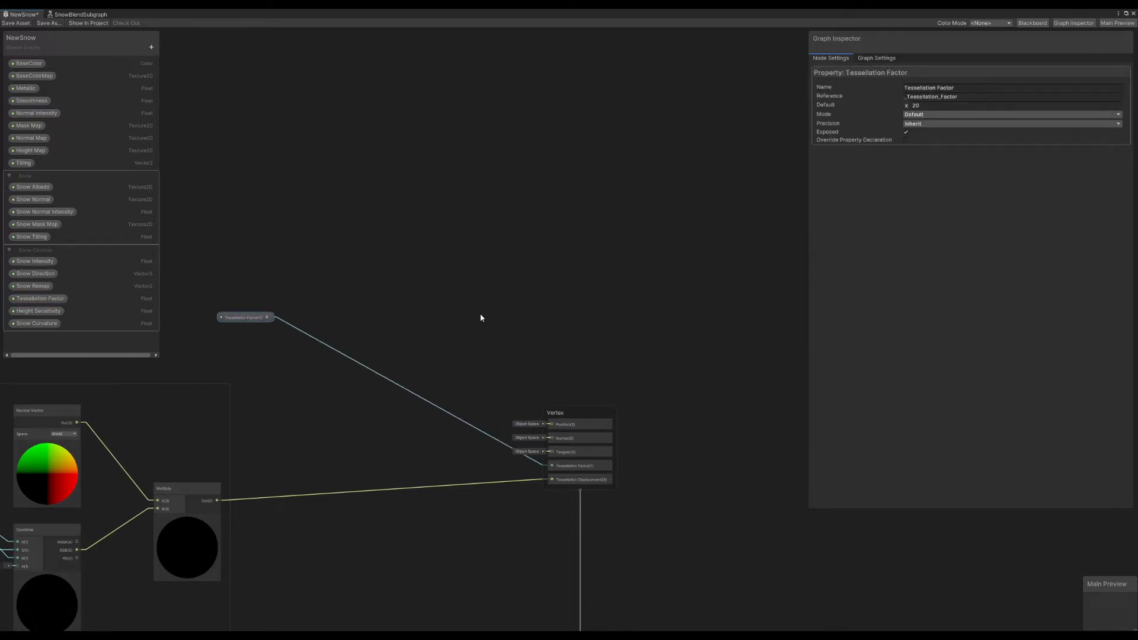
Add a Normal Vector node and place it above the Tessellation Factor property node
{"action": "middle_click_drag", "start_coordinate": [441, 281], "coordinate": [551, 297]}
{"action": "left_click", "coordinate": [452, 235]}
{"action": "key", "text": "space"}
{"action": "type", "text": "nor"}
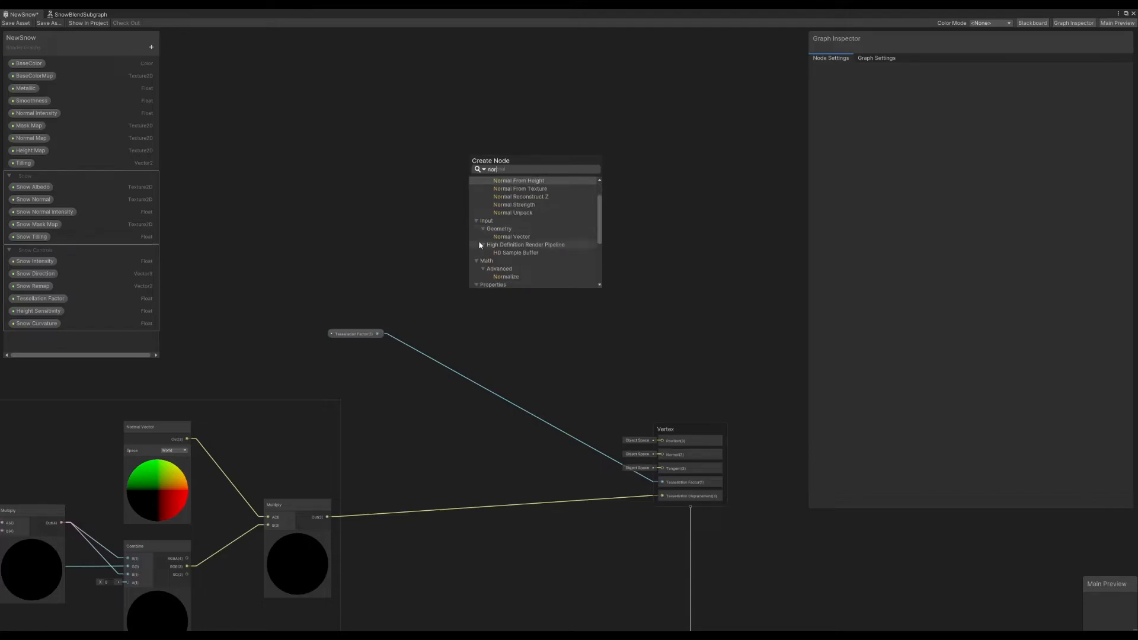
{"action": "left_click", "coordinate": [500, 237]}
{"action": "left_click_drag", "start_coordinate": [492, 255], "coordinate": [338, 222]}
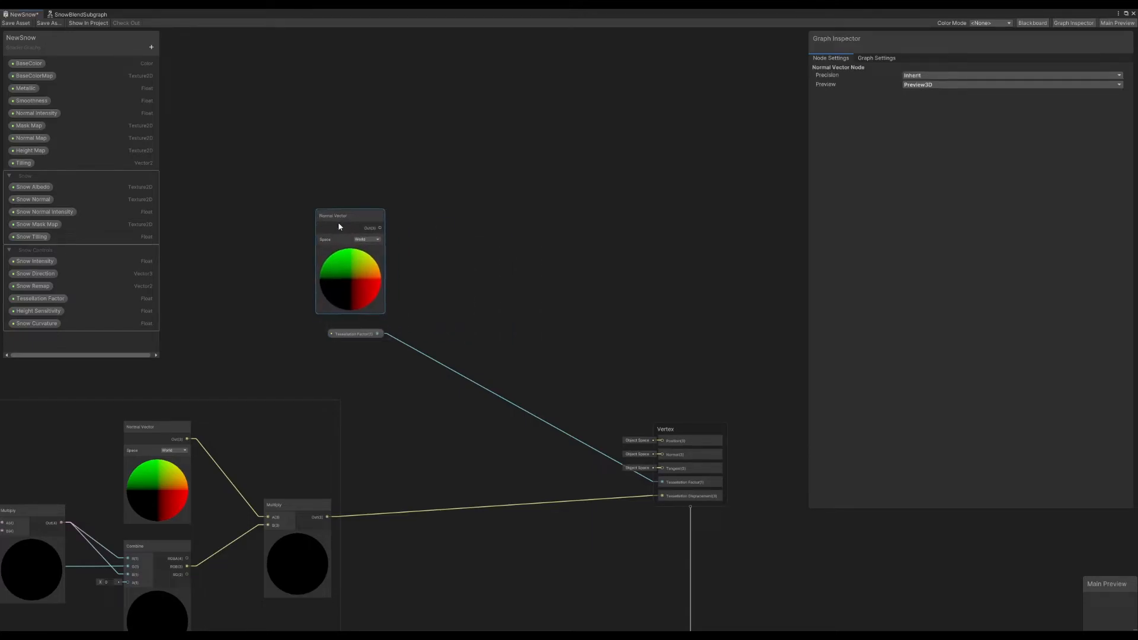
{"action": "left_click", "coordinate": [417, 217]}
{"action": "scroll", "coordinate": [412, 239], "scroll_direction": "up", "scroll_amount": 3}
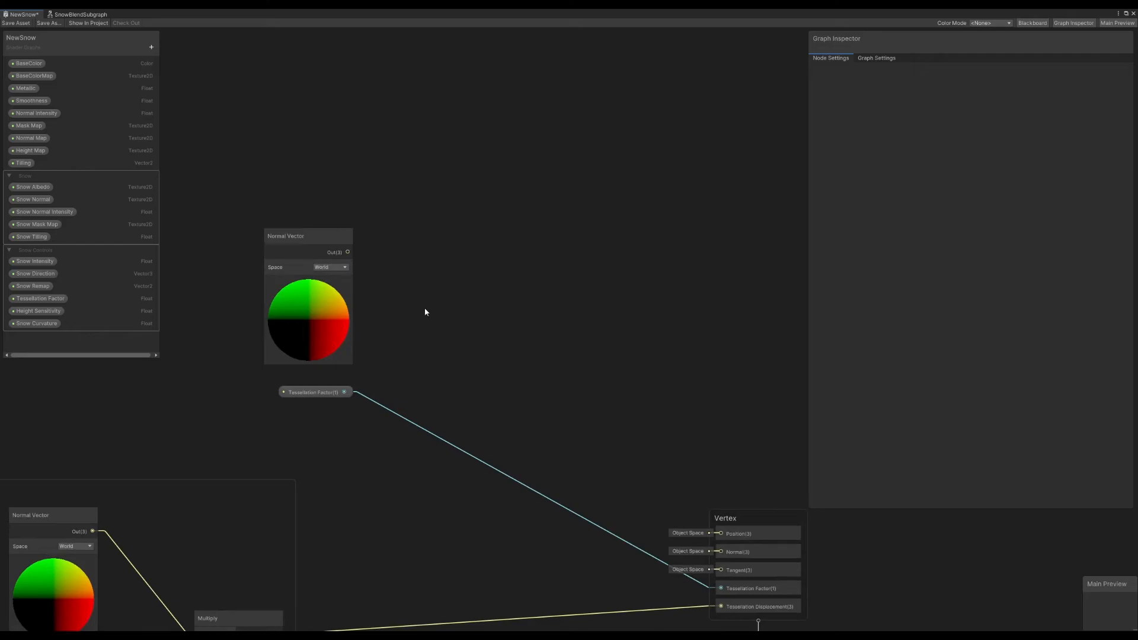
Add a Split node and connect the new Normal Vector output to its input
{"action": "key", "text": "space"}
{"action": "type", "text": "split"}
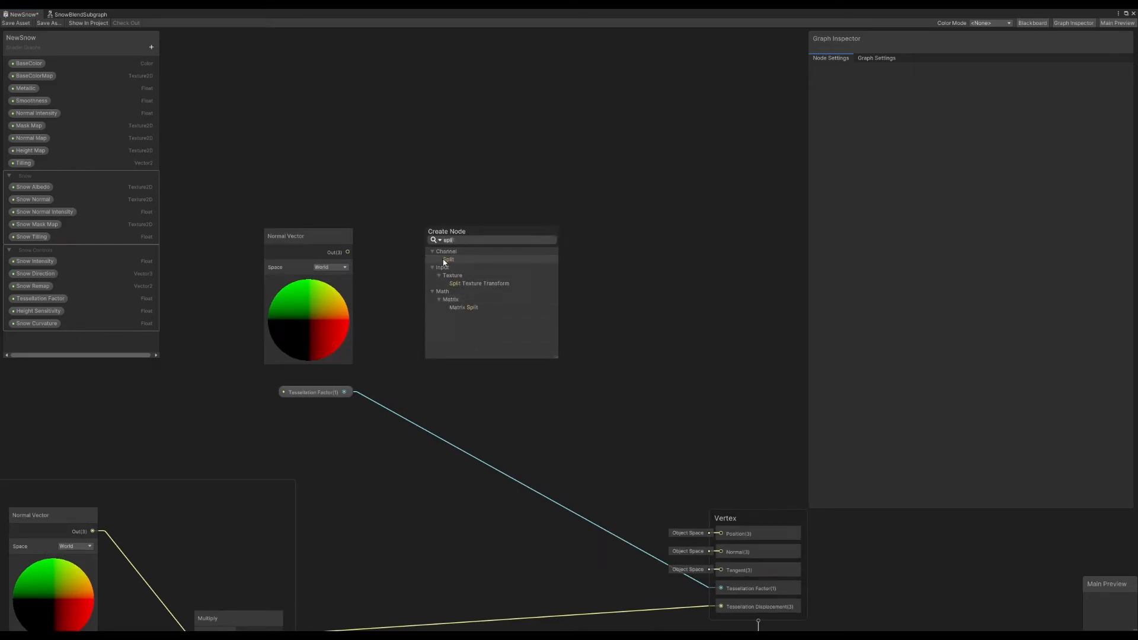
{"action": "left_click", "coordinate": [445, 260]}
{"action": "left_click_drag", "start_coordinate": [348, 252], "coordinate": [426, 239]}
{"action": "left_click", "coordinate": [511, 255]}
Add a Step node and place it beside the Split node
{"action": "middle_click_drag", "start_coordinate": [543, 239], "coordinate": [488, 276]}
{"action": "key", "text": "space"}
{"action": "type", "text": "step"}
{"action": "left_click", "coordinate": [521, 243]}
{"action": "left_click_drag", "start_coordinate": [505, 292], "coordinate": [477, 282]}
{"action": "left_click", "coordinate": [422, 278]}
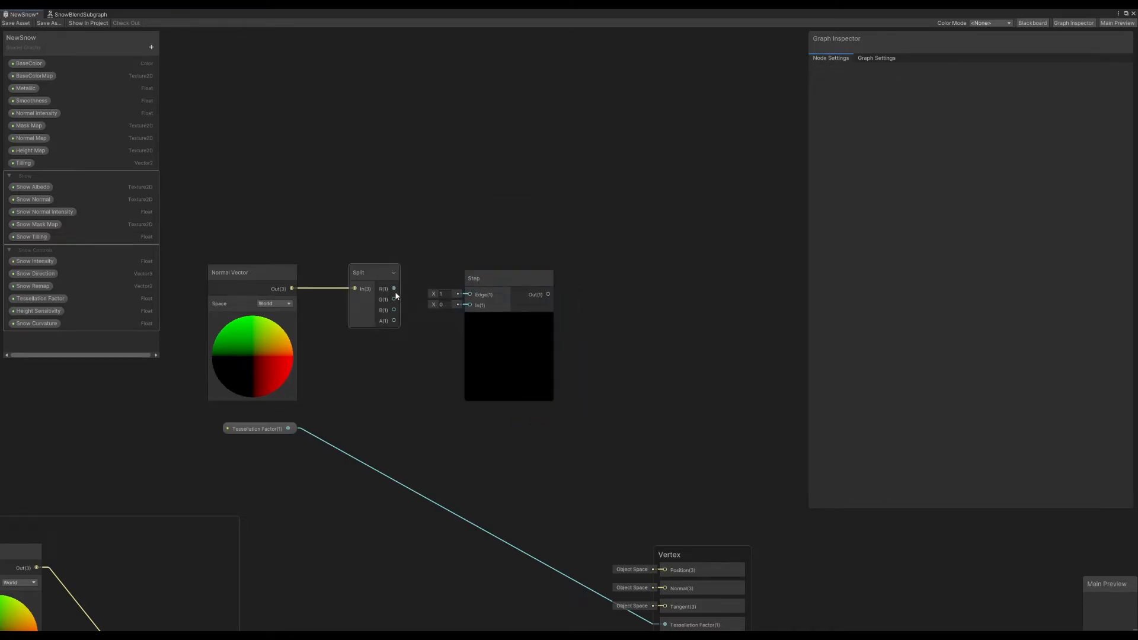
Connect the Split node's G output to the Step node's In, and set the Step's Edge to 0
{"action": "left_click_drag", "start_coordinate": [394, 300], "coordinate": [421, 302]}
{"action": "left_click", "coordinate": [444, 294]}
{"action": "type", "text": "0"}
{"action": "key", "text": "Return"}
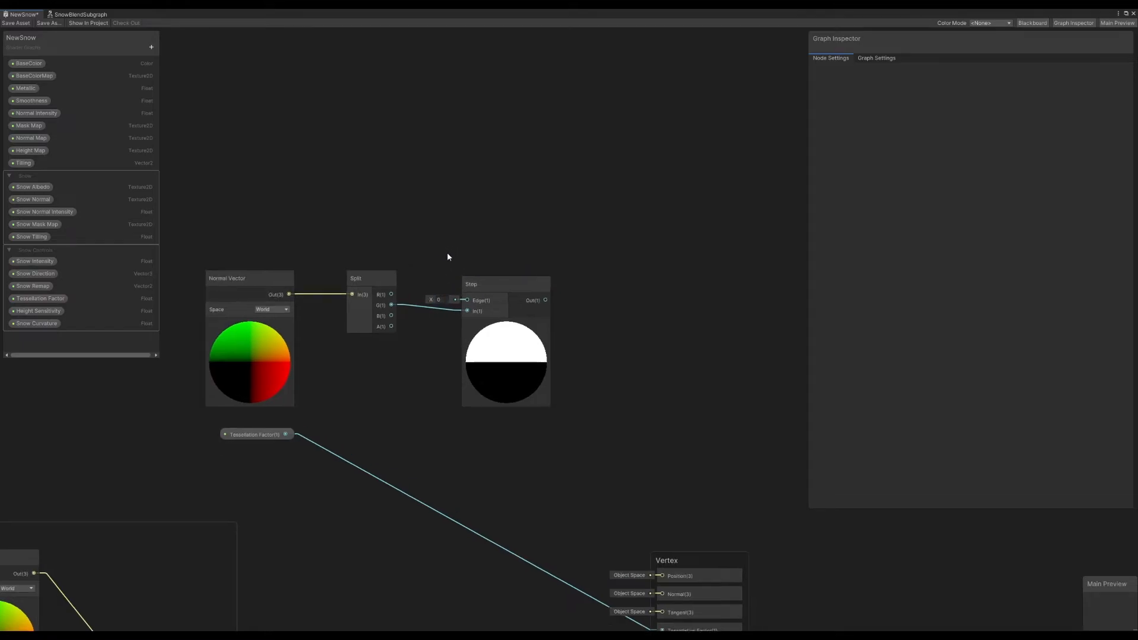
Move Tessellation Factor above the Step node and add a Multiply node, connecting Tessellation Factor to A and the Step output to B
{"action": "left_click_drag", "start_coordinate": [285, 445], "coordinate": [523, 251]}
{"action": "left_click", "coordinate": [499, 220]}
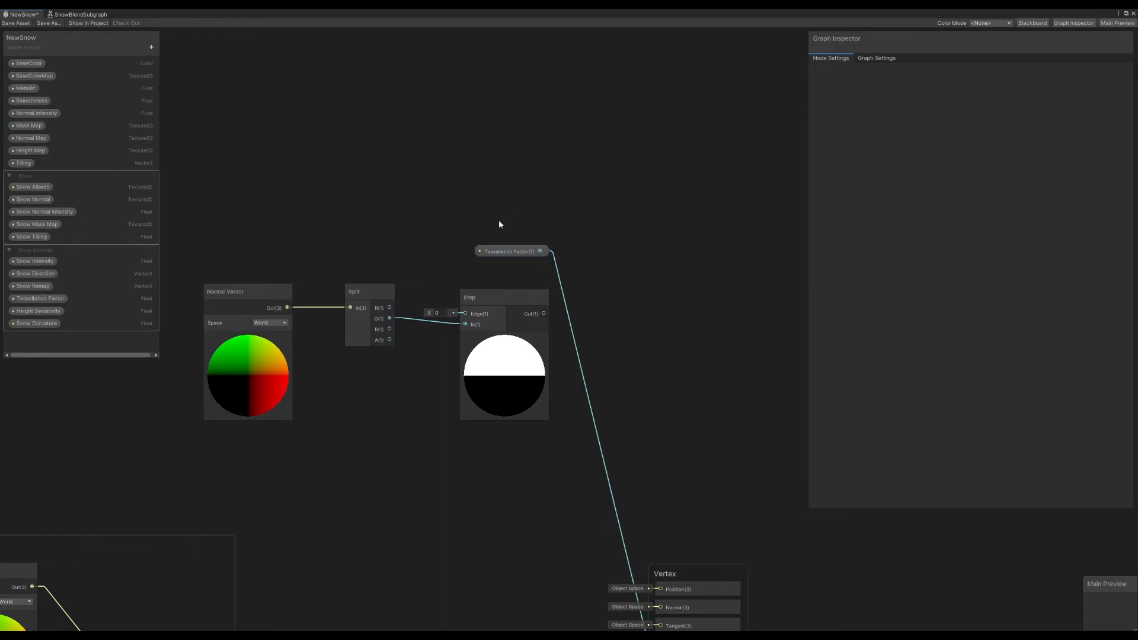
{"action": "key", "text": "space"}
{"action": "type", "text": "mu"}
{"action": "left_click", "coordinate": [539, 215]}
{"action": "left_click_drag", "start_coordinate": [535, 243], "coordinate": [635, 292]}
{"action": "left_click_drag", "start_coordinate": [543, 313], "coordinate": [609, 310]}
{"action": "left_click", "coordinate": [424, 219]}
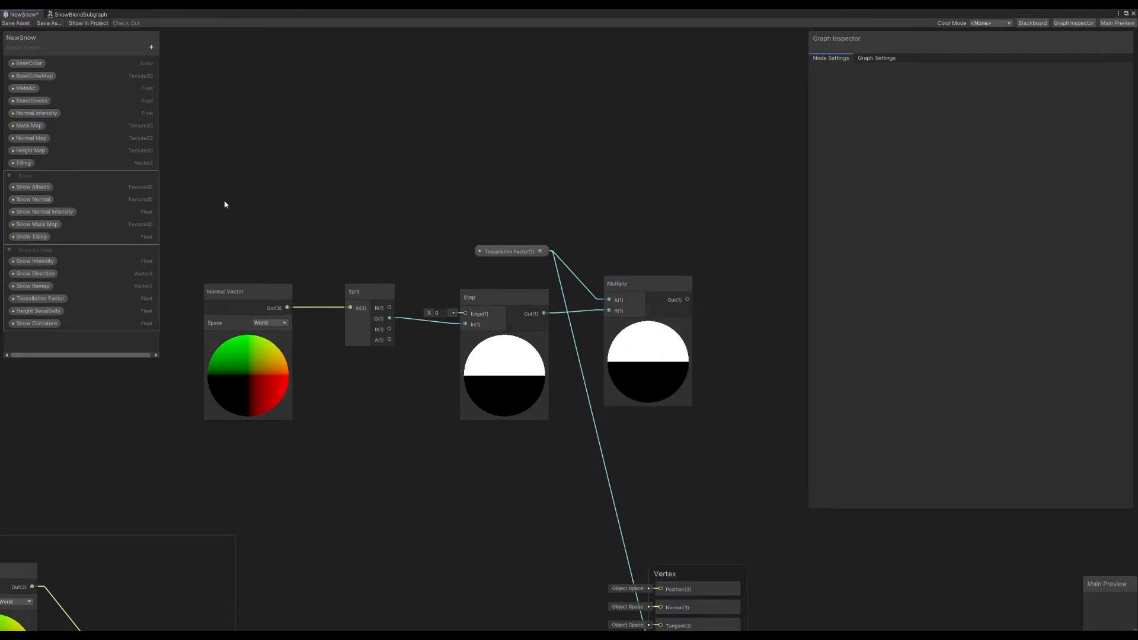
Connect the new Multiply output to the Vertex block's Tessellation Factor input, and save the shader graph
{"action": "left_click_drag", "start_coordinate": [660, 401], "coordinate": [663, 402]}
{"action": "left_click_drag", "start_coordinate": [670, 381], "coordinate": [482, 407]}
{"action": "left_click", "coordinate": [599, 369]}
{"action": "middle_click_drag", "start_coordinate": [602, 369], "coordinate": [670, 219]}
{"action": "scroll", "coordinate": [667, 222], "scroll_direction": "down", "scroll_amount": 2}
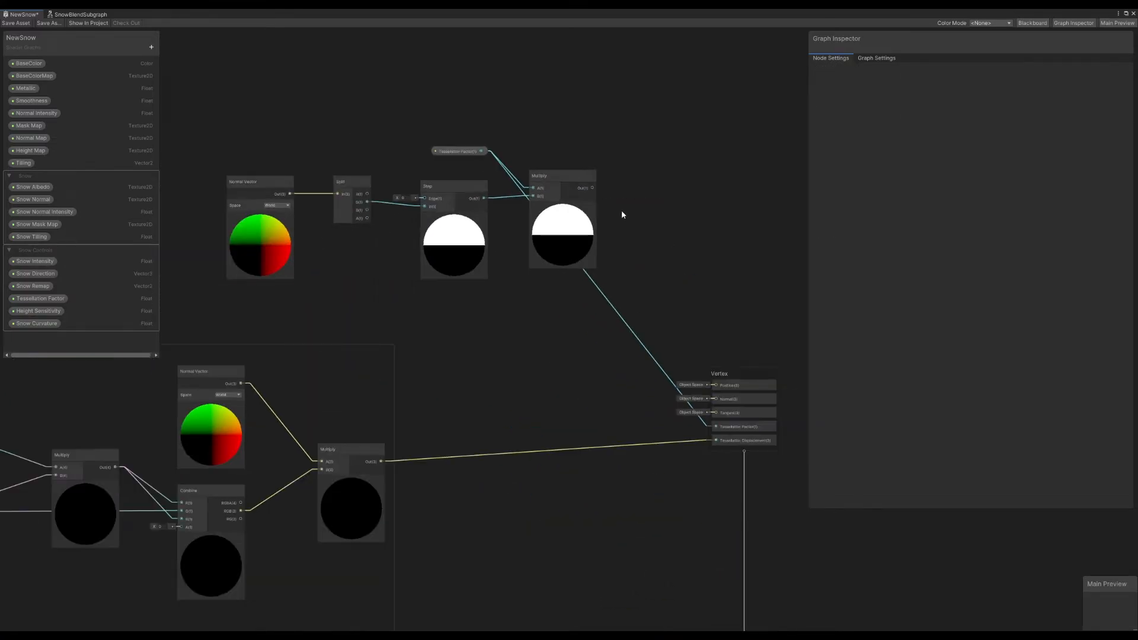
{"action": "left_click_drag", "start_coordinate": [593, 189], "coordinate": [716, 434]}
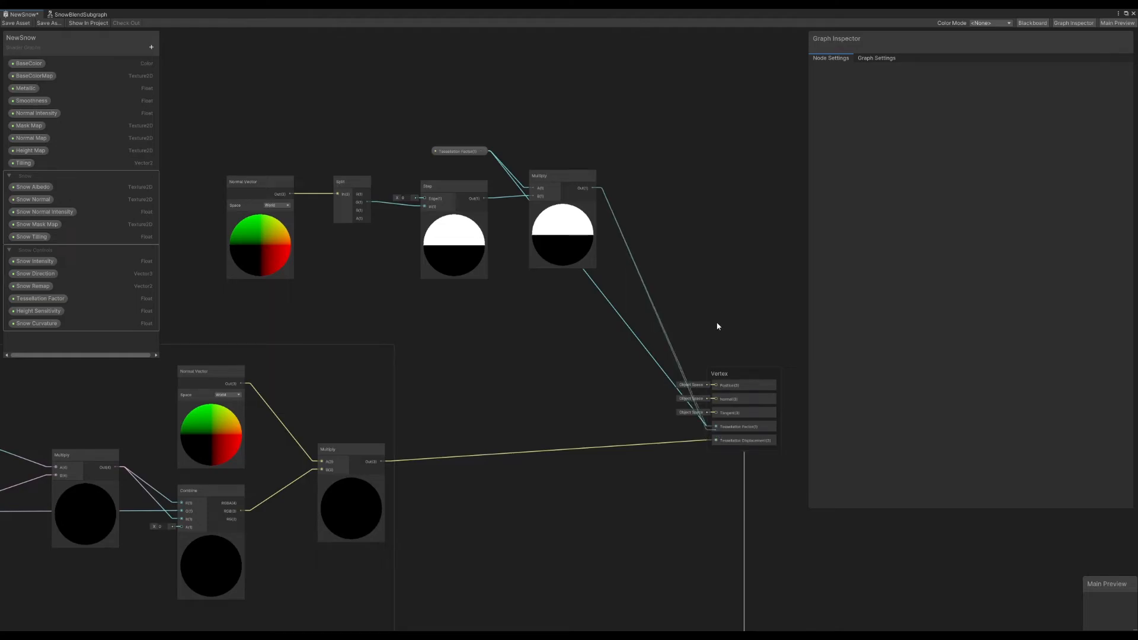
{"action": "middle_click_drag", "start_coordinate": [593, 232], "coordinate": [641, 254]}
{"action": "left_click", "coordinate": [16, 23]}
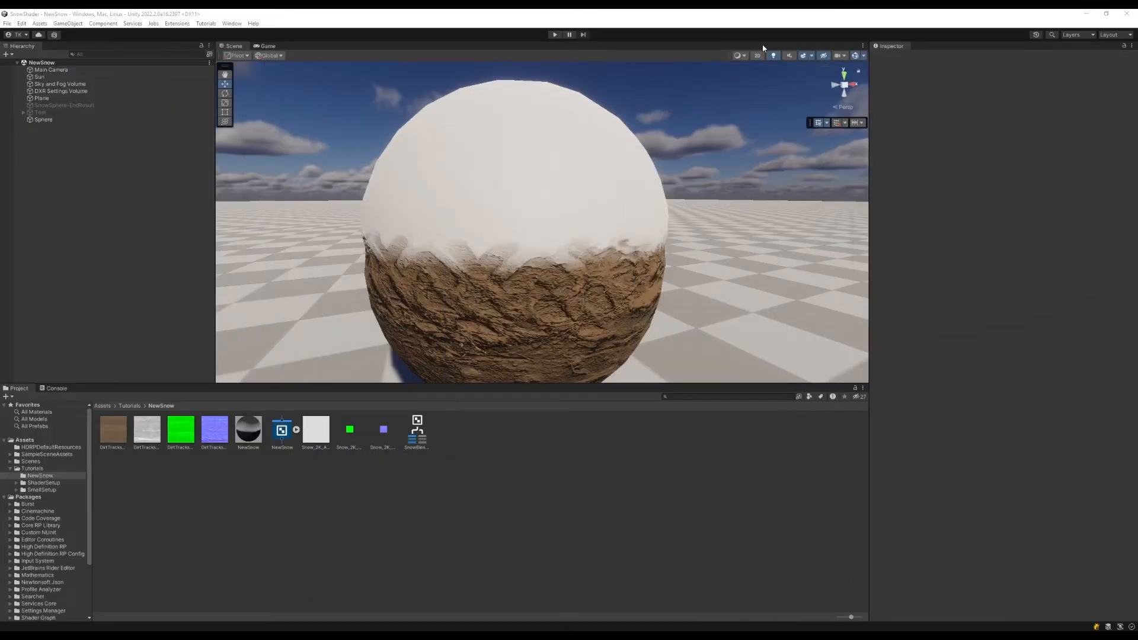
Inspect the sphere's tessellation in the Shaded Wireframe and Wireframe modes, and return the scene view to Shaded
{"action": "left_click", "coordinate": [738, 55]}
{"action": "left_click", "coordinate": [765, 87]}
{"action": "mouse_move", "coordinate": [534, 187]}
{"action": "right_mouse_down"}
{"action": "mouse_move", "coordinate": [551, 206]}
{"action": "mouse_move", "coordinate": [541, 211]}
{"action": "mouse_move", "coordinate": [527, 153]}
{"action": "mouse_move", "coordinate": [532, 168]}
{"action": "mouse_move", "coordinate": [707, 62]}
{"action": "right_mouse_up"}
{"action": "key", "text": "w"}
{"action": "left_click", "coordinate": [739, 56]}
{"action": "left_click", "coordinate": [752, 71]}
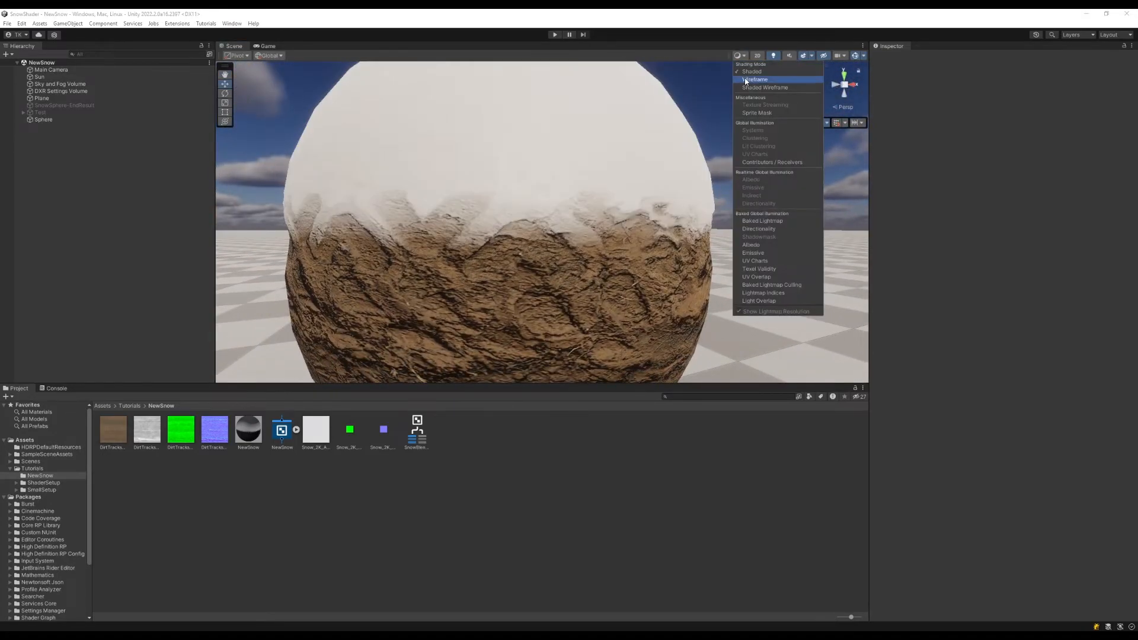
{"action": "left_click", "coordinate": [754, 80]}
{"action": "mouse_move", "coordinate": [488, 188]}
{"action": "right_mouse_down"}
{"action": "mouse_move", "coordinate": [490, 210]}
{"action": "mouse_move", "coordinate": [487, 183]}
{"action": "mouse_move", "coordinate": [546, 183]}
{"action": "mouse_move", "coordinate": [457, 191]}
{"action": "mouse_move", "coordinate": [490, 165]}
{"action": "mouse_move", "coordinate": [495, 201]}
{"action": "right_mouse_up"}
{"action": "left_click", "coordinate": [739, 55]}
{"action": "left_click", "coordinate": [751, 71]}
{"action": "mouse_move", "coordinate": [550, 164]}
{"action": "right_mouse_down"}
{"action": "mouse_move", "coordinate": [571, 109]}
{"action": "mouse_move", "coordinate": [539, 195]}
{"action": "right_mouse_up"}
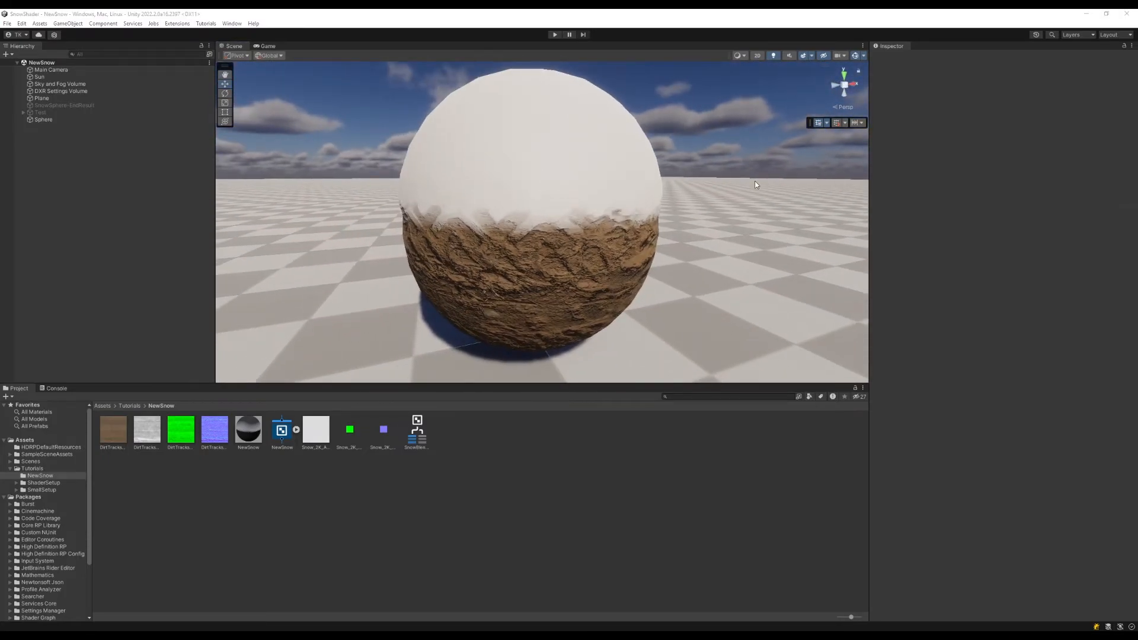
Select the sphere to show its material settings, and view it from different distances and angles
{"action": "left_click", "coordinate": [608, 188]}
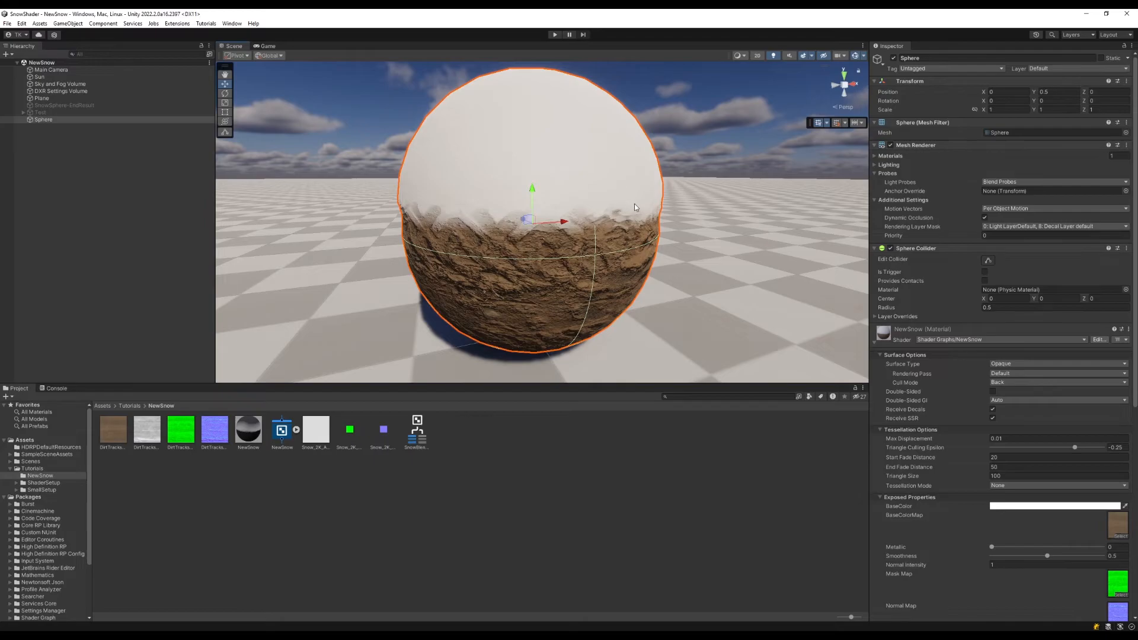
{"action": "right_click_drag", "start_coordinate": [353, 149], "coordinate": [501, 283]}
{"action": "key", "text": "w"}
{"action": "key", "text": "s"}
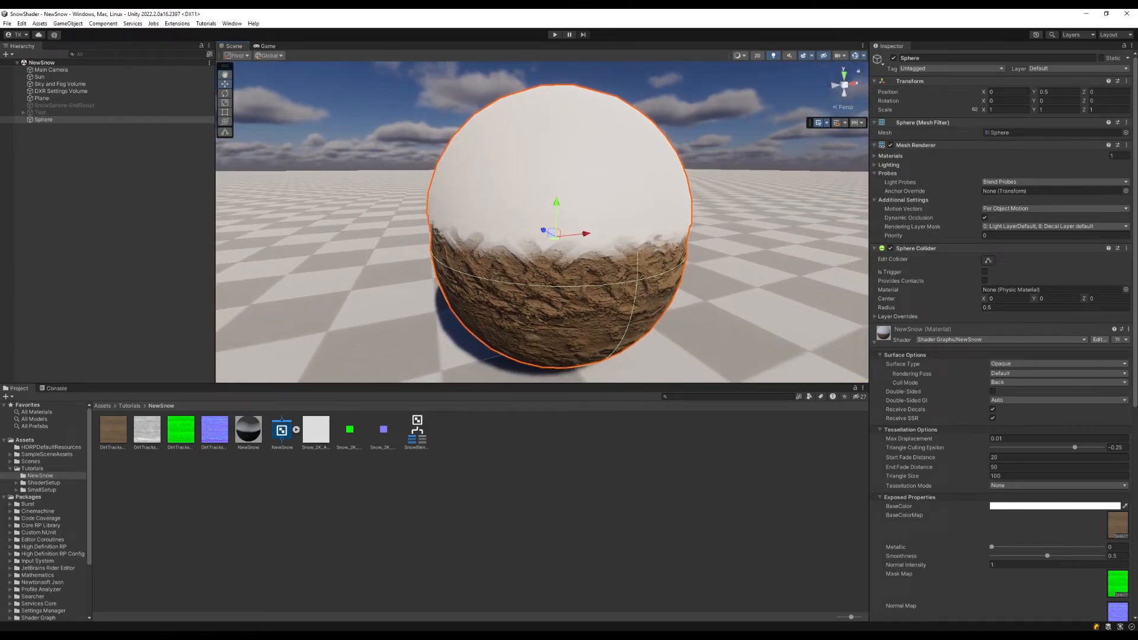
Set the shader graph's material type to Subsurface Scattering in the graph settings
{"action": "left_click_drag", "start_coordinate": [1137, 128], "coordinate": [191, 132]}
{"action": "left_click_drag", "start_coordinate": [1018, 131], "coordinate": [861, 130]}
{"action": "left_click", "coordinate": [1008, 129]}
{"action": "middle_click_drag", "start_coordinate": [644, 221], "coordinate": [482, 207]}
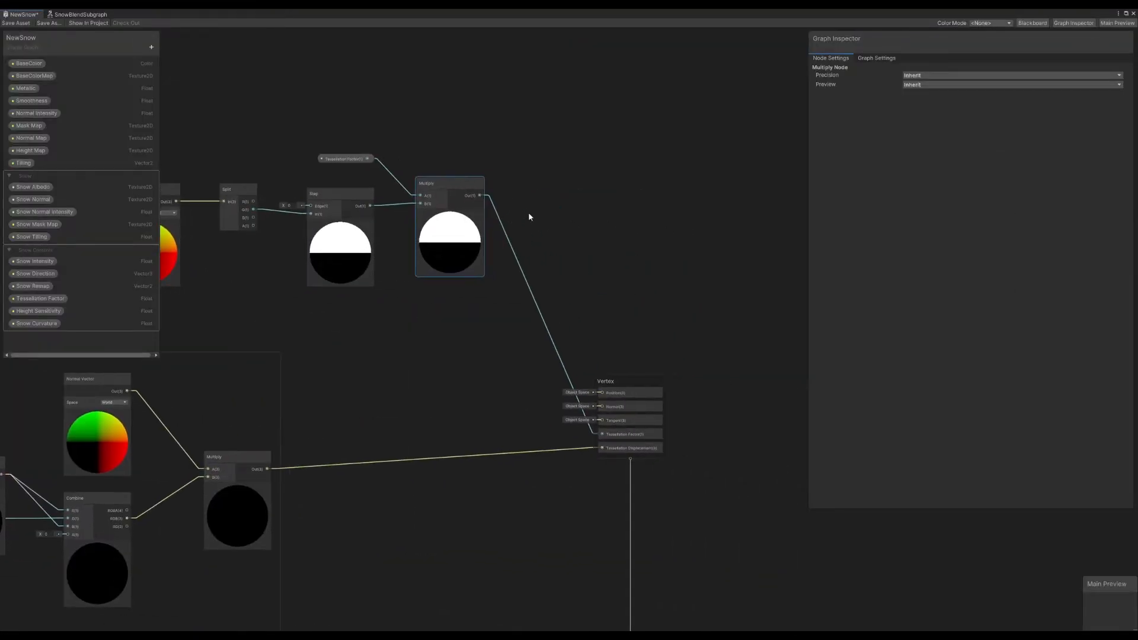
{"action": "left_click", "coordinate": [870, 59]}
{"action": "left_click", "coordinate": [922, 148]}
{"action": "left_click", "coordinate": [922, 170]}
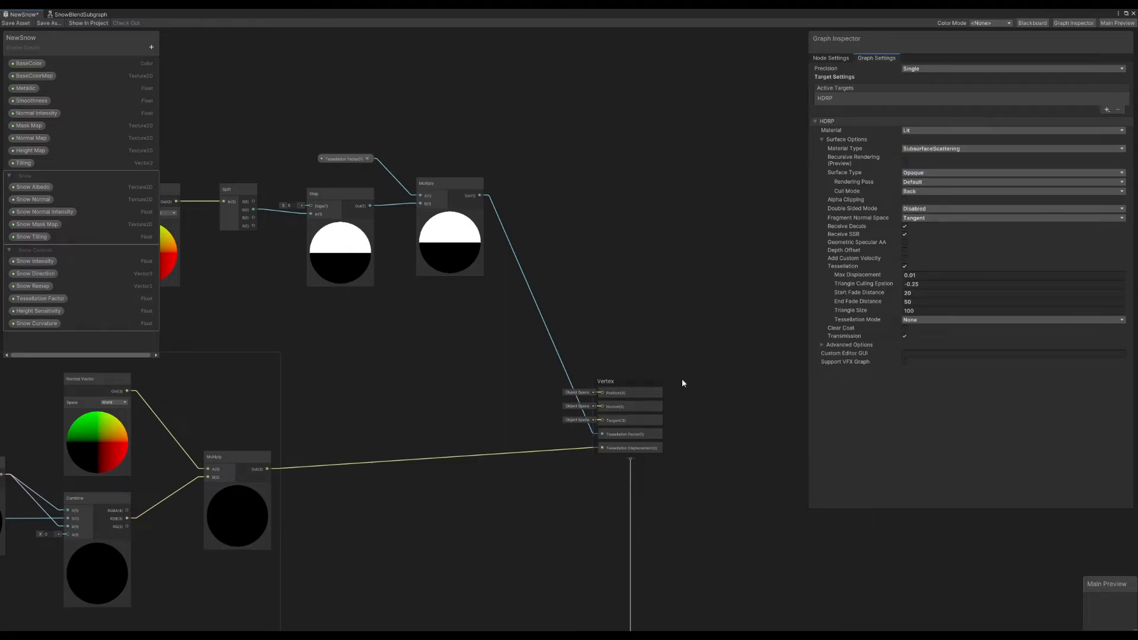
Turn off Transmission in the graph settings so the Fragment block keeps only the subsurface mask and diffusion profile inputs
{"action": "middle_click_drag", "start_coordinate": [666, 475], "coordinate": [640, 37]}
{"action": "middle_click_drag", "start_coordinate": [575, 554], "coordinate": [568, 61]}
{"action": "scroll", "coordinate": [569, 65], "scroll_direction": "down", "scroll_amount": 5}
{"action": "scroll", "coordinate": [590, 356], "scroll_direction": "up", "scroll_amount": 5}
{"action": "scroll", "coordinate": [580, 207], "scroll_direction": "up", "scroll_amount": 5}
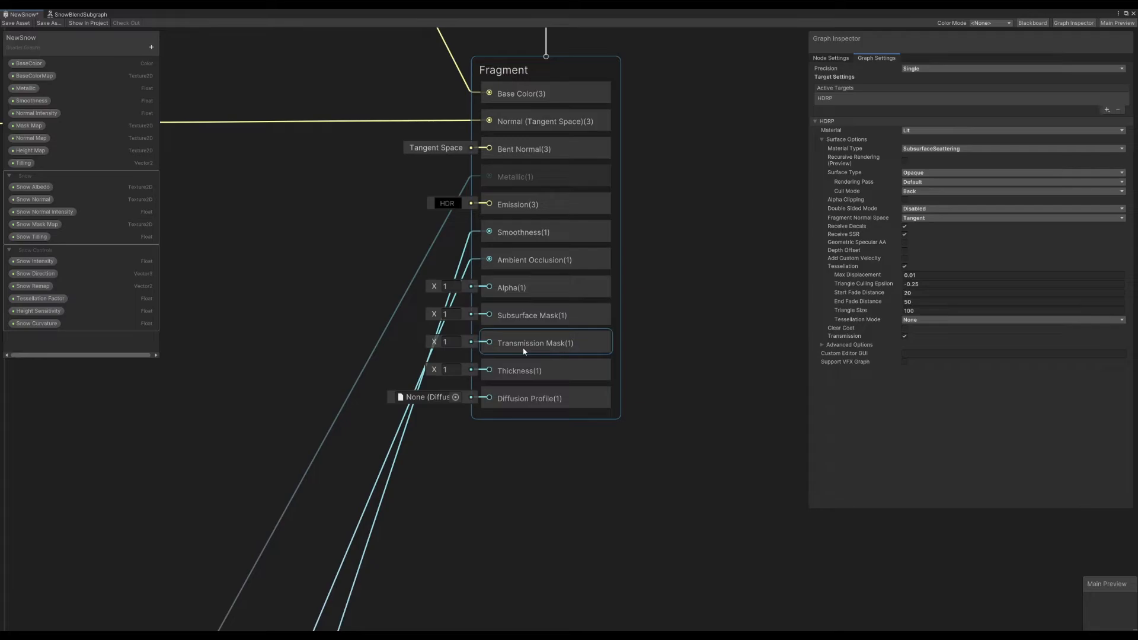
{"action": "left_click", "coordinate": [905, 335]}
{"action": "middle_click_drag", "start_coordinate": [472, 367], "coordinate": [538, 400]}
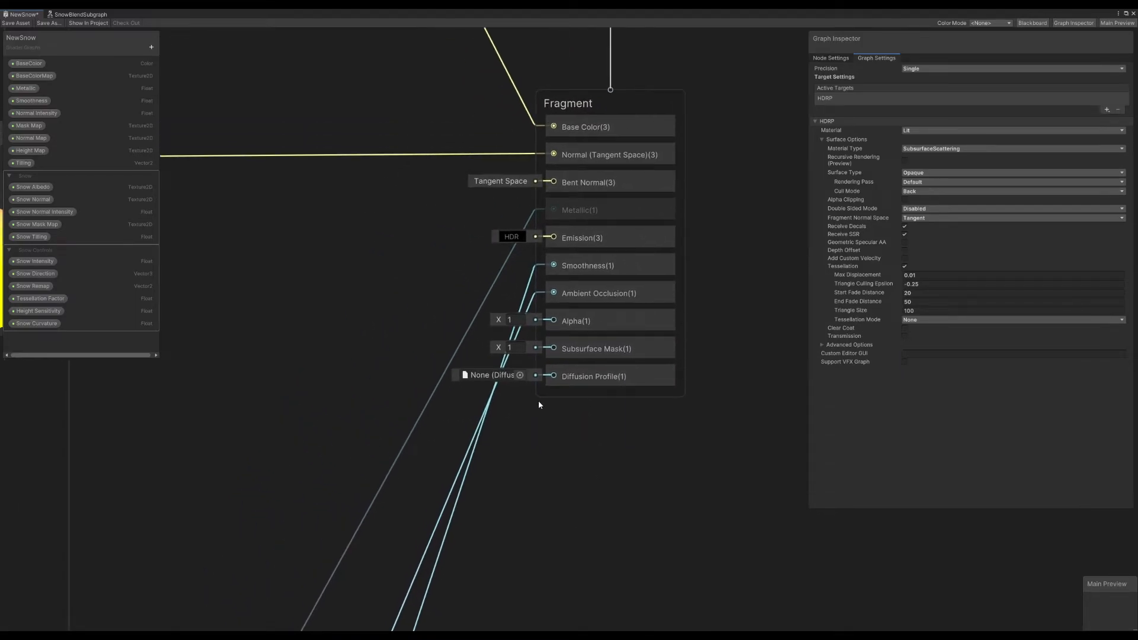
Connect the snow mask's redirect node above the normal Lerp to the Fragment block's Subsurface Mask input
{"action": "scroll", "coordinate": [467, 436], "scroll_direction": "down", "scroll_amount": 1}
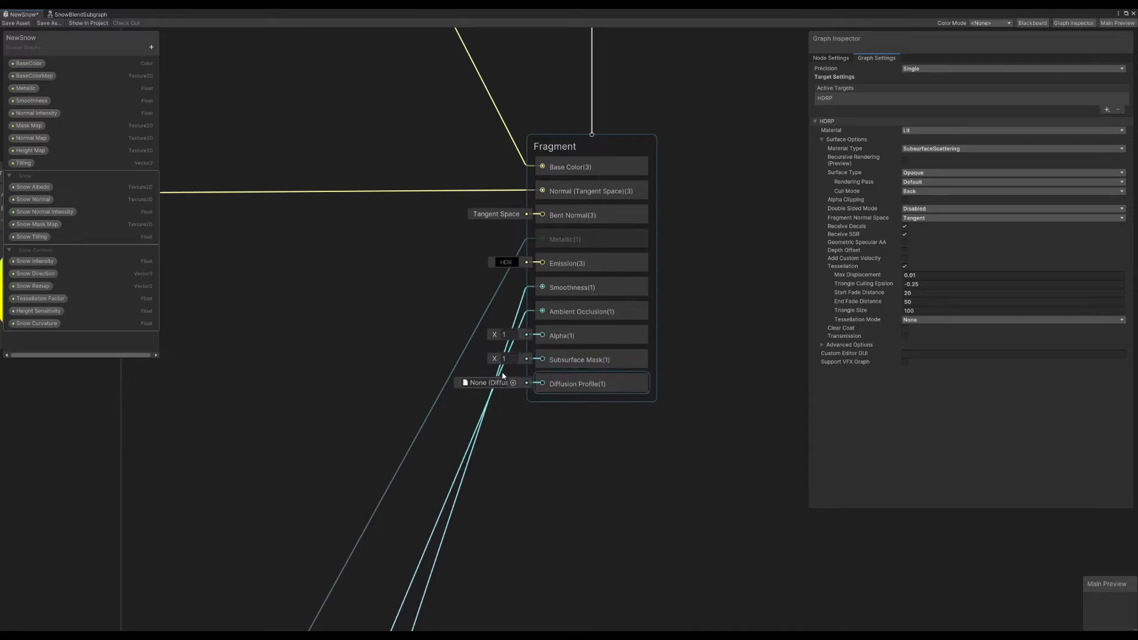
{"action": "scroll", "coordinate": [474, 365], "scroll_direction": "down", "scroll_amount": 1}
{"action": "middle_click_drag", "start_coordinate": [372, 409], "coordinate": [582, 406]}
{"action": "scroll", "coordinate": [582, 403], "scroll_direction": "down", "scroll_amount": 3}
{"action": "middle_click_drag", "start_coordinate": [544, 190], "coordinate": [335, 197]}
{"action": "scroll", "coordinate": [253, 295], "scroll_direction": "up", "scroll_amount": 4}
{"action": "scroll", "coordinate": [252, 264], "scroll_direction": "down", "scroll_amount": 6}
{"action": "mouse_move", "coordinate": [252, 264]}
{"action": "middle_mouse_down"}
{"action": "mouse_move", "coordinate": [713, 309]}
{"action": "mouse_move", "coordinate": [256, 277]}
{"action": "middle_mouse_up"}
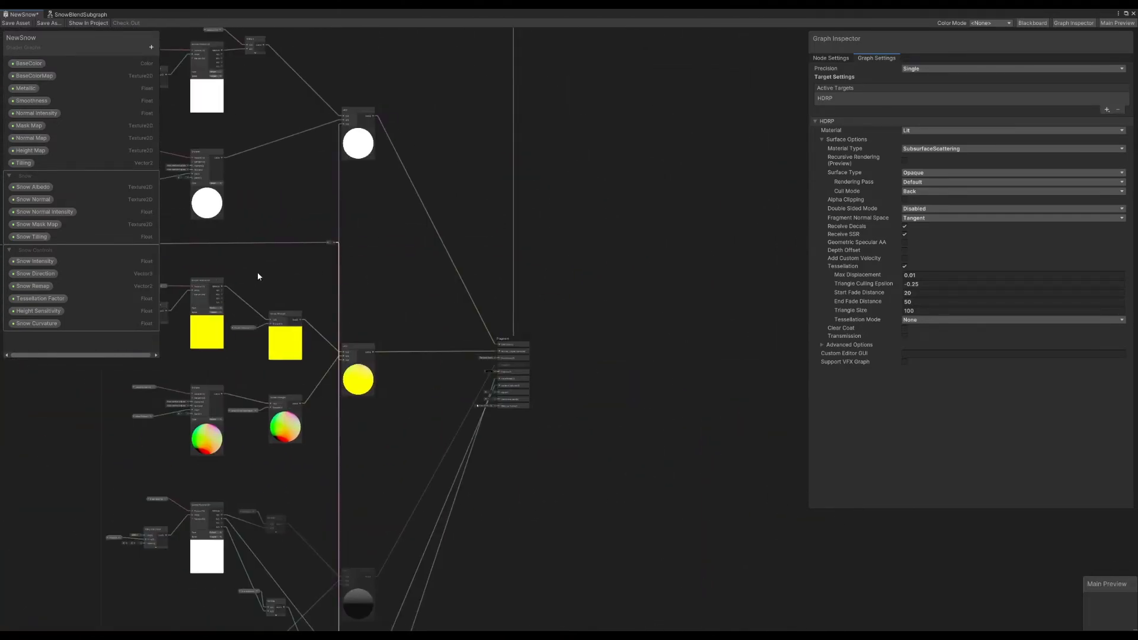
{"action": "scroll", "coordinate": [257, 277], "scroll_direction": "up", "scroll_amount": 5}
{"action": "left_click_drag", "start_coordinate": [732, 448], "coordinate": [740, 530]}
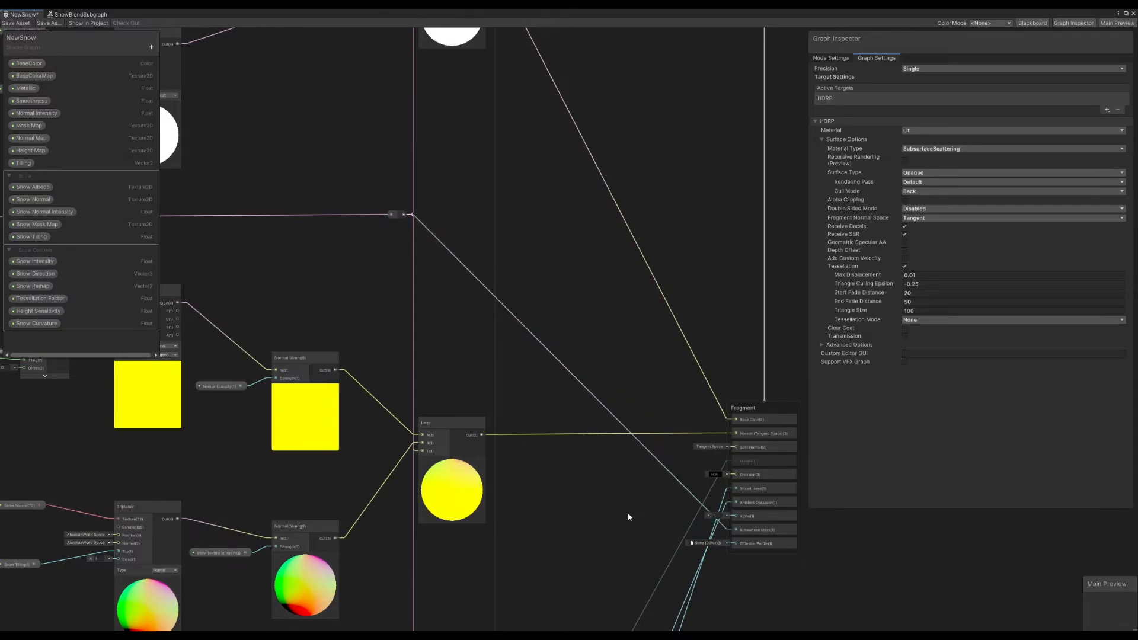
Create an HDRP Diffusion Profile asset named NewSnow in the NewSnow folder
{"action": "double_click", "coordinate": [479, 16]}
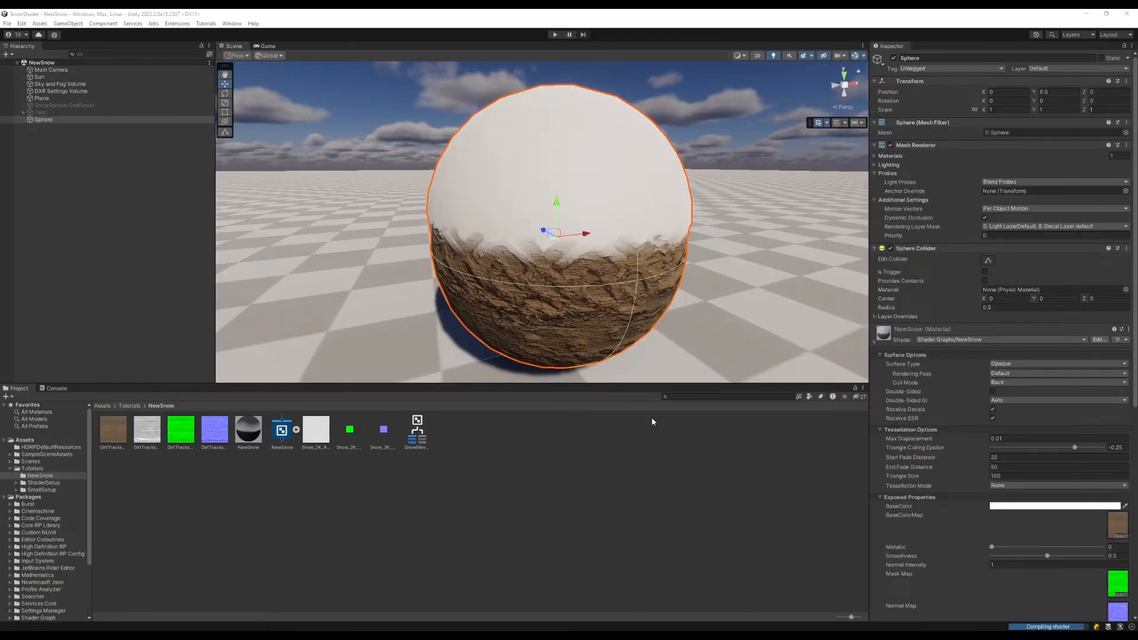
{"action": "right_click", "coordinate": [510, 471]}
{"action": "mouse_move", "coordinate": [554, 245]}
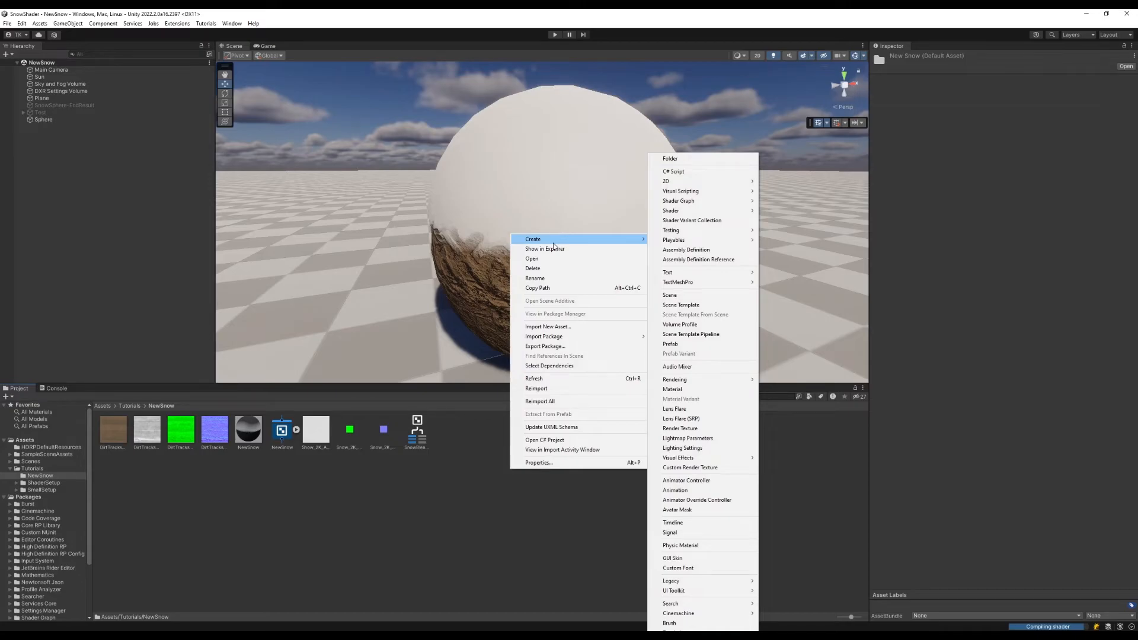
{"action": "mouse_move", "coordinate": [735, 380]}
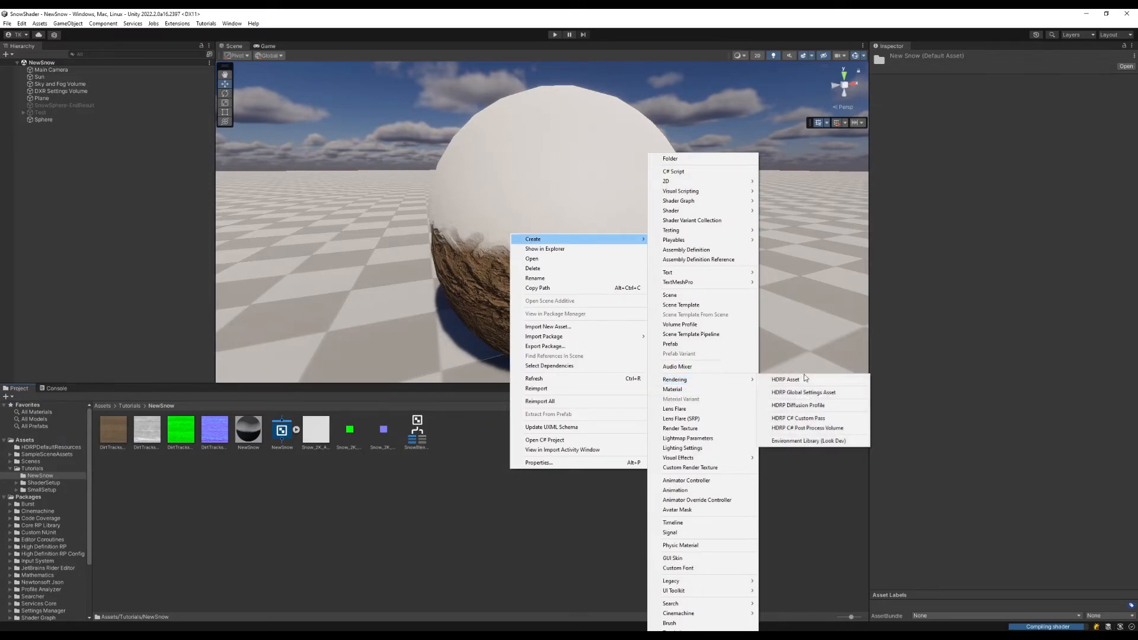
{"action": "left_click", "coordinate": [815, 405]}
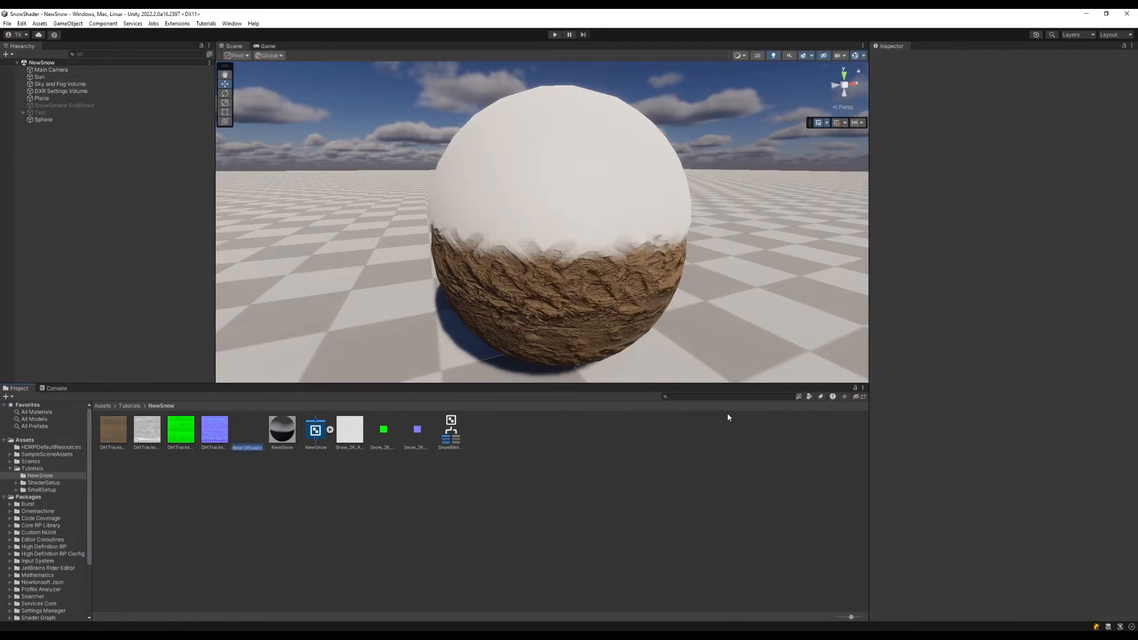
{"action": "type", "text": "NewSnow"}
{"action": "key", "text": "Return"}
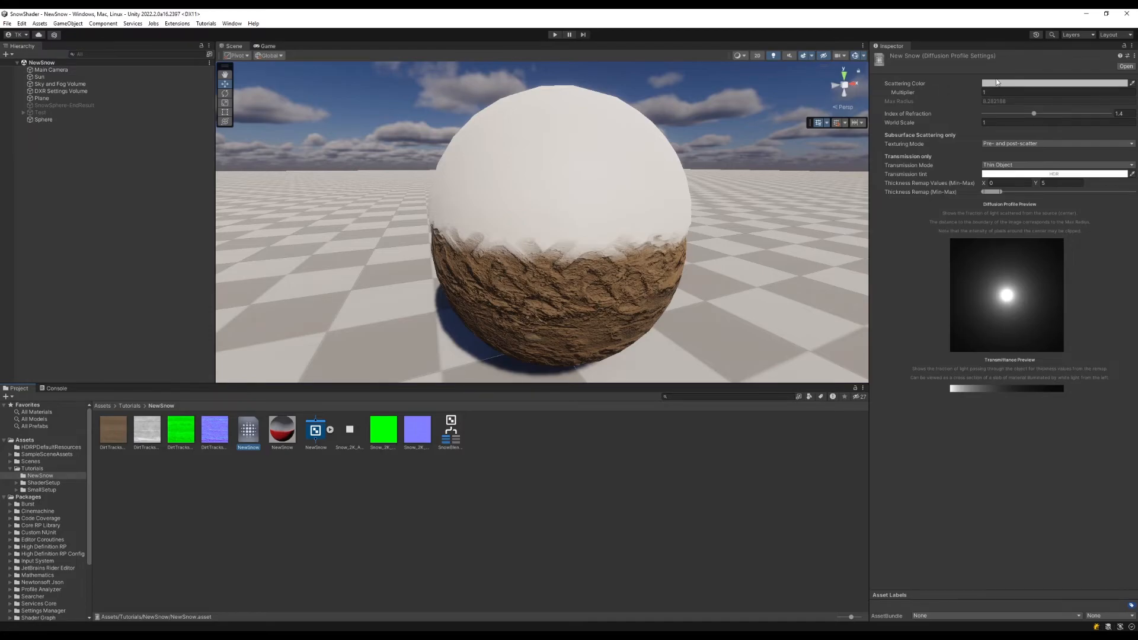
Set the NewSnow diffusion profile's scattering color to white and its multiplier to 10
{"action": "left_click", "coordinate": [1018, 84]}
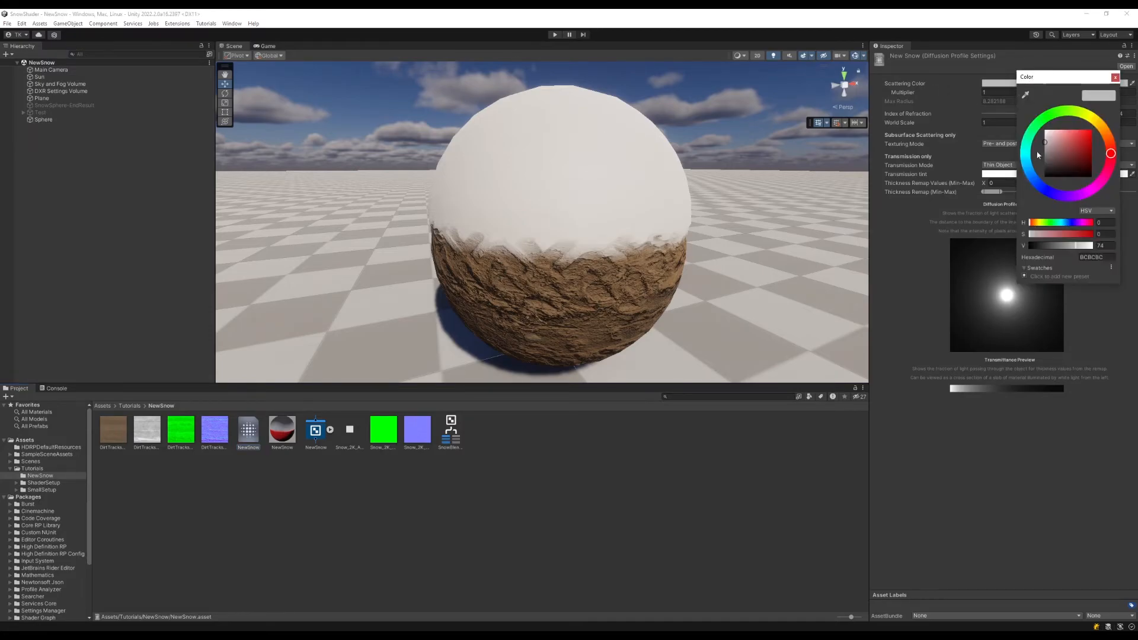
{"action": "left_click", "coordinate": [1115, 77]}
{"action": "left_click", "coordinate": [1000, 92]}
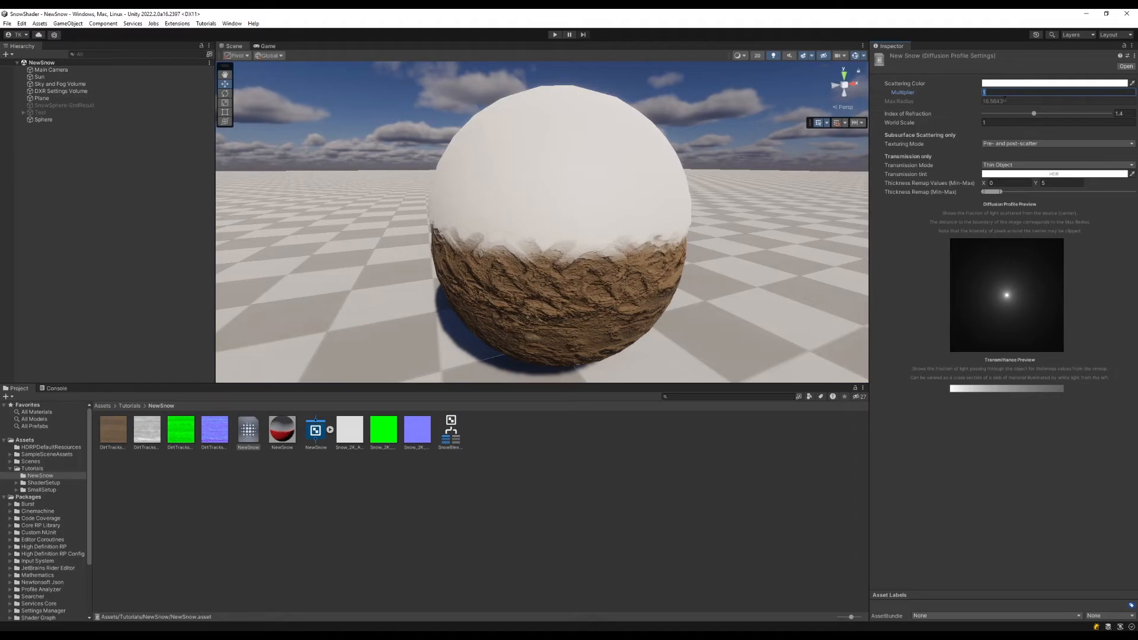
{"action": "type", "text": "10"}
Search the project for "dif" and check the index of refraction in the existing SnowDiffusion profile
{"action": "left_click", "coordinate": [718, 396]}
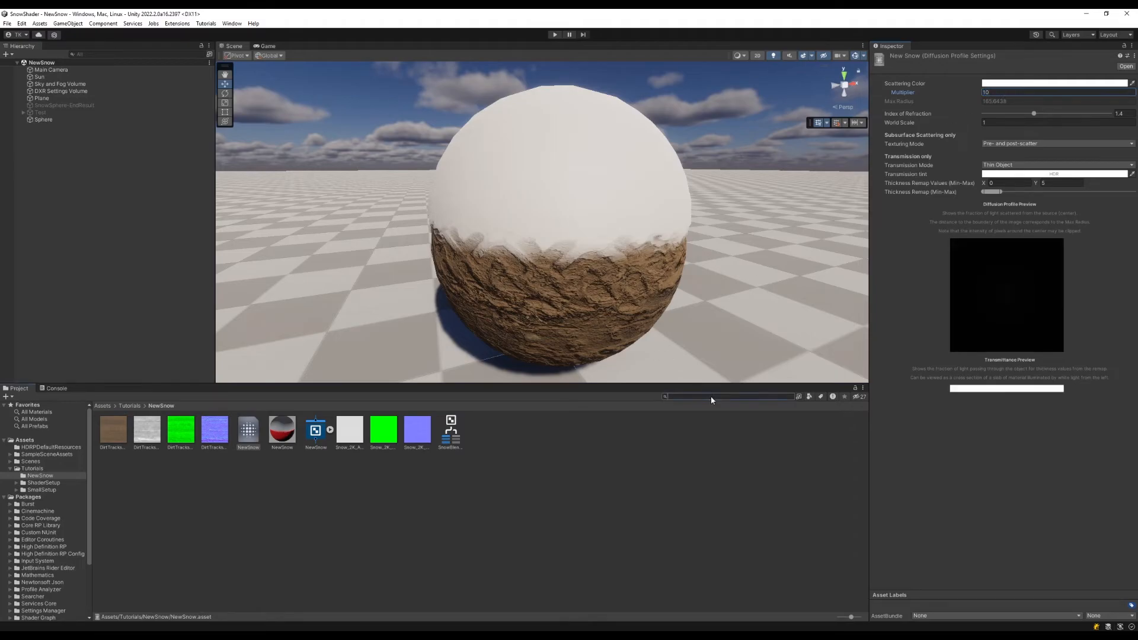
{"action": "type", "text": "dif"}
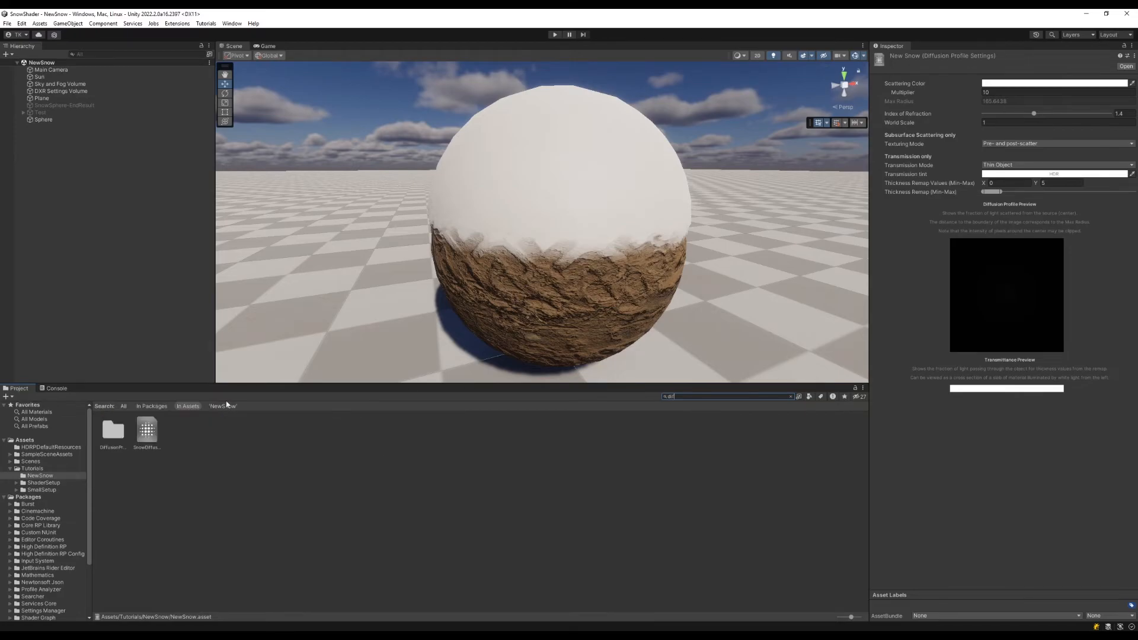
{"action": "left_click", "coordinate": [169, 422]}
{"action": "left_click", "coordinate": [147, 431]}
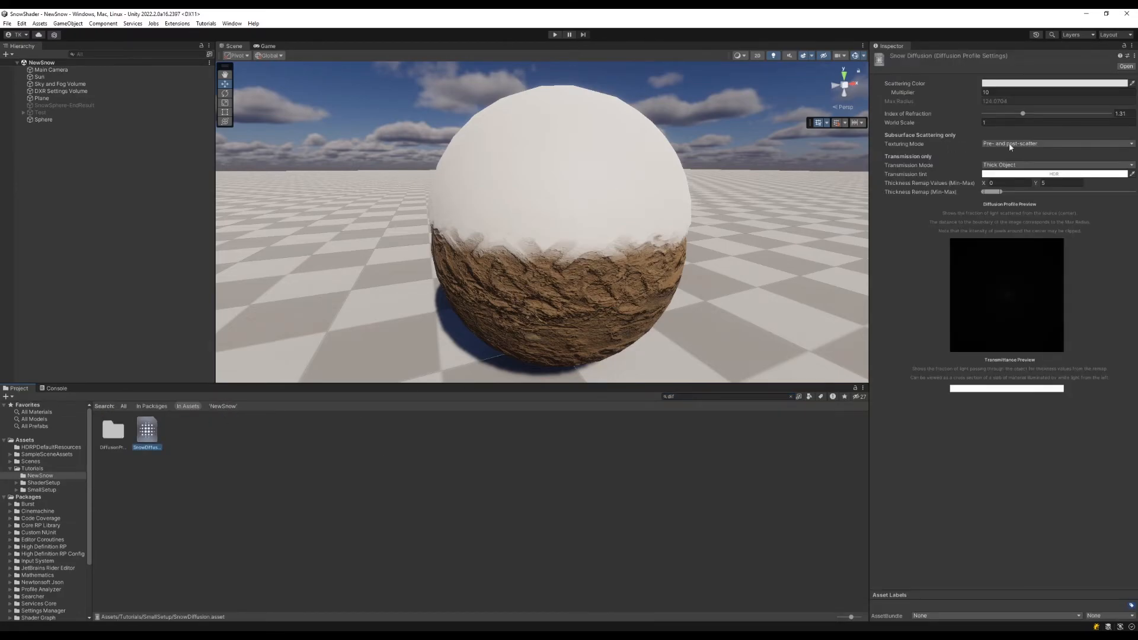
{"action": "left_click", "coordinate": [1121, 113]}
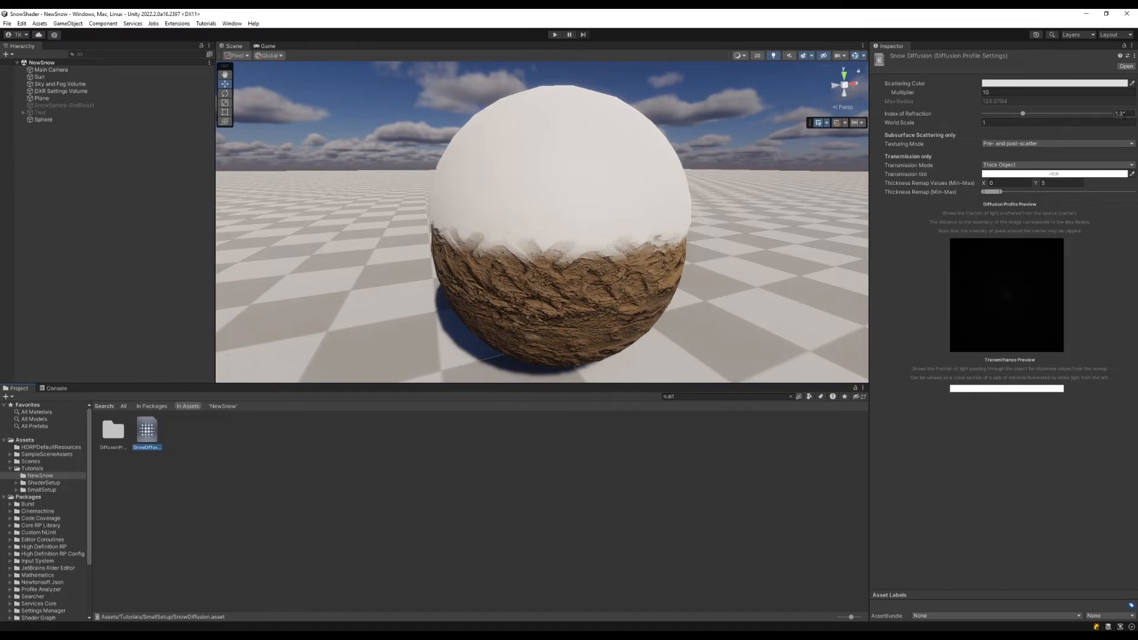
Return to the NewSnow folder and set the NewSnow diffusion profile's index of refraction to 1.31
{"action": "left_click", "coordinate": [23, 439]}
{"action": "left_click", "coordinate": [36, 476]}
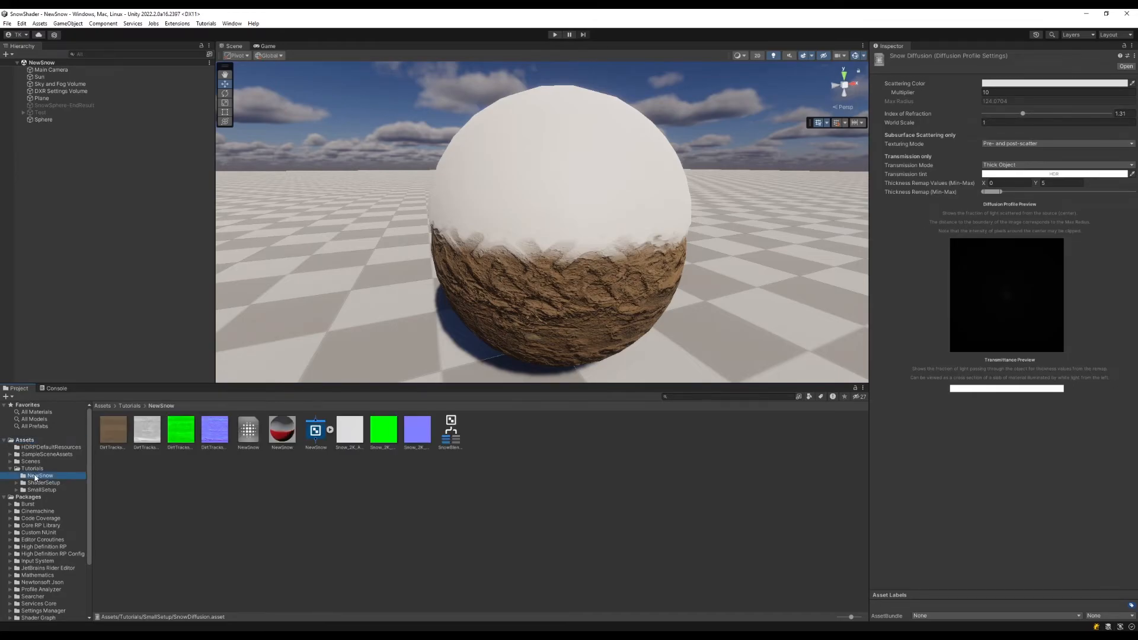
{"action": "left_click", "coordinate": [240, 430]}
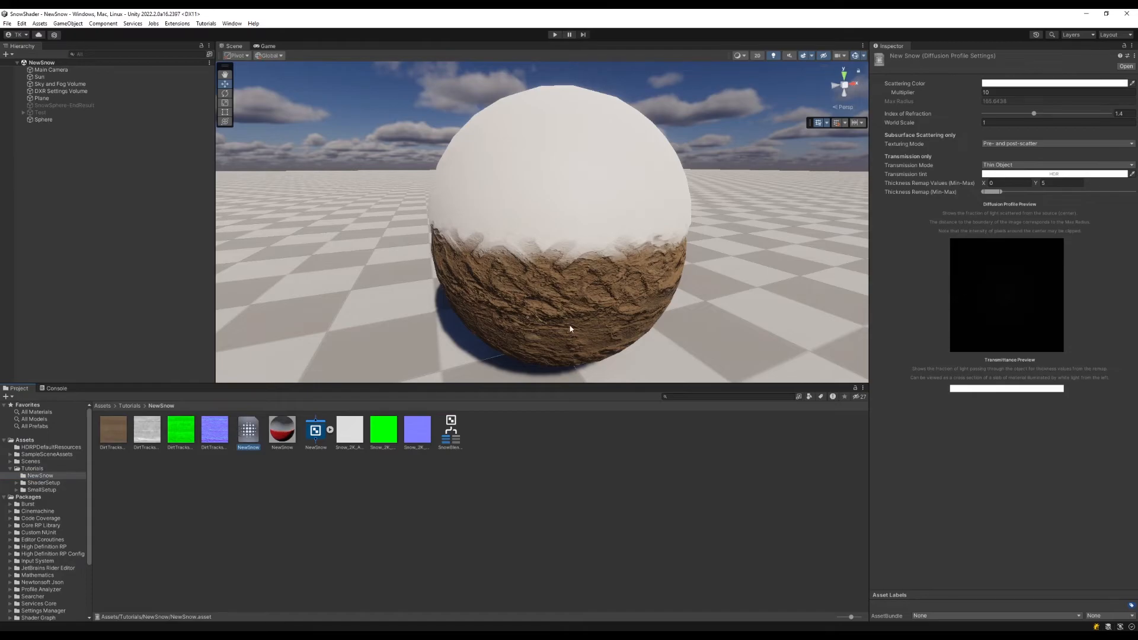
{"action": "left_click", "coordinate": [1120, 113]}
{"action": "type", "text": "1.31"}
Assign the NewSnow profile to the Fragment block's Diffusion Profile input in the shader graph, and save the graph
{"action": "left_click_drag", "start_coordinate": [1137, 171], "coordinate": [16, 172]}
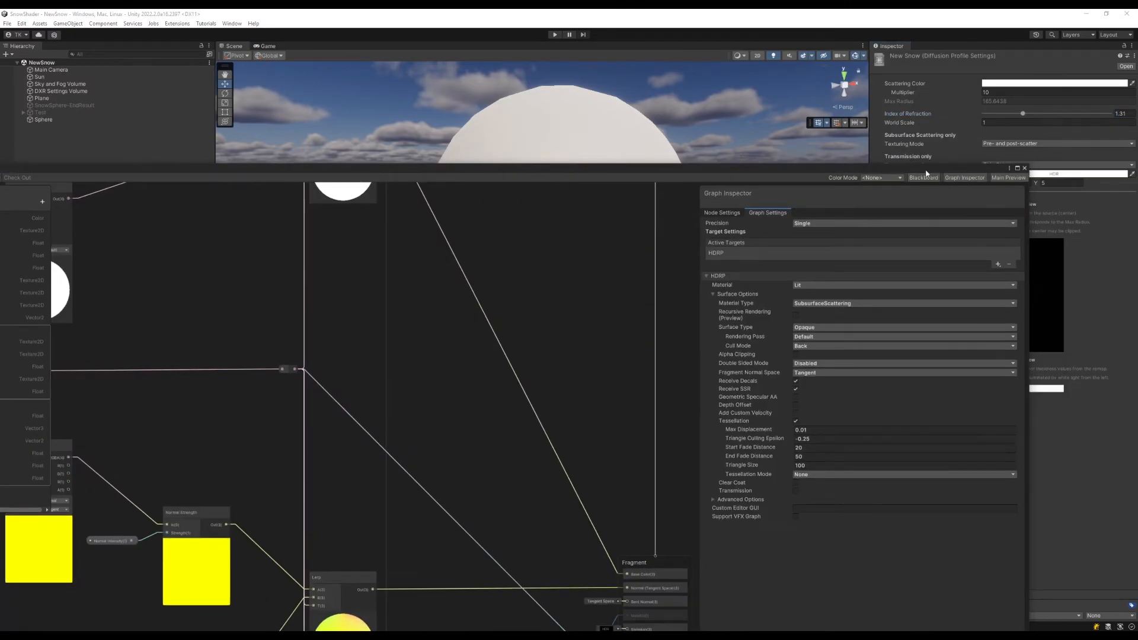
{"action": "left_click", "coordinate": [1017, 168]}
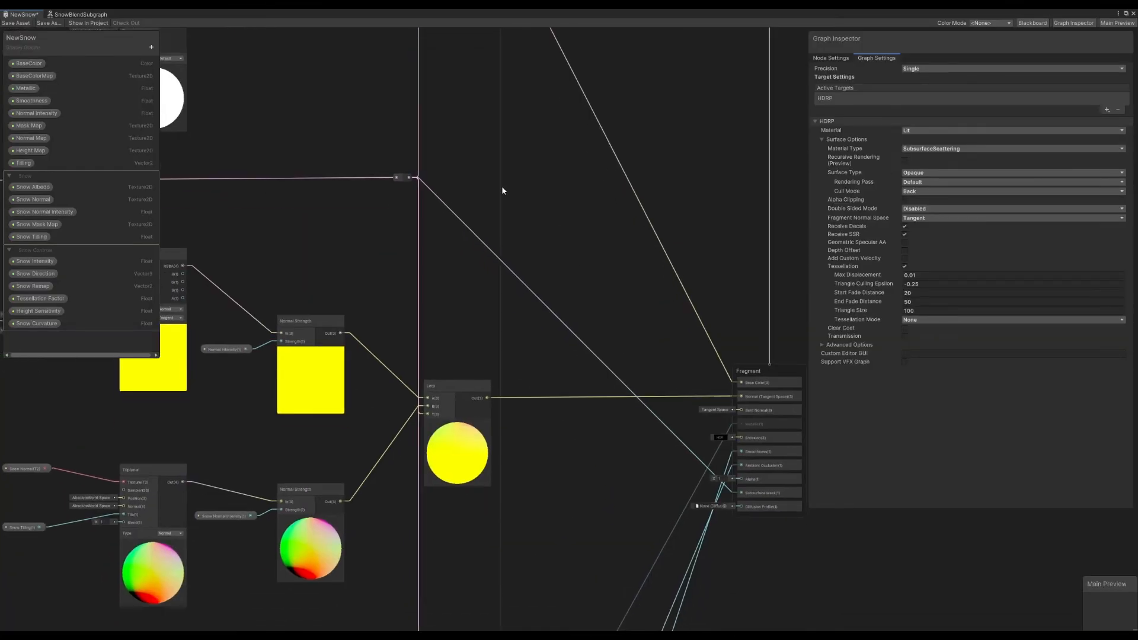
{"action": "middle_click_drag", "start_coordinate": [579, 197], "coordinate": [489, 129]}
{"action": "scroll", "coordinate": [489, 129], "scroll_direction": "up", "scroll_amount": 3}
{"action": "left_click", "coordinate": [718, 574]}
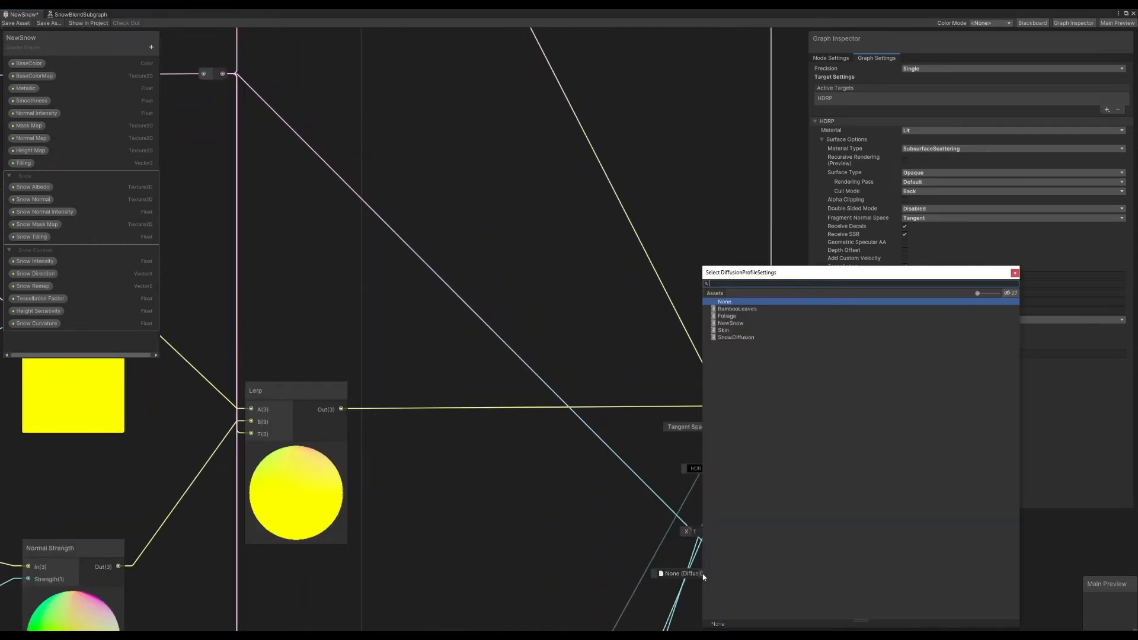
{"action": "left_click", "coordinate": [728, 322]}
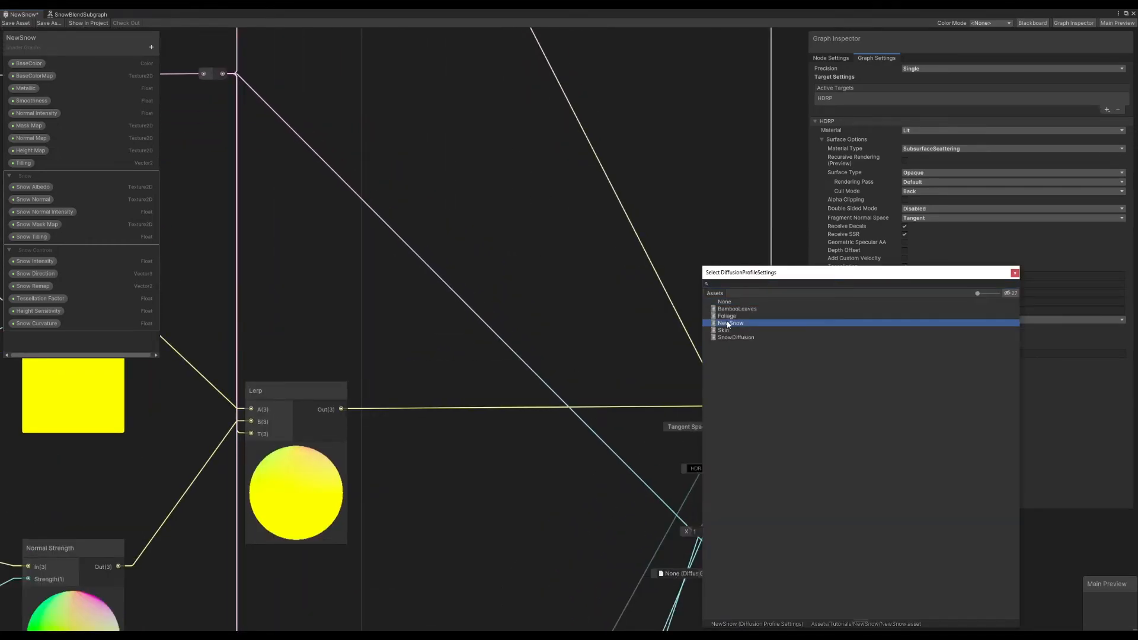
{"action": "double_click", "coordinate": [729, 323]}
{"action": "scroll", "coordinate": [573, 349], "scroll_direction": "down", "scroll_amount": 3}
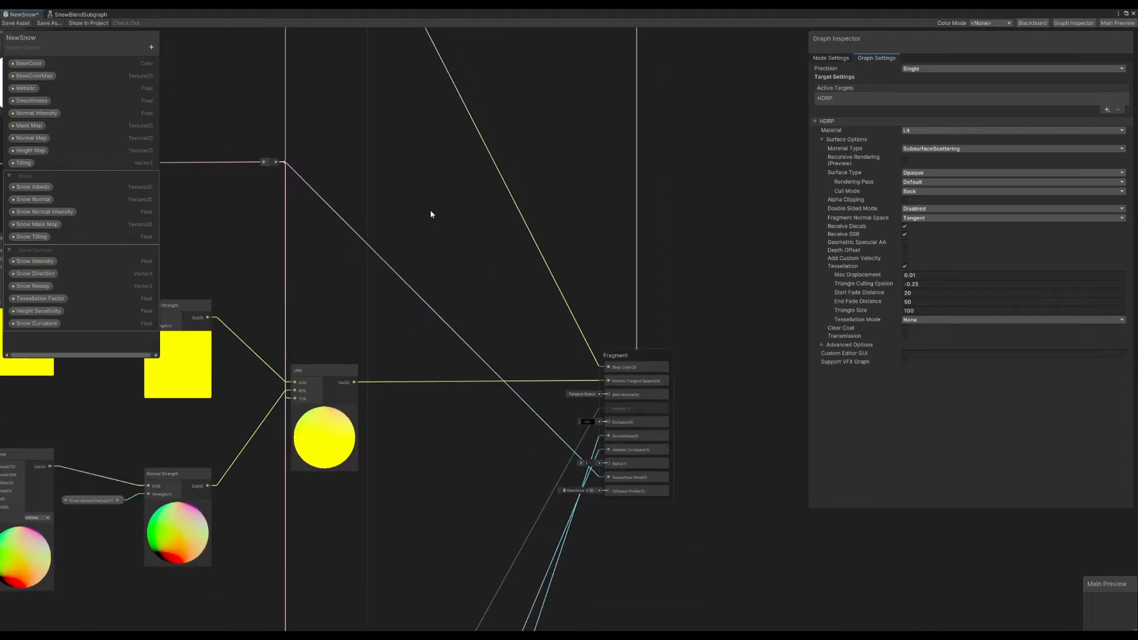
{"action": "left_click", "coordinate": [18, 23]}
{"action": "left_click_drag", "start_coordinate": [218, 16], "coordinate": [1137, 197]}
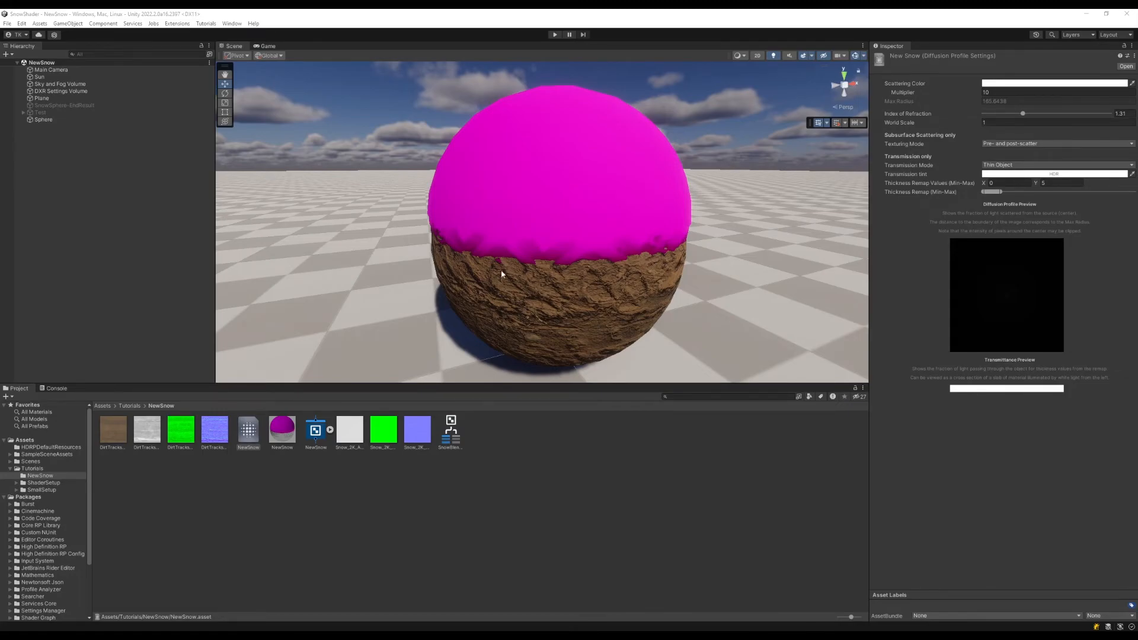
Assign the NewSnow diffusion profile to the sphere's material and apply the fix that references it in the HDRP Global Settings
{"action": "left_click", "coordinate": [528, 237]}
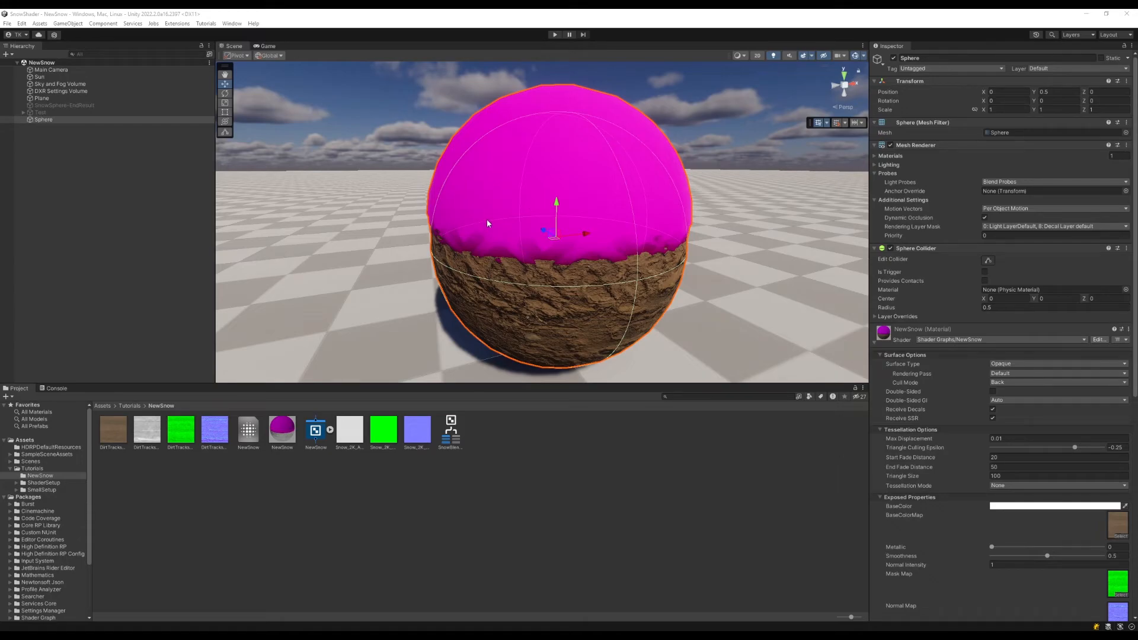
{"action": "scroll", "coordinate": [953, 403], "scroll_direction": "down", "scroll_amount": 5}
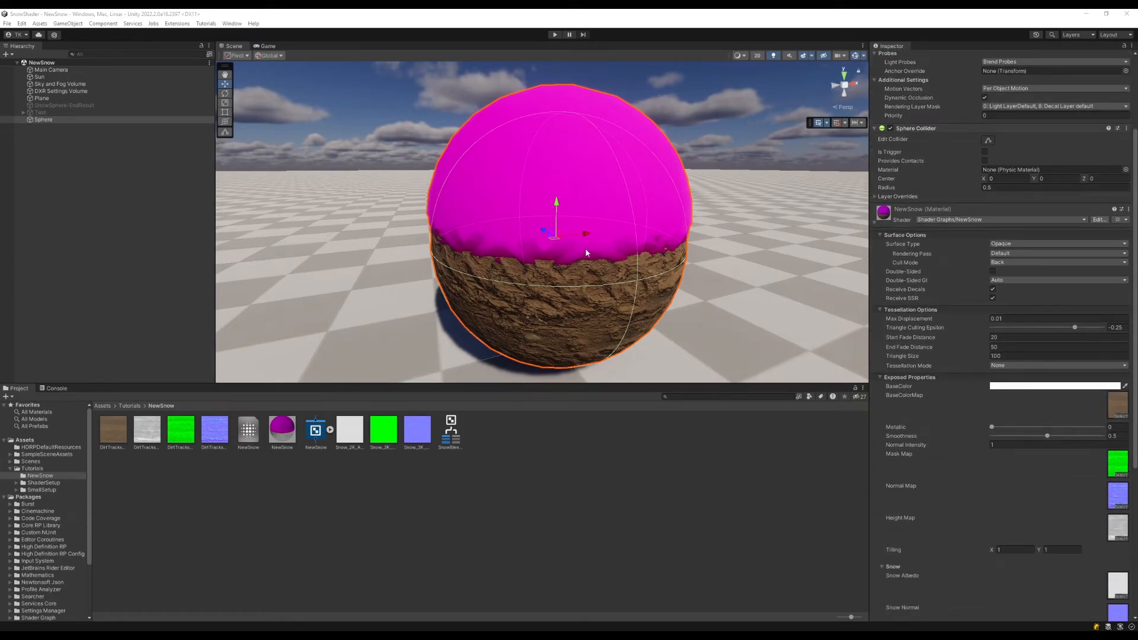
{"action": "scroll", "coordinate": [604, 253], "scroll_direction": "down", "scroll_amount": 3}
{"action": "scroll", "coordinate": [604, 253], "scroll_direction": "up", "scroll_amount": 2}
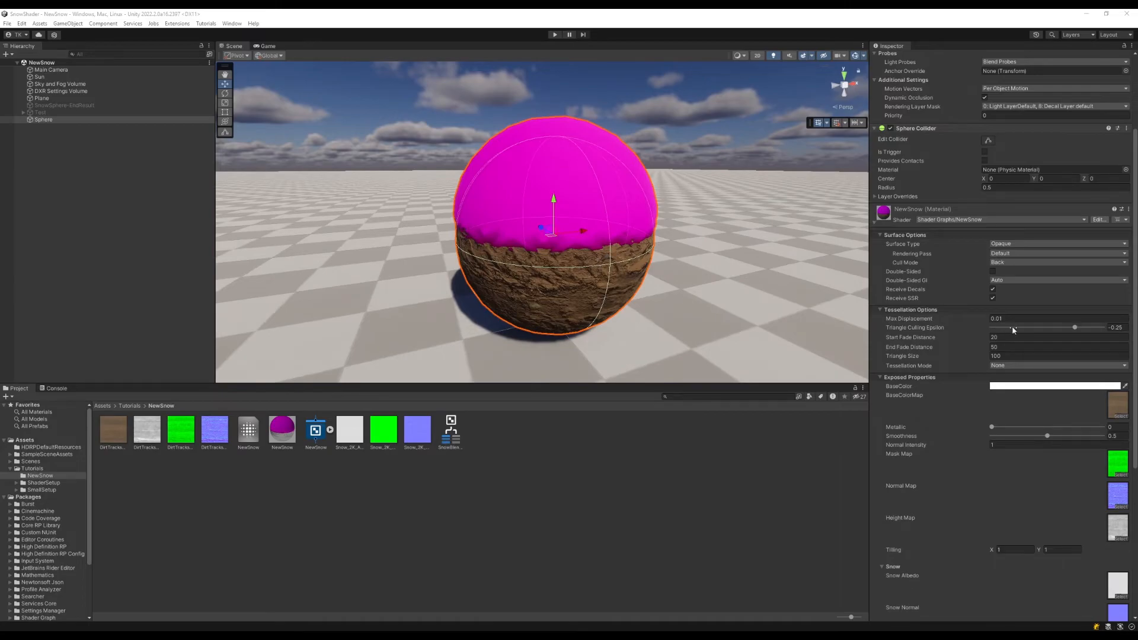
{"action": "scroll", "coordinate": [1014, 332], "scroll_direction": "down", "scroll_amount": 10}
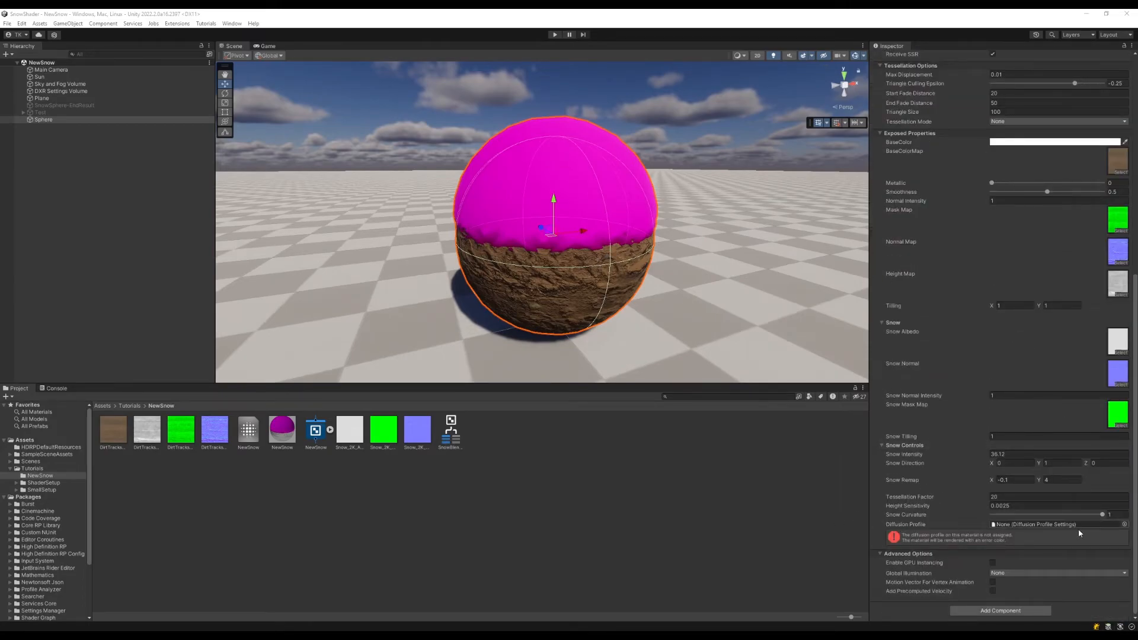
{"action": "left_click_drag", "start_coordinate": [247, 430], "coordinate": [1008, 525]}
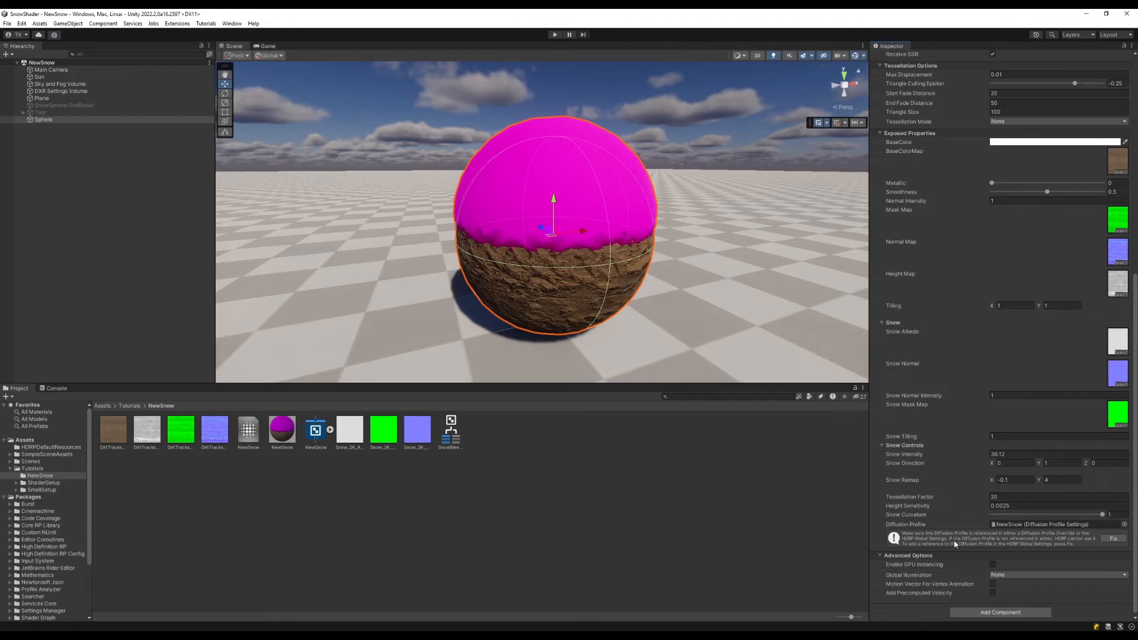
{"action": "left_click", "coordinate": [1107, 541]}
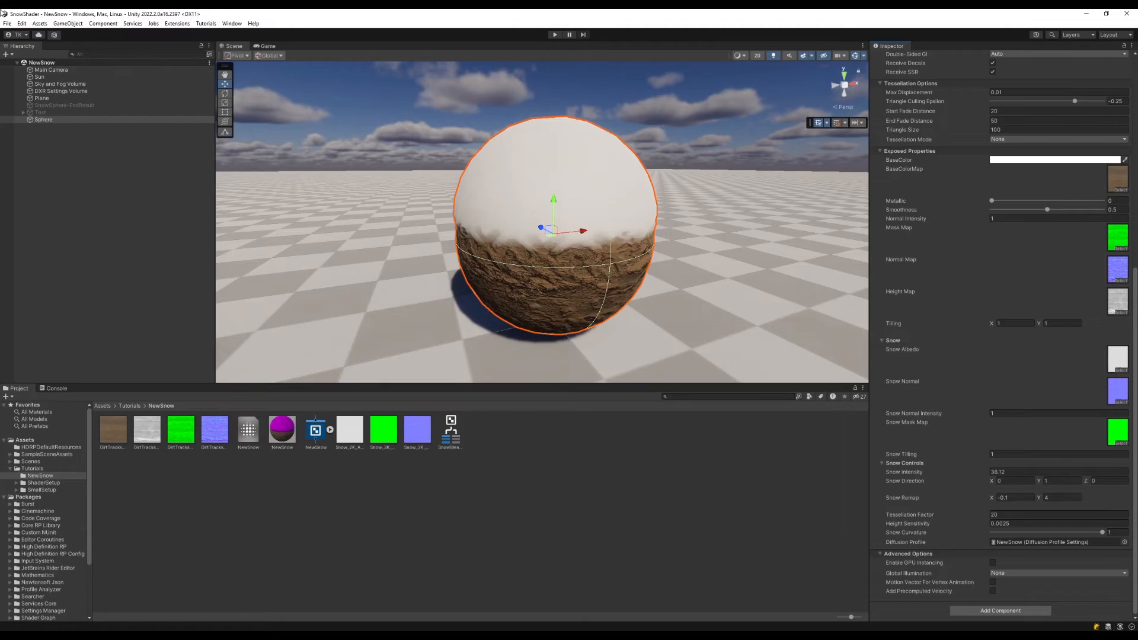
Open the HDRP Global Settings in the project settings and check the Diffusion Profile List for NewSnow
{"action": "left_click", "coordinate": [22, 25]}
{"action": "left_click", "coordinate": [22, 23]}
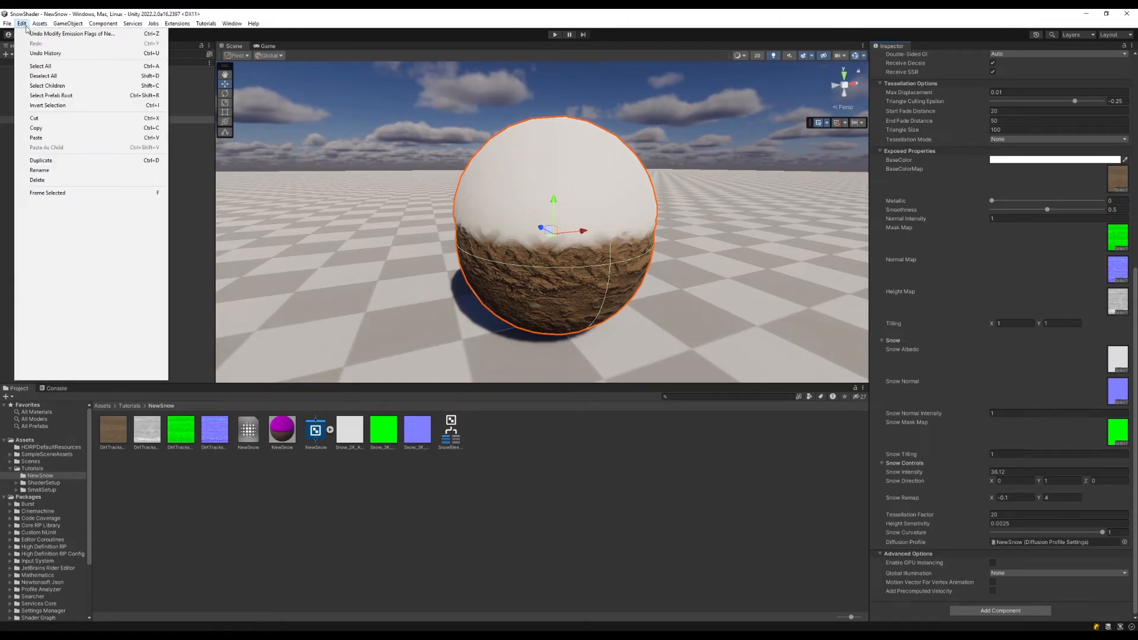
{"action": "left_click", "coordinate": [60, 305]}
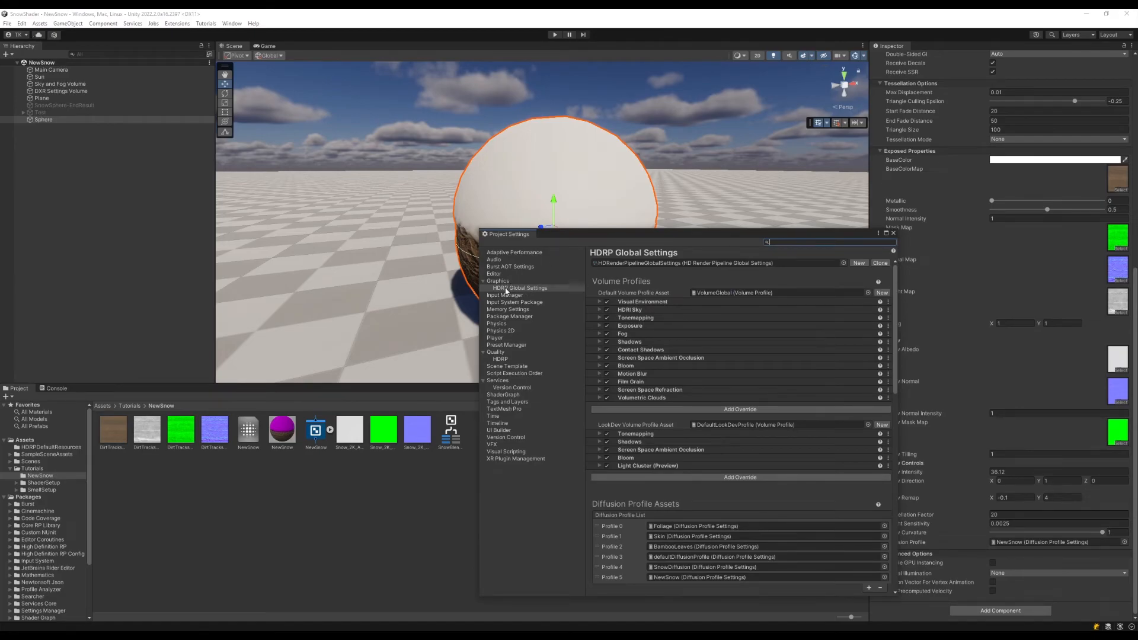
{"action": "scroll", "coordinate": [663, 336], "scroll_direction": "down", "scroll_amount": 3}
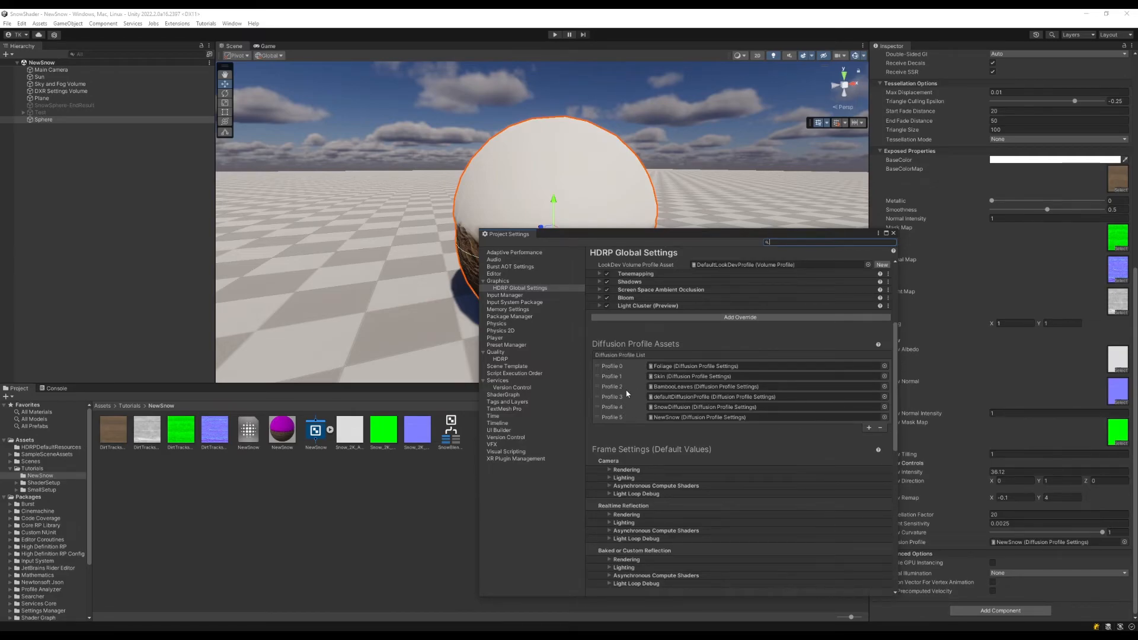
Close the project settings and inspect the snow-covered sphere from its shaded side
{"action": "left_click", "coordinate": [893, 232]}
{"action": "left_click", "coordinate": [581, 78]}
{"action": "left_click_drag", "start_coordinate": [581, 78], "coordinate": [584, 157], "text": "alt"}
{"action": "right_click_drag", "start_coordinate": [583, 157], "coordinate": [846, 157]}
{"action": "key", "text": "w"}
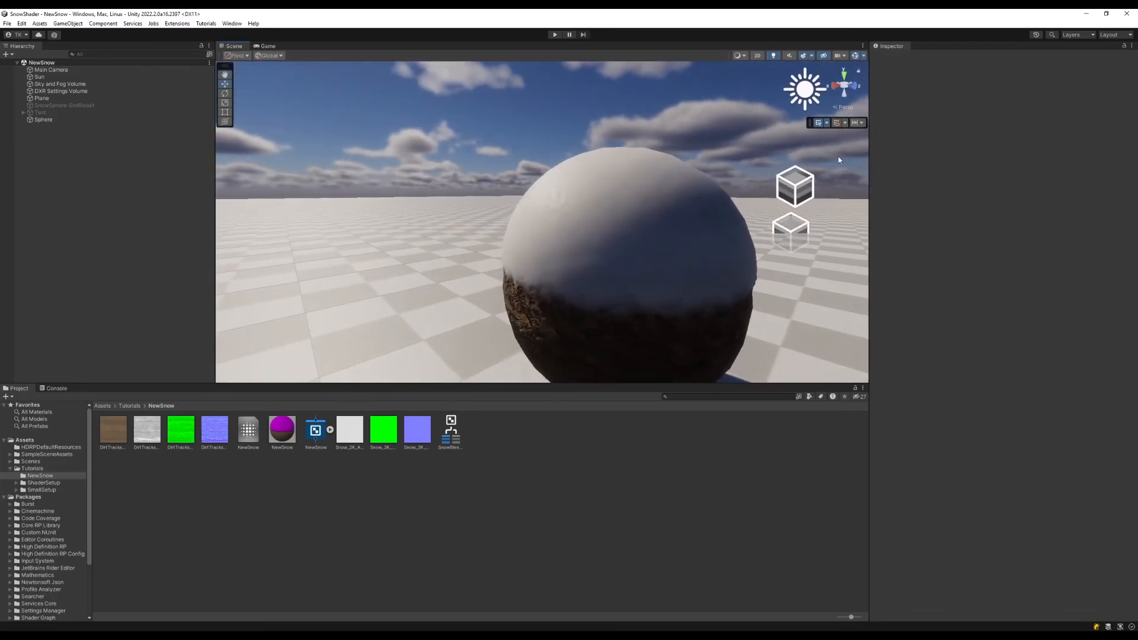
Set Snow Normal Intensity on the sphere's NewSnow material to 2.34
{"action": "left_click", "coordinate": [652, 231]}
{"action": "mouse_move", "coordinate": [572, 199]}
{"action": "right_mouse_down"}
{"action": "mouse_move", "coordinate": [609, 208]}
{"action": "mouse_move", "coordinate": [581, 212]}
{"action": "right_mouse_up"}
{"action": "scroll", "coordinate": [959, 375], "scroll_direction": "down", "scroll_amount": 10}
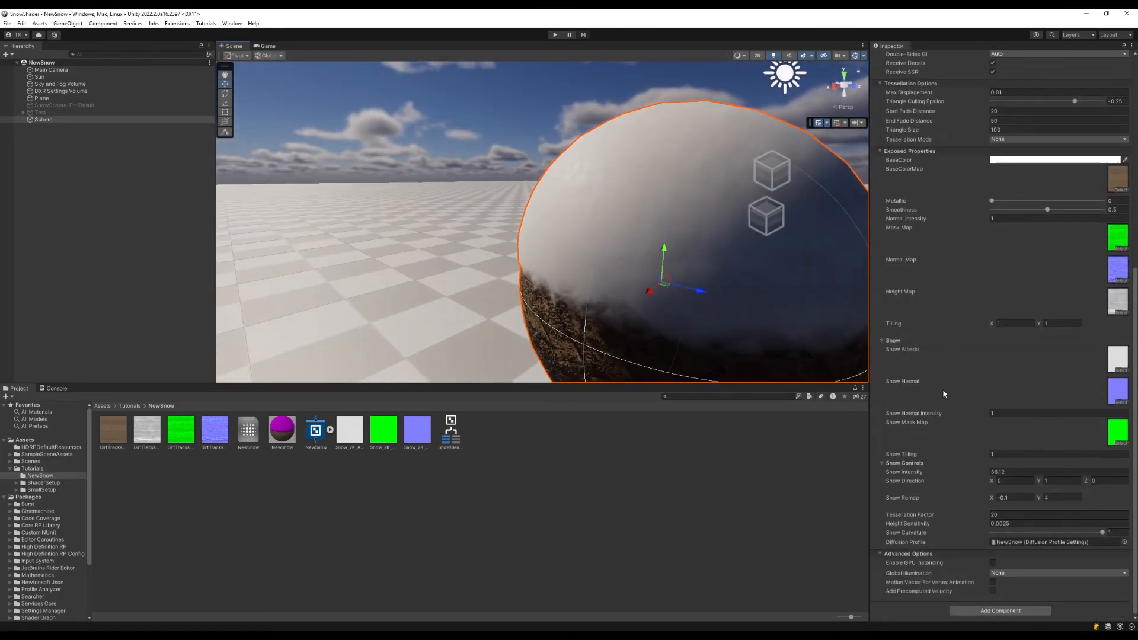
{"action": "mouse_move", "coordinate": [930, 419]}
{"action": "left_mouse_down"}
{"action": "mouse_move", "coordinate": [955, 419]}
{"action": "mouse_move", "coordinate": [941, 417]}
{"action": "left_mouse_up"}
{"action": "right_click_drag", "start_coordinate": [332, 204], "coordinate": [309, 184]}
{"action": "right_click_drag", "start_coordinate": [454, 241], "coordinate": [509, 236]}
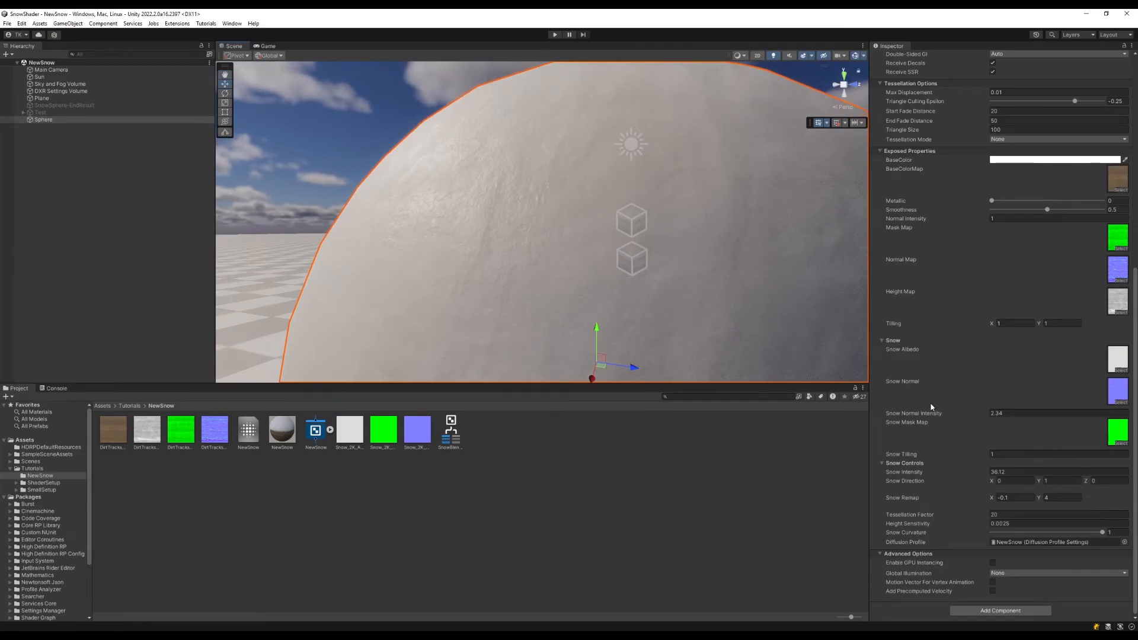
Try a Snow Tiling of 10 on the NewSnow material and change it to 2
{"action": "left_click", "coordinate": [1001, 454]}
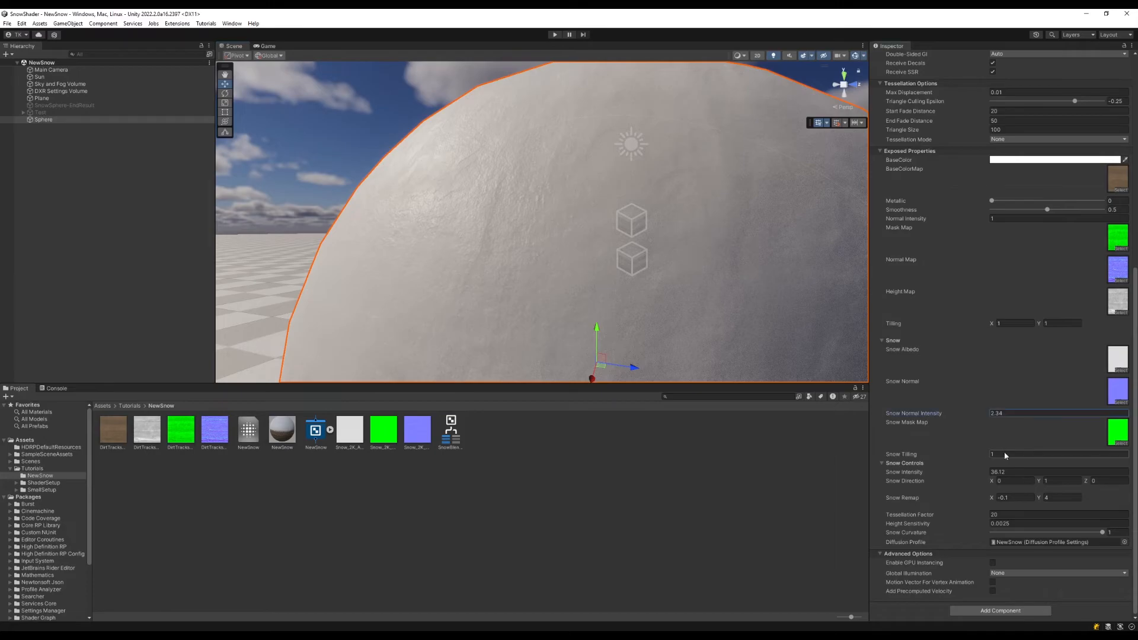
{"action": "type", "text": "10"}
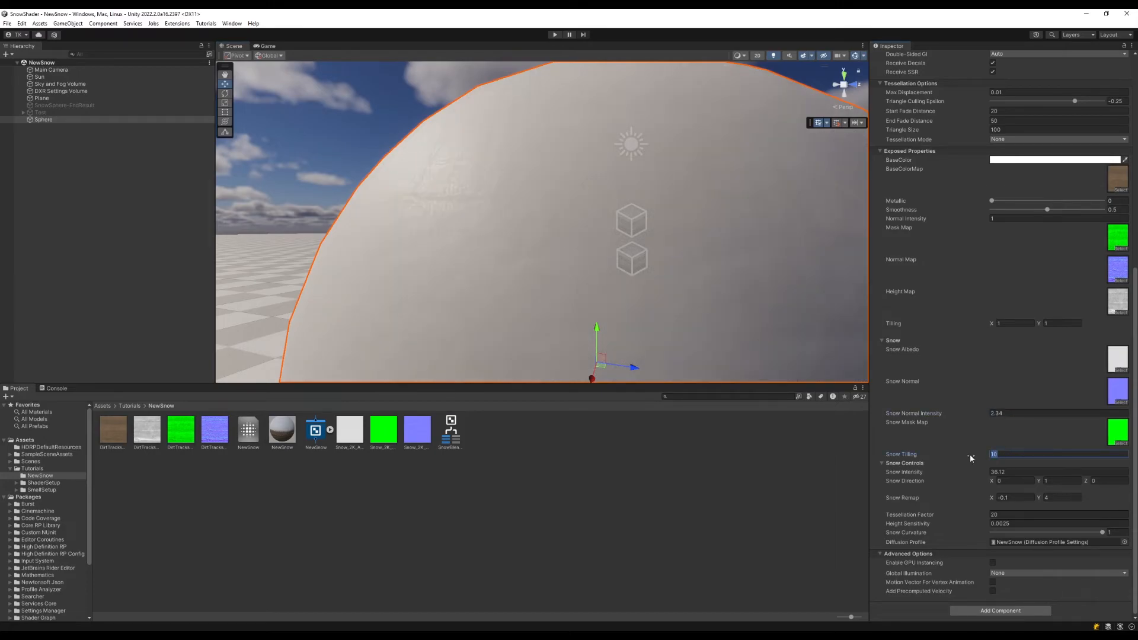
{"action": "type", "text": "2"}
Examine the retiled snow surface on the sphere from several distances and angles
{"action": "key", "text": "s"}
{"action": "right_click_drag", "start_coordinate": [494, 240], "coordinate": [379, 154]}
{"action": "key", "text": "w"}
{"action": "key", "text": "d"}
{"action": "left_click", "coordinate": [445, 127]}
{"action": "key", "text": "w"}
{"action": "right_click_drag", "start_coordinate": [445, 127], "coordinate": [424, 96]}
{"action": "key", "text": "d"}
{"action": "key", "text": "s"}
{"action": "right_click_drag", "start_coordinate": [561, 121], "coordinate": [531, 113]}
{"action": "right_click_drag", "start_coordinate": [598, 309], "coordinate": [519, 225]}
{"action": "key", "text": "s"}
{"action": "key", "text": "w"}
{"action": "key", "text": "w"}
{"action": "key", "text": "s"}
{"action": "left_click", "coordinate": [557, 251]}
{"action": "key", "text": "s"}
{"action": "right_click_drag", "start_coordinate": [614, 362], "coordinate": [612, 362]}
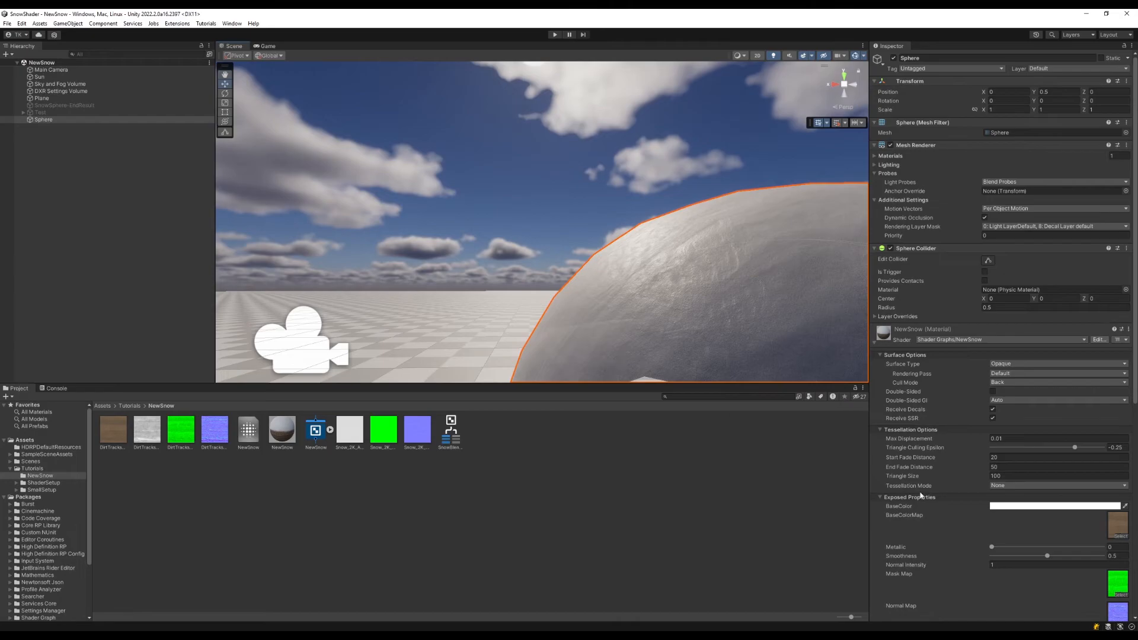
Try a Max Displacement of 0.44 in the material's tessellation options, remove the entered decimals, and view the sphere
{"action": "scroll", "coordinate": [960, 446], "scroll_direction": "down", "scroll_amount": 5}
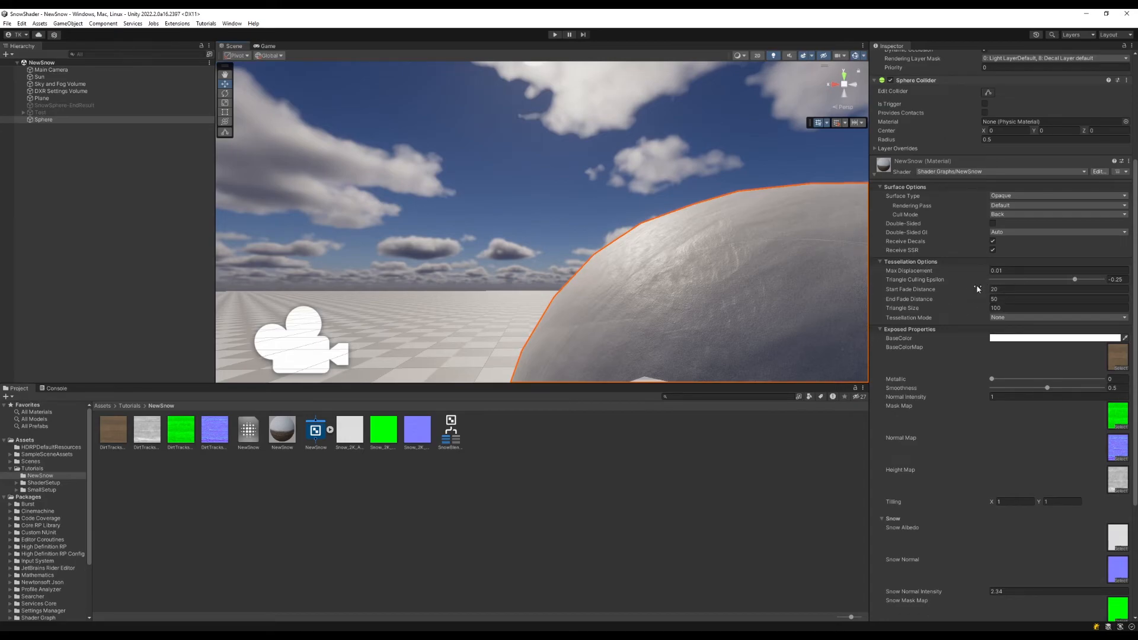
{"action": "left_click_drag", "start_coordinate": [982, 269], "coordinate": [982, 273]}
{"action": "left_click", "coordinate": [1011, 268]}
{"action": "type", "text": "0.02"}
{"action": "key", "text": "BackSpace"}
{"action": "key", "text": "BackSpace"}
{"action": "type", "text": "44"}
{"action": "key", "text": "Return"}
{"action": "left_click", "coordinate": [1013, 271]}
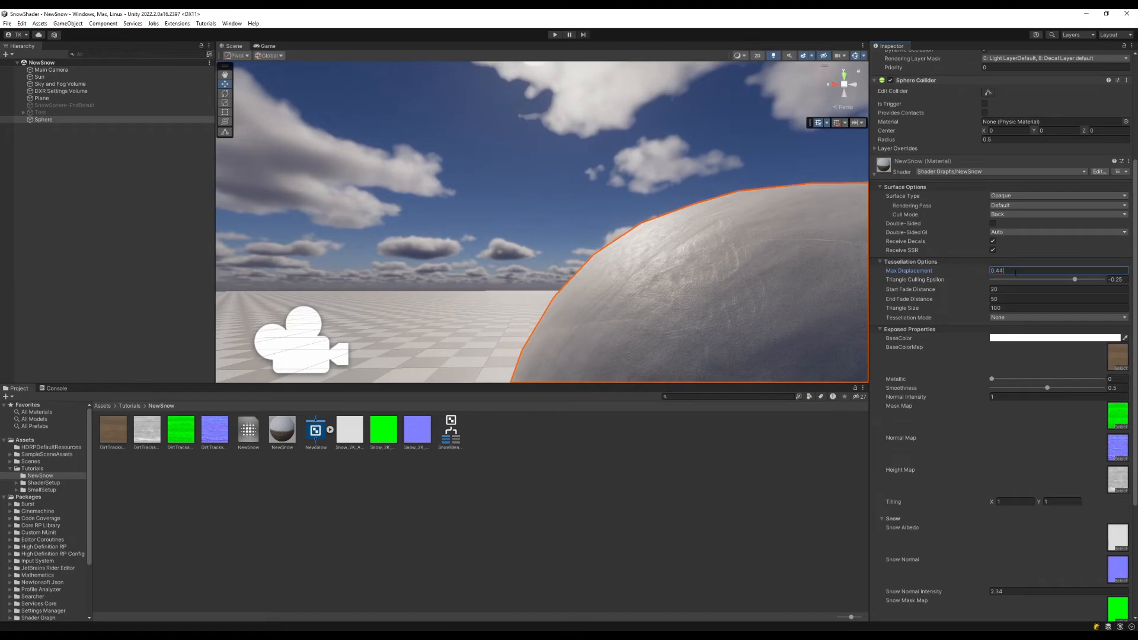
{"action": "key", "text": "BackSpace"}
{"action": "key", "text": "BackSpace"}
{"action": "left_click", "coordinate": [601, 203]}
{"action": "right_click_drag", "start_coordinate": [598, 204], "coordinate": [652, 229]}
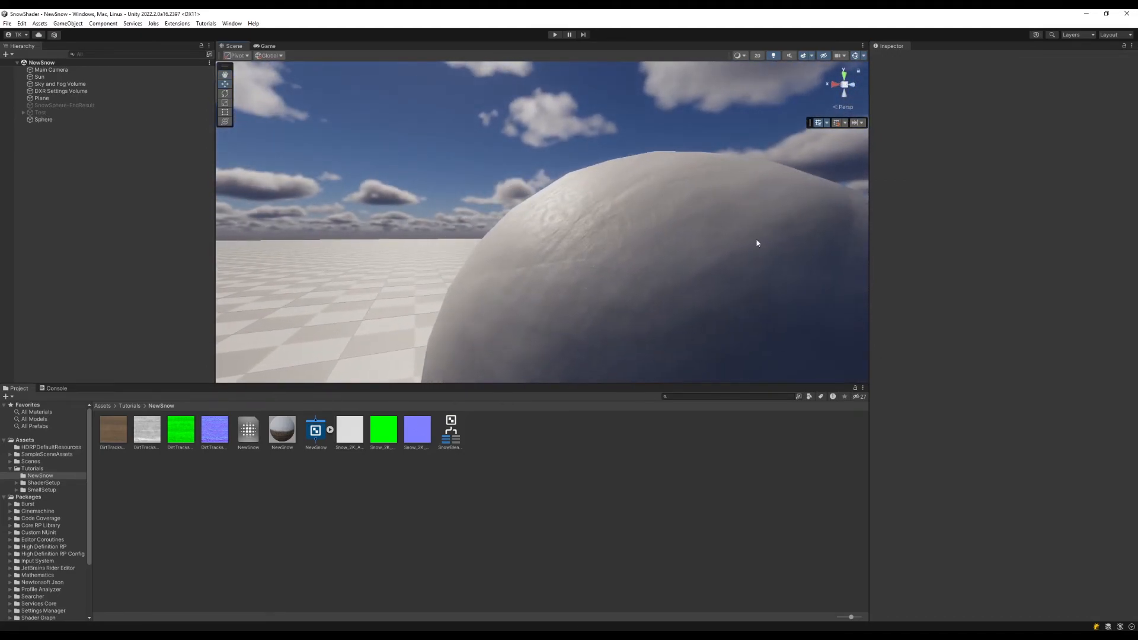
Bring up the NewSnow shader graph maximized and add a Simple Noise node below the snow mask map nodes
{"action": "left_click_drag", "start_coordinate": [1137, 112], "coordinate": [132, 135]}
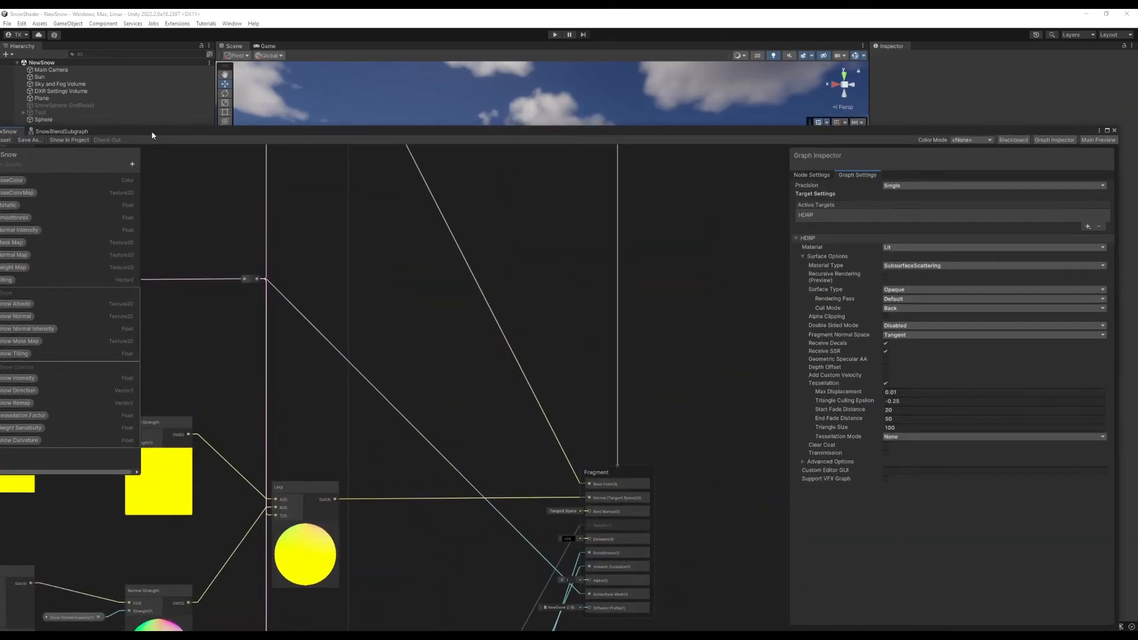
{"action": "left_click", "coordinate": [1106, 130]}
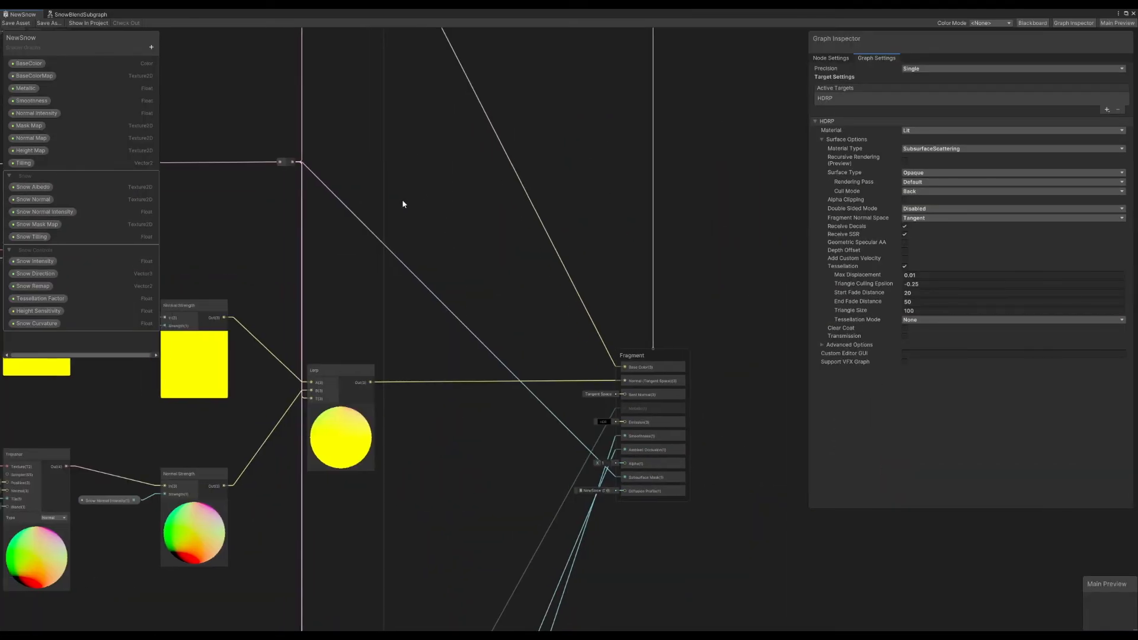
{"action": "scroll", "coordinate": [522, 214], "scroll_direction": "down", "scroll_amount": 2}
{"action": "scroll", "coordinate": [522, 213], "scroll_direction": "down", "scroll_amount": 2}
{"action": "middle_click_drag", "start_coordinate": [526, 406], "coordinate": [556, 243]}
{"action": "scroll", "coordinate": [556, 248], "scroll_direction": "up", "scroll_amount": 5}
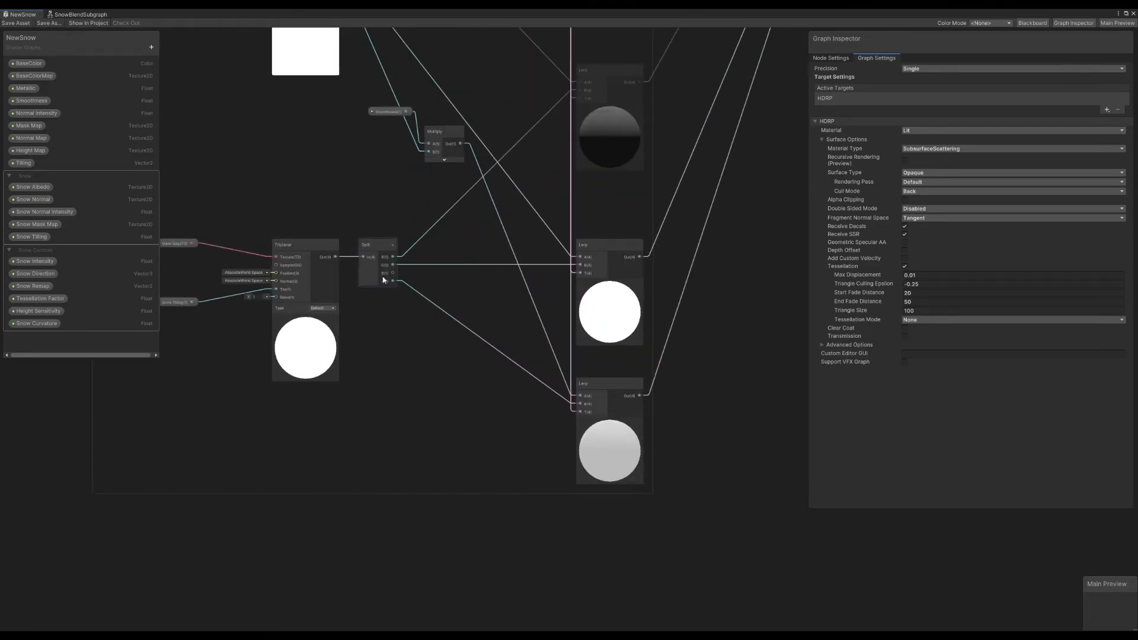
{"action": "middle_click_drag", "start_coordinate": [396, 262], "coordinate": [427, 270]}
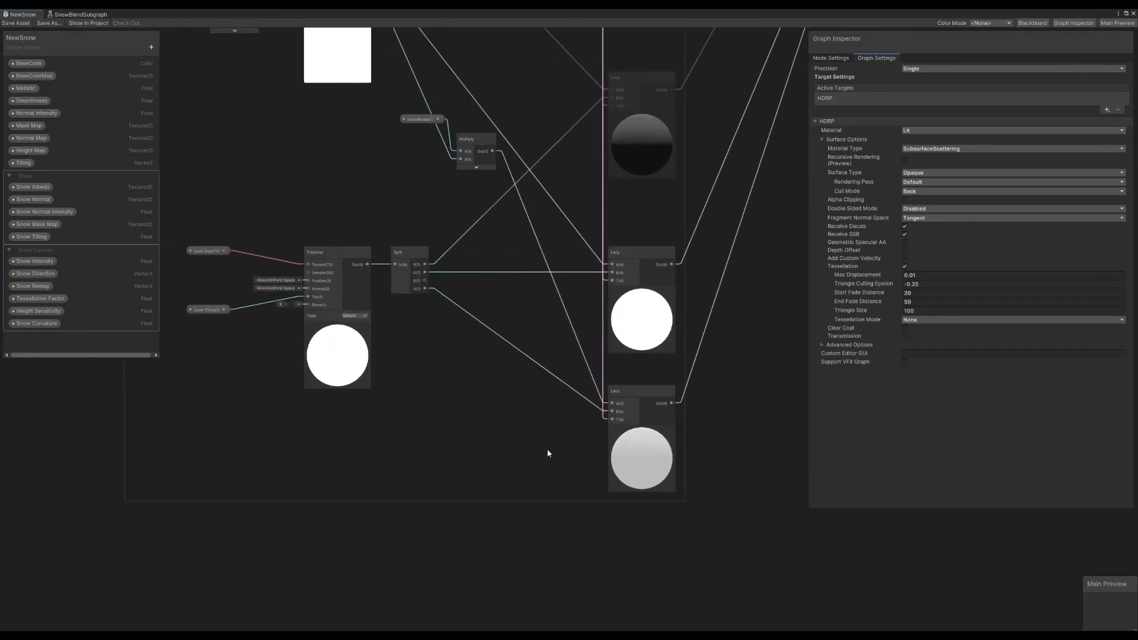
{"action": "scroll", "coordinate": [546, 450], "scroll_direction": "down", "scroll_amount": 2}
{"action": "key", "text": "space"}
{"action": "type", "text": "noise"}
{"action": "left_click", "coordinate": [510, 496]}
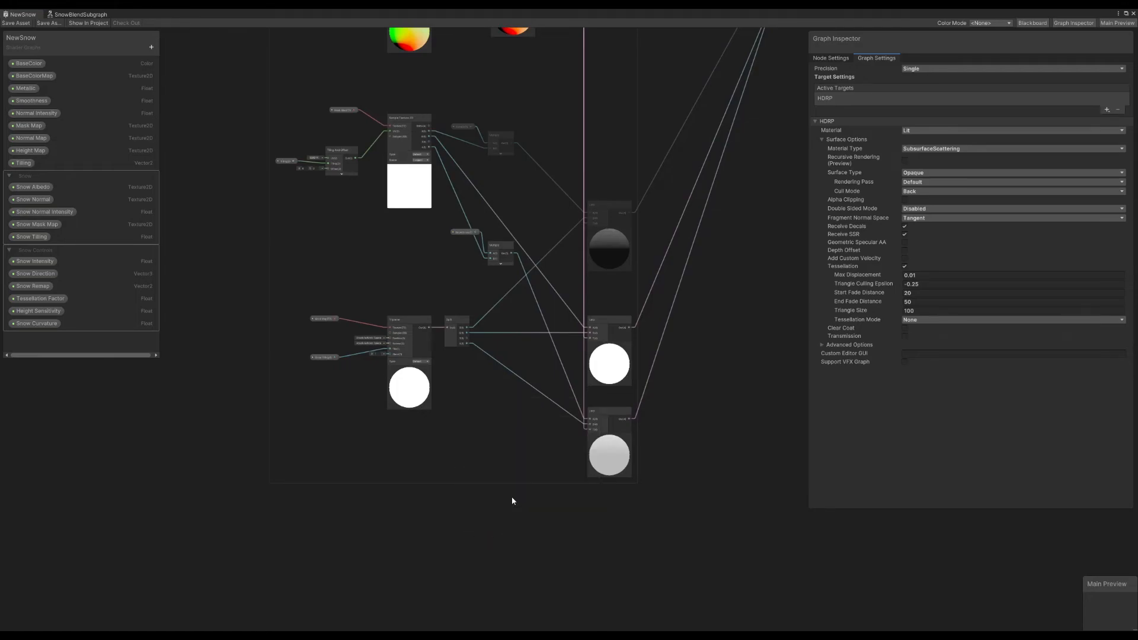
{"action": "scroll", "coordinate": [486, 563], "scroll_direction": "up", "scroll_amount": 3}
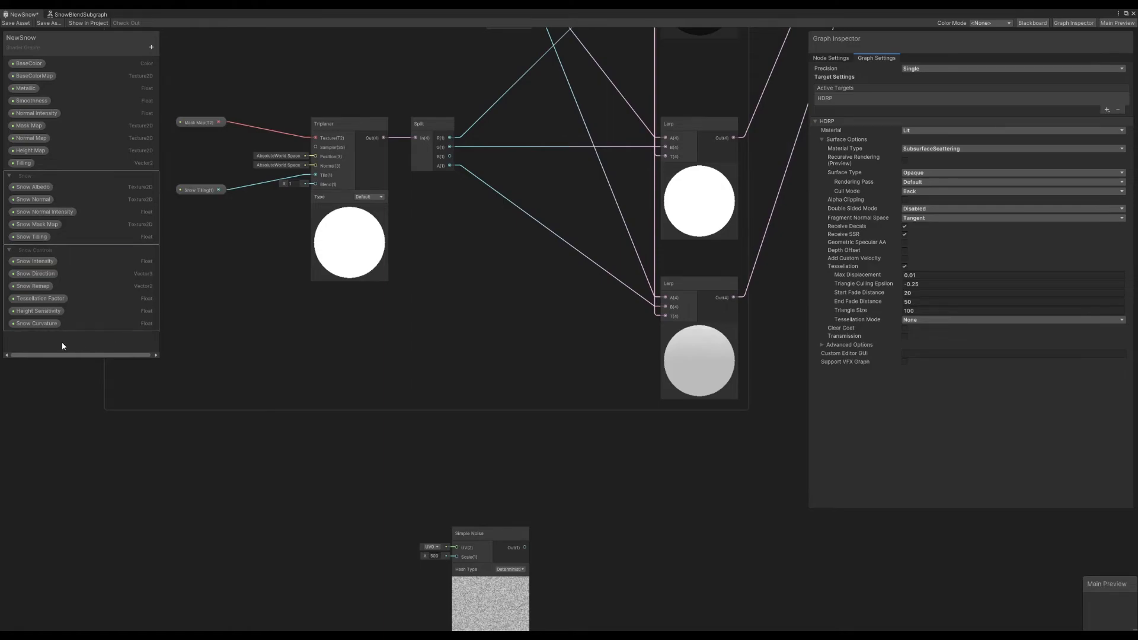
Add a GlitterSize float property with default 1000 to the Snow Controls category and connect it to the Simple Noise node's Scale
{"action": "left_click", "coordinate": [151, 46]}
{"action": "left_click", "coordinate": [189, 64]}
{"action": "type", "text": "GlitterSize"}
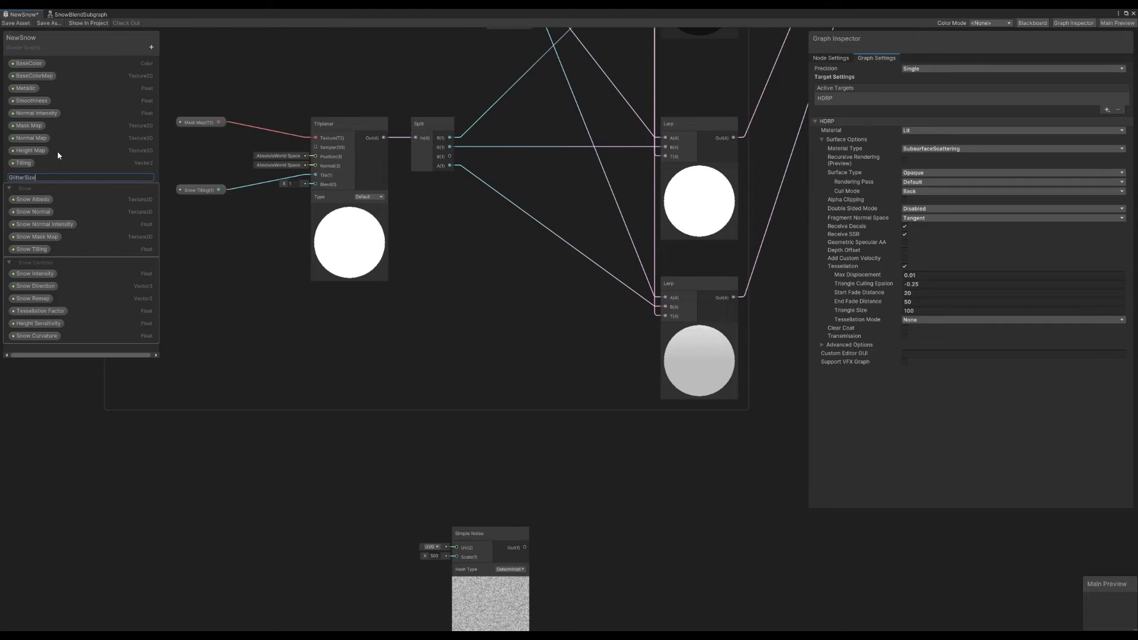
{"action": "left_click", "coordinate": [65, 179]}
{"action": "left_click", "coordinate": [951, 105]}
{"action": "type", "text": "1000"}
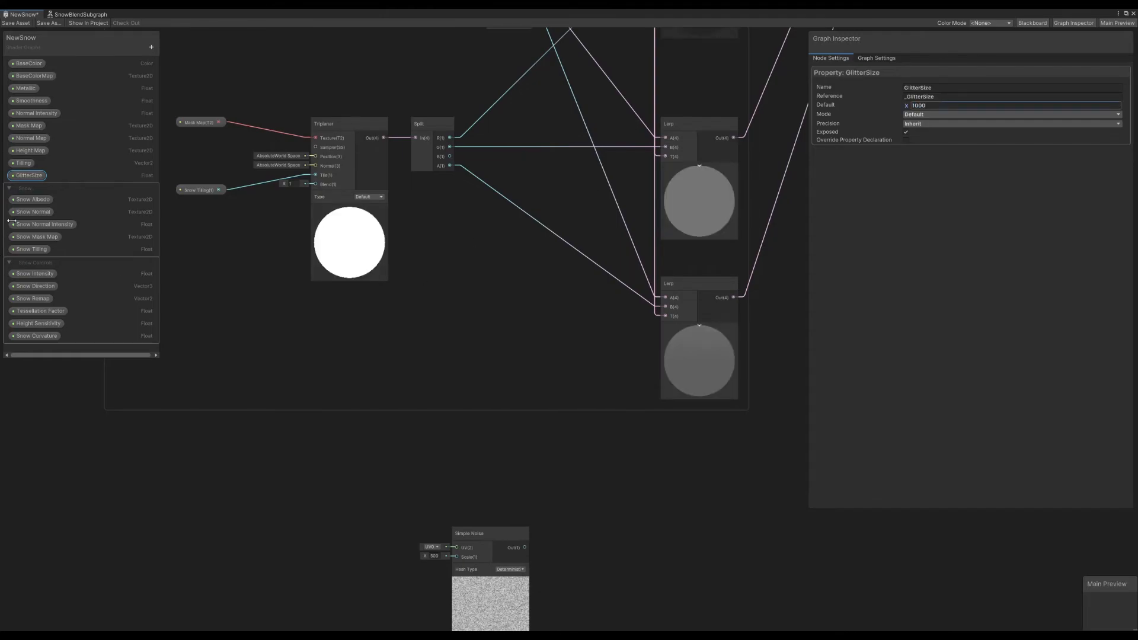
{"action": "left_click_drag", "start_coordinate": [29, 176], "coordinate": [51, 343]}
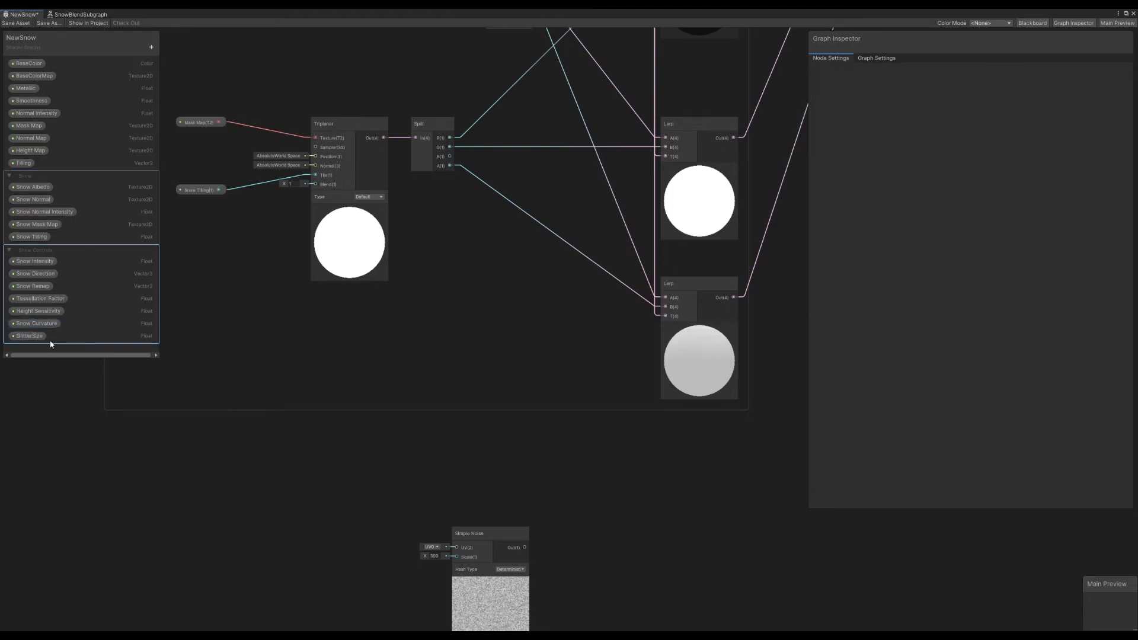
{"action": "left_click_drag", "start_coordinate": [32, 336], "coordinate": [457, 552]}
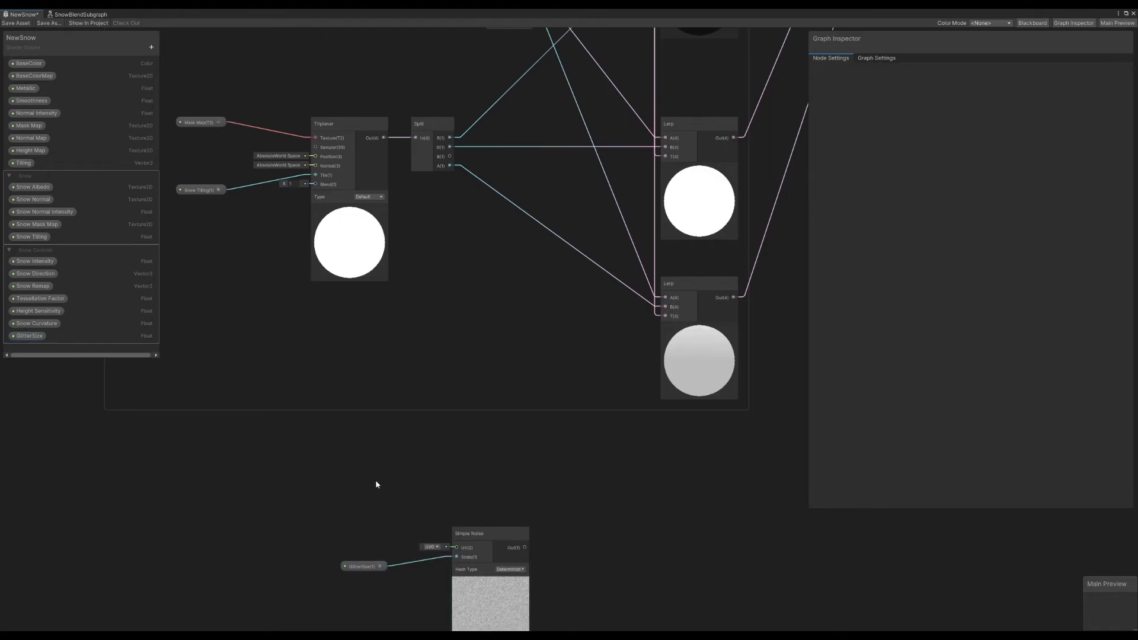
Add a float property named Snow Glitter Intensity to the graph
{"action": "left_click", "coordinate": [151, 47]}
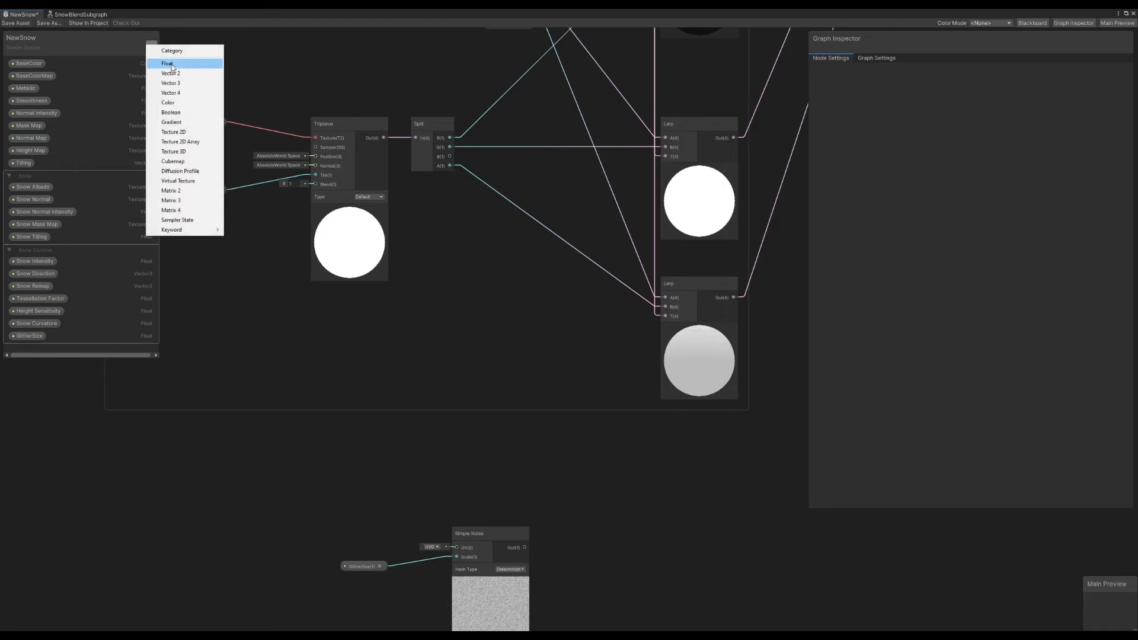
{"action": "left_click", "coordinate": [171, 65]}
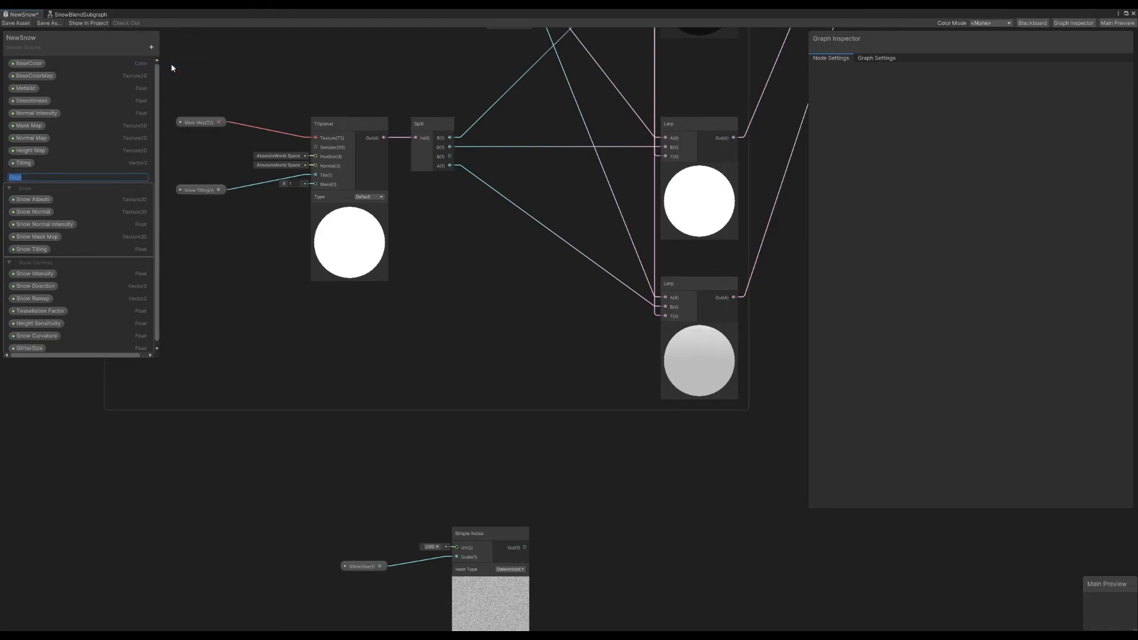
{"action": "type", "text": "Snow Glitter Intensity"}
{"action": "key", "text": "Return"}
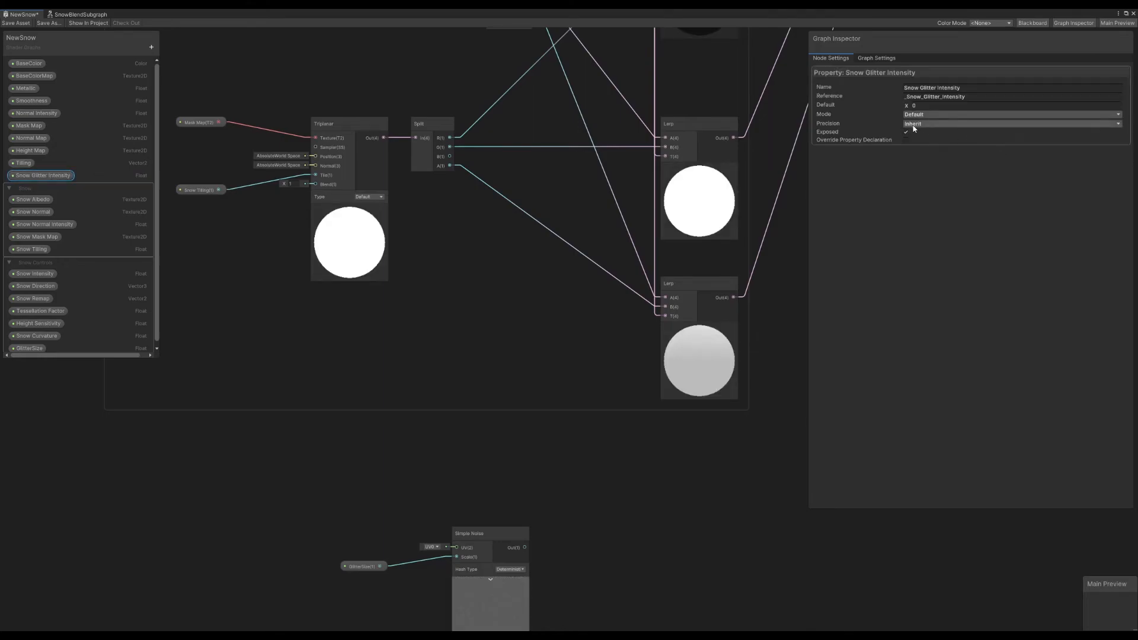
Set Snow Glitter Intensity to Slider mode with a default of 0.7 and place it in the graph beside Simple Noise
{"action": "left_click", "coordinate": [913, 123]}
{"action": "left_click", "coordinate": [921, 114]}
{"action": "left_click", "coordinate": [921, 114]}
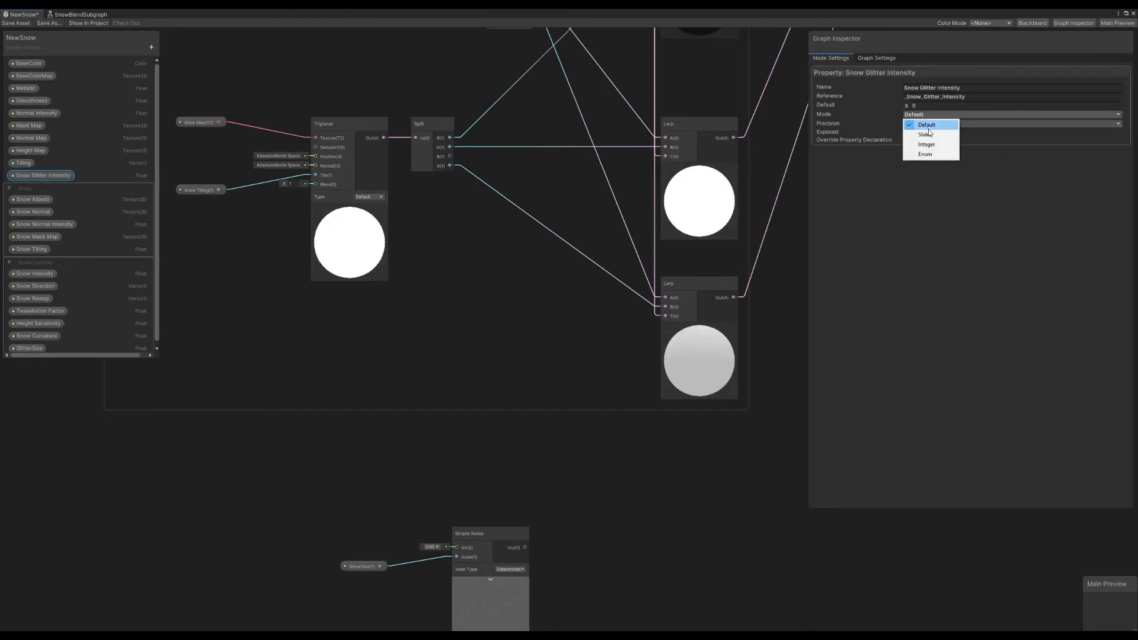
{"action": "left_click", "coordinate": [926, 134]}
{"action": "left_click", "coordinate": [923, 105]}
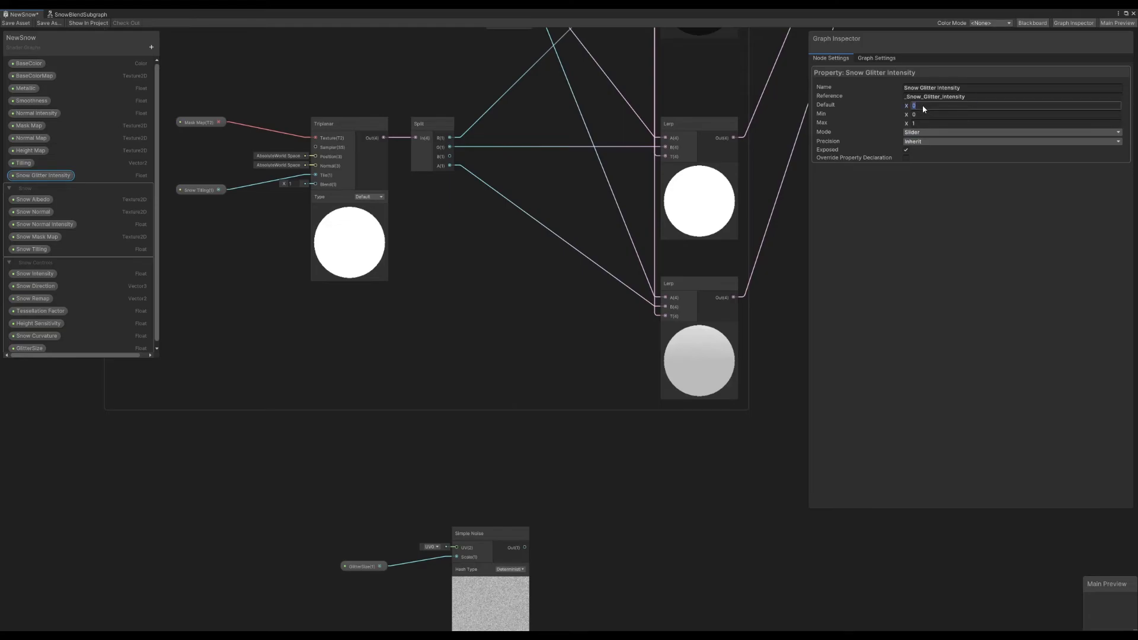
{"action": "type", "text": "0.7"}
{"action": "left_click", "coordinate": [64, 176]}
{"action": "left_click_drag", "start_coordinate": [668, 588], "coordinate": [670, 590]}
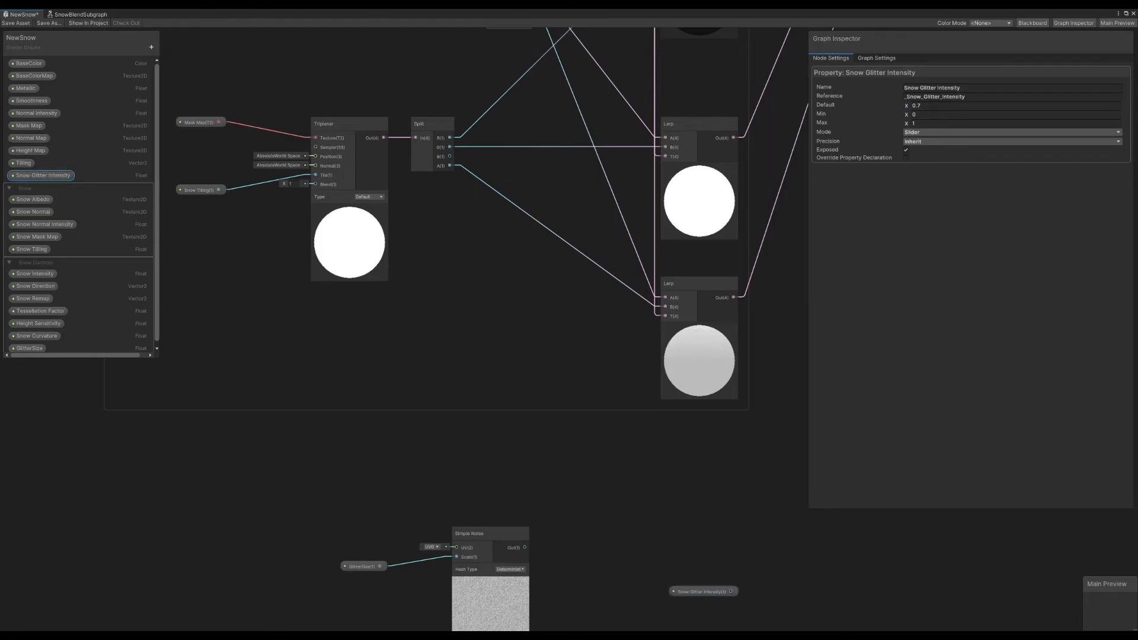
Add a Remap node next to Simple Noise and feed the noise output into its In input
{"action": "middle_click_drag", "start_coordinate": [563, 510], "coordinate": [564, 333]}
{"action": "scroll", "coordinate": [563, 332], "scroll_direction": "up", "scroll_amount": 8}
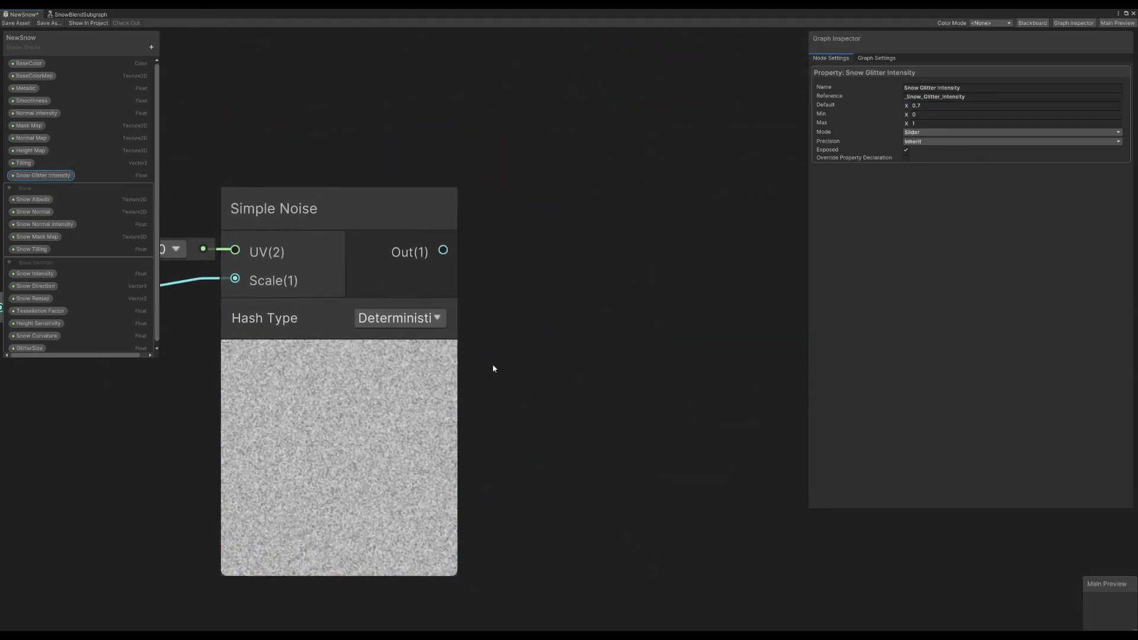
{"action": "left_click", "coordinate": [654, 341]}
{"action": "key", "text": "space"}
{"action": "type", "text": "ren"}
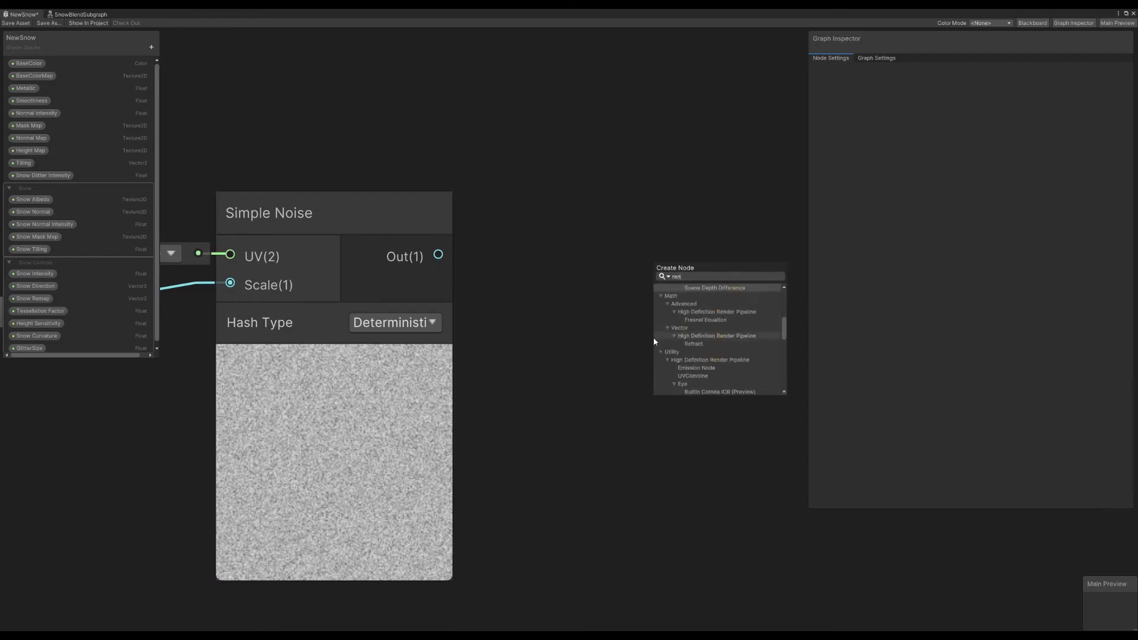
{"action": "key", "text": "BackSpace"}
{"action": "type", "text": "ma"}
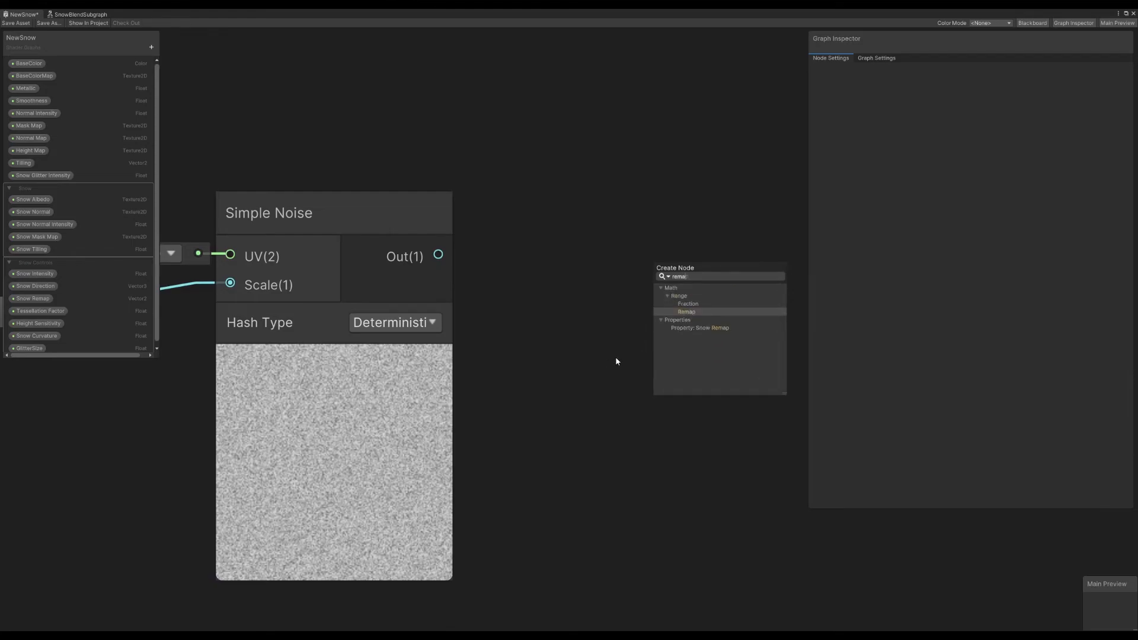
{"action": "left_click", "coordinate": [682, 311]}
{"action": "left_click_drag", "start_coordinate": [696, 372], "coordinate": [631, 210]}
{"action": "scroll", "coordinate": [549, 156], "scroll_direction": "down", "scroll_amount": 2}
{"action": "left_click_drag", "start_coordinate": [465, 229], "coordinate": [595, 230]}
{"action": "scroll", "coordinate": [542, 176], "scroll_direction": "down", "scroll_amount": 1}
{"action": "middle_click_drag", "start_coordinate": [541, 178], "coordinate": [521, 181]}
{"action": "left_click_drag", "start_coordinate": [575, 220], "coordinate": [601, 222]}
{"action": "left_click", "coordinate": [567, 180]}
Set the Remap node's In Min Max to 0.6 and 0.77
{"action": "left_click", "coordinate": [488, 247]}
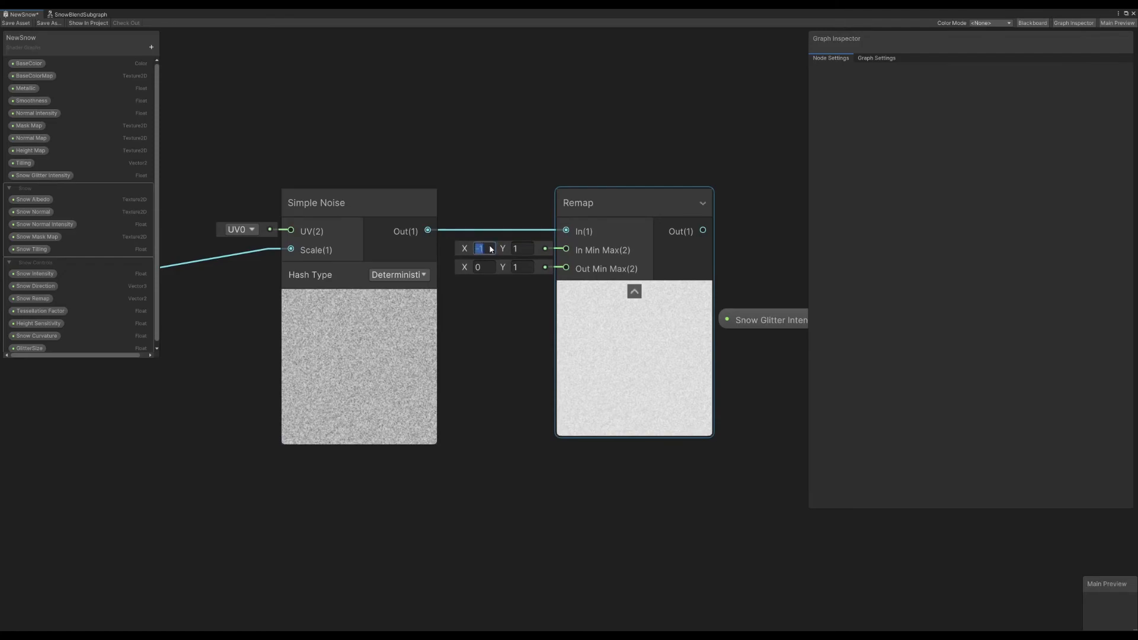
{"action": "type", "text": "0.6"}
{"action": "key", "text": "Tab"}
{"action": "type", "text": "0.77"}
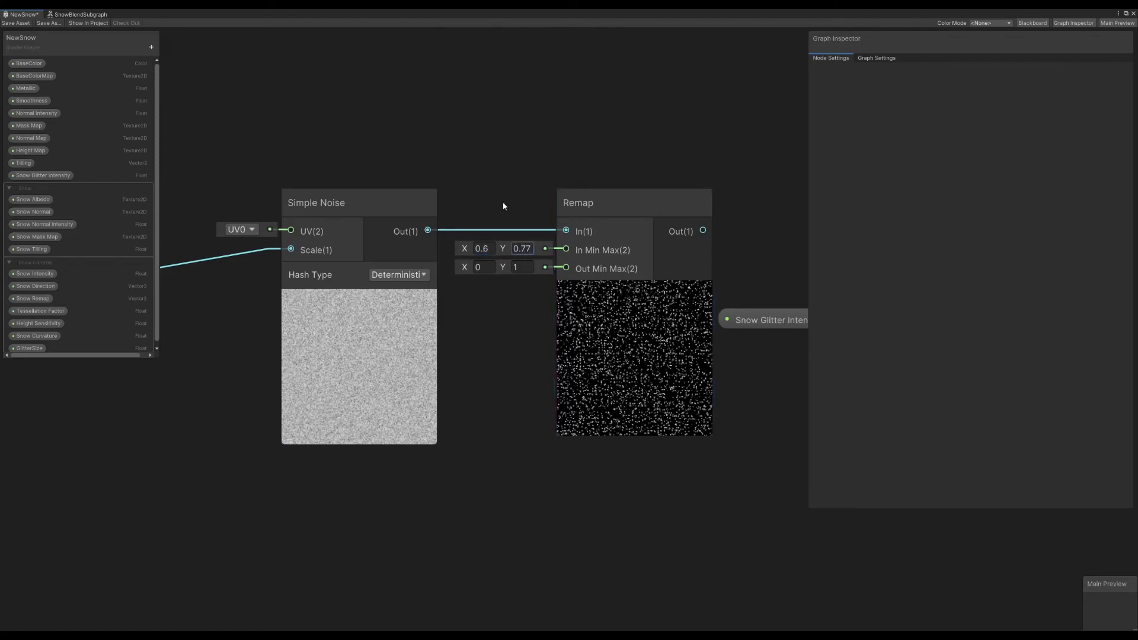
Add a Multiply node beside the Snow Glitter Intensity node and collapse its preview
{"action": "middle_click_drag", "start_coordinate": [516, 254], "coordinate": [473, 270]}
{"action": "middle_click_drag", "start_coordinate": [743, 332], "coordinate": [505, 364]}
{"action": "left_click_drag", "start_coordinate": [514, 369], "coordinate": [592, 400]}
{"action": "left_click", "coordinate": [554, 326]}
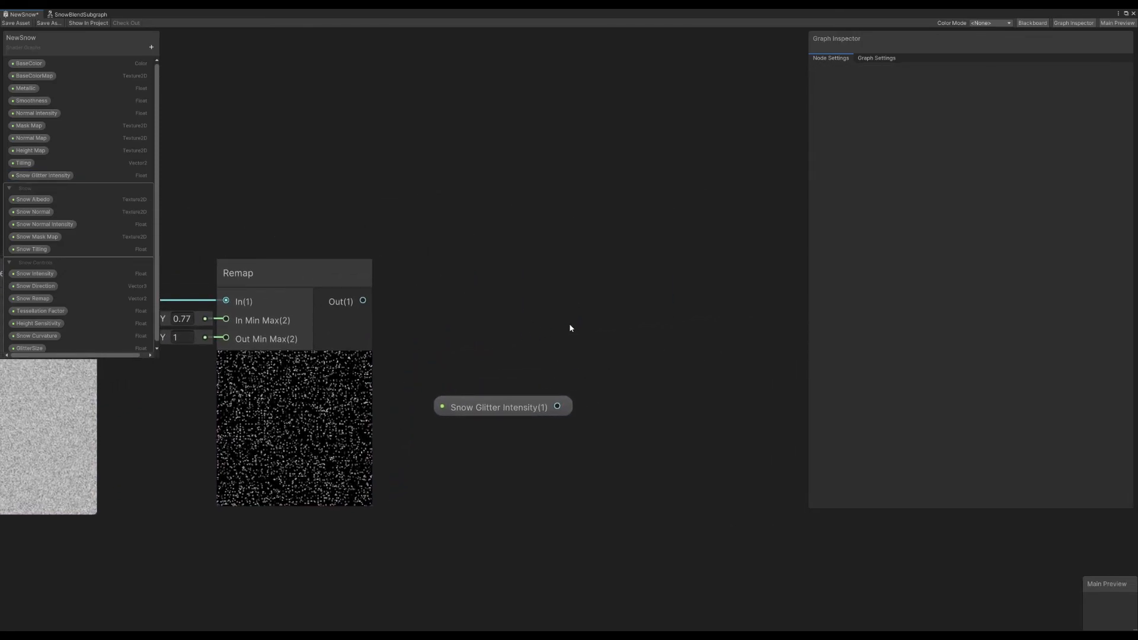
{"action": "key", "text": "space"}
{"action": "type", "text": "mul"}
{"action": "left_click", "coordinate": [609, 309]}
{"action": "left_click", "coordinate": [607, 316]}
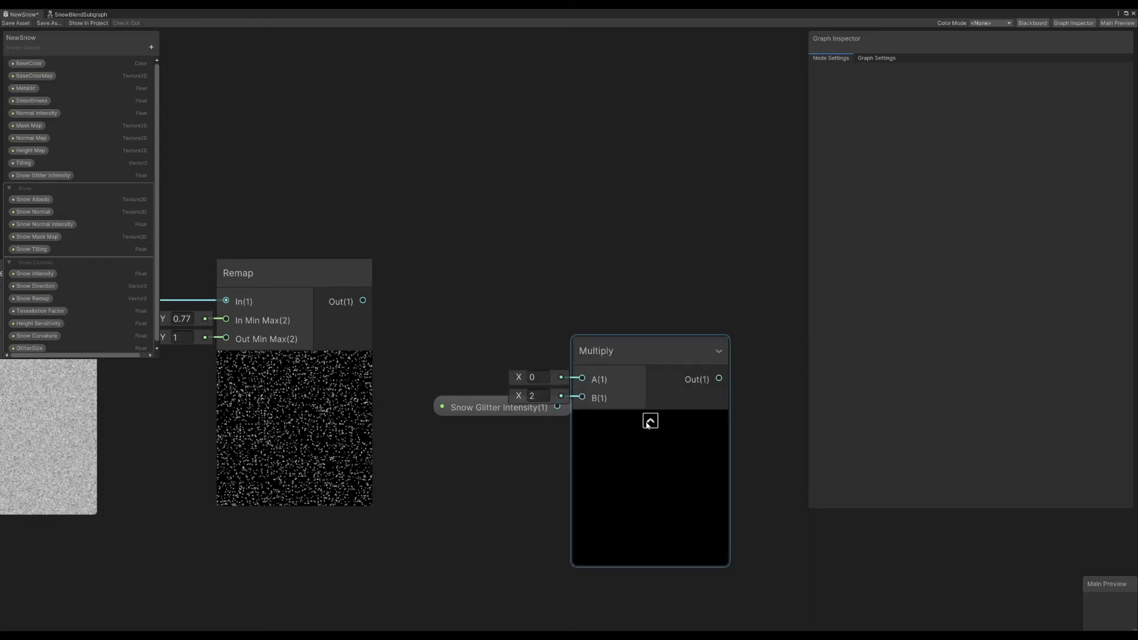
{"action": "left_click", "coordinate": [650, 414]}
Connect the Remap output to Multiply's A and Snow Glitter Intensity to B, and line the nodes up beside Remap
{"action": "left_click_drag", "start_coordinate": [559, 415], "coordinate": [582, 397]}
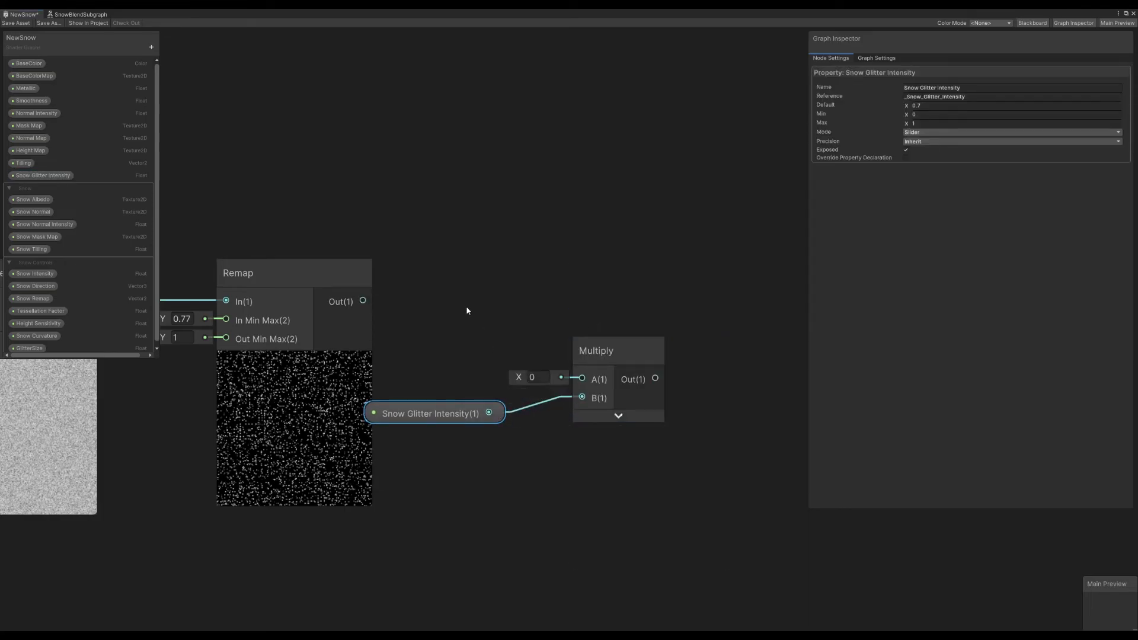
{"action": "left_click", "coordinate": [468, 313]}
{"action": "left_click_drag", "start_coordinate": [363, 301], "coordinate": [612, 388]}
{"action": "left_click_drag", "start_coordinate": [441, 298], "coordinate": [588, 427]}
{"action": "left_click_drag", "start_coordinate": [577, 344], "coordinate": [601, 280]}
Move the whole glitter node chain further left beneath the mask map group
{"action": "scroll", "coordinate": [484, 166], "scroll_direction": "down", "scroll_amount": 6}
{"action": "middle_click_drag", "start_coordinate": [491, 209], "coordinate": [618, 265]}
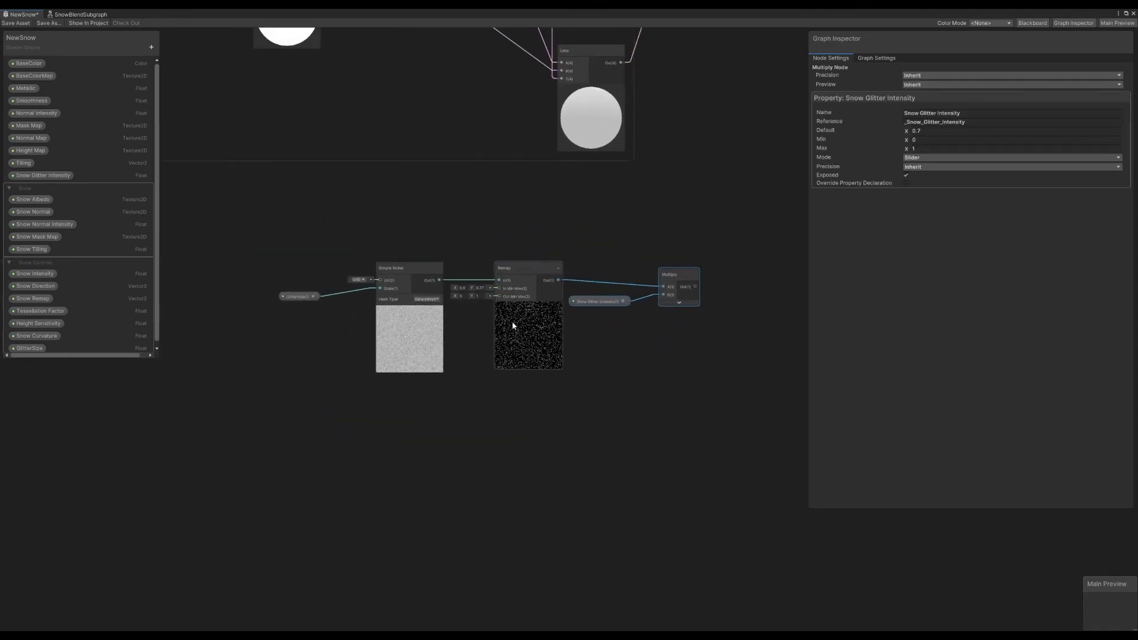
{"action": "left_click_drag", "start_coordinate": [269, 240], "coordinate": [756, 417]}
{"action": "left_click_drag", "start_coordinate": [680, 273], "coordinate": [455, 282]}
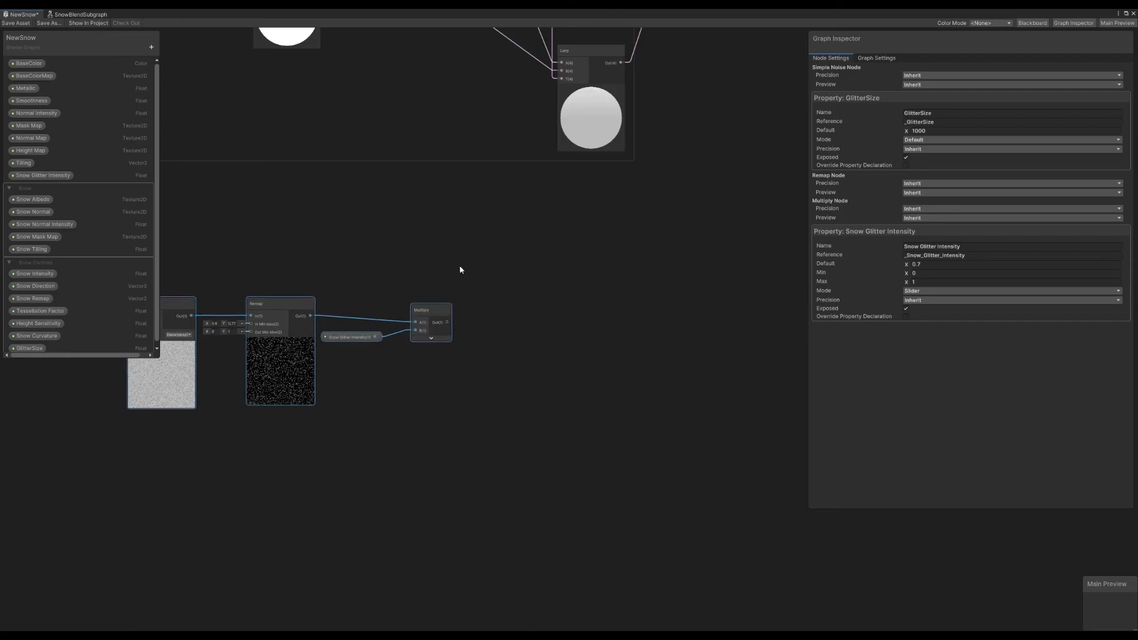
Create an Add node beside the glitter Multiply node and connect the Multiply output to its B input
{"action": "left_click", "coordinate": [455, 282]}
{"action": "middle_click_drag", "start_coordinate": [455, 282], "coordinate": [503, 337]}
{"action": "key", "text": "space"}
{"action": "type", "text": "add"}
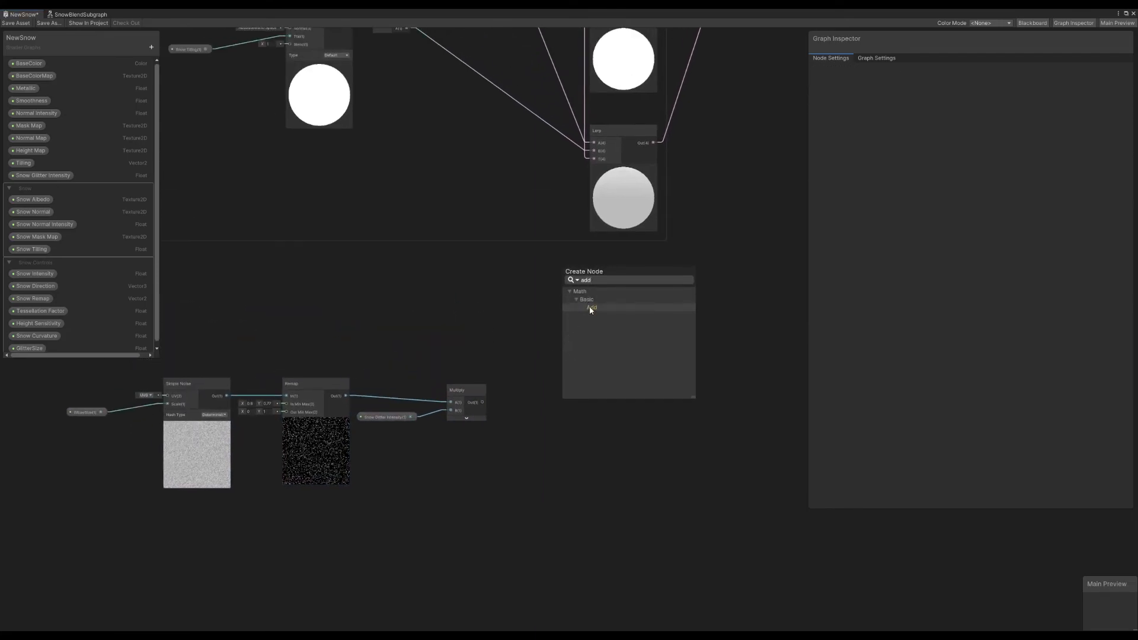
{"action": "left_click", "coordinate": [591, 308]}
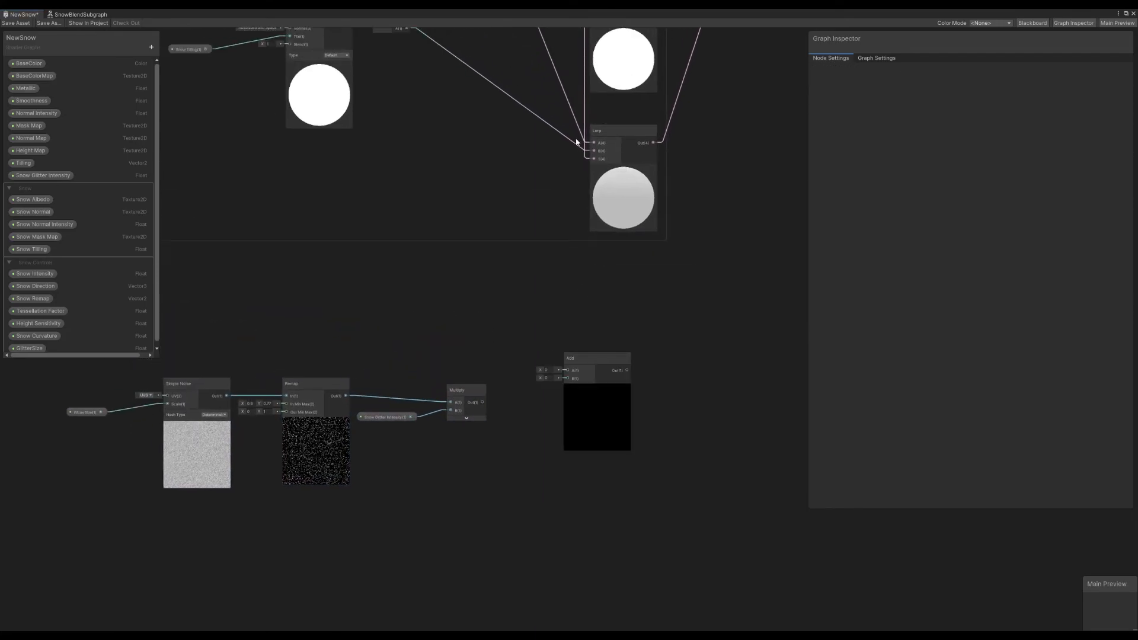
{"action": "middle_click_drag", "start_coordinate": [566, 178], "coordinate": [617, 240]}
{"action": "scroll", "coordinate": [625, 325], "scroll_direction": "up", "scroll_amount": 2}
{"action": "left_click_drag", "start_coordinate": [659, 457], "coordinate": [639, 363]}
{"action": "left_click_drag", "start_coordinate": [502, 507], "coordinate": [598, 385]}
{"action": "left_click", "coordinate": [429, 381]}
Connect the snow mask Split's A output to the Add node's A and the Add output to the smoothness Lerp's B
{"action": "middle_click_drag", "start_coordinate": [415, 281], "coordinate": [564, 502]}
{"action": "scroll", "coordinate": [565, 502], "scroll_direction": "down", "scroll_amount": 2}
{"action": "middle_click_drag", "start_coordinate": [548, 447], "coordinate": [422, 380]}
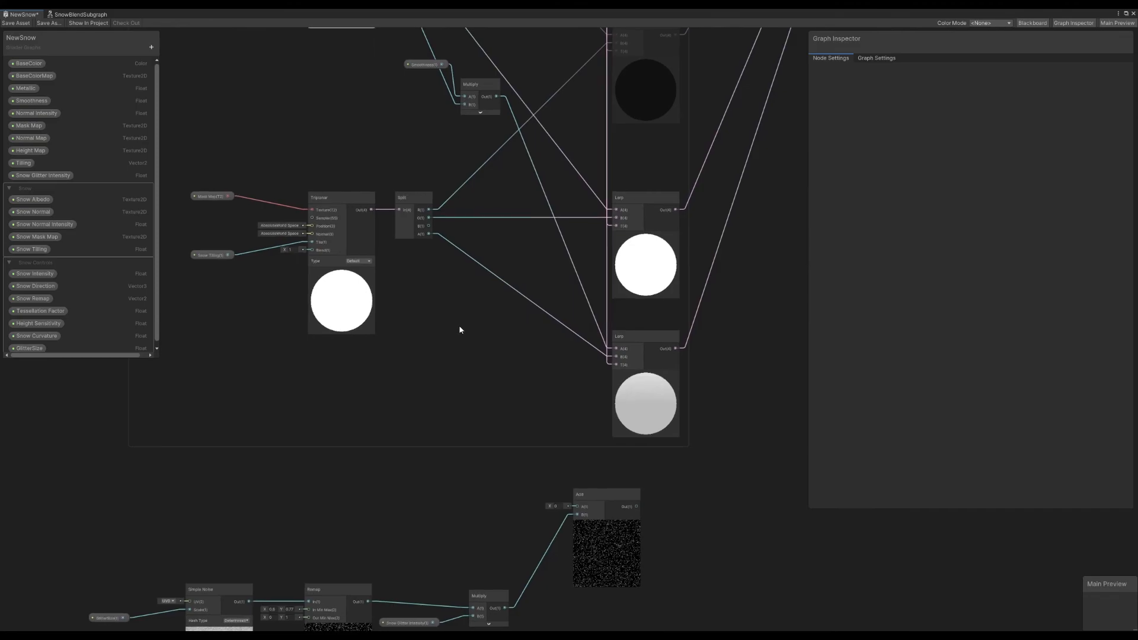
{"action": "mouse_move", "coordinate": [429, 235]}
{"action": "left_mouse_down"}
{"action": "mouse_move", "coordinate": [465, 251]}
{"action": "mouse_move", "coordinate": [409, 246]}
{"action": "mouse_move", "coordinate": [288, 280]}
{"action": "mouse_move", "coordinate": [217, 204]}
{"action": "mouse_move", "coordinate": [229, 279]}
{"action": "mouse_move", "coordinate": [617, 502]}
{"action": "mouse_move", "coordinate": [577, 512]}
{"action": "mouse_move", "coordinate": [542, 353]}
{"action": "mouse_move", "coordinate": [618, 357]}
{"action": "left_mouse_up"}
{"action": "middle_click_drag", "start_coordinate": [296, 548], "coordinate": [524, 349]}
{"action": "scroll", "coordinate": [504, 357], "scroll_direction": "down", "scroll_amount": 2}
{"action": "mouse_move", "coordinate": [340, 337]}
{"action": "left_mouse_down"}
{"action": "mouse_move", "coordinate": [734, 537]}
{"action": "mouse_move", "coordinate": [765, 536]}
{"action": "left_mouse_up"}
{"action": "left_click_drag", "start_coordinate": [761, 366], "coordinate": [671, 364]}
{"action": "left_click", "coordinate": [723, 396]}
{"action": "middle_click_drag", "start_coordinate": [741, 315], "coordinate": [712, 356]}
Group the glitter nodes, including the Add node, under the title Snow Glitter and save the shader graph
{"action": "left_click_drag", "start_coordinate": [731, 330], "coordinate": [205, 600]}
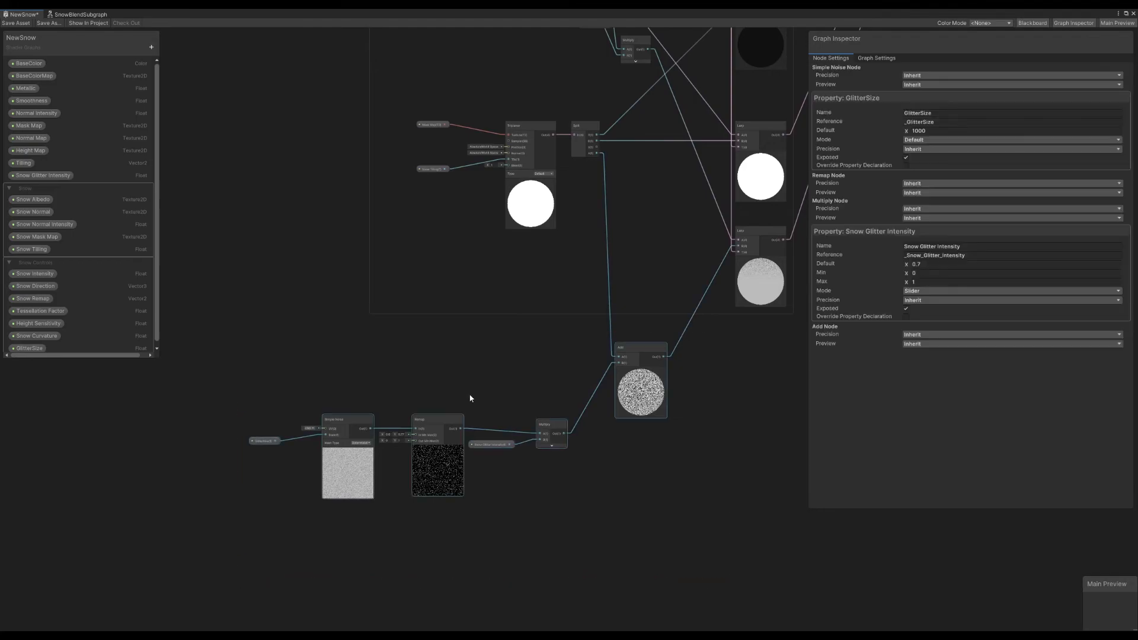
{"action": "right_click", "coordinate": [659, 393]}
{"action": "left_click", "coordinate": [680, 524]}
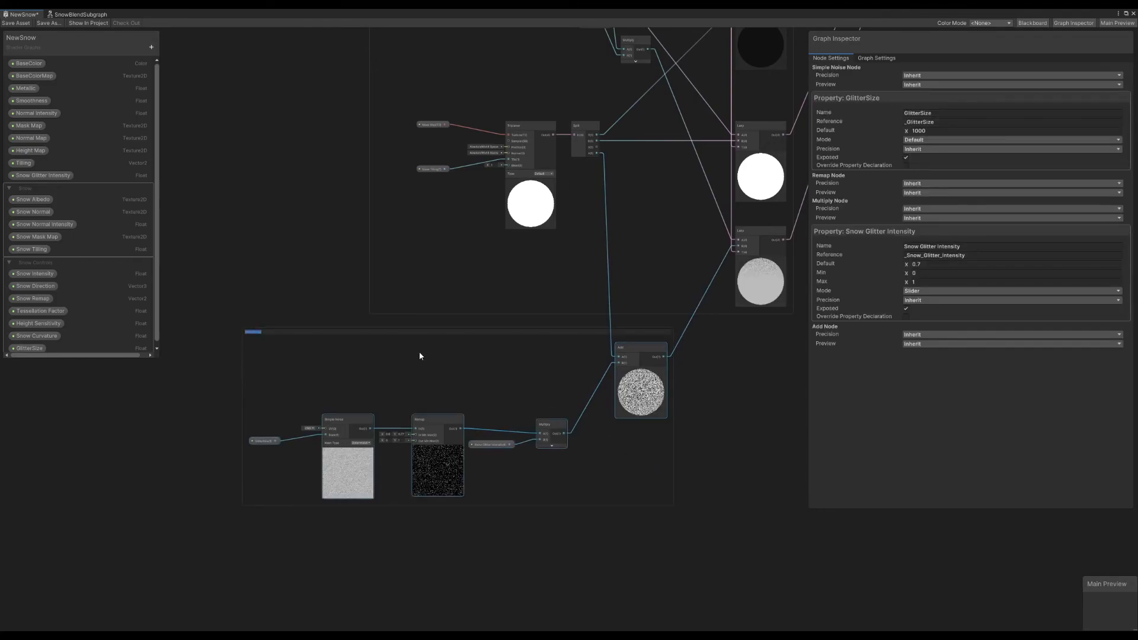
{"action": "type", "text": "Snow Glitter"}
{"action": "key", "text": "Return"}
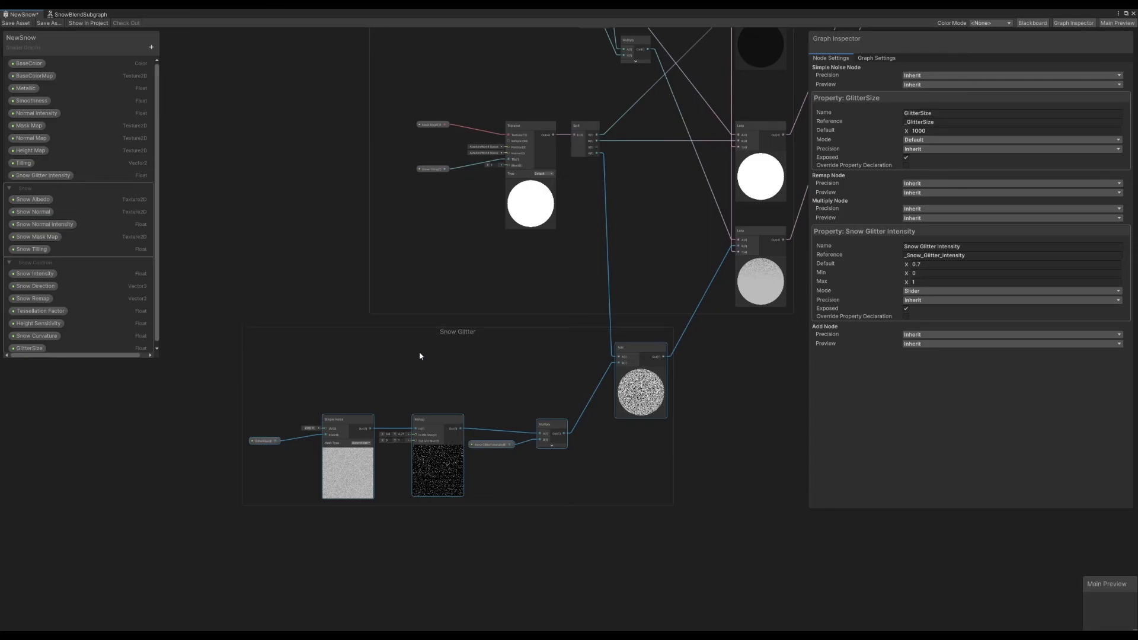
{"action": "left_click", "coordinate": [339, 273]}
{"action": "left_click", "coordinate": [16, 23]}
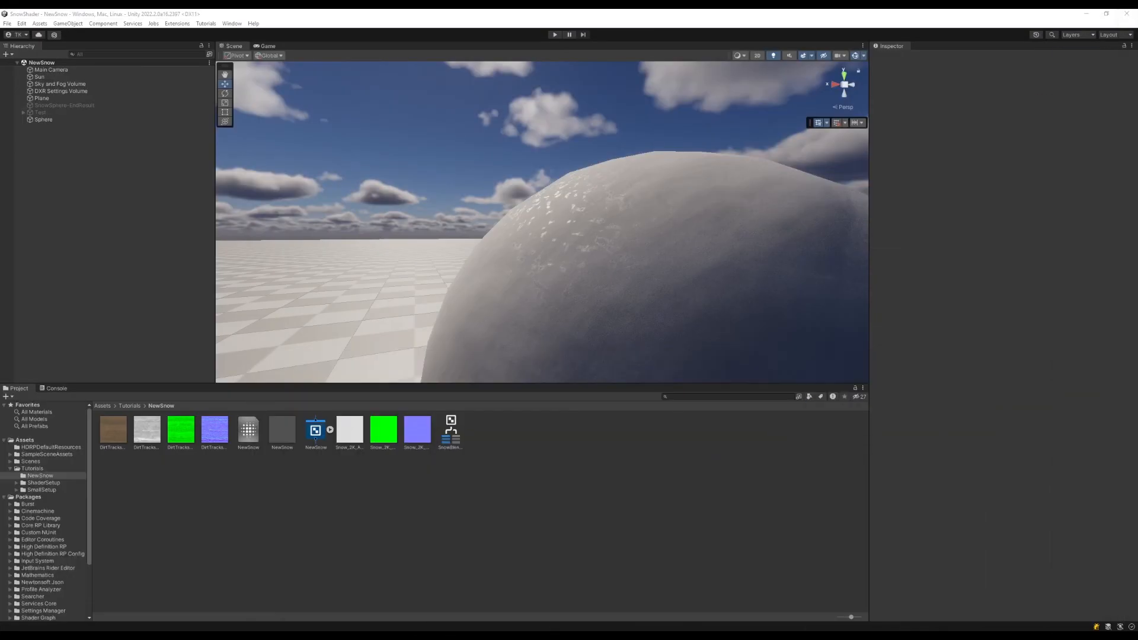
Set GlitterSize to 10000 on the sphere's NewSnow material
{"action": "right_click_drag", "start_coordinate": [611, 182], "coordinate": [619, 183]}
{"action": "scroll", "coordinate": [618, 184], "scroll_direction": "down", "scroll_amount": 5}
{"action": "scroll", "coordinate": [622, 234], "scroll_direction": "up", "scroll_amount": 3}
{"action": "scroll", "coordinate": [624, 237], "scroll_direction": "up", "scroll_amount": 2}
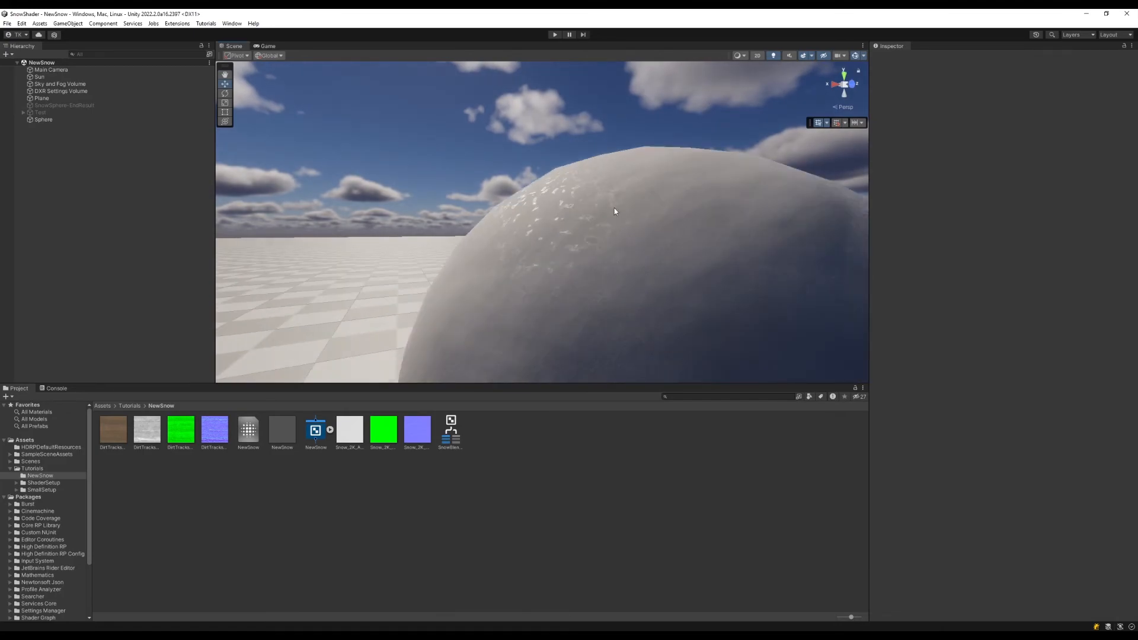
{"action": "left_click", "coordinate": [550, 227]}
{"action": "scroll", "coordinate": [921, 376], "scroll_direction": "down", "scroll_amount": 5}
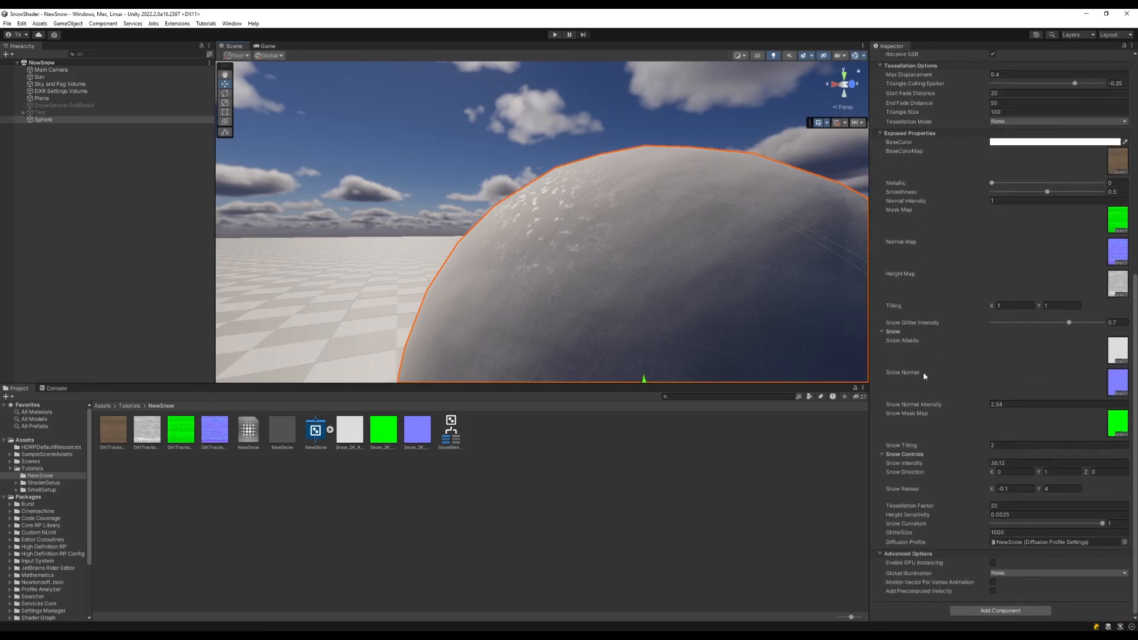
{"action": "left_click", "coordinate": [1032, 532]}
{"action": "type", "text": "0"}
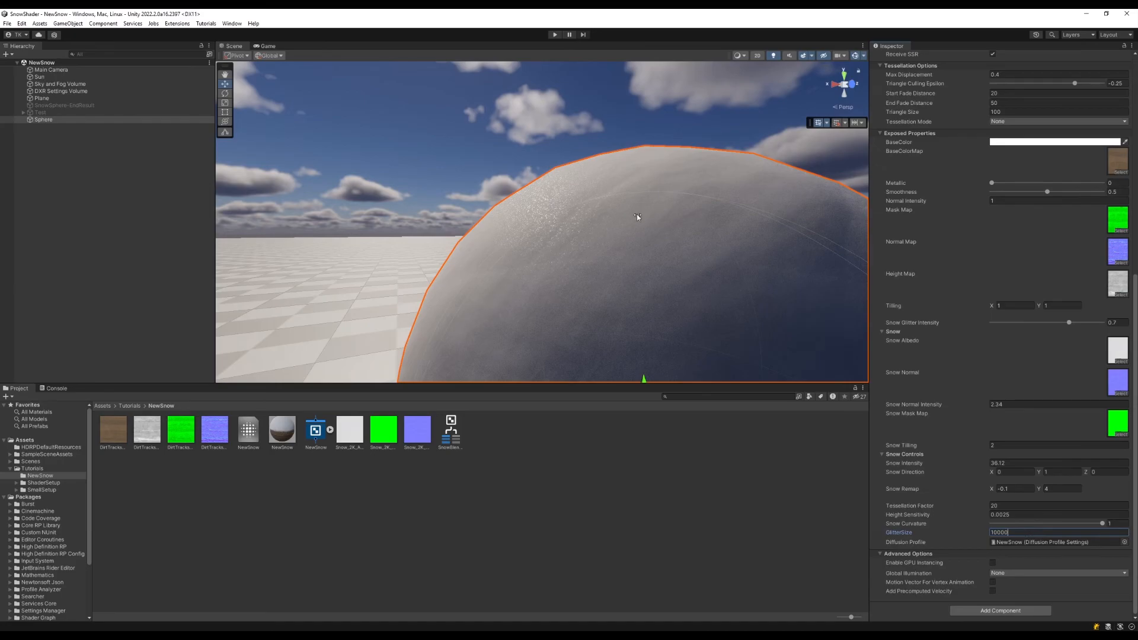
Examine the glitter on the snowy sphere in the scene from several distances and angles
{"action": "left_click", "coordinate": [511, 158]}
{"action": "right_click_drag", "start_coordinate": [511, 159], "coordinate": [616, 300]}
{"action": "key", "text": "a"}
{"action": "key", "text": "w"}
{"action": "key", "text": "s"}
{"action": "key", "text": "w"}
{"action": "key", "text": "s"}
{"action": "right_click_drag", "start_coordinate": [664, 275], "coordinate": [650, 282]}
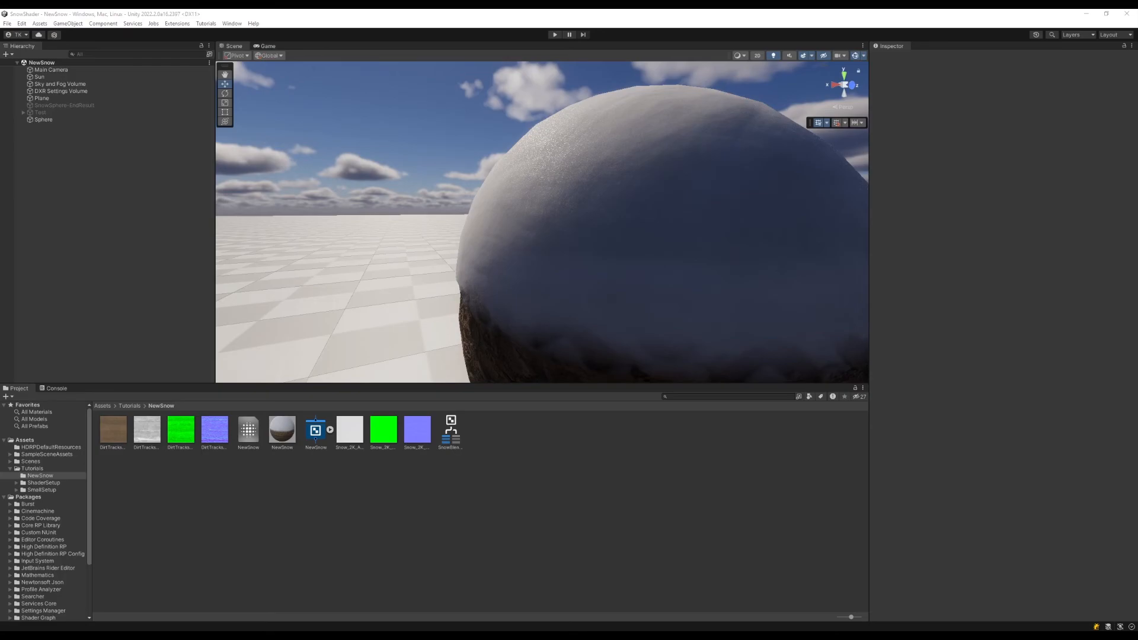
{"action": "right_click_drag", "start_coordinate": [564, 193], "coordinate": [614, 215]}
Rotate the Sun light to change the direction in which it lights the sphere
{"action": "left_click", "coordinate": [633, 273]}
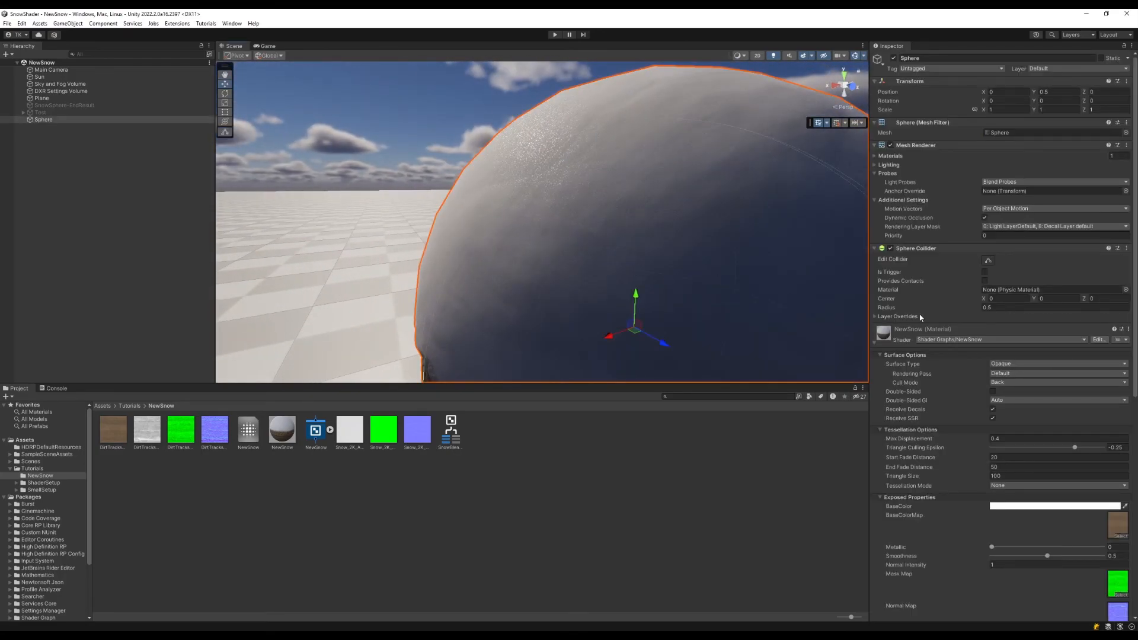
{"action": "left_click", "coordinate": [76, 70]}
{"action": "left_click", "coordinate": [76, 83]}
{"action": "left_click", "coordinate": [75, 77]}
{"action": "mouse_move", "coordinate": [414, 186]}
{"action": "right_mouse_down"}
{"action": "mouse_move", "coordinate": [450, 190]}
{"action": "mouse_move", "coordinate": [424, 184]}
{"action": "right_mouse_up"}
{"action": "key", "text": "e"}
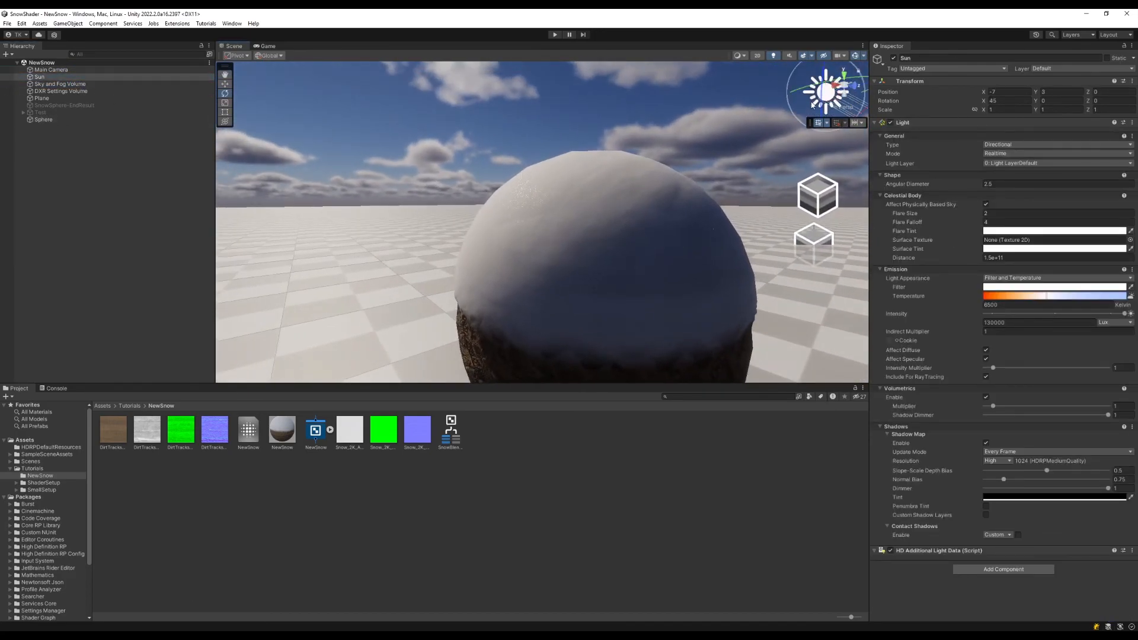
{"action": "left_click_drag", "start_coordinate": [805, 105], "coordinate": [866, 97]}
Try a higher scattering Multiplier on the NewSnow diffusion profile, and set it back to 10
{"action": "left_click", "coordinate": [510, 241]}
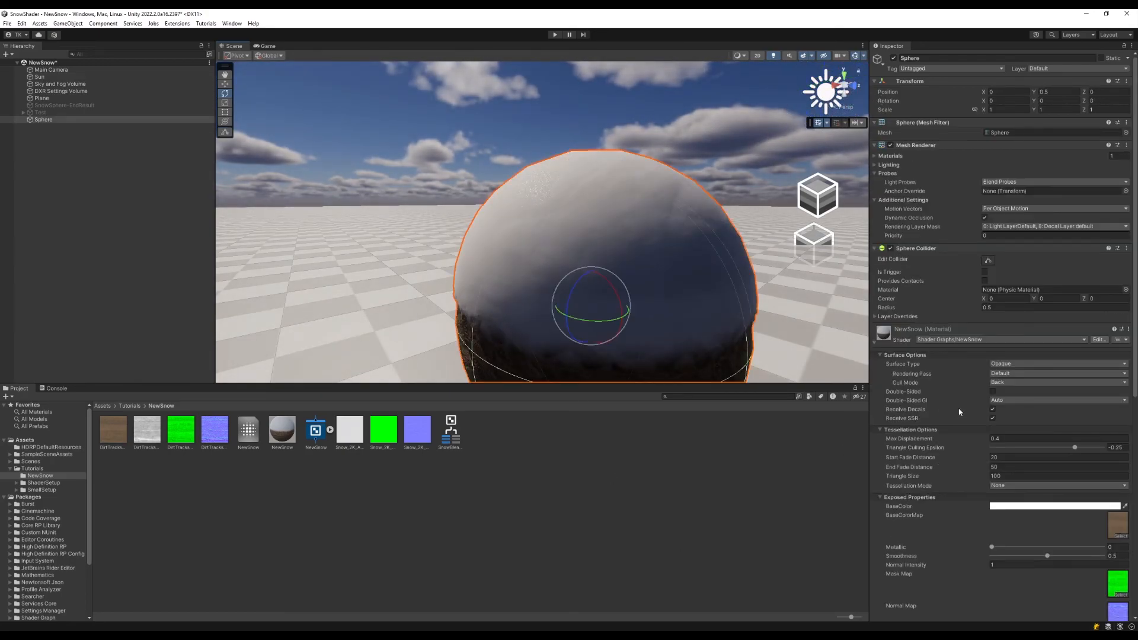
{"action": "scroll", "coordinate": [955, 413], "scroll_direction": "down", "scroll_amount": 10}
{"action": "left_click", "coordinate": [248, 429]}
{"action": "scroll", "coordinate": [467, 206], "scroll_direction": "up", "scroll_amount": 5}
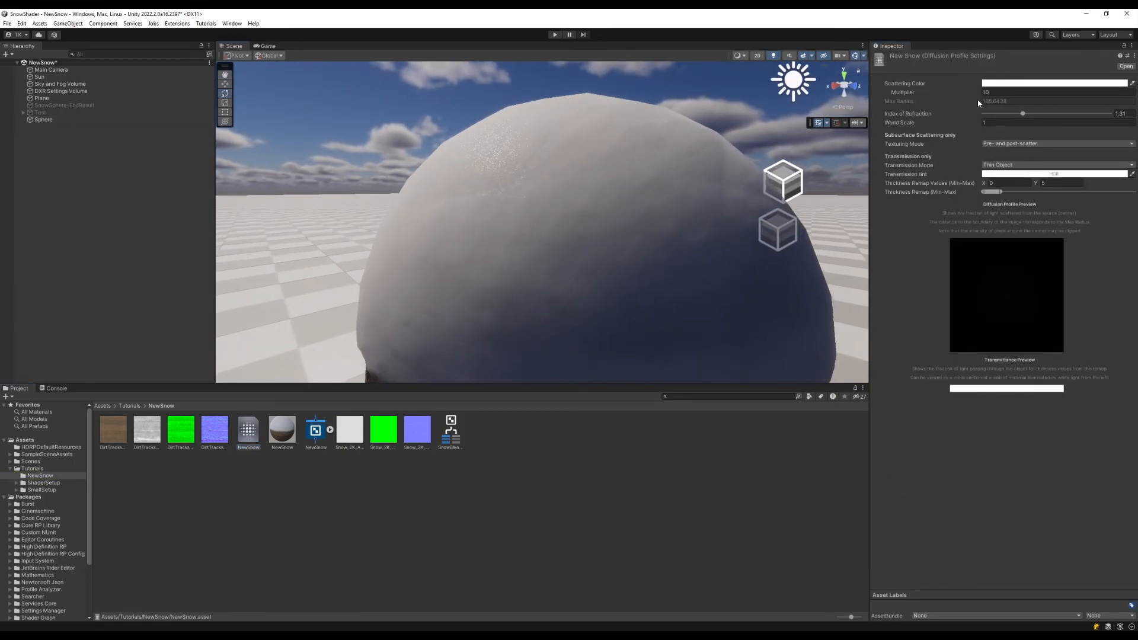
{"action": "left_click_drag", "start_coordinate": [945, 93], "coordinate": [965, 96]}
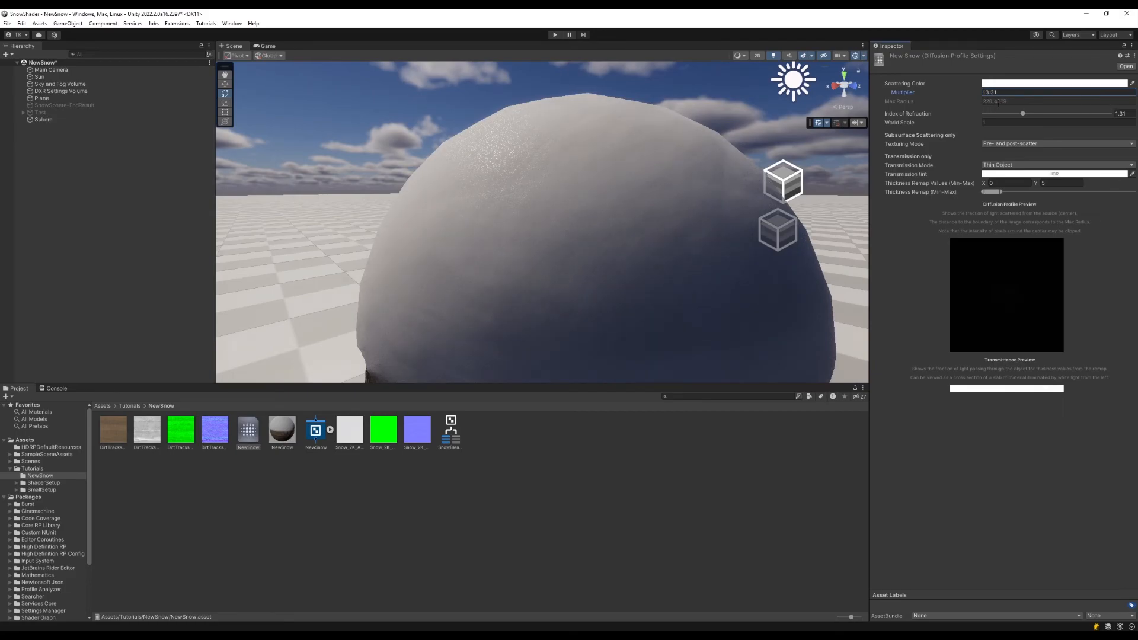
{"action": "type", "text": "10"}
Raise the sphere material's Snow Normal Intensity to 6.69 and check the snow surface from another angle
{"action": "left_click", "coordinate": [575, 275]}
{"action": "scroll", "coordinate": [1042, 415], "scroll_direction": "down", "scroll_amount": 11}
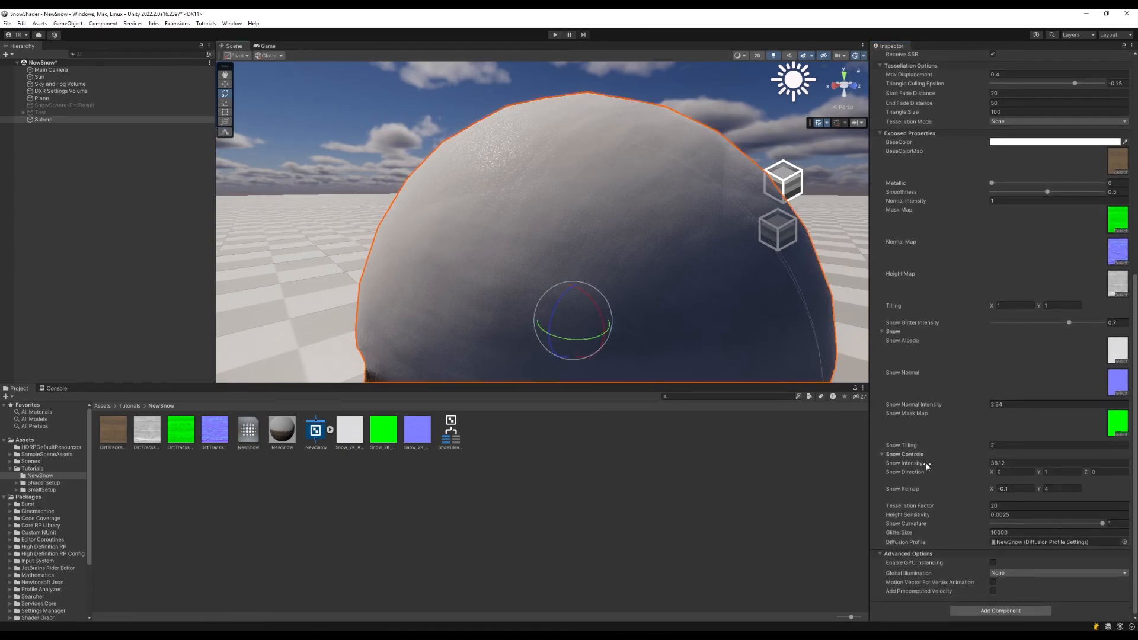
{"action": "mouse_move", "coordinate": [920, 408]}
{"action": "left_mouse_down"}
{"action": "mouse_move", "coordinate": [958, 404]}
{"action": "mouse_move", "coordinate": [948, 406]}
{"action": "left_mouse_up"}
{"action": "left_click", "coordinate": [441, 144]}
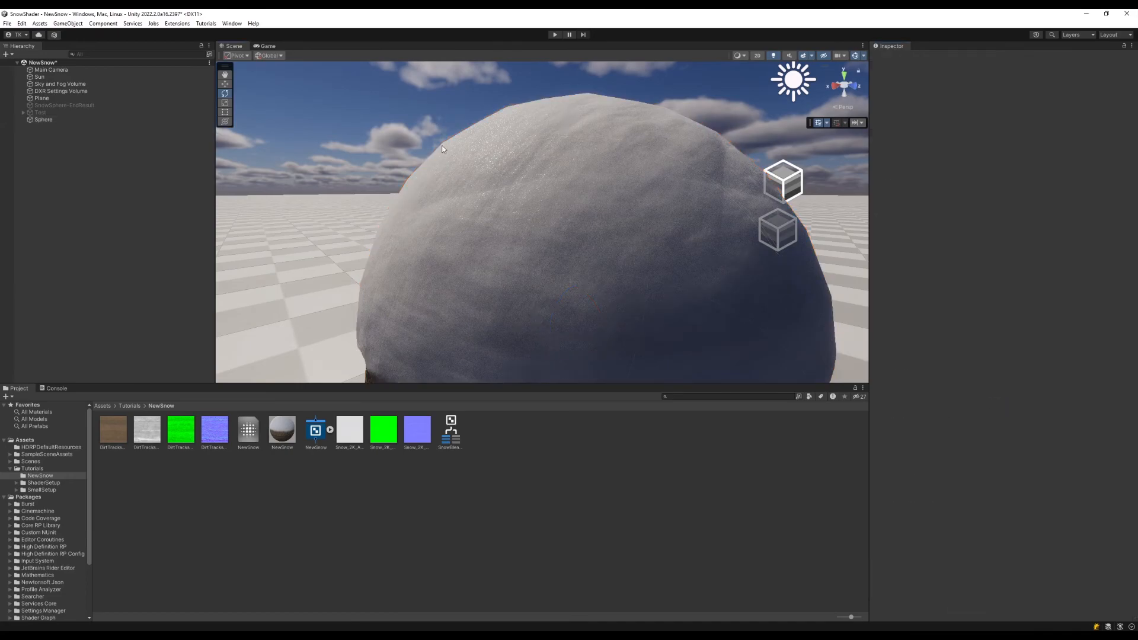
{"action": "key", "text": "s"}
{"action": "right_click_drag", "start_coordinate": [446, 144], "coordinate": [627, 173]}
{"action": "key", "text": "a"}
Show the sphere through the game camera and lower its material's Snow Intensity to 27.26
{"action": "left_click", "coordinate": [265, 46]}
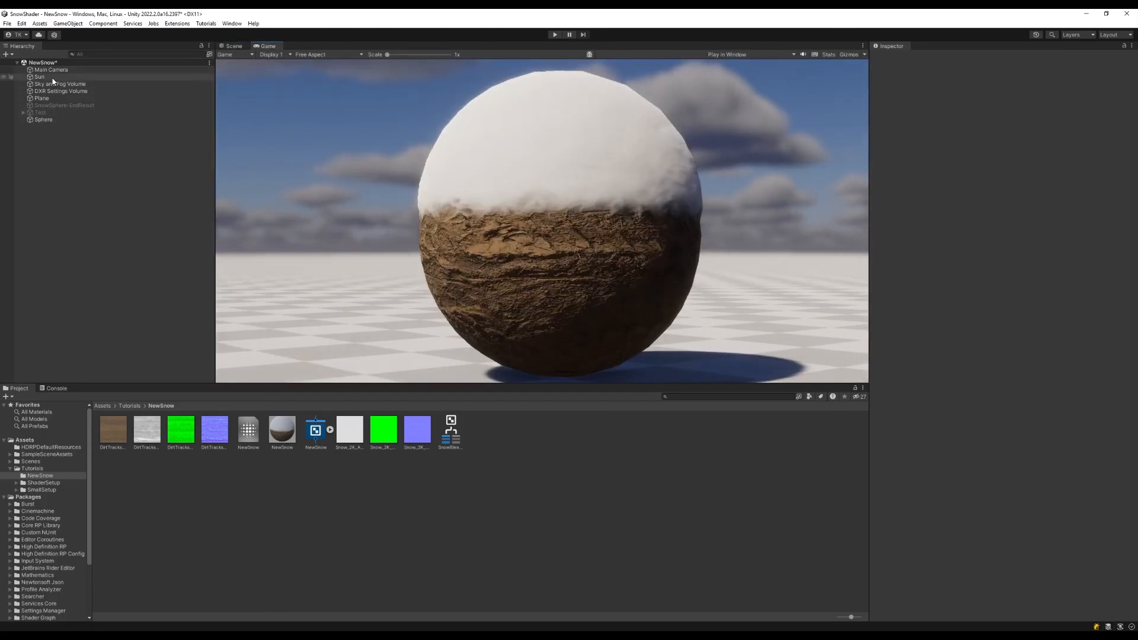
{"action": "left_click", "coordinate": [43, 119]}
{"action": "scroll", "coordinate": [982, 365], "scroll_direction": "down", "scroll_amount": 10}
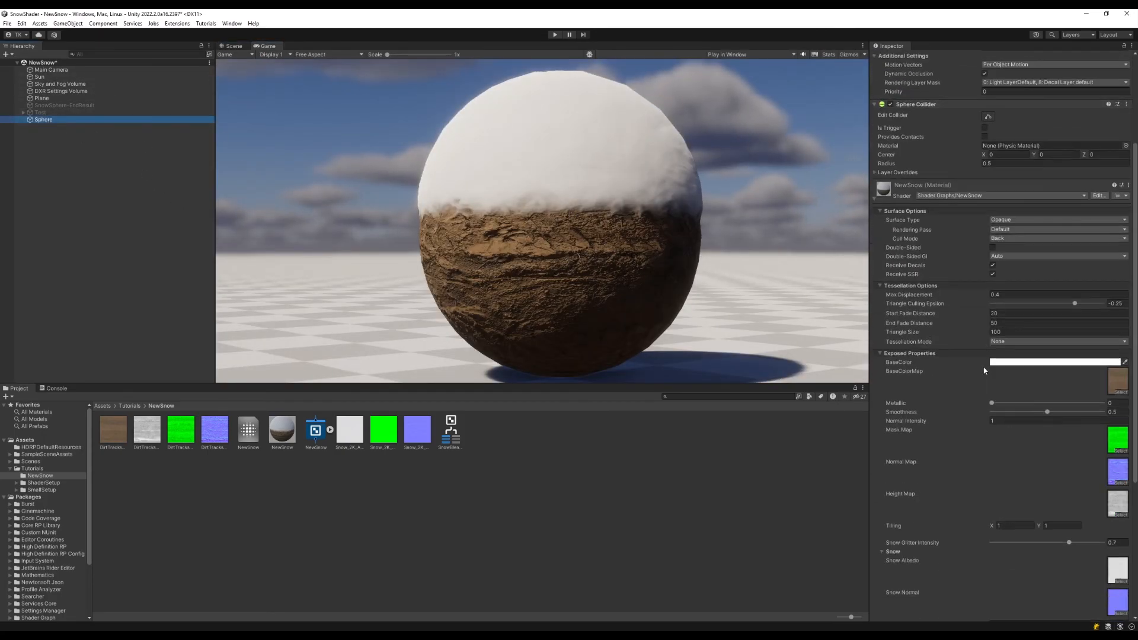
{"action": "scroll", "coordinate": [982, 365], "scroll_direction": "down", "scroll_amount": 3}
{"action": "left_click_drag", "start_coordinate": [962, 465], "coordinate": [873, 477]}
Set Snow Remap's X to -1 and adjust Snow Intensity, starting from 2.5
{"action": "left_click", "coordinate": [1062, 489]}
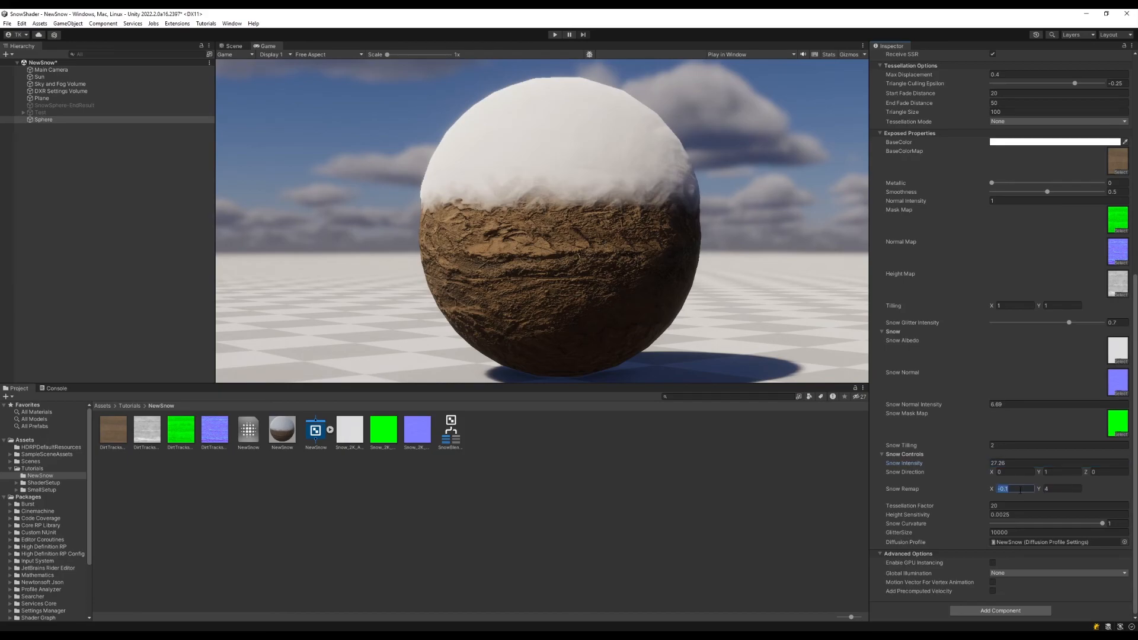
{"action": "key", "text": "BackSpace"}
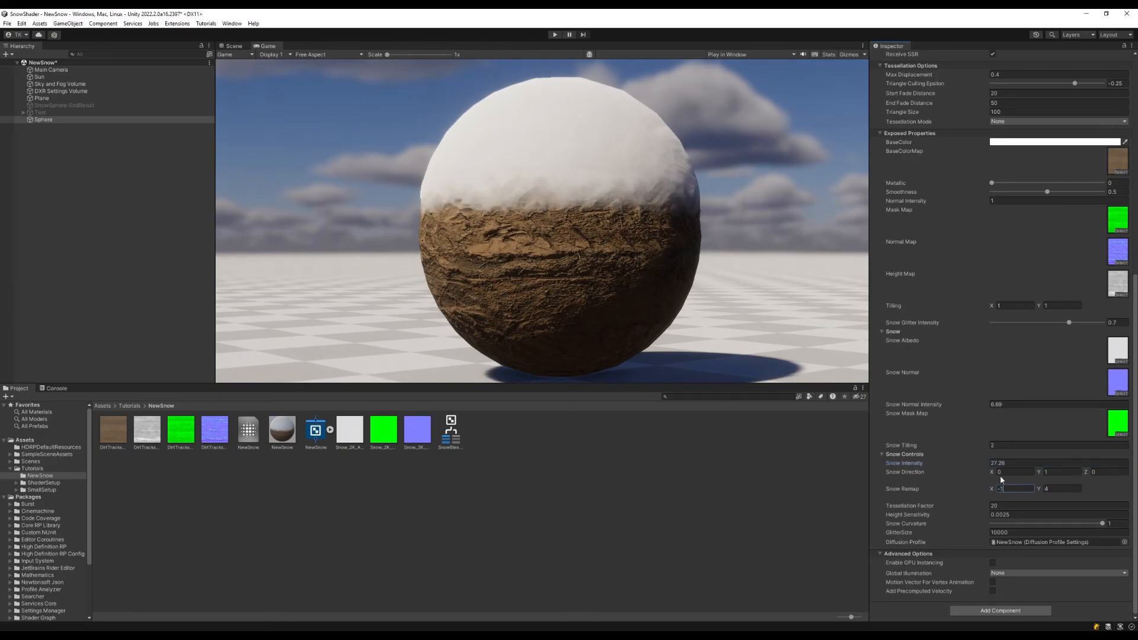
{"action": "left_click", "coordinate": [964, 461]}
{"action": "type", "text": "2.5"}
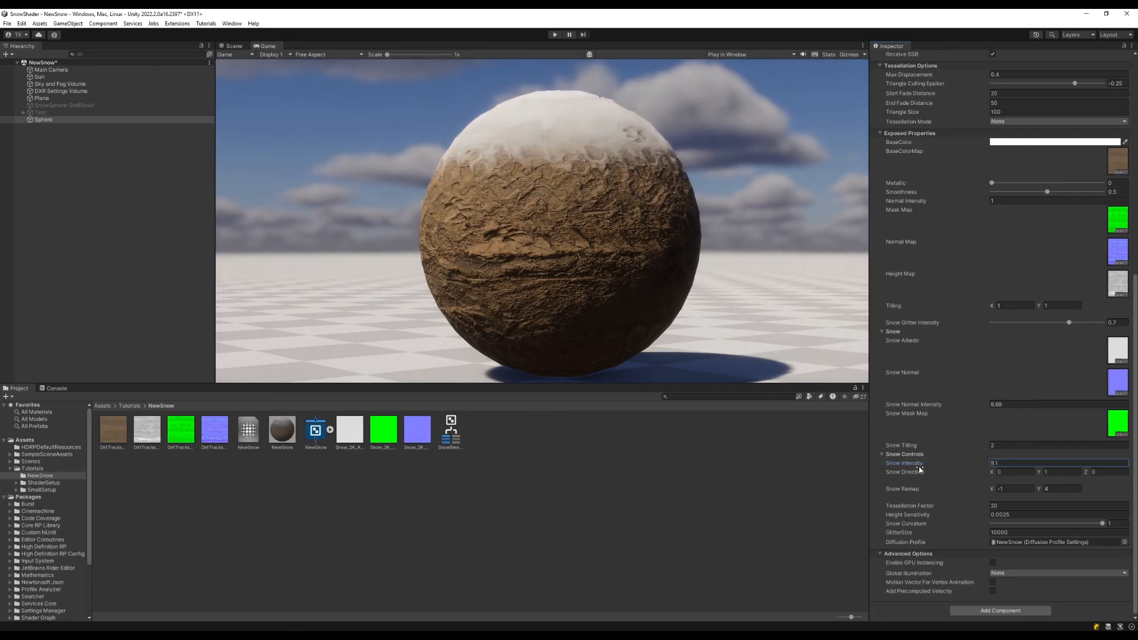
{"action": "left_click_drag", "start_coordinate": [920, 469], "coordinate": [946, 474]}
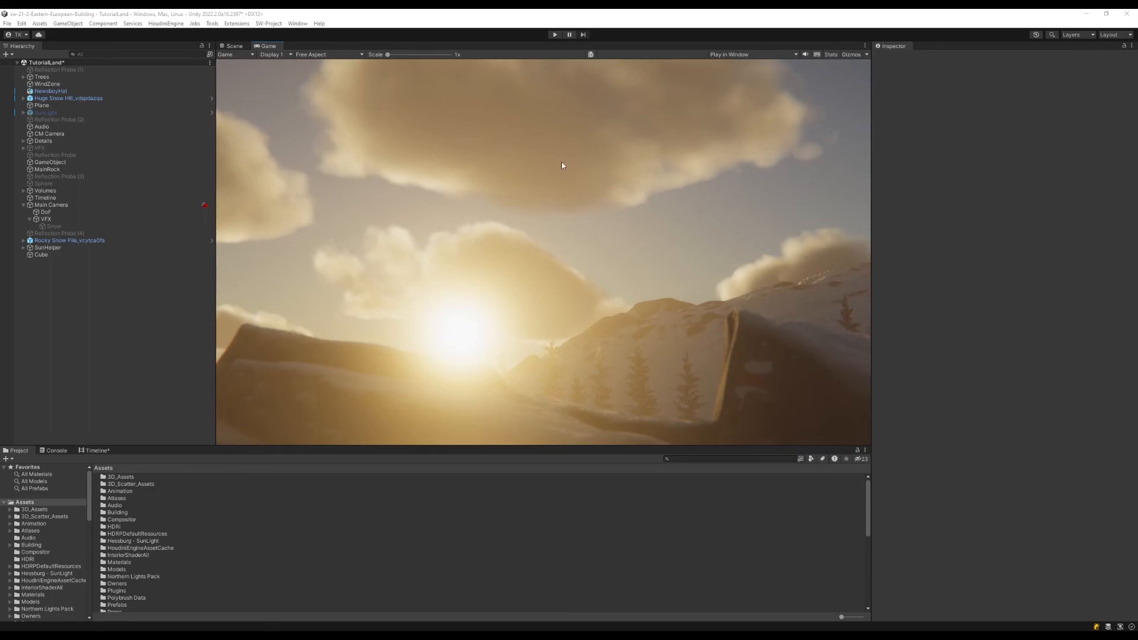
Create an empty object named Timeline in the TutorialLand scene
{"action": "left_click", "coordinate": [68, 24]}
{"action": "left_click", "coordinate": [81, 34]}
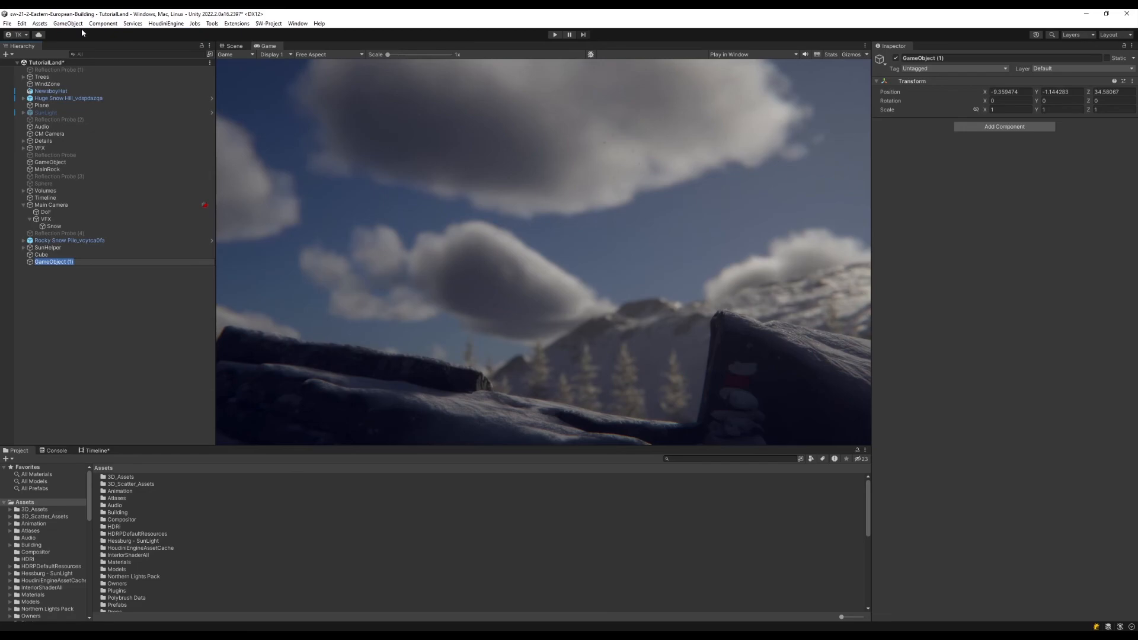
{"action": "type", "text": "Time"}
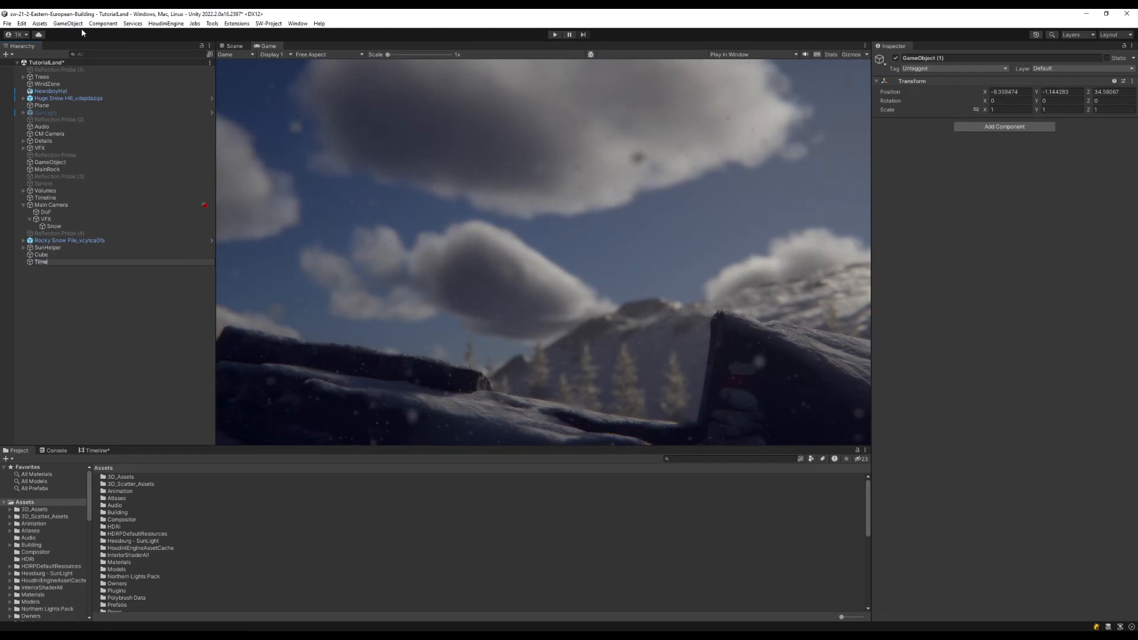
{"action": "type", "text": "line"}
{"action": "key", "text": "Return"}
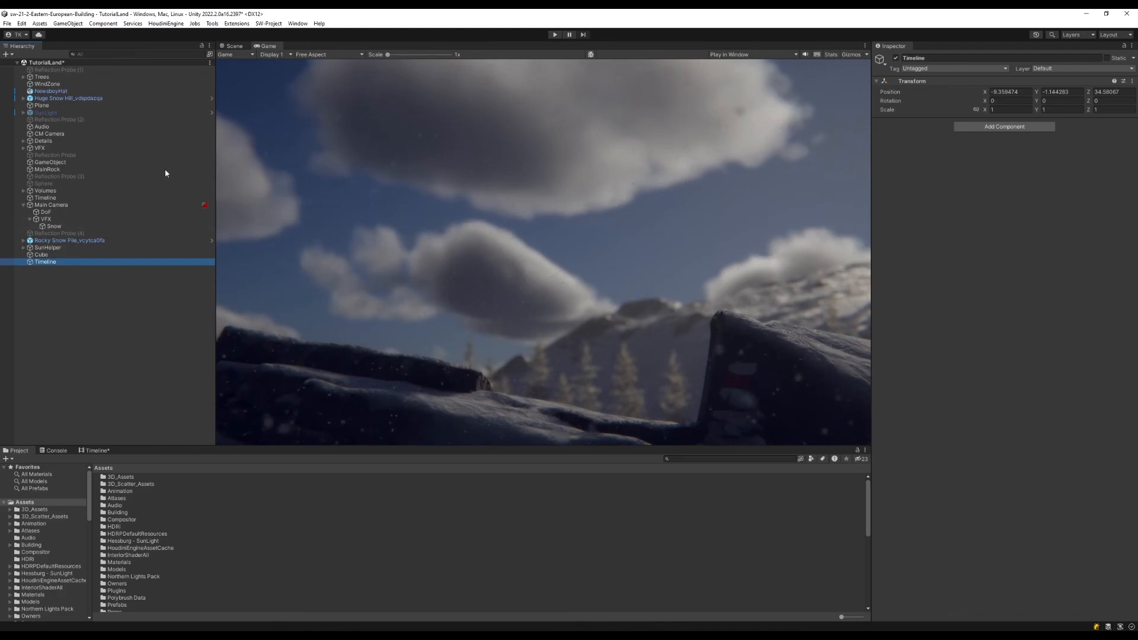
Create a Playable Director and timeline asset for the Timeline object, saved as Timeline.playable over the existing file
{"action": "left_click", "coordinate": [292, 26]}
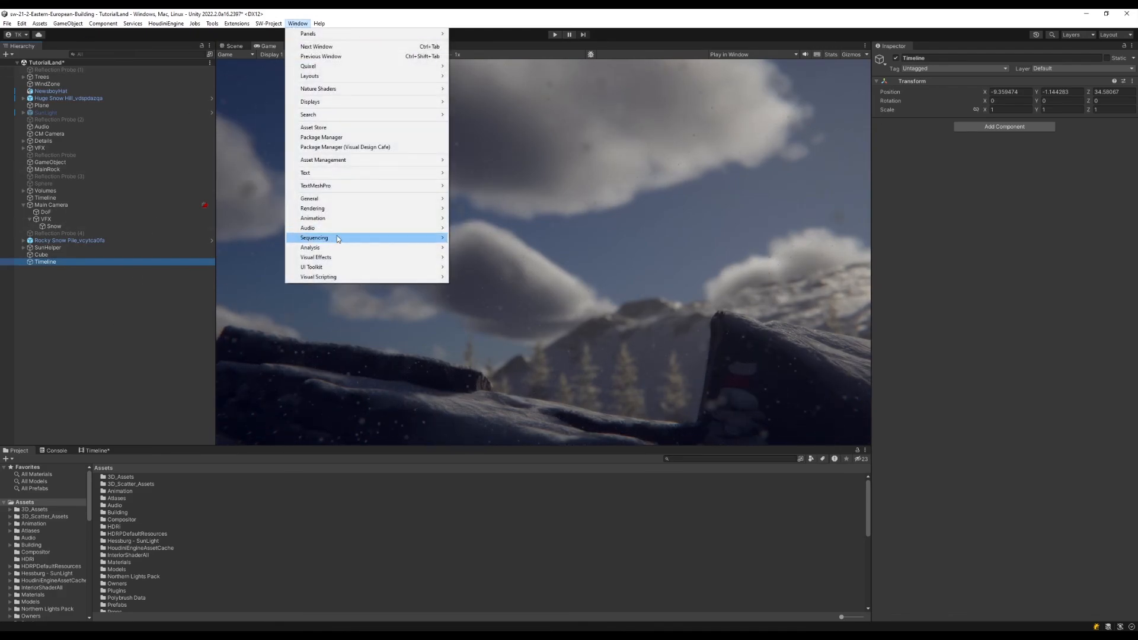
{"action": "mouse_move", "coordinate": [336, 239]}
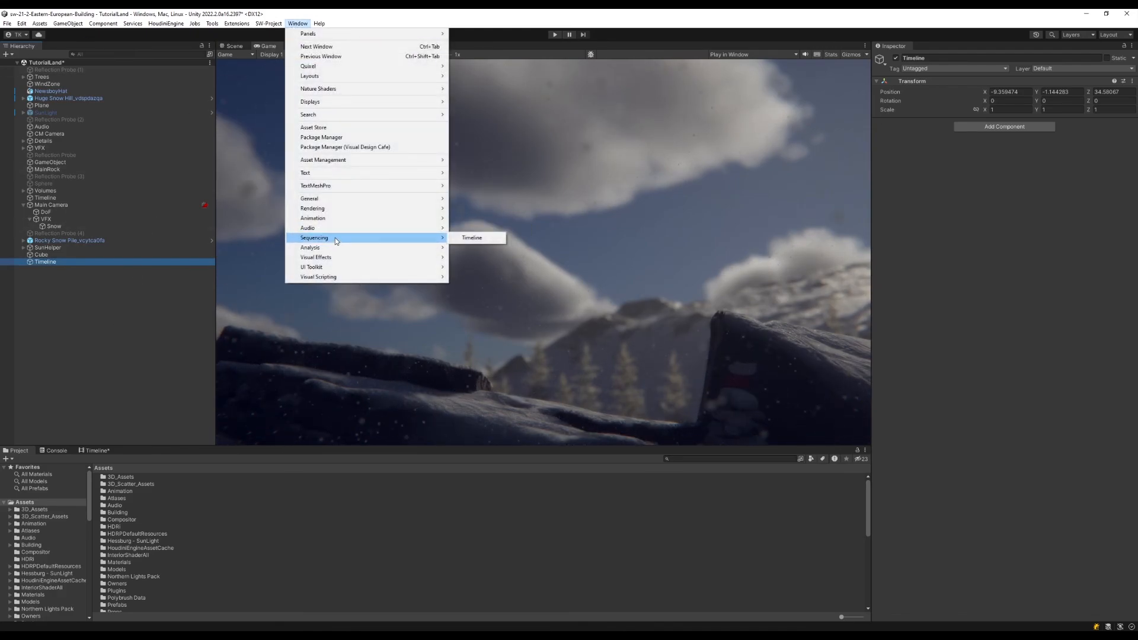
{"action": "left_click", "coordinate": [471, 238]}
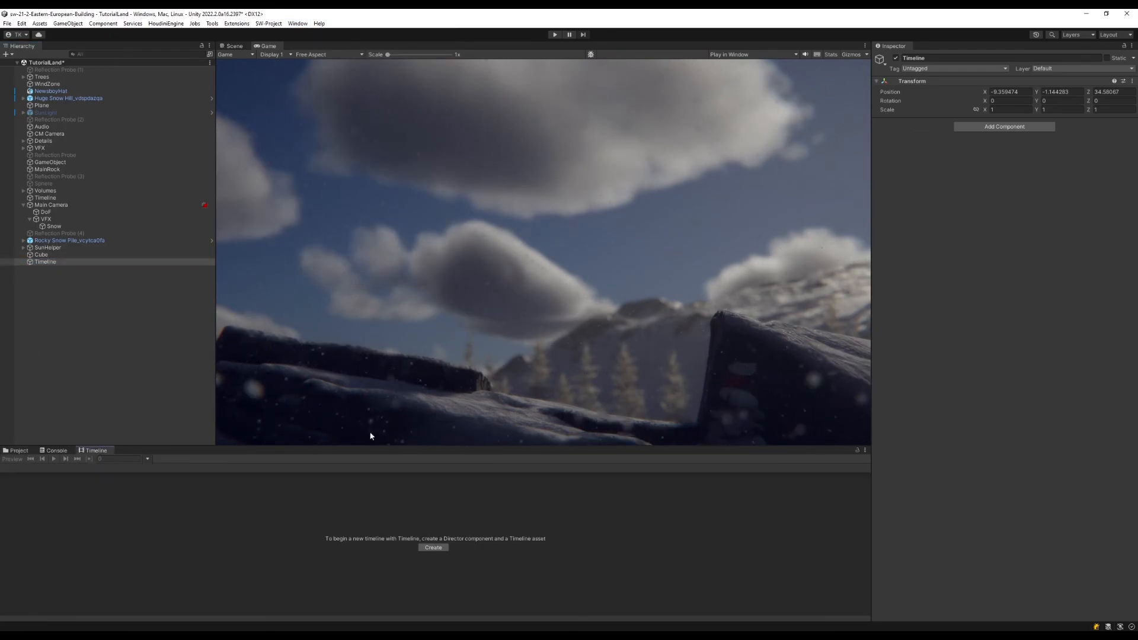
{"action": "left_click", "coordinate": [433, 548]}
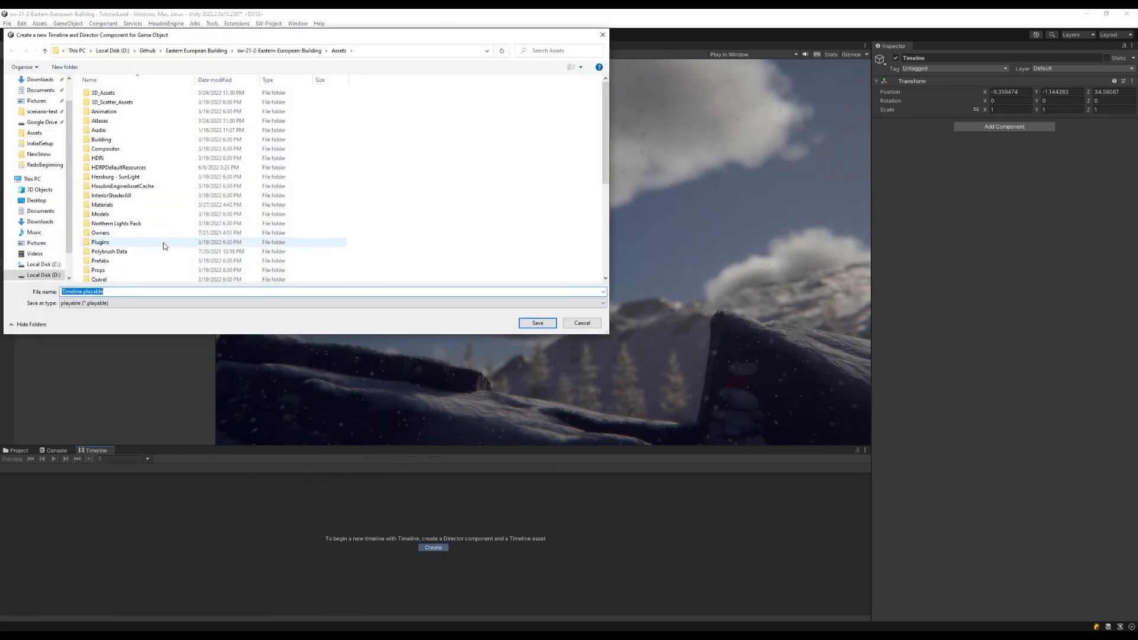
{"action": "left_click", "coordinate": [537, 323]}
{"action": "left_click", "coordinate": [586, 323]}
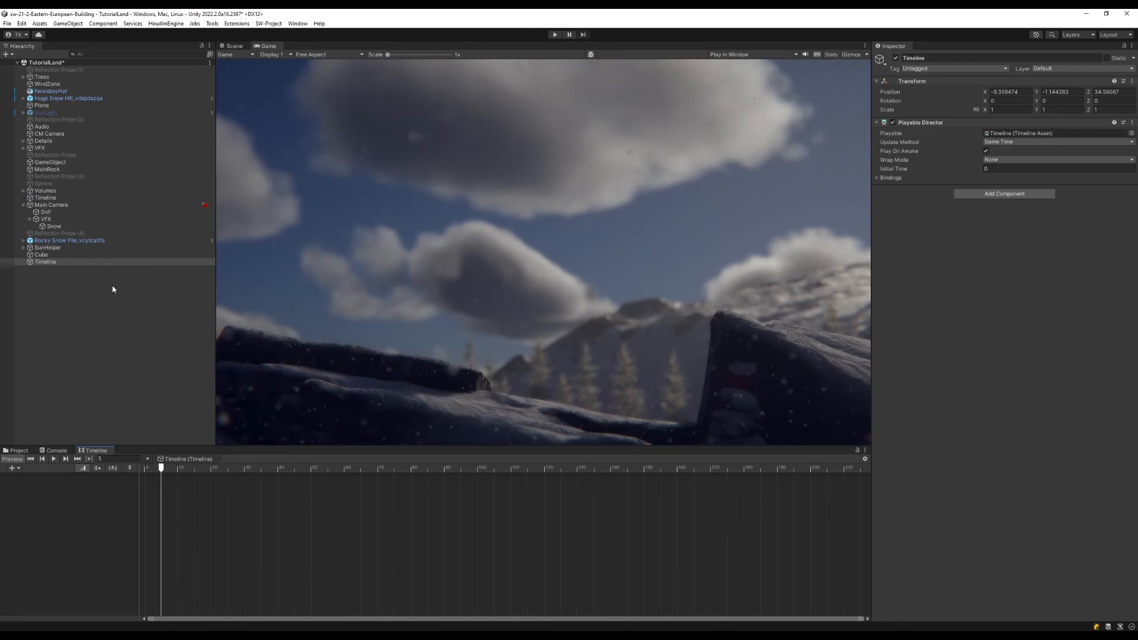
Add an Animation Track to the timeline and switch the timeline's time display to seconds
{"action": "left_click", "coordinate": [20, 468]}
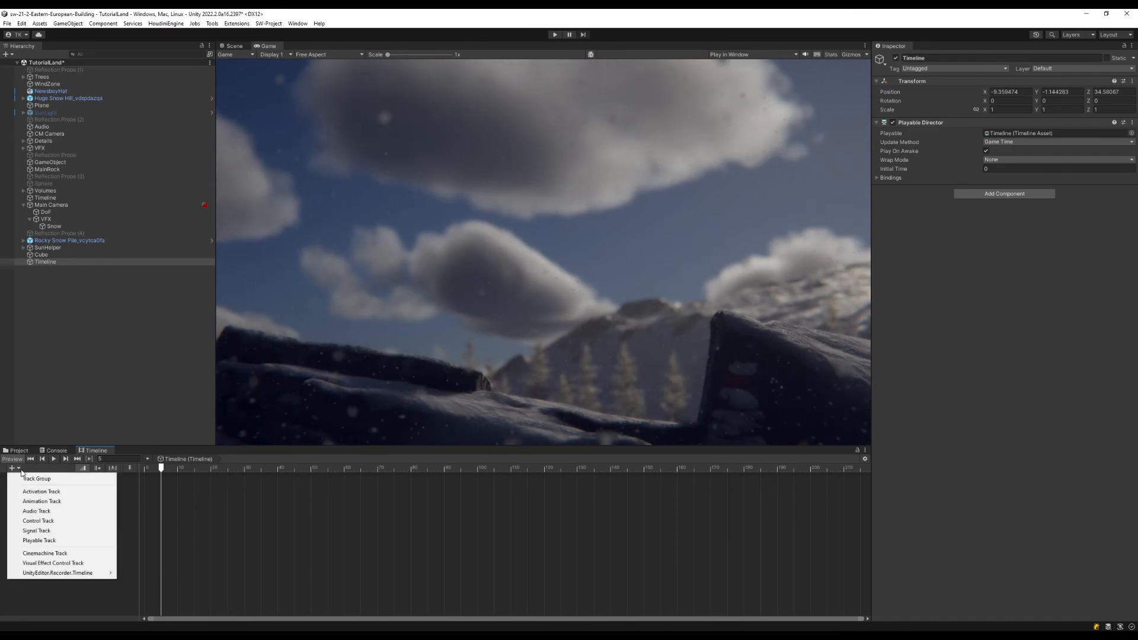
{"action": "left_click", "coordinate": [70, 502]}
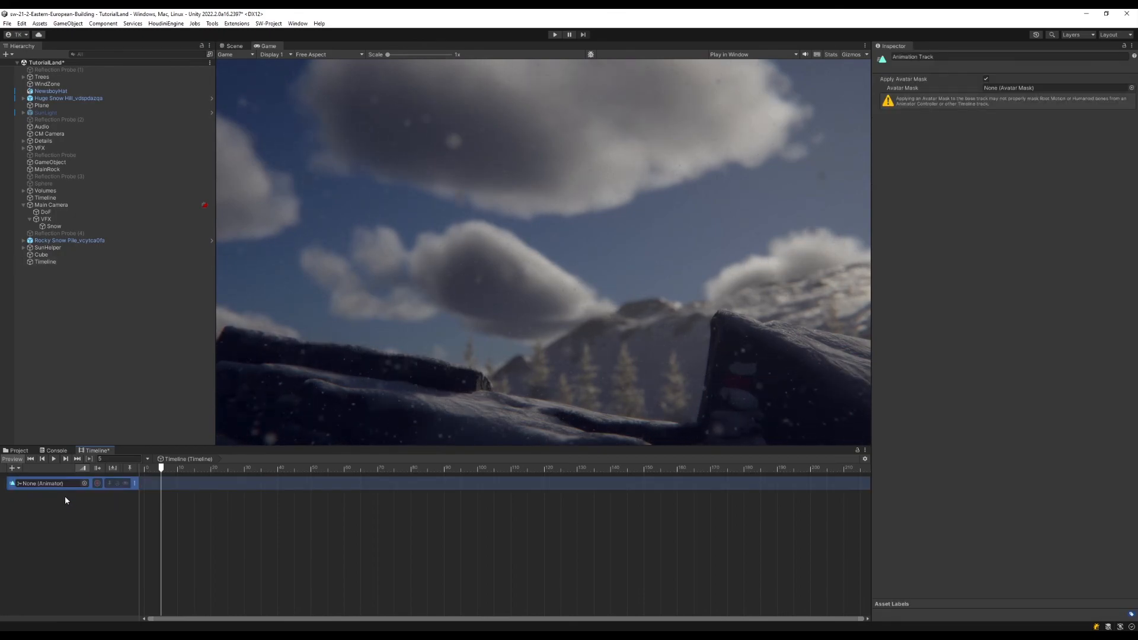
{"action": "left_click", "coordinate": [865, 459]}
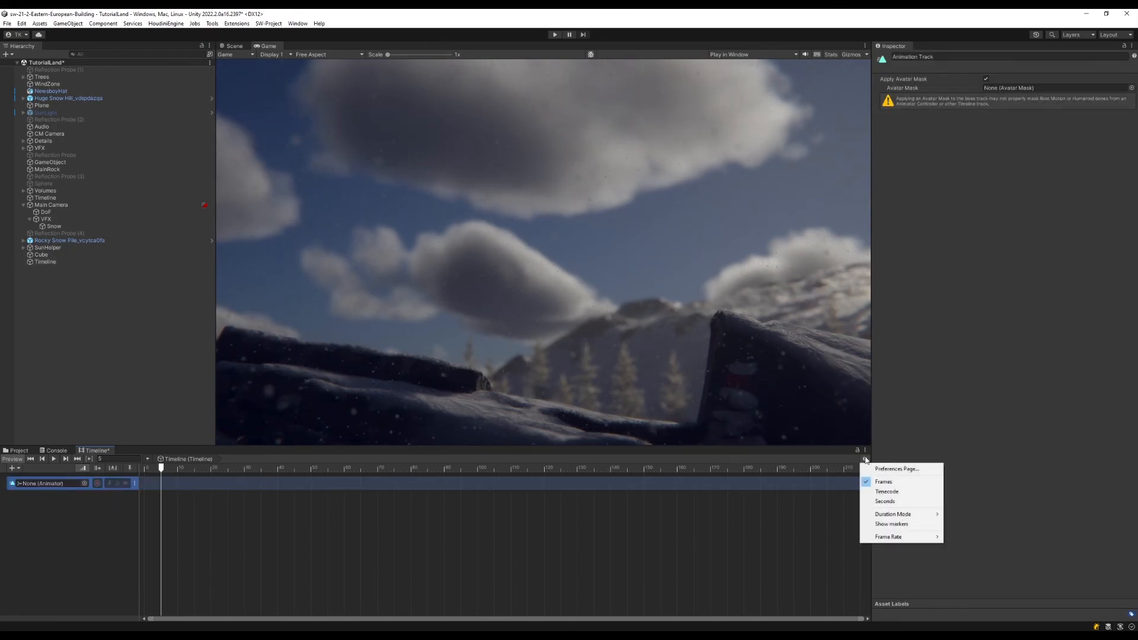
{"action": "left_click", "coordinate": [906, 507]}
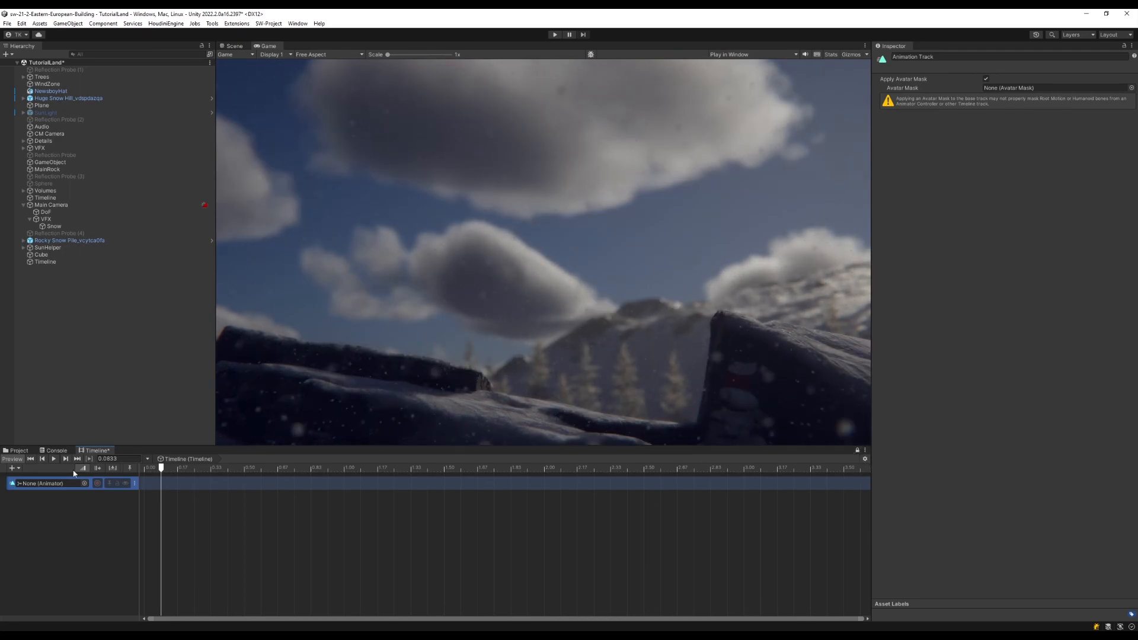
Return the playhead to 0 and bind MainRock's Animator to the new animation track
{"action": "left_click", "coordinate": [143, 471]}
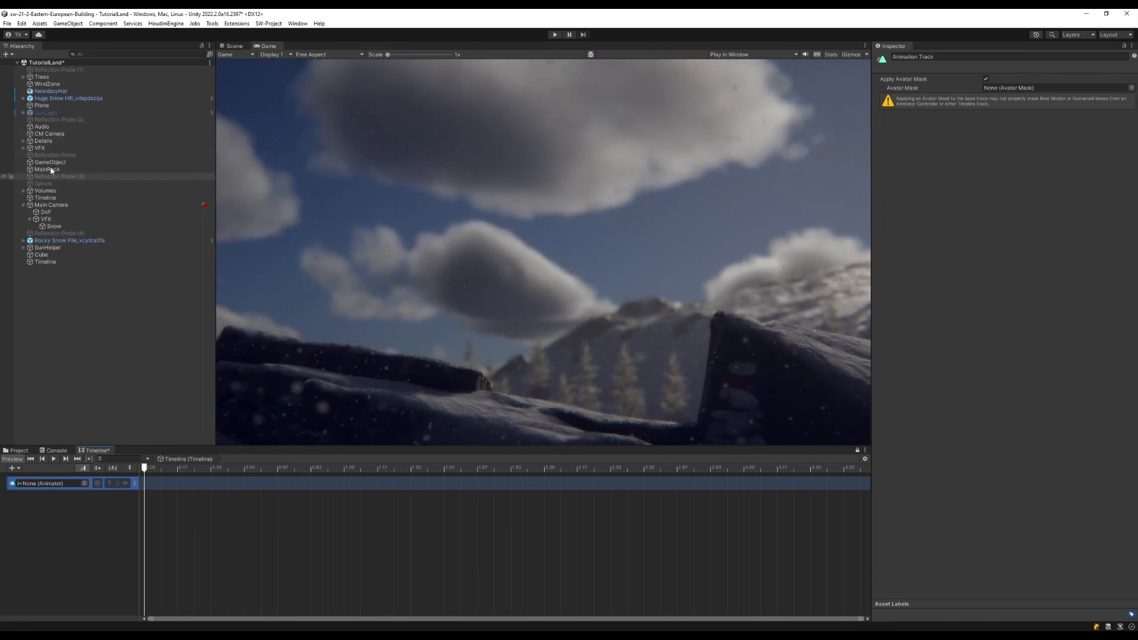
{"action": "left_click_drag", "start_coordinate": [435, 409], "coordinate": [56, 485]}
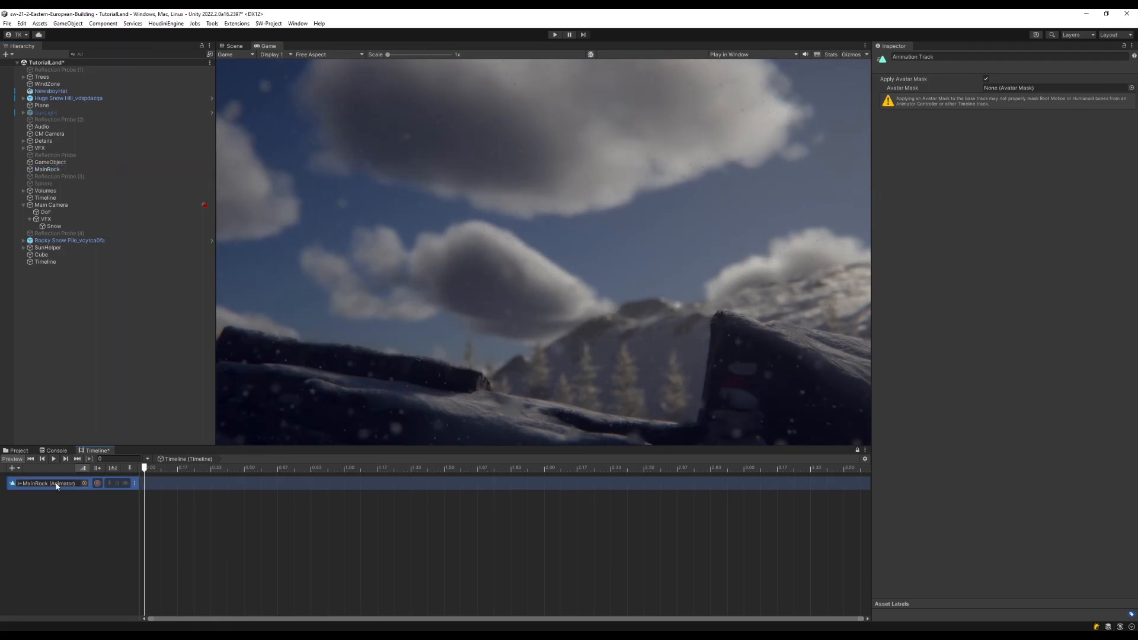
{"action": "left_click", "coordinate": [80, 497]}
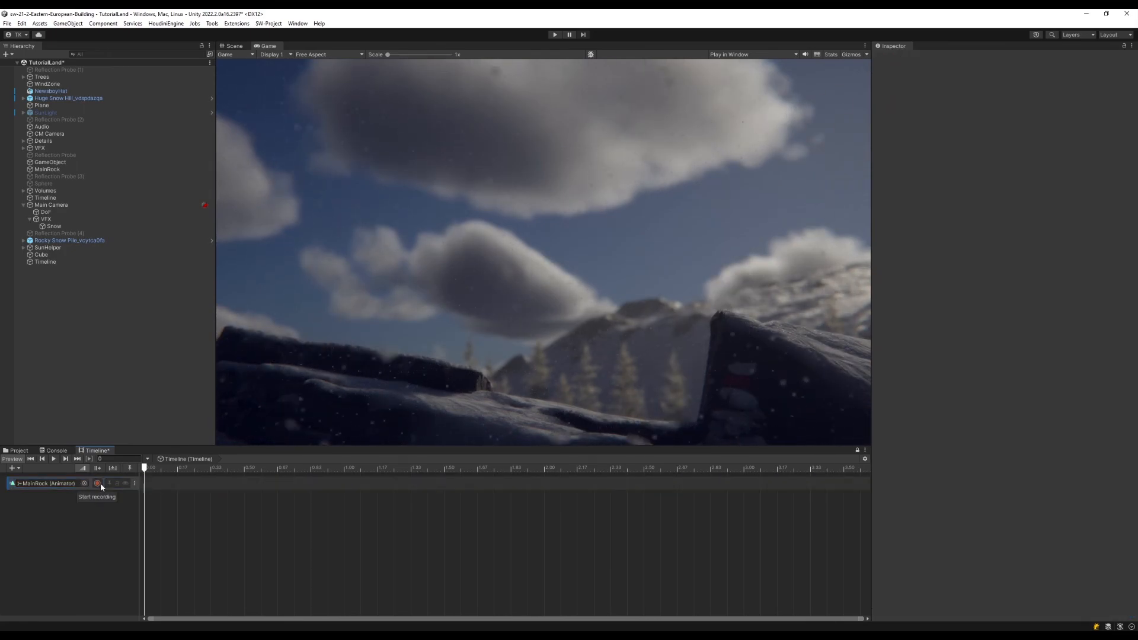
Start recording on the MainRock track and key its material's Snow Intensity at 0 at the timeline's start
{"action": "left_click", "coordinate": [99, 484]}
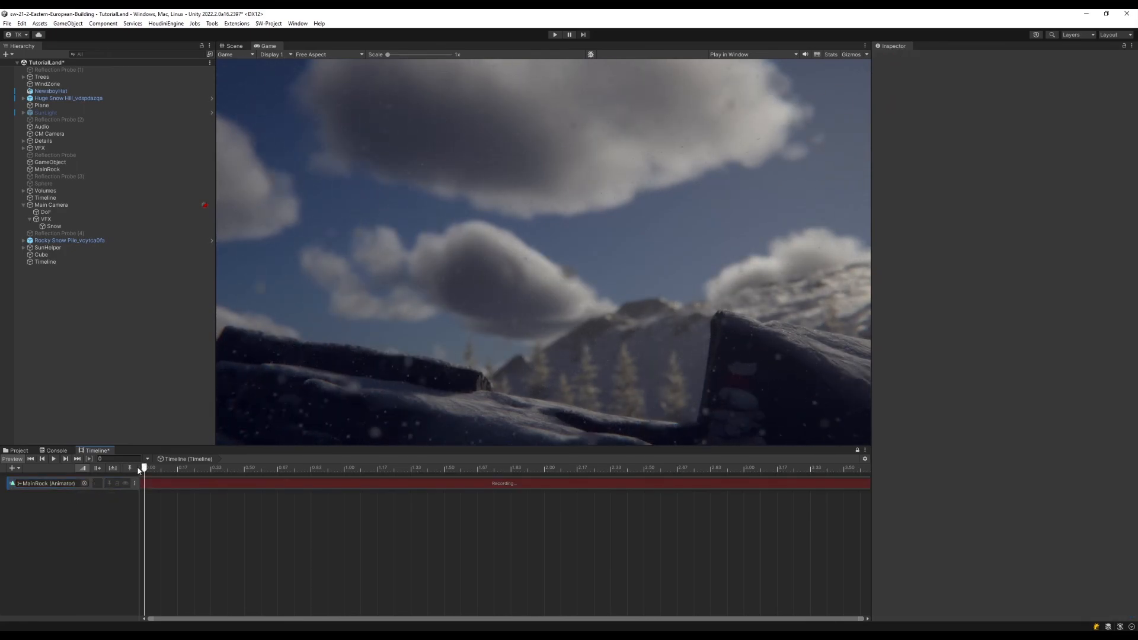
{"action": "left_click", "coordinate": [59, 169]}
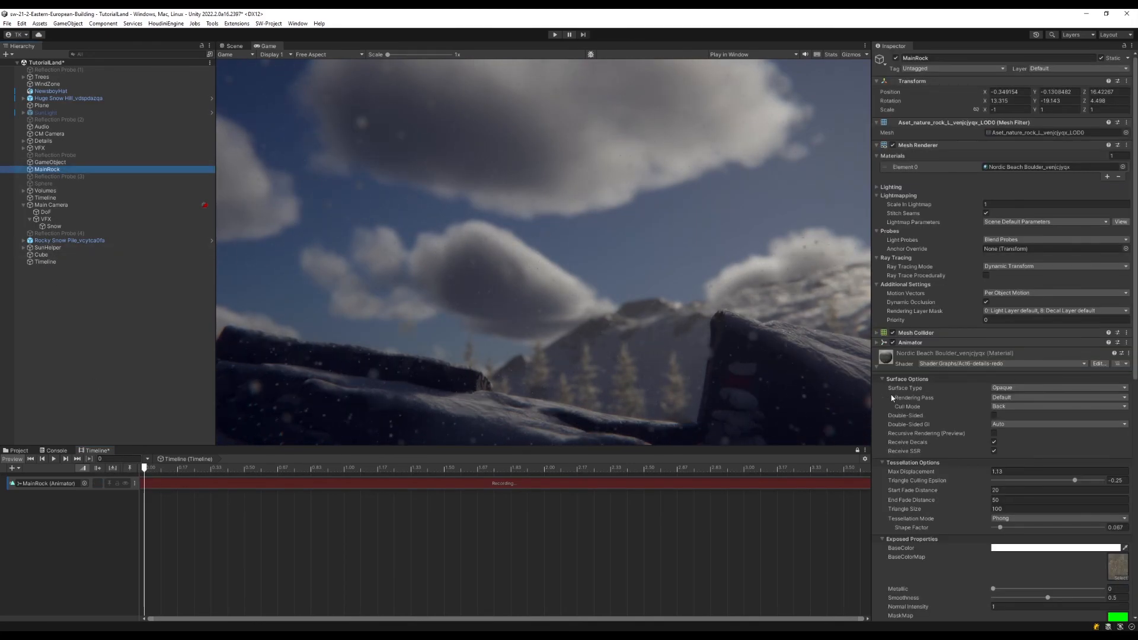
{"action": "scroll", "coordinate": [946, 474], "scroll_direction": "down", "scroll_amount": 5}
{"action": "scroll", "coordinate": [947, 474], "scroll_direction": "down", "scroll_amount": 7}
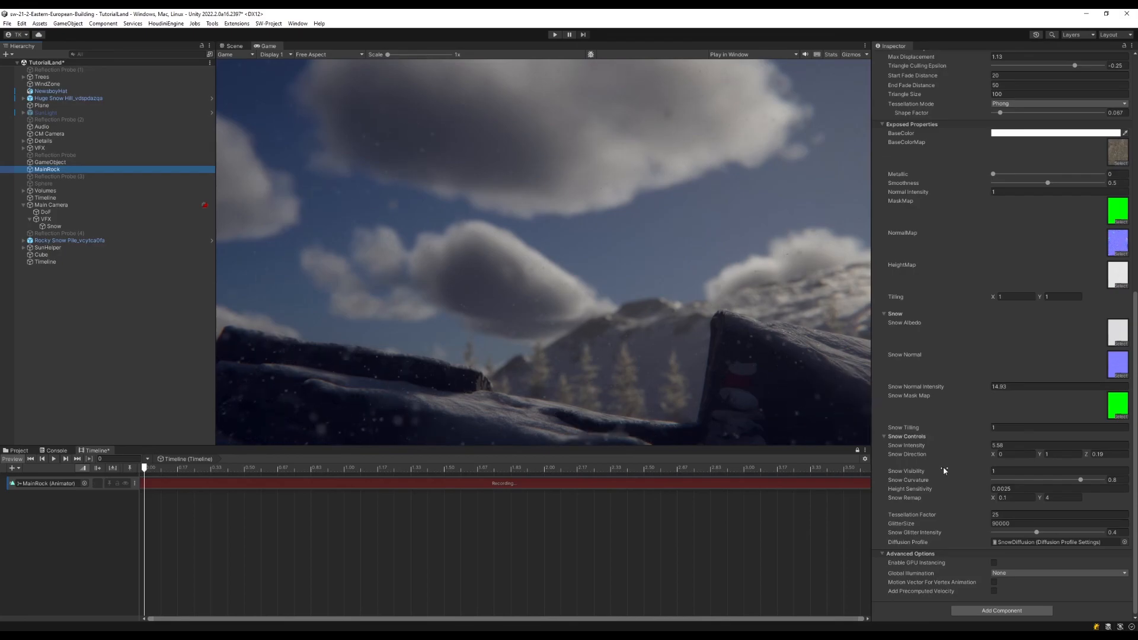
{"action": "left_click", "coordinate": [1008, 445]}
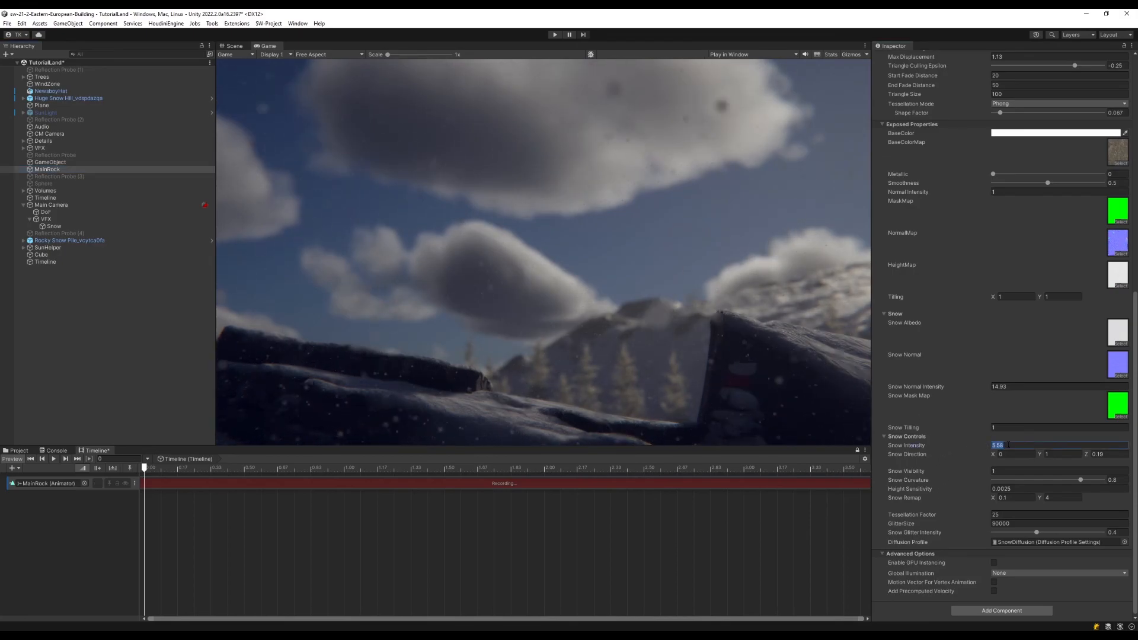
{"action": "type", "text": "0"}
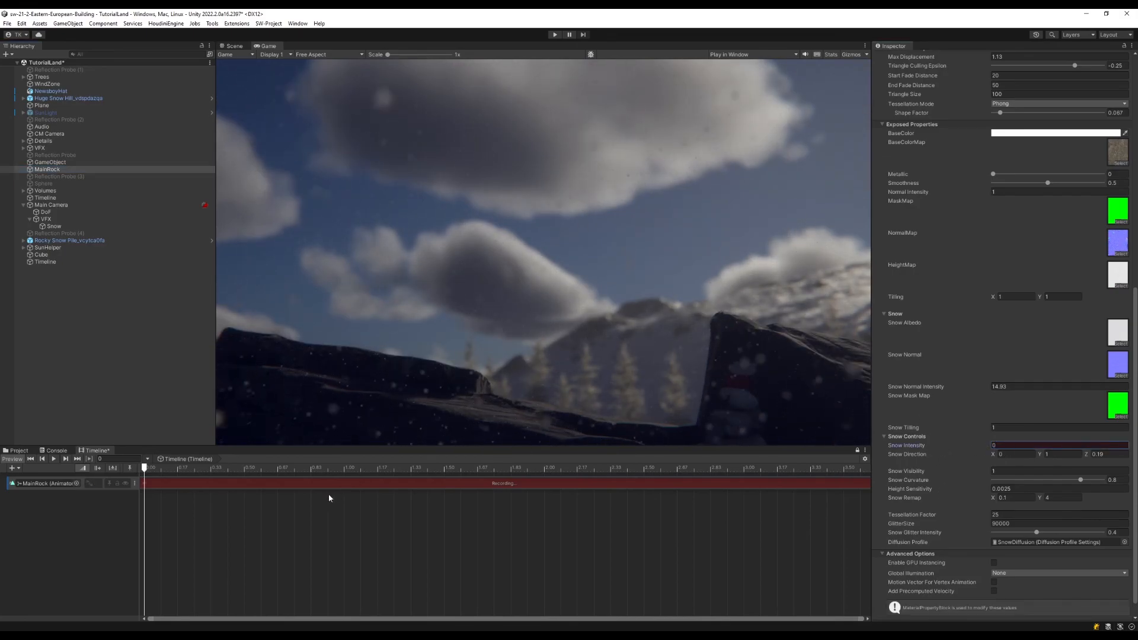
Add a second key holding MainRock's Snow Intensity at 0 at the 10-second mark
{"action": "left_click_drag", "start_coordinate": [144, 468], "coordinate": [680, 481]}
{"action": "scroll", "coordinate": [652, 496], "scroll_direction": "down", "scroll_amount": 5}
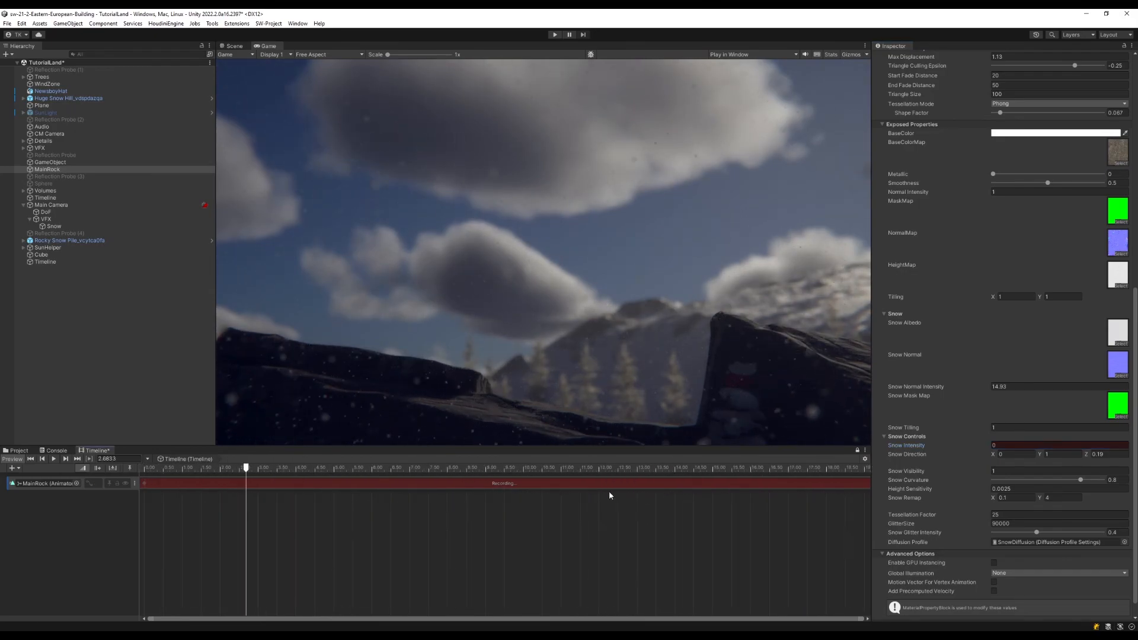
{"action": "left_click_drag", "start_coordinate": [432, 469], "coordinate": [523, 468]}
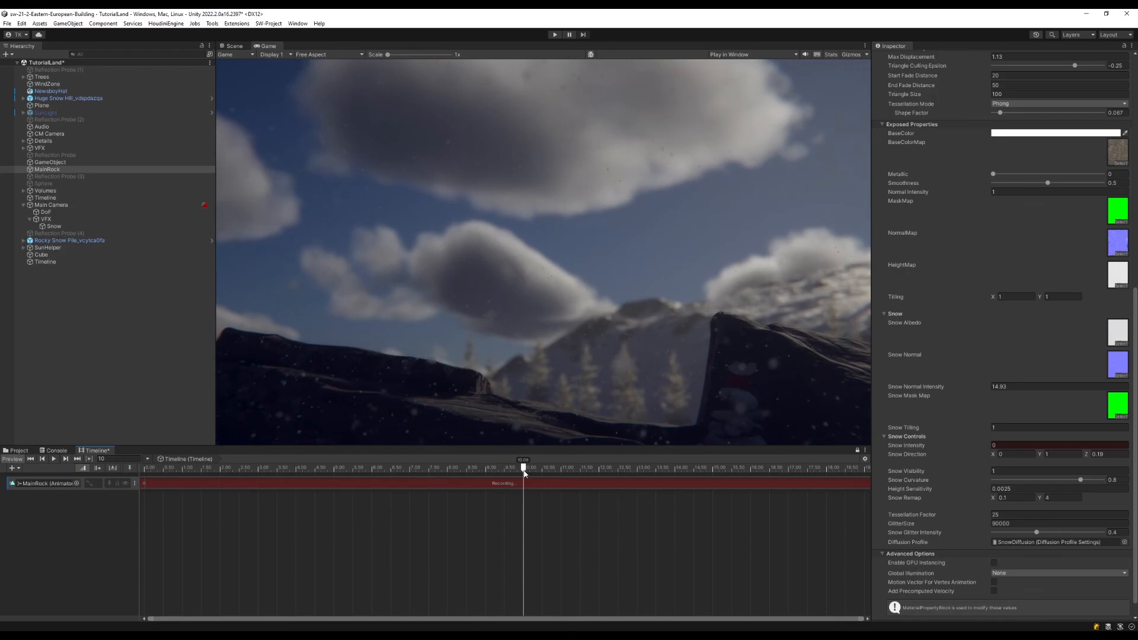
{"action": "left_click", "coordinate": [970, 446]}
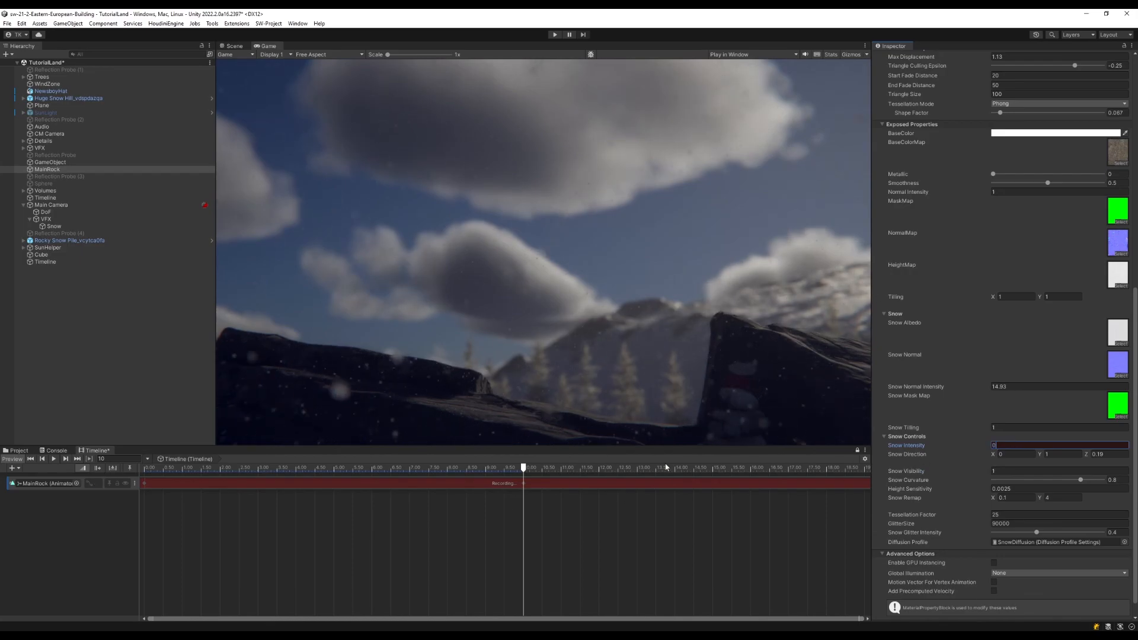
Key MainRock's Snow Intensity at 15 at about 30 seconds and stop recording on the track
{"action": "scroll", "coordinate": [543, 506], "scroll_direction": "down", "scroll_amount": 10}
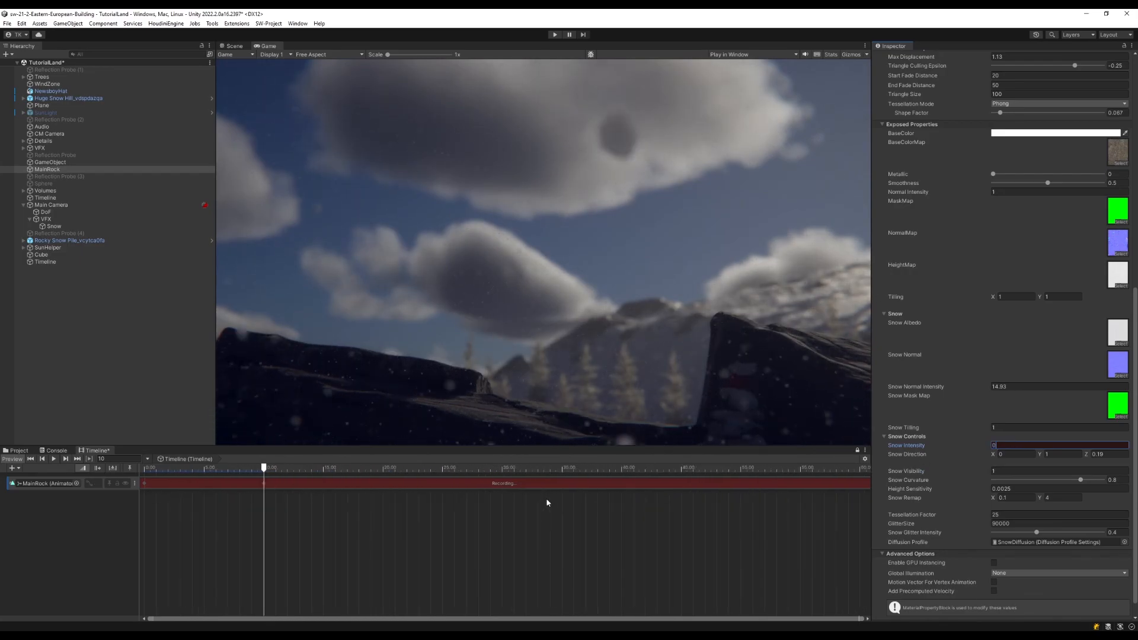
{"action": "left_click_drag", "start_coordinate": [459, 468], "coordinate": [502, 476]}
{"action": "left_click", "coordinate": [1033, 444]}
{"action": "type", "text": "15"}
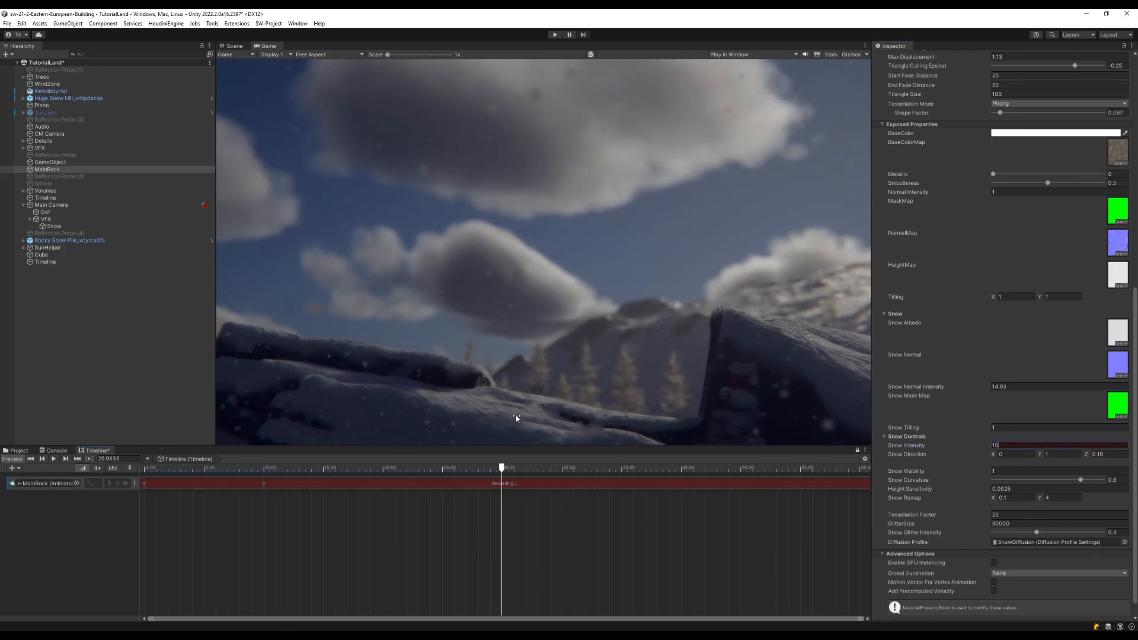
{"action": "left_click", "coordinate": [98, 483]}
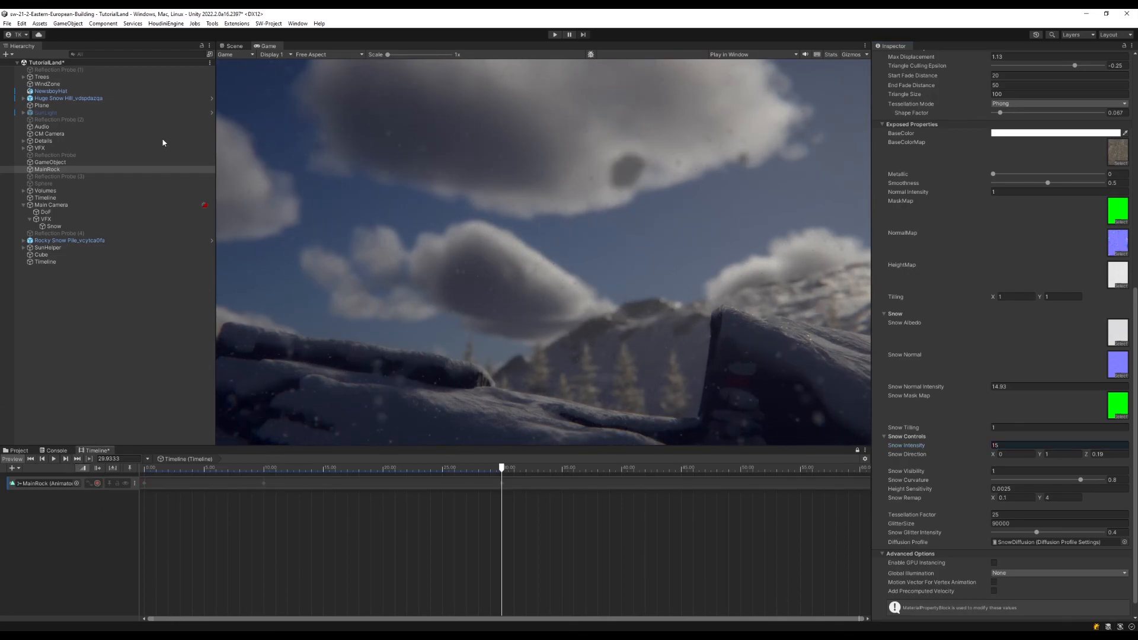
Run the scene in play mode to preview the snow building up on MainRock, and stop it
{"action": "left_click", "coordinate": [555, 34]}
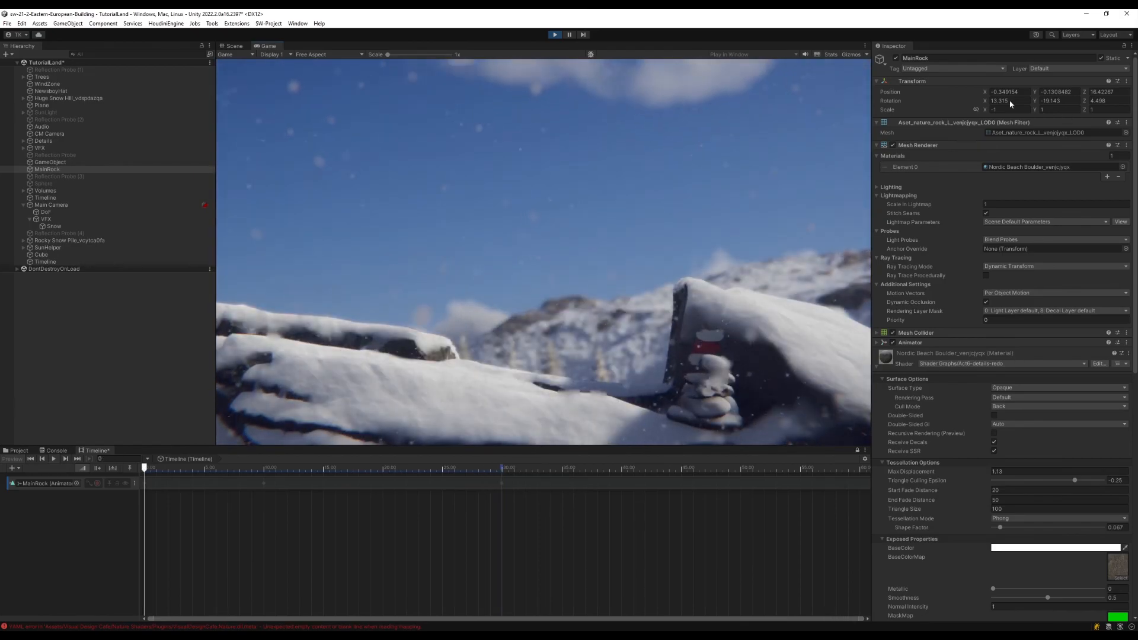
{"action": "left_click", "coordinate": [552, 35]}
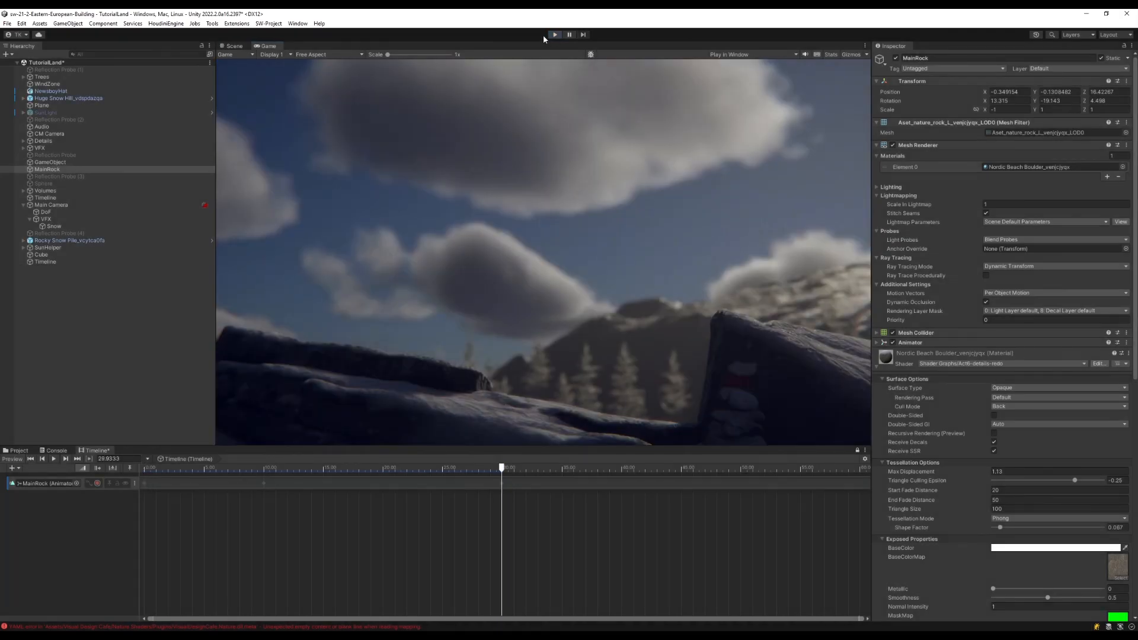